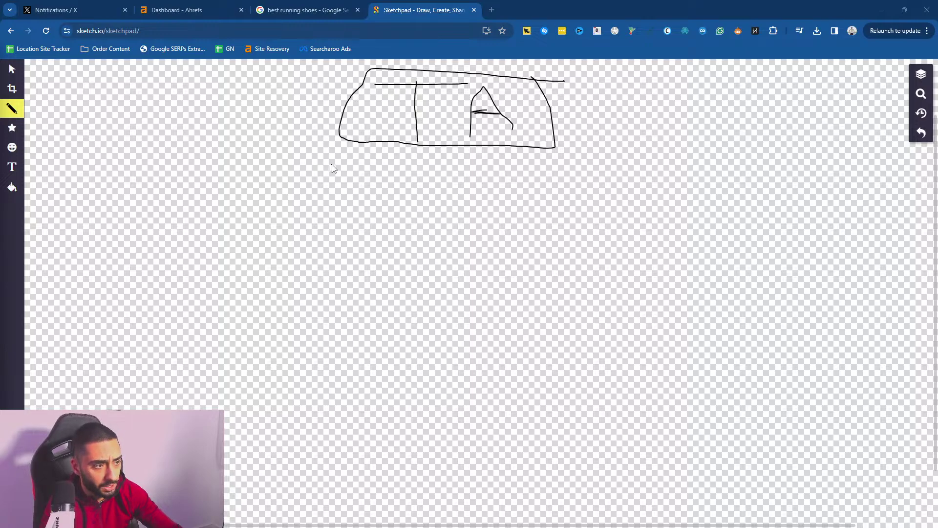
- Draw a vertical trunk line below the boxed "TA" sketch with six roughly horizontal branch lines extending to its left
click(419, 5)
drag(419, 5, 190, 8)
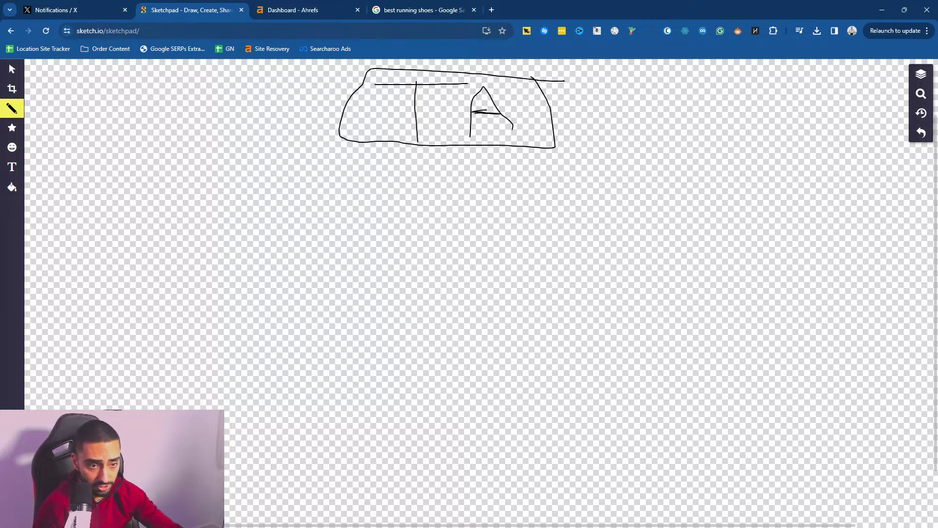
click(407, 165)
drag(419, 149, 421, 349)
drag(424, 162, 252, 166)
drag(425, 186, 231, 202)
drag(419, 212, 211, 225)
drag(416, 248, 221, 269)
drag(422, 275, 193, 295)
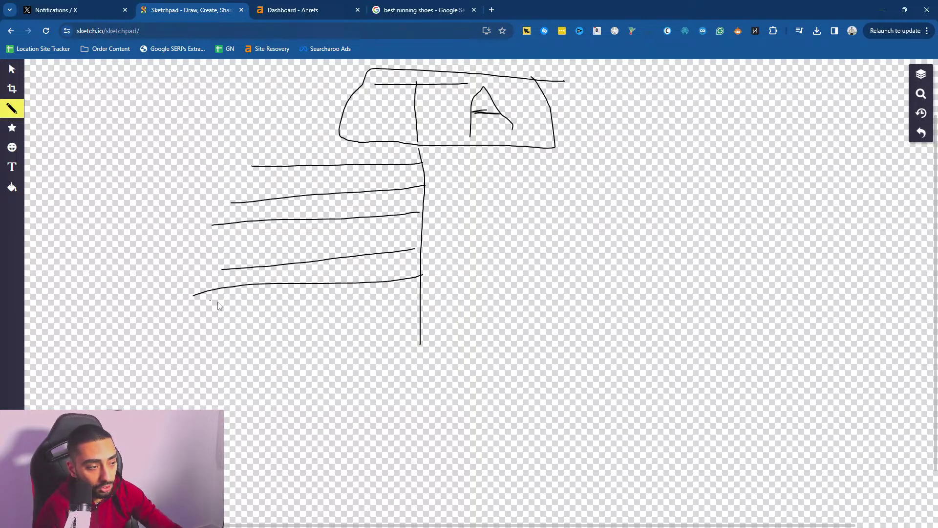
drag(422, 312, 263, 315)
- Write "BEST M" in a box at the end of the first branch and draw five short vertical strokes beneath it
mouse_move(252, 157)
mouse_down()
mouse_move(254, 185)
mouse_move(195, 160)
mouse_move(139, 188)
mouse_move(250, 193)
mouse_move(252, 164)
mouse_up()
mouse_move(150, 169)
mouse_down()
mouse_move(150, 182)
mouse_move(150, 172)
mouse_move(169, 180)
mouse_up()
mouse_move(168, 180)
mouse_down()
mouse_move(146, 182)
mouse_move(201, 176)
mouse_move(195, 184)
mouse_move(218, 184)
mouse_move(233, 167)
mouse_up()
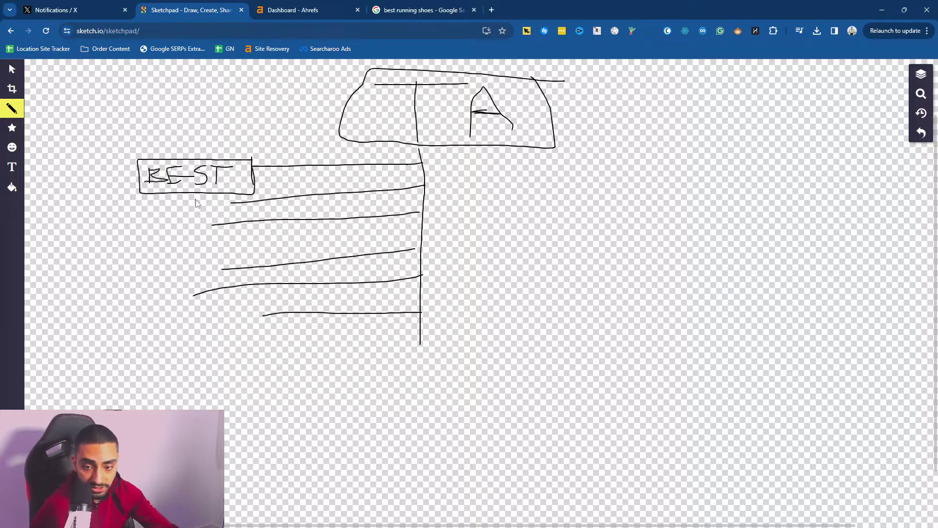
mouse_move(143, 194)
mouse_down()
mouse_move(139, 226)
mouse_move(177, 231)
mouse_up()
drag(191, 197, 190, 231)
drag(239, 182, 248, 182)
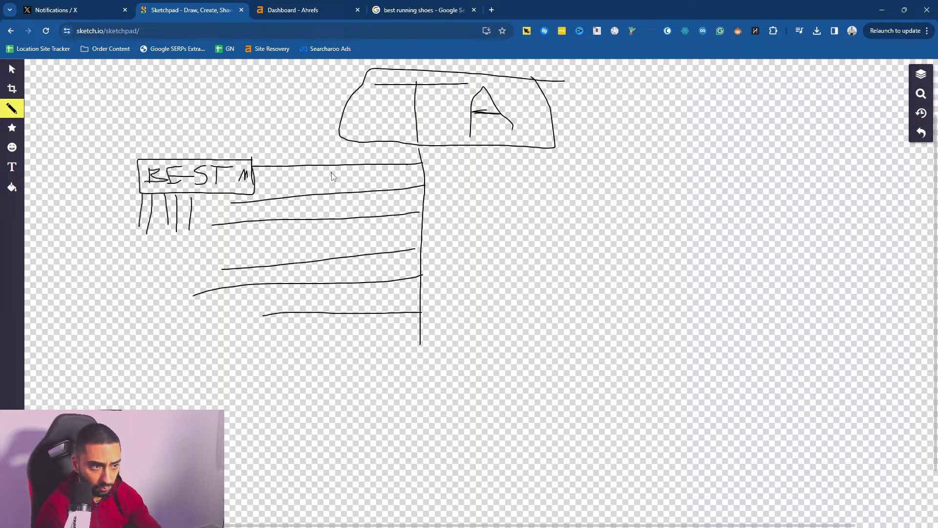
- Review the Google results for "best running shoes" and open Believe in the Run's "Best of Road Running Shoes" page in a new tab
drag(377, 5, 278, 9)
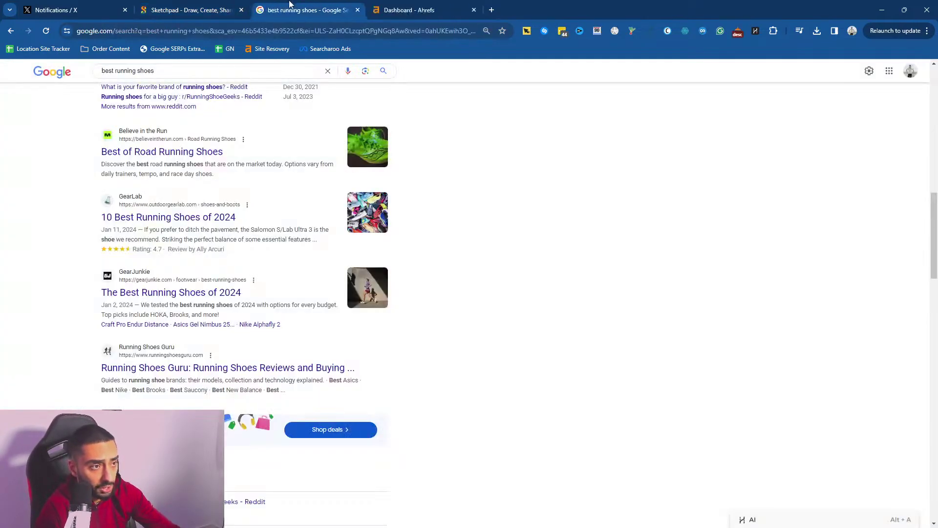
scroll(405, 185, up, 10)
scroll(407, 217, up, 3)
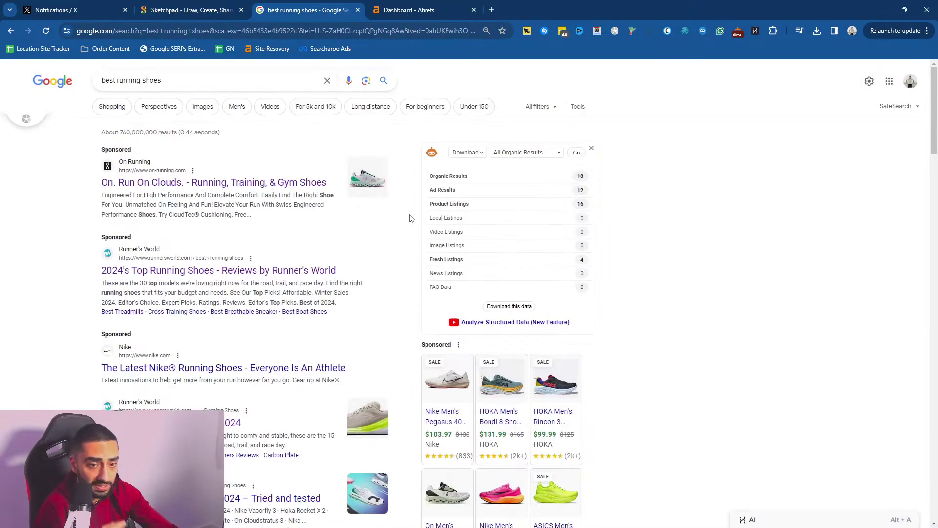
scroll(413, 239, down, 2)
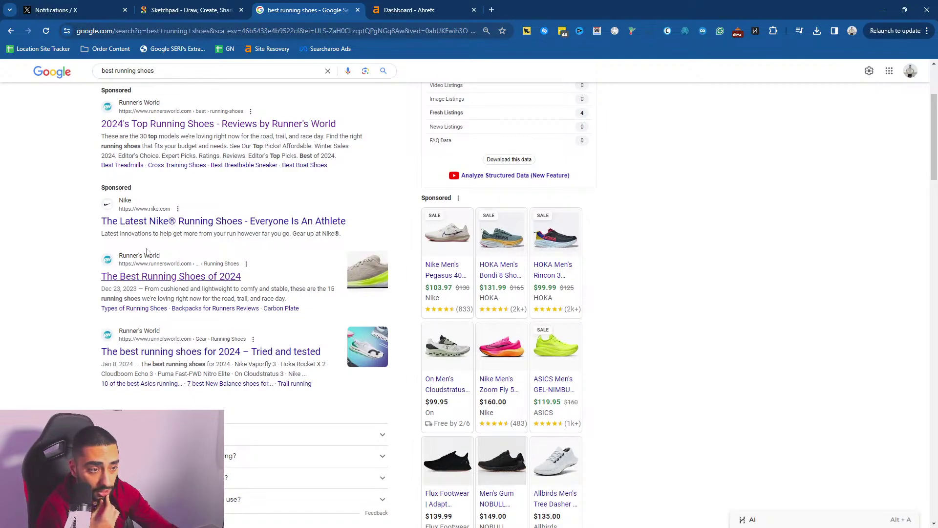
scroll(126, 292, down, 5)
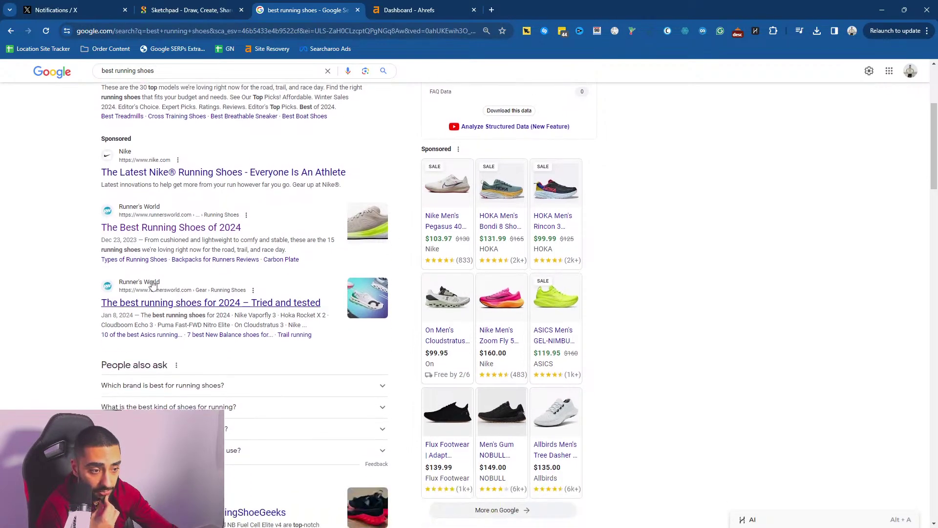
scroll(158, 327, down, 3)
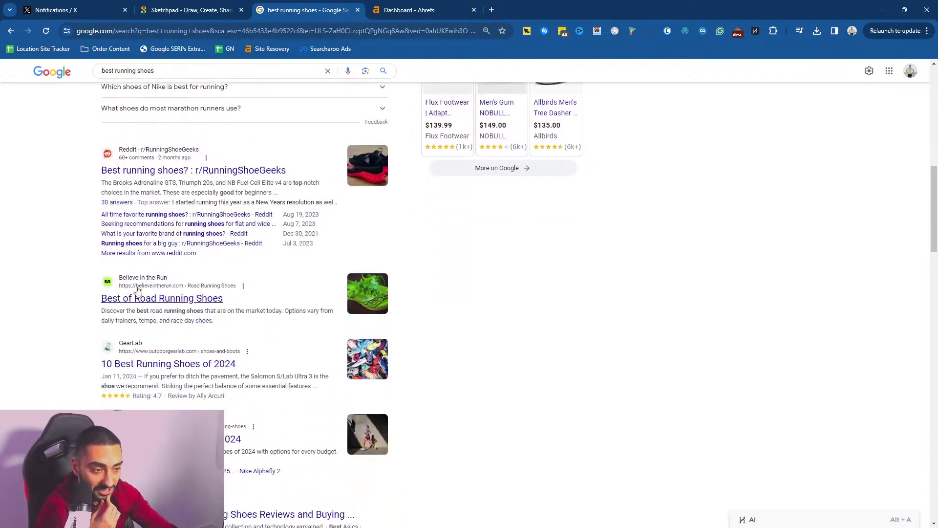
middle_click(161, 303)
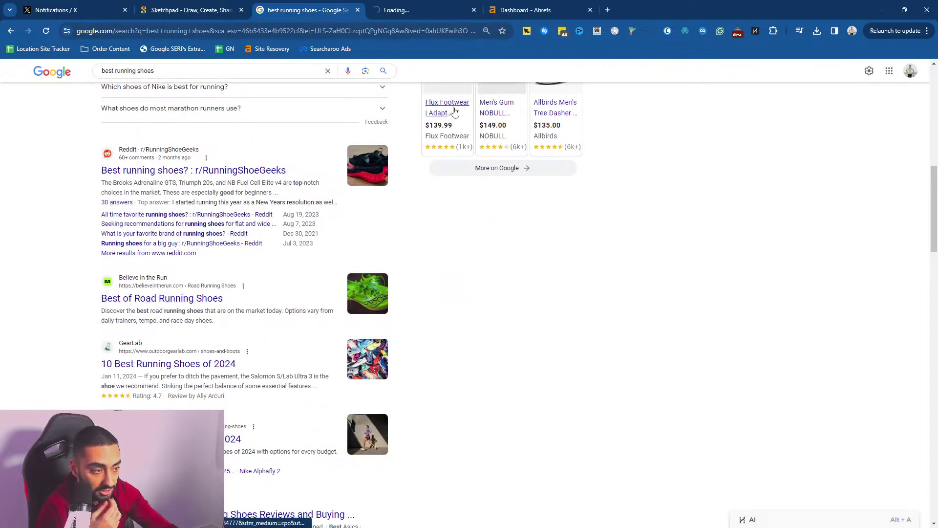
click(425, 7)
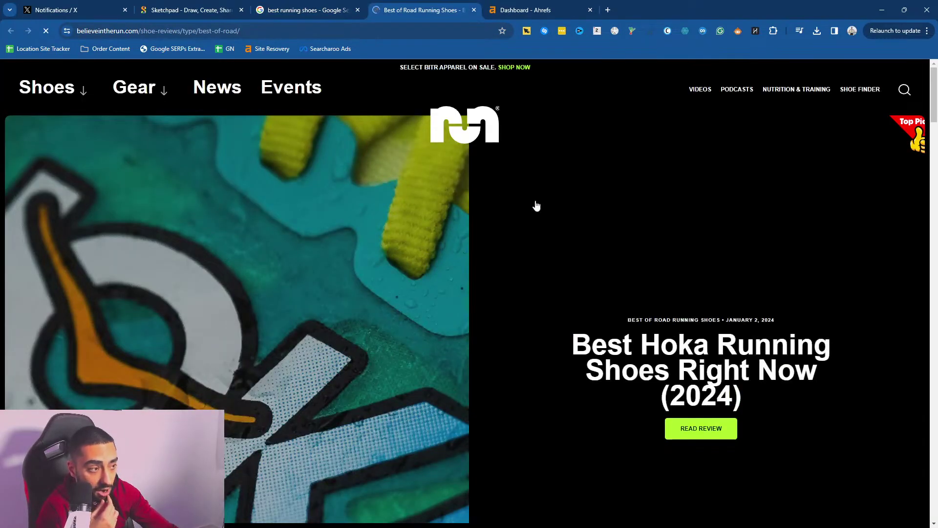
- Examine the reviews and article listings on the Best of Road Running Shoes page
scroll(533, 204, down, 14)
scroll(249, 221, down, 5)
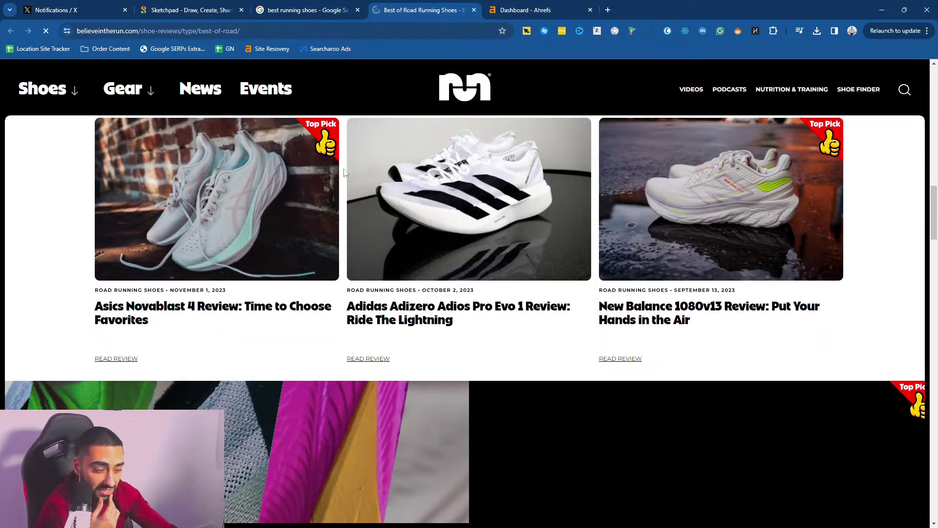
scroll(341, 210, down, 10)
scroll(342, 209, down, 5)
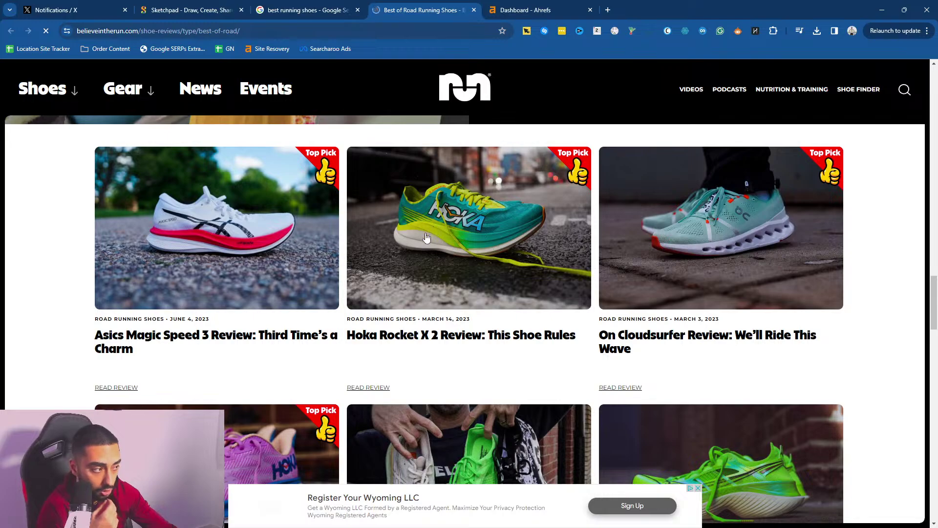
scroll(694, 283, down, 8)
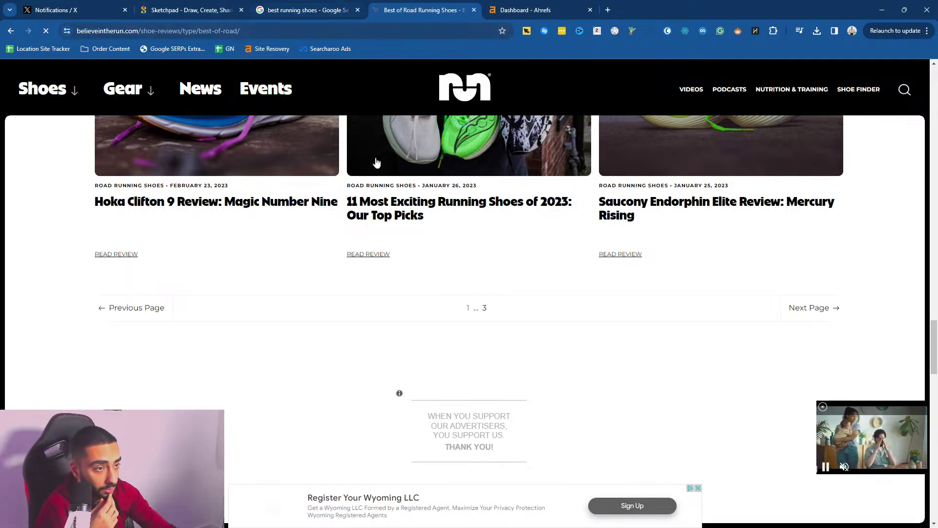
scroll(398, 145, up, 20)
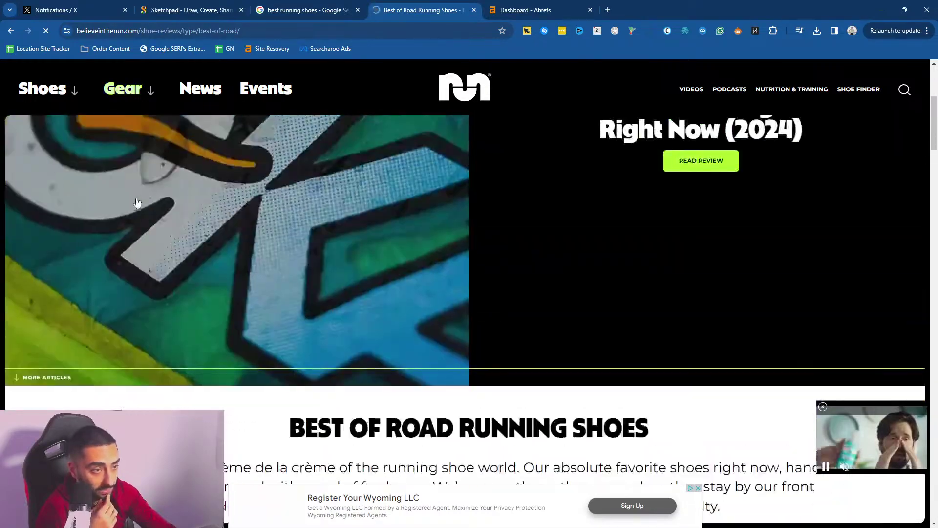
scroll(135, 202, up, 5)
click(122, 31)
right_click(123, 31)
click(161, 119)
key(ctrl+Tab)
click(189, 95)
key(ctrl+v)
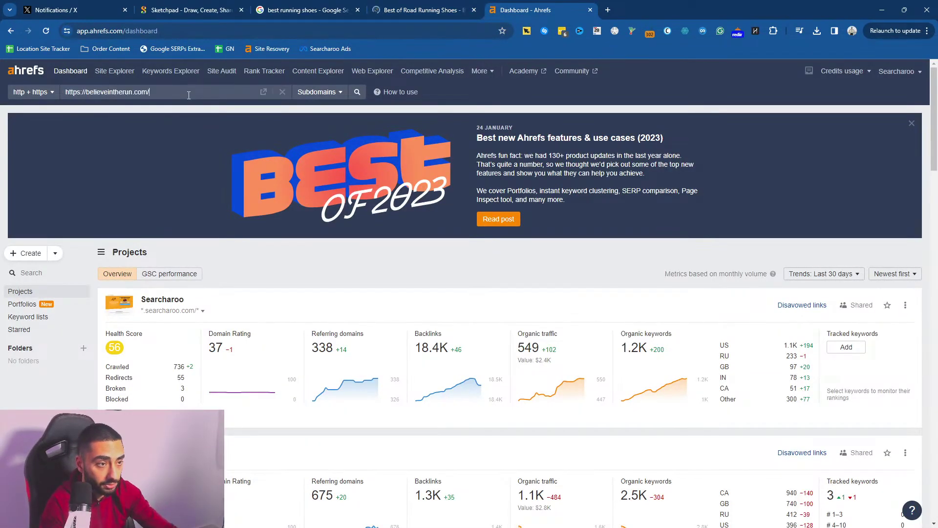
key(Return)
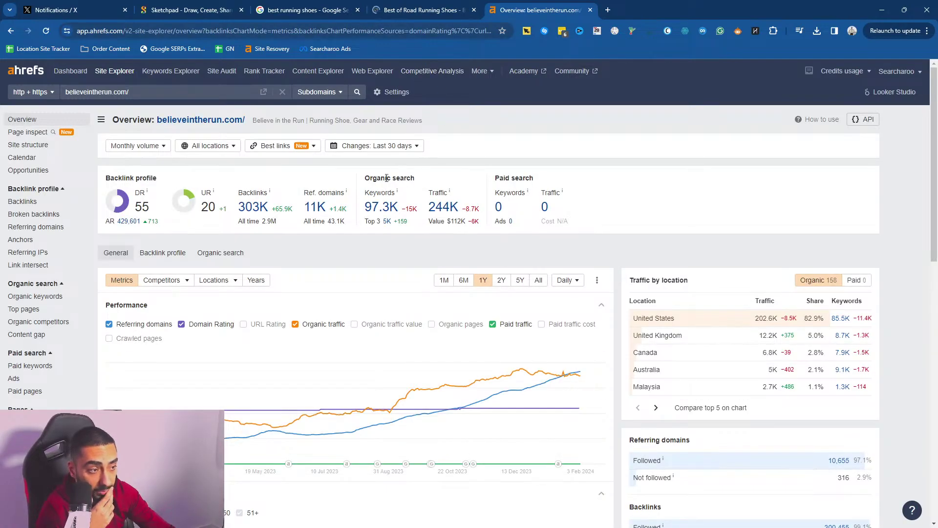
- Open the Top pages report for believeintherun.com and examine its pages, traffic trend and top keywords
click(33, 311)
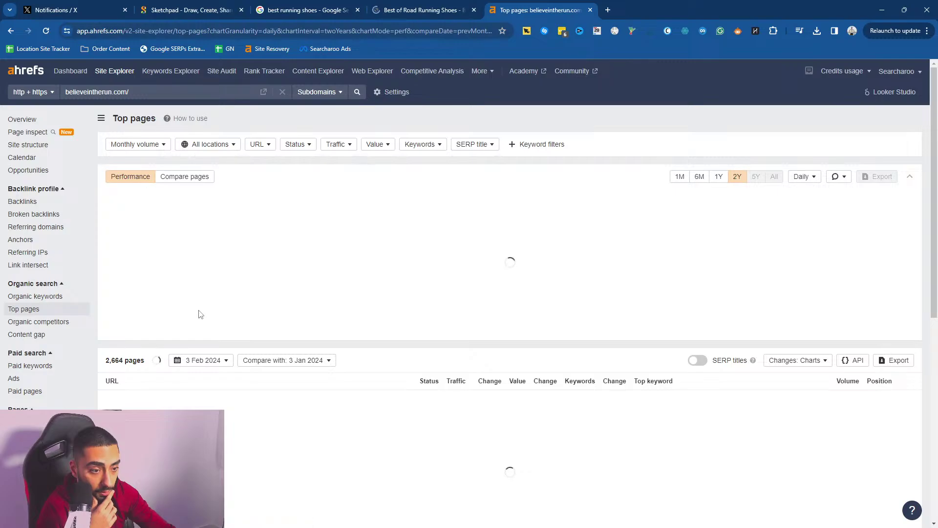
scroll(473, 341, down, 2)
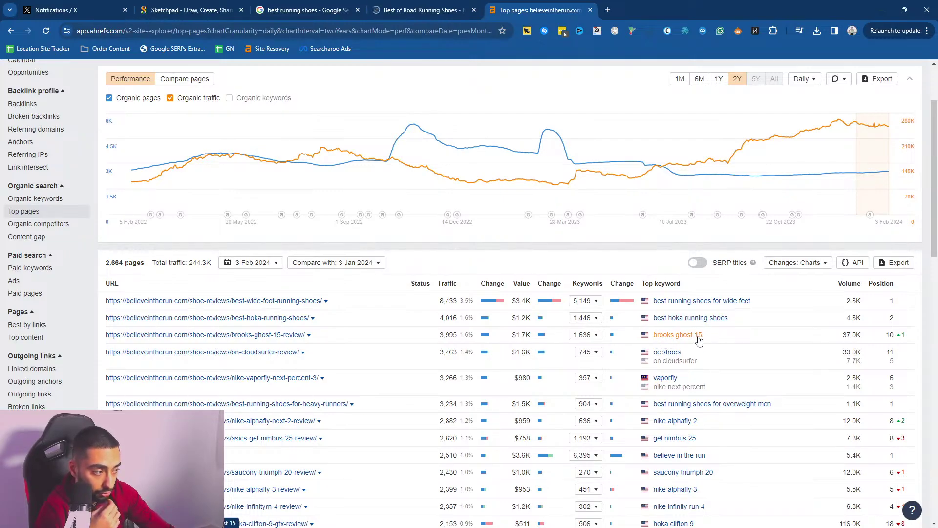
scroll(699, 340, down, 3)
scroll(675, 294, down, 2)
scroll(692, 406, down, 2)
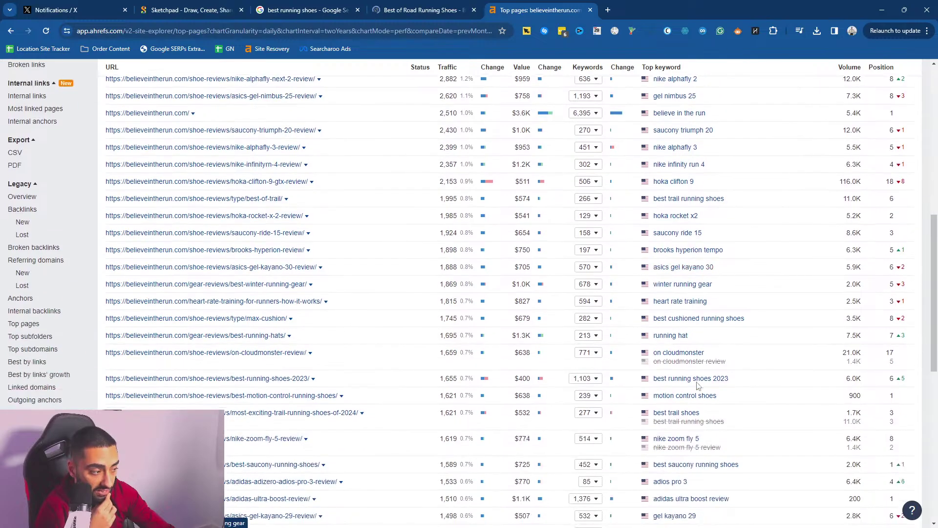
scroll(692, 342, down, 5)
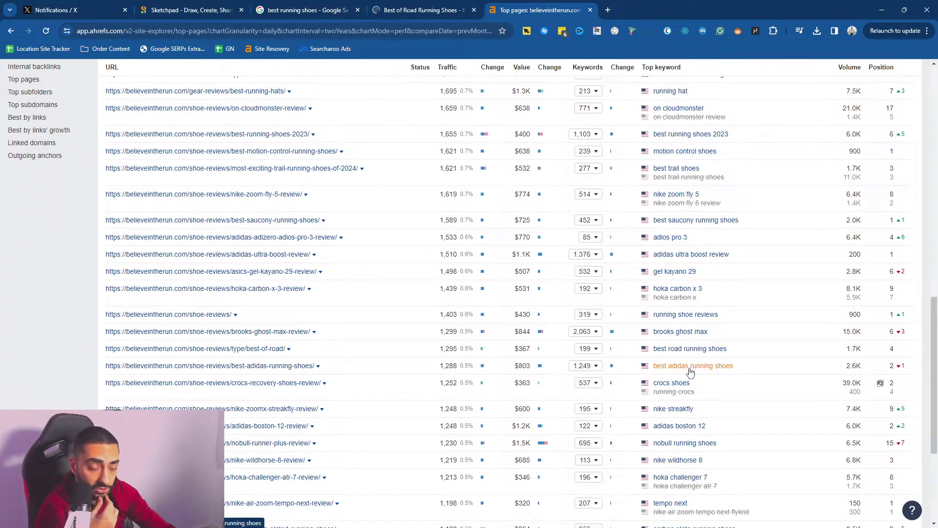
scroll(613, 387, down, 4)
scroll(616, 387, down, 1)
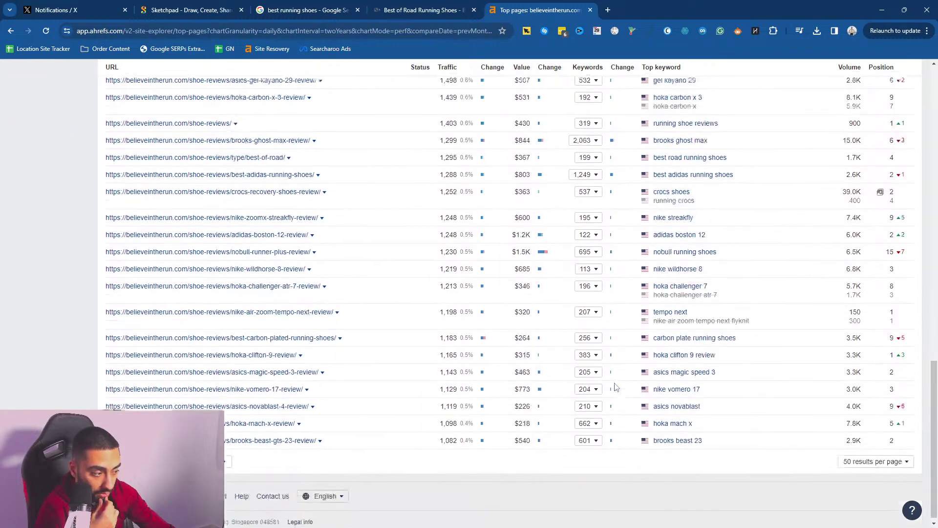
scroll(401, 393, up, 5)
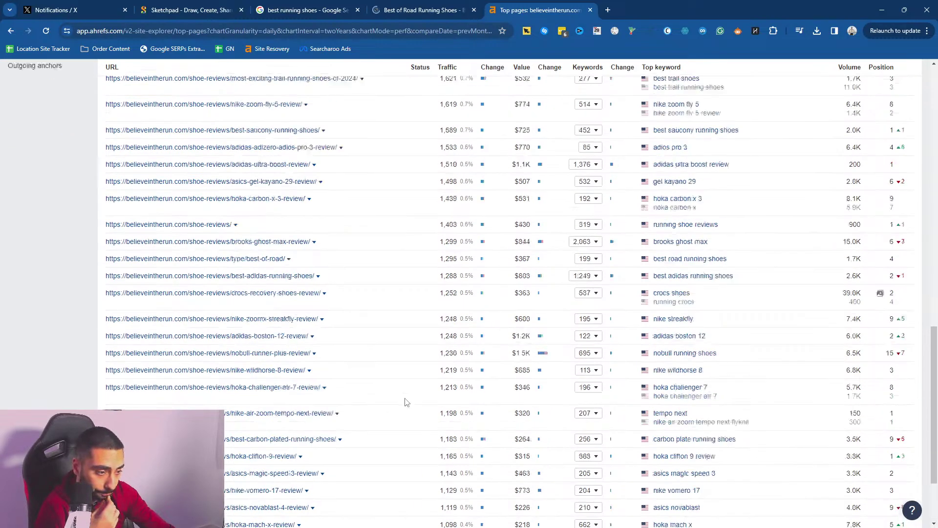
scroll(404, 402, up, 15)
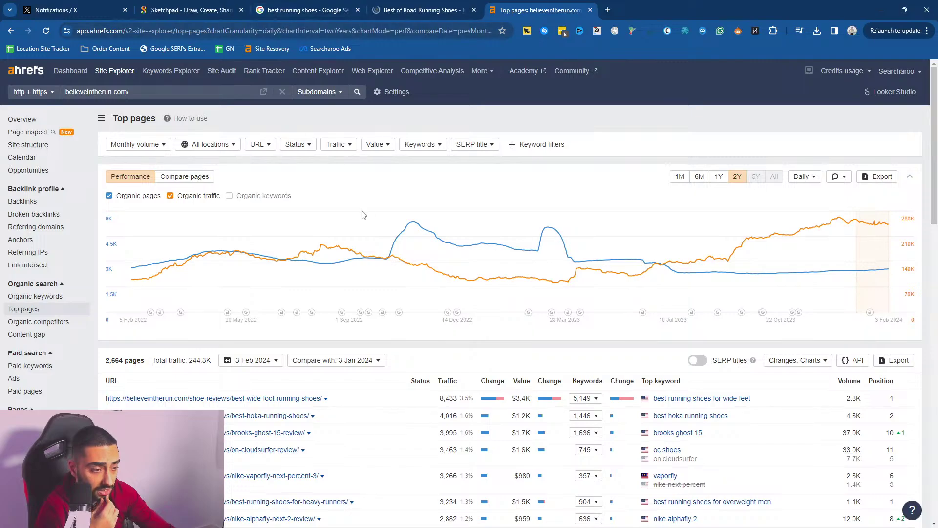
scroll(371, 203, down, 7)
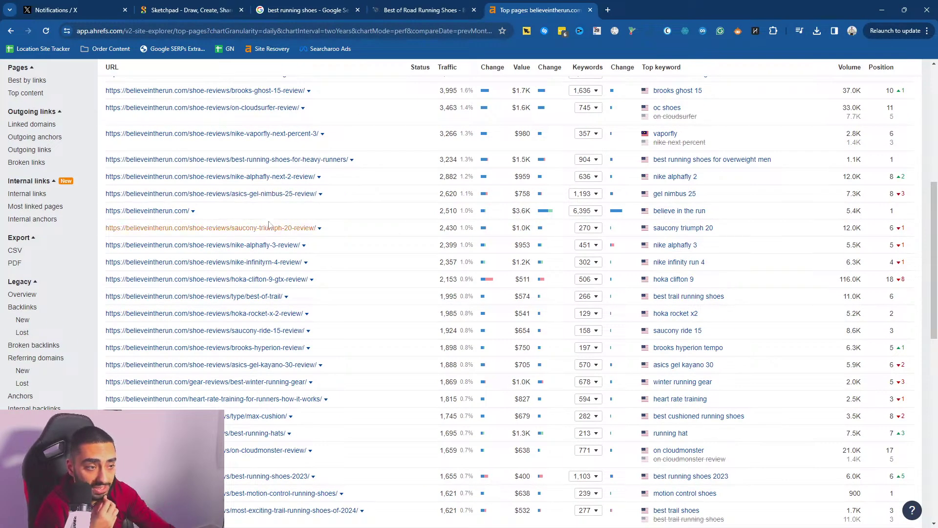
scroll(418, 183, up, 5)
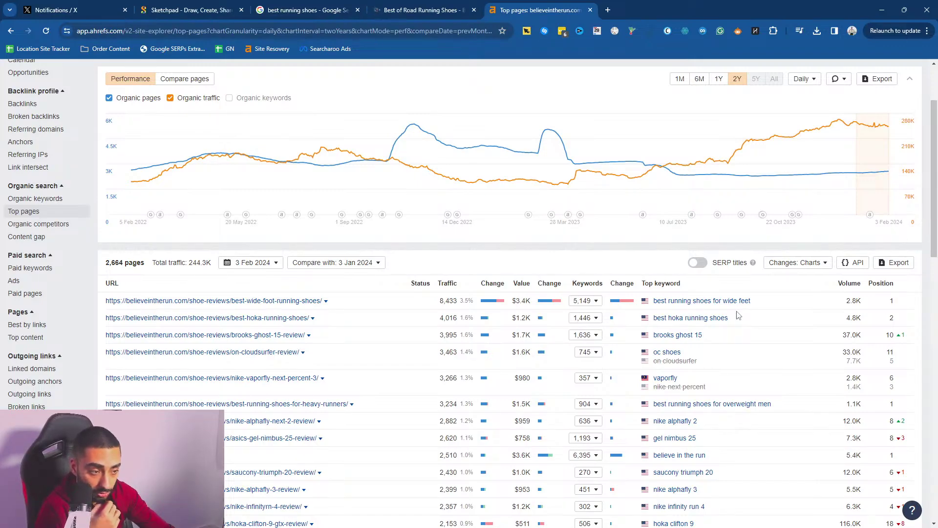
scroll(554, 365, down, 4)
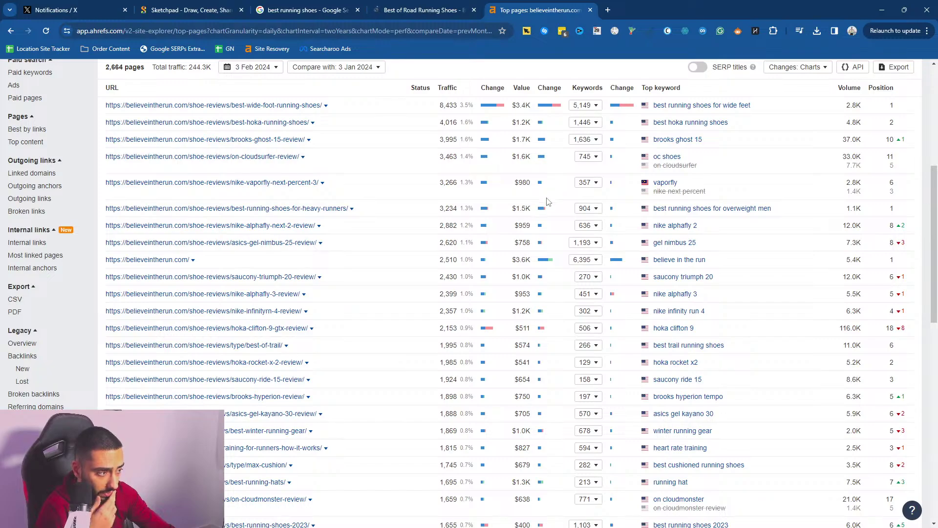
scroll(546, 199, up, 5)
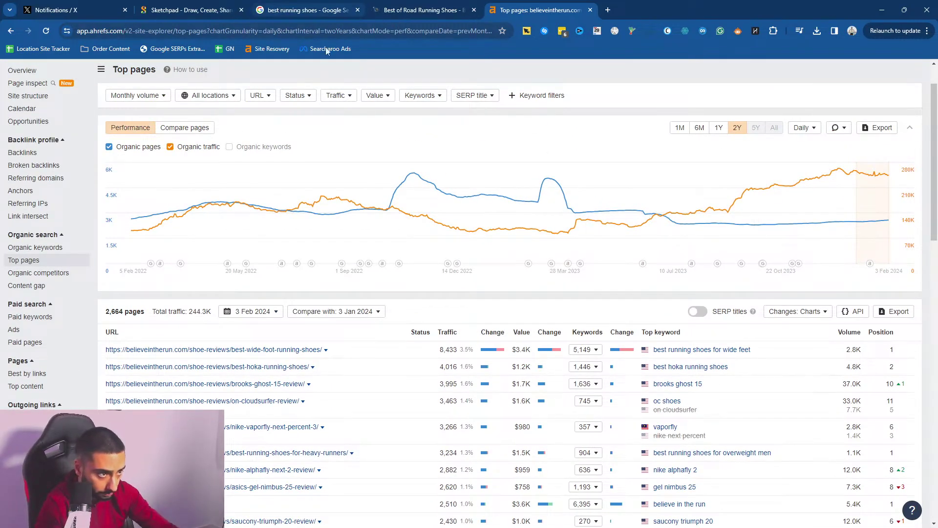
- Switch back to Sketchpad and replace the branch sketch with a new blank canvas
click(298, 10)
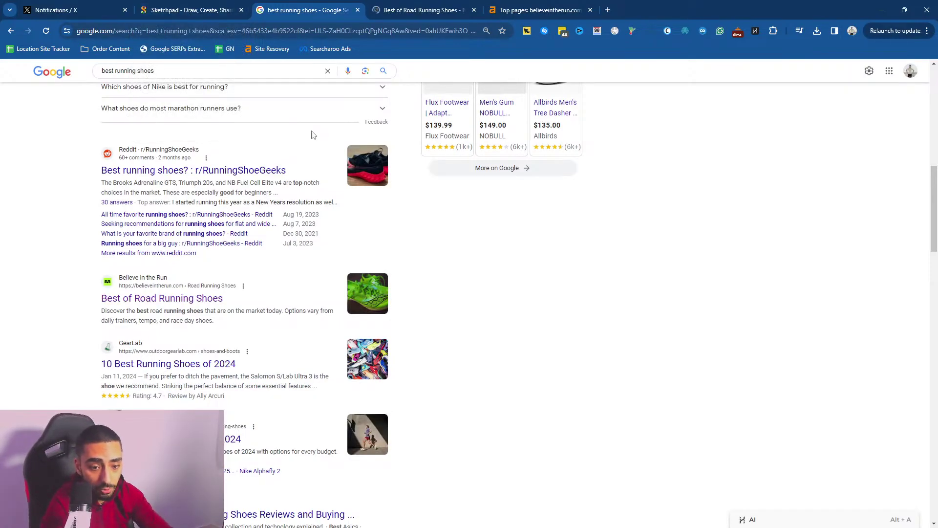
click(201, 10)
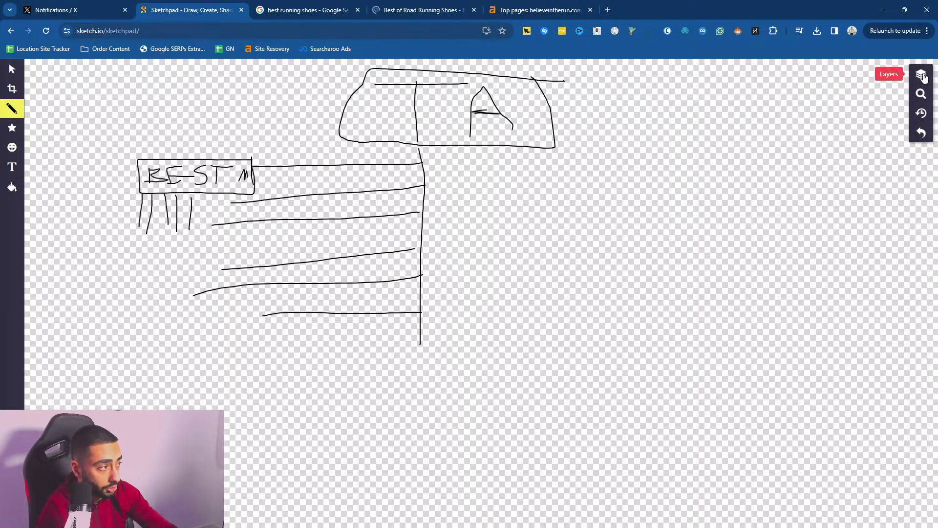
click(921, 74)
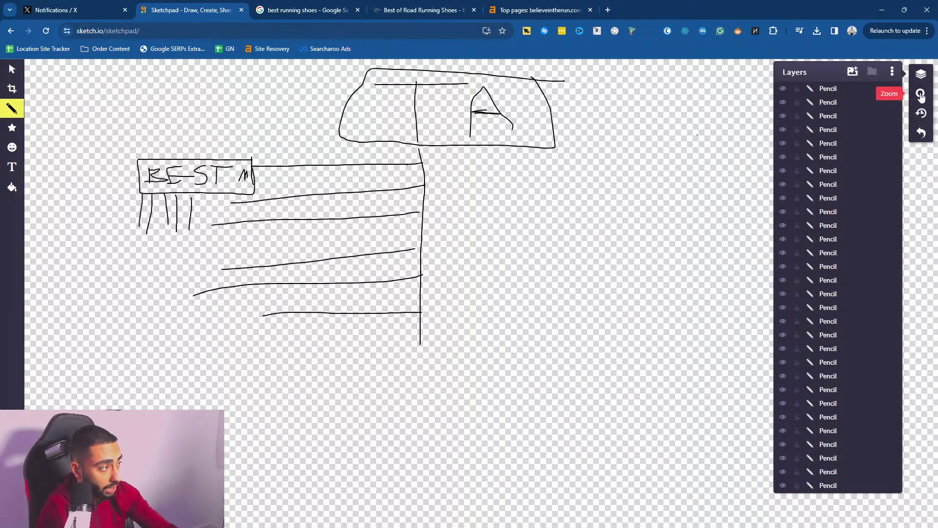
click(45, 31)
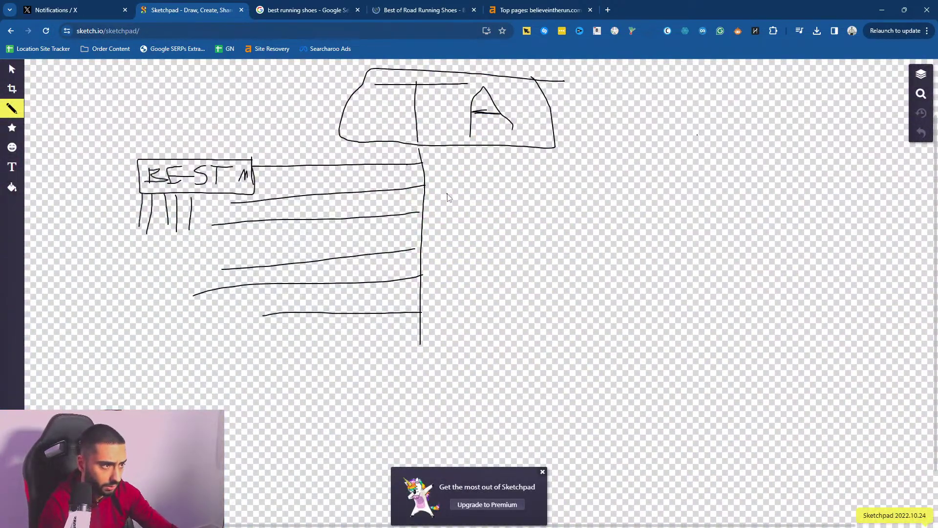
click(920, 79)
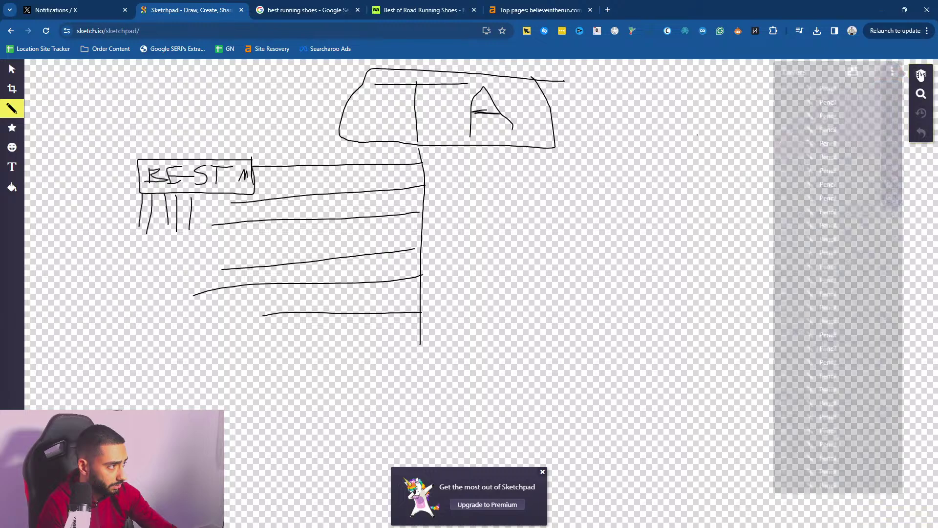
click(500, 170)
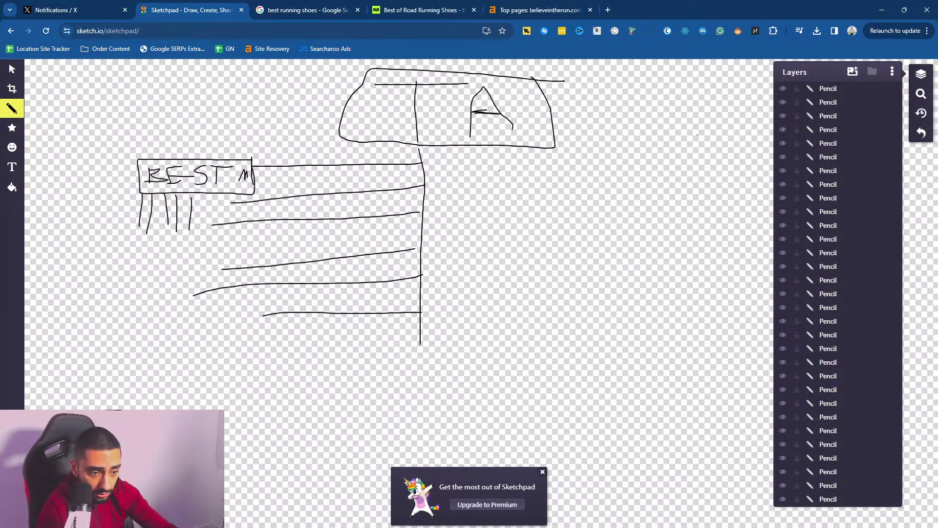
key(ctrl+alt+n)
click(55, 188)
click(147, 317)
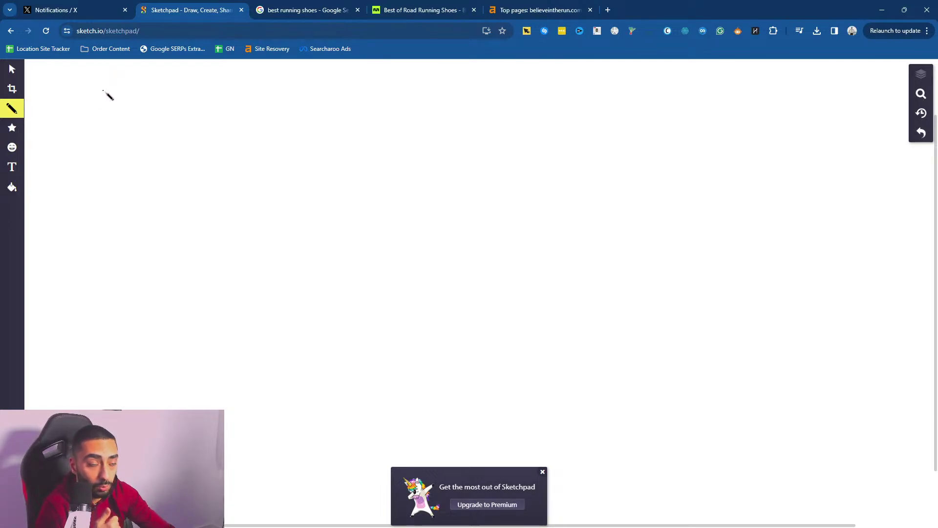
- Add a Fancy Text box near the top of the canvas reading "How to run longer" and widen it to fit one line
click(13, 168)
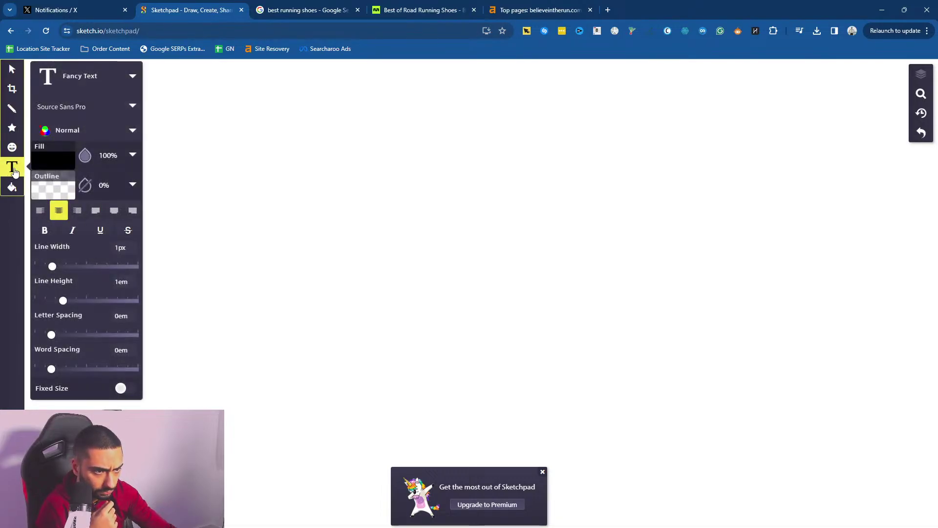
click(71, 77)
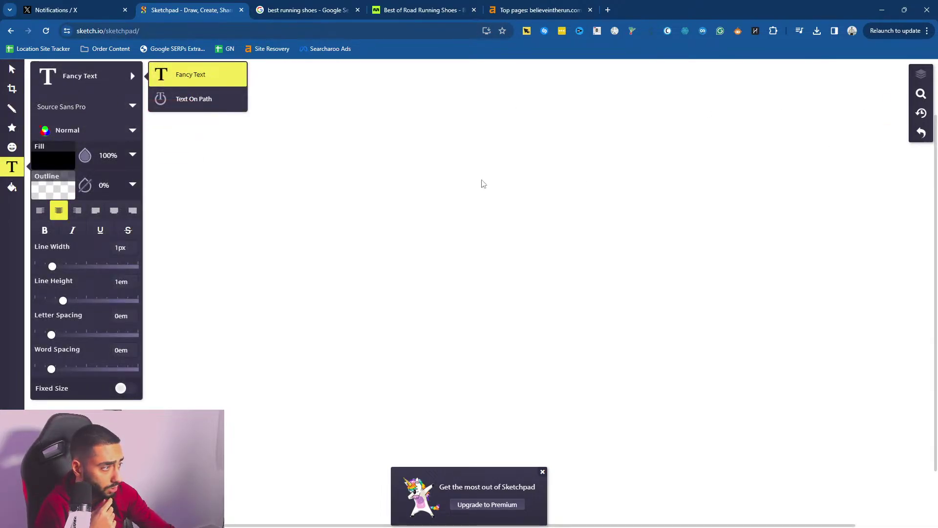
click(206, 78)
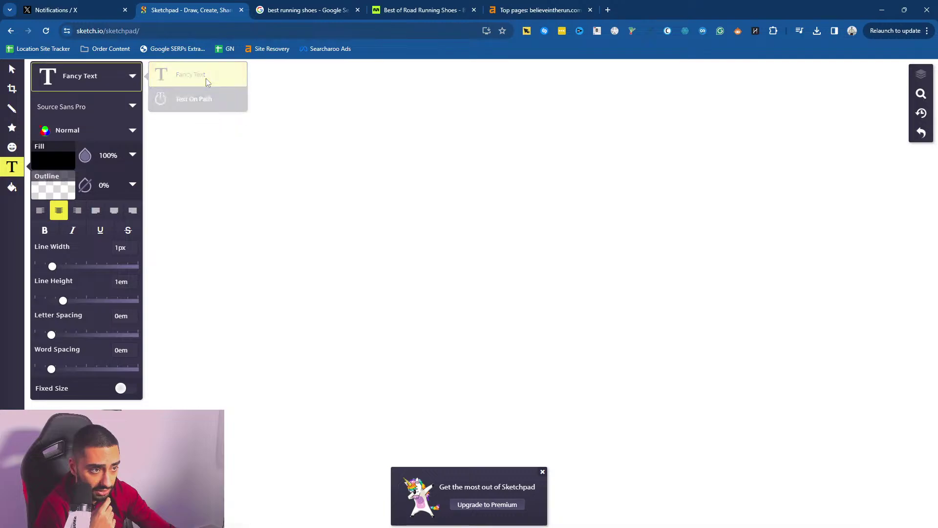
click(204, 91)
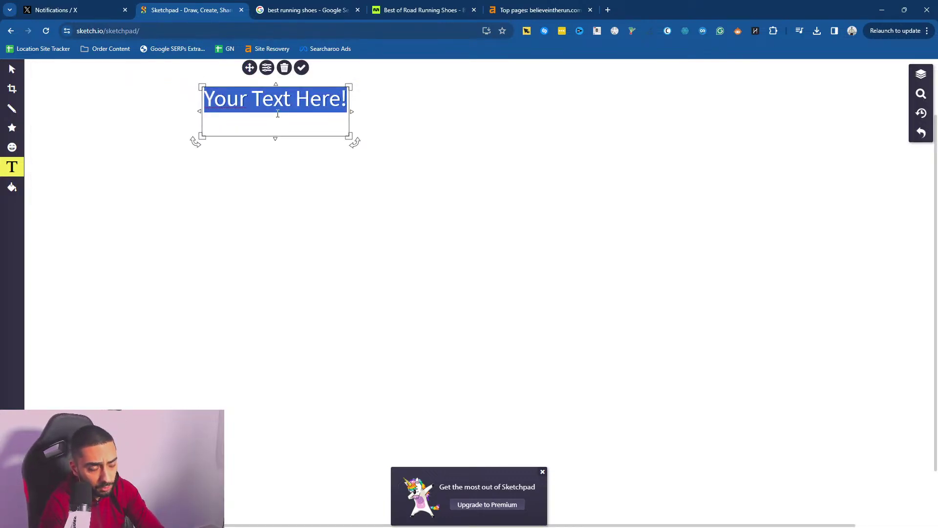
text(How to)
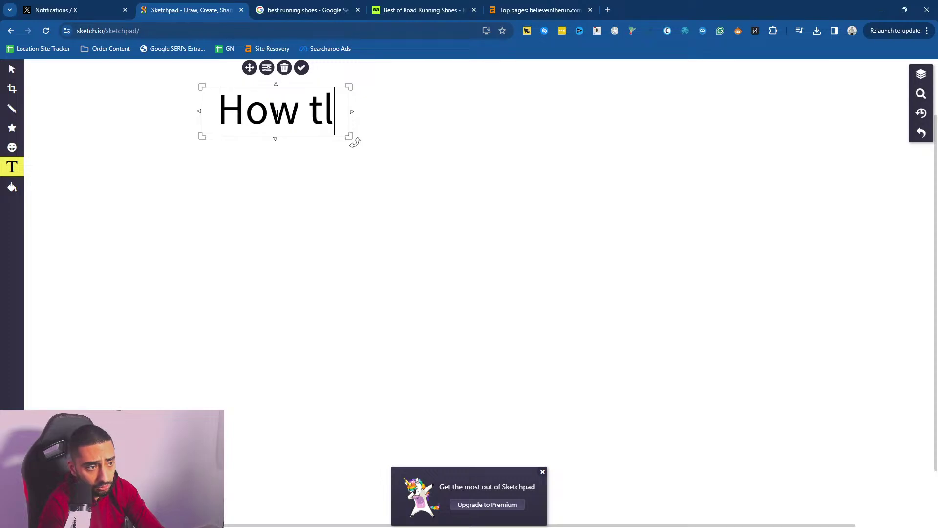
text( run longer)
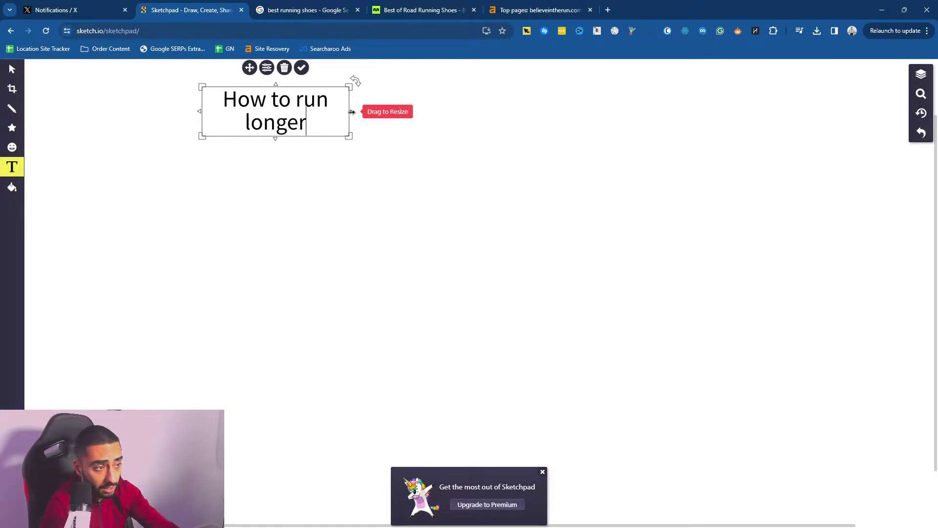
drag(353, 112, 503, 113)
- Add the lines "Places To Run" and "Best Shoes" below "How to run longer" in the text box
key(Return)
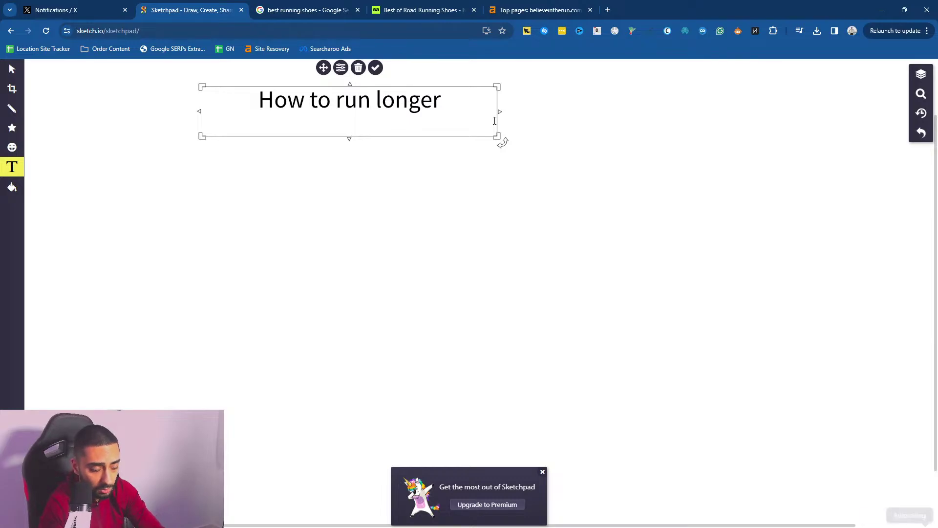
text(A)
key(BackSpace)
text(Places To Run)
key(Return)
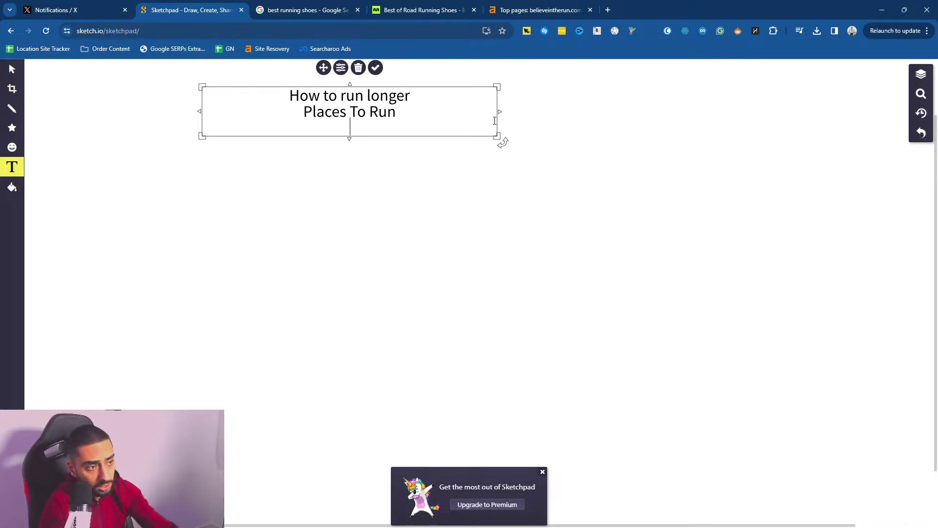
text(Best Shoes)
key(Return)
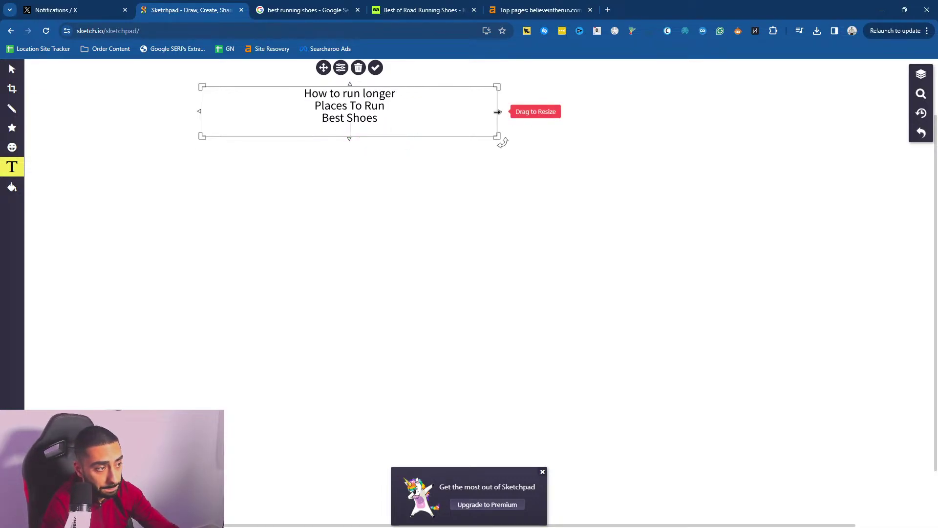
- Add the lines "How to get into running" and "Treadmill vs out door running" to the list and enlarge the text box
text(How)
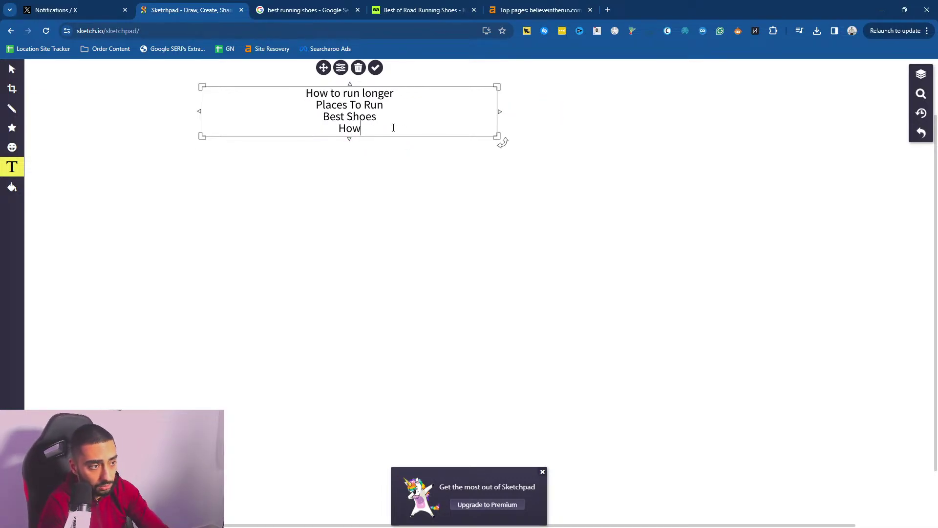
text( to get into running)
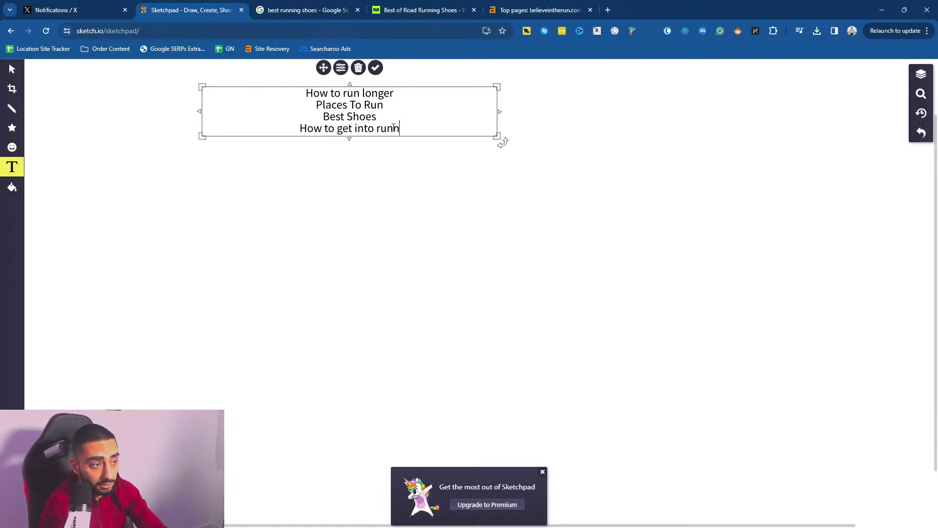
key(Return)
text(Tread)
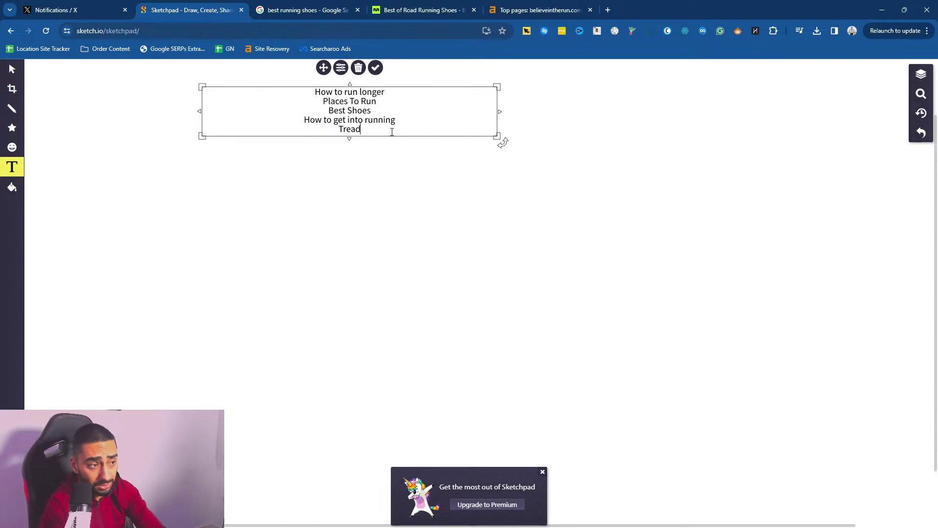
text(mill vs out door)
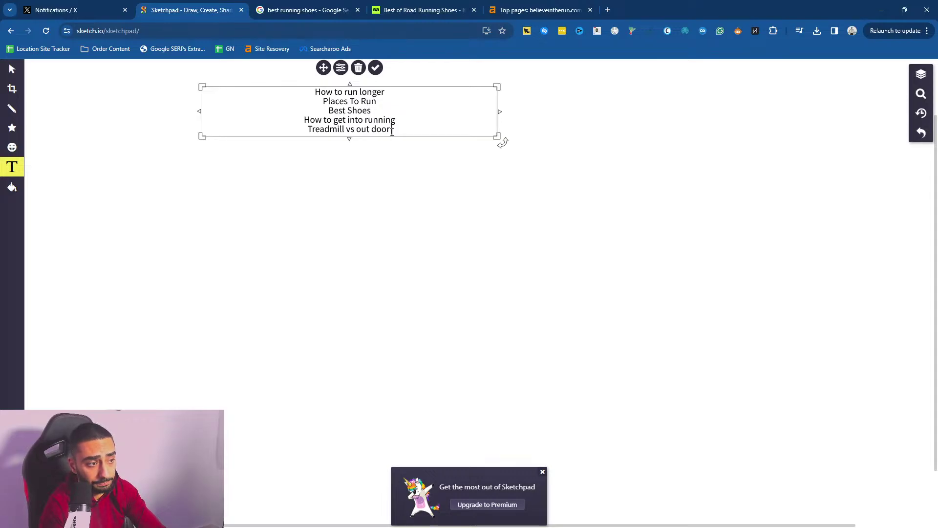
text( running)
click(503, 141)
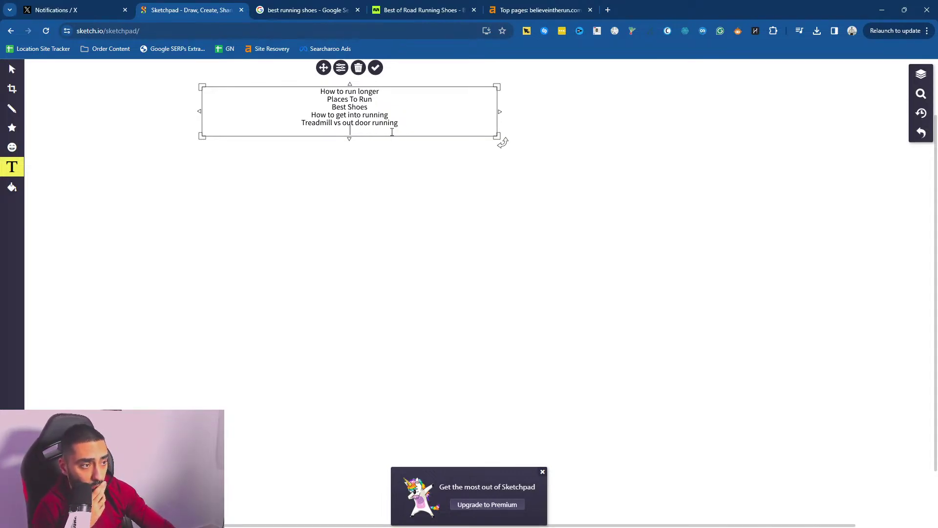
drag(498, 138, 727, 264)
- Highlight the topics "How to run longer", "Places To Run" and "Best Shoes" one after another
drag(563, 103, 375, 101)
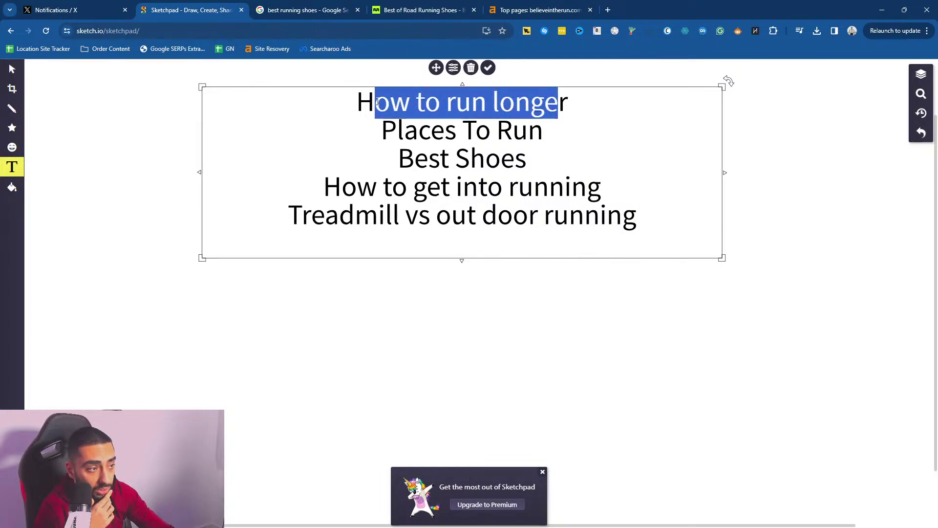
drag(586, 96, 327, 95)
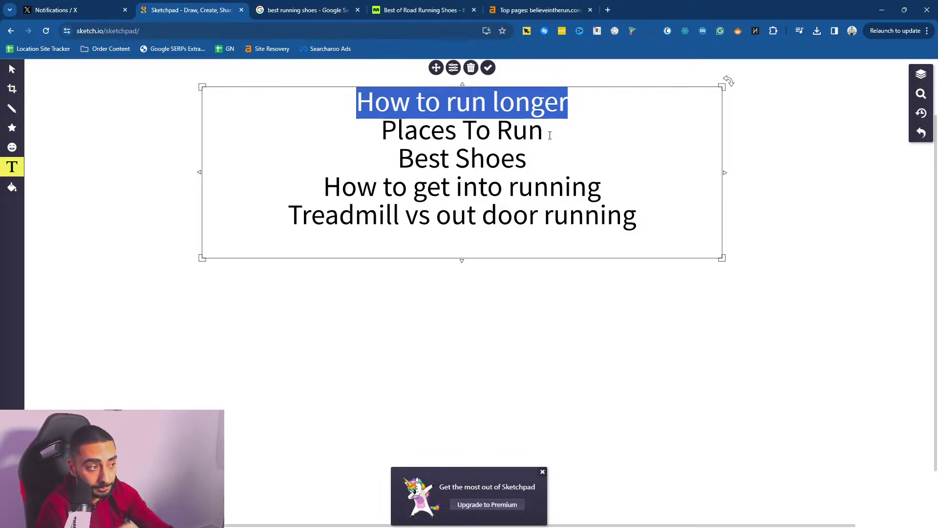
drag(552, 135, 401, 136)
drag(553, 170, 398, 165)
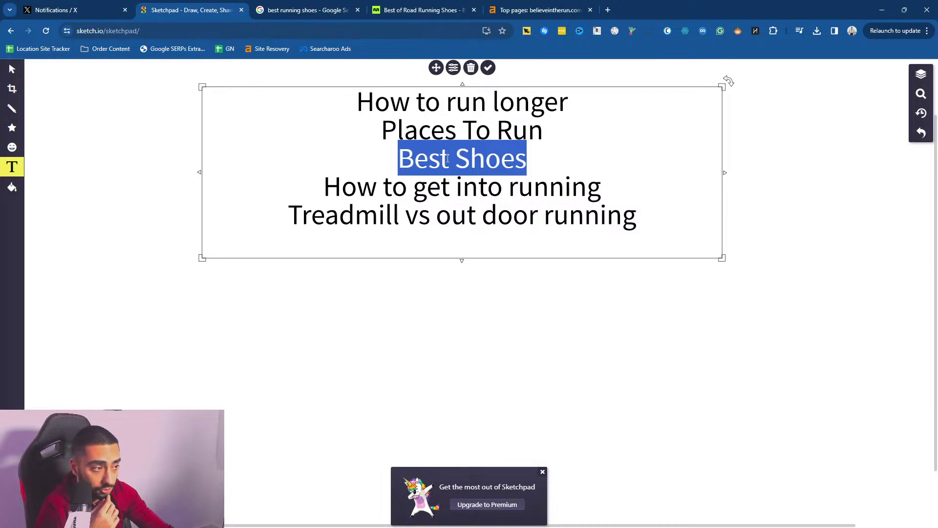
- Under "How to run longer", add the sub-items "- multi vitamin" and "- training types to help stamina", followed by a blank line
click(587, 103)
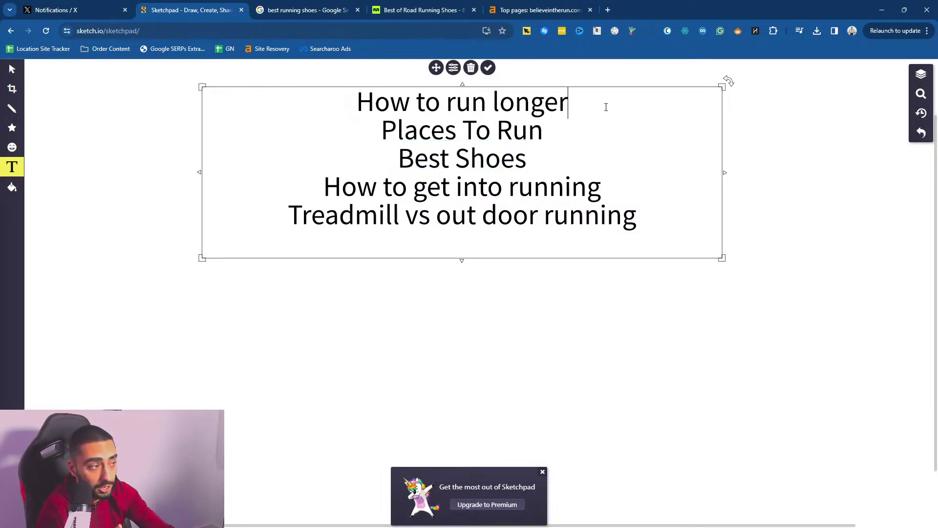
key(Return)
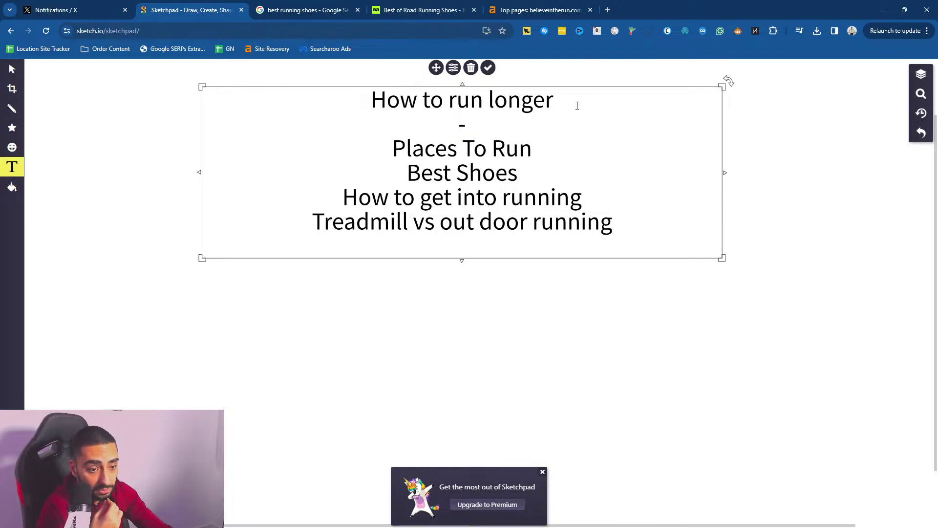
text(- multi vitamin)
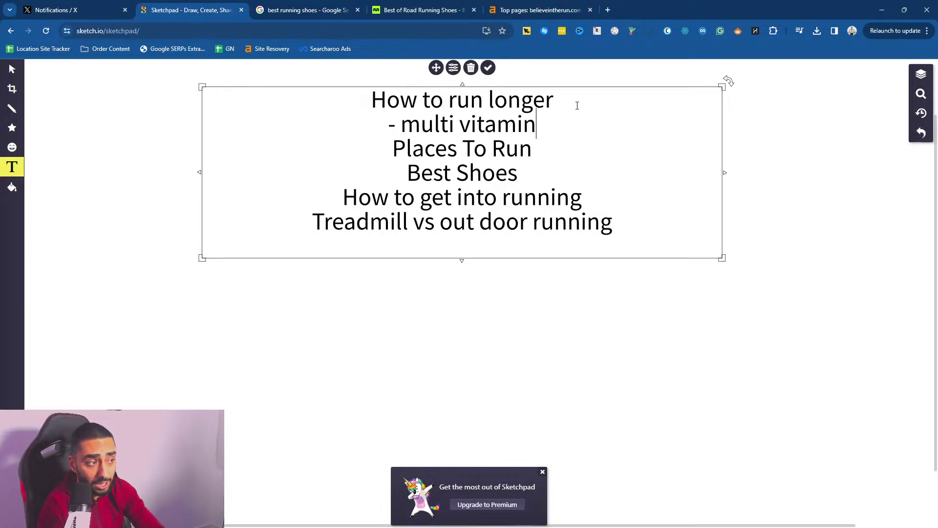
key(Return)
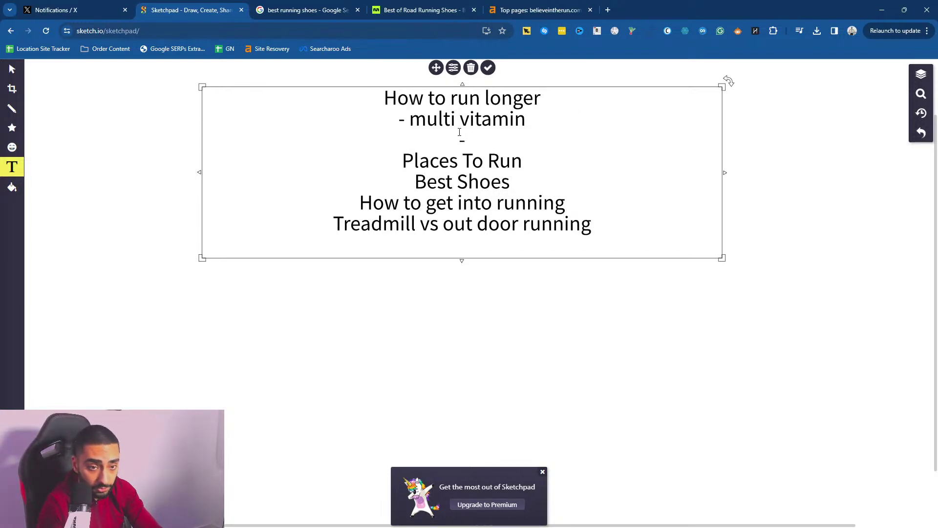
text(- t)
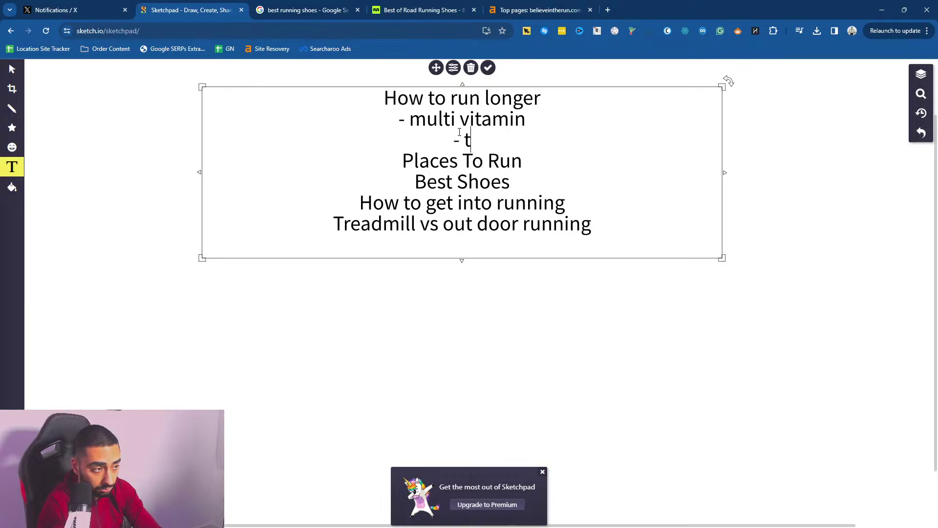
text(raining types )
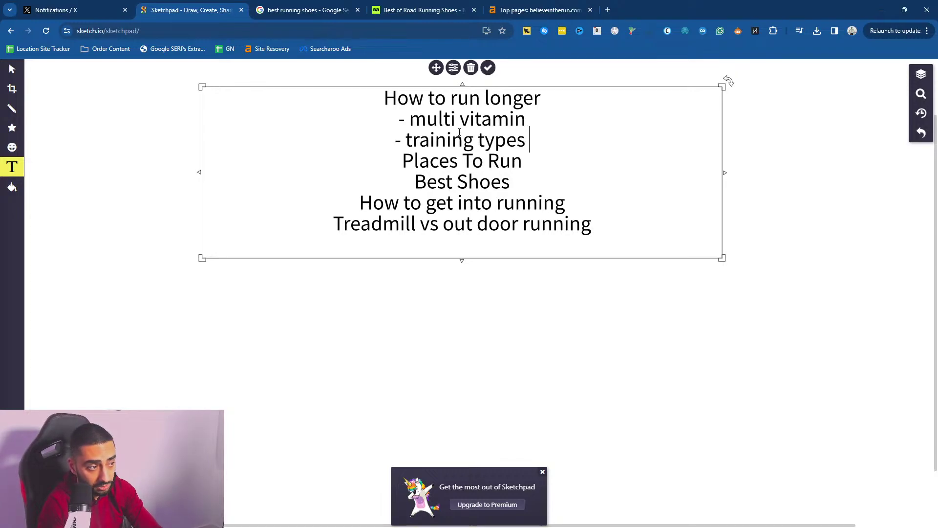
text(to help stamina)
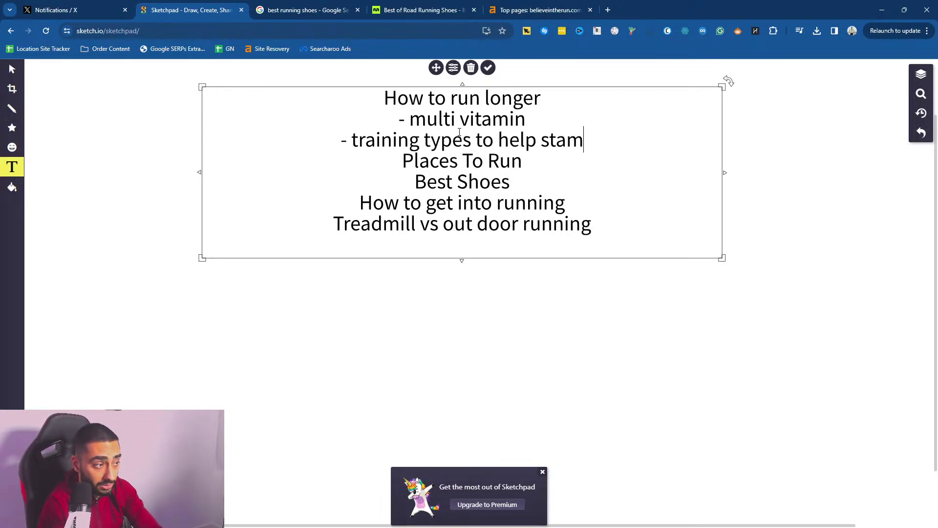
key(Return)
- Highlight the "How to run longer" topic together with its two sub-items, and clear the selection
drag(603, 138, 374, 99)
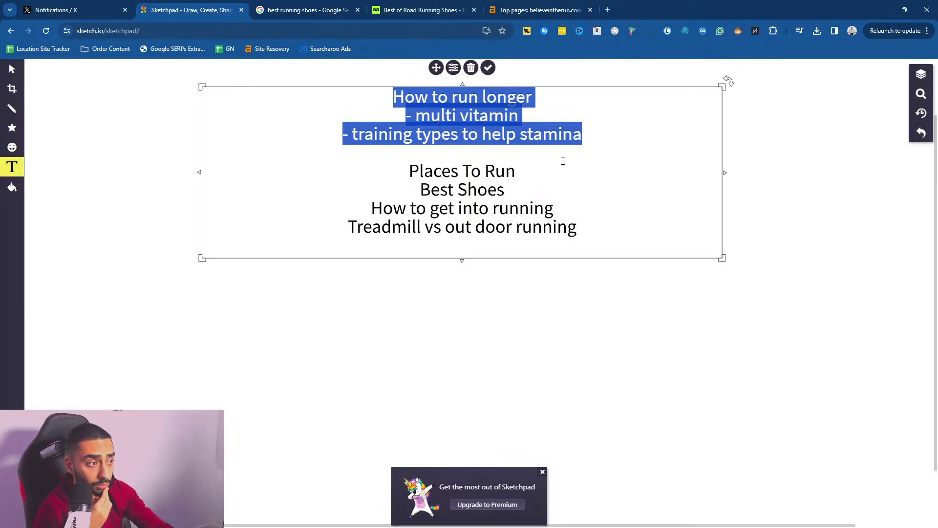
click(496, 155)
drag(504, 155, 401, 143)
click(472, 156)
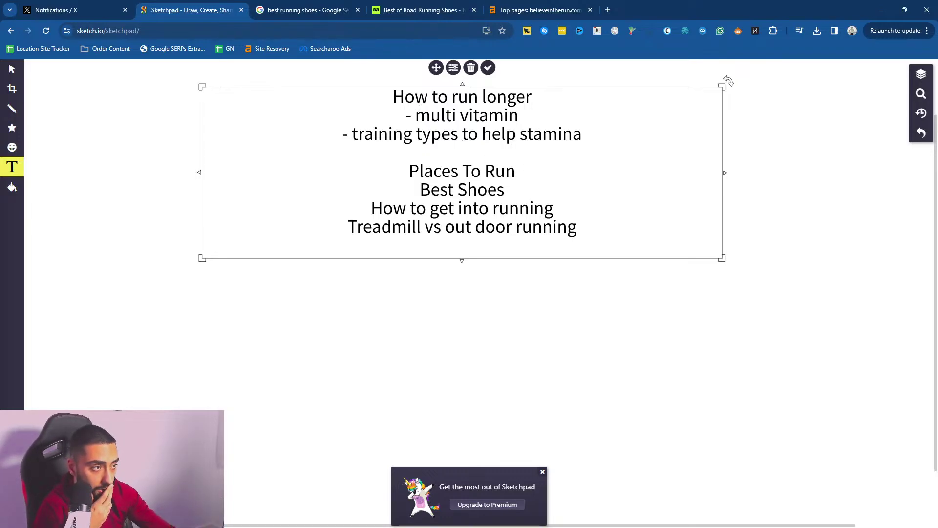
drag(420, 10, 308, 10)
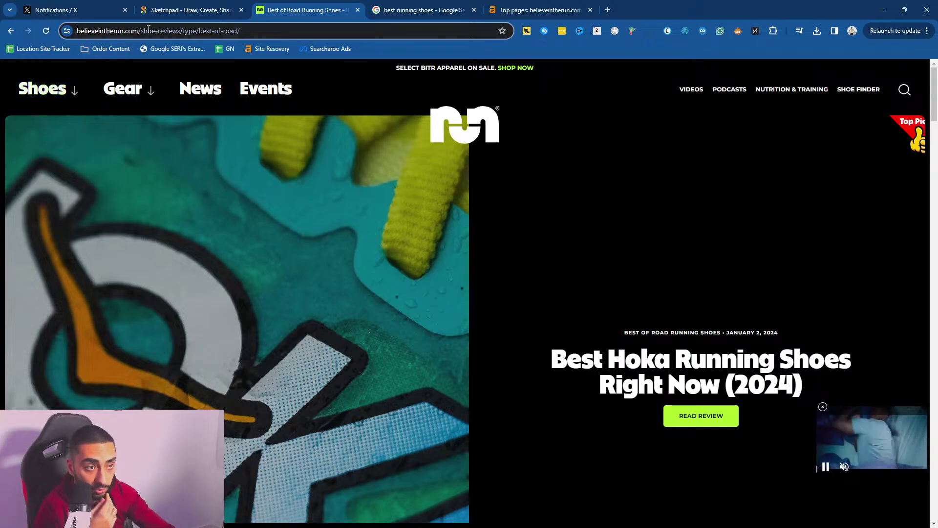
drag(149, 28, 285, 30)
key(BackSpace)
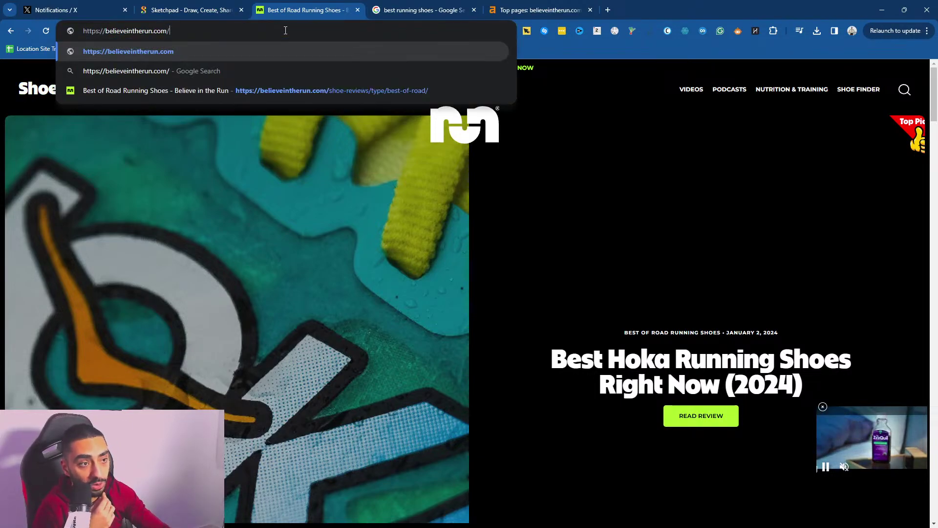
key(Return)
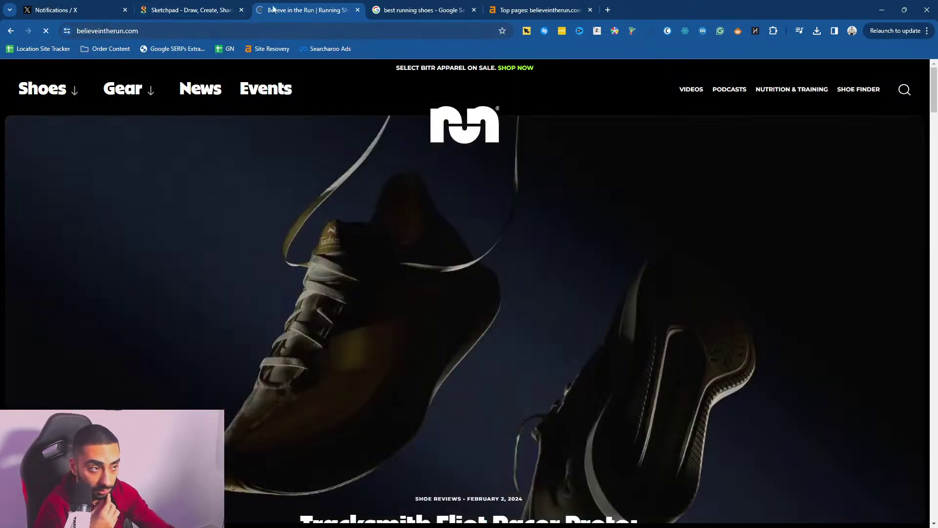
- Check the topic list in Sketchpad again and search Google for "what vitamins should i take before a marathon"
click(213, 13)
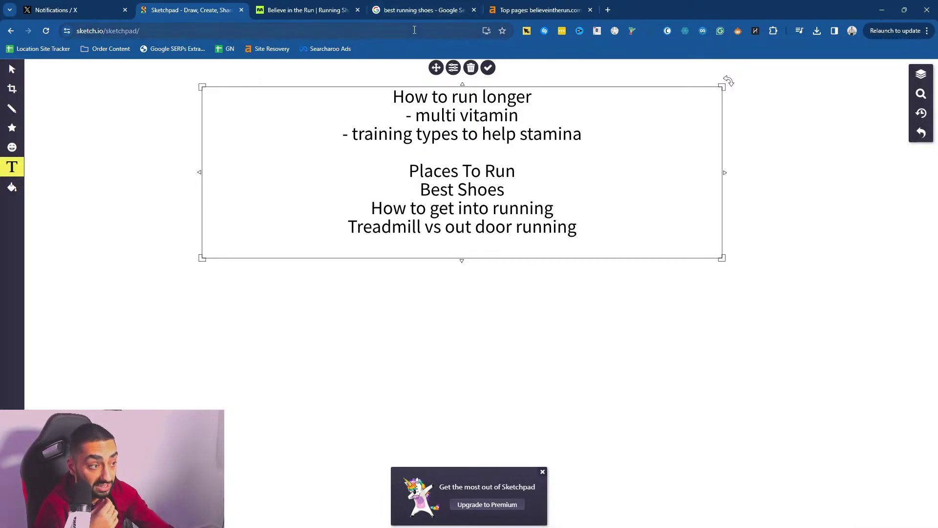
click(422, 10)
triple_click(218, 70)
text(wh)
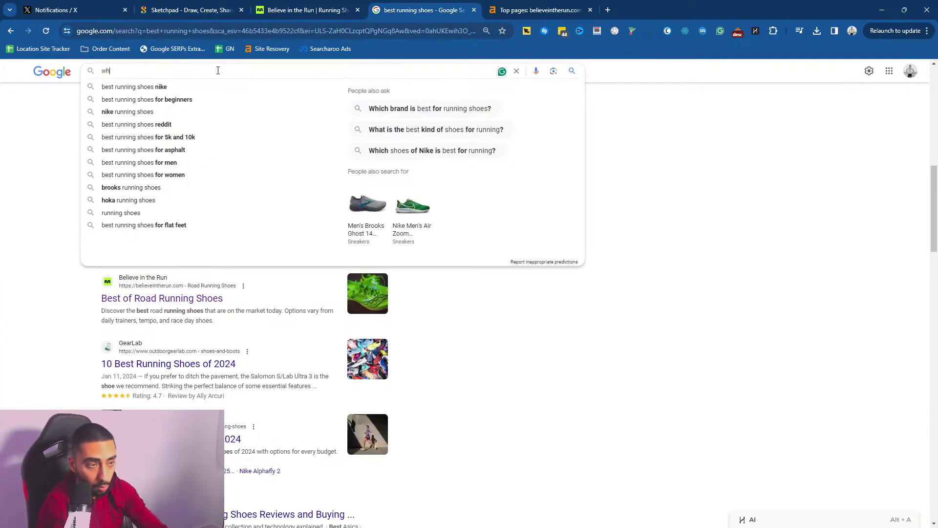
text(at vitami)
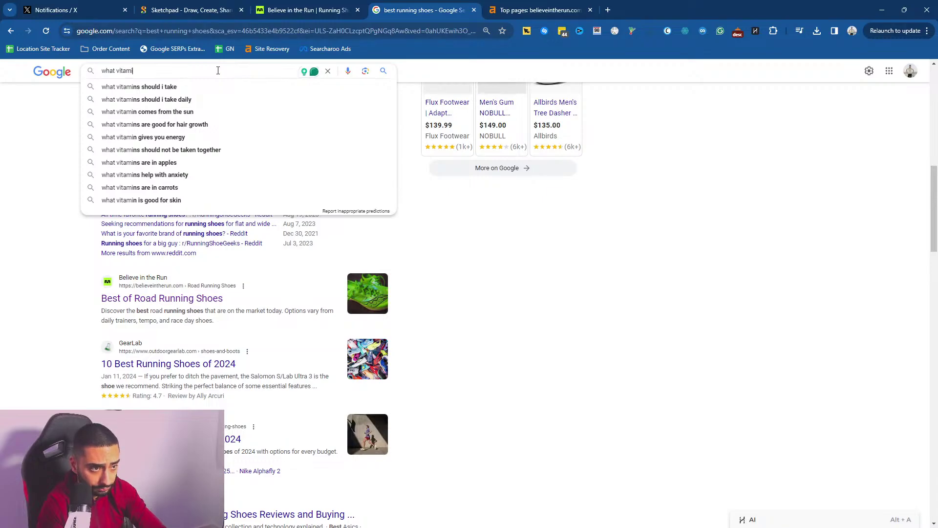
text(ns should i take before a mar)
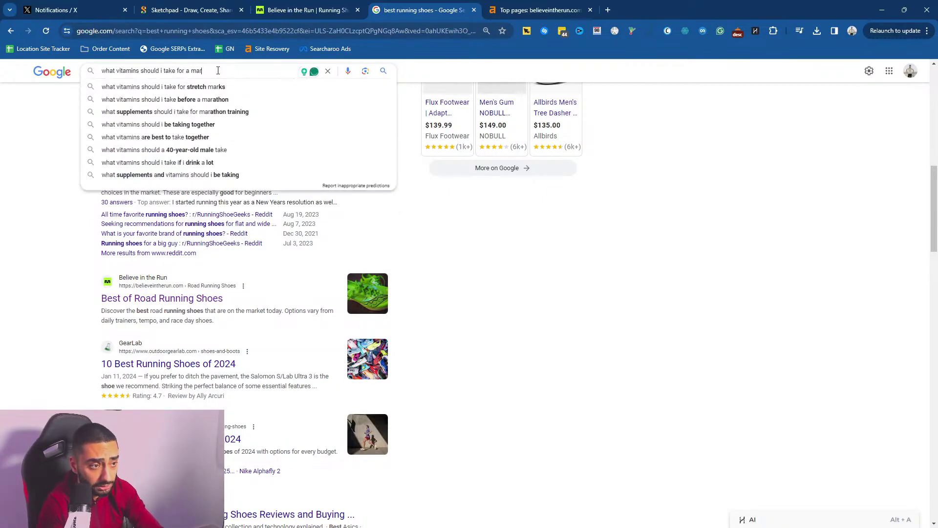
text(athon)
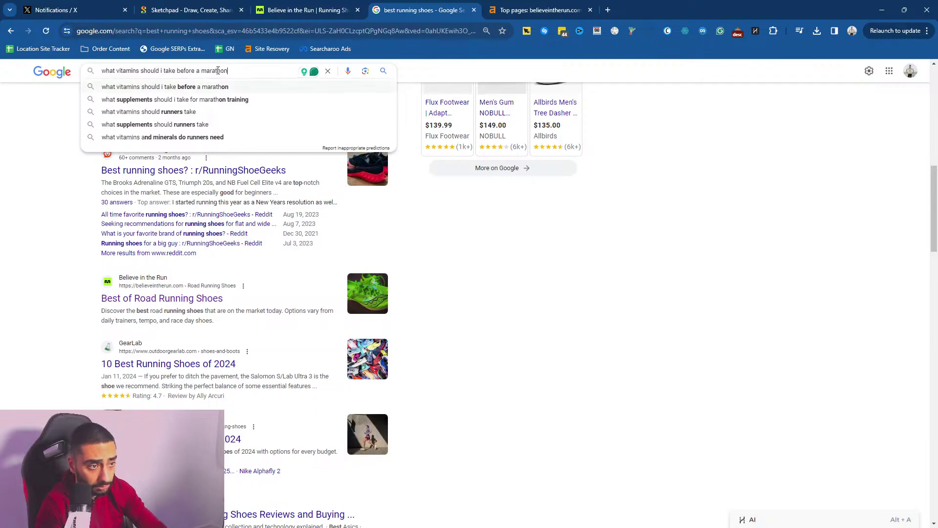
key(Down)
key(Return)
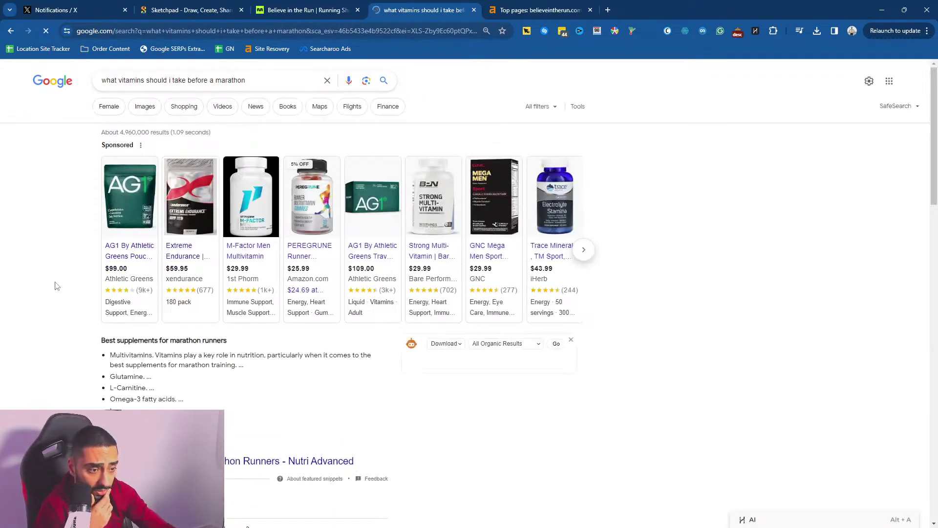
- Look through the Google results and open RunToTheFinish's "15 Best Supplements for Runners 2024" in a new tab
scroll(64, 288, down, 3)
scroll(71, 291, down, 7)
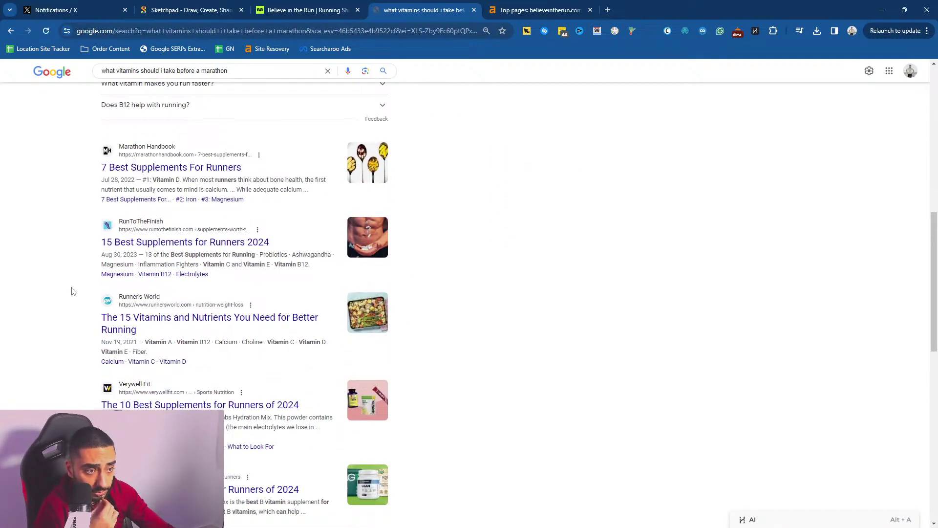
scroll(72, 292, up, 7)
scroll(72, 291, down, 6)
middle_click(162, 291)
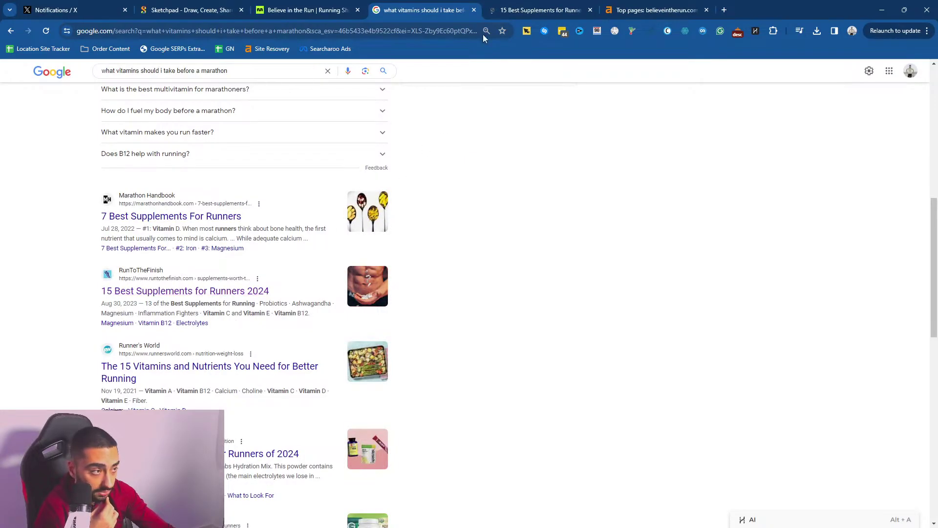
click(533, 5)
- Highlight the article's title "15 Best Supplements for Runners" and skim the beginning of the article
mouse_move(376, 113)
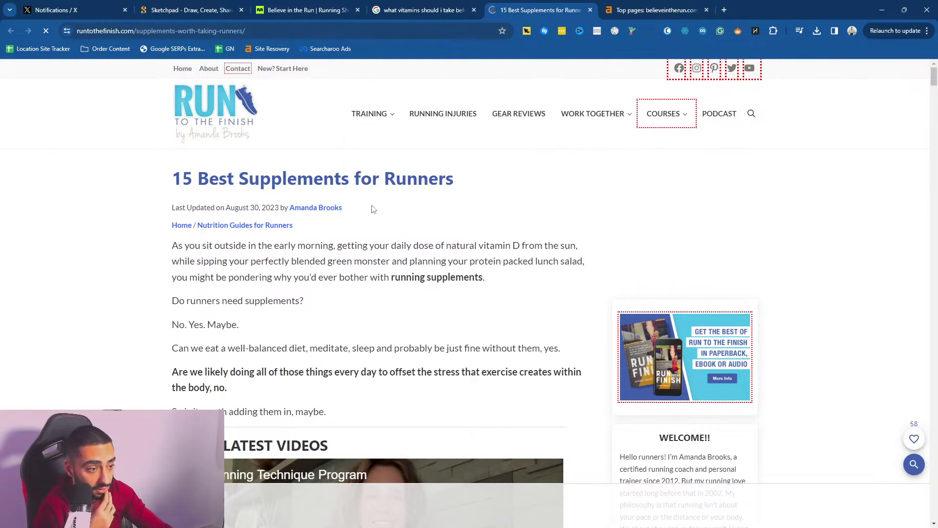
drag(176, 178, 460, 186)
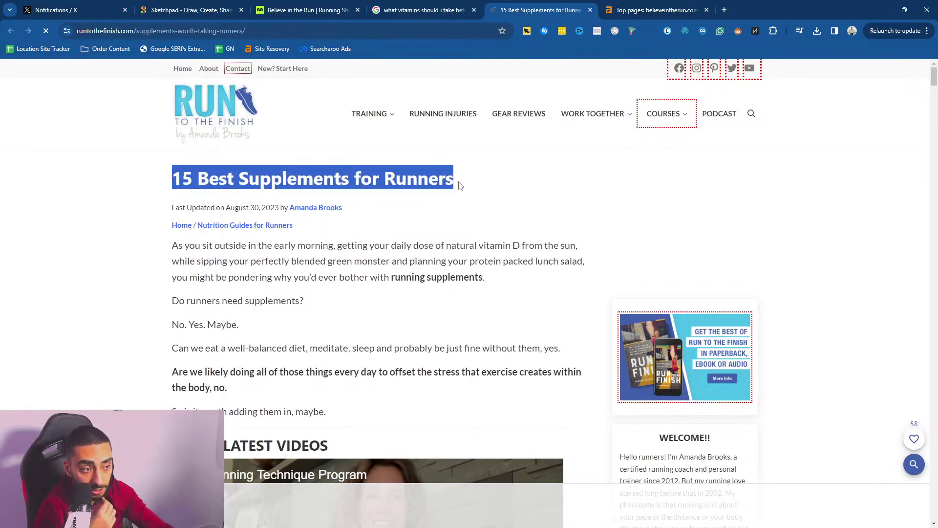
scroll(393, 257, down, 20)
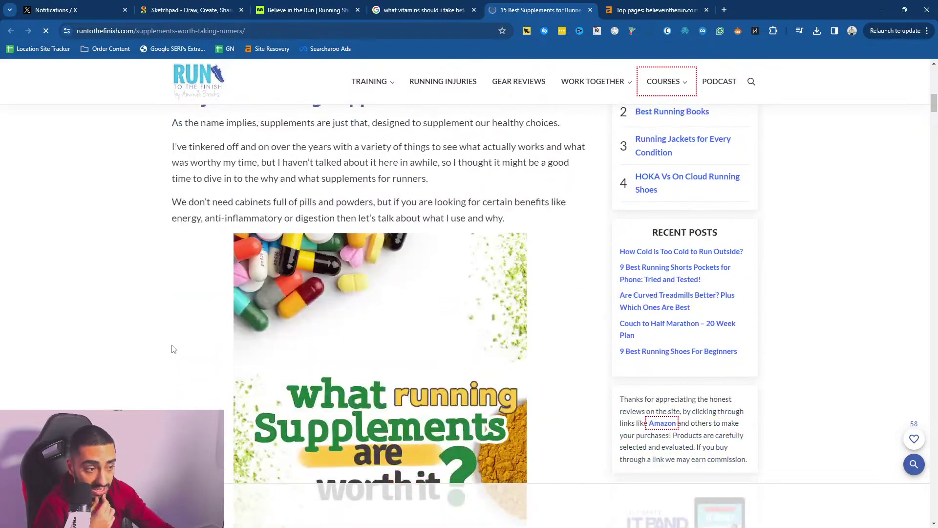
- Place the supplements article's browser tab beside Sketchpad, dismiss the newsletter pop-up, and compare the article with the Sketchpad topic list
key(ctrl+2)
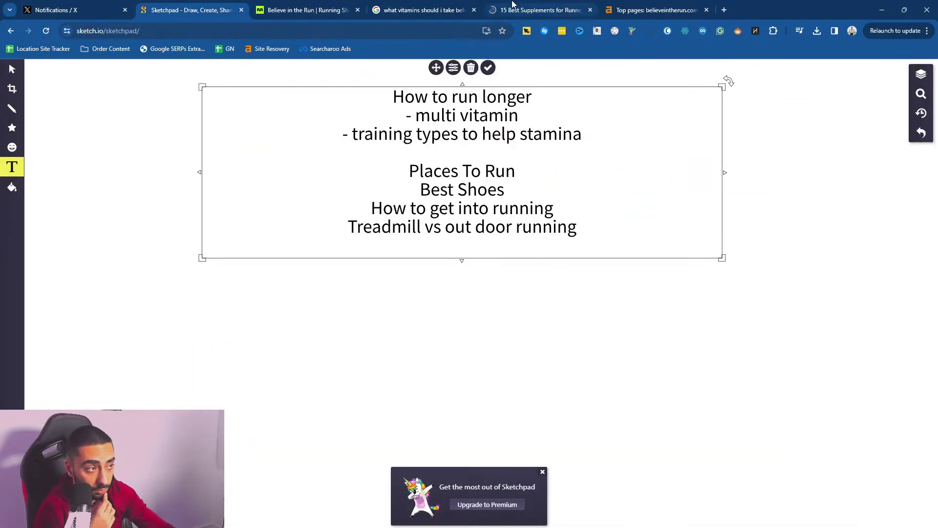
drag(538, 10, 308, 10)
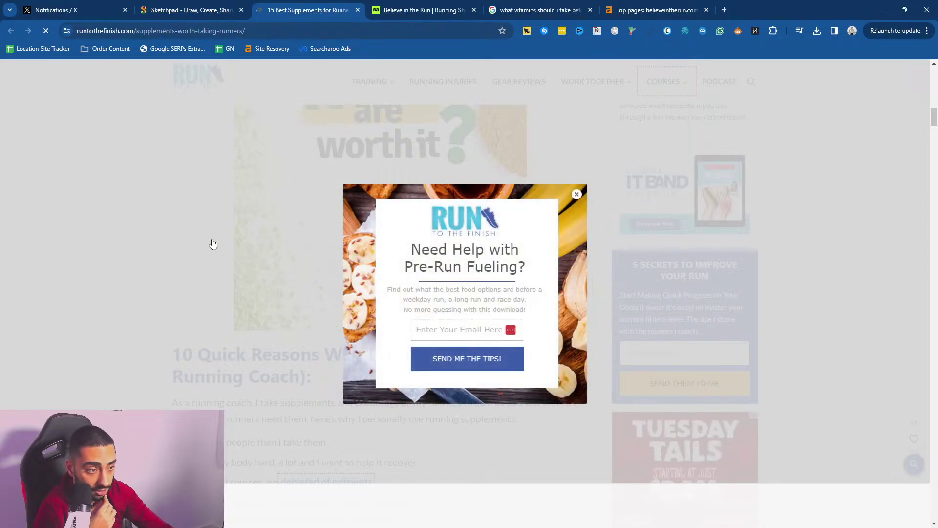
click(318, 230)
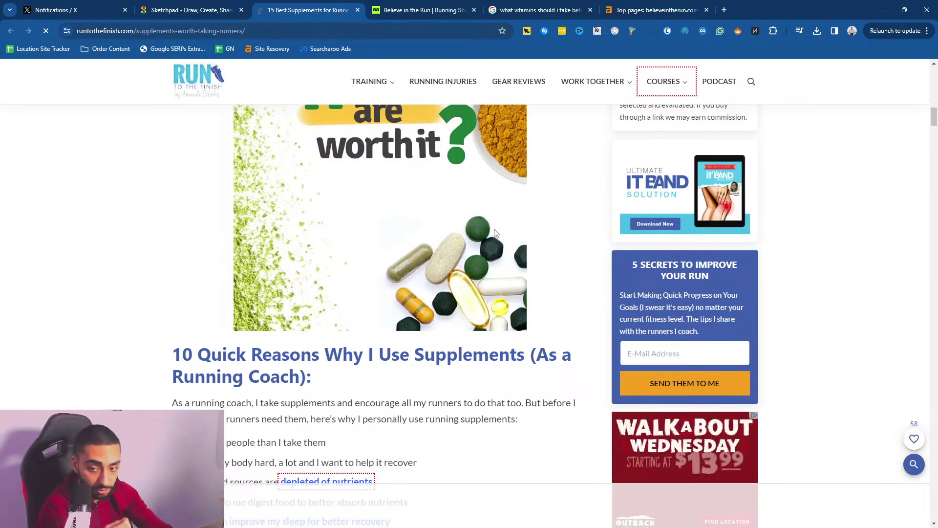
click(186, 9)
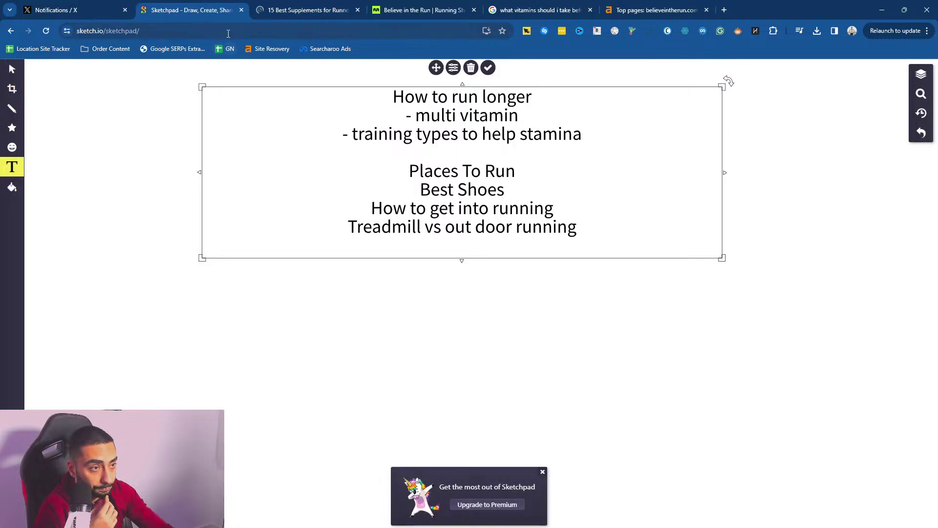
click(303, 10)
- Create a new Google Sheets spreadsheet in a new browser tab and place that tab next to Sketchpad
click(724, 10)
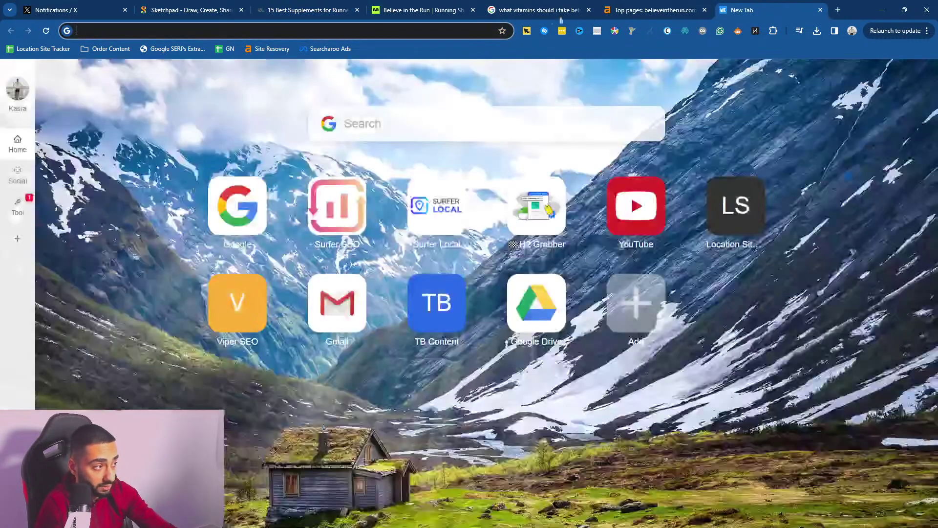
text(google s)
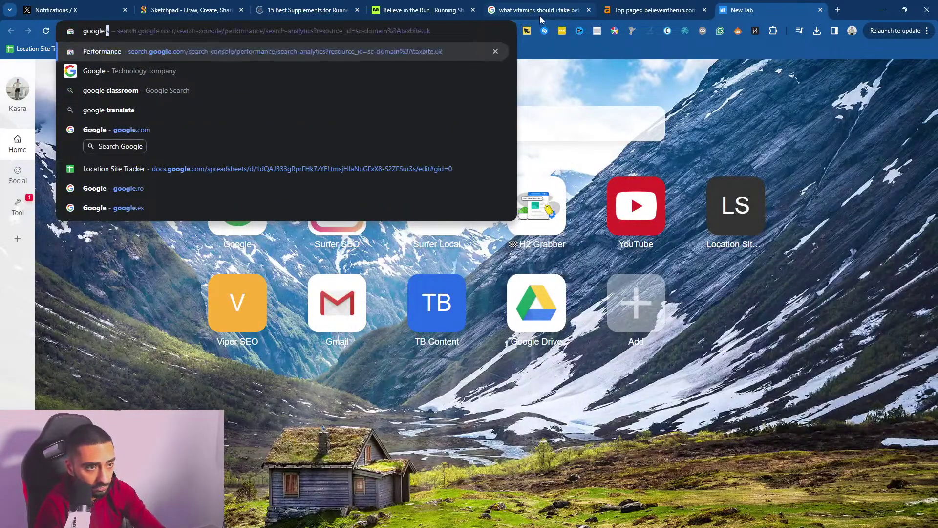
text(heet new)
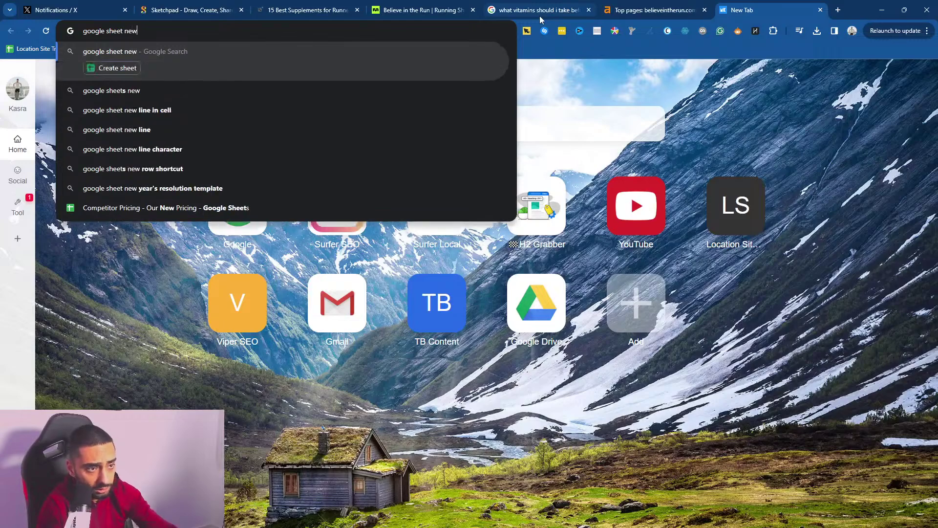
click(118, 67)
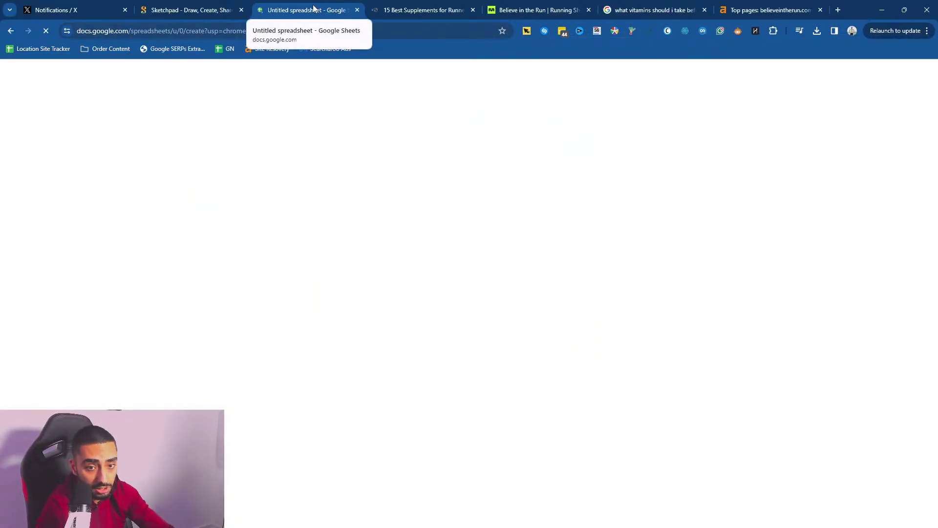
- Rename the untitled spreadsheet as "Topical Map For Running Shoes"
click(76, 70)
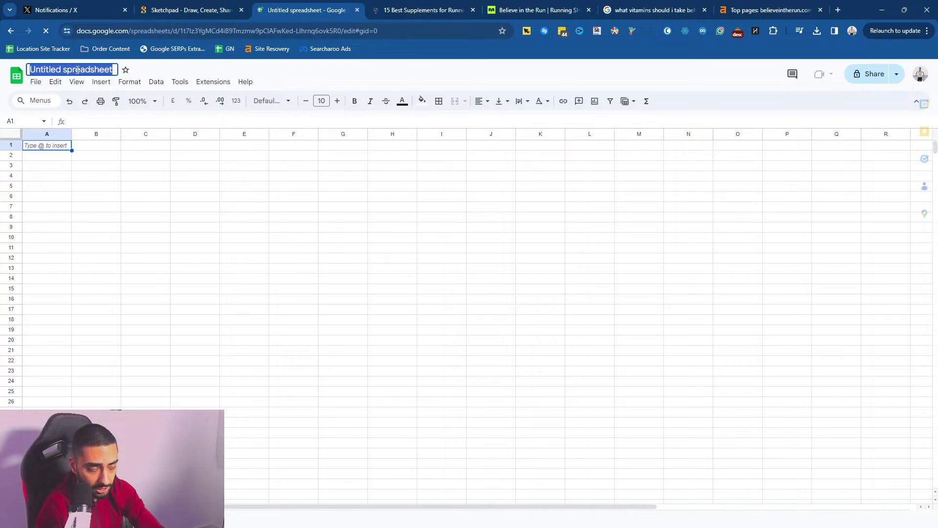
text(Topical Map For Ru)
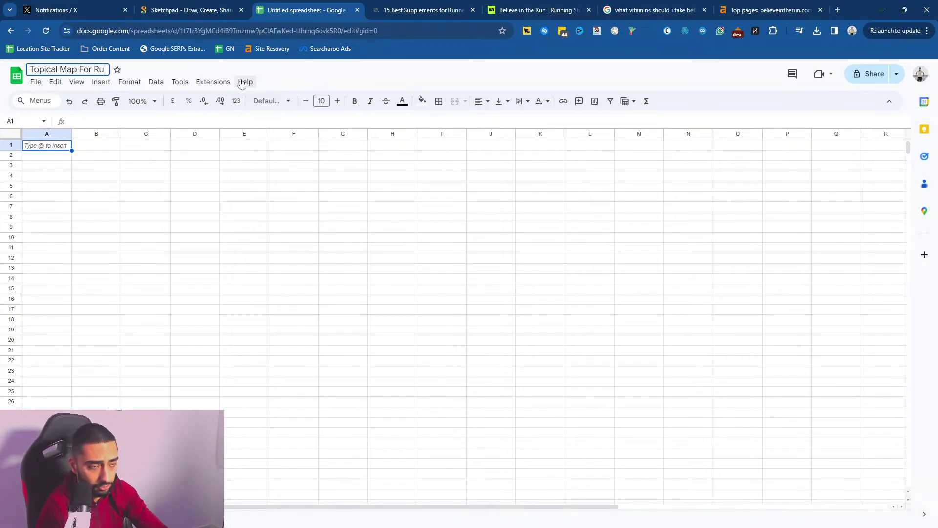
text(nning Shoes)
key(Return)
- Enter "Best Running shoes for men" in cell A1 and "Best Running shoes for women" in cell A2
click(151, 216)
click(51, 158)
click(53, 147)
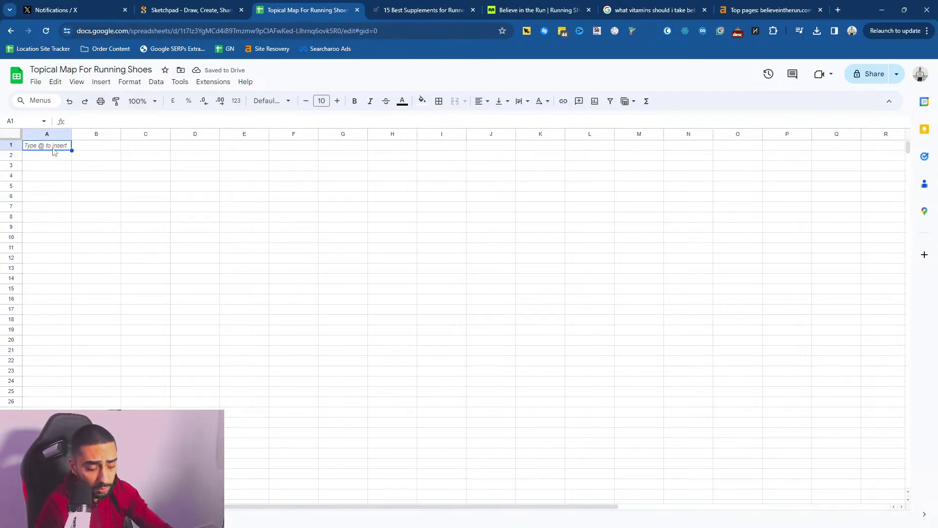
text(Best Running shoes)
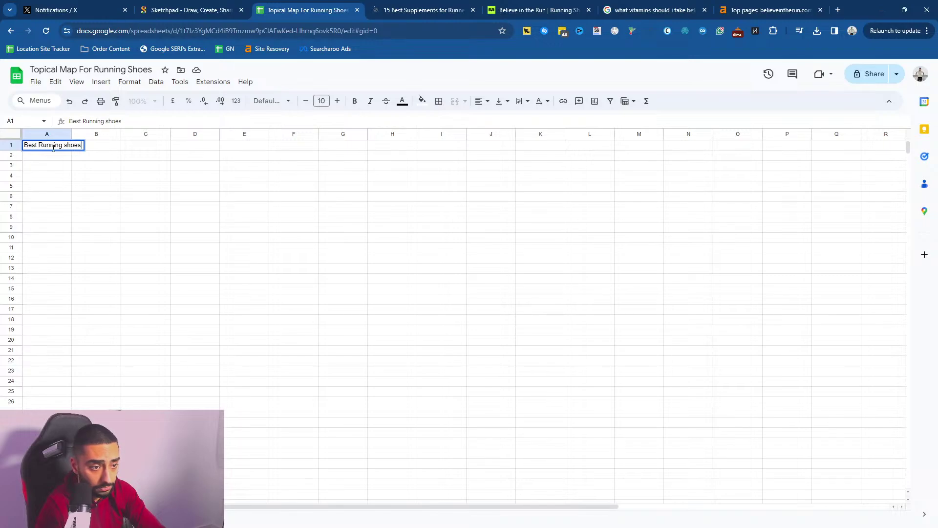
text(n)
key(Return)
click(54, 149)
click(58, 157)
text(Best Running shoes for men)
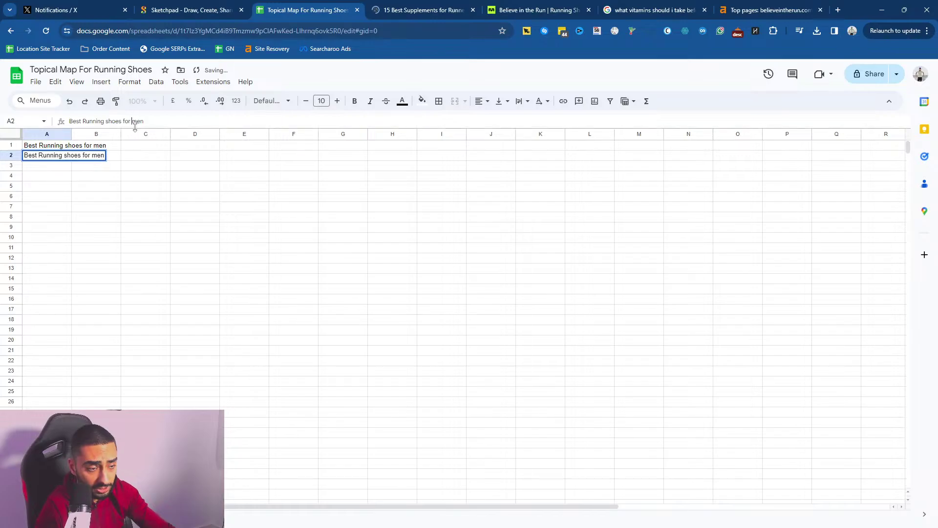
key(Return)
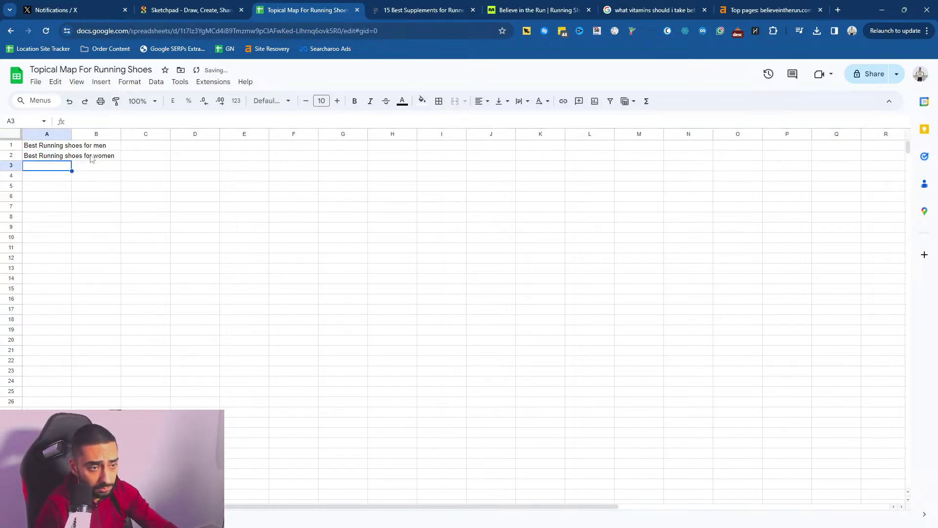
- Move the Ahrefs Top pages tab beside the supplements article and select the keyword "best running shoes for wide feet" in its list
click(51, 156)
click(542, 8)
click(448, 8)
click(500, 11)
drag(763, 10, 538, 10)
scroll(752, 305, down, 2)
drag(752, 305, 657, 303)
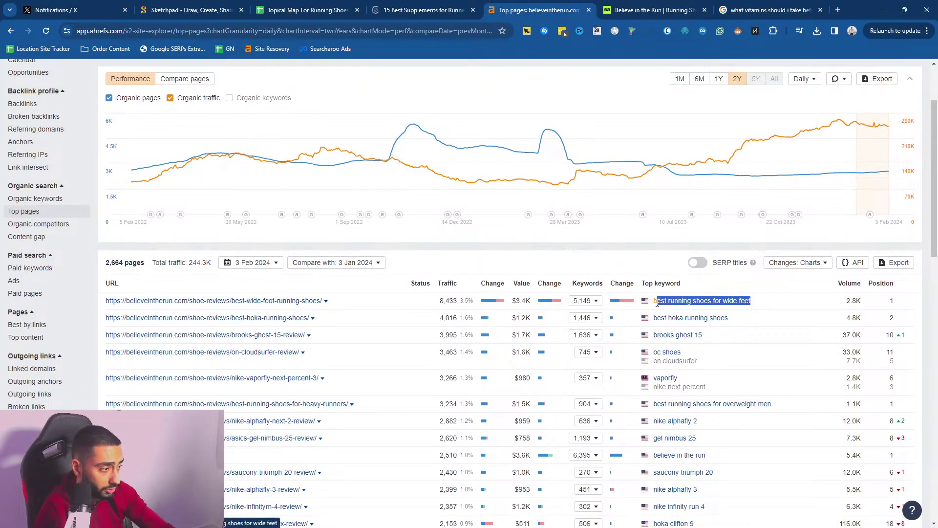
- Enter "best running shoes for wide feet" in cell A3 of the spreadsheet and fit column A's width to its contents
click(191, 9)
click(307, 9)
click(43, 166)
text(best running shoes for wide feet)
click(60, 187)
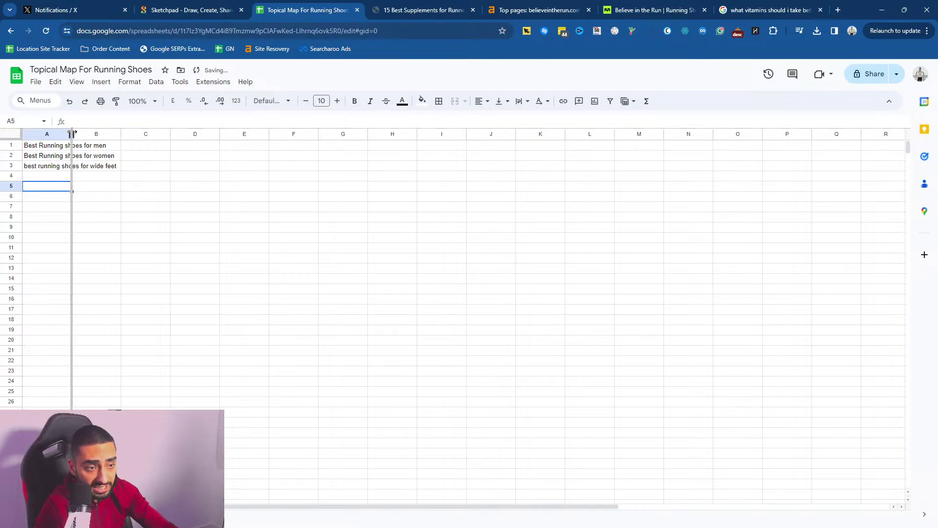
double_click(72, 134)
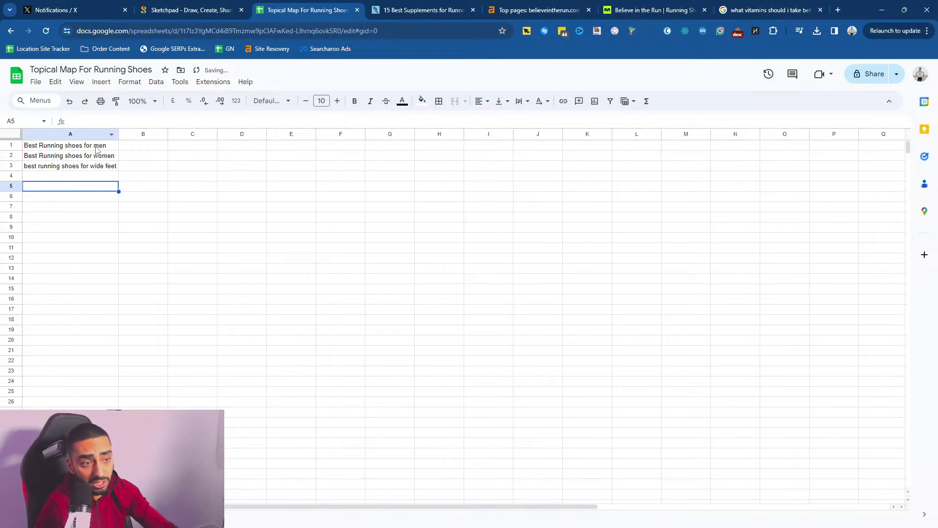
- Capitalise the first letter of the wide feet topic in A3 and widen column A a little more
click(34, 169)
double_click(25, 168)
key(Delete)
text(B)
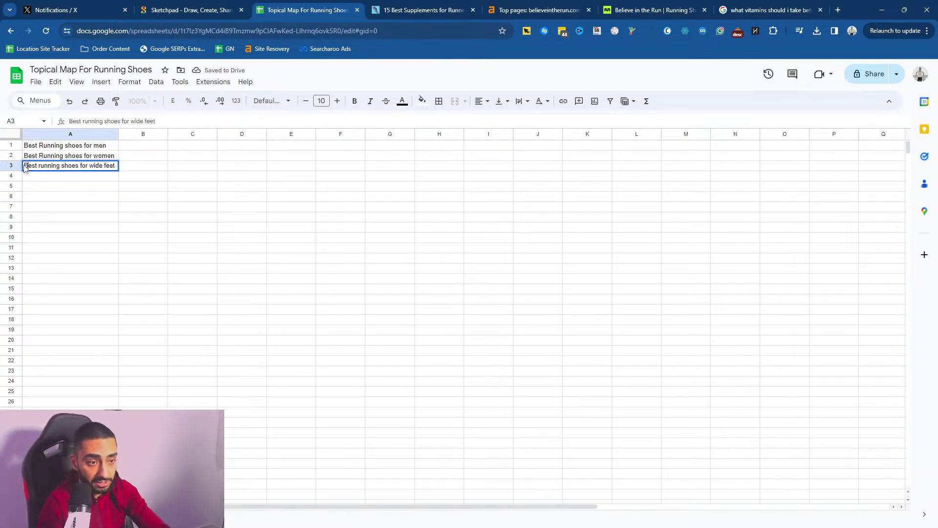
key(Return)
drag(119, 134, 164, 171)
click(131, 196)
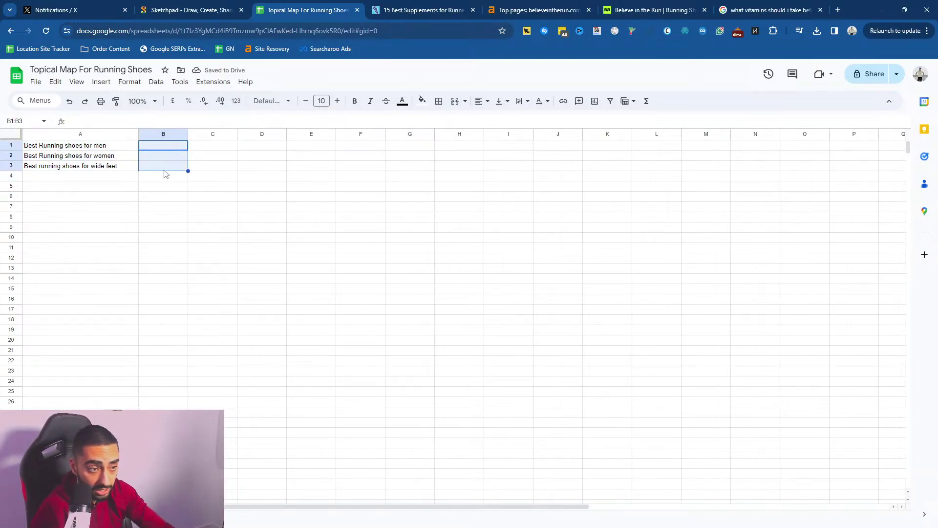
- Fill the three topic cells A1:A3 with light red
drag(97, 145, 102, 168)
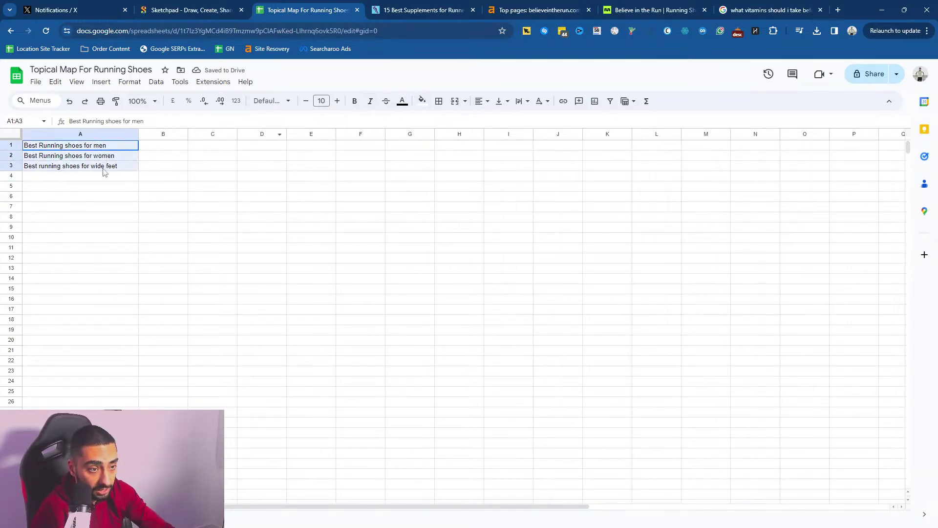
click(423, 101)
click(436, 160)
click(157, 190)
- Highlight the coloured topics in column A and the empty cells below them
drag(64, 146, 70, 177)
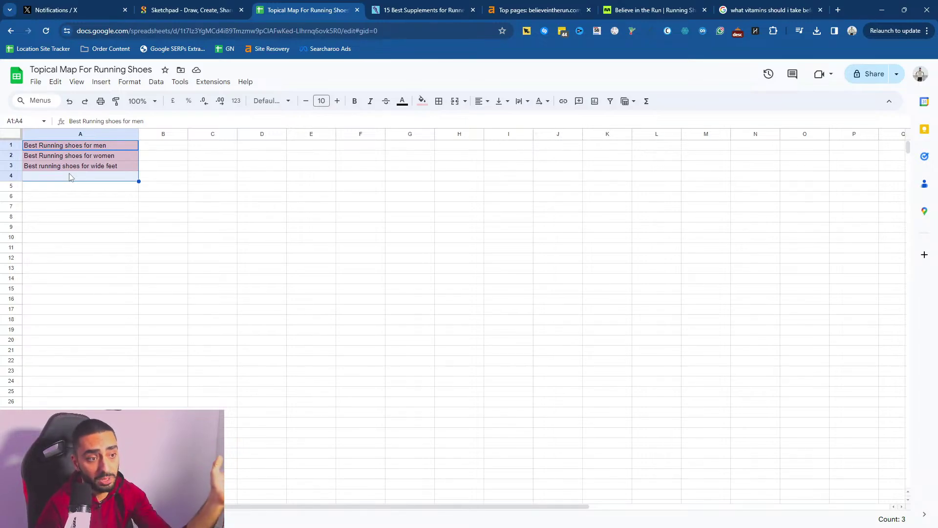
drag(93, 177, 97, 227)
click(104, 186)
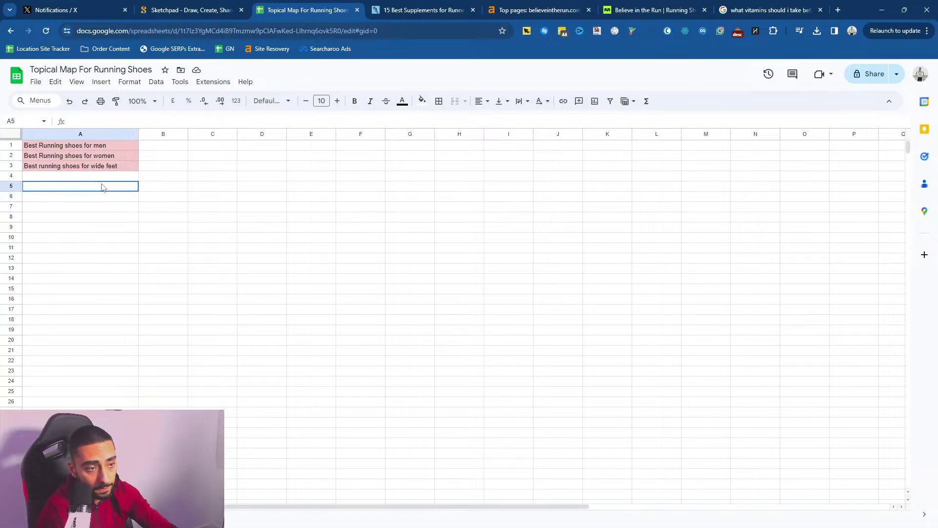
drag(88, 145, 114, 170)
- Add the topic "Best running shoes for kids" in cell A4 and fill it with the same light red
double_click(97, 175)
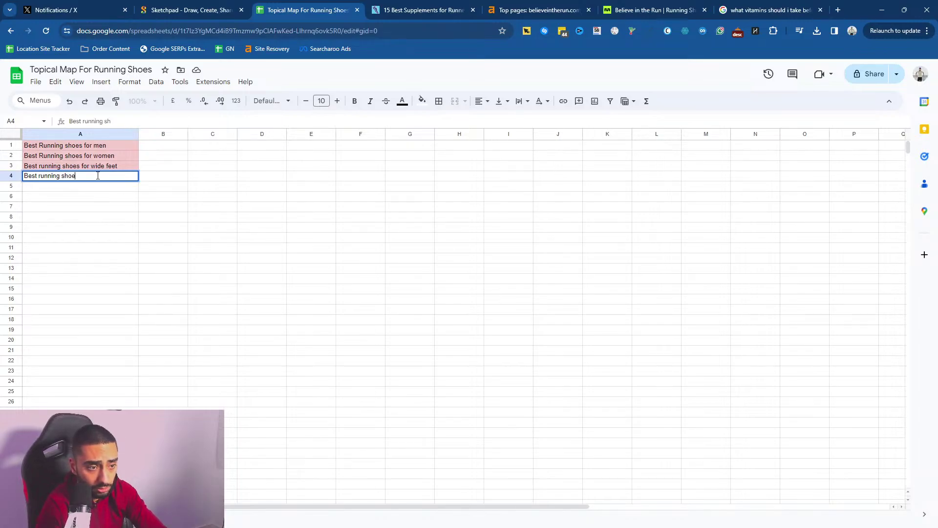
text(s for kids)
key(ctrl+Return)
click(422, 101)
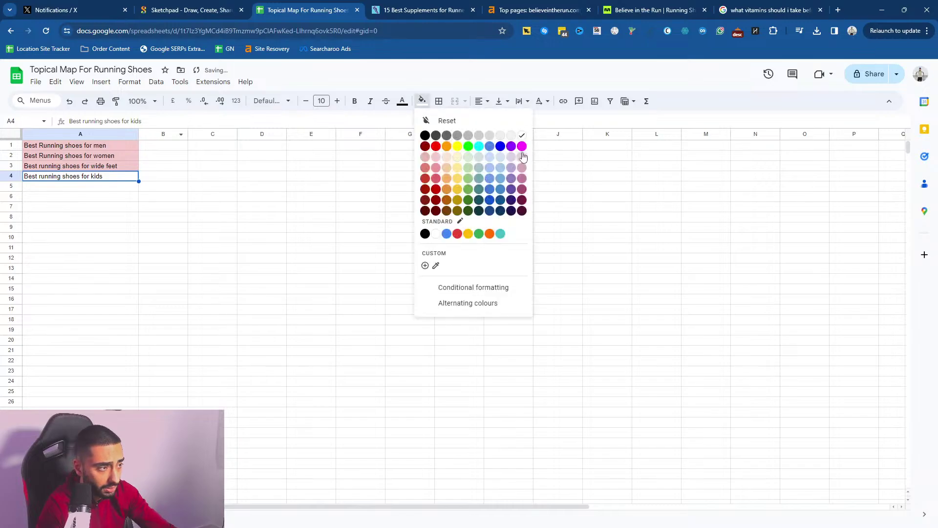
click(438, 158)
click(118, 209)
click(85, 189)
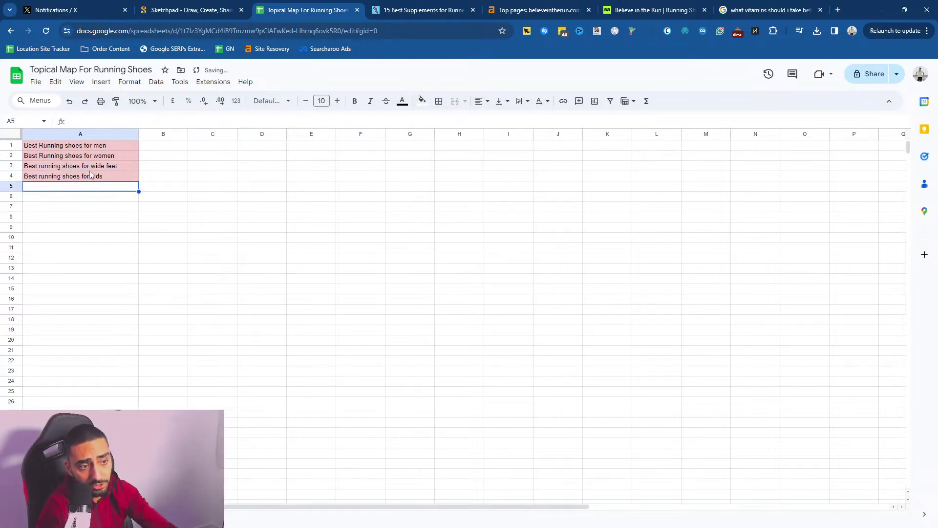
- Highlight the four topics in A1:A4 and the empty range A5:A17 beneath them
drag(100, 149, 107, 175)
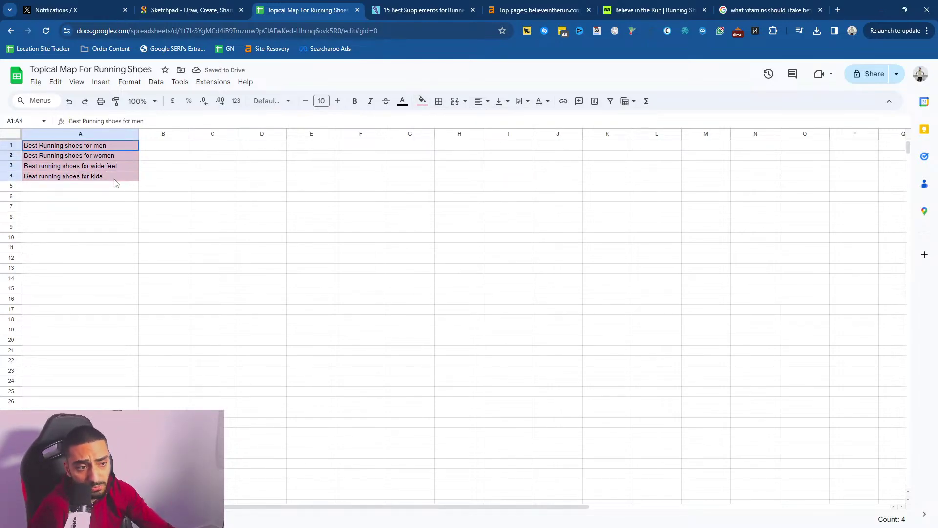
drag(112, 186, 117, 310)
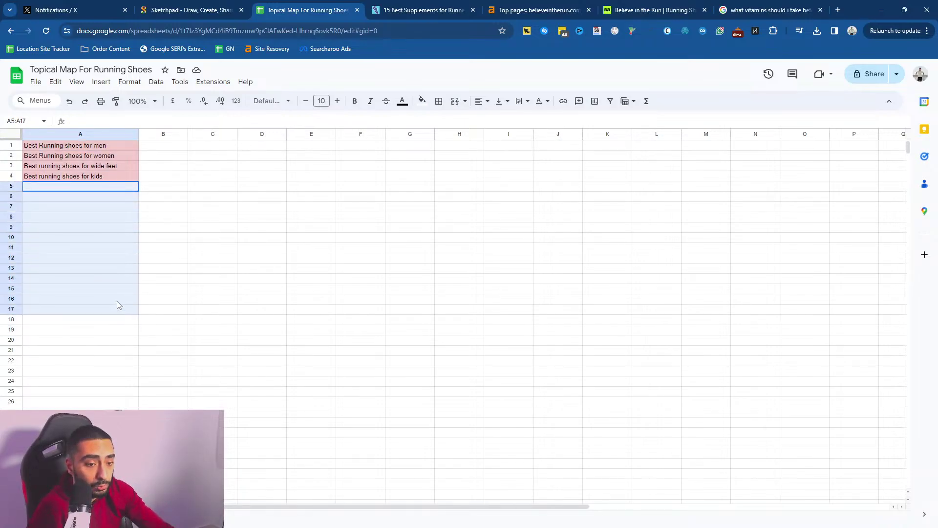
click(115, 202)
drag(104, 191, 110, 307)
key(ctrl+space)
- Move the topic "Best Running shoes for women" from A2 to cell B1
click(93, 149)
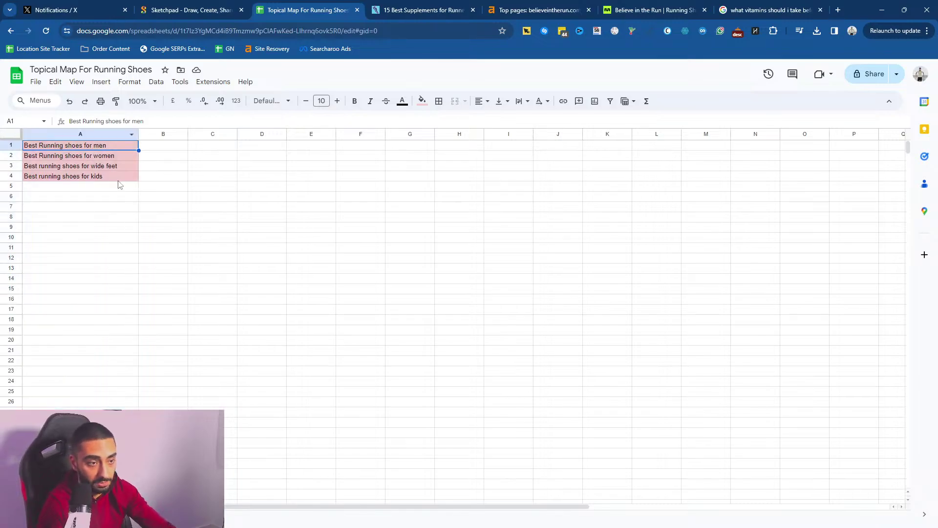
click(95, 157)
key(ctrl+x)
click(167, 147)
key(ctrl+v)
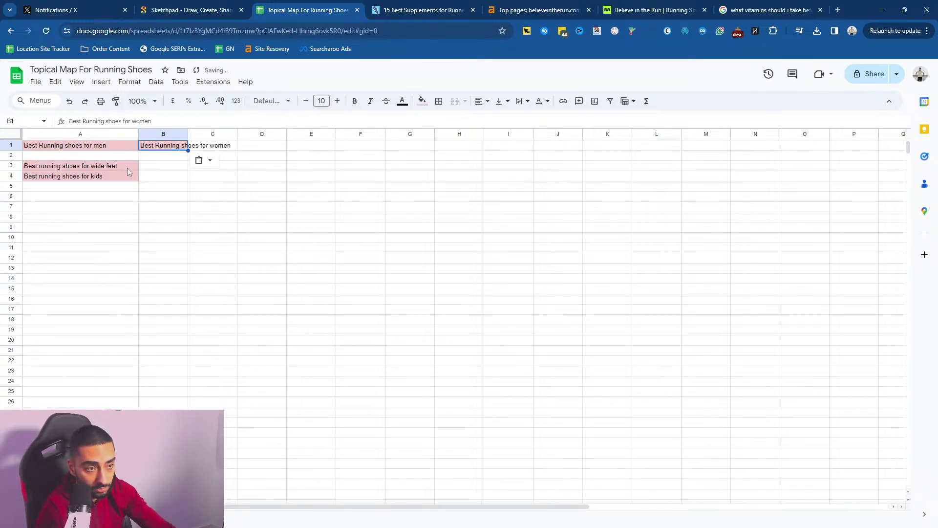
- Move "Best running shoes for wide feet" from A3 to C1 and "Best running shoes for kids" from A4 to D1
click(118, 168)
key(ctrl+x)
click(233, 149)
key(ctrl+v)
click(95, 177)
key(ctrl+x)
click(251, 149)
key(ctrl+v)
click(211, 186)
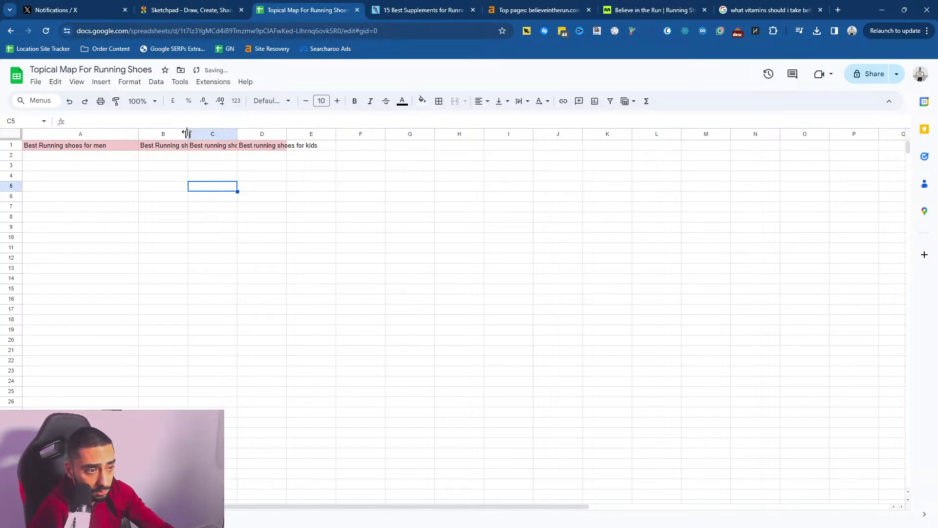
- Fit the widths of columns B, C and D to their topic headings
double_click(188, 134)
double_click(283, 134)
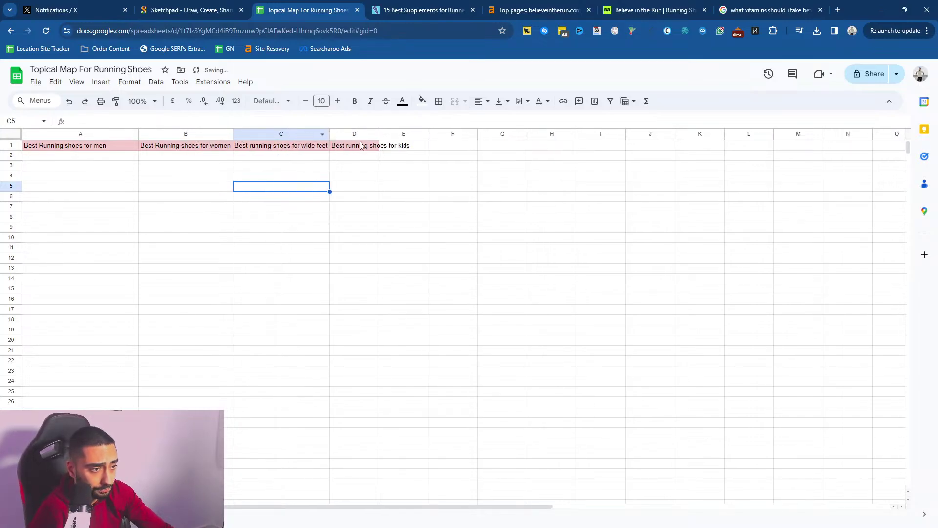
double_click(377, 139)
click(360, 186)
drag(362, 156, 368, 335)
click(320, 230)
- Search Google for the D1 topic "Best running shoes for kids" and open Fleet Feet's kids' running shoes buyer's guide
click(370, 148)
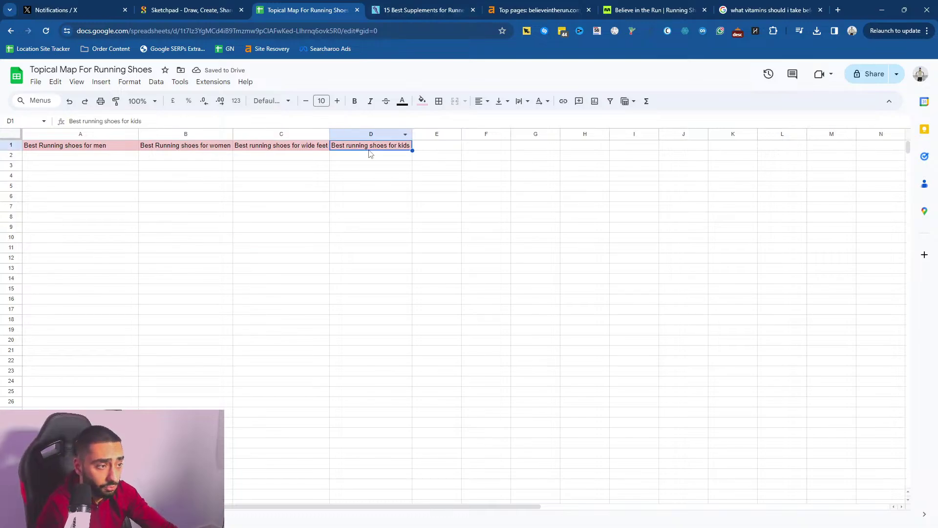
click(421, 10)
click(537, 10)
drag(768, 10, 451, 6)
triple_click(191, 71)
key(ctrl+v)
key(Return)
scroll(313, 195, down, 4)
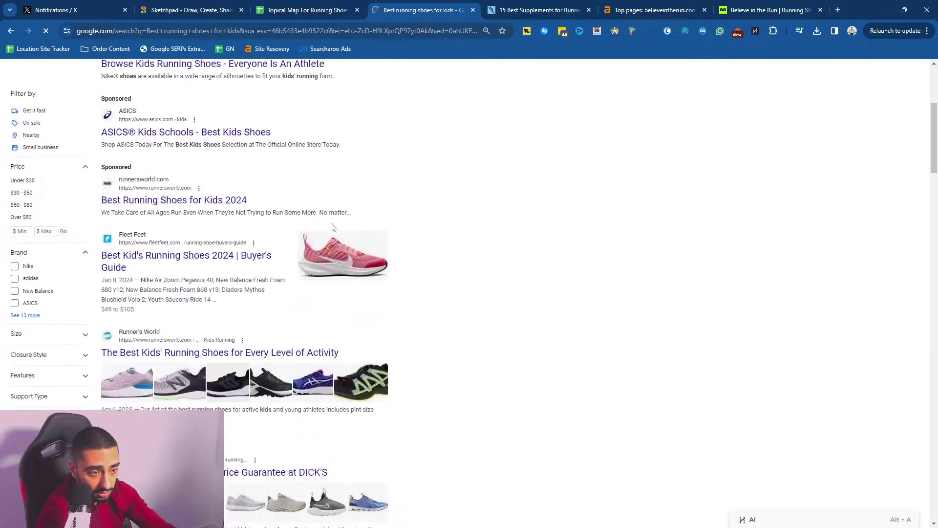
scroll(225, 233, down, 1)
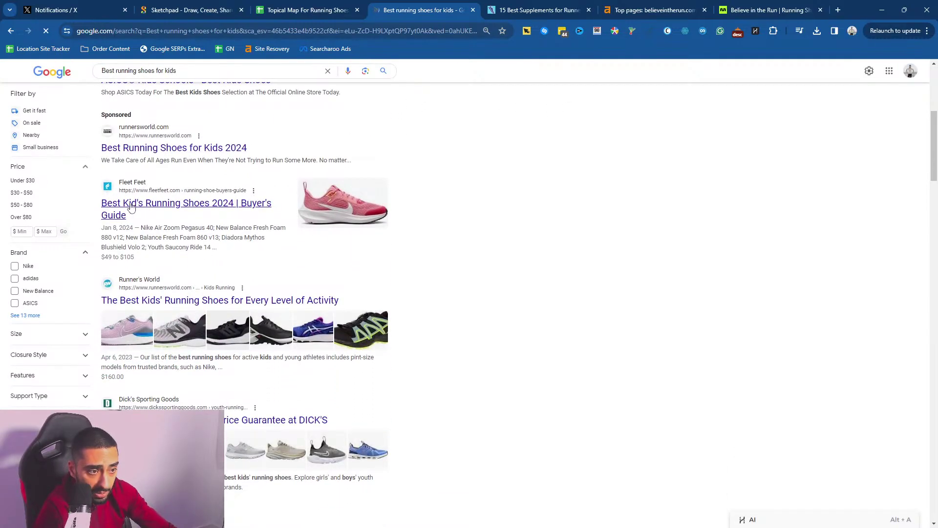
scroll(372, 209, down, 15)
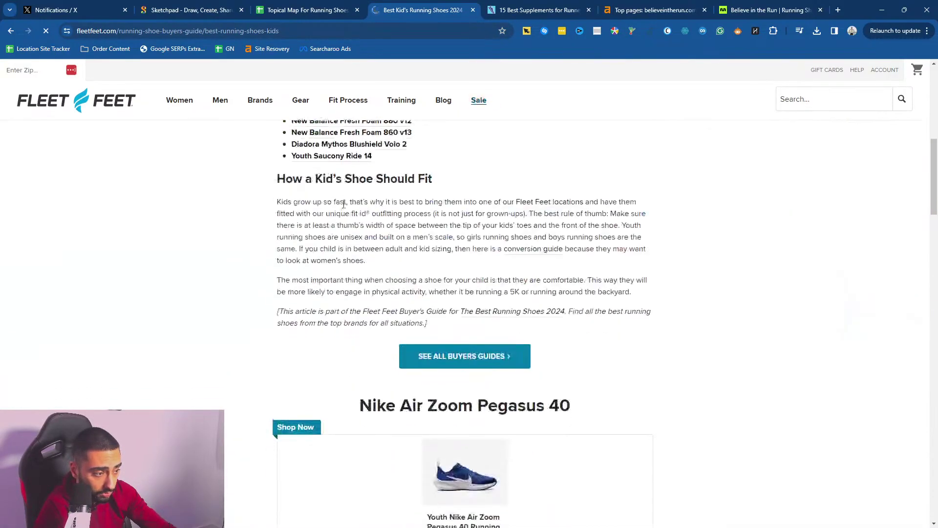
- Copy the shoe name "Nike Air Zoom Pegasus 40" from the Fleet Feet guide into cell D2 of the topical map
scroll(369, 213, up, 2)
drag(360, 213, 581, 212)
right_click(544, 208)
click(561, 216)
click(308, 10)
click(376, 156)
right_click(376, 161)
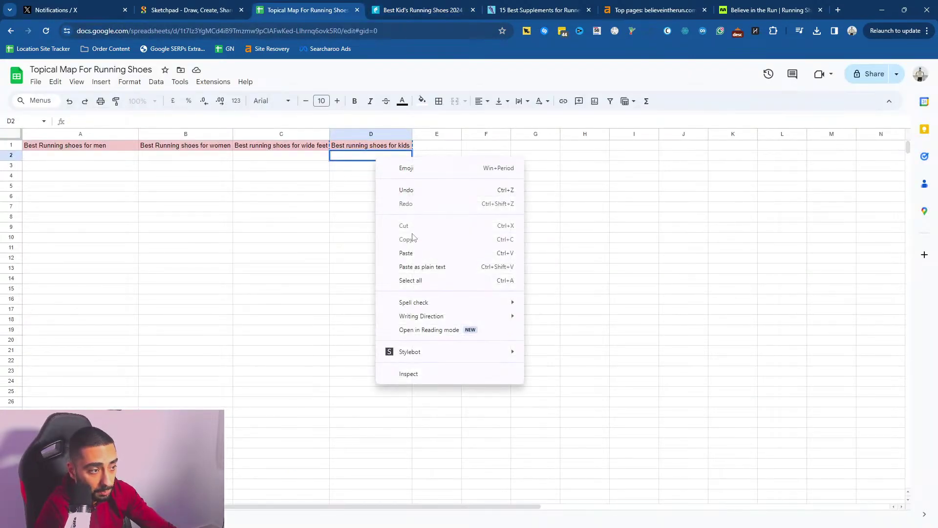
click(411, 250)
click(360, 187)
- Make the row 1 topic headings bold and refit column D to its heading
click(344, 146)
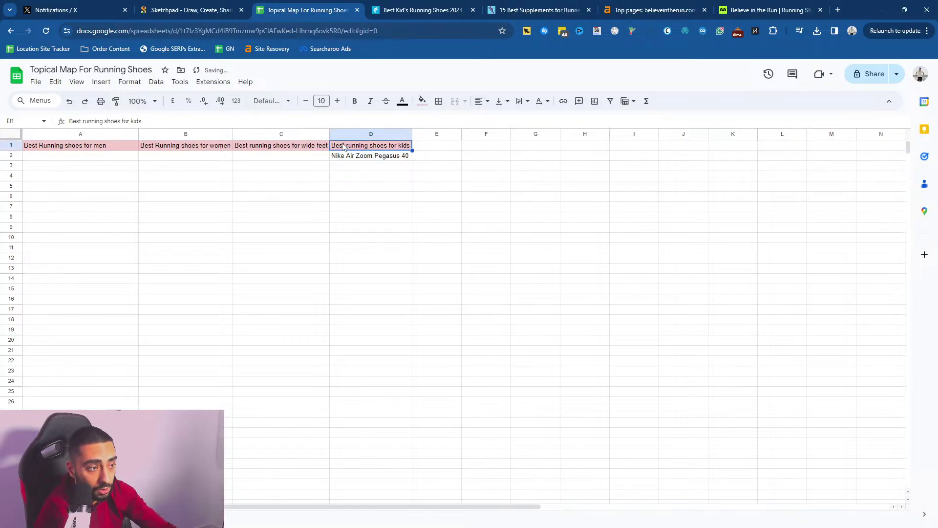
click(11, 145)
click(355, 101)
click(374, 187)
double_click(412, 132)
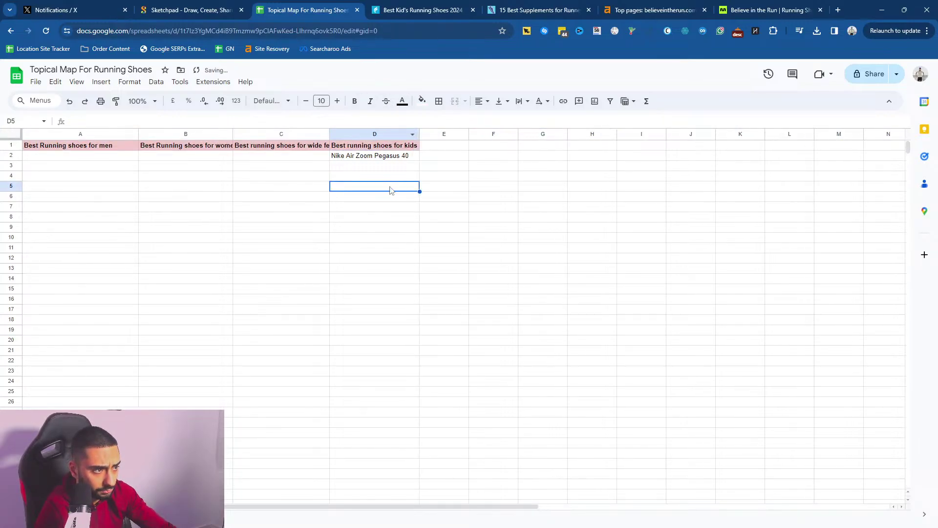
- Copy the shoe name "New Balance Fresh Foam 880 v12" from the Fleet Feet guide into cell D3
click(406, 4)
triple_click(512, 171)
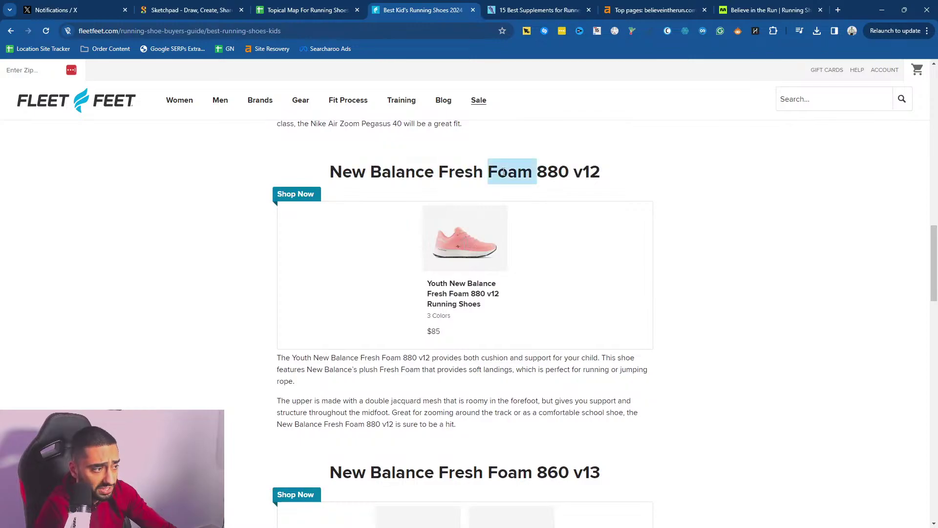
click(308, 10)
double_click(391, 167)
key(ctrl+v)
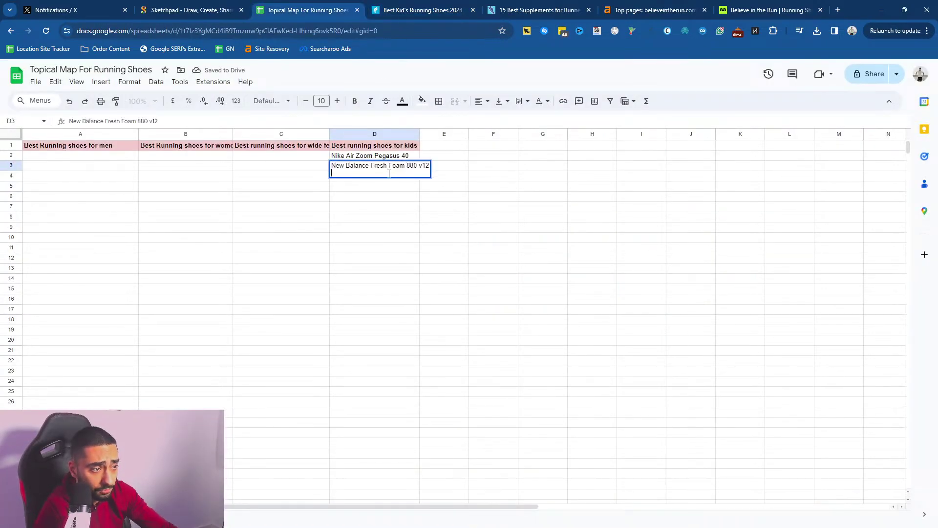
key(Return)
- Decline the free shipping offer and copy "New Balance Fresh Foam 860 v13" from the guide into D4 without a trailing line break
click(406, 9)
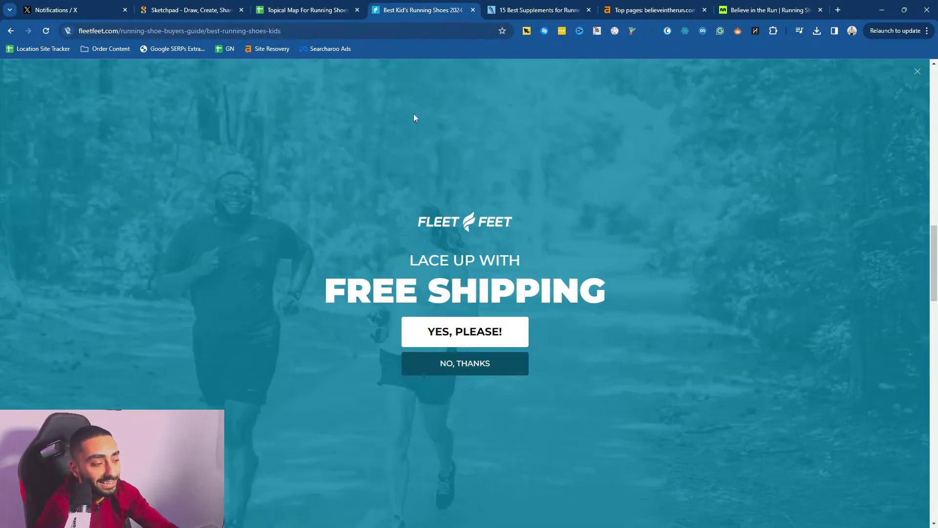
click(465, 364)
scroll(440, 318, down, 4)
triple_click(413, 278)
key(ctrl+c)
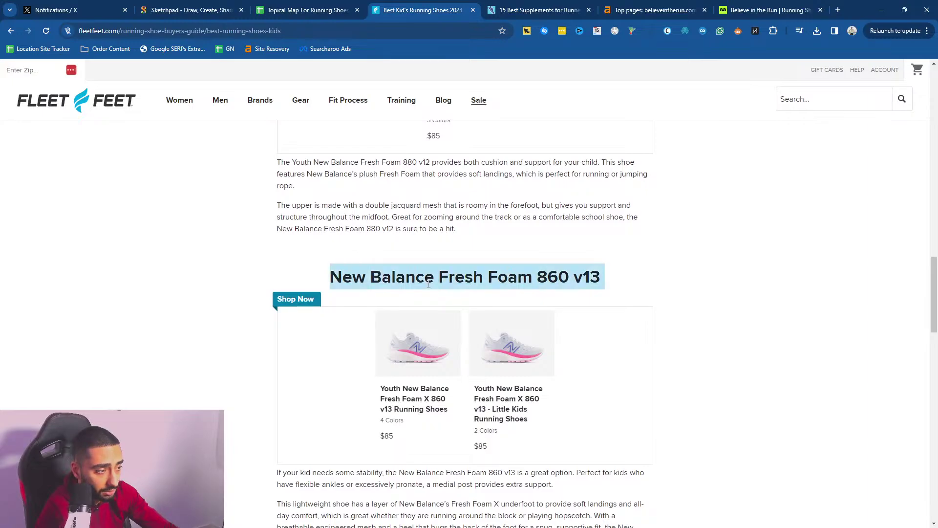
click(327, 4)
double_click(343, 176)
key(ctrl+v)
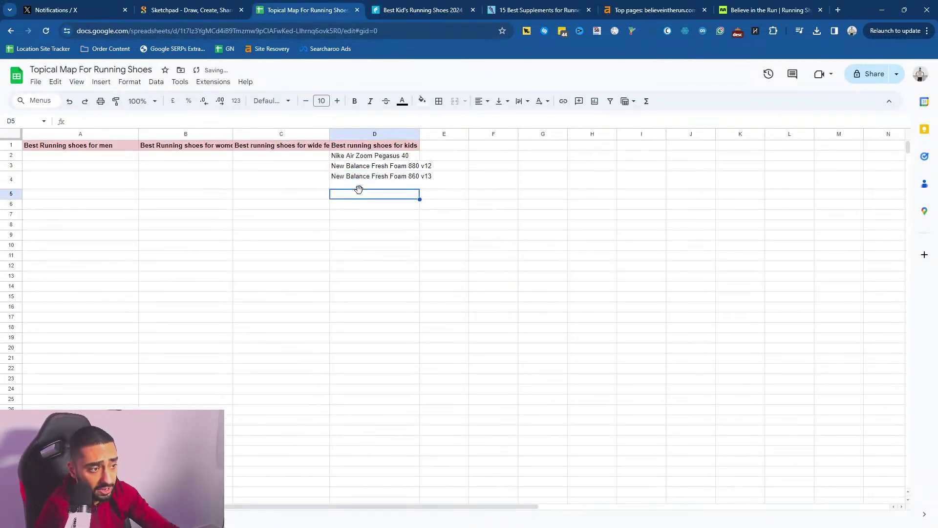
key(BackSpace)
key(Return)
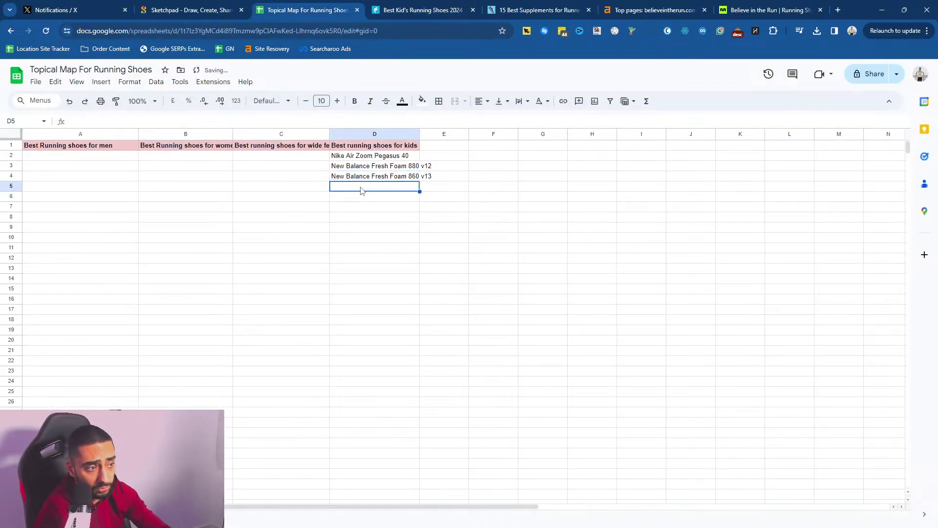
- Fit column D to the shoe names and column C to its bold heading
click(421, 10)
click(329, 3)
click(345, 148)
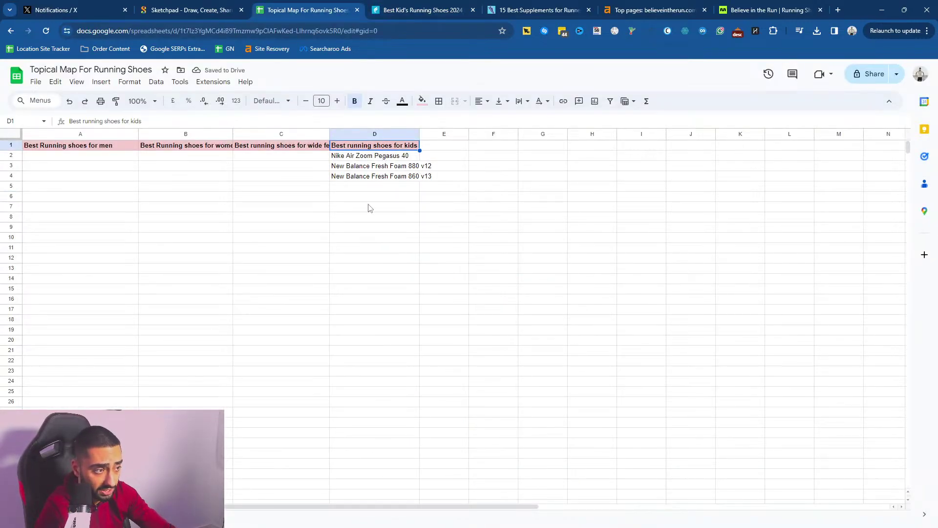
double_click(420, 134)
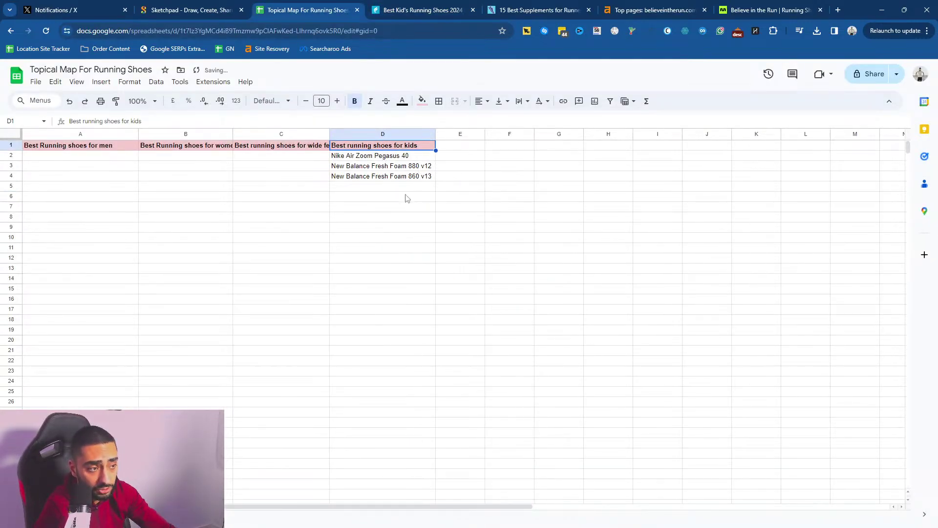
double_click(330, 134)
click(381, 208)
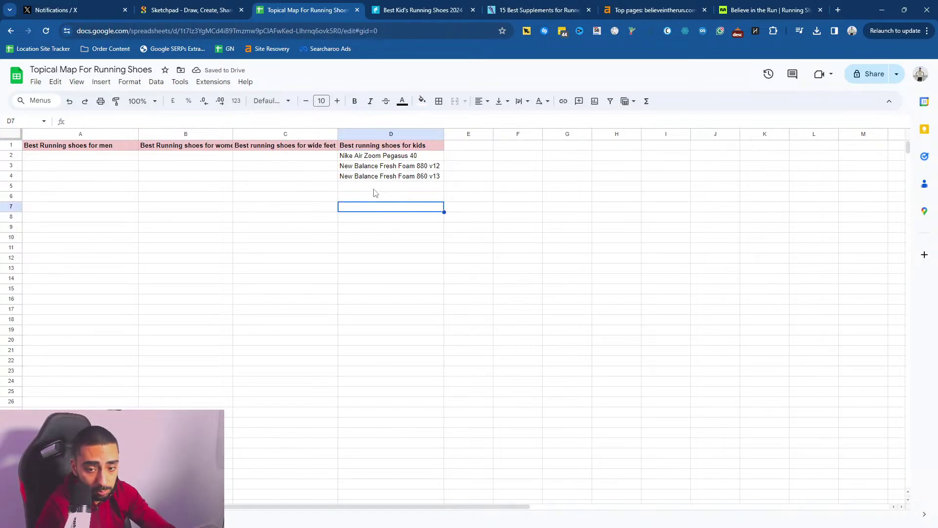
- Point out the kids, wide feet and women headings, the first shoe in D2 and the empty cell A2
click(368, 146)
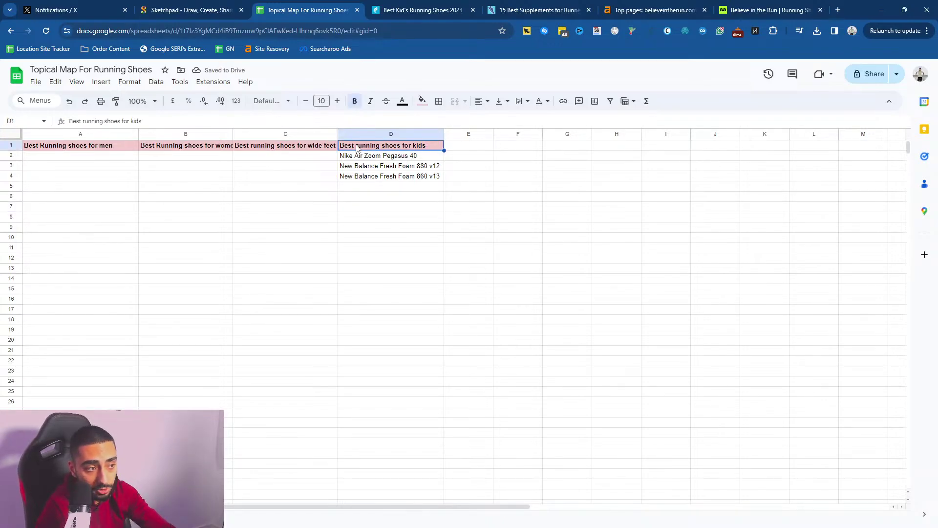
click(294, 146)
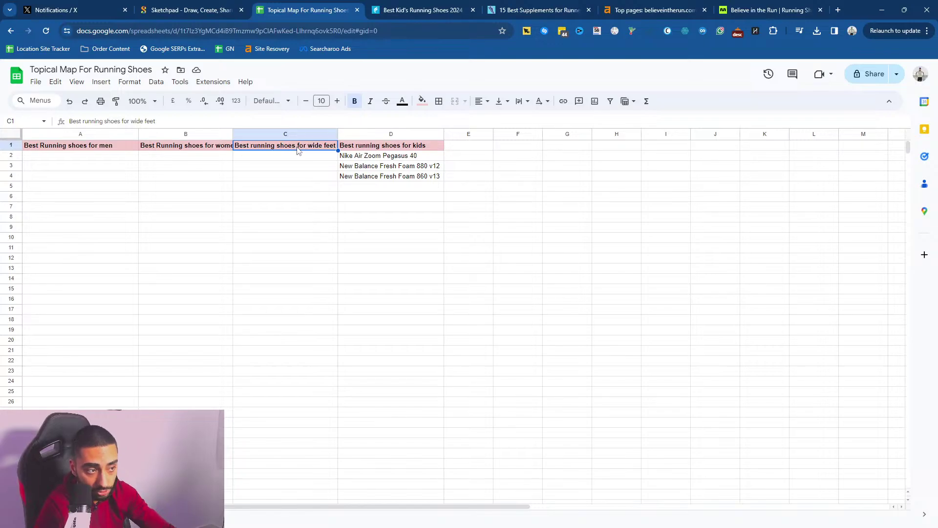
click(167, 147)
click(430, 10)
click(274, 13)
click(374, 158)
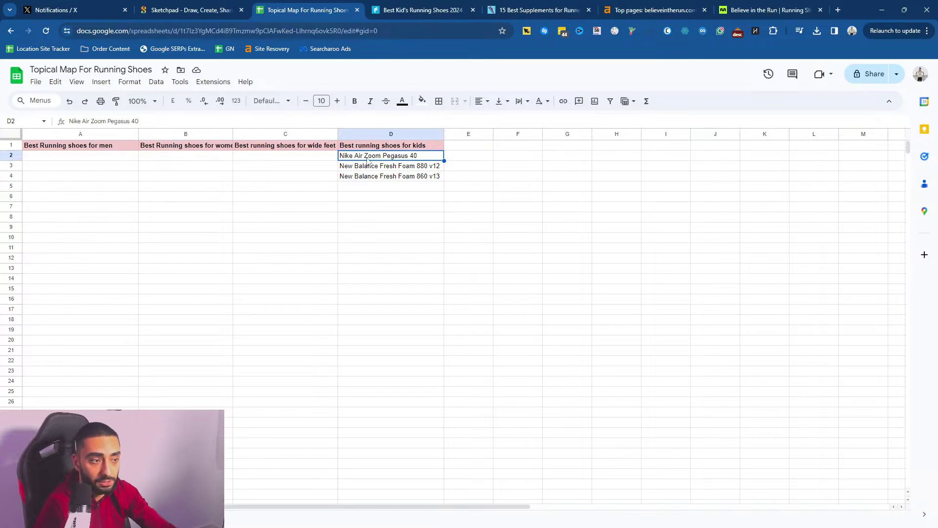
click(88, 154)
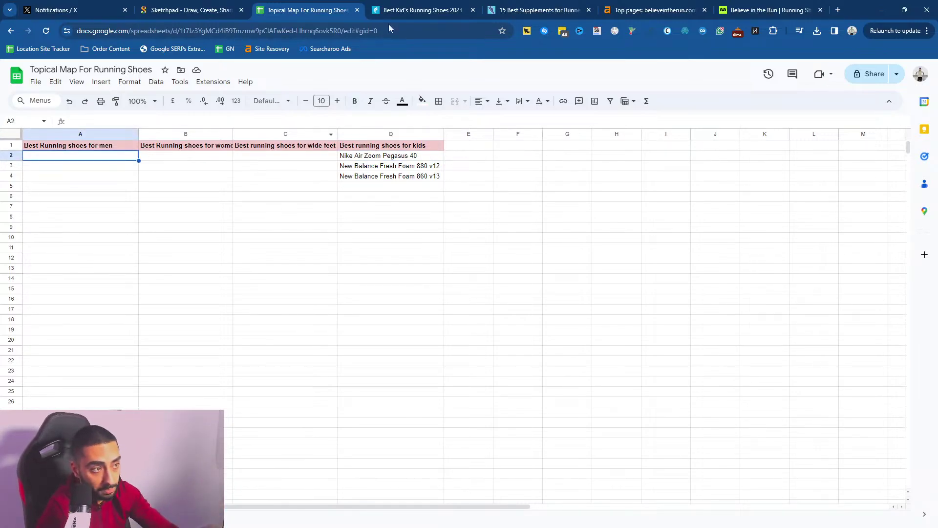
- Add the guide's shoe name "Diadora Mythos Blushield Volo 2" in cell D5
click(418, 10)
scroll(240, 233, down, 7)
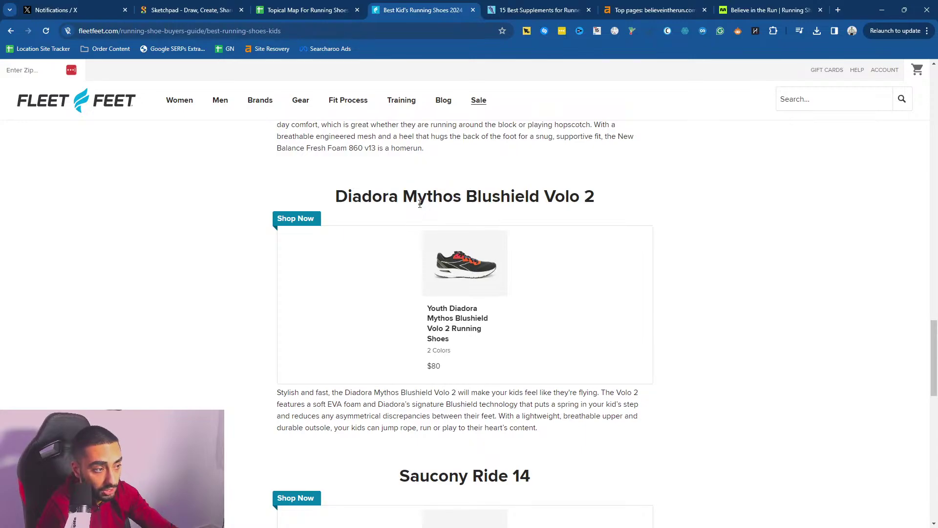
click(337, 9)
double_click(357, 186)
text(Diadora Mythos Blushield Volo 2)
key(Return)
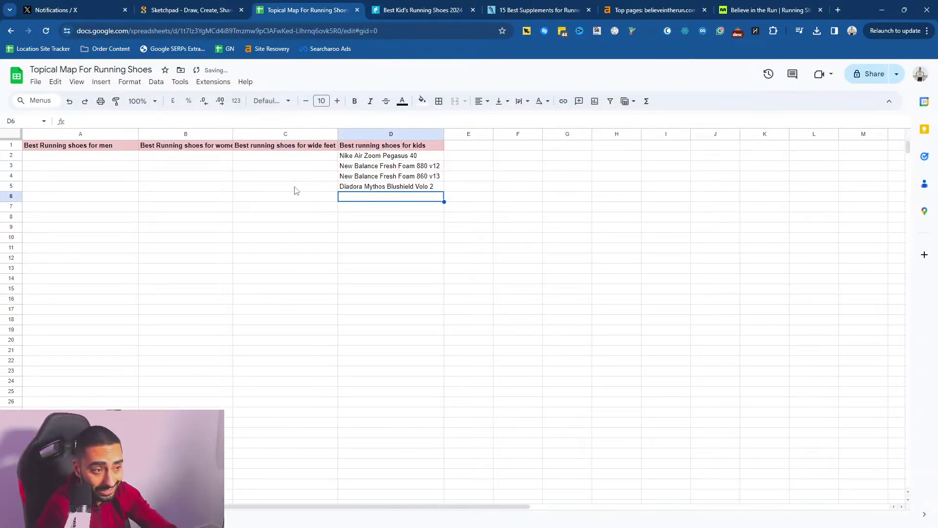
- Highlight the wide feet heading and the empty cells C2:C5 beneath it, and point out cell A2
click(278, 153)
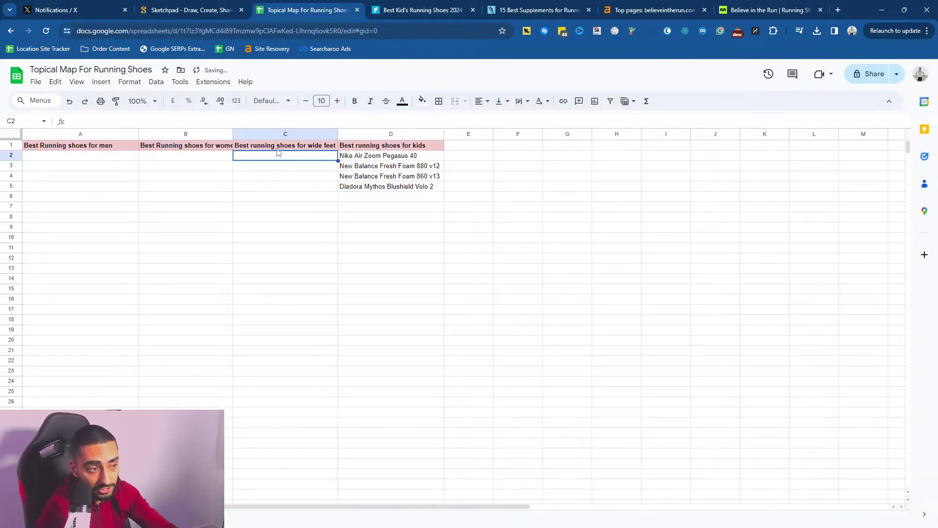
click(247, 148)
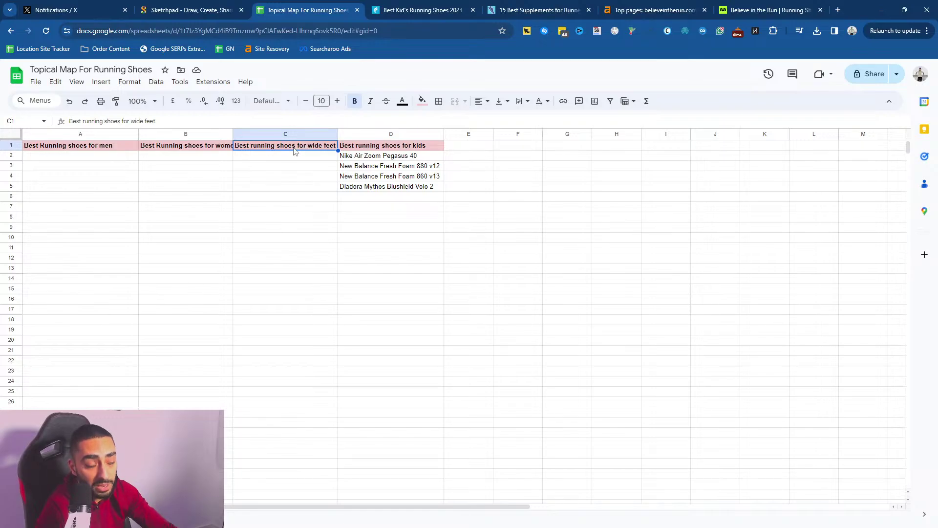
click(88, 159)
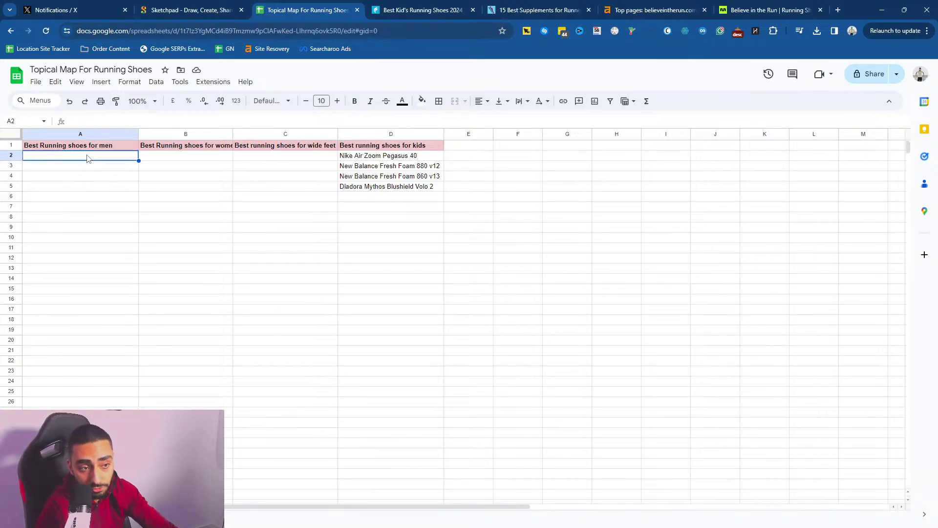
click(136, 211)
drag(326, 159, 297, 195)
click(306, 208)
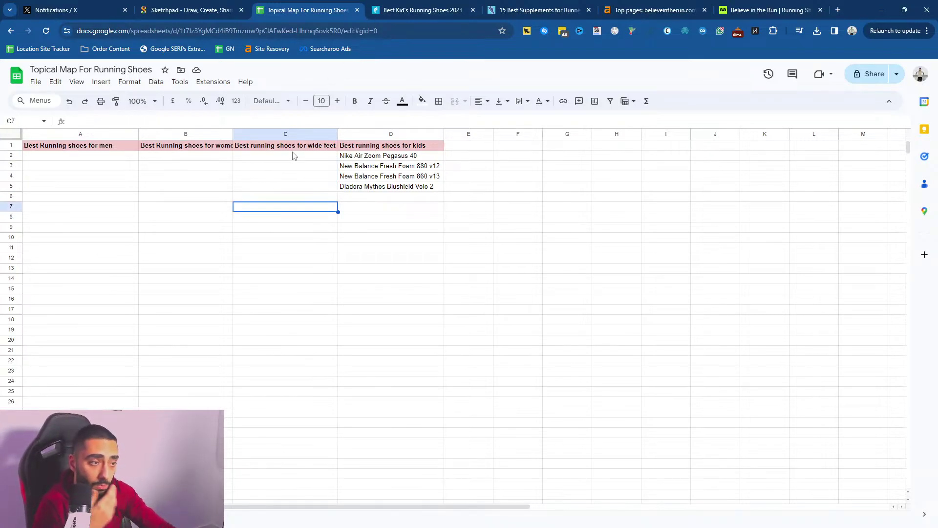
drag(314, 157, 318, 193)
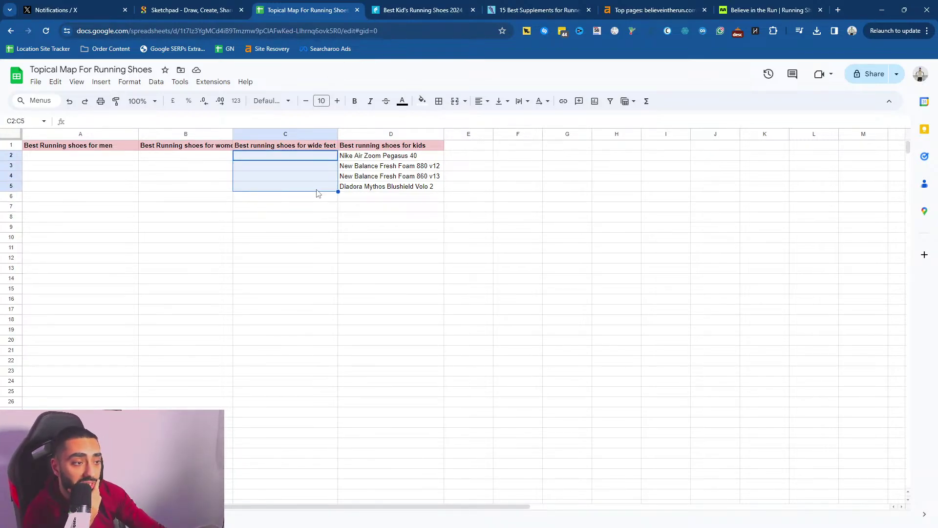
click(376, 166)
- Search Google for "Nike Air Zoom Pegasus 40 review", using the shoe name from cell D2
click(384, 158)
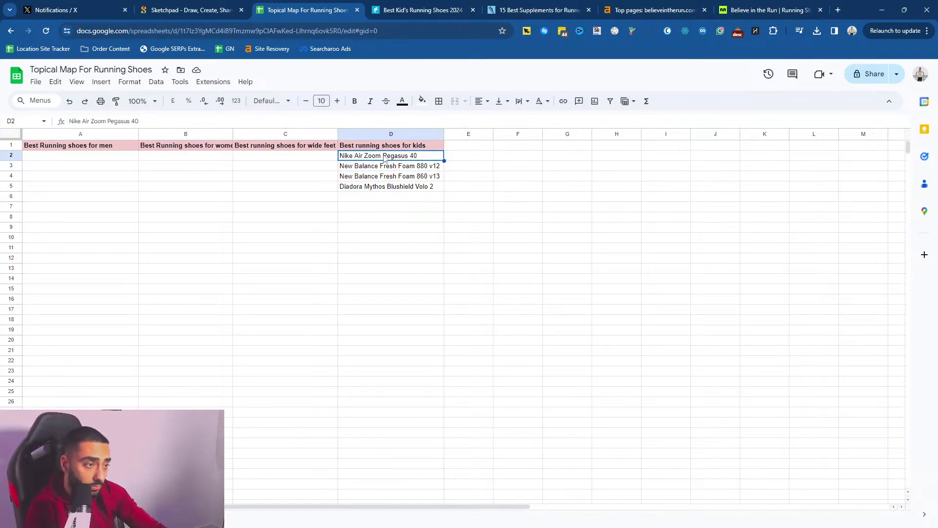
click(405, 11)
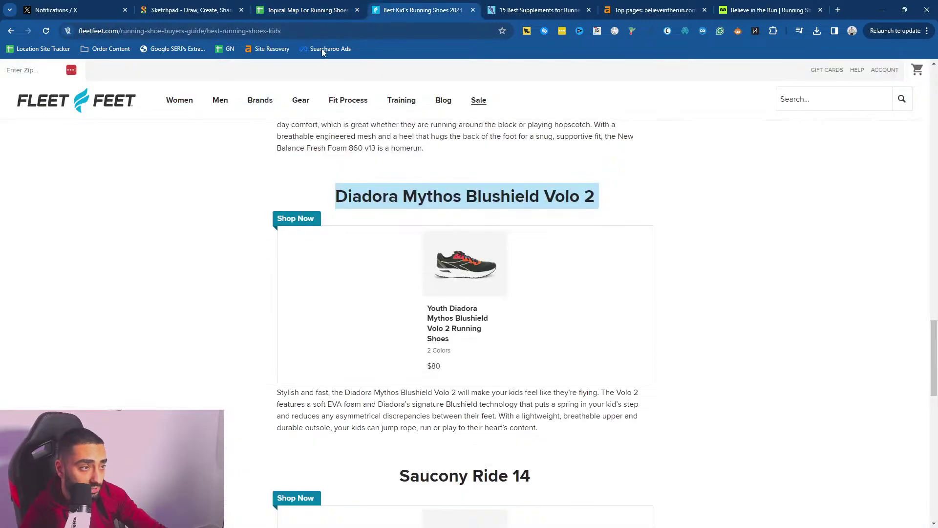
click(323, 30)
text(Nike Air Zoom Pegasus 40)
text(review)
key(Return)
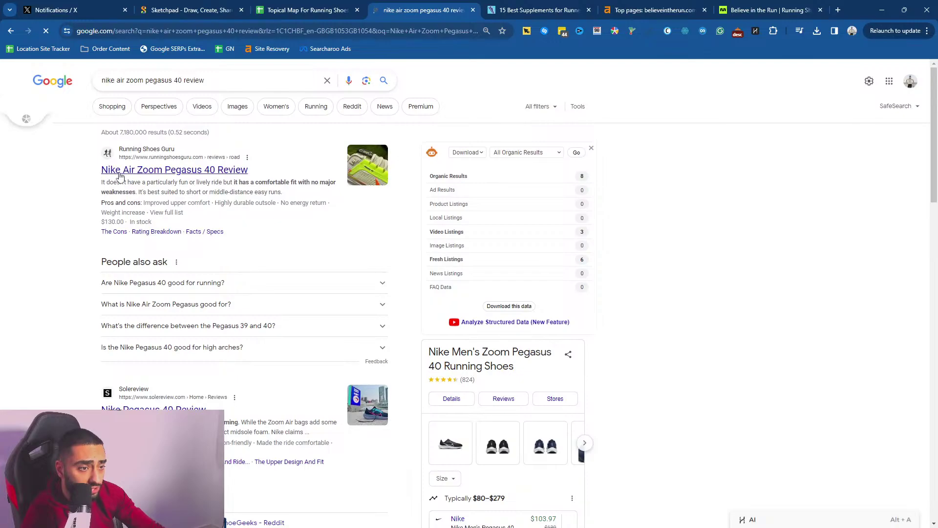
- Examine the verdict, pros and cons in Running Shoes Guru's Nike Air Zoom Pegasus 40 review, and close the review
drag(97, 171, 220, 171)
middle_click(220, 171)
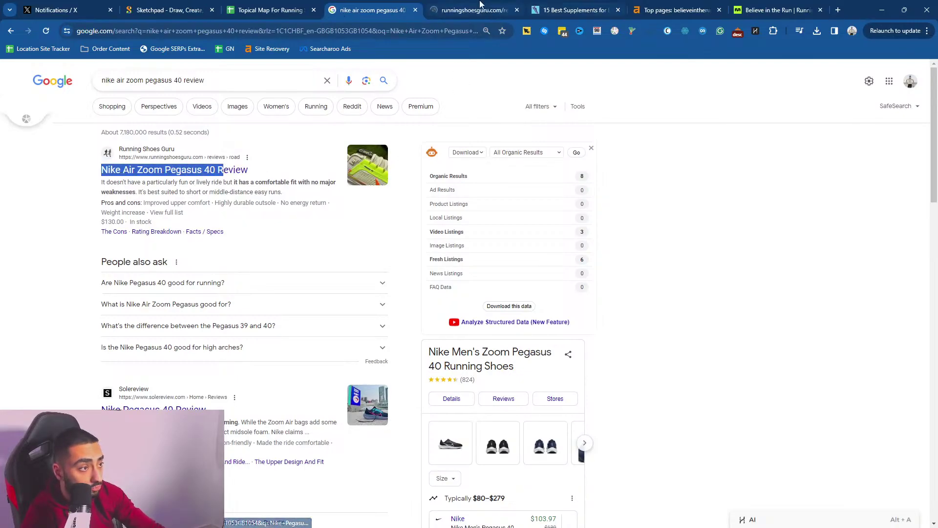
key(ctrl+Tab)
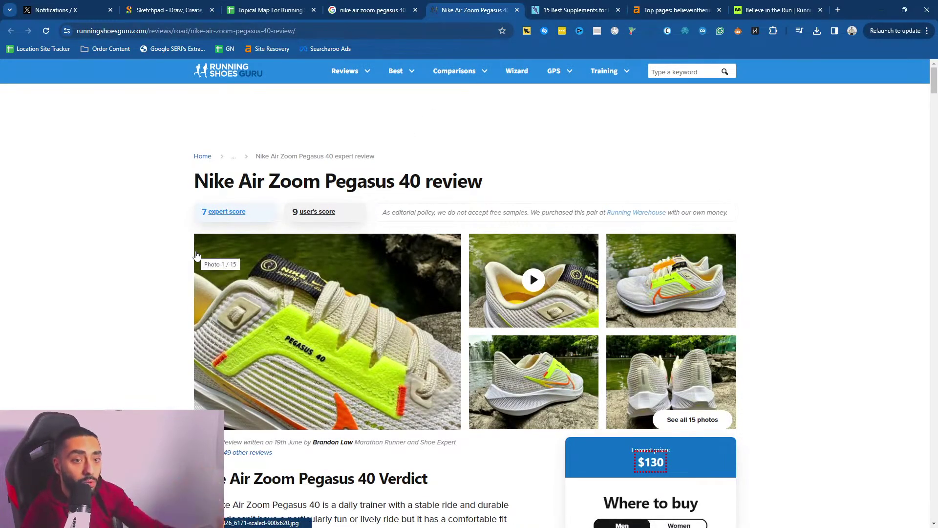
scroll(196, 255, down, 8)
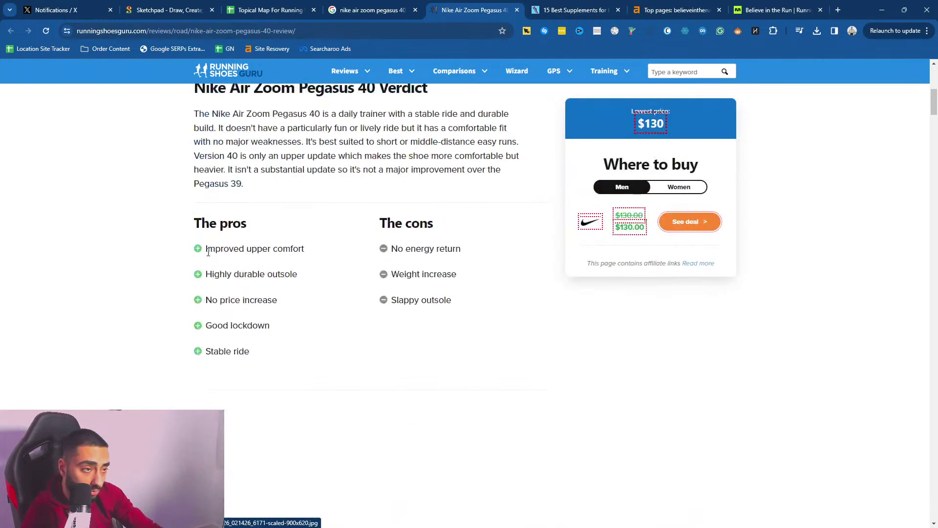
click(377, 10)
middle_click(471, 4)
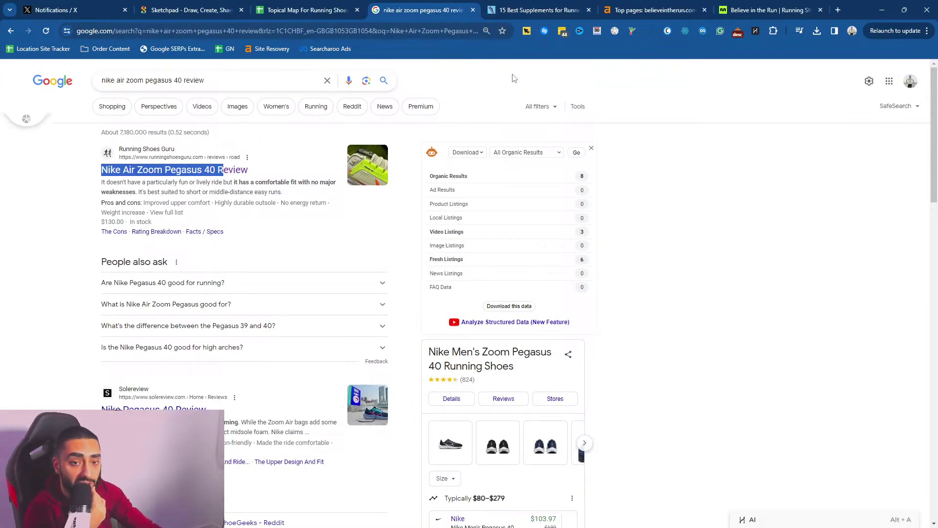
- Return to the topical map sheet, add the heading "Knowledge Hub" in cell E1 and widen column E slightly
click(307, 10)
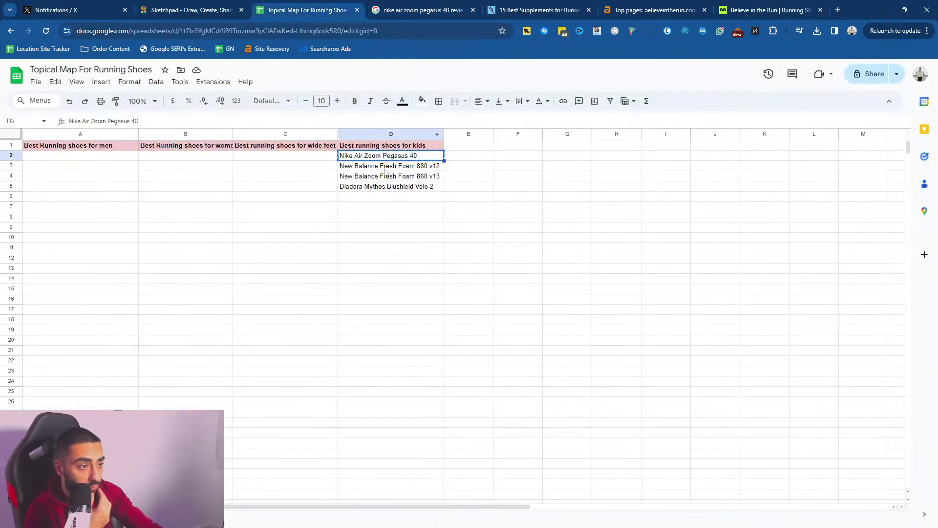
click(373, 198)
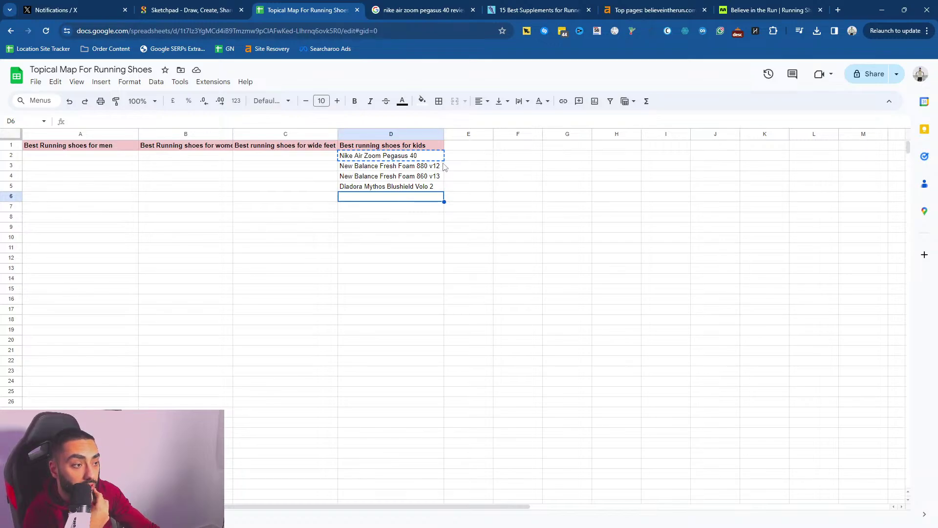
click(470, 135)
click(470, 146)
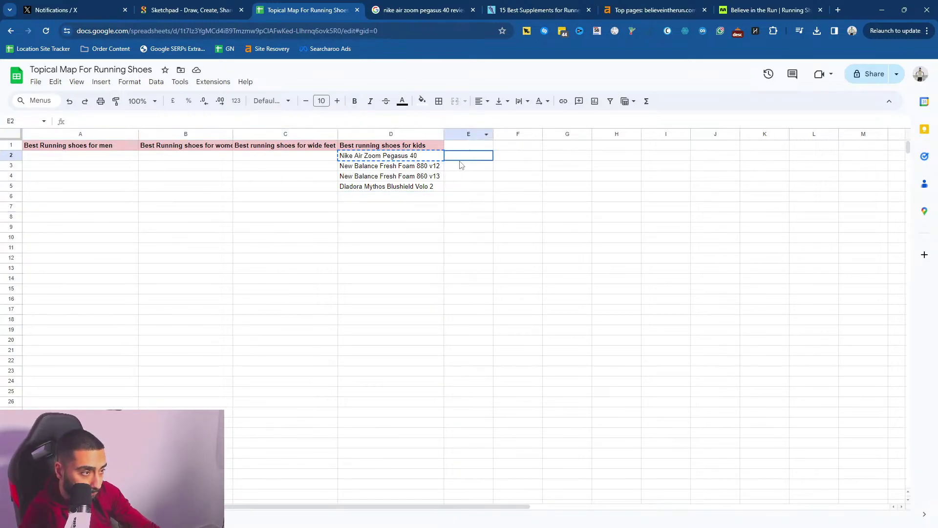
double_click(464, 145)
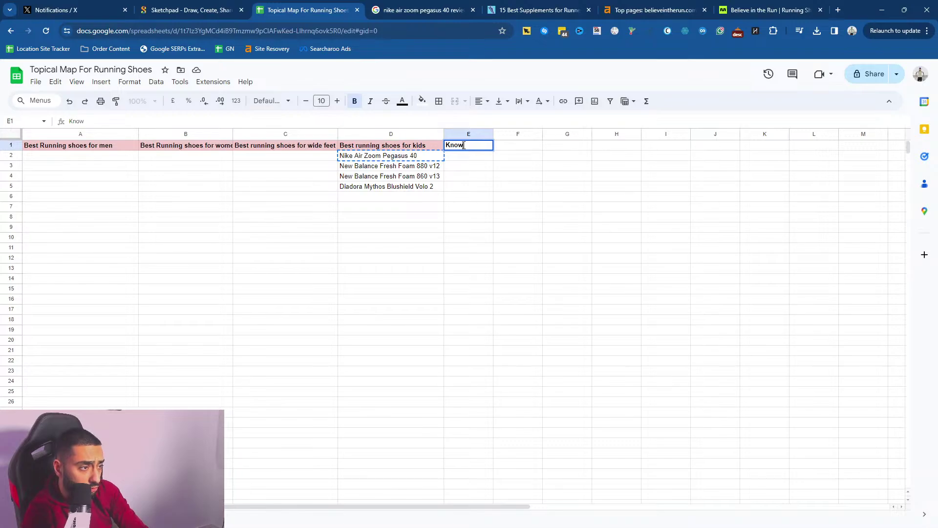
text(Knowledge Hub)
key(Return)
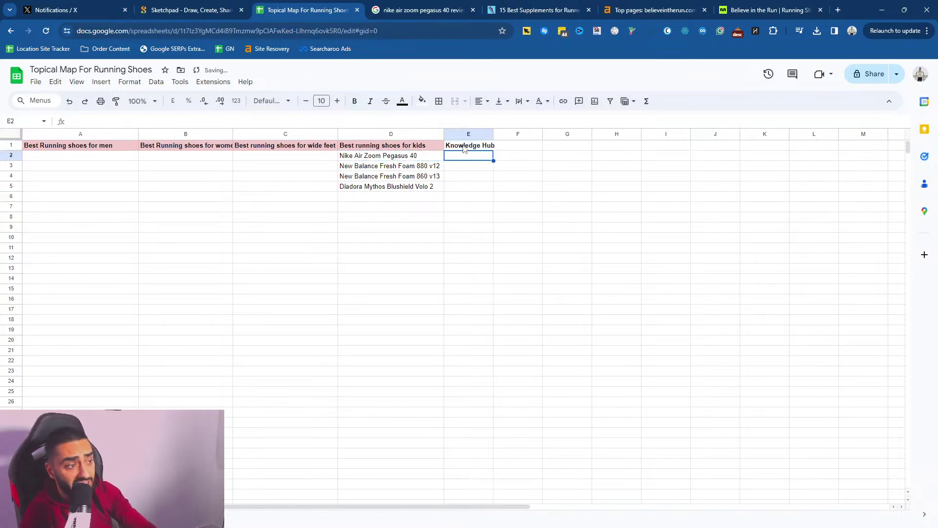
drag(493, 134, 497, 134)
- Fill the Knowledge Hub heading cell with light orange
click(475, 146)
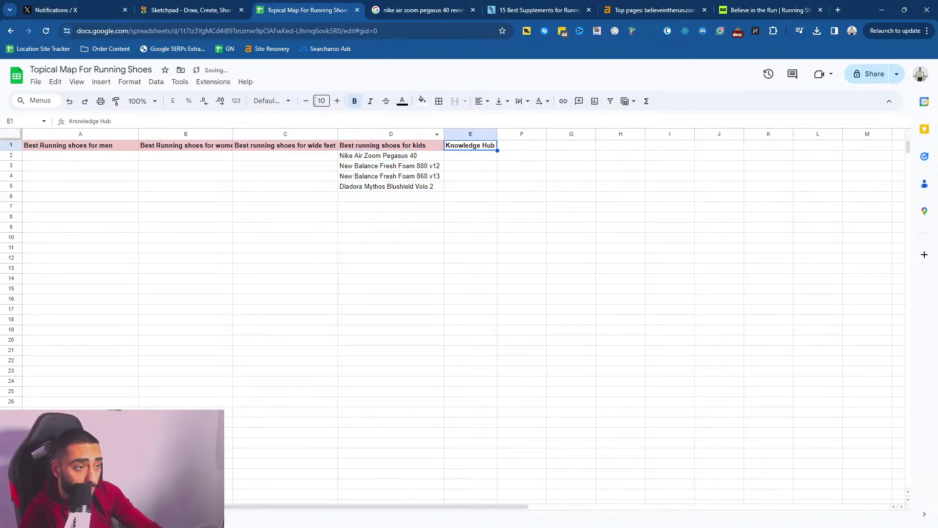
click(423, 101)
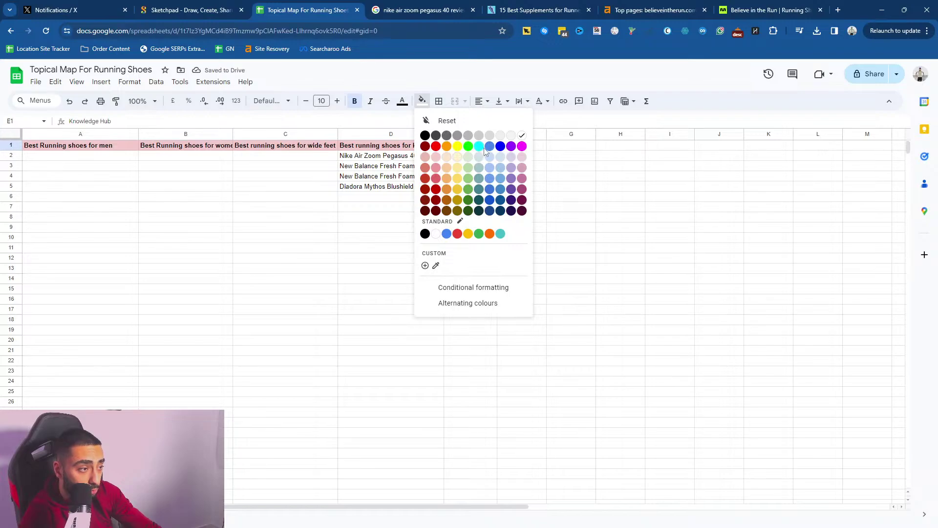
click(479, 157)
click(518, 168)
- Highlight the empty cells E2:E5 beneath the Knowledge Hub heading
drag(472, 146, 477, 195)
click(477, 196)
drag(469, 156, 476, 191)
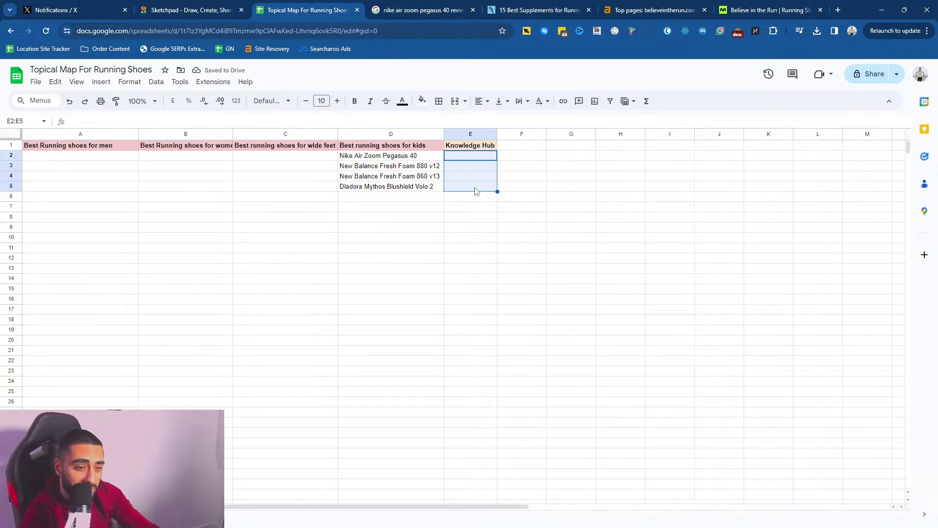
- Copy "Best Supplements for Runners" from the Run To The Finish article title into cell E2 and fit column E to its content
click(474, 155)
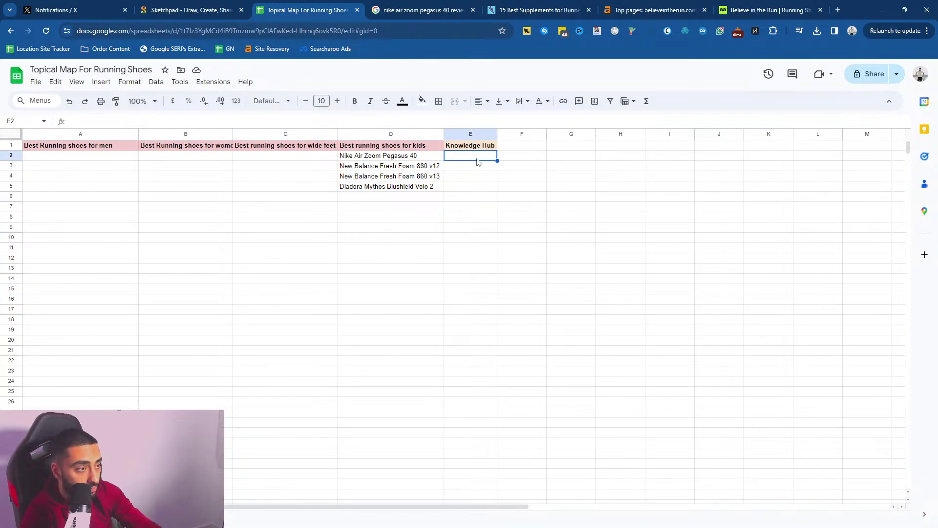
drag(537, 10, 424, 10)
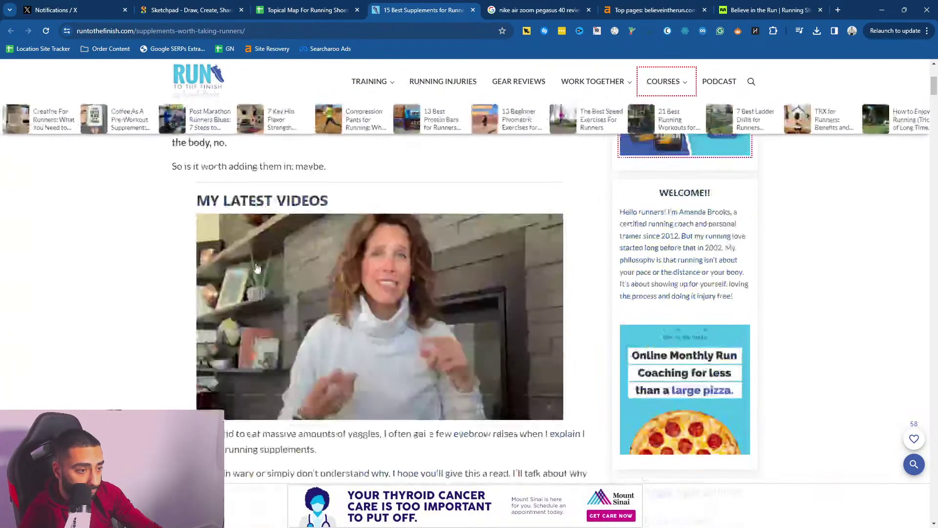
scroll(257, 269, up, 5)
drag(446, 179, 248, 176)
click(210, 170)
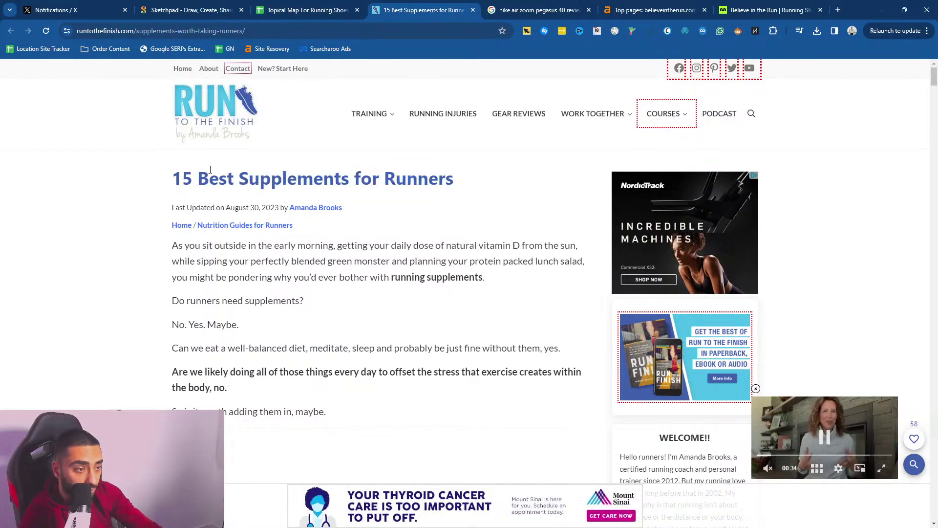
drag(465, 184, 198, 179)
key(ctrl+c)
click(301, 10)
key(ctrl+v)
click(484, 175)
double_click(497, 133)
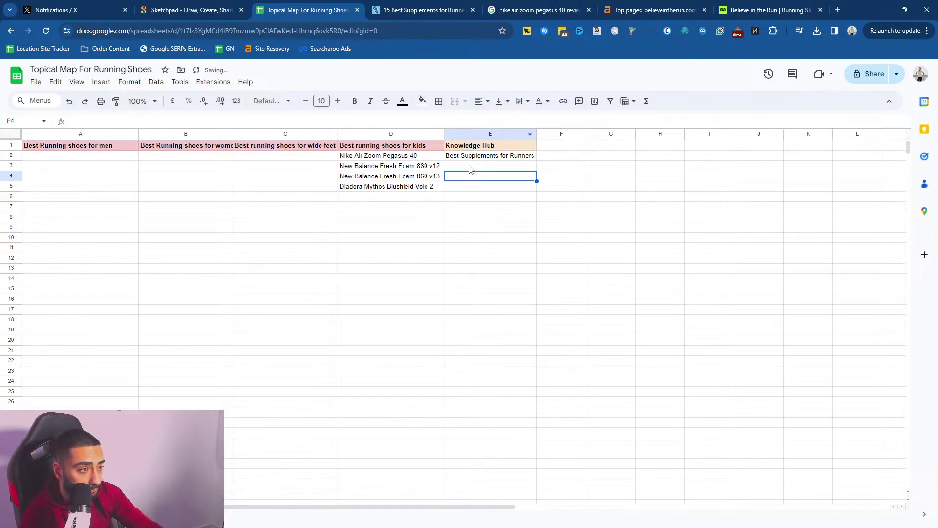
- Add the topic "How to recover after running" in cell E3
double_click(470, 167)
text(How t)
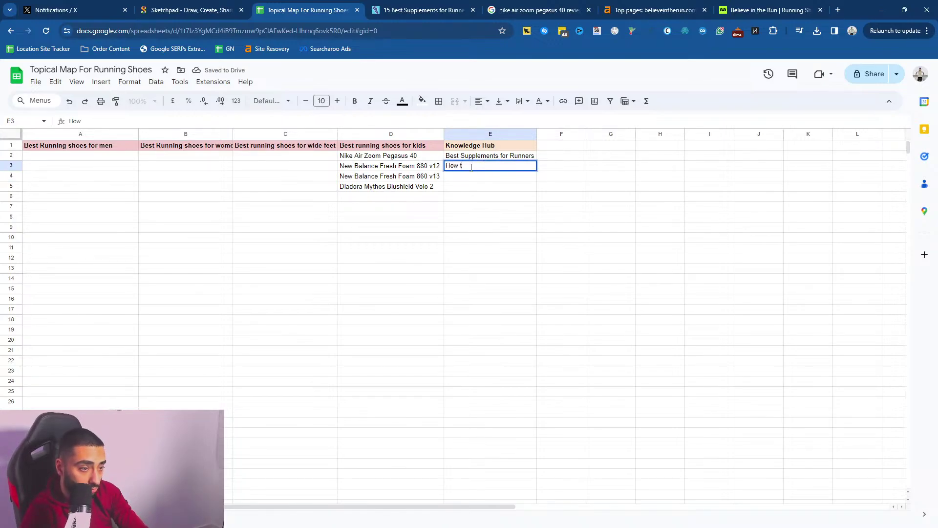
text(o recover after running)
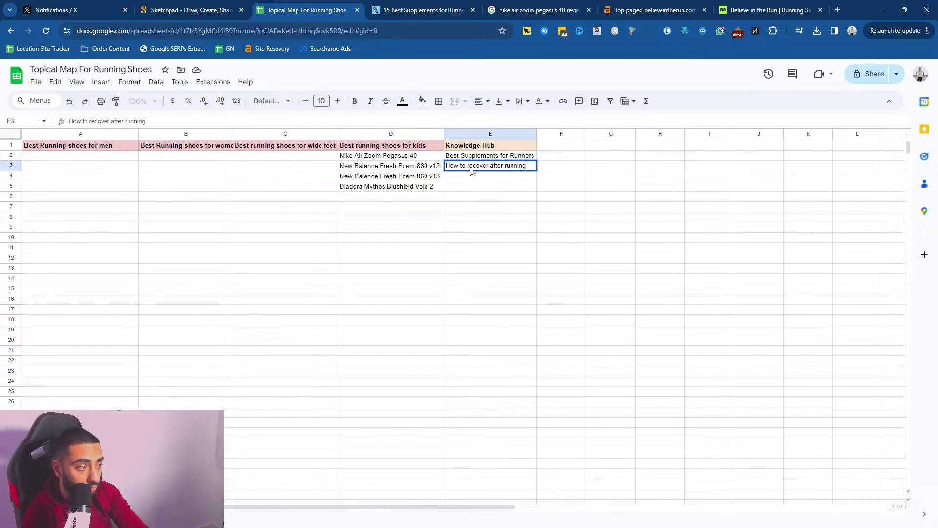
key(Return)
key(Down)
key(Down)
- Add the topics "How to run faster" in cell E4 and "How to run longer" in cell E5
click(481, 177)
text(How to run fast)
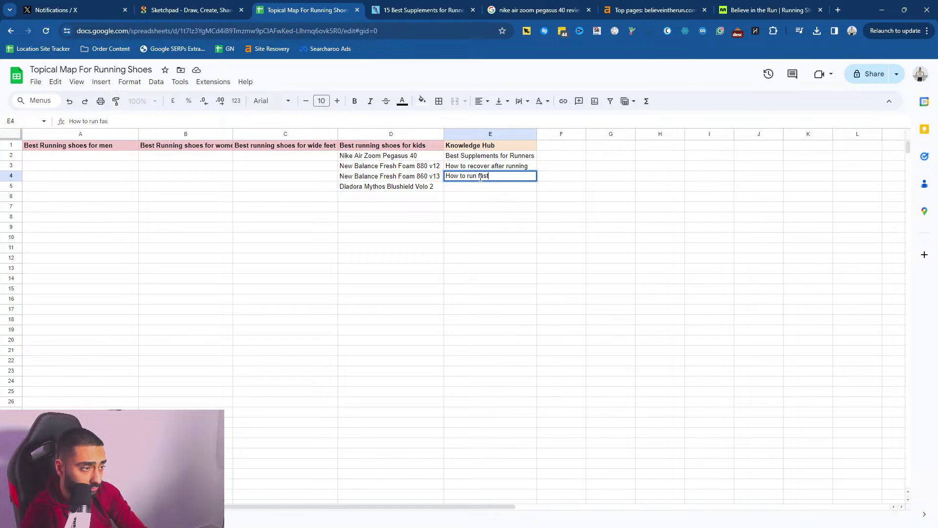
text(er)
key(Return)
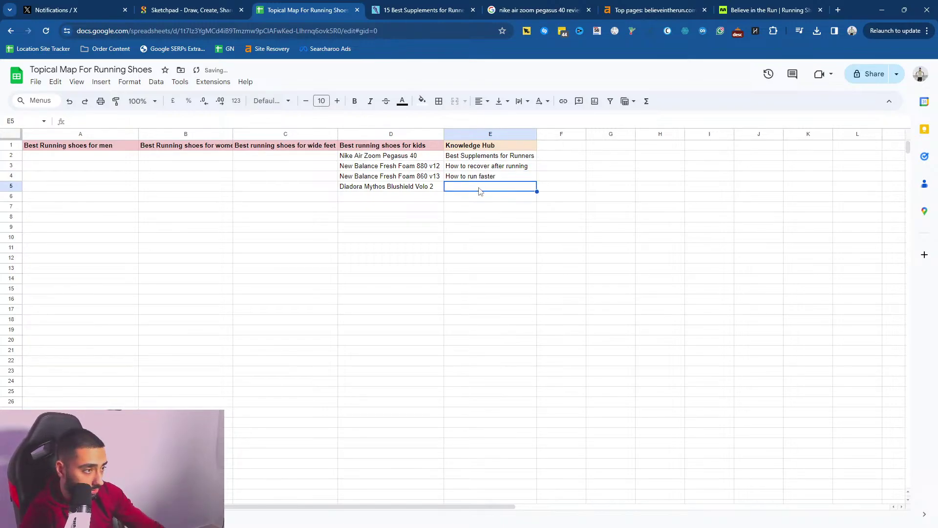
text(How to run longer)
key(Return)
- Highlight the Knowledge Hub topics in E2:E5 and the empty cells beneath them, and switch to Sketchpad
drag(472, 156, 472, 192)
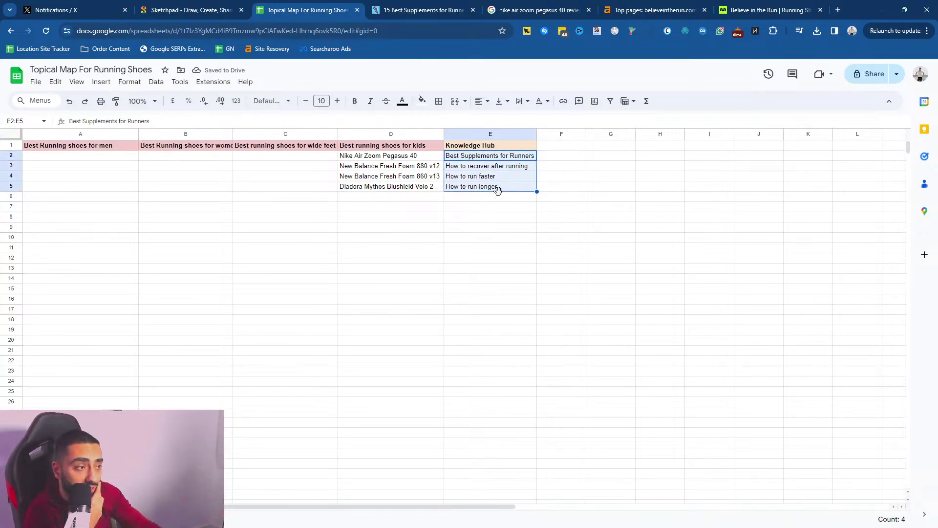
drag(505, 205, 507, 259)
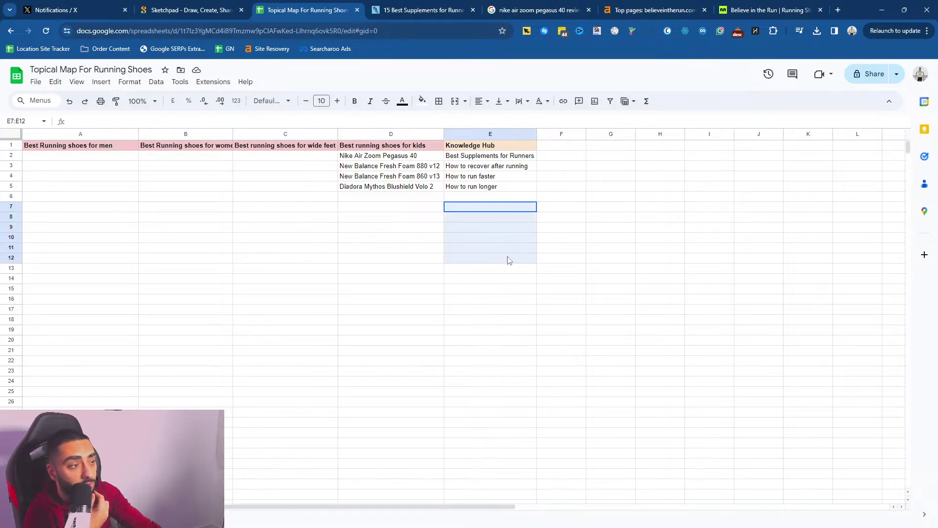
drag(490, 157, 490, 207)
click(492, 257)
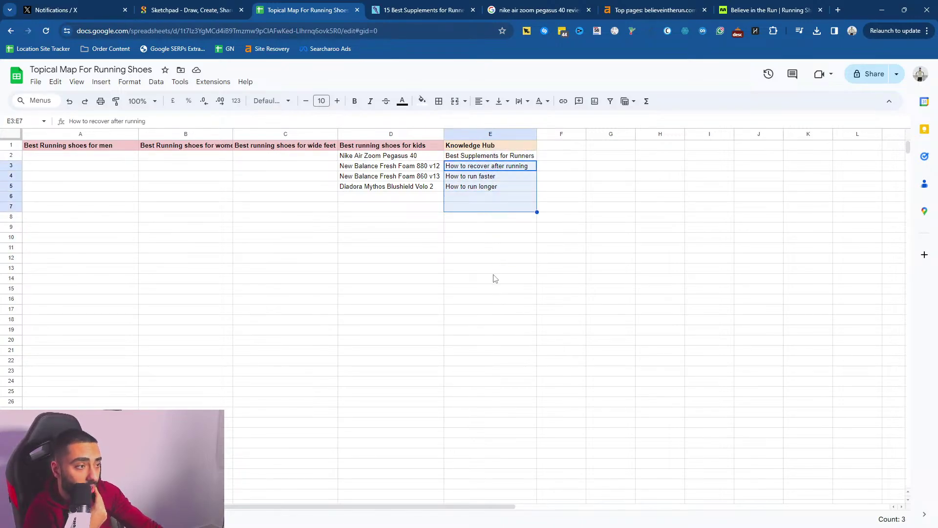
drag(491, 156, 496, 191)
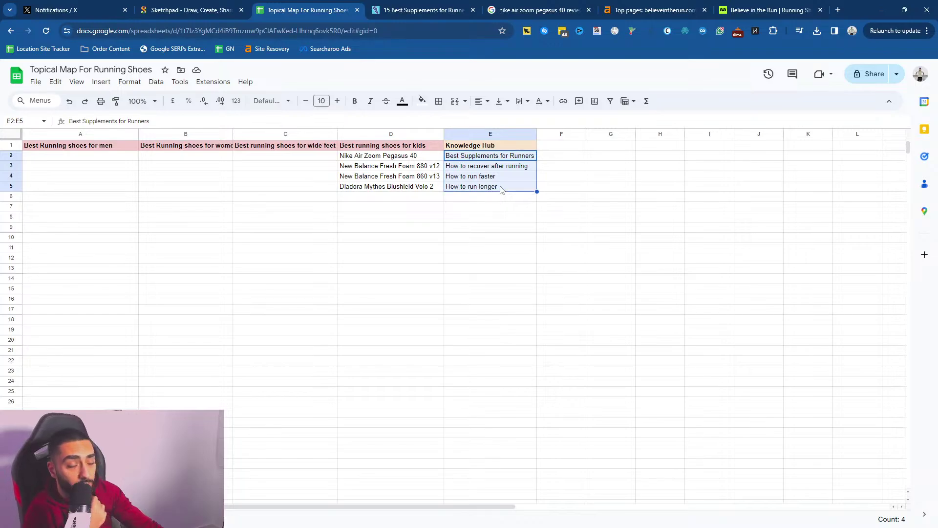
click(187, 9)
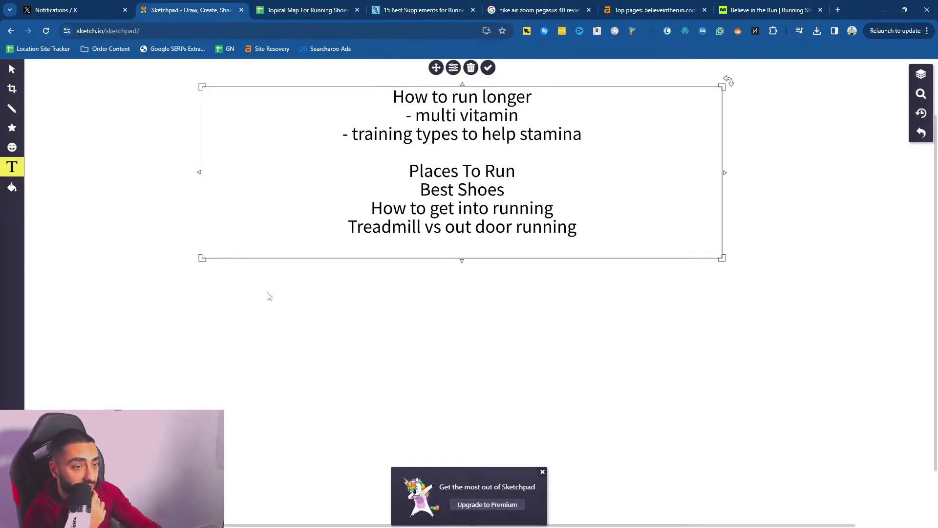
click(454, 88)
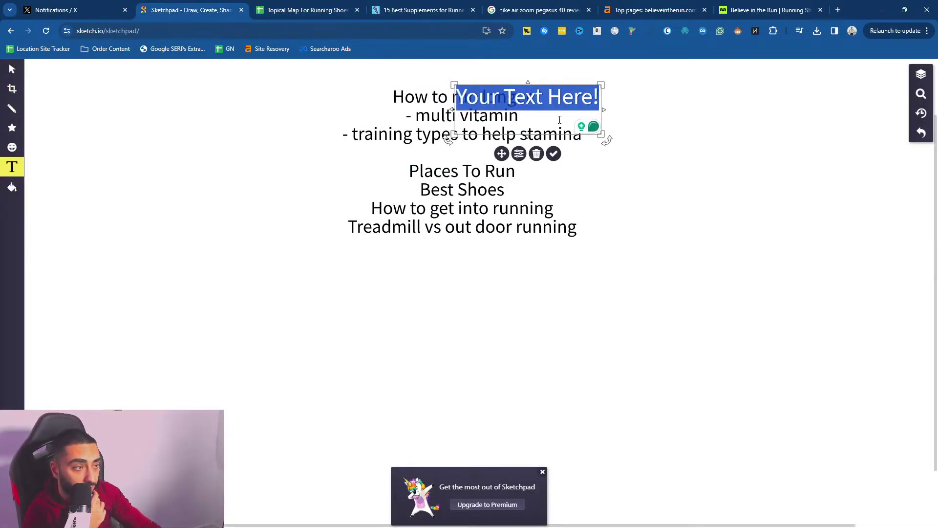
key(BackSpace)
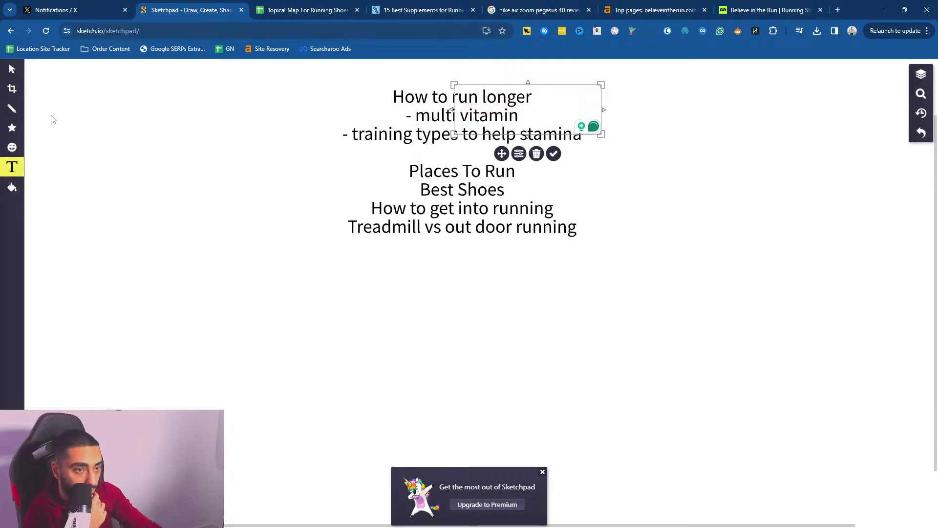
click(11, 108)
click(67, 105)
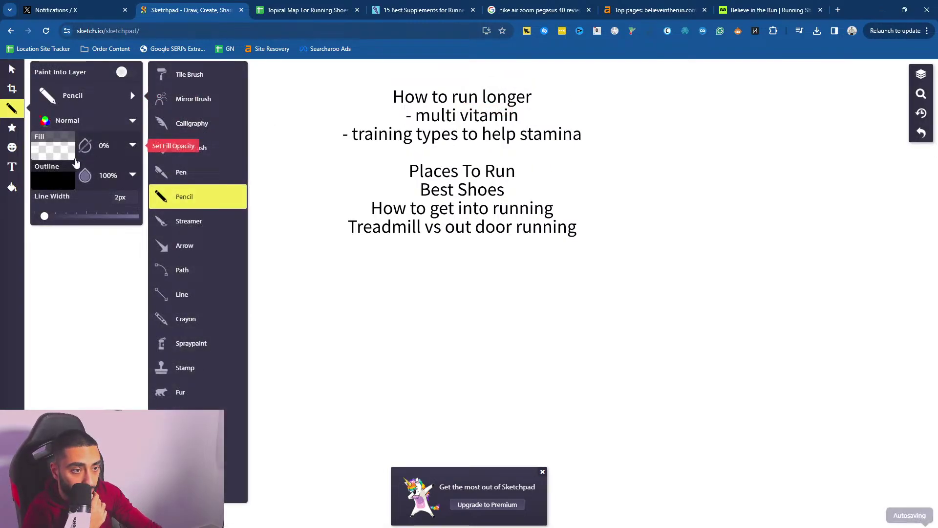
click(52, 155)
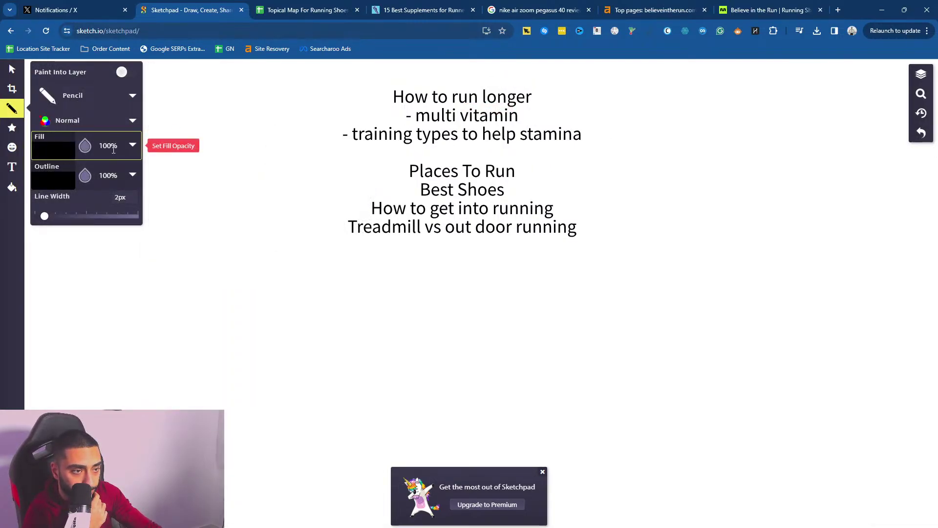
mouse_move(114, 93)
mouse_down()
mouse_move(98, 98)
mouse_move(113, 106)
mouse_move(125, 87)
mouse_up()
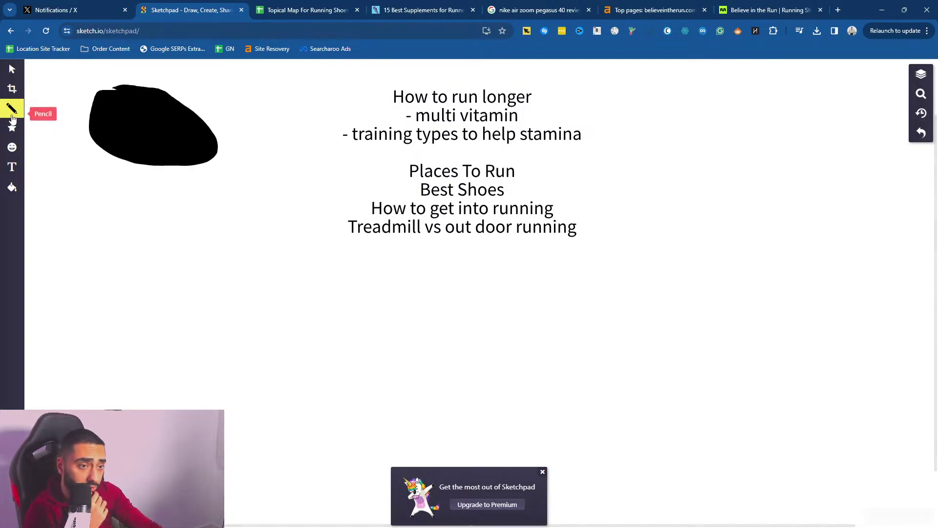
key(ctrl+z)
- Set the Pencil's fill opacity to 0% and its outline colour to green #9DD241
mouse_move(17, 110)
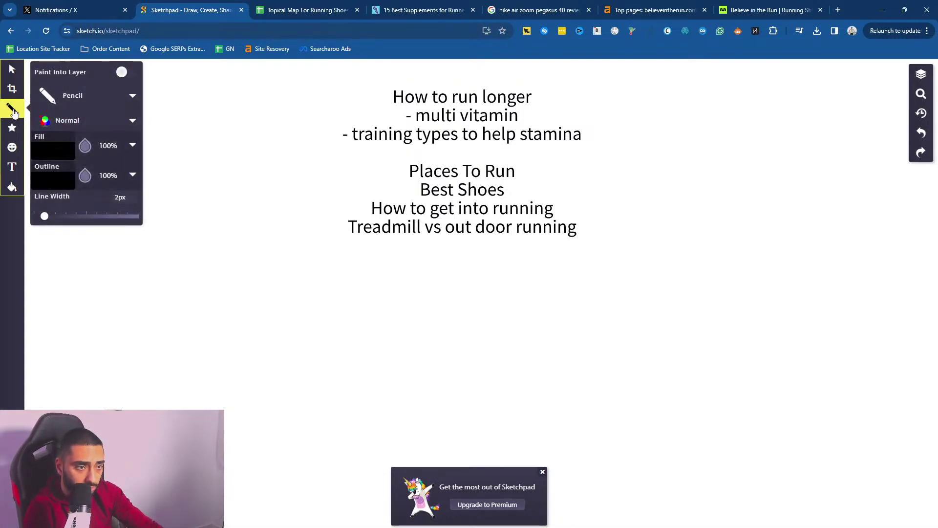
click(131, 146)
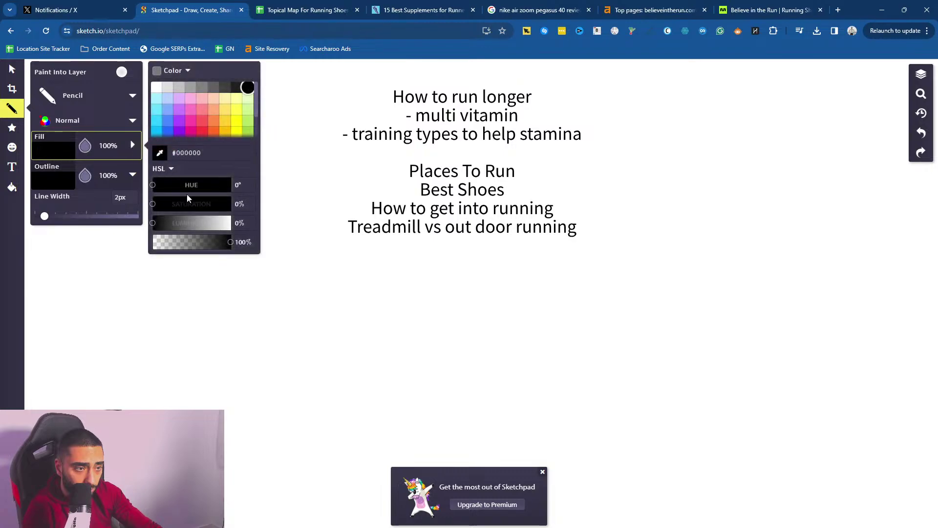
drag(229, 242, 126, 237)
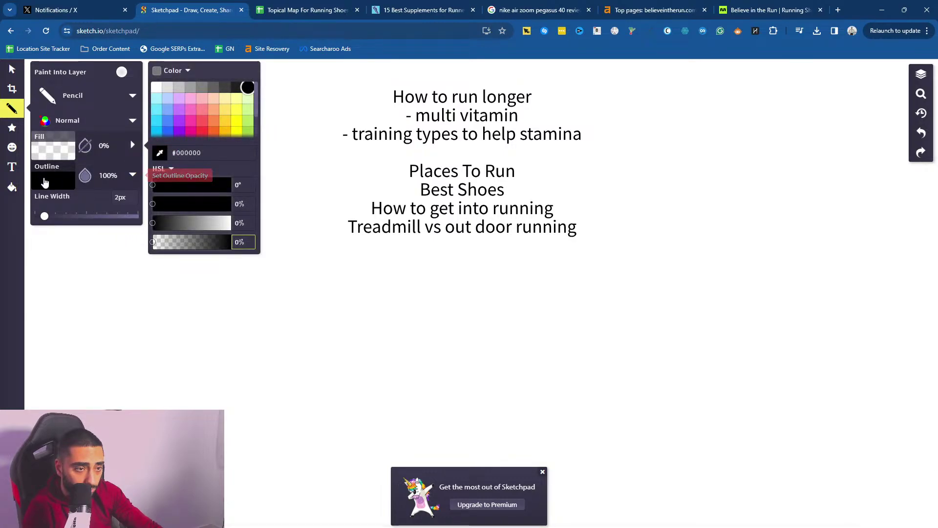
click(46, 181)
click(247, 147)
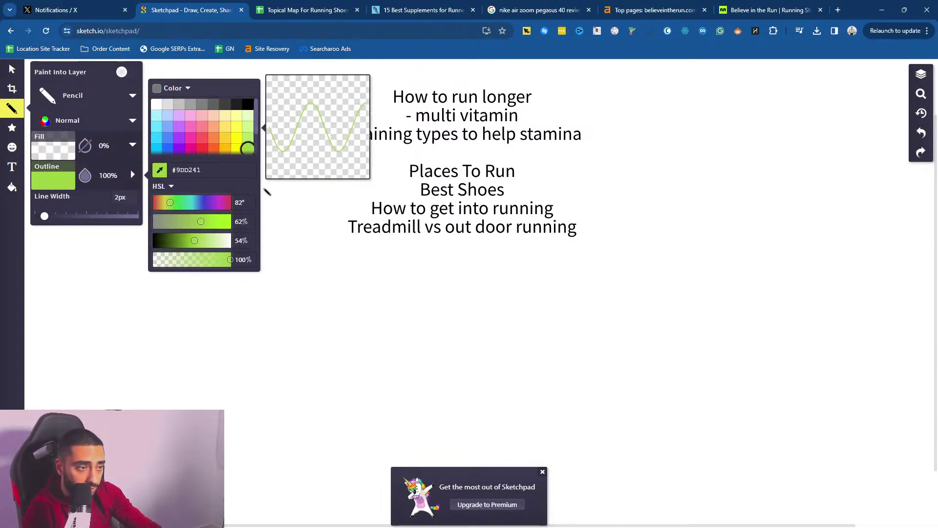
- Draw a green stick figure with a round head, eyes, body, arms, legs and a smile beside the running topics text
click(169, 62)
mouse_move(169, 77)
mouse_down()
mouse_move(207, 89)
mouse_move(180, 90)
mouse_up()
drag(139, 96, 174, 96)
drag(157, 162, 154, 258)
drag(121, 181, 209, 180)
mouse_move(186, 283)
mouse_down()
mouse_move(154, 252)
mouse_move(126, 306)
mouse_up()
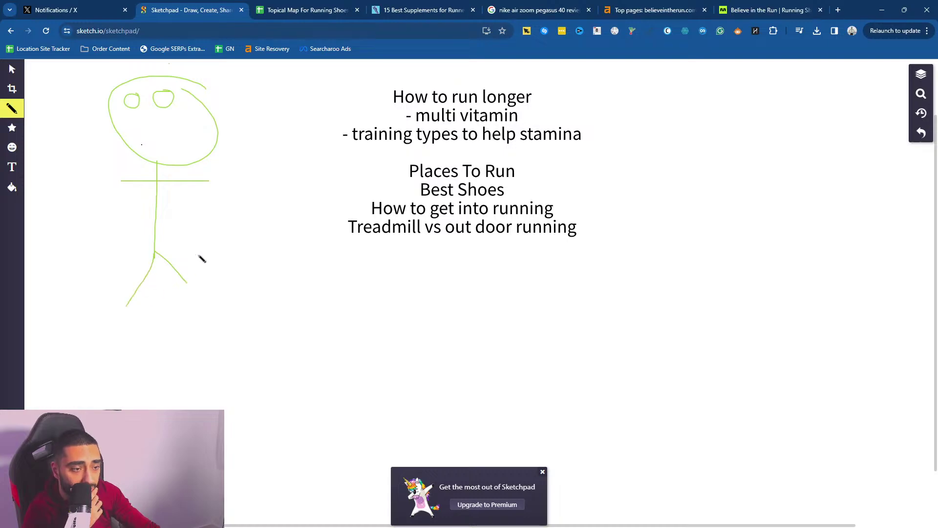
mouse_move(135, 119)
mouse_down()
mouse_move(172, 135)
mouse_move(184, 119)
mouse_up()
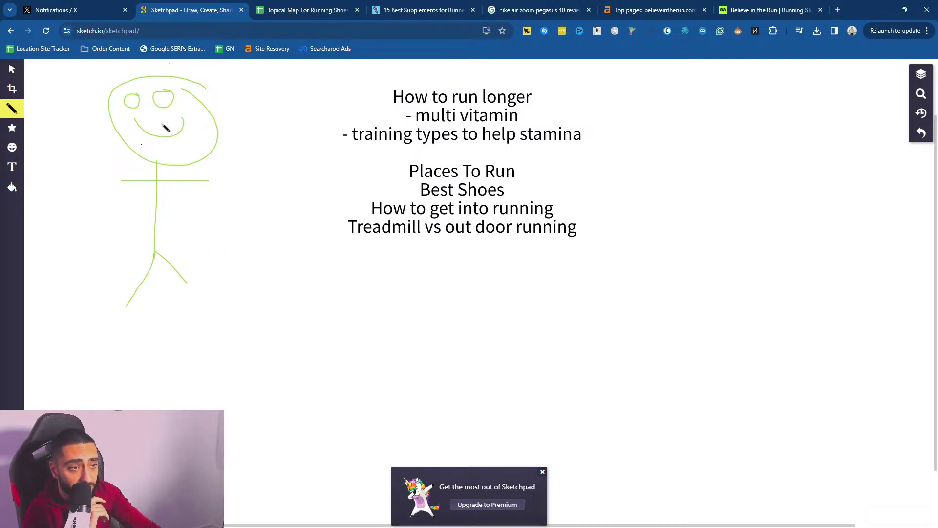
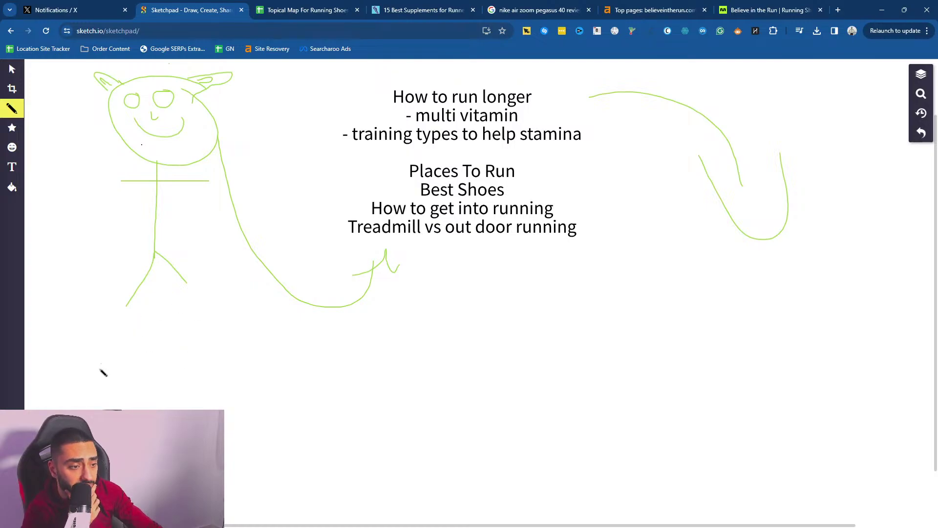
- Handwrite the figure's name in capitals beneath it and return to the topical map spreadsheet
mouse_move(82, 371)
mouse_down()
mouse_move(155, 369)
mouse_move(155, 358)
mouse_up()
mouse_move(166, 329)
mouse_down()
mouse_move(166, 364)
mouse_move(192, 375)
mouse_up()
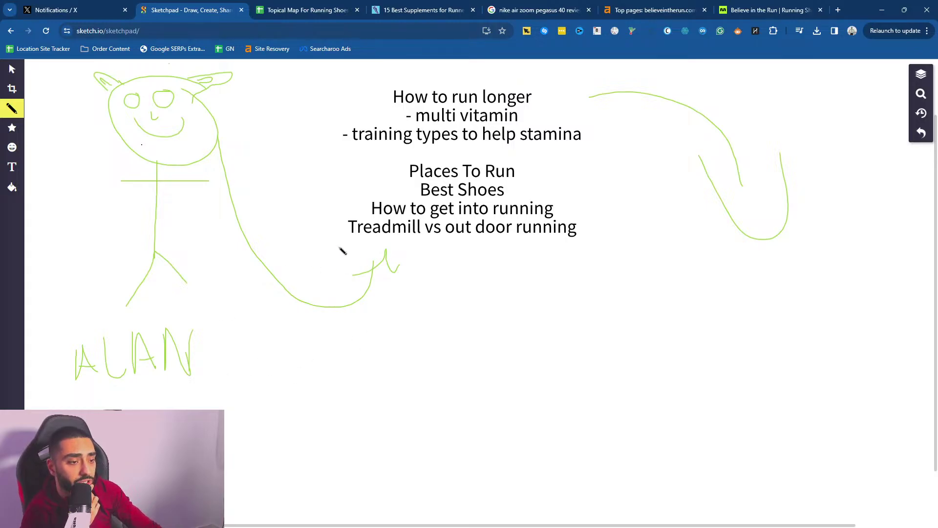
click(313, 9)
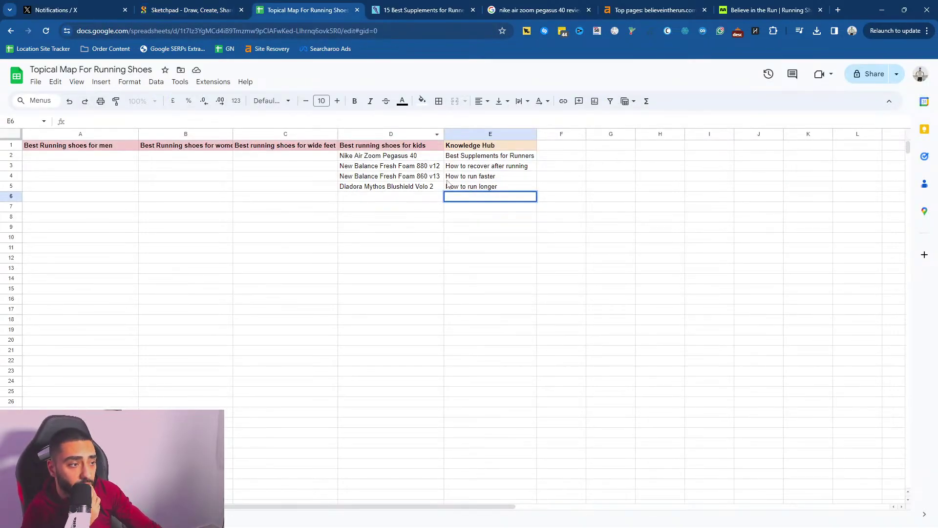
- Point out the kids' shoe models in the topical map and compare the map with the Sketchpad drawing
click(391, 189)
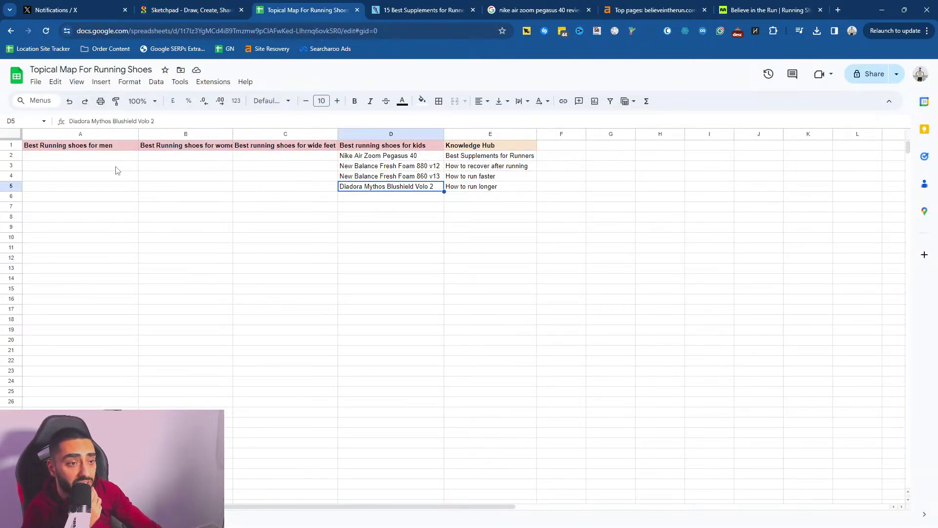
click(383, 158)
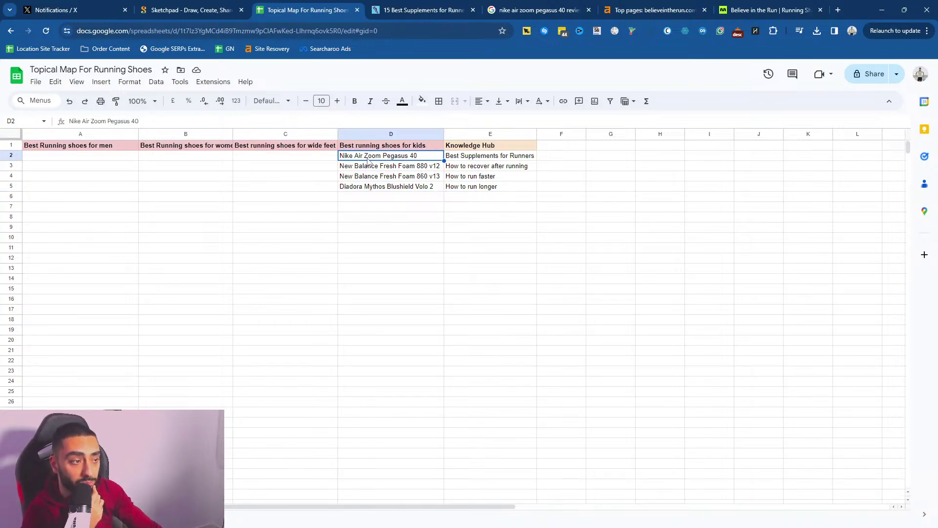
click(431, 221)
click(195, 10)
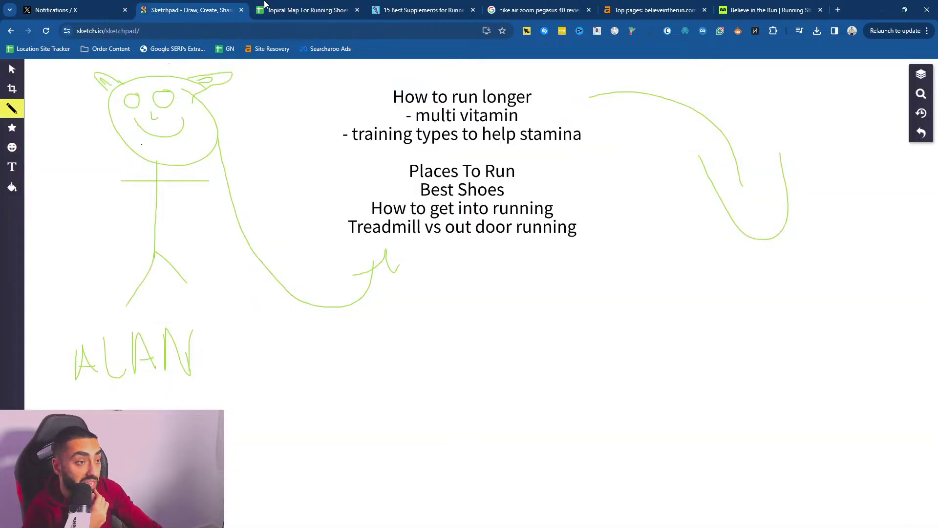
click(304, 9)
click(186, 6)
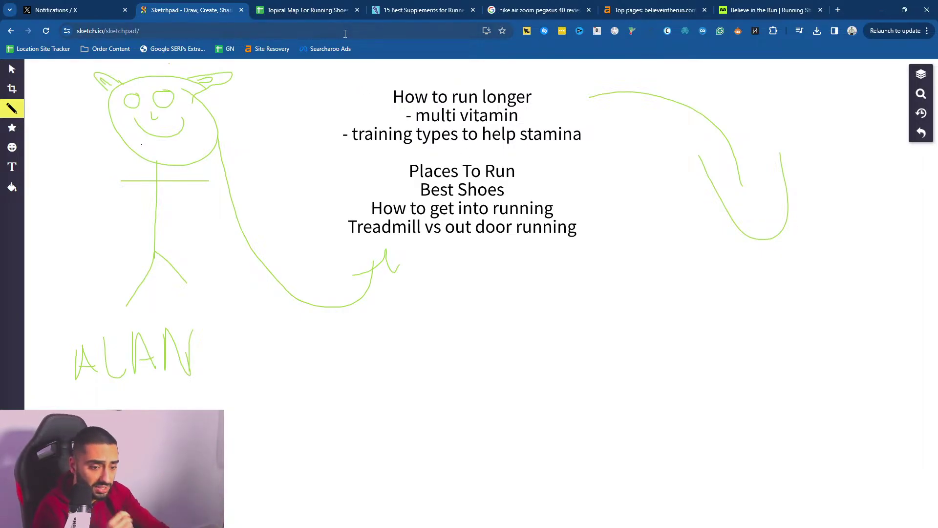
click(294, 4)
- Highlight the topical map ranges A1:D6 and A1:E5, and the empty Knowledge Hub cells E6:E19
drag(399, 198, 90, 148)
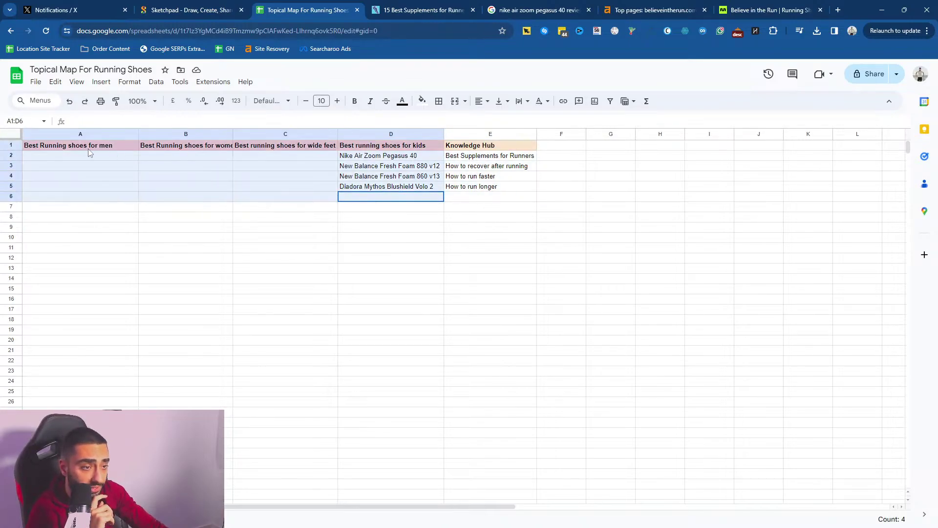
click(508, 282)
drag(489, 186, 54, 150)
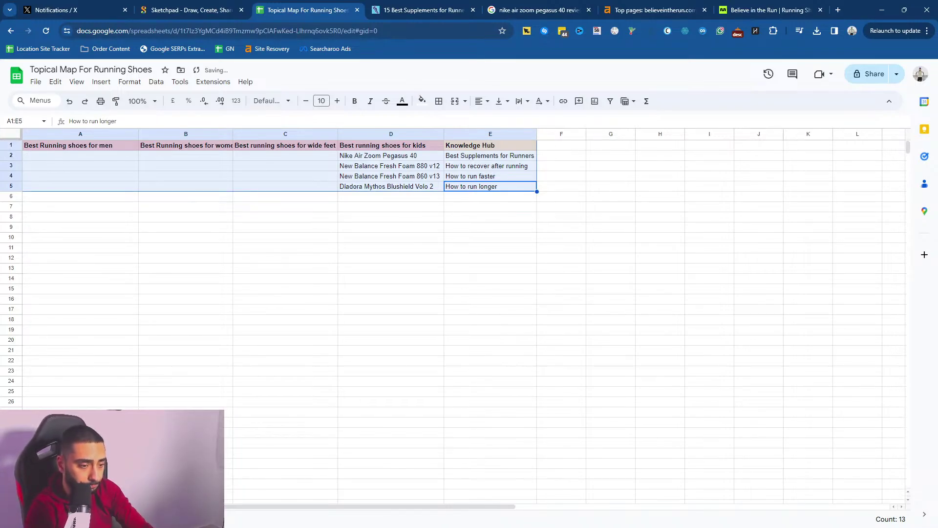
click(344, 217)
drag(494, 198, 517, 323)
click(432, 5)
click(303, 10)
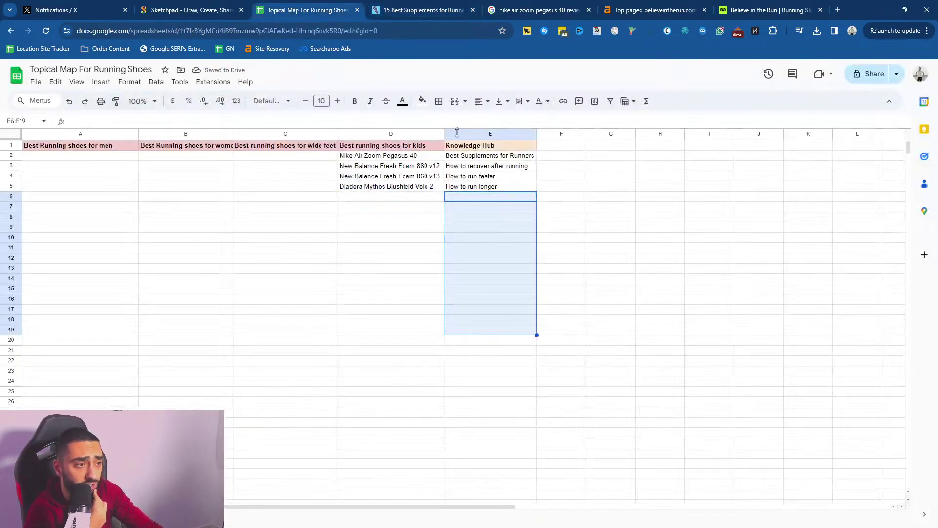
click(506, 206)
- Switch to the Run To The Finish supplements article and load the site's /sitemap.xml address instead
click(385, 5)
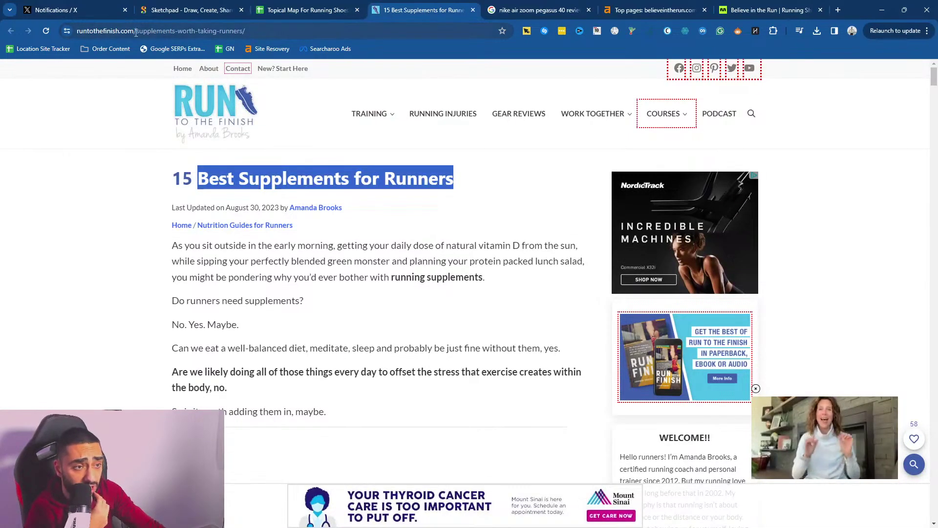
drag(134, 31, 342, 47)
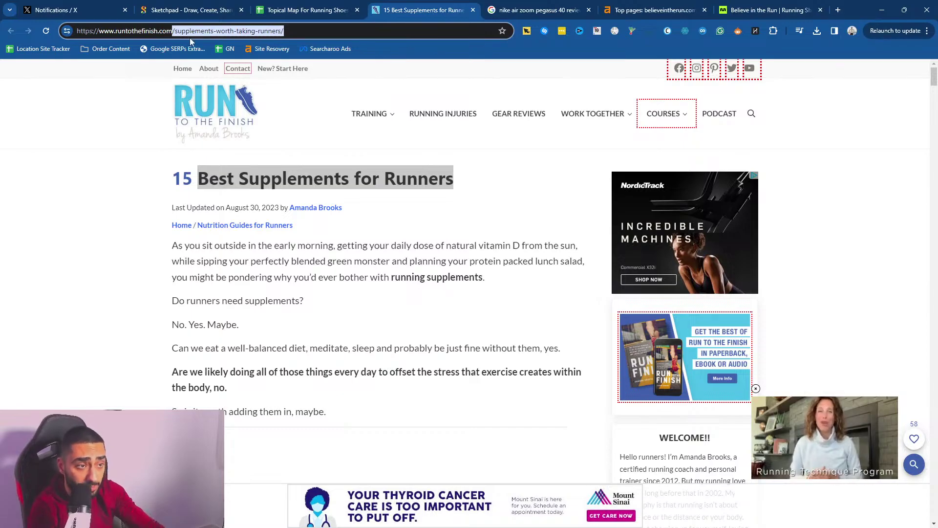
text(/sitema)
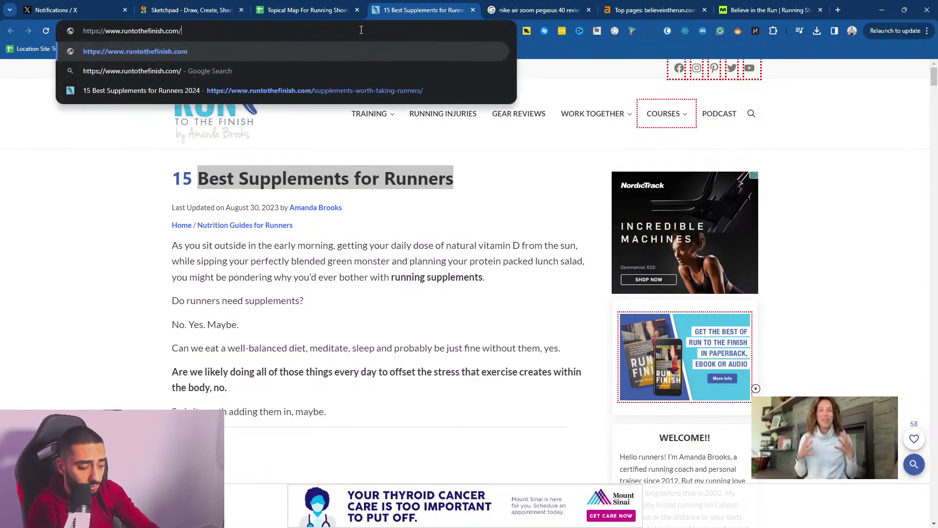
text(p.xml)
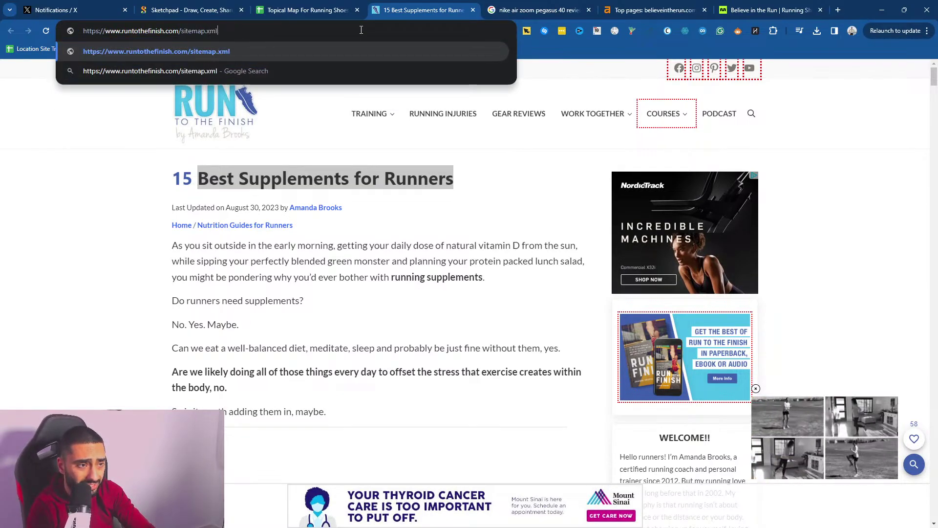
key(Return)
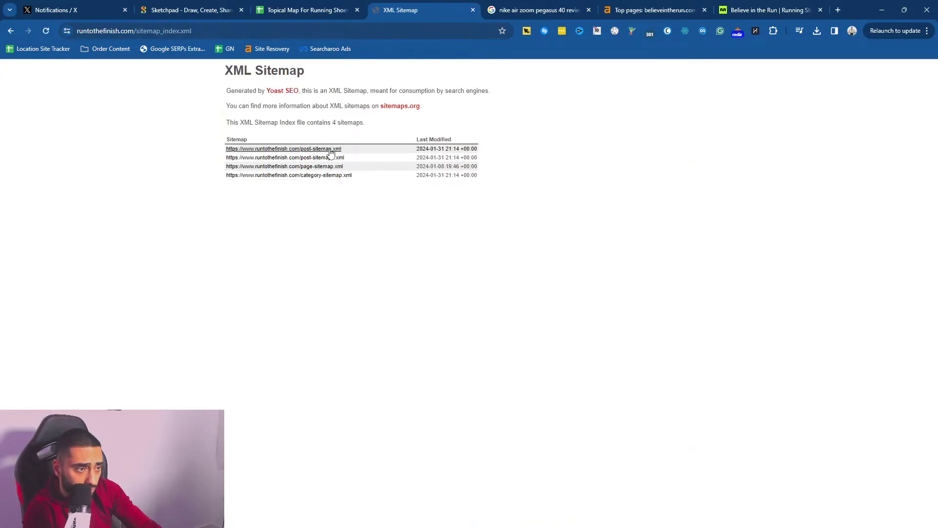
- Open post-sitemap.xml from the sitemap index in a new tab and look through its post URLs
middle_click(331, 152)
click(457, 11)
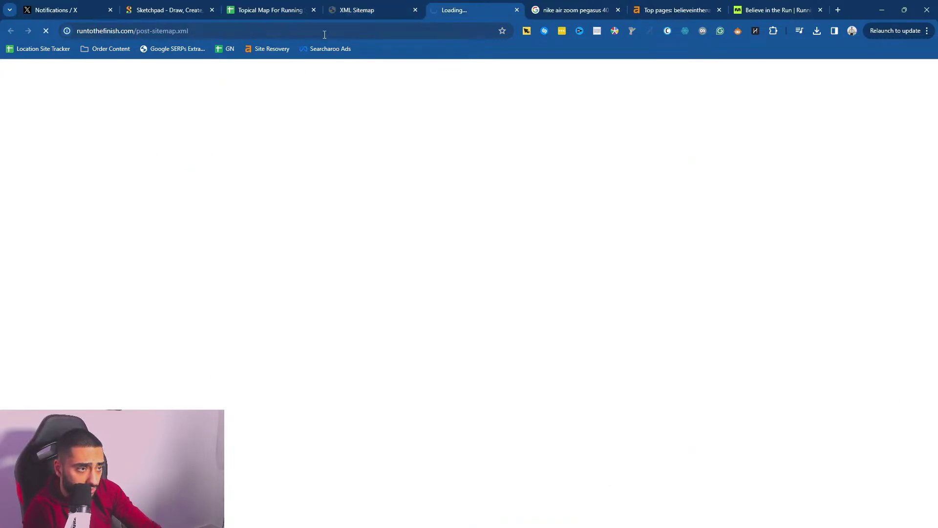
click(213, 31)
scroll(171, 136, down, 1)
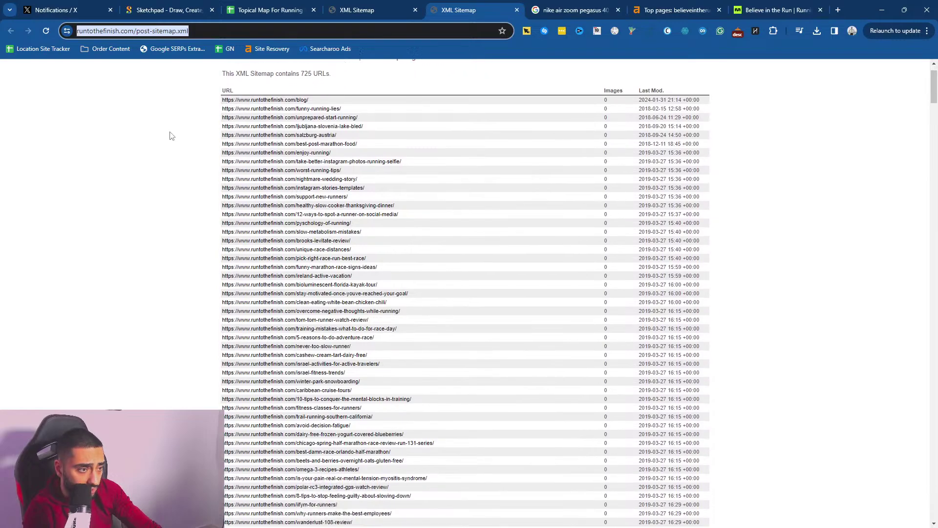
click(173, 141)
scroll(174, 142, down, 2)
scroll(174, 142, up, 2)
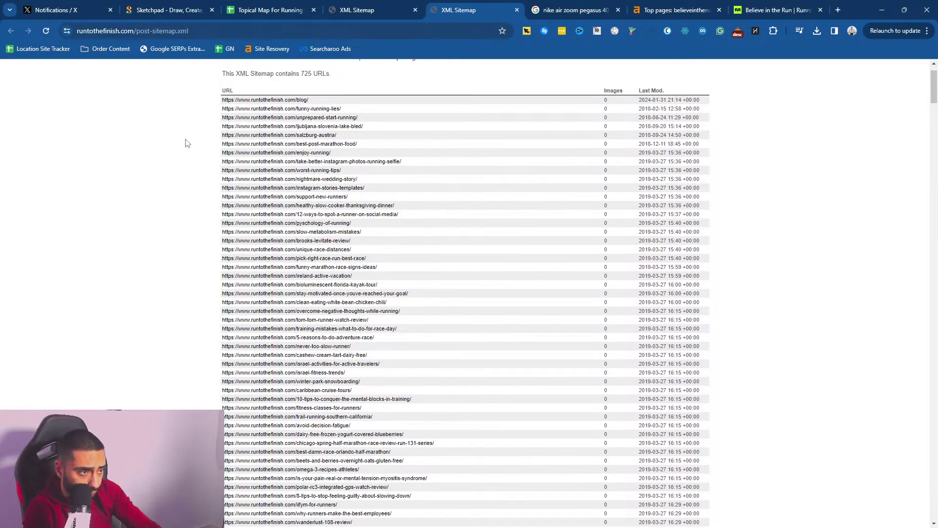
scroll(185, 143, down, 5)
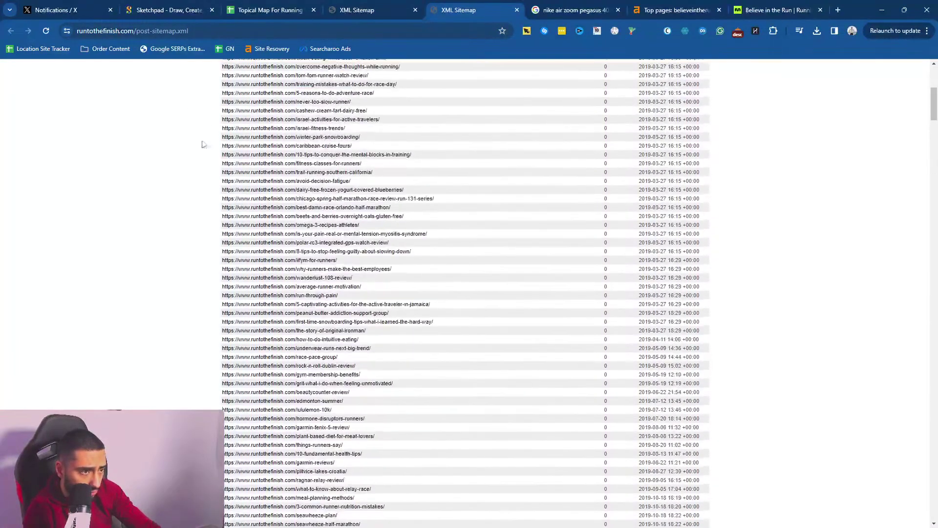
- Review the Copied to clipboard action's settings in the Linkclump options, save them and return to the post sitemap
right_click(632, 31)
click(674, 93)
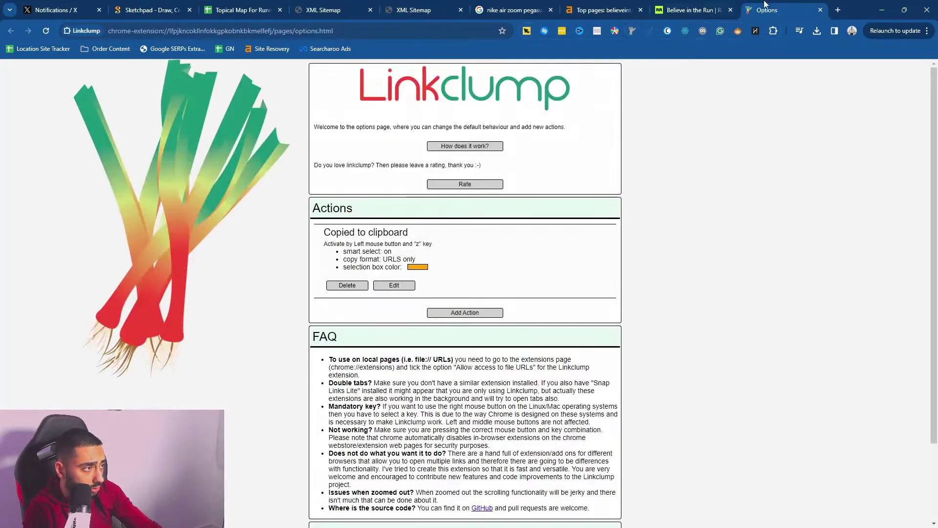
click(409, 284)
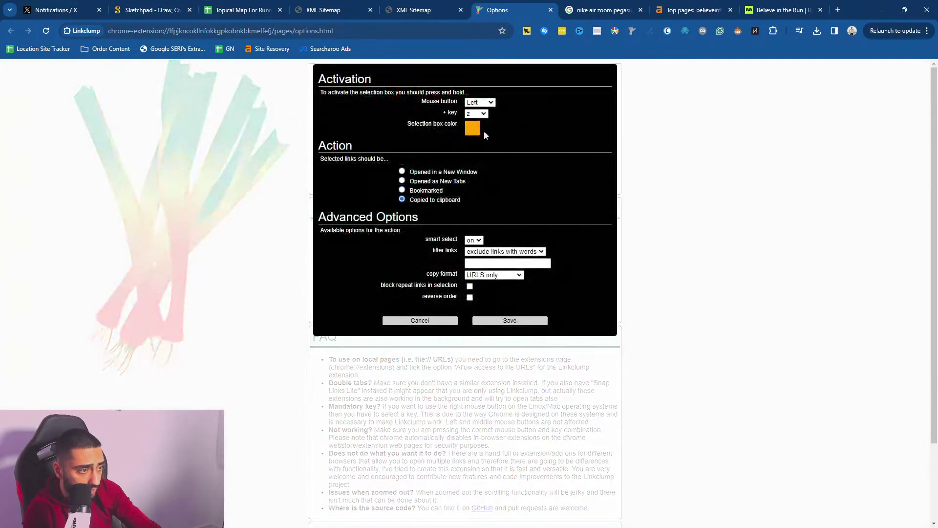
click(509, 320)
key(ctrl+w)
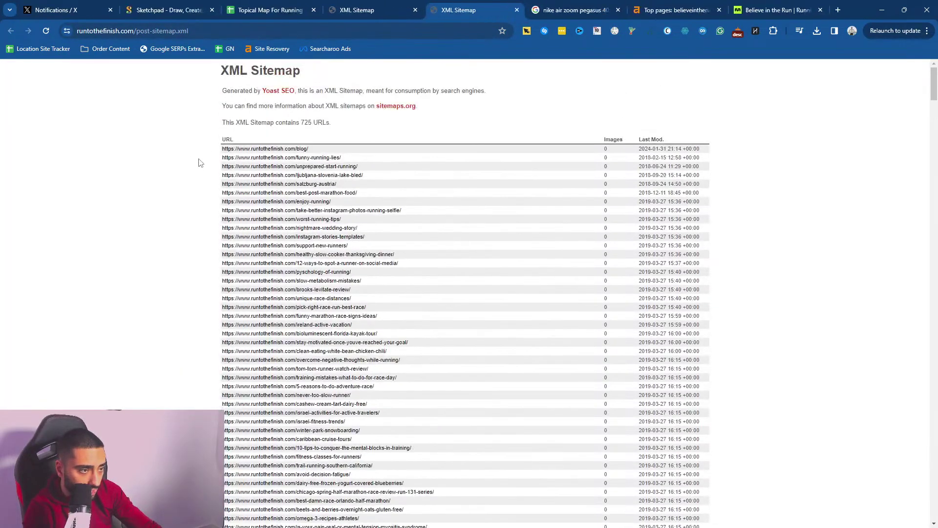
- Copy the post URLs in the sitemap with Linkclump's selection box and return to the topical map spreadsheet
drag(193, 164, 313, 354)
scroll(318, 274, down, 10)
click(365, 5)
click(293, 10)
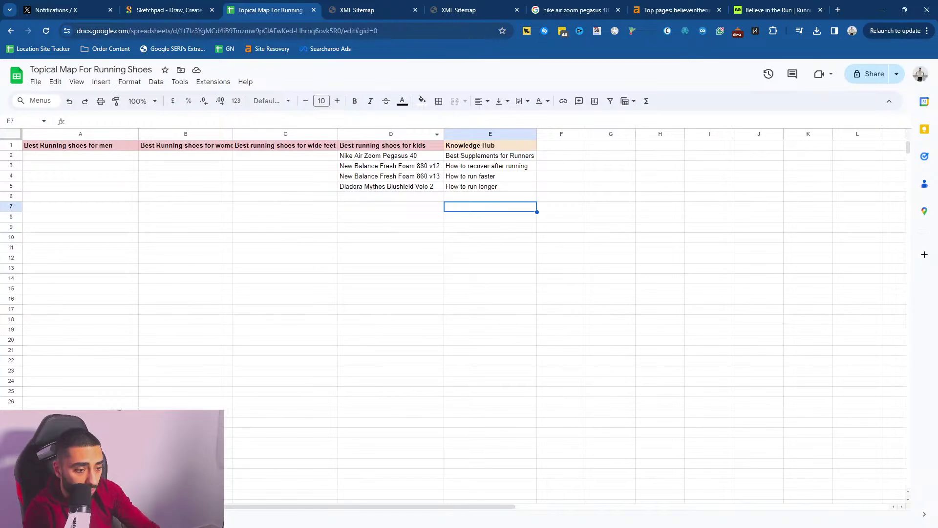
- Paste the copied URLs into column A of a new sheet and fit the column width to them
key(shift+F11)
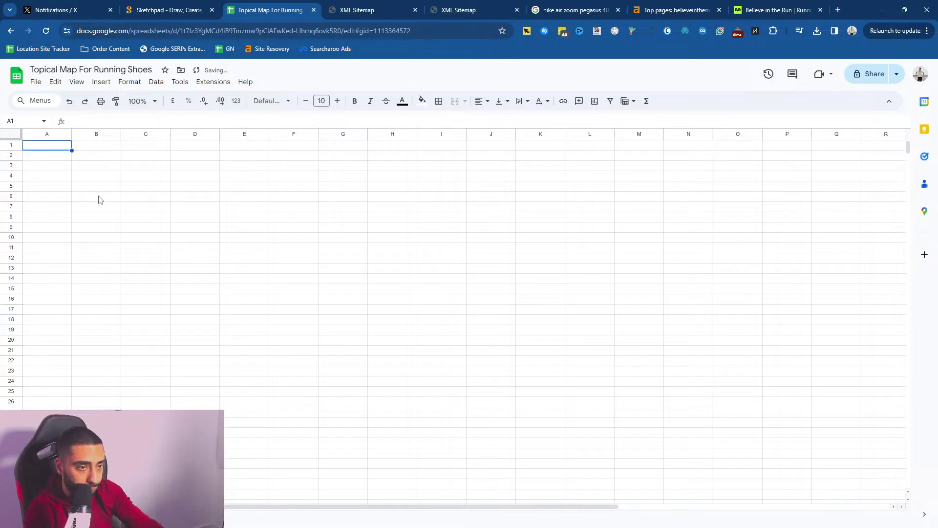
key(ctrl+v)
click(195, 207)
double_click(70, 135)
click(300, 148)
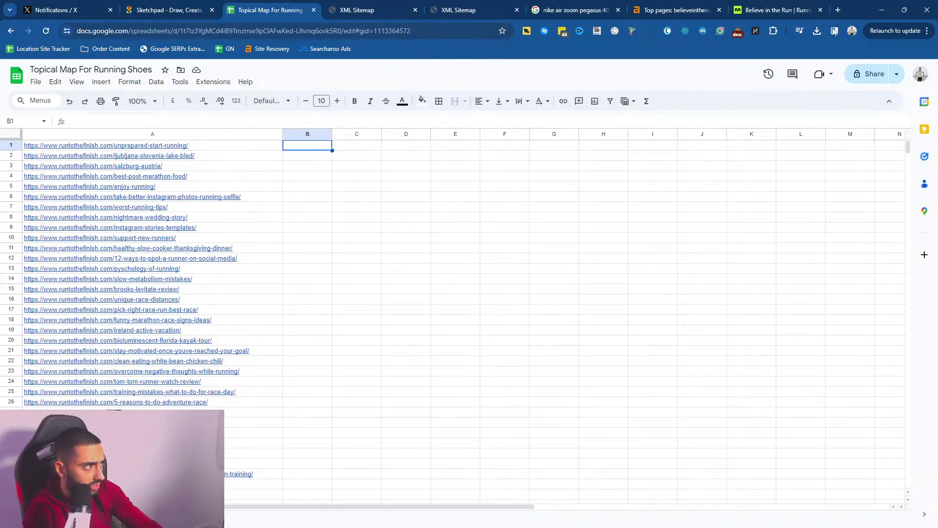
- Search Google in a new tab for "how to get page title from url in google sheets"
click(840, 11)
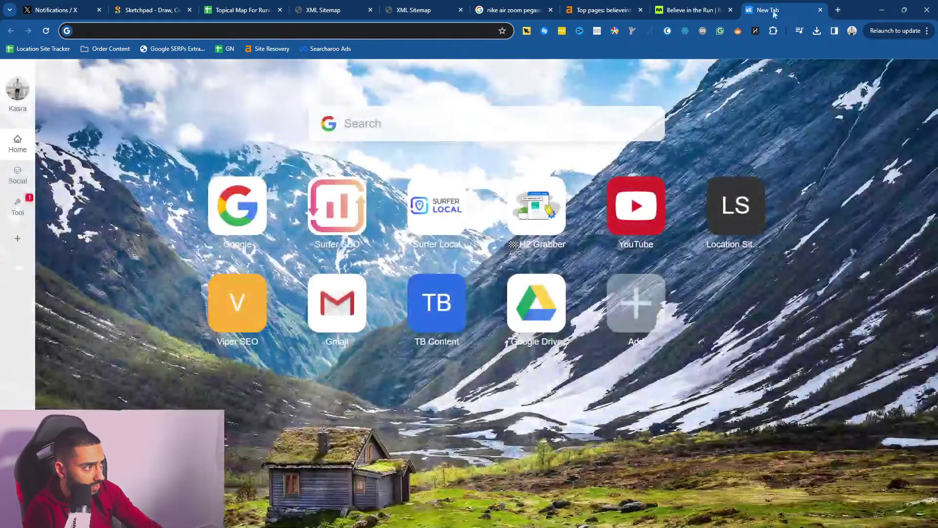
text(google)
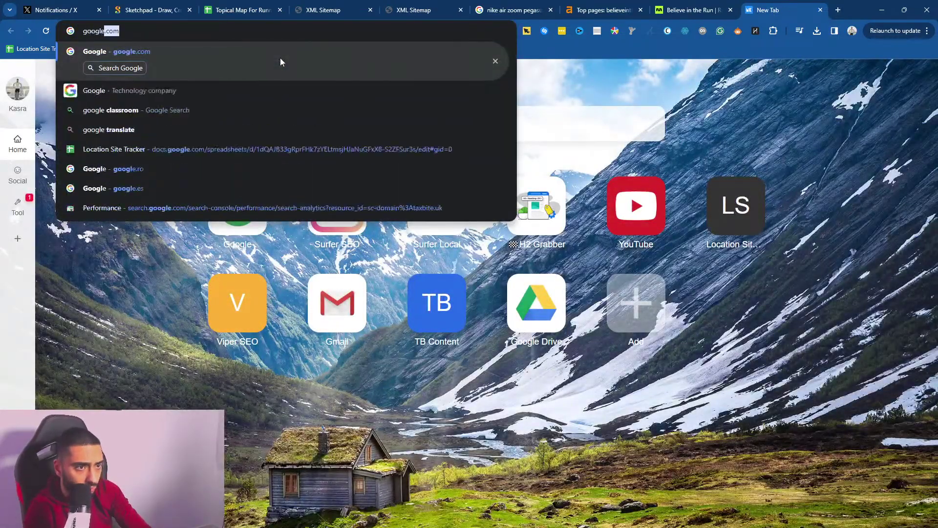
key(Return)
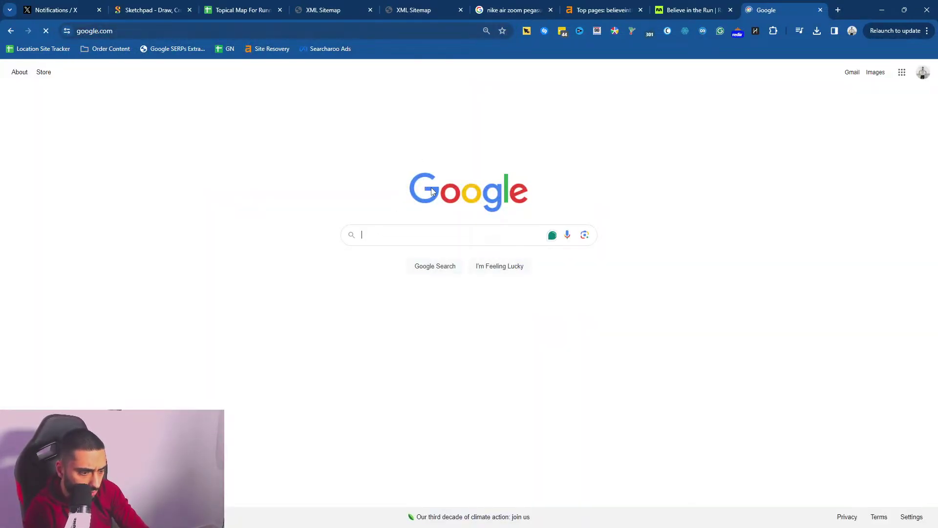
text(how to get h1)
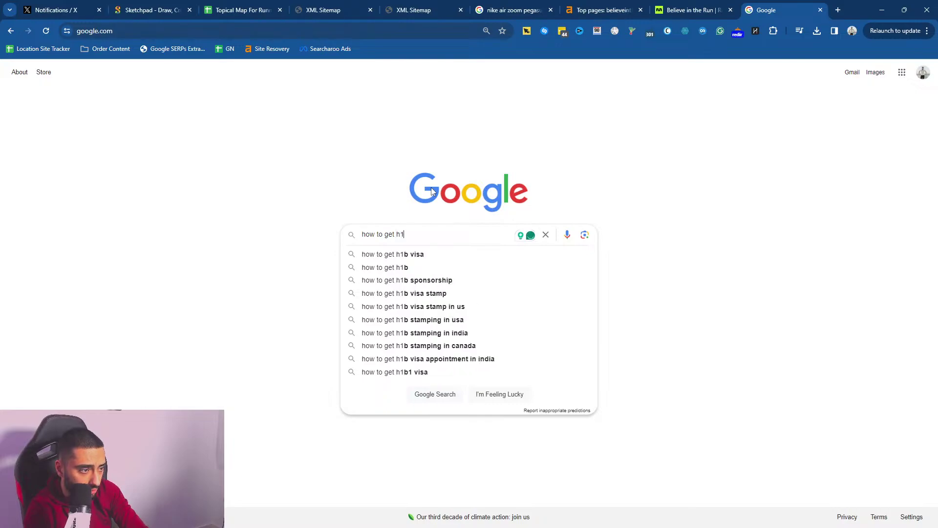
key(BackSpace)
key(BackSpace)
key(BackSpace)
text(page title from url in)
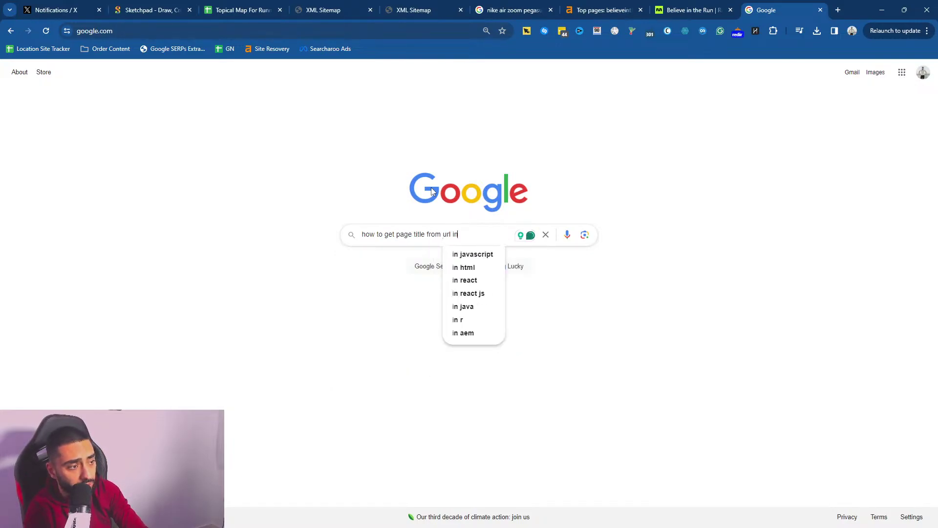
text( google sheets)
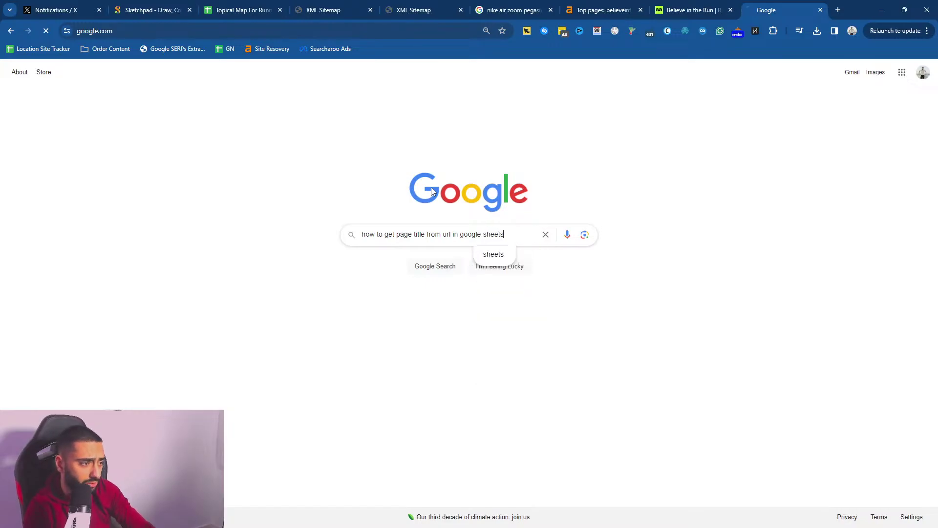
key(Return)
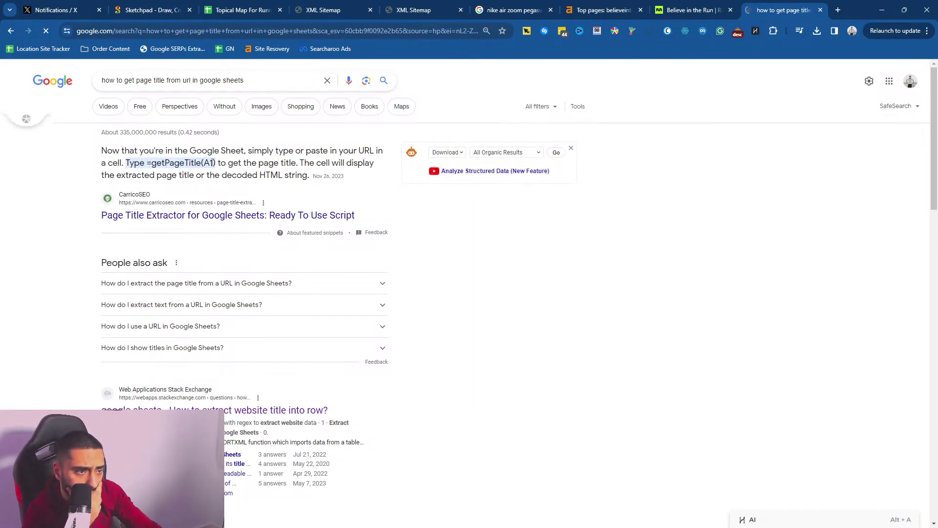
- Copy =getPageTitle(A1) from the featured snippet and enter it in cell B1 beside the first URL
drag(215, 164, 152, 165)
key(ctrl+c)
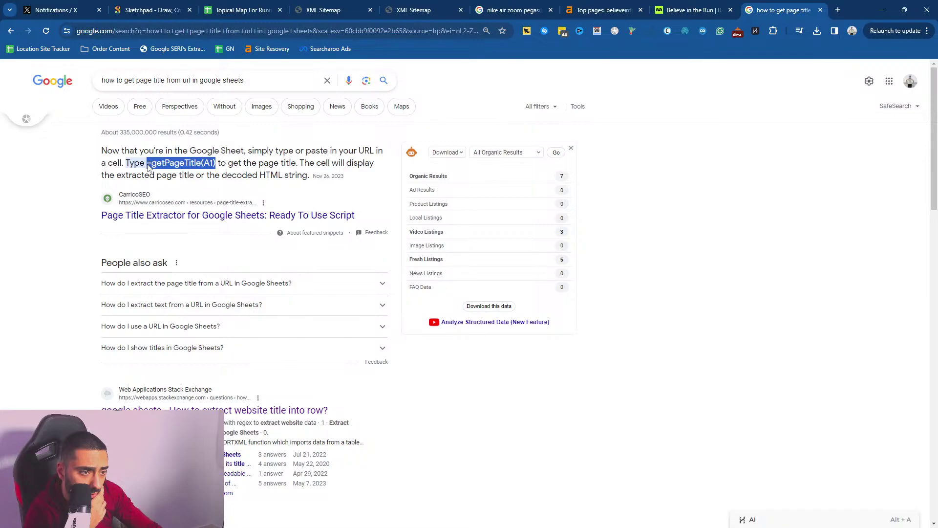
click(244, 9)
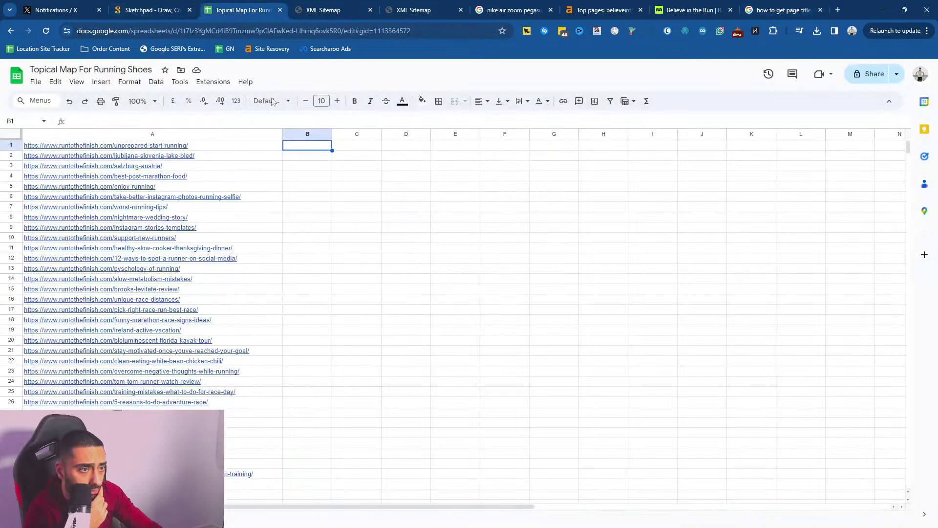
text(=)
key(ctrl+v)
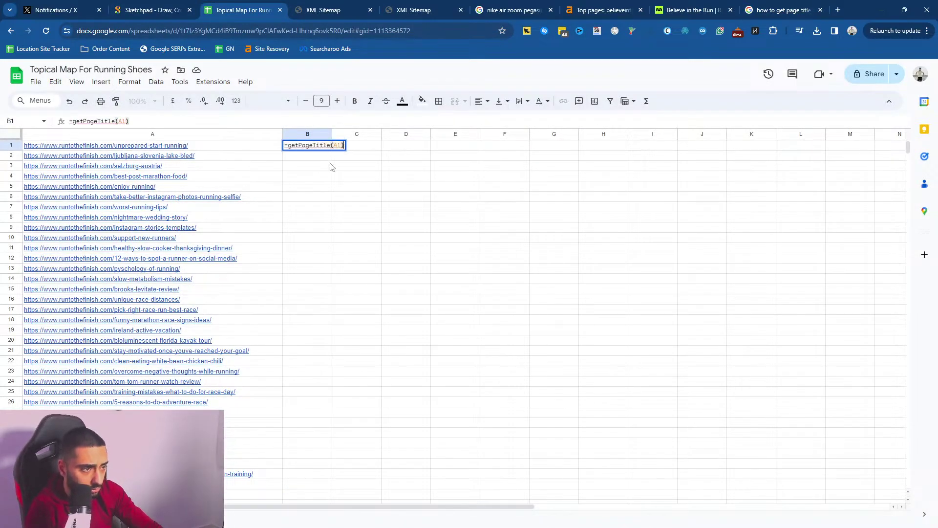
key(Return)
click(300, 146)
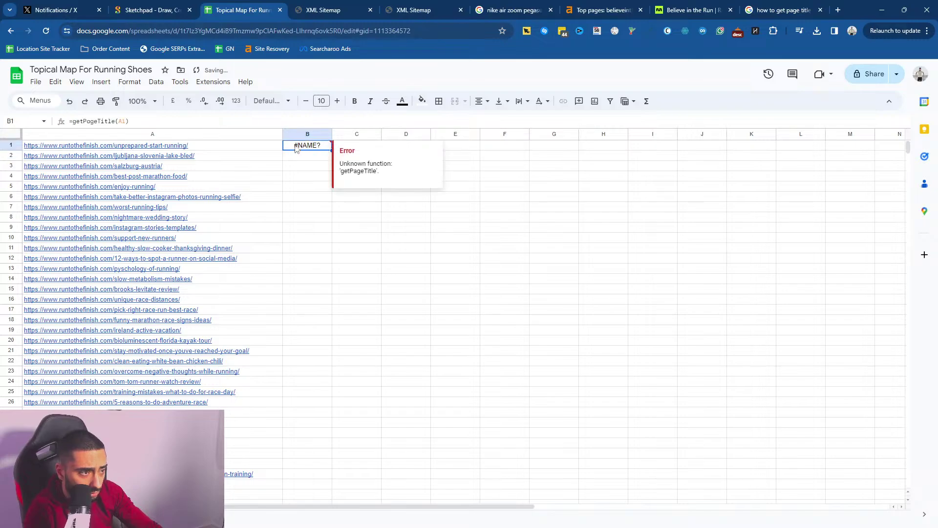
- Open the Stack Exchange search result "How to extract website title into row?" and find the formula in its answer
drag(782, 9, 423, 9)
scroll(181, 254, down, 3)
click(196, 265)
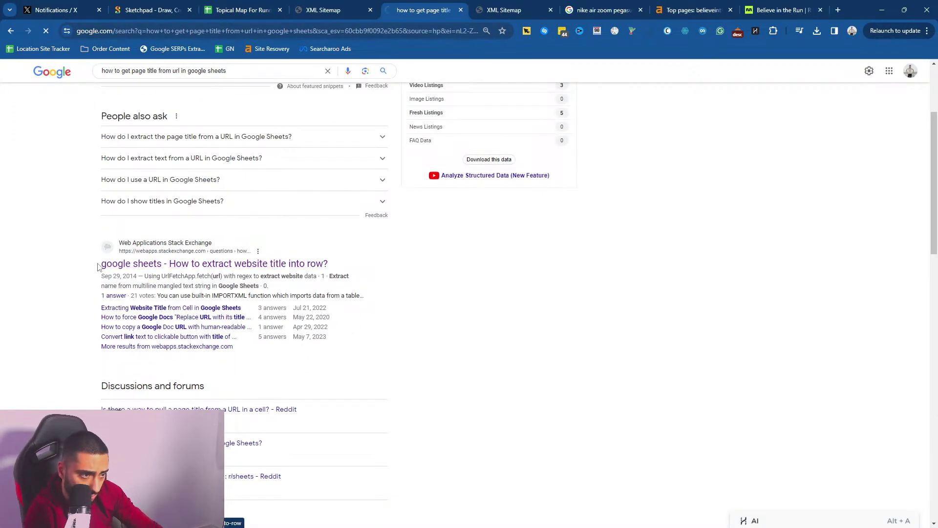
scroll(432, 311, down, 6)
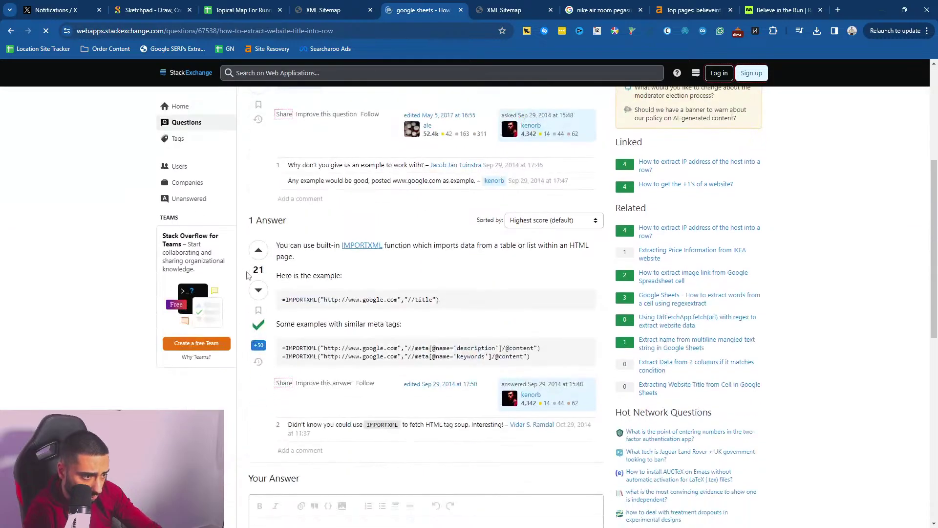
scroll(433, 311, up, 1)
drag(432, 311, 351, 299)
drag(453, 345, 280, 349)
click(325, 10)
click(240, 10)
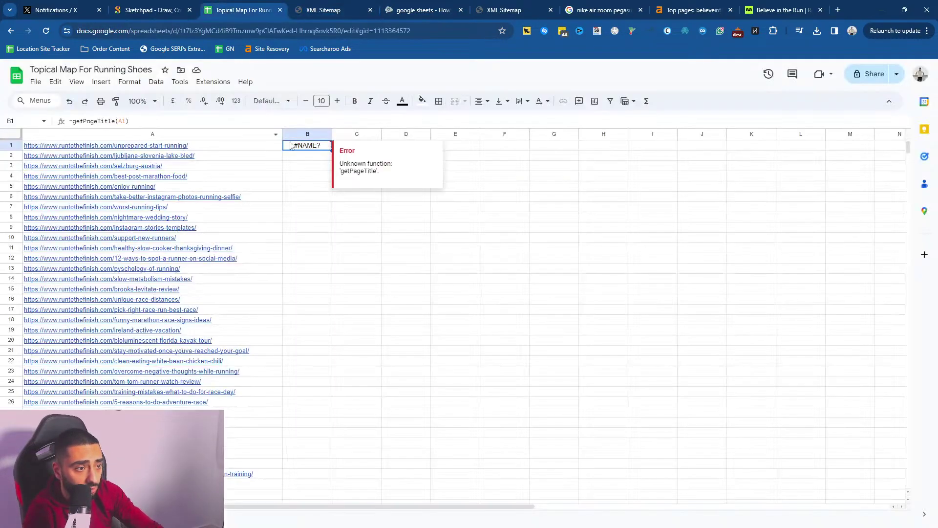
click(196, 121)
key(ctrl+a)
text(=IMPORTXML("https://www.google.com/","//title"))
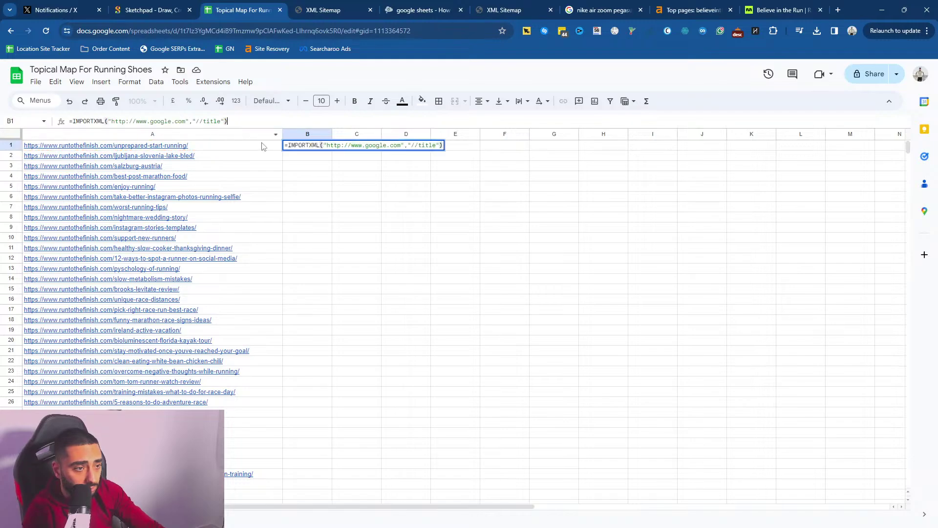
key(Return)
click(309, 149)
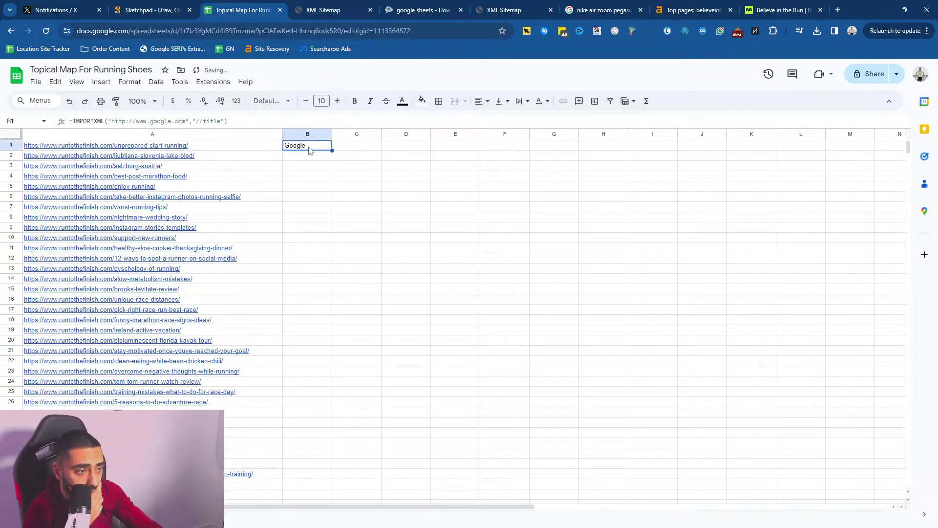
- Replace the Google address in B1's IMPORTXML formula with the cell reference A1
drag(188, 122, 109, 121)
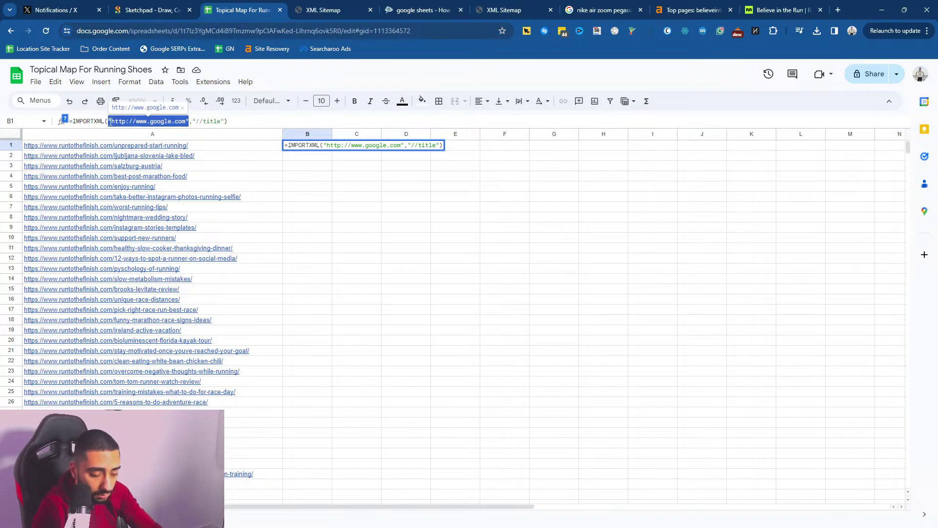
key(BackSpace)
text(A1)
key(Return)
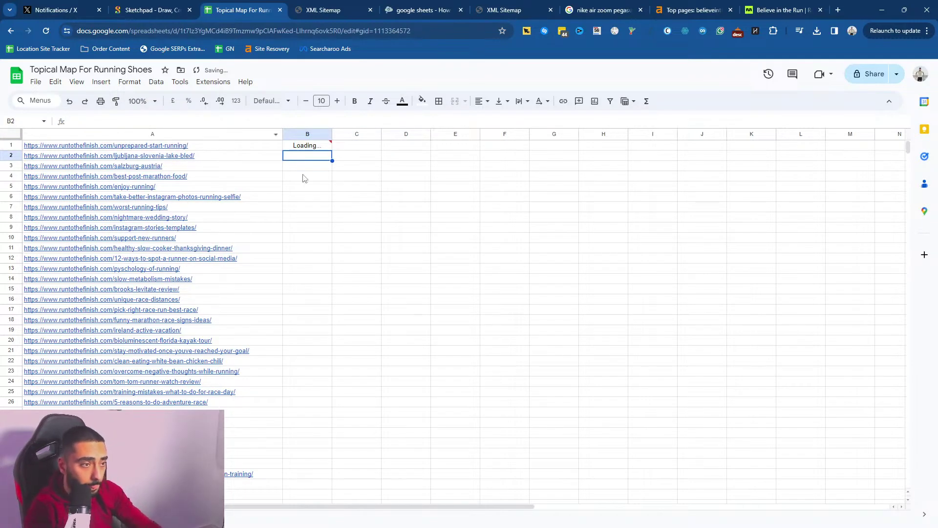
click(319, 147)
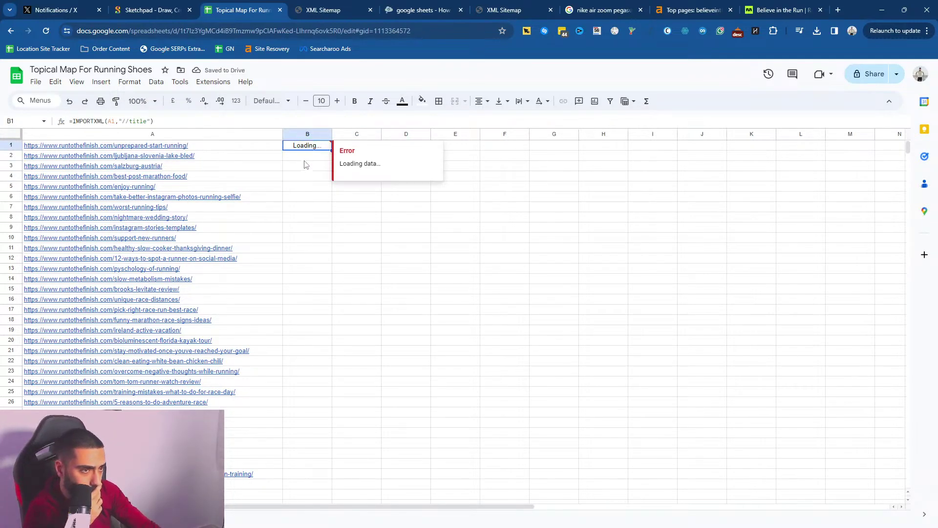
click(305, 165)
- Widen column B and fill the title formula from B1 down to B10
drag(332, 134, 470, 134)
click(365, 181)
click(313, 149)
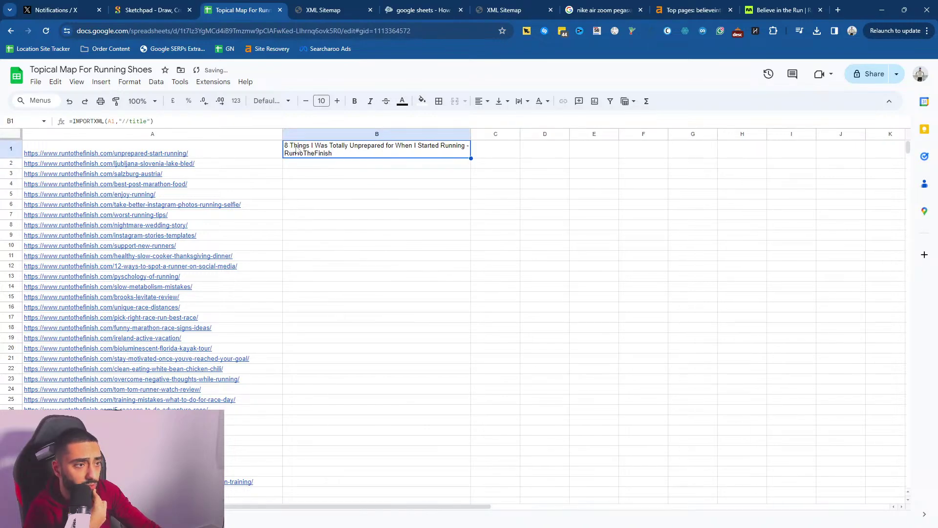
drag(472, 159, 474, 247)
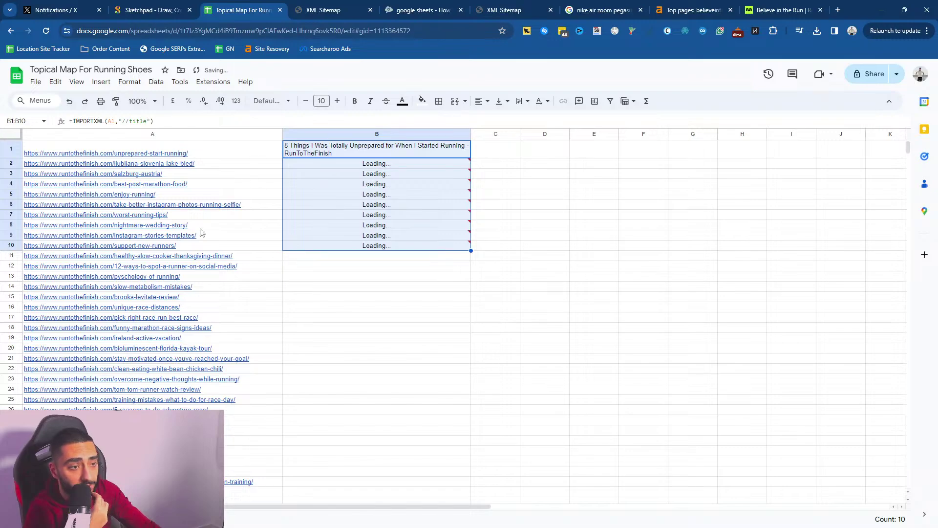
mouse_move(198, 174)
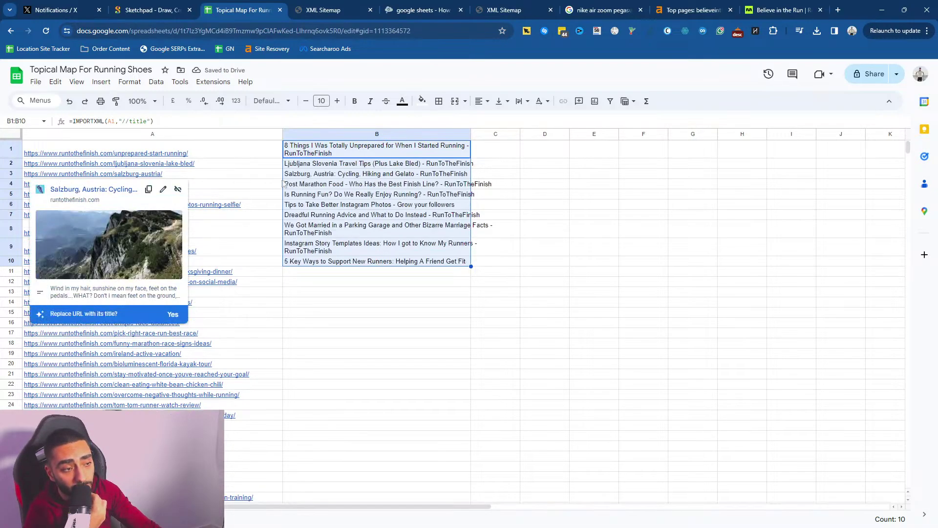
click(365, 166)
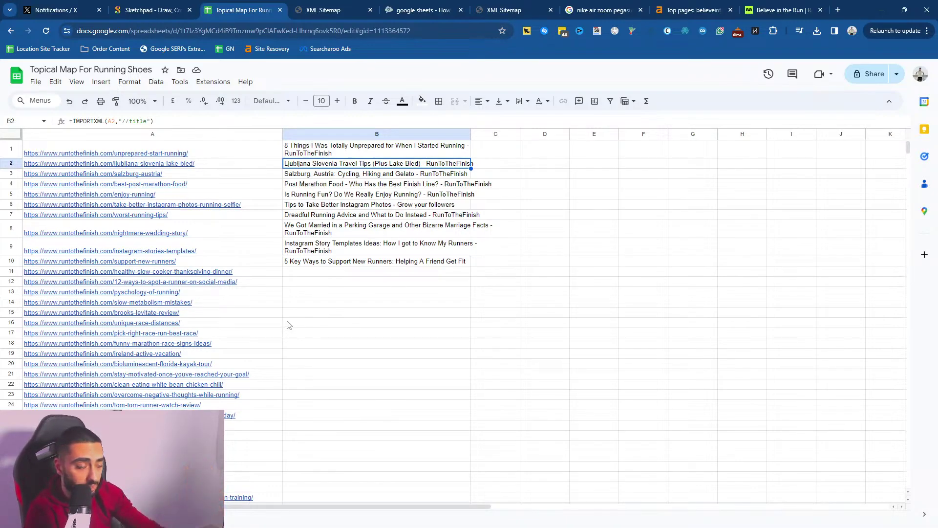
mouse_move(221, 388)
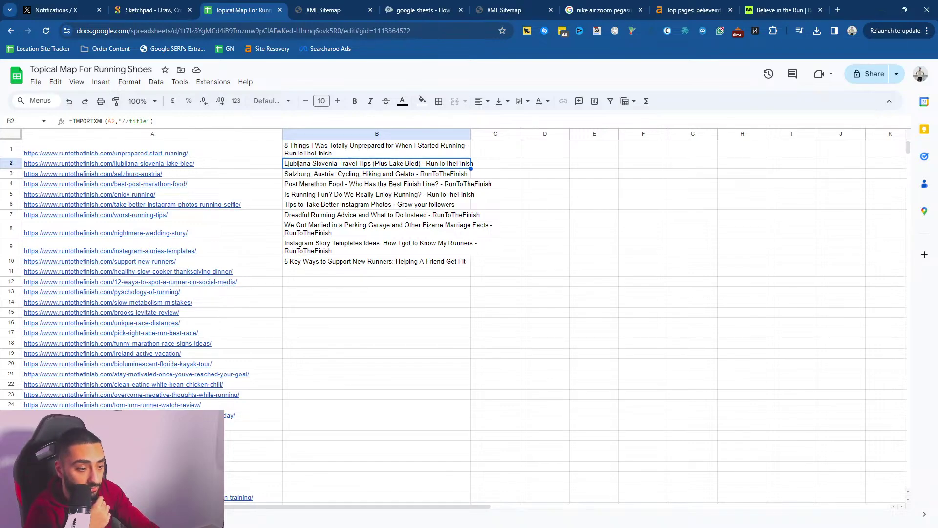
click(63, 518)
click(113, 518)
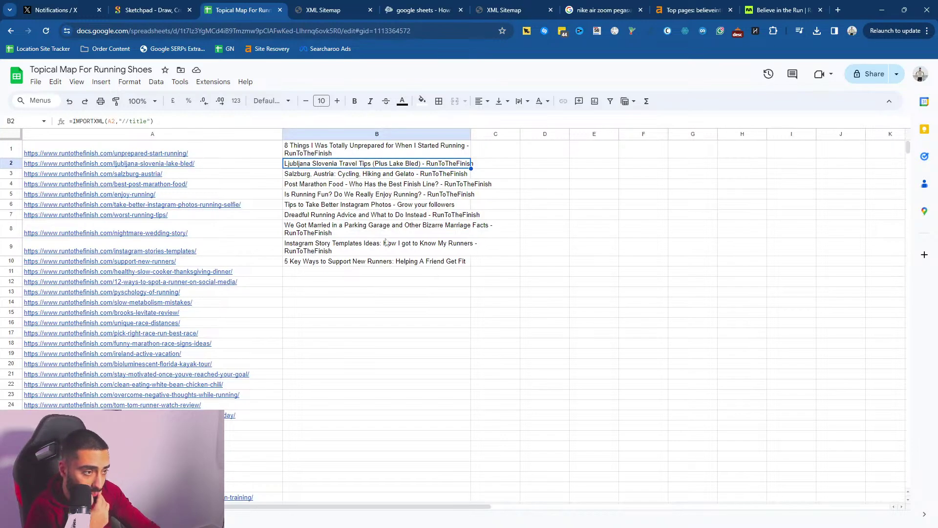
- Try to extract the page heading by changing the XPath in B1's formula from title to "//H1"
click(325, 156)
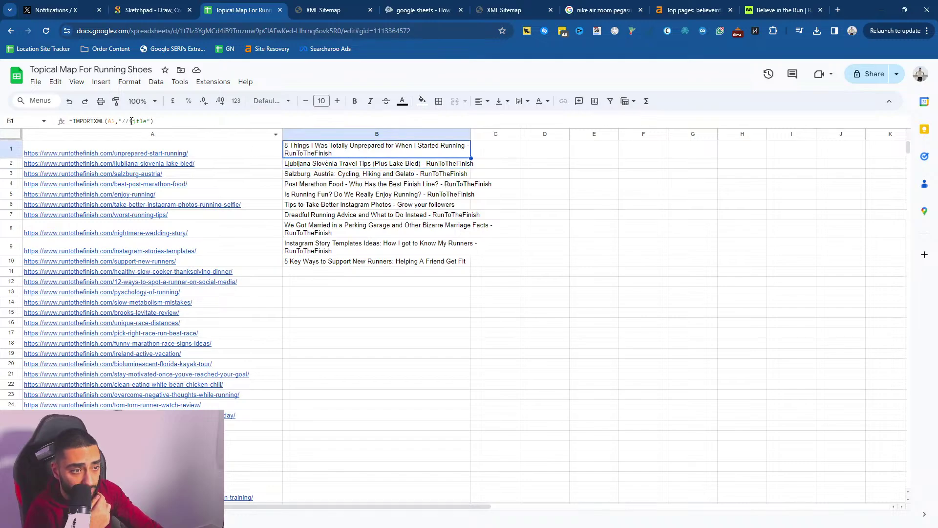
drag(131, 122, 154, 121)
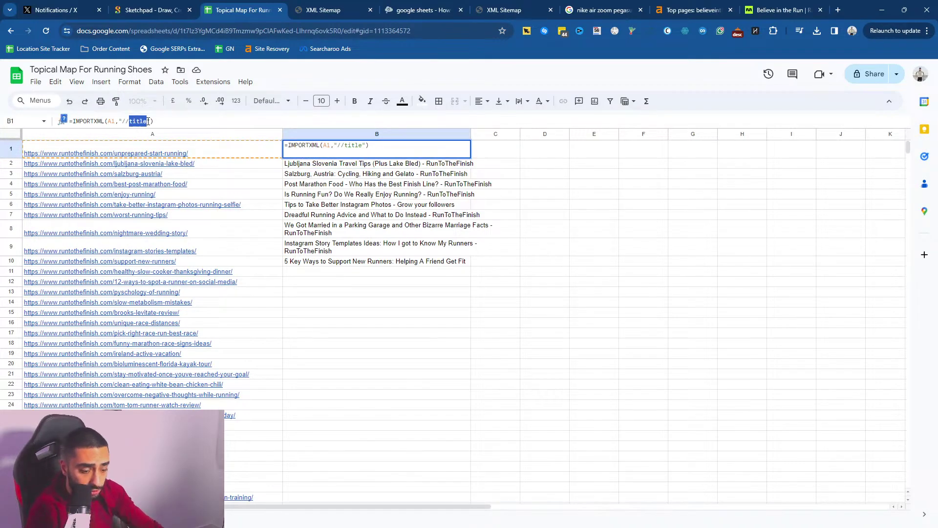
text(H1)
key(Return)
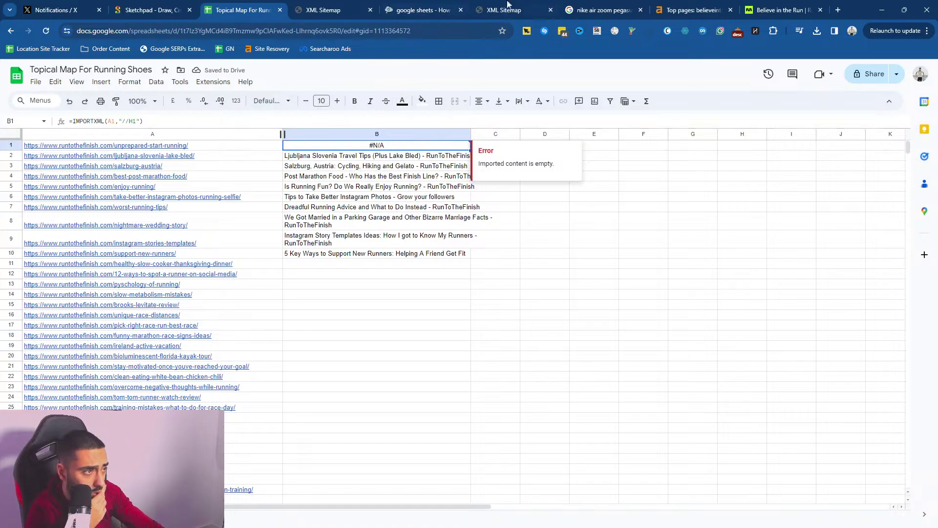
- Go back to the earlier Google search and change its query to "how to get H1 from url in google sheets"
click(602, 10)
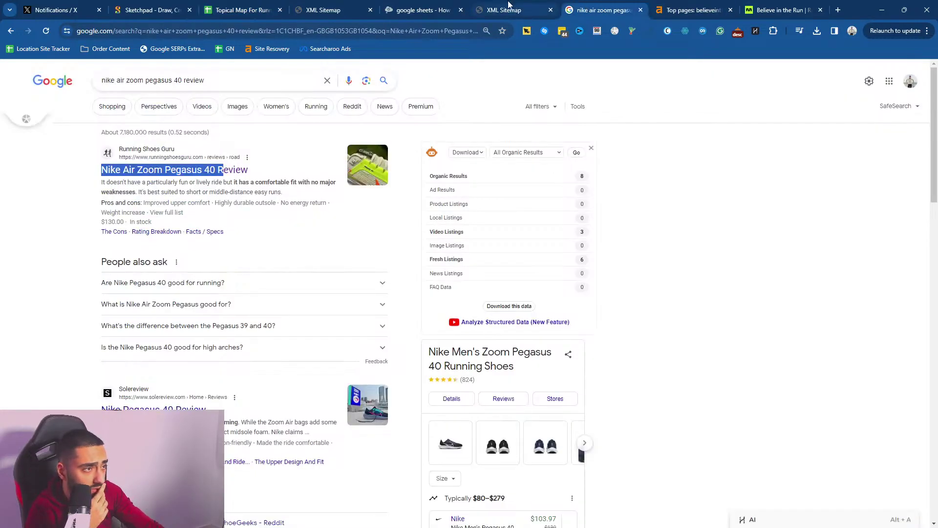
click(423, 10)
right_click(59, 122)
click(73, 131)
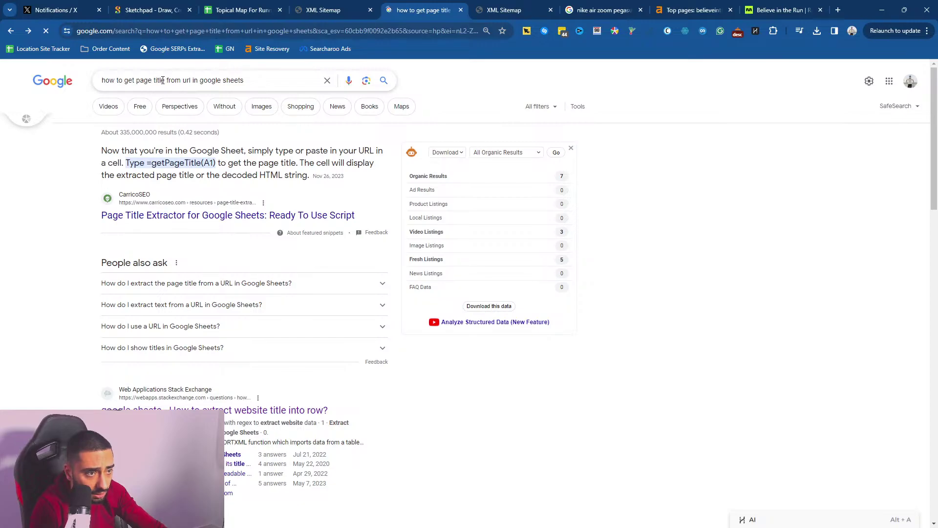
drag(166, 81, 133, 79)
text(H1)
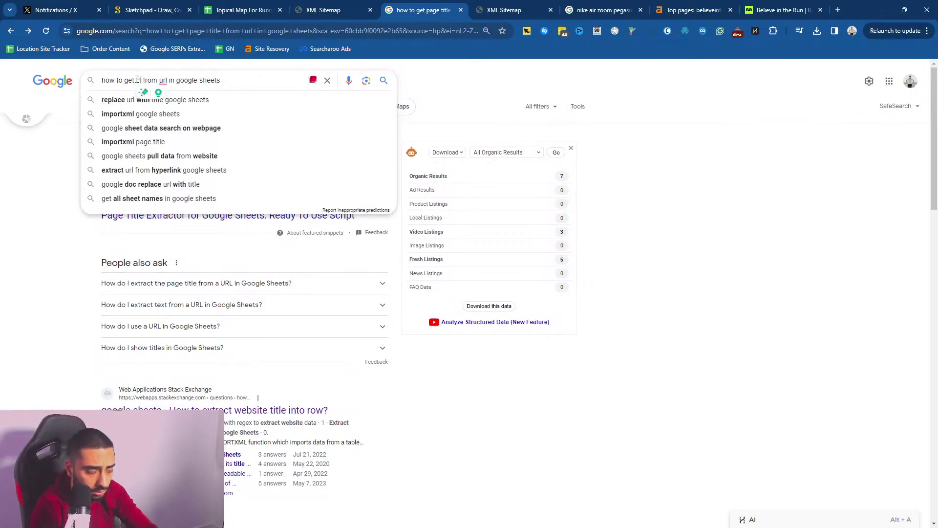
key(Return)
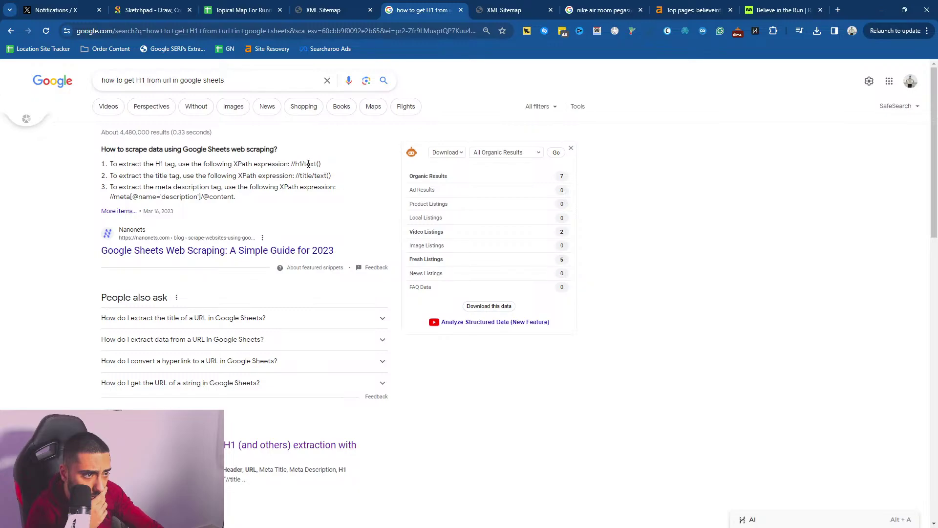
- Open the LinkedIn result on meta title, description and H1 extraction and copy its formula =IMPORTXML(B2,"//h1")
scroll(195, 320, down, 4)
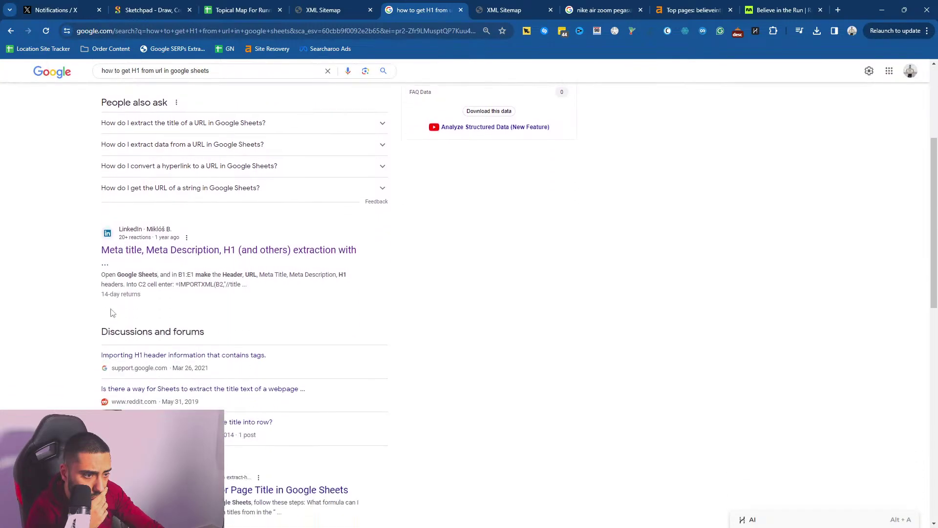
click(177, 250)
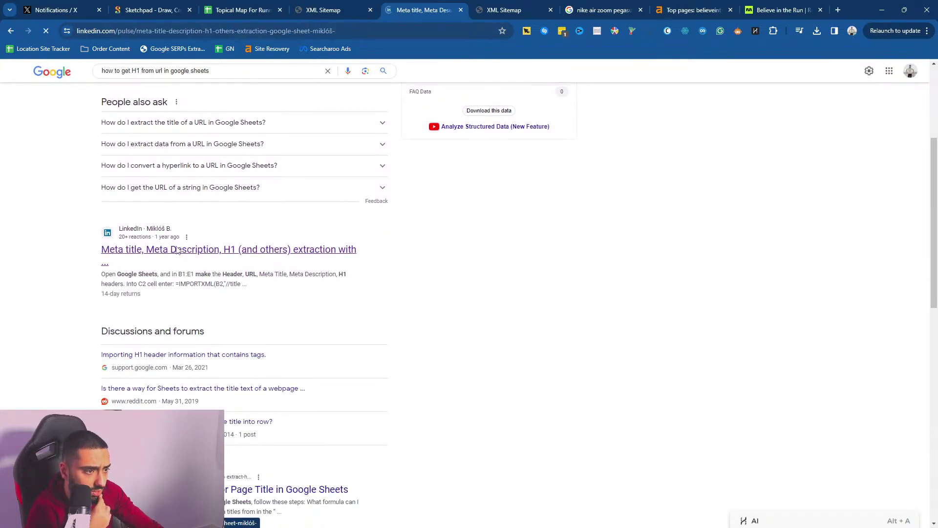
scroll(149, 275, down, 7)
scroll(157, 278, down, 3)
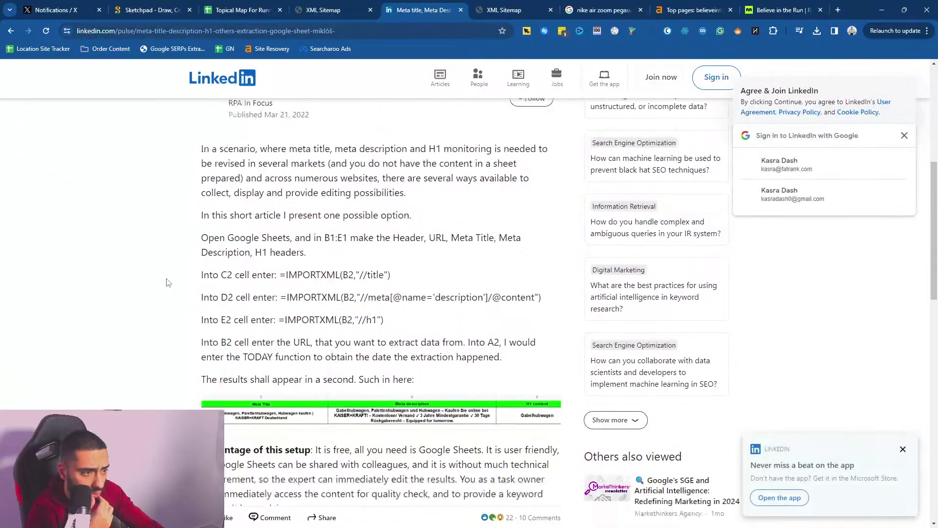
scroll(168, 281, up, 3)
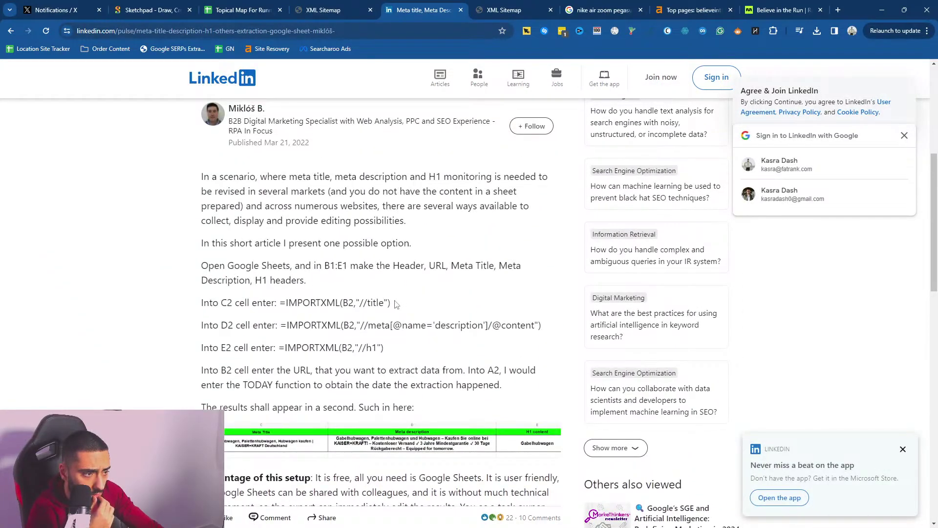
scroll(397, 293, down, 2)
drag(287, 252, 320, 250)
drag(386, 250, 283, 243)
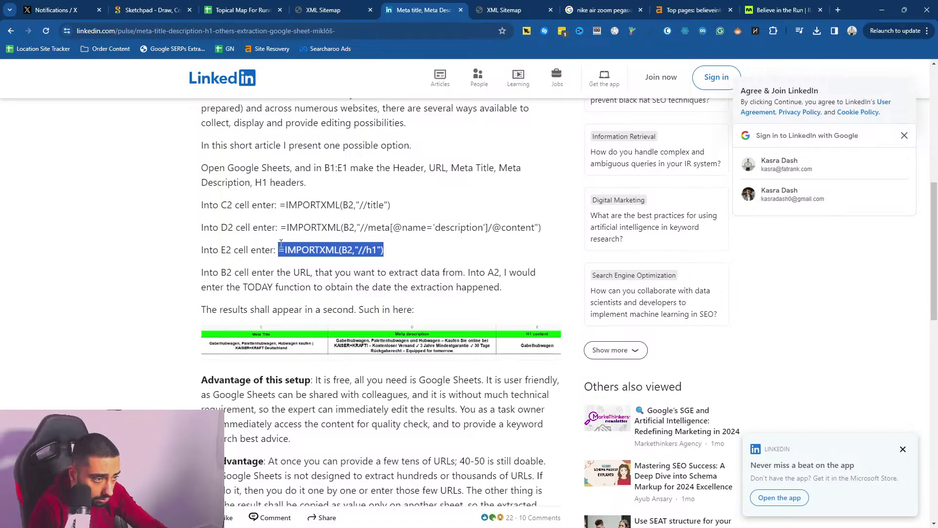
- Replace the formula in cell B1 of the sheet with the copied one, pointing it to A1: =IMPORTXML(A1,"//h1")
click(326, 9)
click(239, 10)
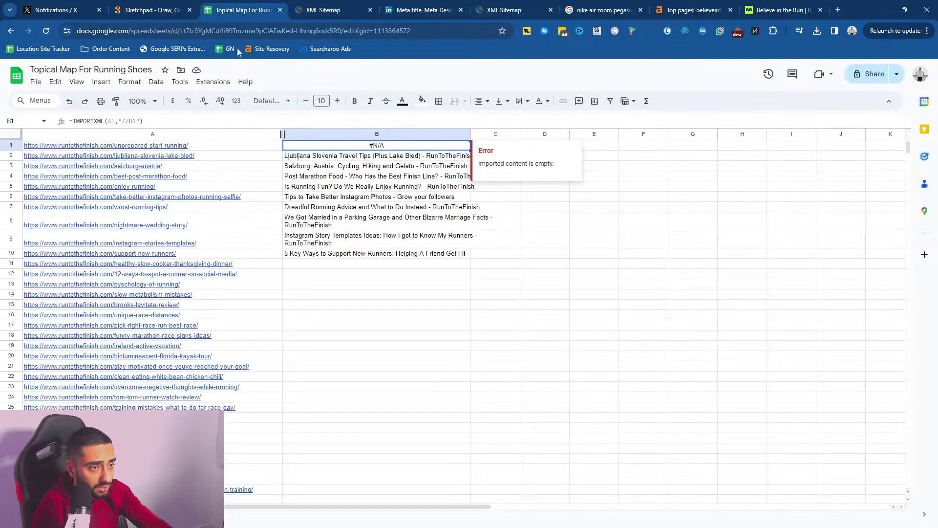
double_click(367, 145)
key(ctrl+a)
text(=IMPORTXML(B2,"//h1"))
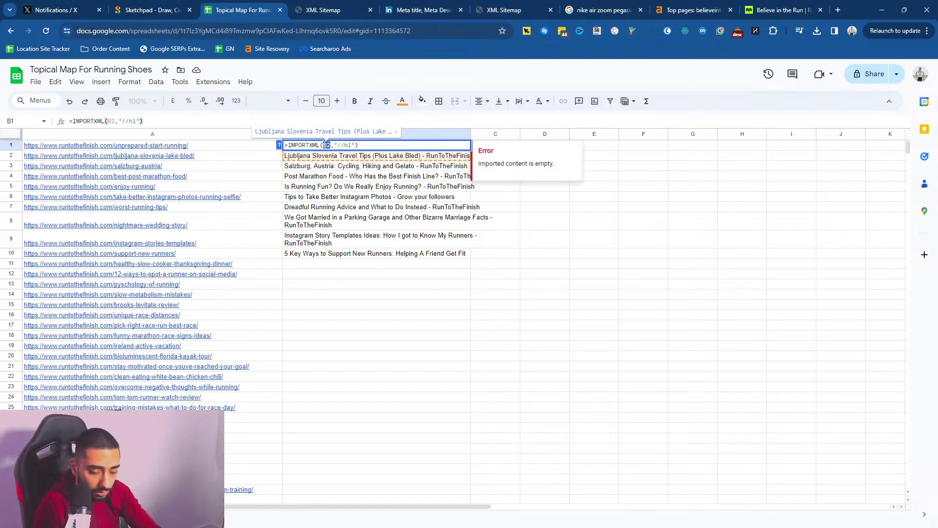
text(A1)
key(Return)
click(335, 146)
- Fill the H1 formula from B1 down to B10 and widen column B to fit the headings
drag(471, 151, 450, 259)
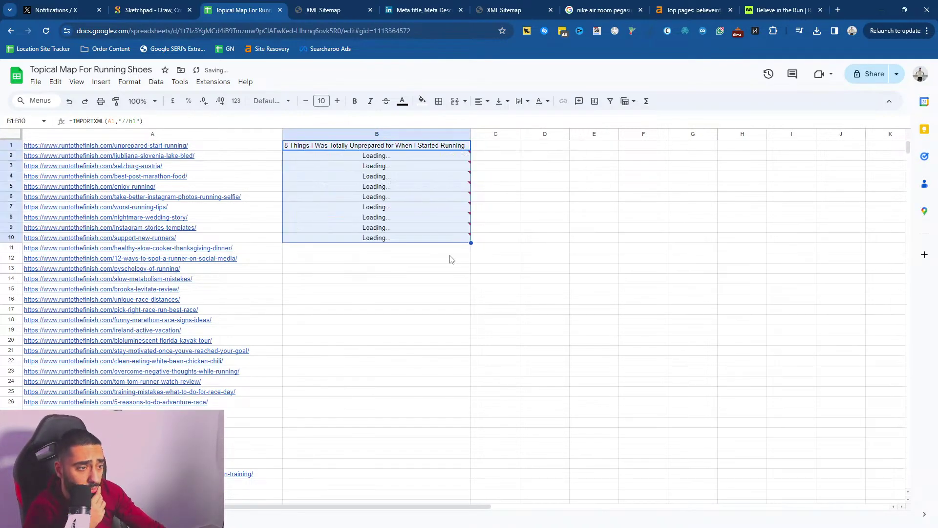
click(377, 289)
click(357, 146)
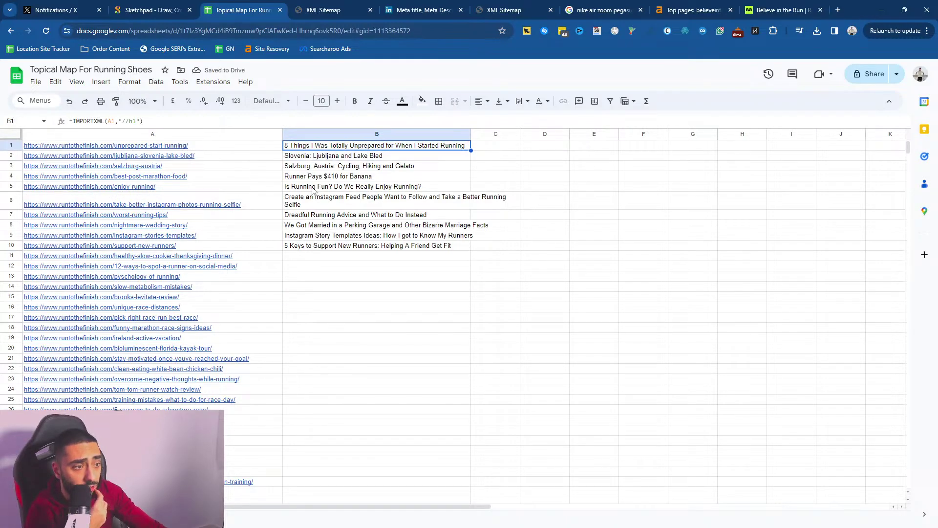
drag(471, 134, 509, 133)
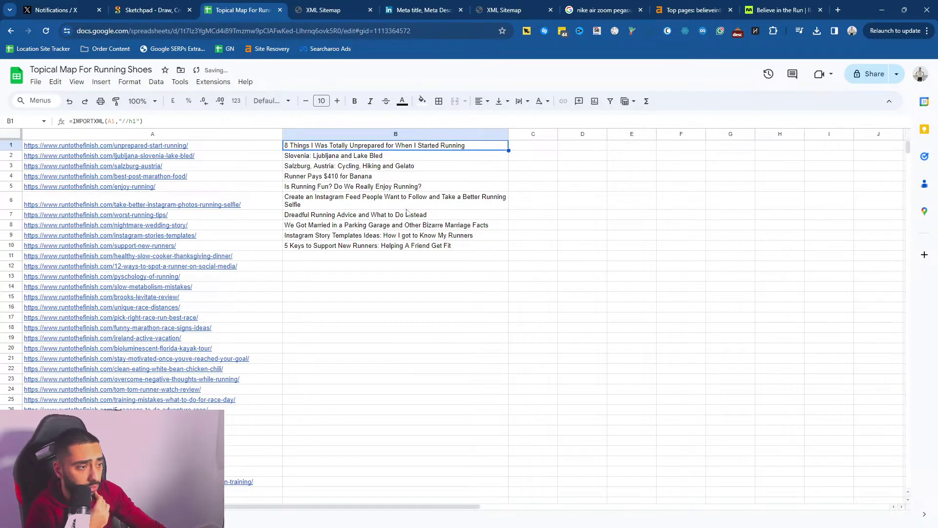
click(329, 201)
click(427, 146)
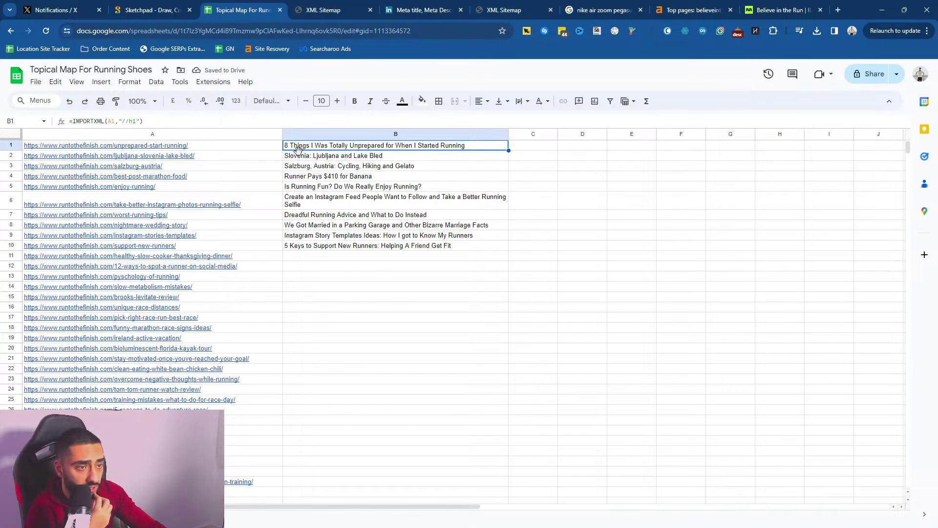
- Examine the parts of the IMPORTXML formula in cell B1, including its URL reference and //h1 XPath
click(78, 121)
mouse_move(78, 120)
mouse_down()
mouse_move(144, 120)
mouse_move(69, 122)
mouse_up()
click(166, 121)
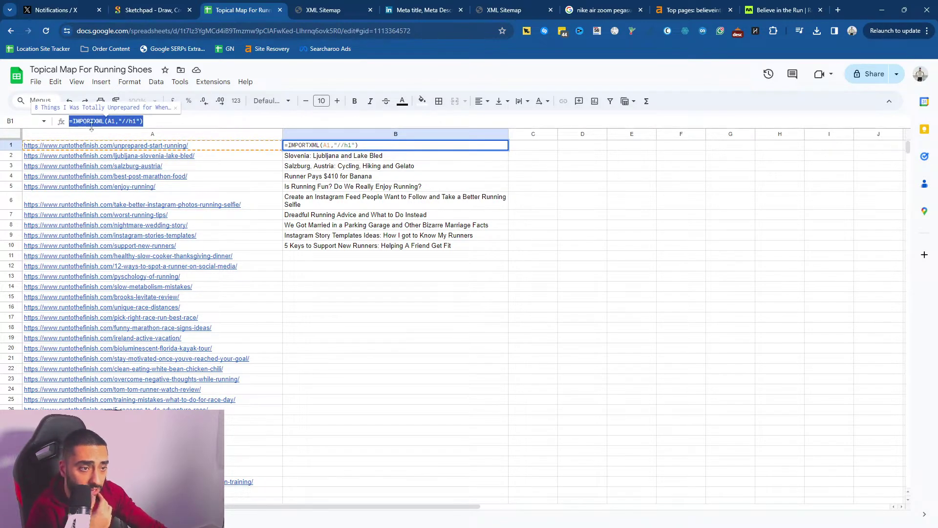
click(124, 121)
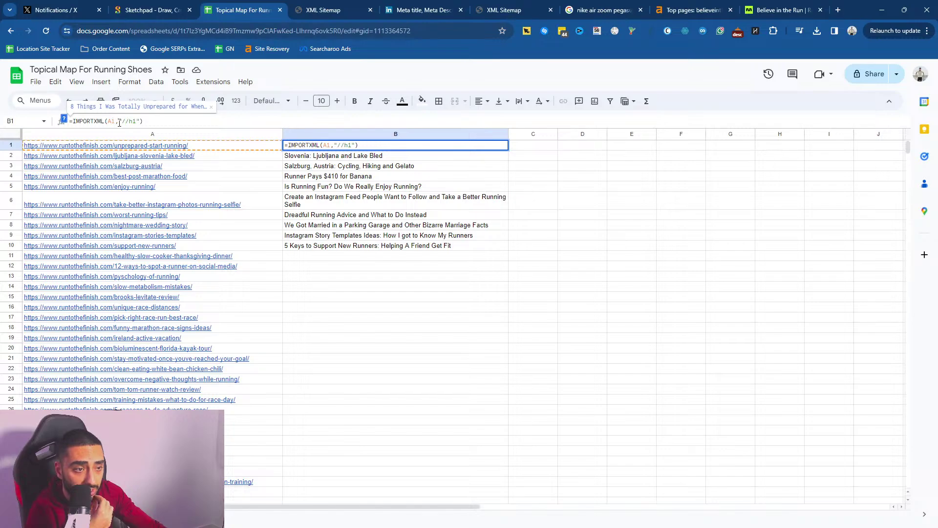
click(118, 121)
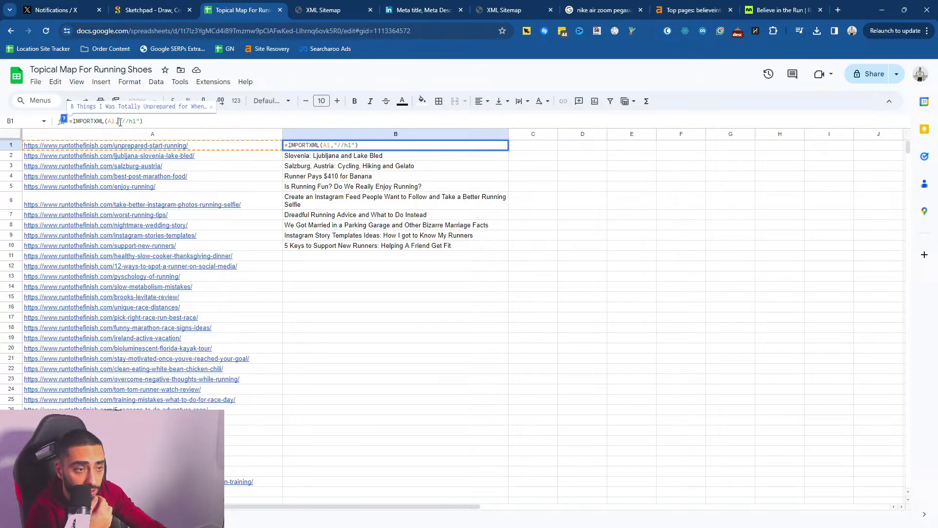
drag(125, 121, 137, 122)
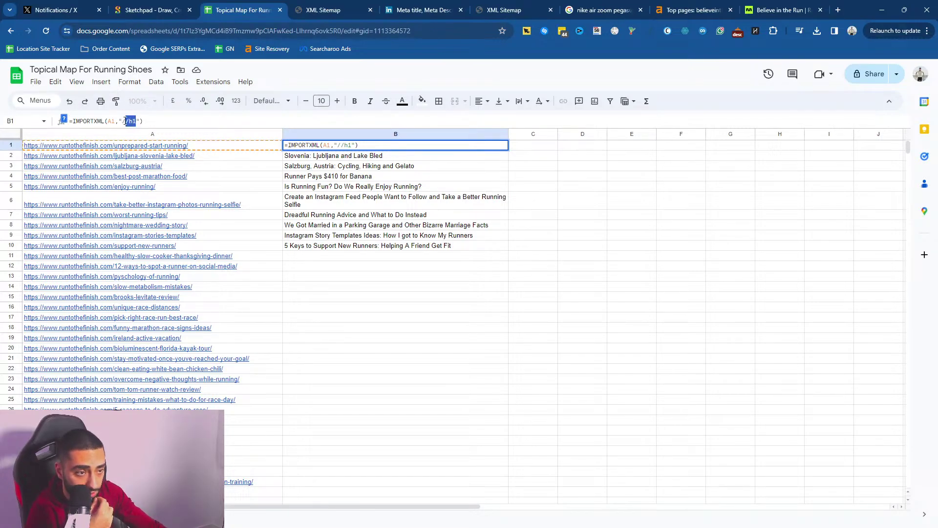
click(304, 169)
click(299, 149)
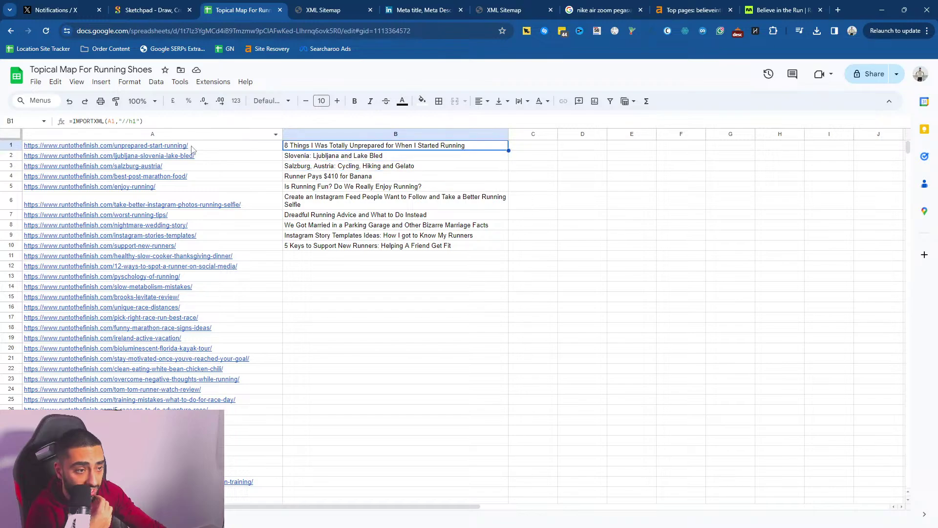
- Open the article linked in A1, compare its main heading with the extracted H1, and return to the sheet
click(193, 148)
click(111, 162)
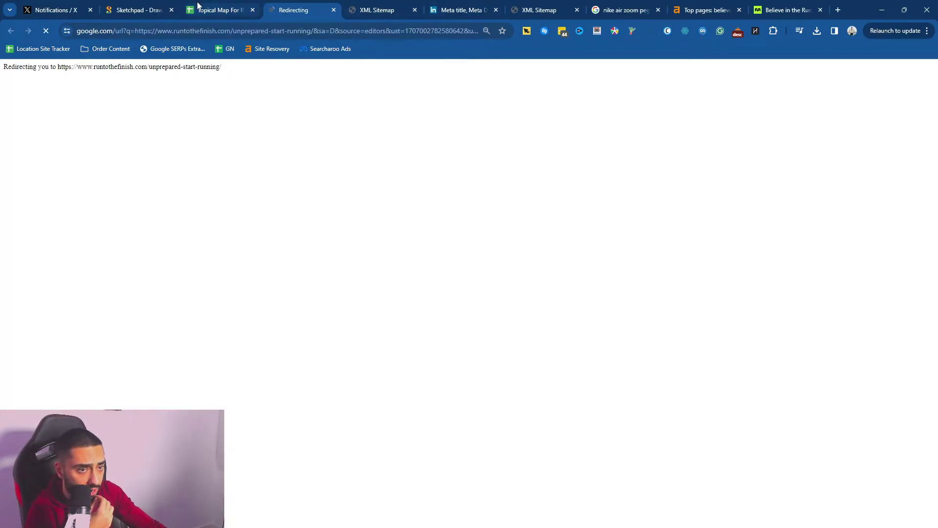
click(215, 10)
click(301, 10)
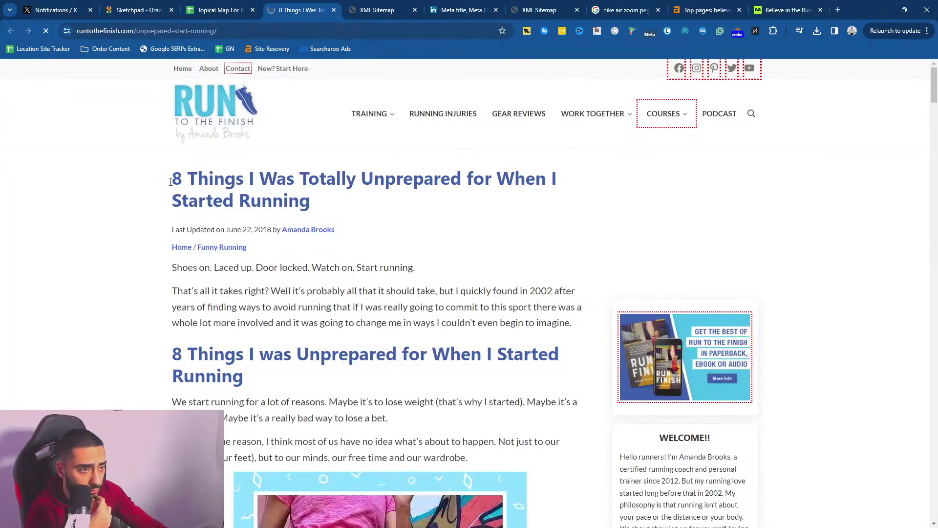
drag(174, 179, 639, 298)
scroll(420, 314, down, 5)
scroll(420, 314, up, 5)
click(426, 264)
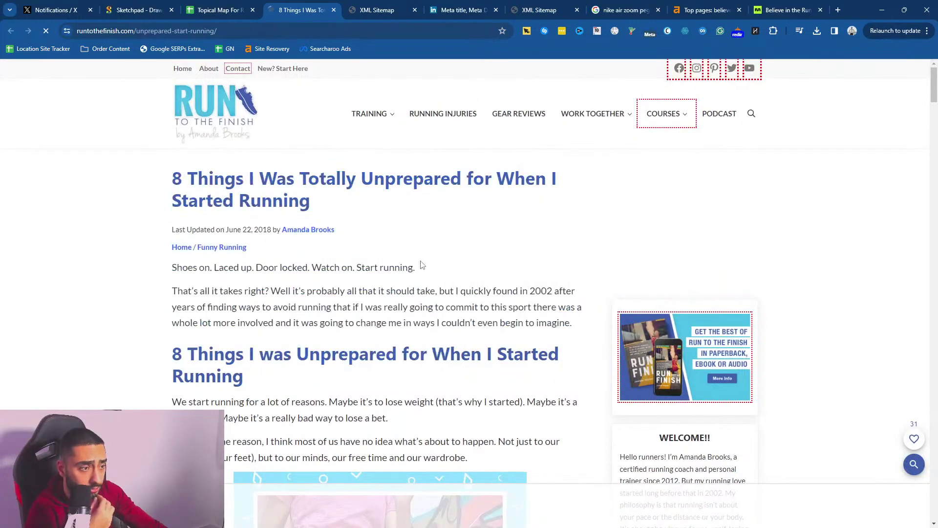
click(218, 10)
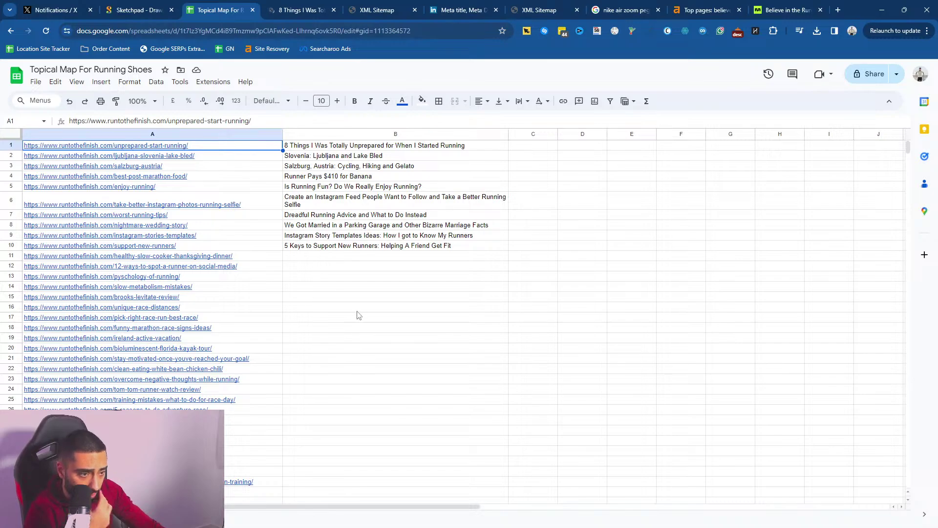
- Add the B5 heading "Is Running Fun? Do We Really Enjoy Running?" to E6 under Knowledge Hub and fit column E to it
click(327, 190)
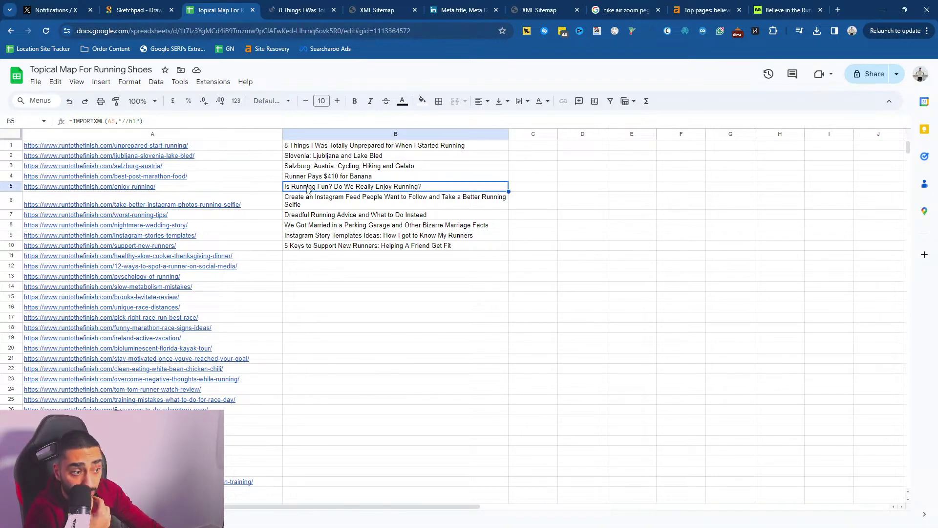
double_click(331, 190)
key(Return)
key(Up)
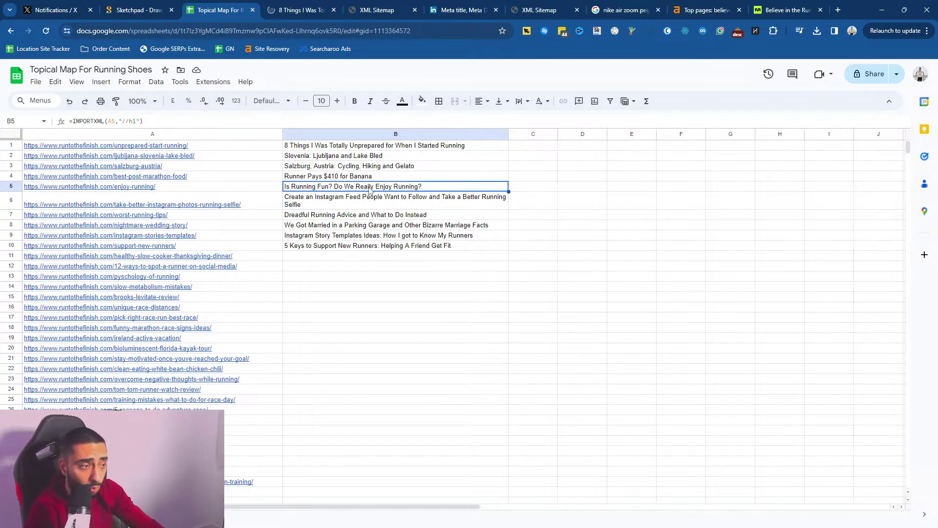
key(ctrl+Page_Up)
click(488, 197)
double_click(473, 197)
text(Is Running Fun? Do We Really Enjoy Running?)
key(Return)
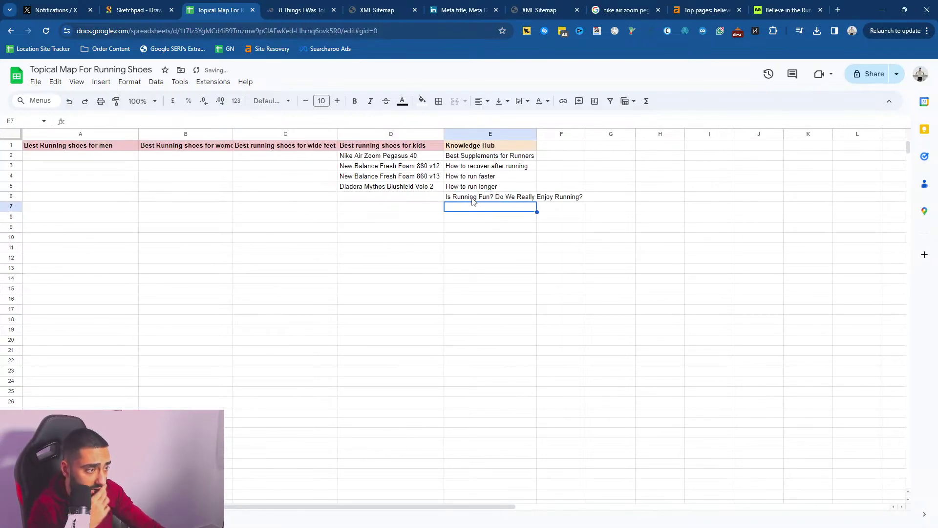
double_click(537, 134)
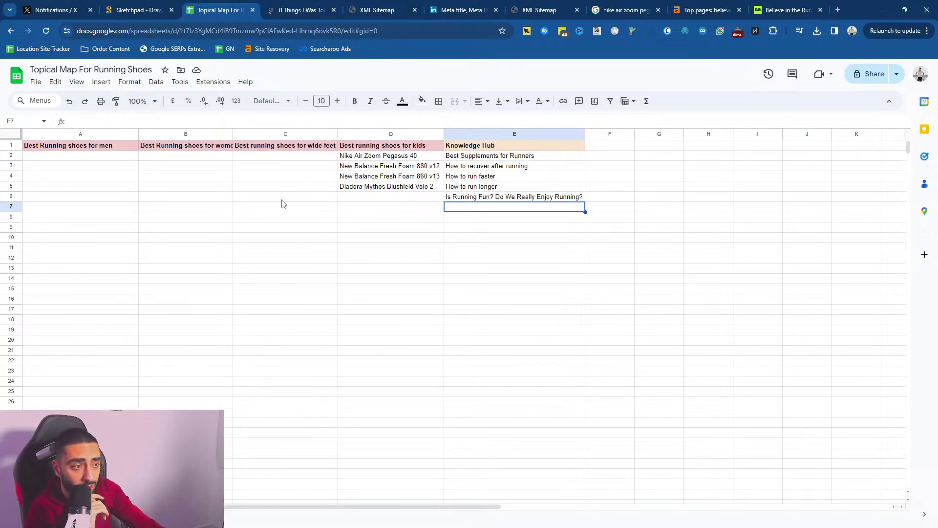
drag(473, 155, 482, 245)
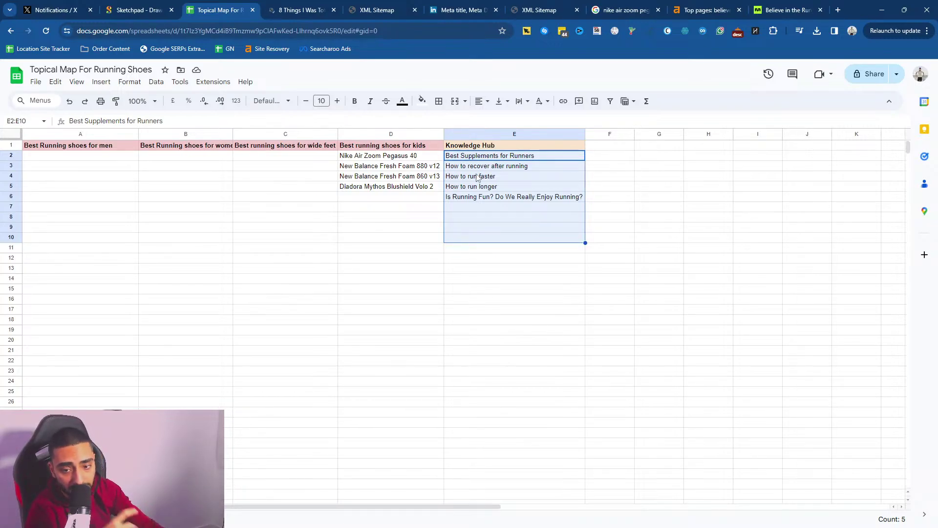
mouse_move(513, 175)
mouse_down()
mouse_move(505, 187)
mouse_move(510, 256)
mouse_move(512, 186)
mouse_up()
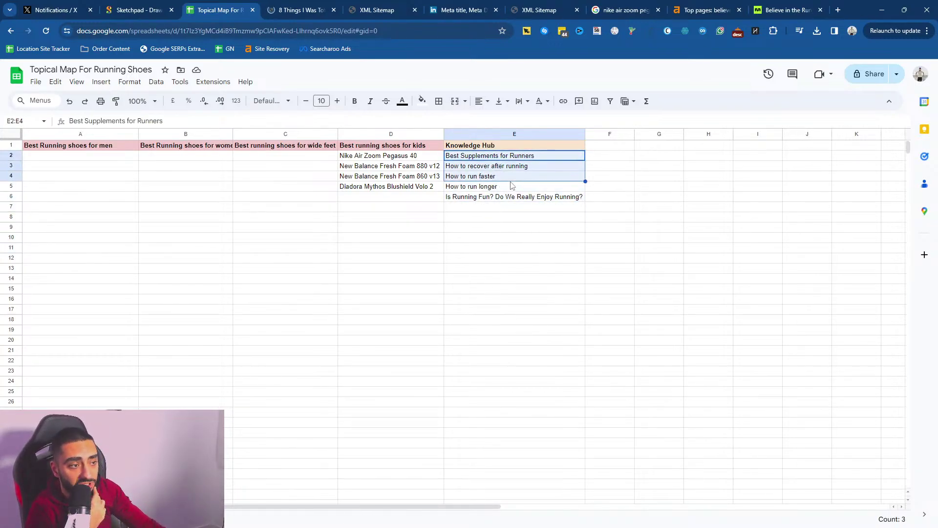
click(370, 147)
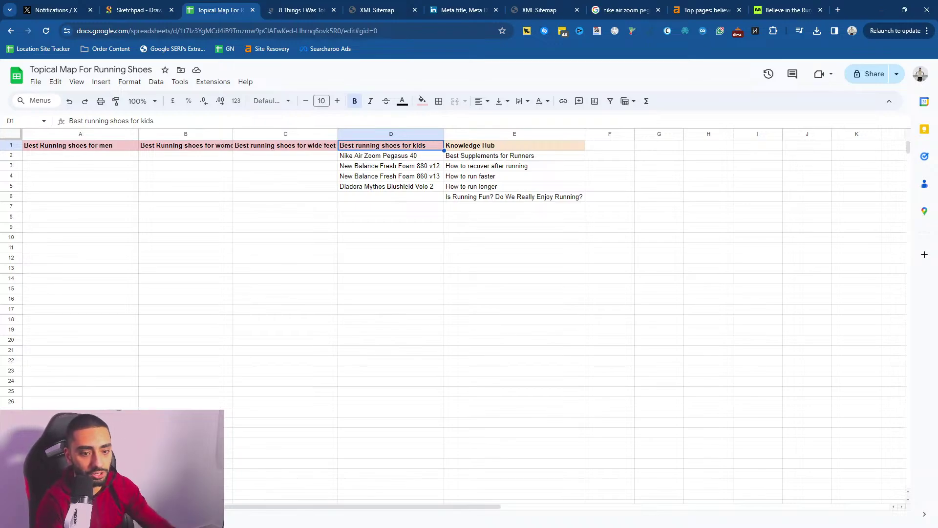
- Add a new blank sheet to the spreadsheet and rename it Topical Business
key(shift+F11)
drag(197, 520, 250, 518)
double_click(231, 521)
key(BackSpace)
text(Meta)
key(BackSpace)
key(BackSpace)
key(BackSpace)
key(BackSpace)
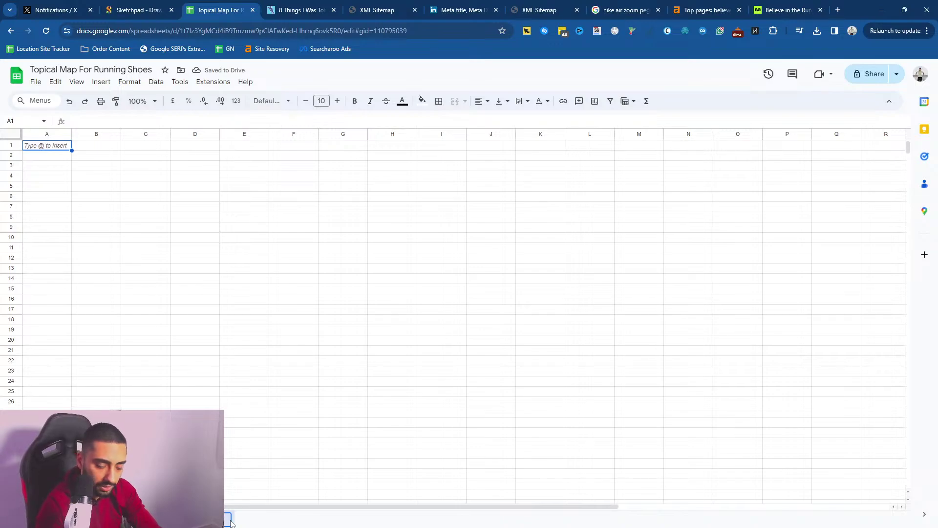
text(Topical Sh)
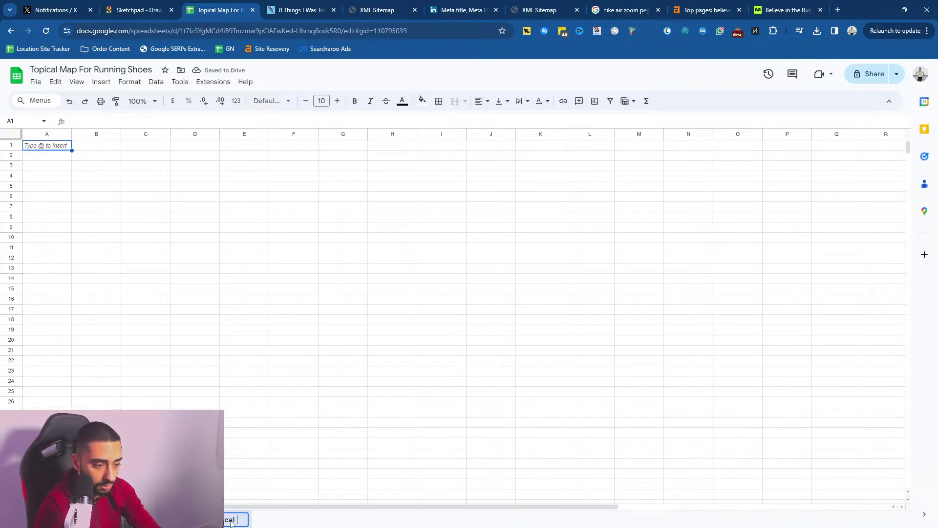
key(BackSpace)
key(BackSpace)
text(Business)
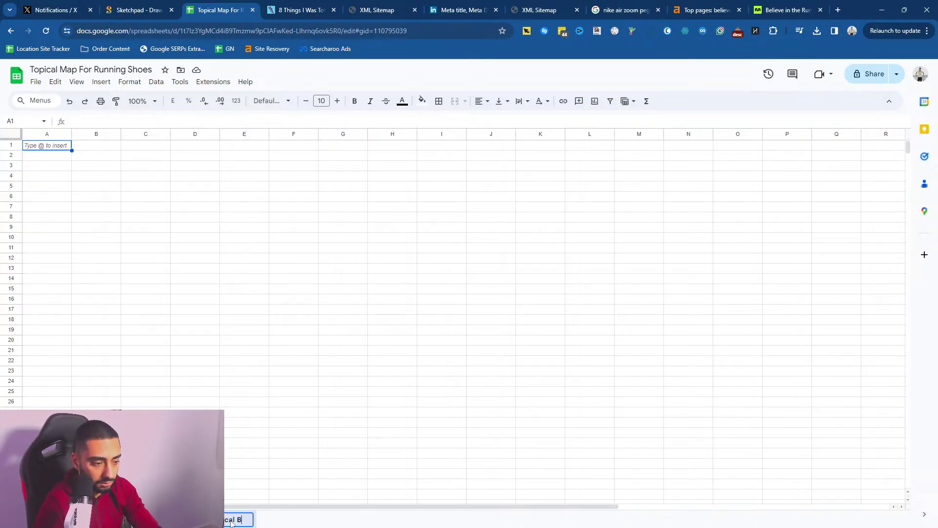
key(Return)
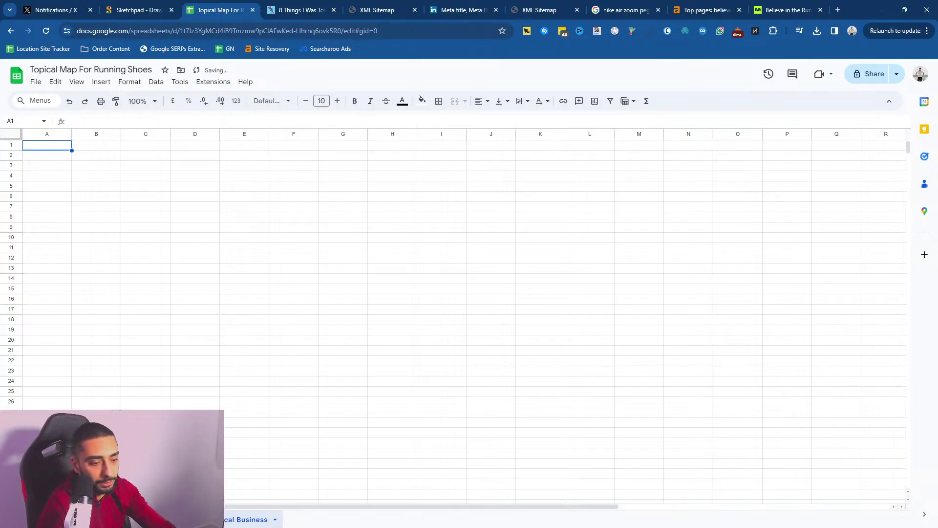
click(117, 520)
click(248, 518)
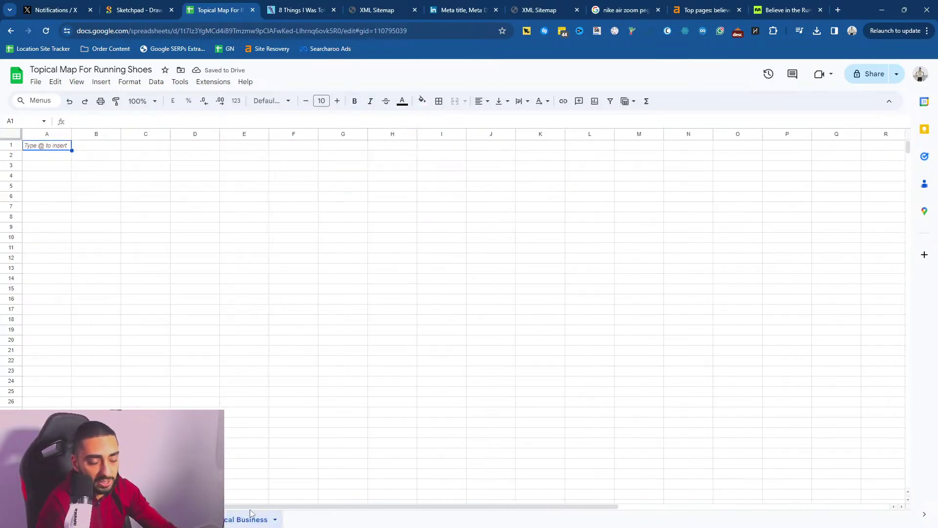
- Load google.com in the running article's tab and close the XML sitemap, LinkedIn and Nike search tabs
click(308, 10)
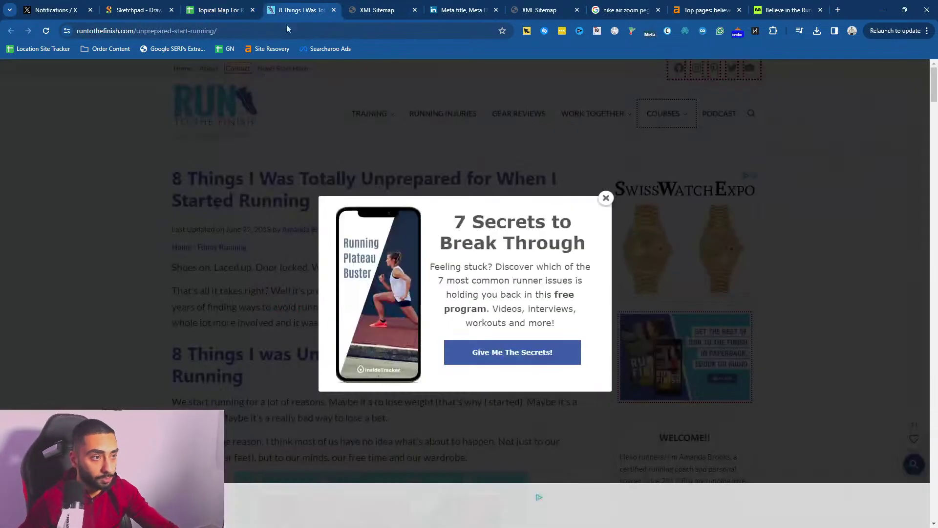
key(Escape)
click(217, 31)
text(google.com)
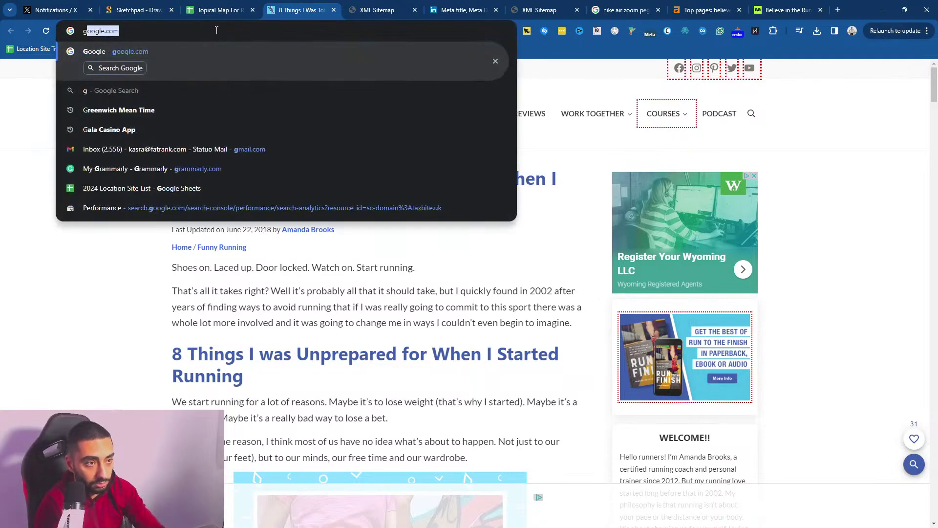
key(Return)
middle_click(377, 11)
middle_click(362, 13)
middle_click(365, 14)
middle_click(365, 14)
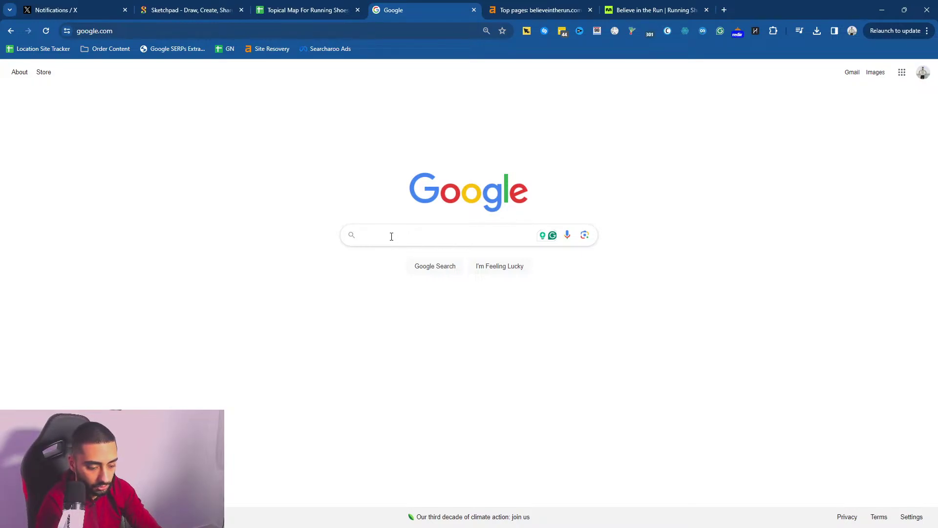
- Search Google for "divorce lawyers"
text(l)
key(BackSpace)
text(divorce lawyers)
key(Return)
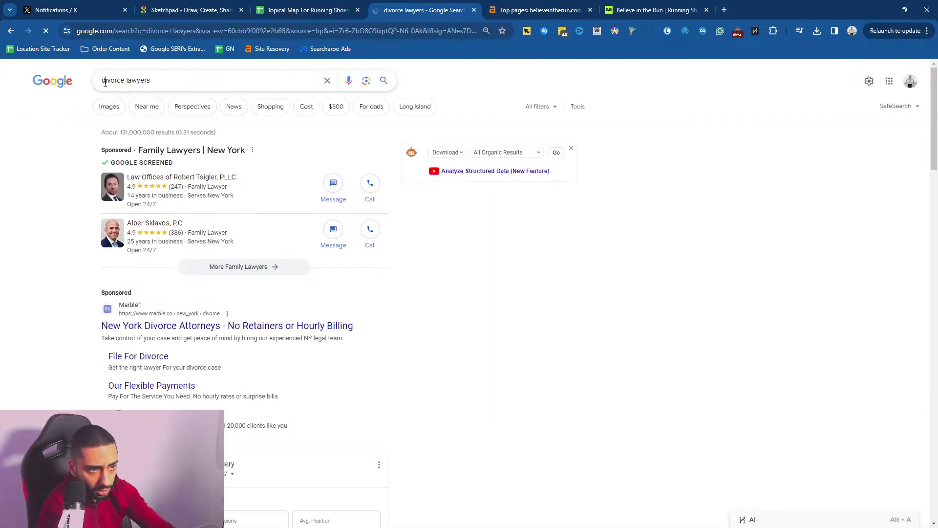
- Change the Google search to "family lawyers" and look through the results for a law firm site
double_click(105, 82)
text(family)
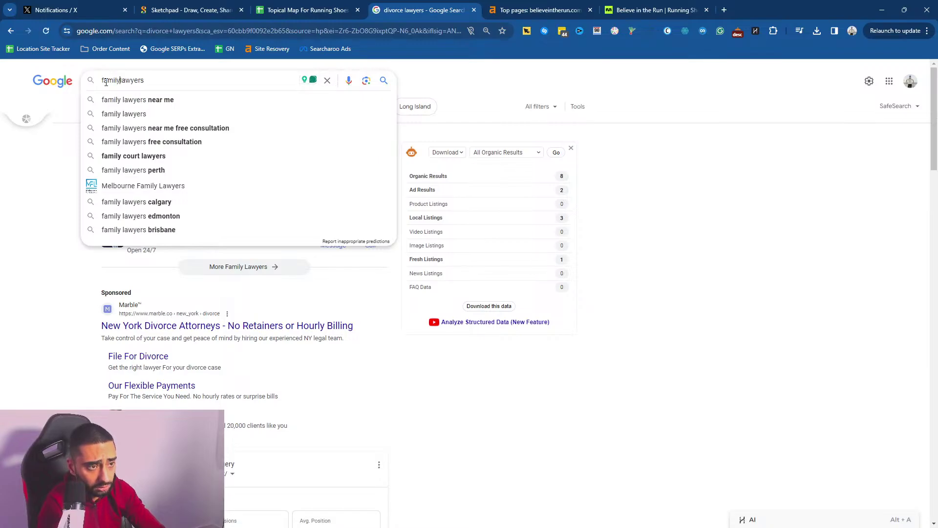
key(Return)
scroll(66, 244, down, 15)
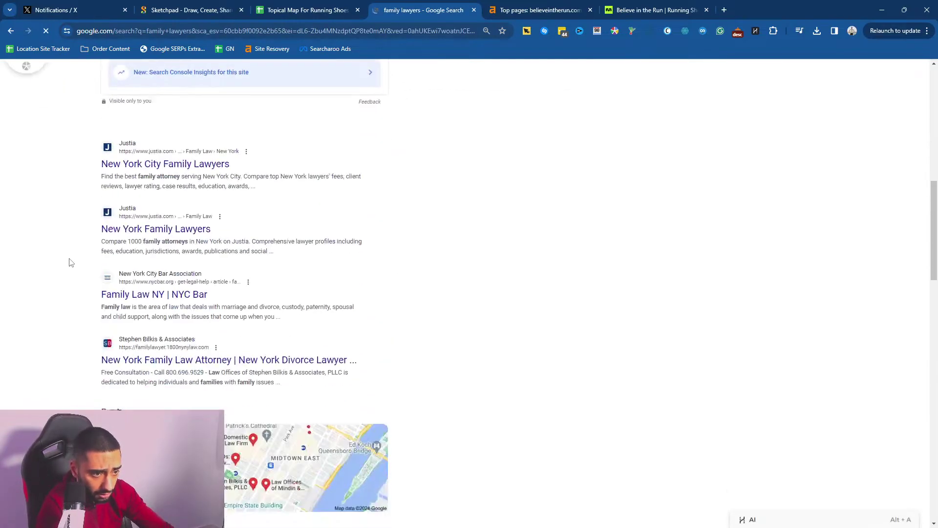
scroll(70, 263, down, 3)
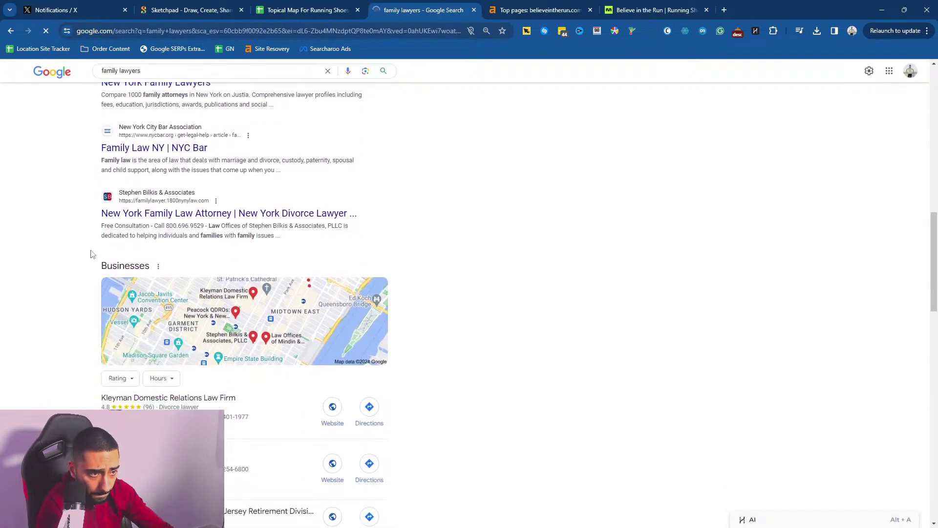
scroll(180, 216, down, 5)
scroll(180, 216, down, 15)
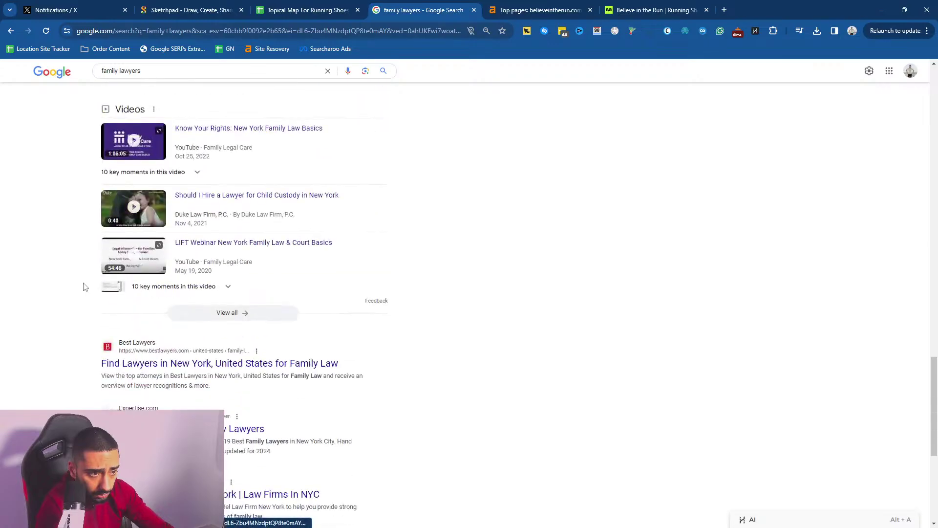
- Refine the Google search to "family lawyers uk" and look through the organic results
scroll(83, 289, up, 5)
click(189, 73)
text(uk)
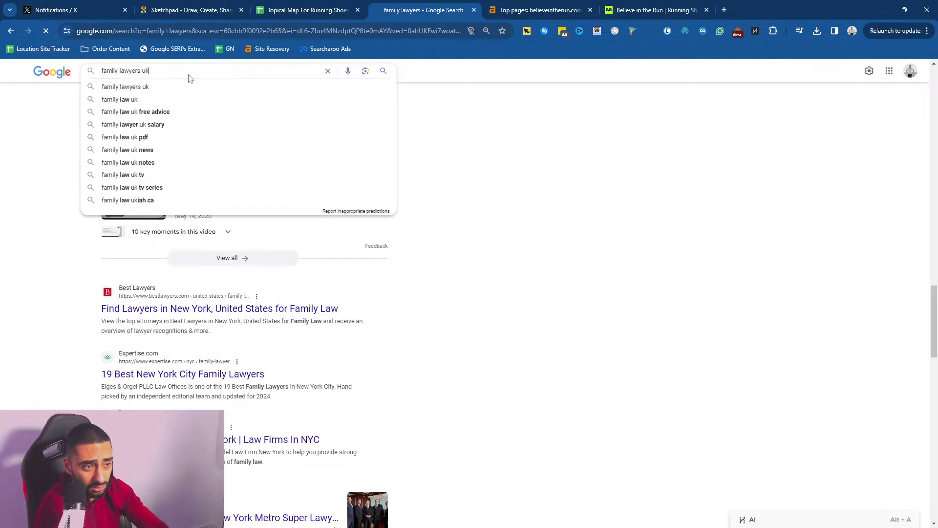
key(Return)
scroll(67, 225, down, 12)
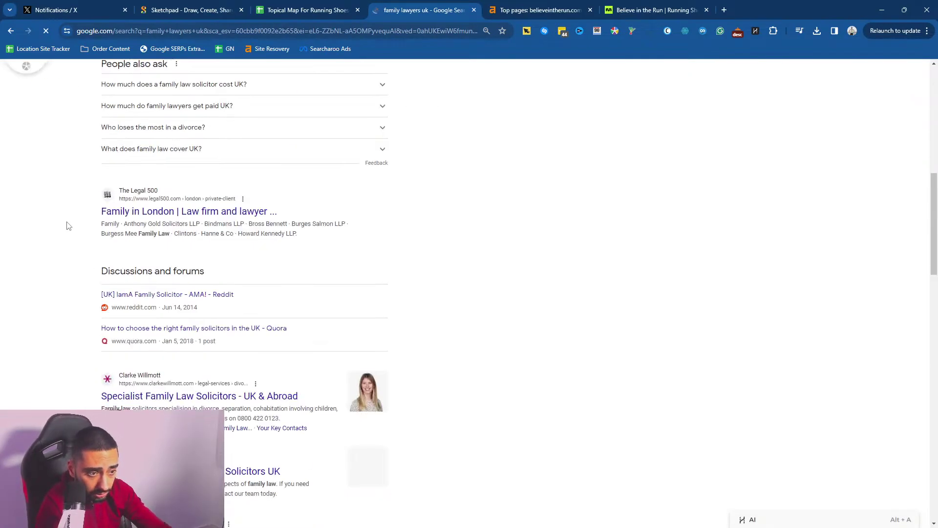
scroll(69, 230, down, 2)
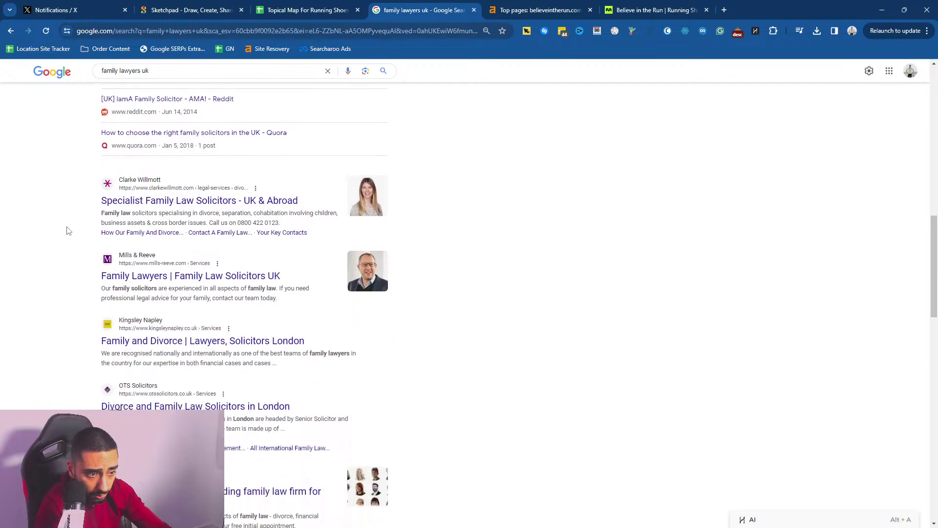
- Open the Mills & Reeve family lawyers result in a new tab and examine its family law services and expertise topics
middle_click(132, 276)
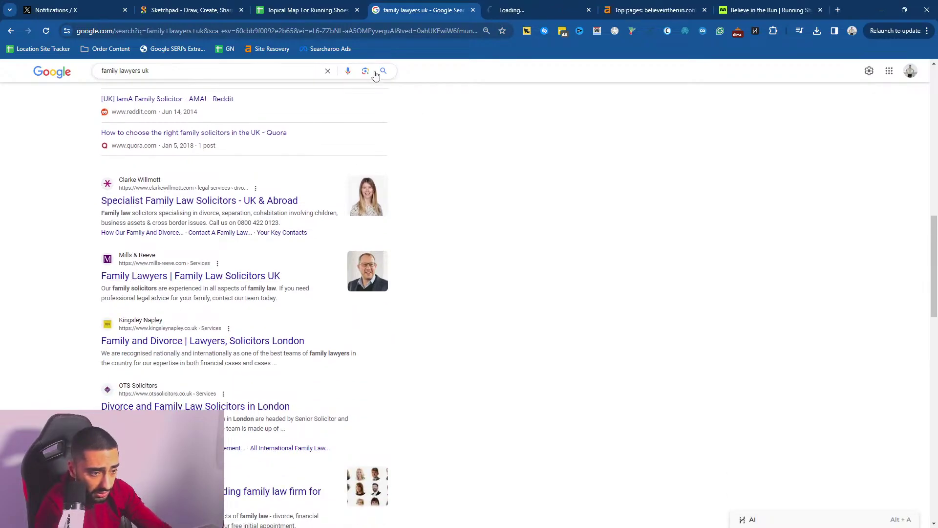
click(519, 5)
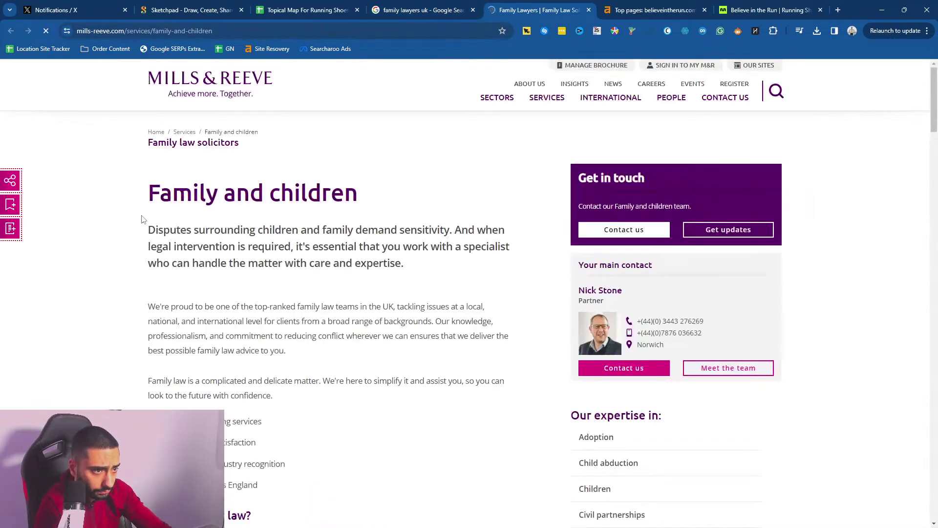
scroll(110, 201, down, 7)
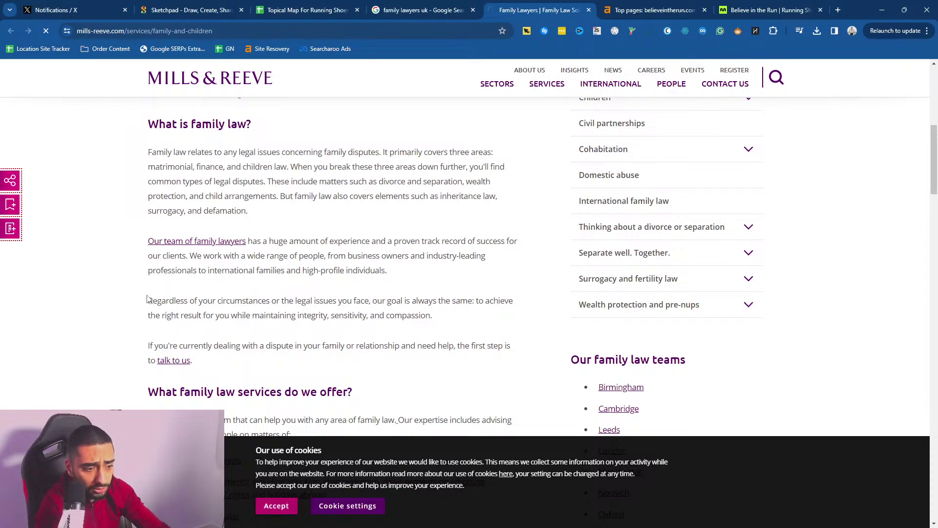
scroll(256, 375, down, 4)
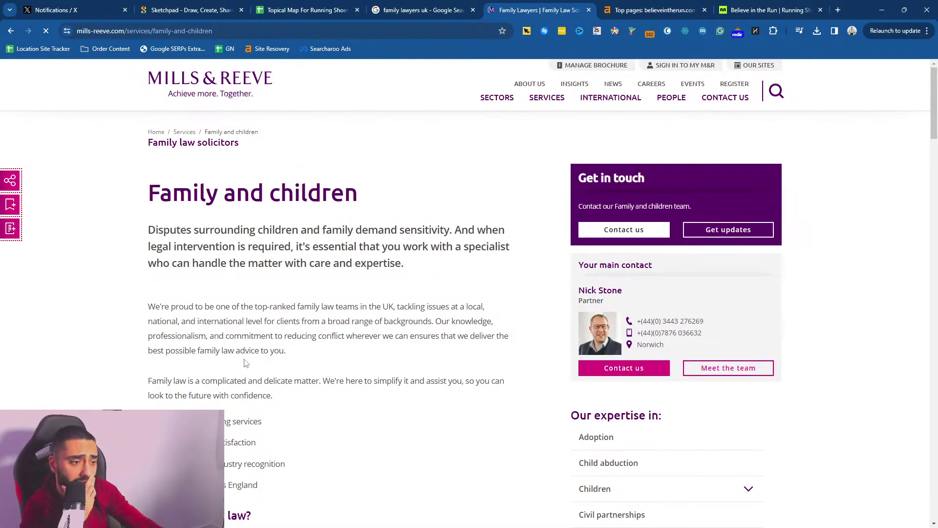
scroll(246, 363, down, 5)
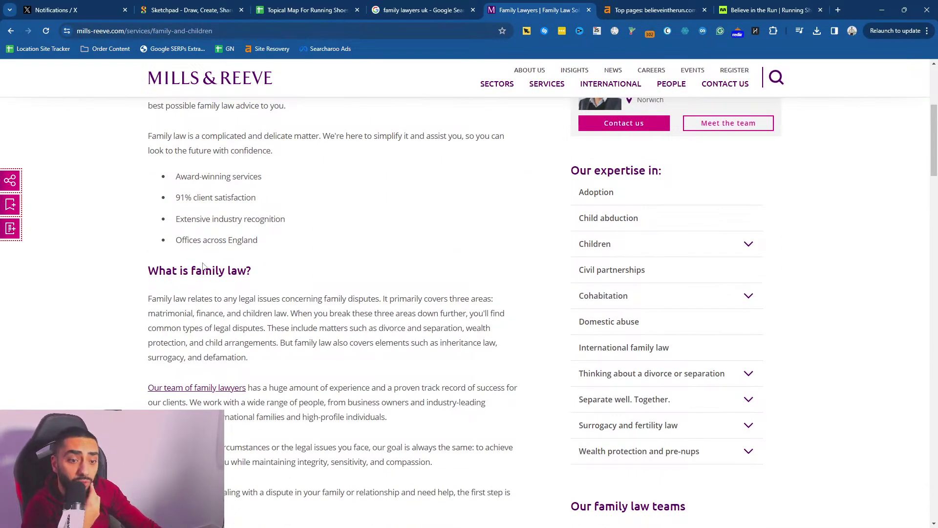
scroll(205, 265, down, 6)
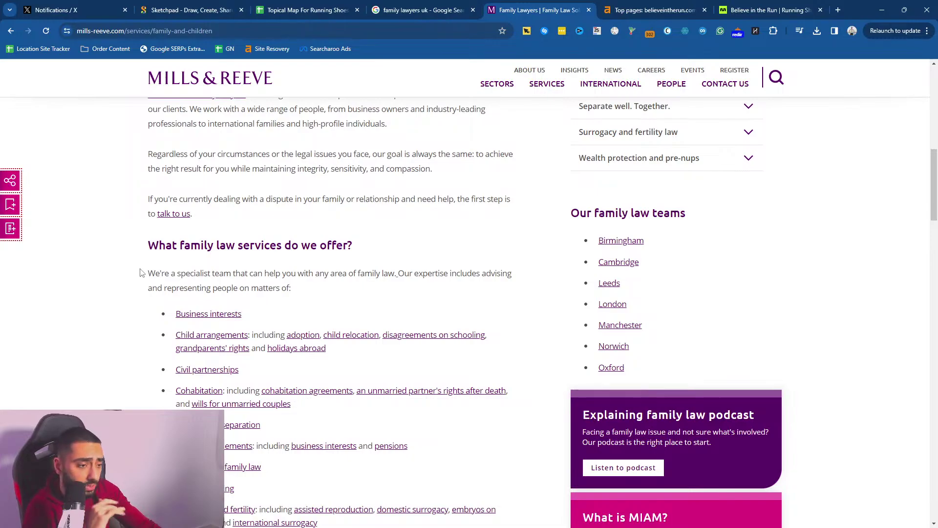
scroll(230, 270, down, 5)
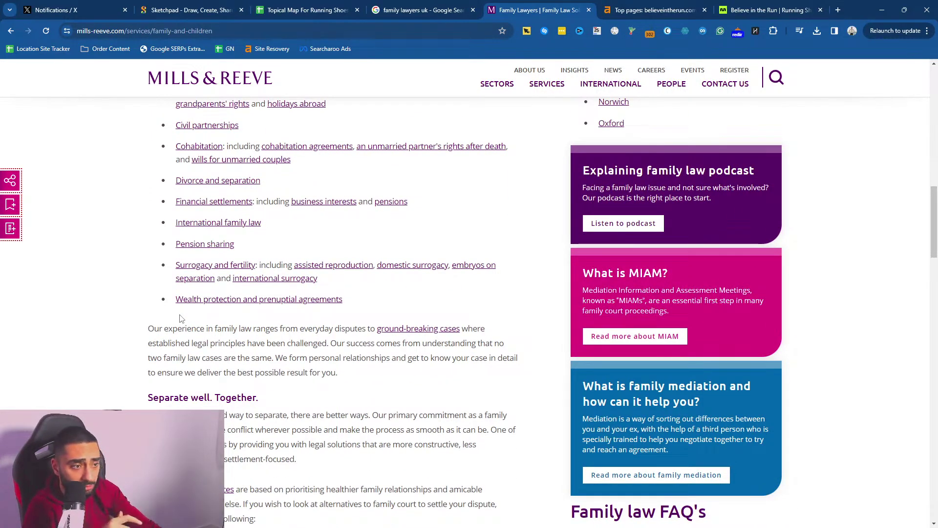
scroll(180, 318, up, 15)
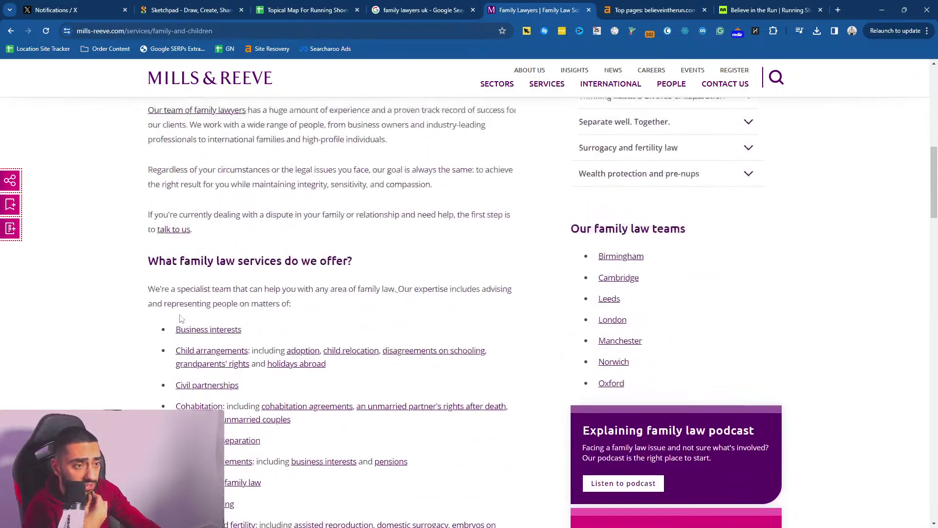
- Check the Mills & Reeve family page's address and look back over the "family lawyers uk" Google results
scroll(181, 316, up, 2)
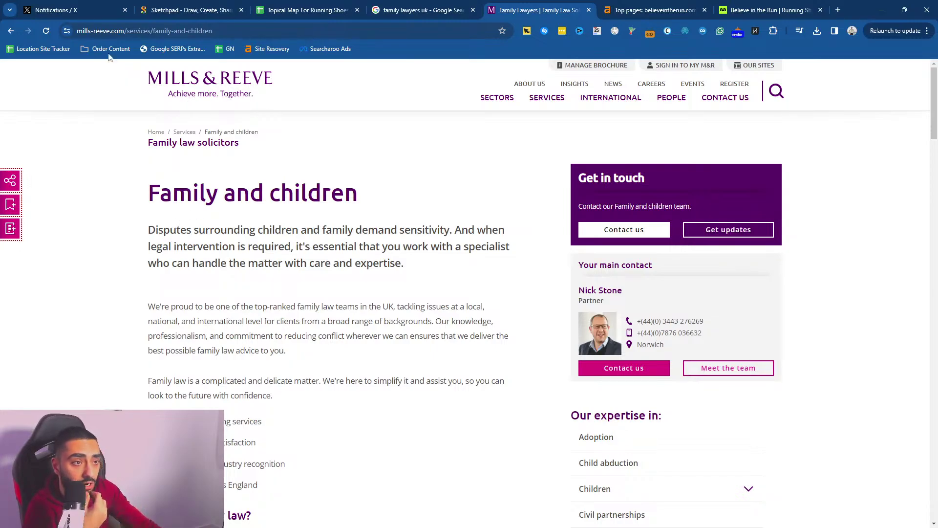
click(125, 34)
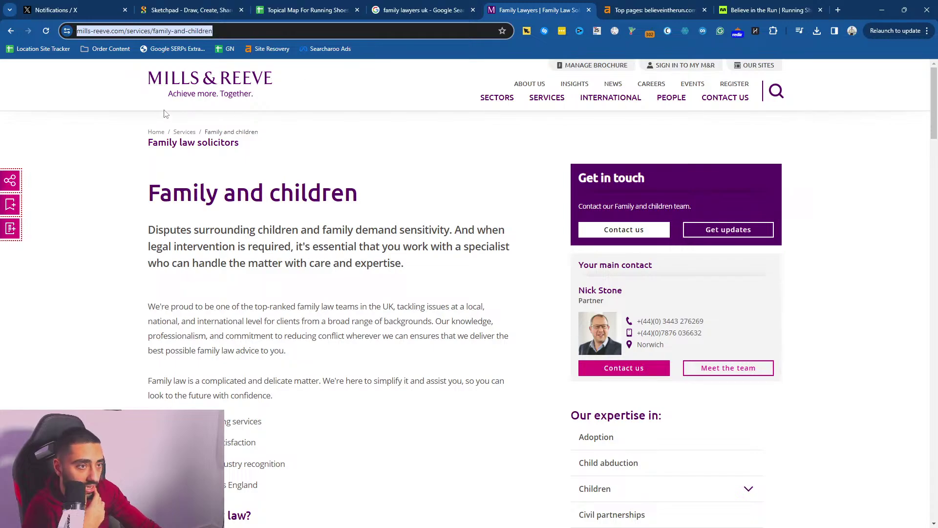
click(415, 8)
scroll(66, 200, up, 12)
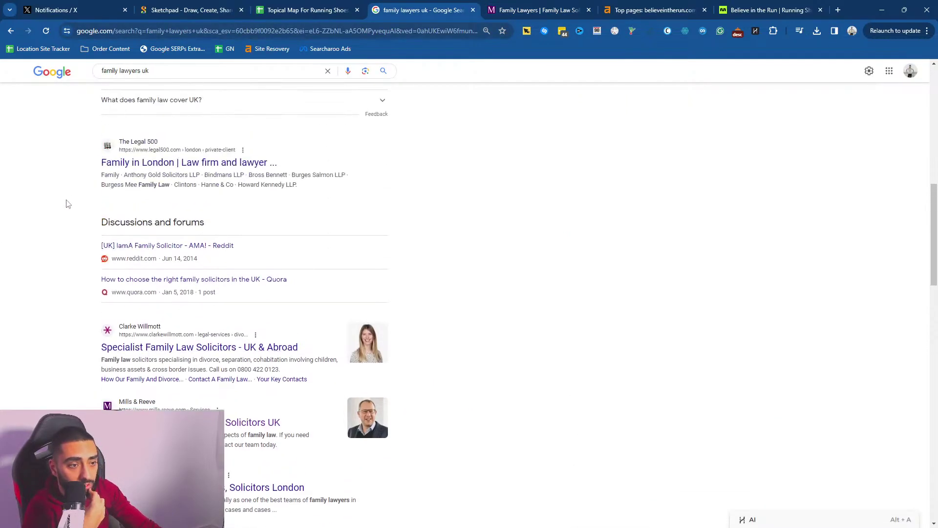
scroll(68, 193, up, 2)
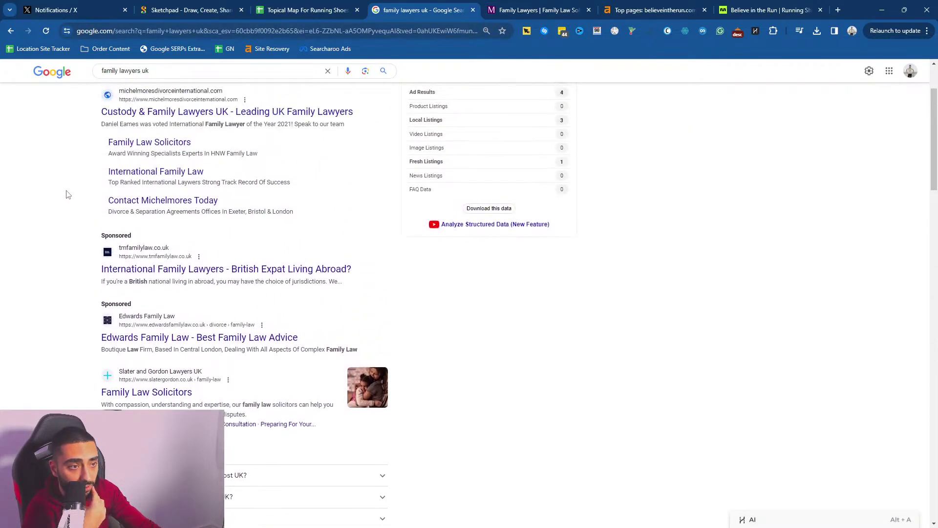
- Return to the Mills & Reeve family and children page and examine its family law definition, services list, expertise topics and separation options
click(538, 10)
scroll(148, 227, down, 14)
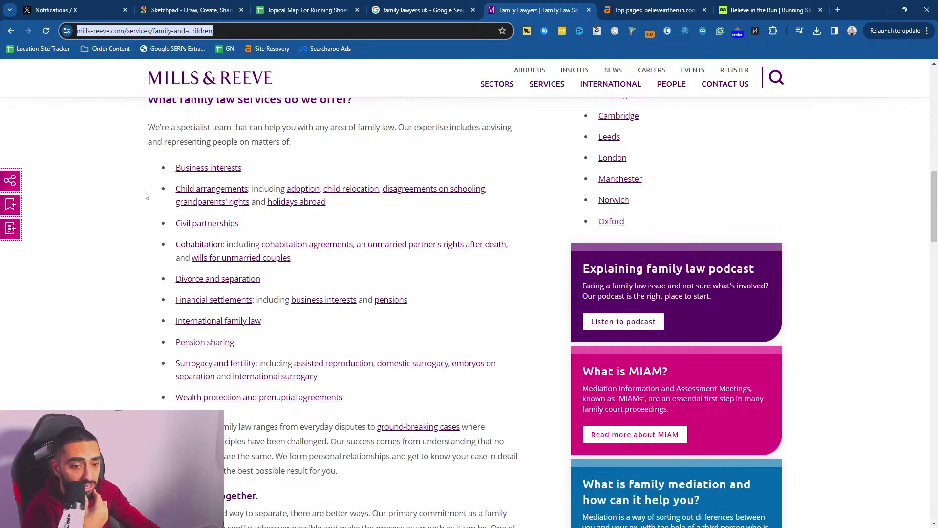
scroll(144, 198, up, 4)
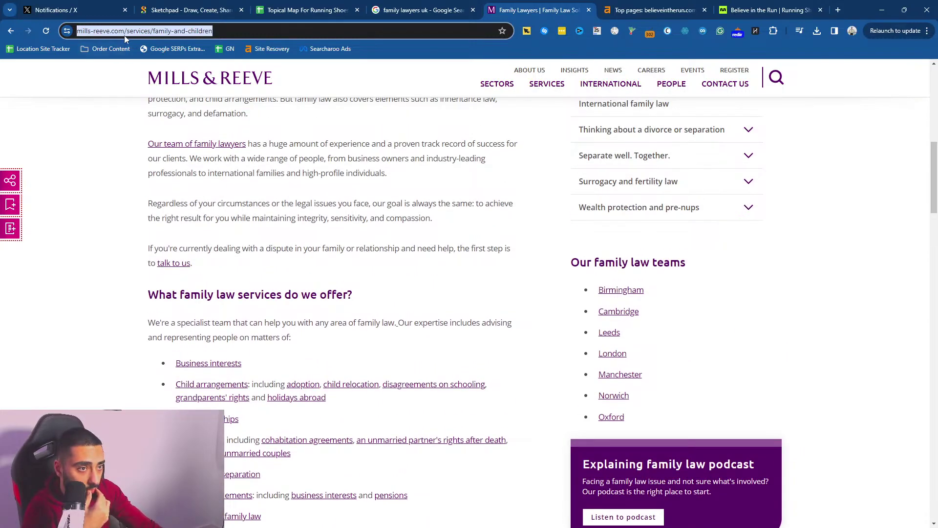
scroll(209, 147, up, 10)
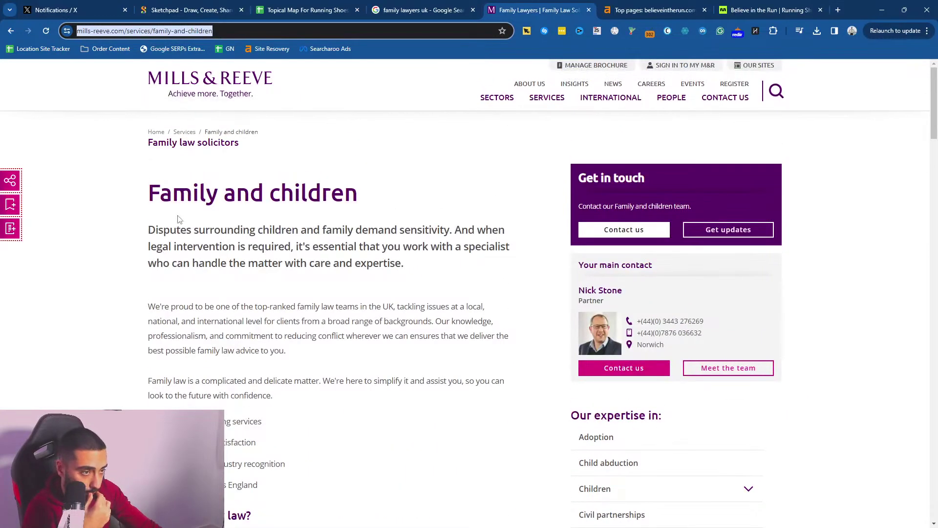
scroll(178, 219, down, 10)
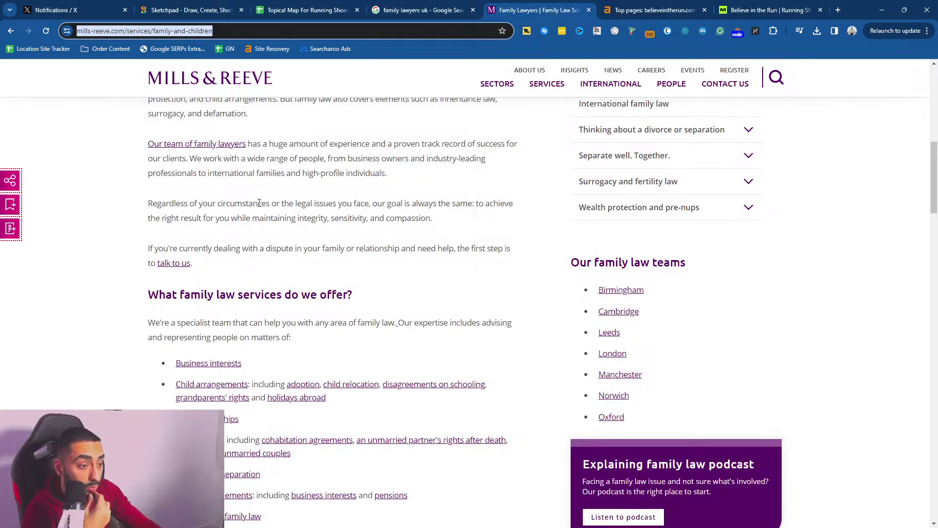
scroll(259, 205, down, 3)
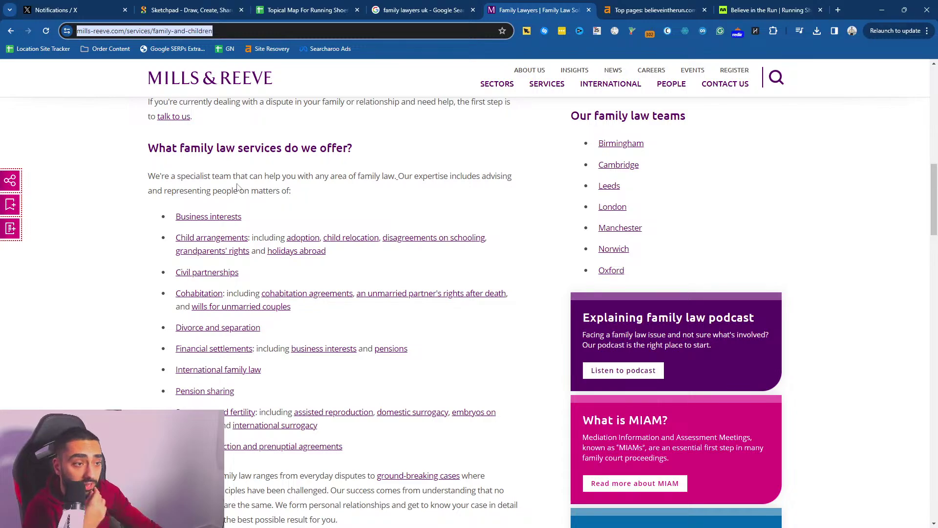
scroll(239, 187, up, 7)
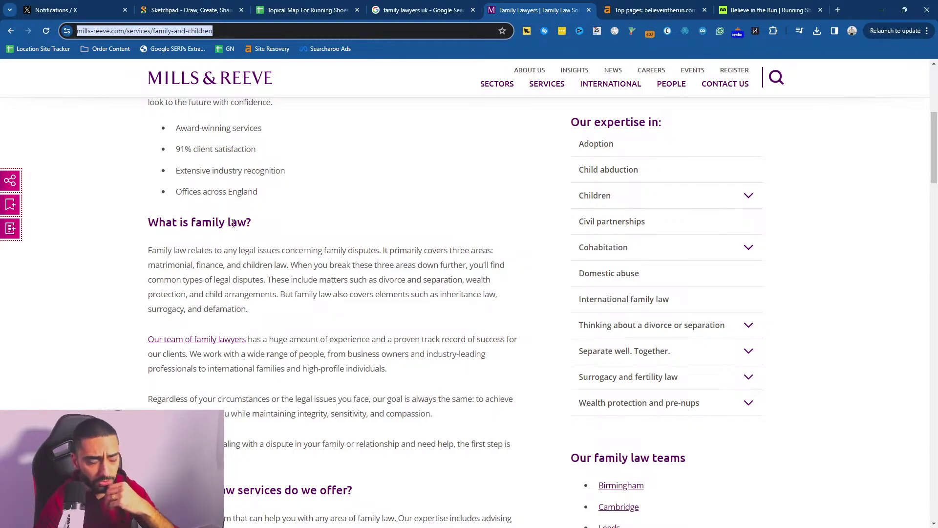
scroll(264, 228, down, 10)
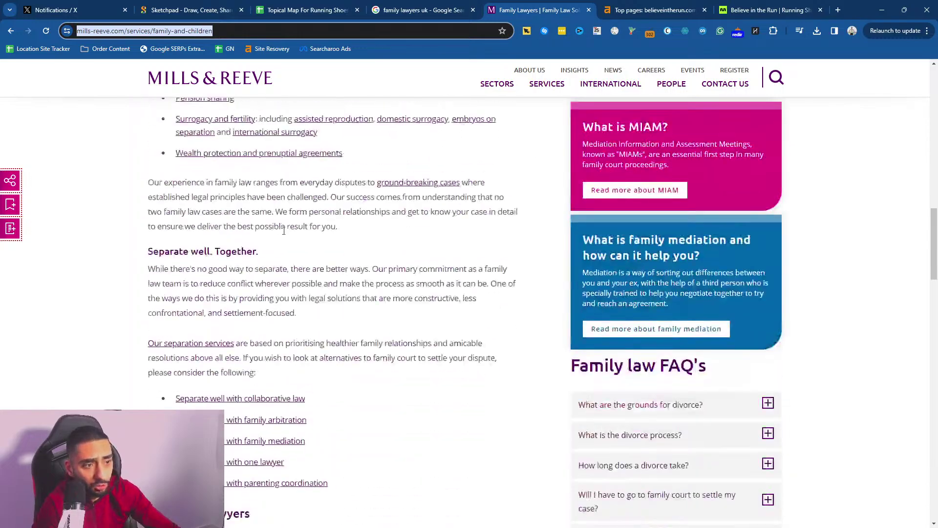
scroll(285, 231, up, 7)
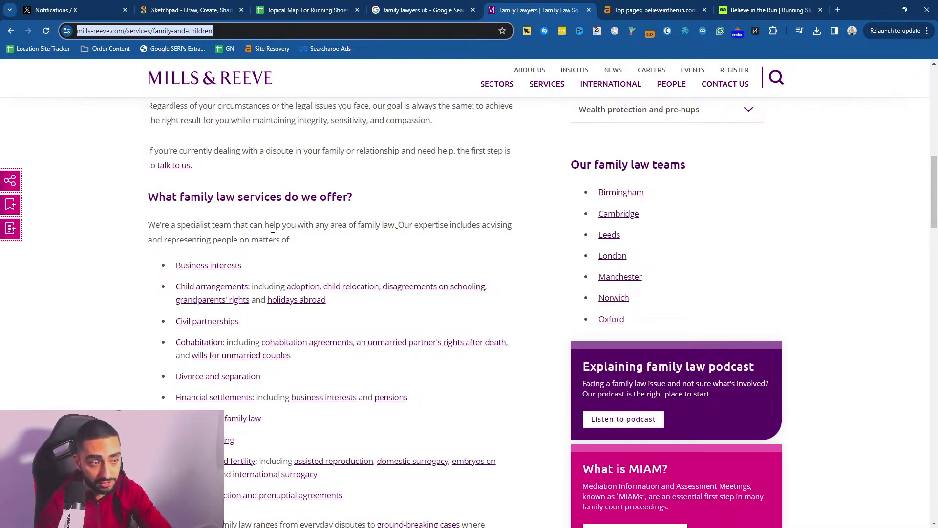
scroll(273, 229, up, 10)
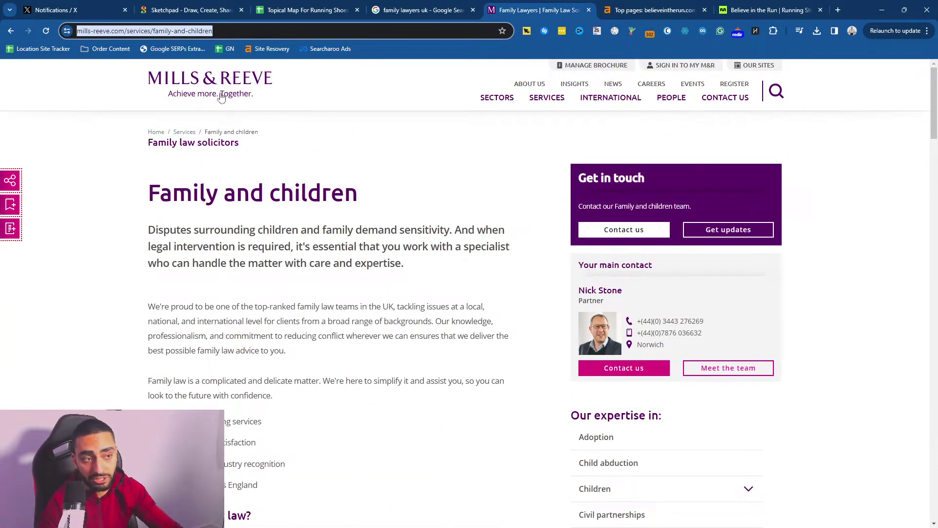
- Open the mills-reeve.com homepage in a separate tab, examine its content from header to footer, and close it to return to the family law page
text(mills-reeve.com)
key(alt+Return)
click(437, 8)
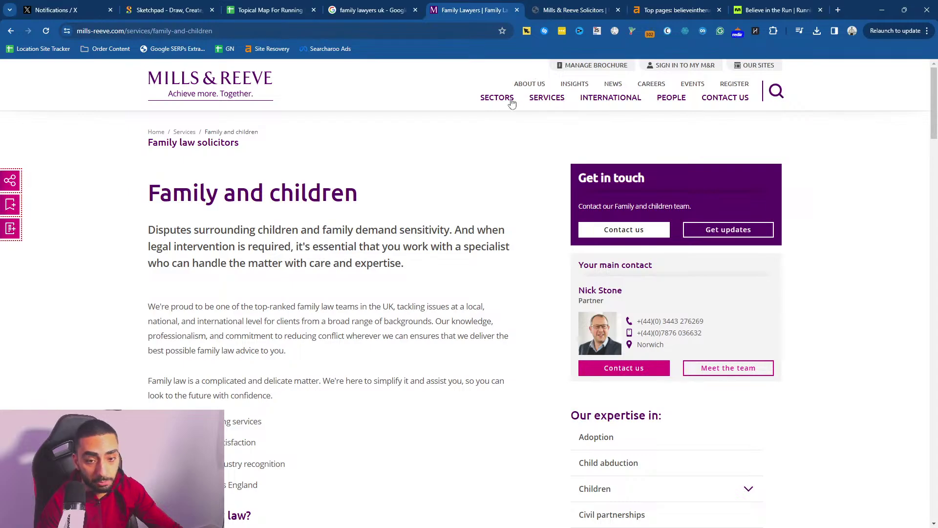
key(ctrl+Tab)
scroll(177, 312, down, 20)
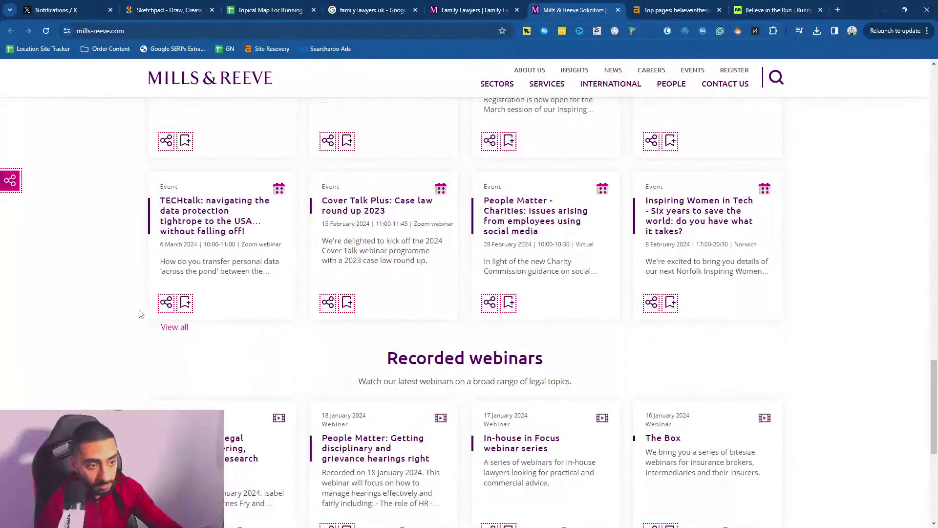
scroll(143, 314, down, 8)
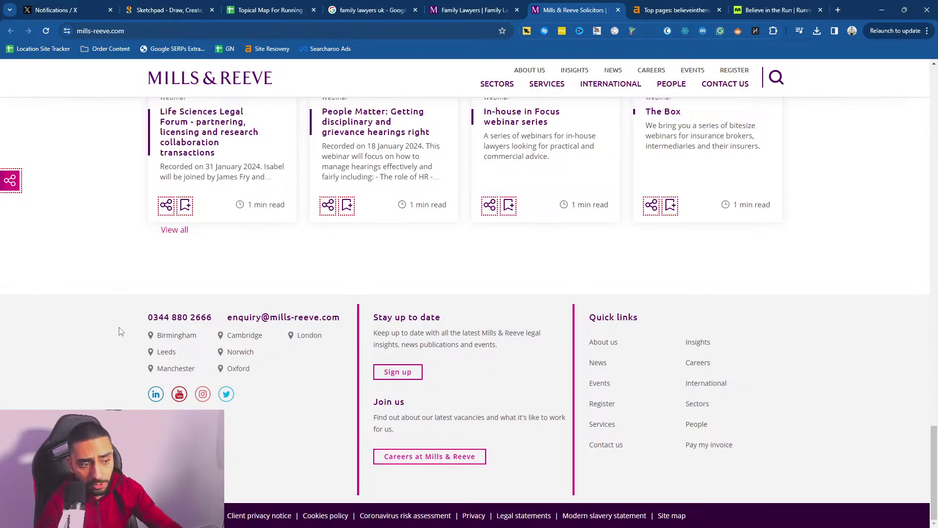
scroll(293, 259, up, 1)
scroll(300, 284, up, 18)
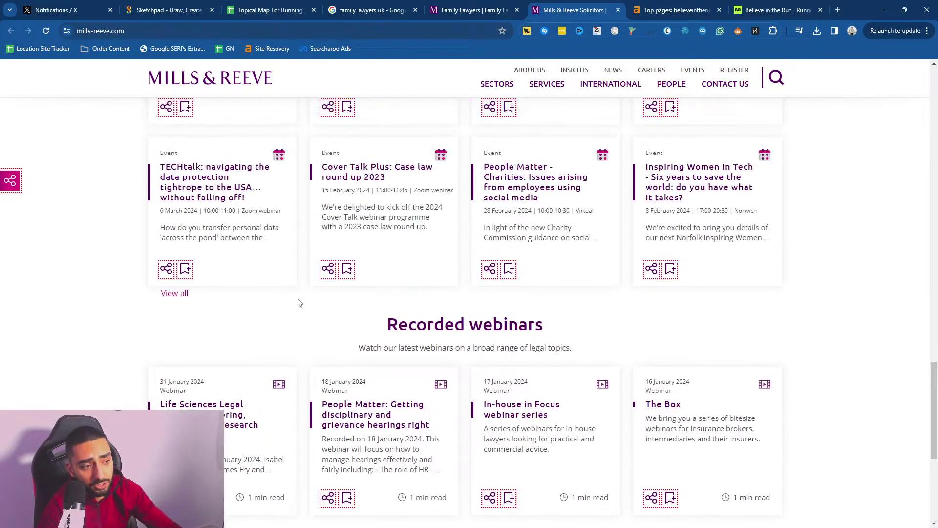
scroll(302, 315, up, 5)
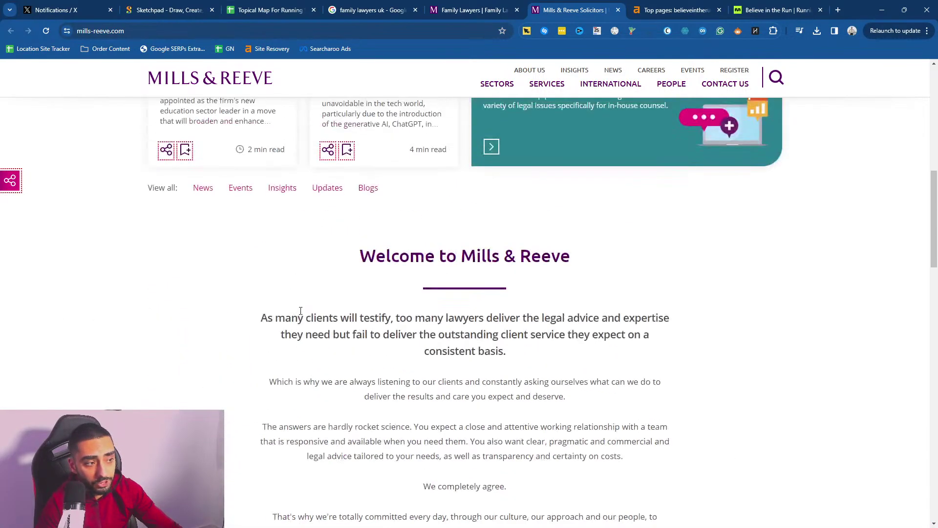
scroll(302, 312, up, 6)
scroll(302, 311, up, 4)
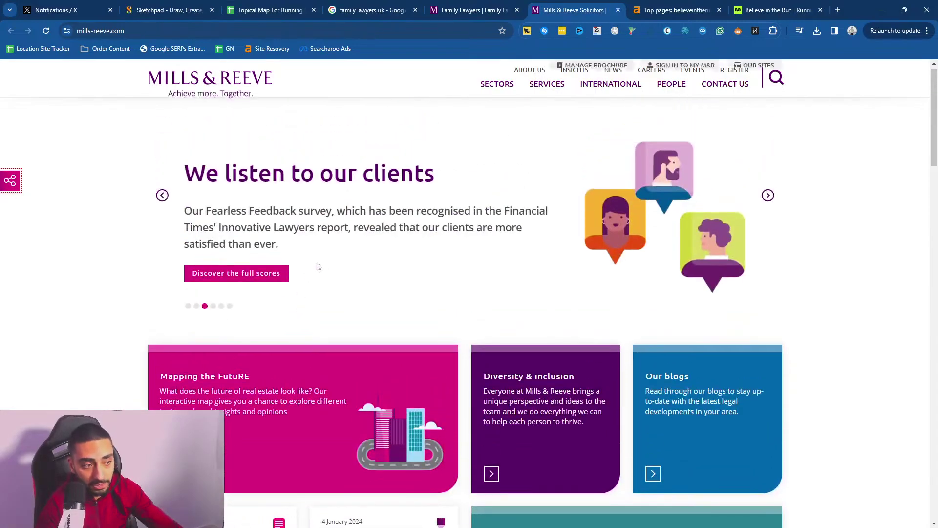
click(494, 9)
middle_click(567, 7)
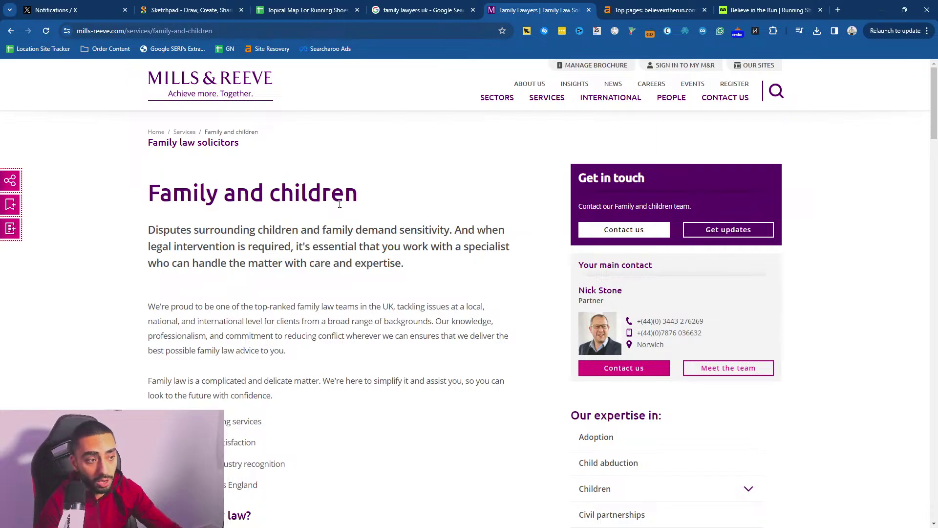
- Examine the Family and children page's heading, its explanation of family law and its list of linked family law services
drag(364, 197, 138, 188)
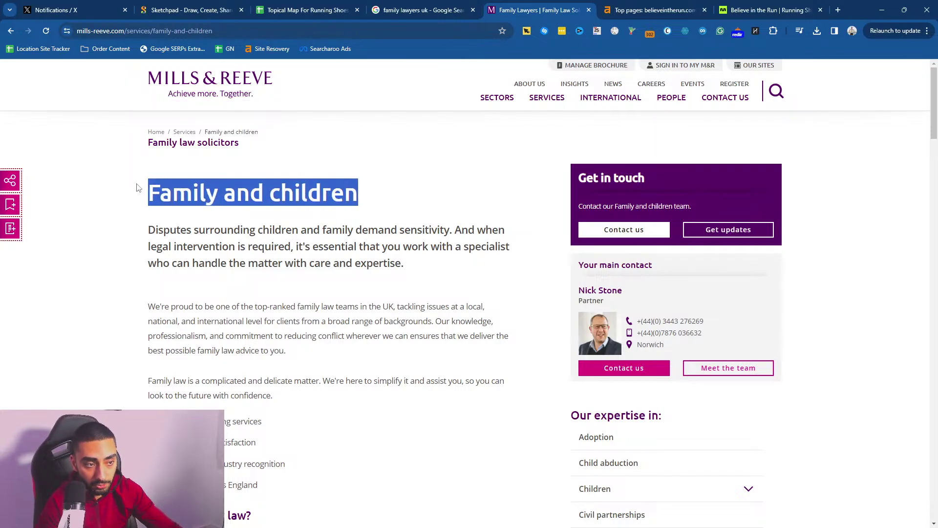
click(206, 215)
scroll(208, 220, down, 10)
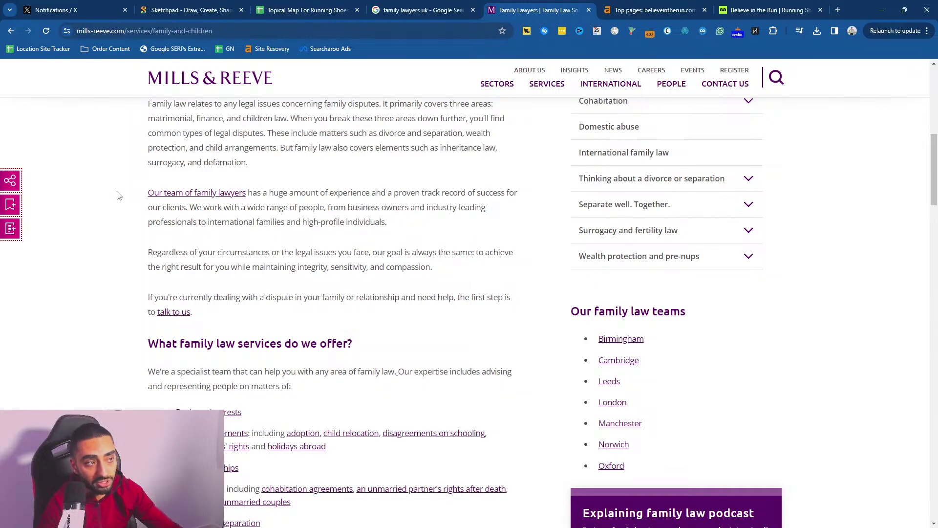
scroll(130, 204, down, 5)
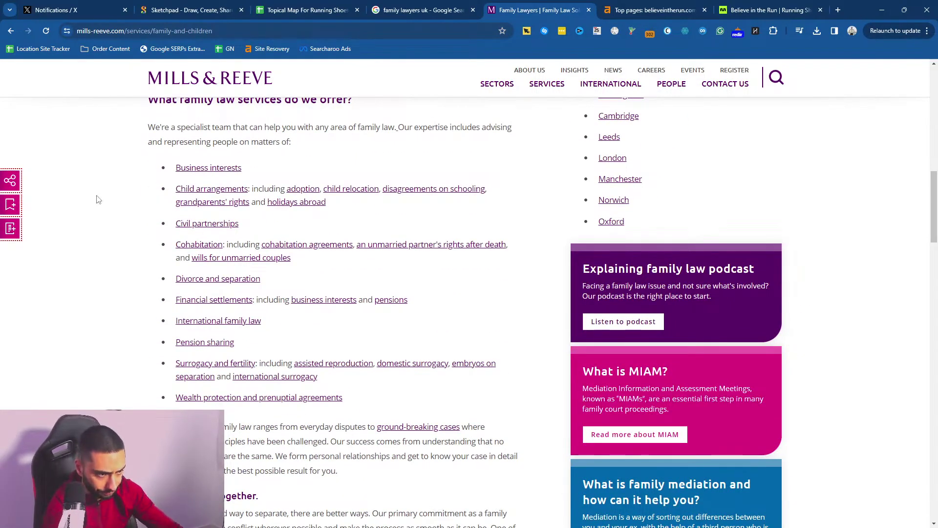
scroll(98, 196, down, 8)
scroll(90, 200, up, 9)
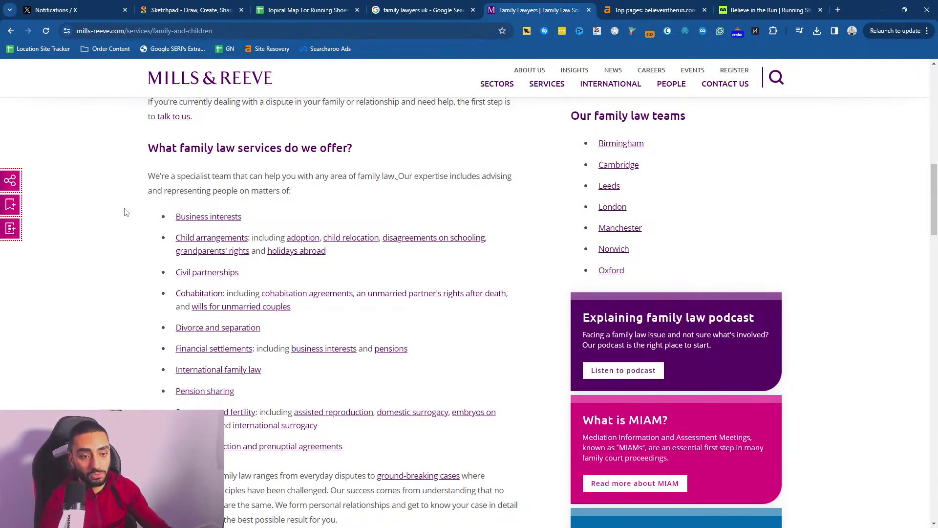
scroll(208, 181, up, 10)
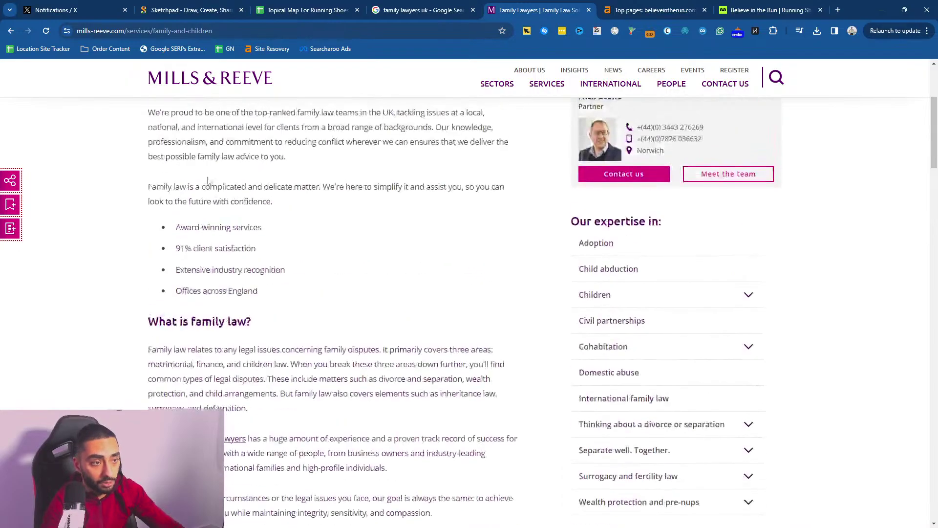
- Switch to the Topical Map For Running Shoes spreadsheet and place its browser tab directly beside the family law page's tab
click(424, 6)
drag(308, 7, 442, 8)
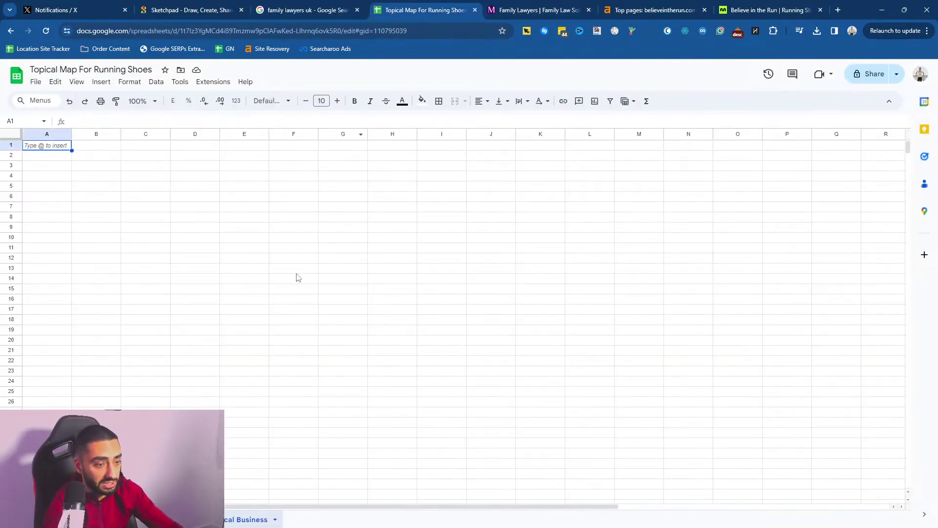
- Copy the "Best Running shoes for men" heading from the running shoes sheet into cell A1 of the Local Business sheet
click(132, 519)
click(73, 520)
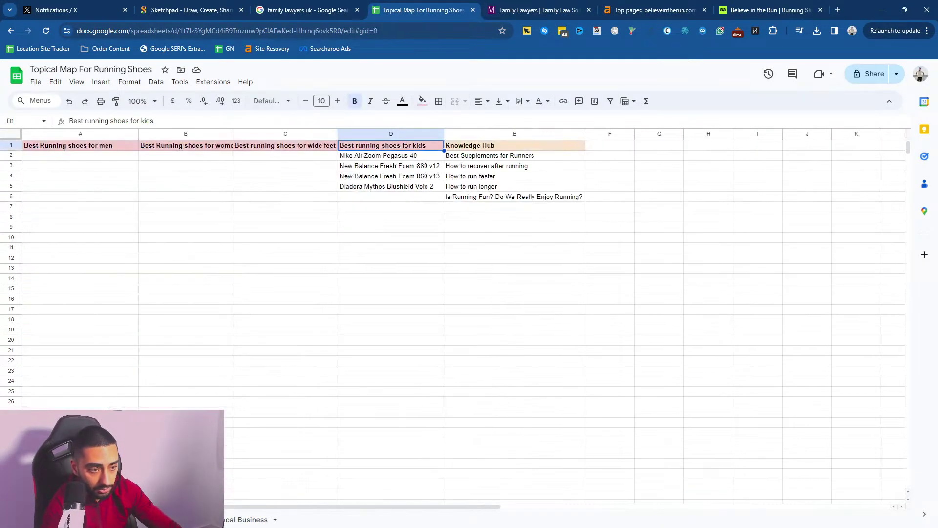
click(90, 148)
click(249, 520)
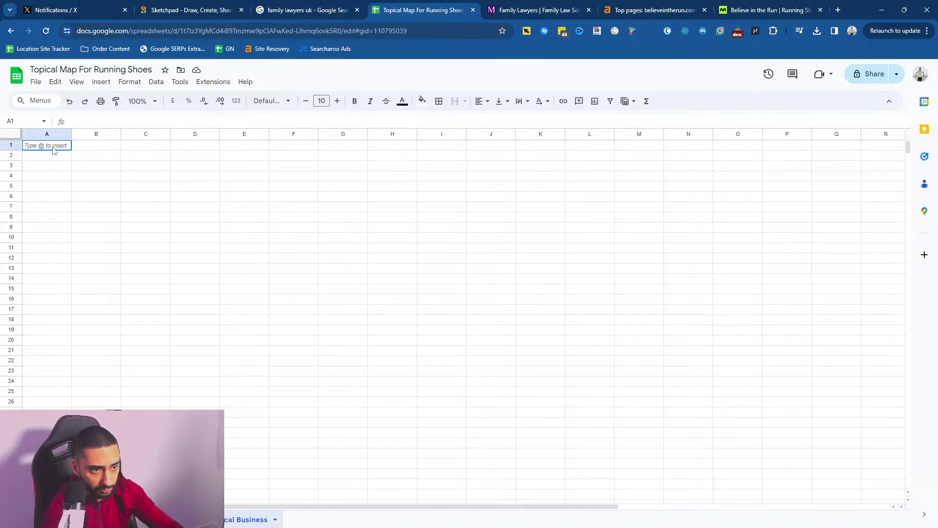
text(Best Running shoes for men)
click(61, 187)
- Replace the content of cell A1 on the Local Business sheet with "Family Law"
click(50, 147)
double_click(50, 149)
key(ctrl+a)
key(BackSpace)
text(Family Law)
key(Return)
- Fill the Family Law heading cell with light red and narrow column A to fit its text
click(50, 149)
click(423, 102)
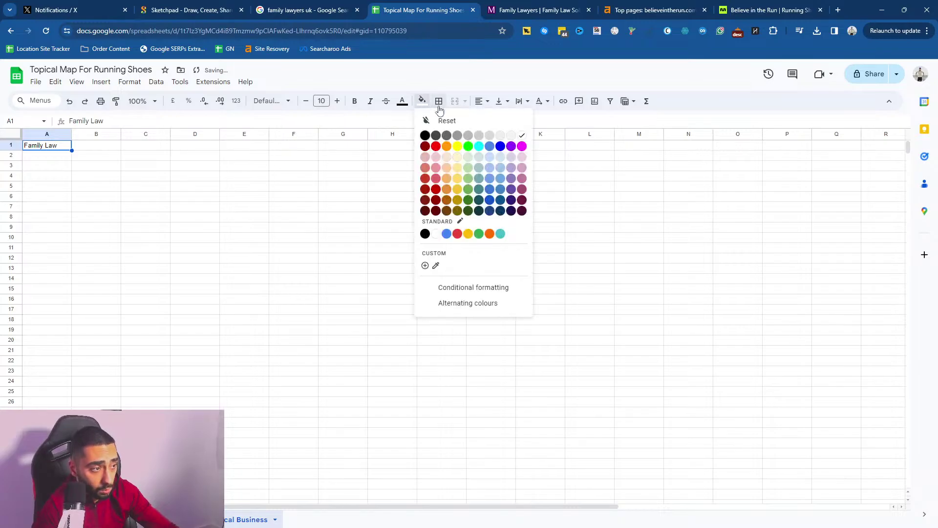
click(436, 157)
click(81, 175)
drag(70, 134, 67, 134)
click(115, 227)
click(45, 148)
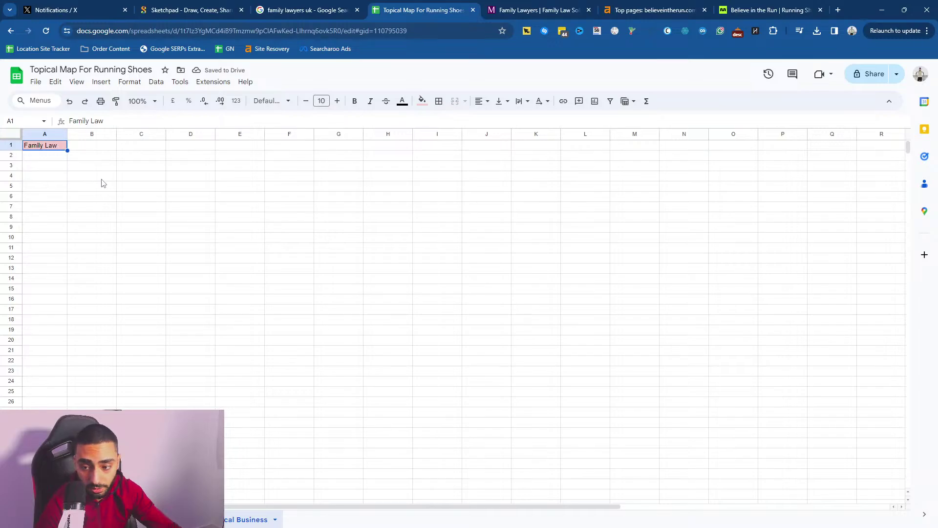
click(131, 185)
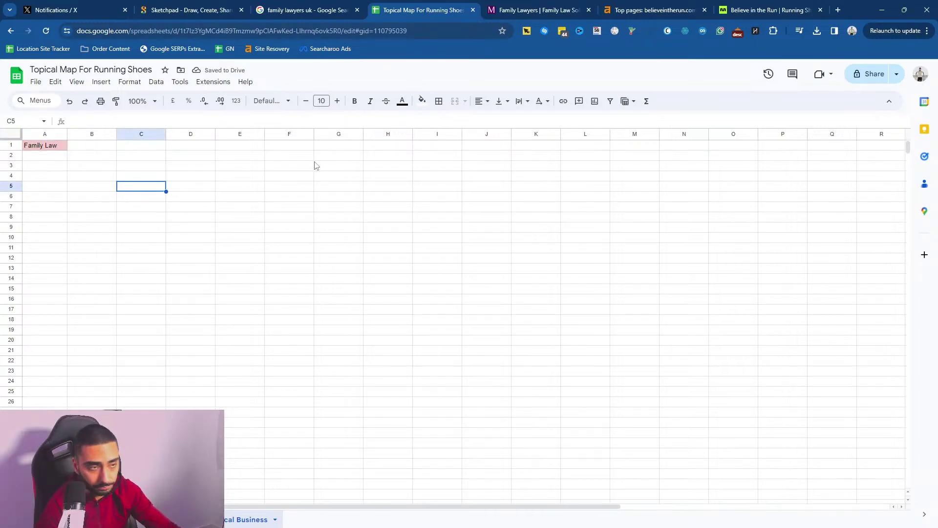
- Make the whole heading row 1 of the Local Business sheet bold
click(288, 9)
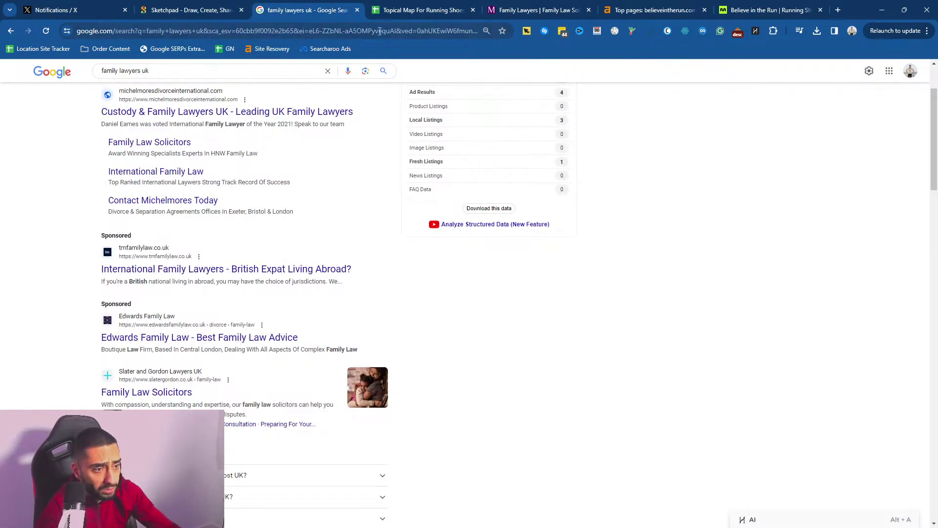
click(423, 9)
click(94, 152)
double_click(96, 146)
click(11, 145)
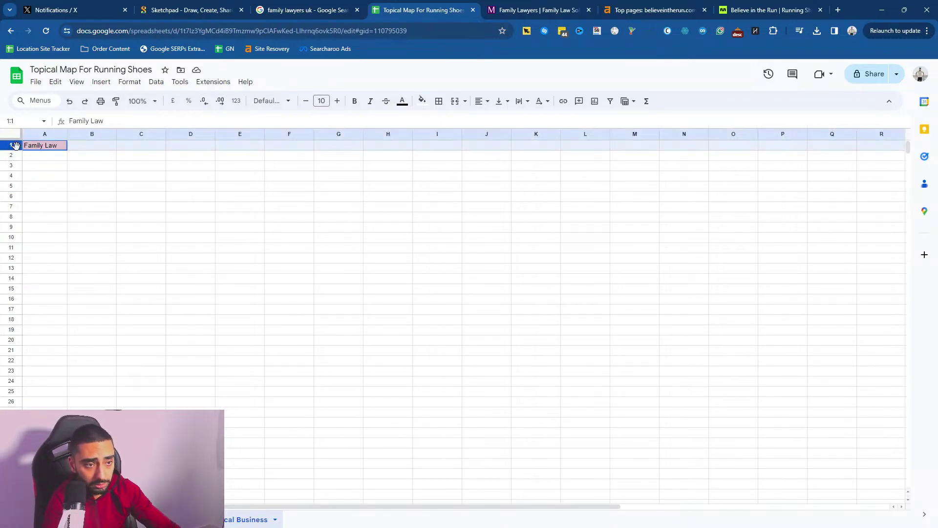
click(355, 102)
click(132, 195)
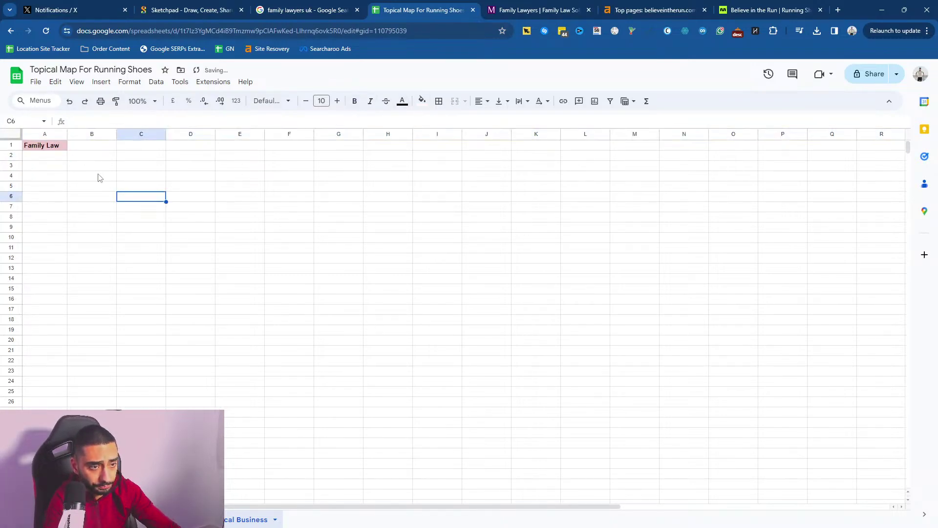
- Enter the heading "Knowledge Hub" in cell B1 beside Family Law
double_click(79, 147)
text(Knowledge)
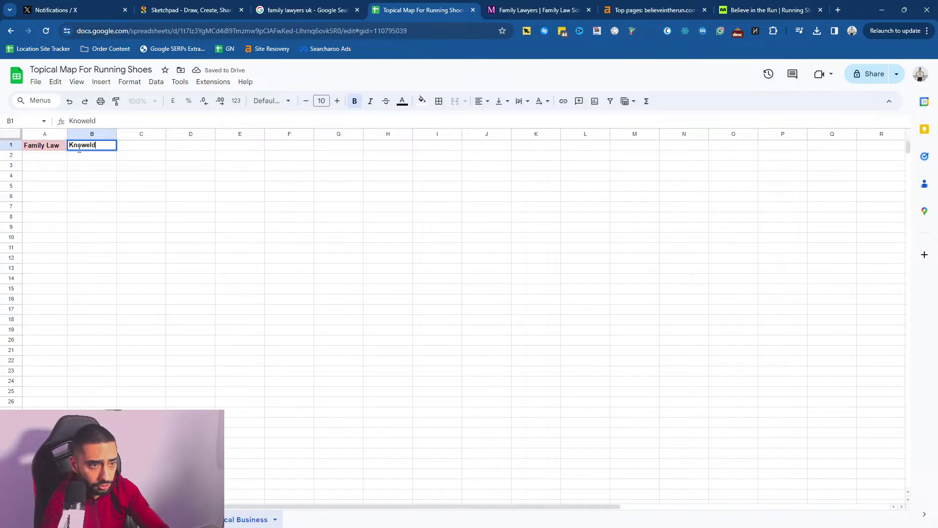
key(BackSpace)
key(BackSpace)
key(BackSpace)
key(BackSpace)
key(BackSpace)
text(ledge Hub)
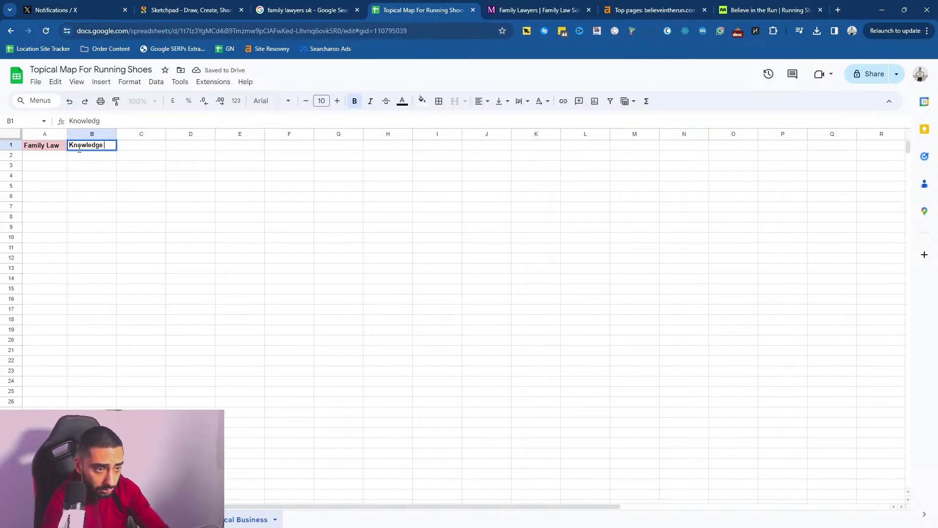
key(Return)
key(Up)
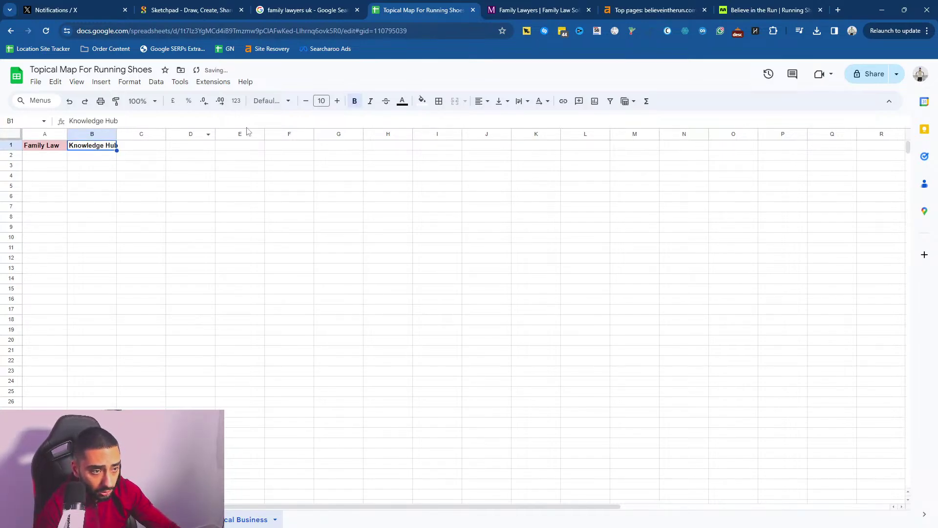
- Fill the Knowledge Hub heading cell with light yellow and widen column B to about three times its width
click(422, 101)
click(458, 157)
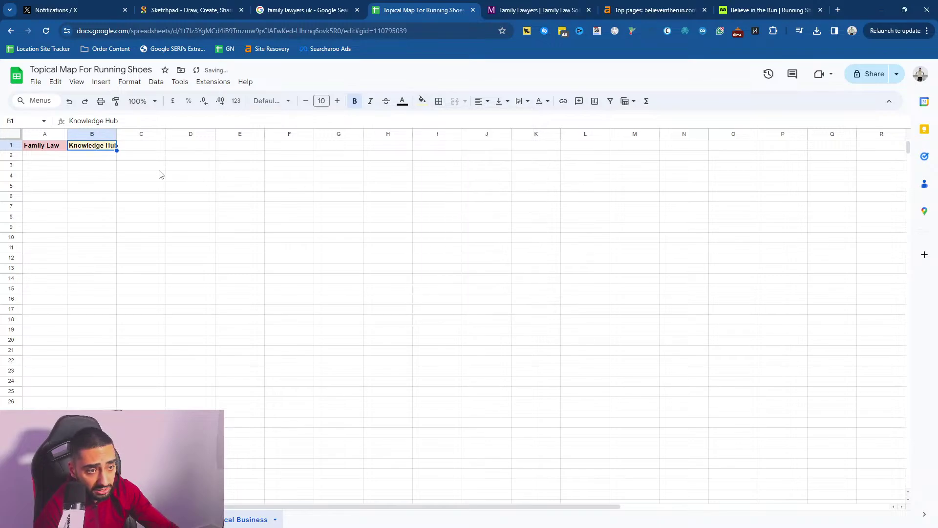
key(Down)
drag(117, 133, 212, 133)
click(149, 166)
- Review the informational topics under Knowledge Hub on the running shoes sheet as a model, and return to the Local Business sheet
drag(117, 156, 124, 285)
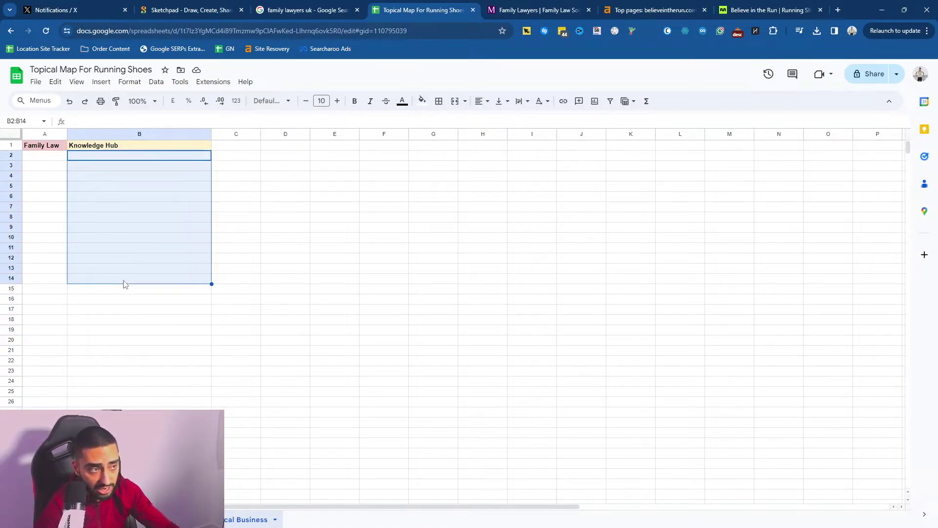
click(355, 247)
click(88, 158)
click(176, 520)
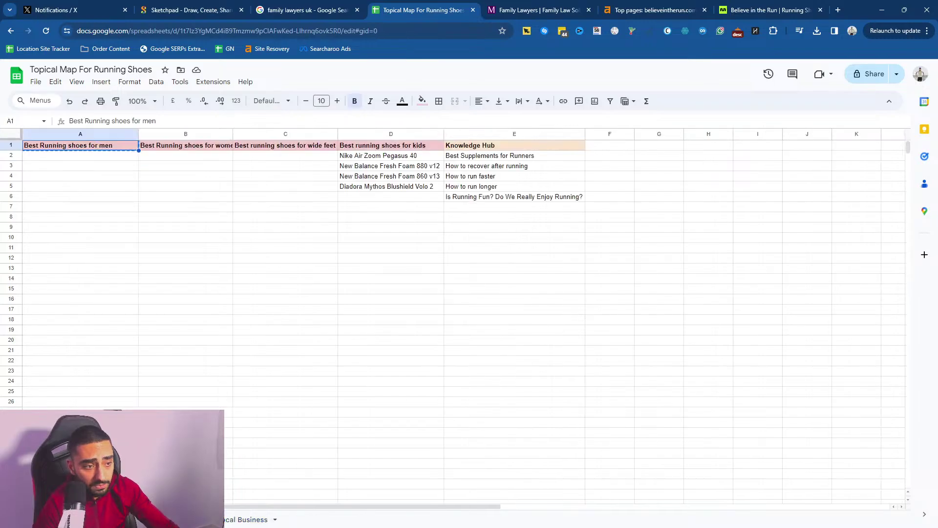
drag(508, 156, 475, 195)
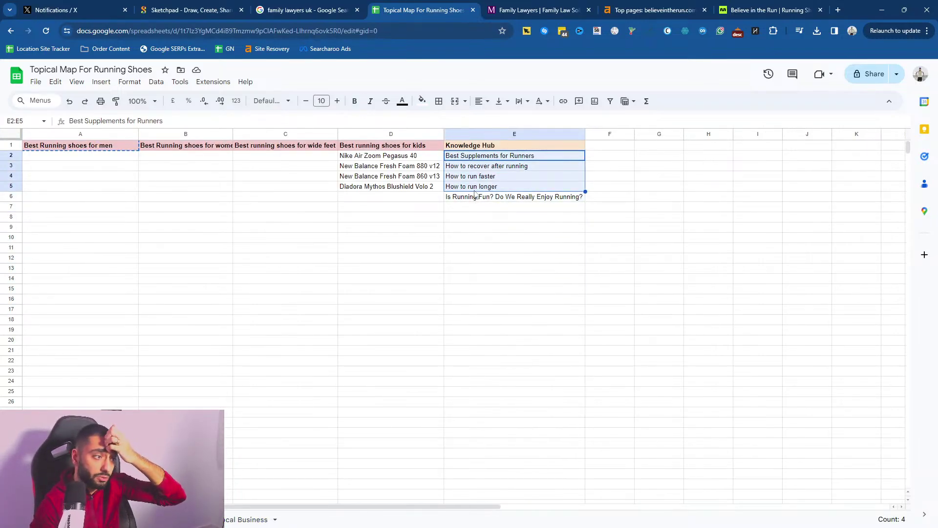
click(481, 177)
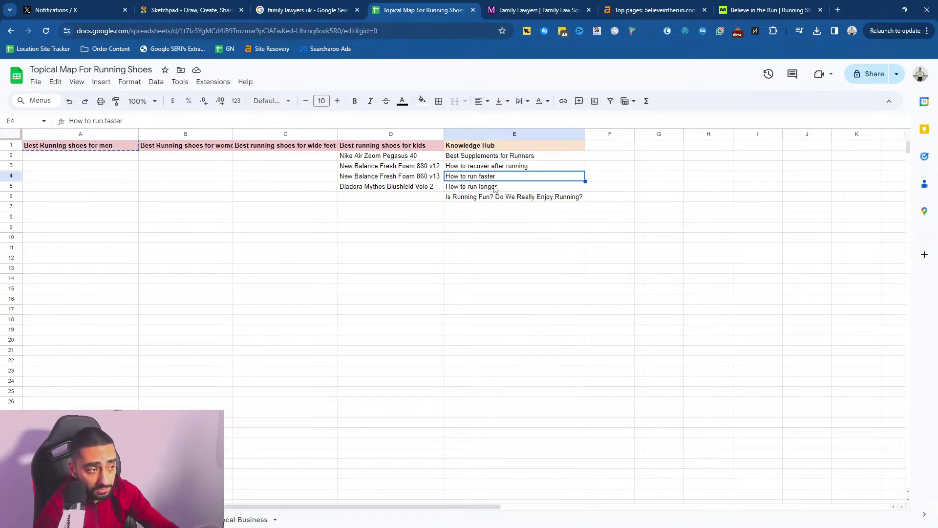
click(485, 190)
click(247, 519)
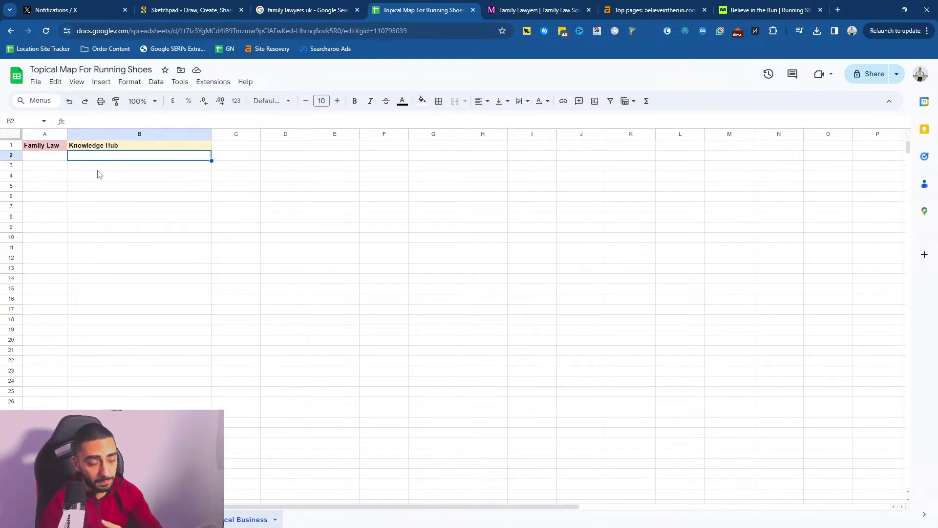
- Consult the services list on the Mills & Reeve family law page and enter "What happens to the children after a divorce" in cell B2
click(538, 10)
scroll(150, 363, down, 8)
scroll(150, 364, down, 6)
scroll(185, 347, up, 2)
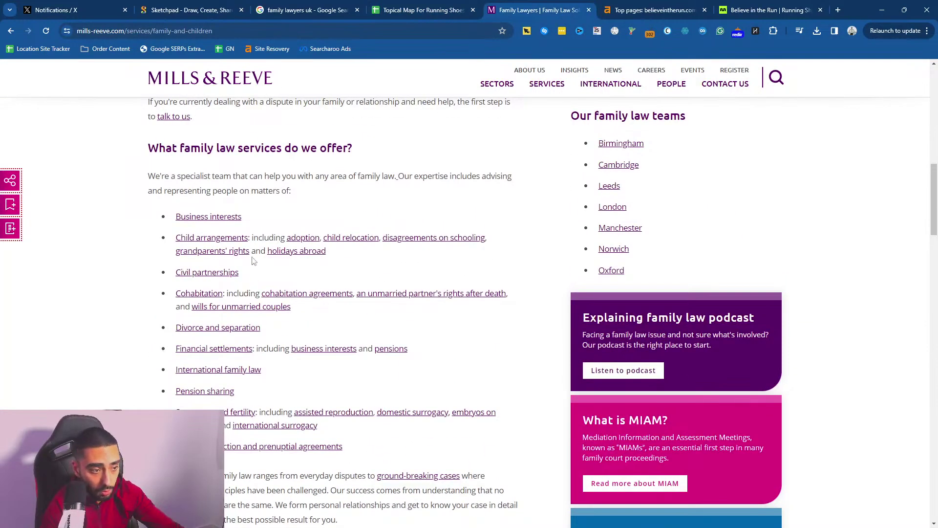
click(423, 10)
text(Wh)
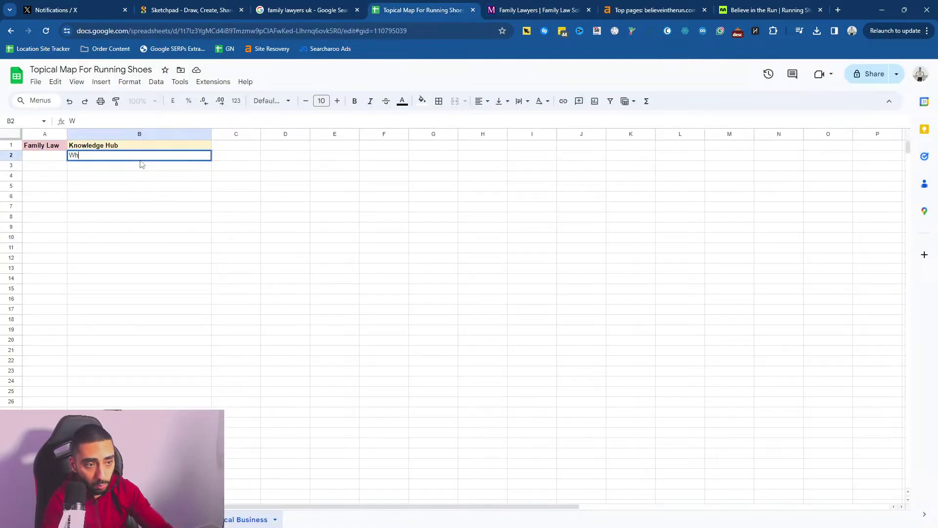
text(at happens t)
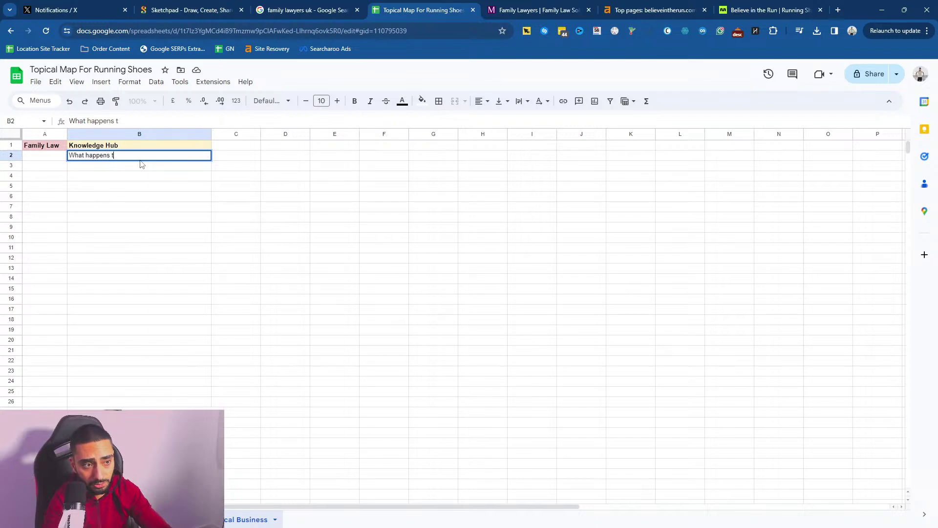
text(o the children after a divorce)
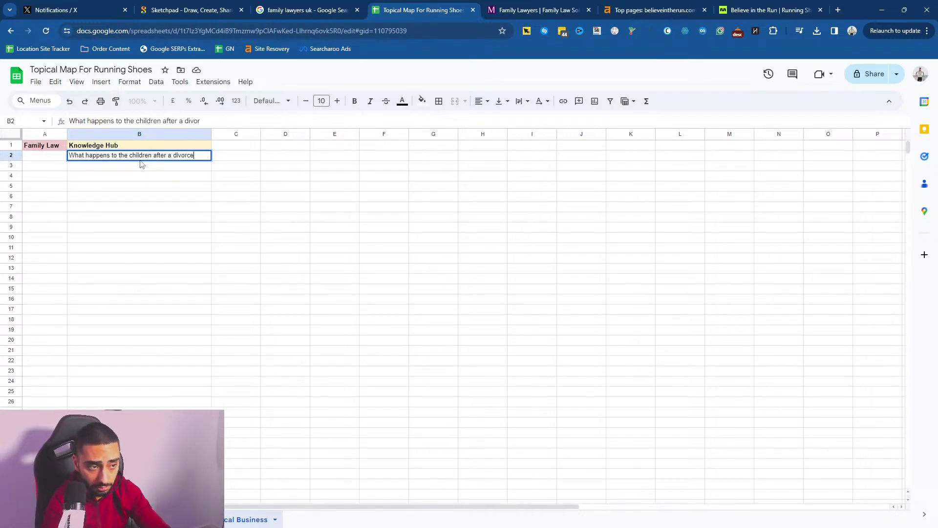
key(Return)
click(145, 158)
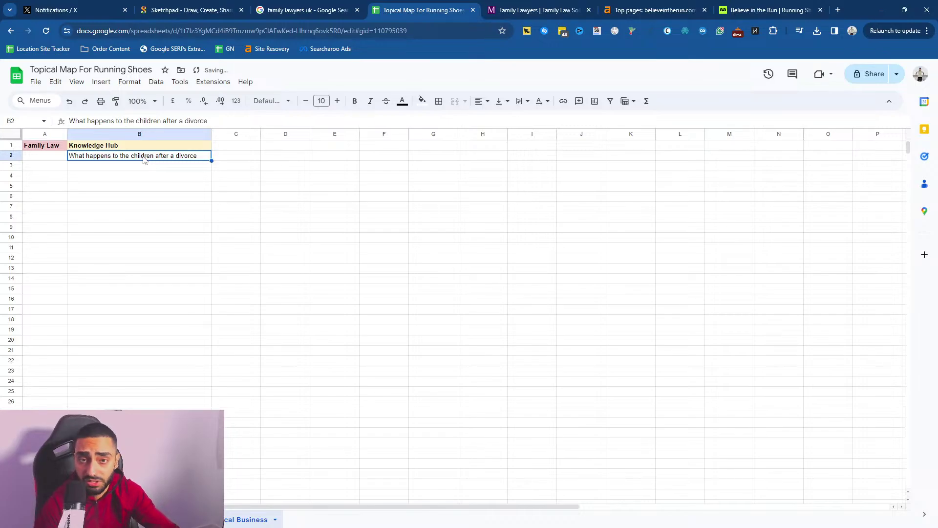
- Enter "How much is a divorce" in cell B3 under Knowledge Hub
key(Down)
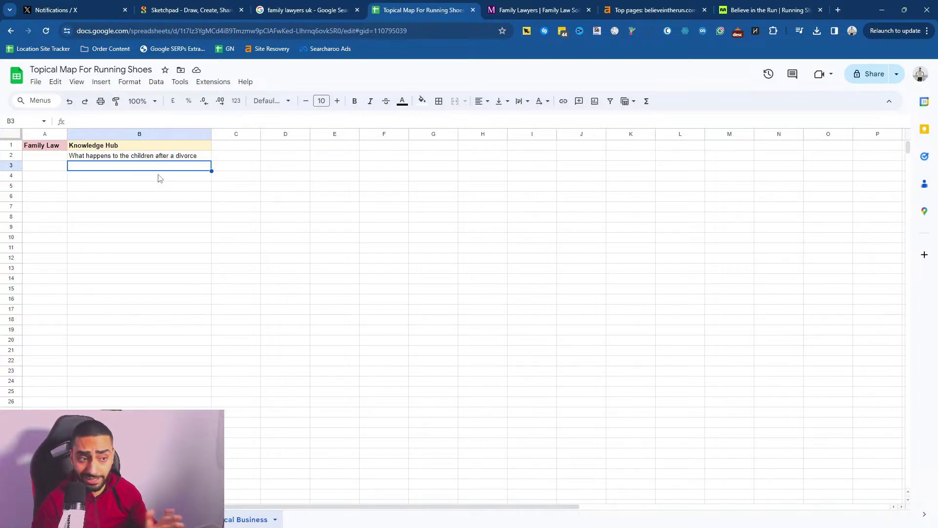
click(184, 158)
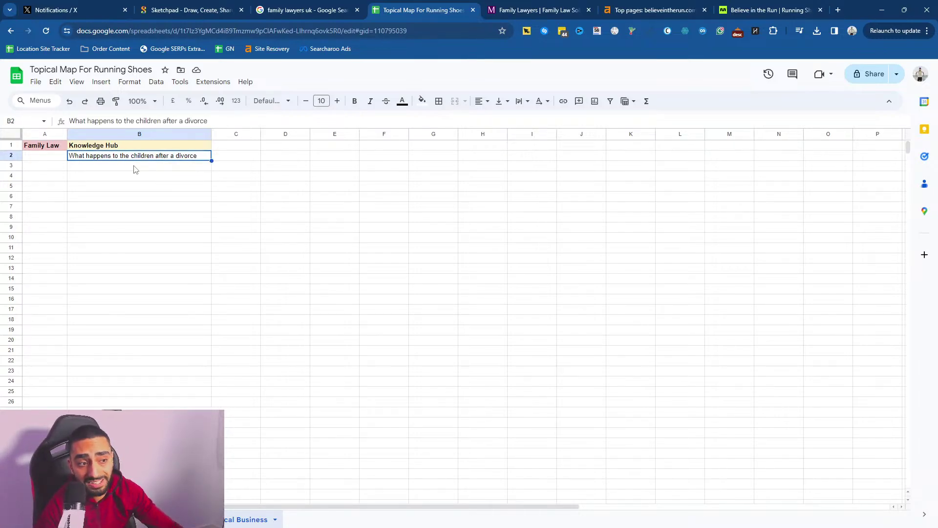
click(97, 168)
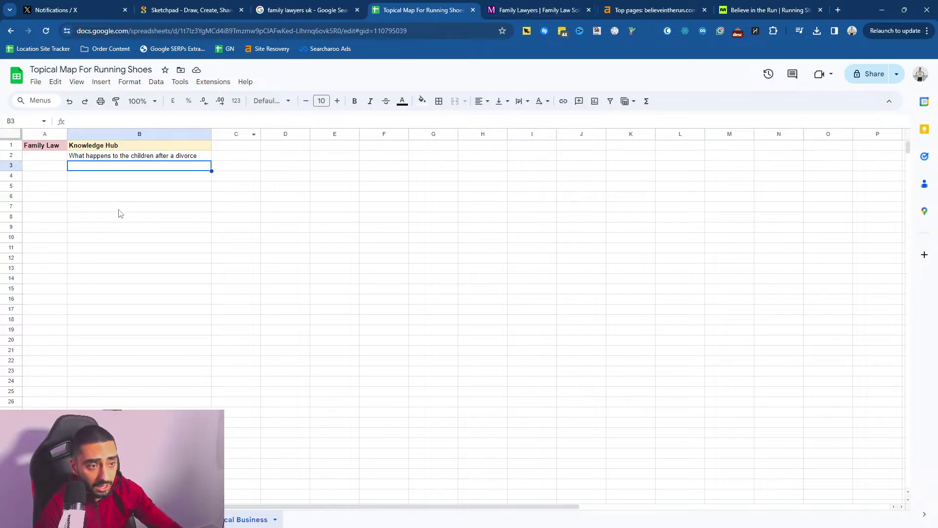
double_click(127, 167)
text(Ho)
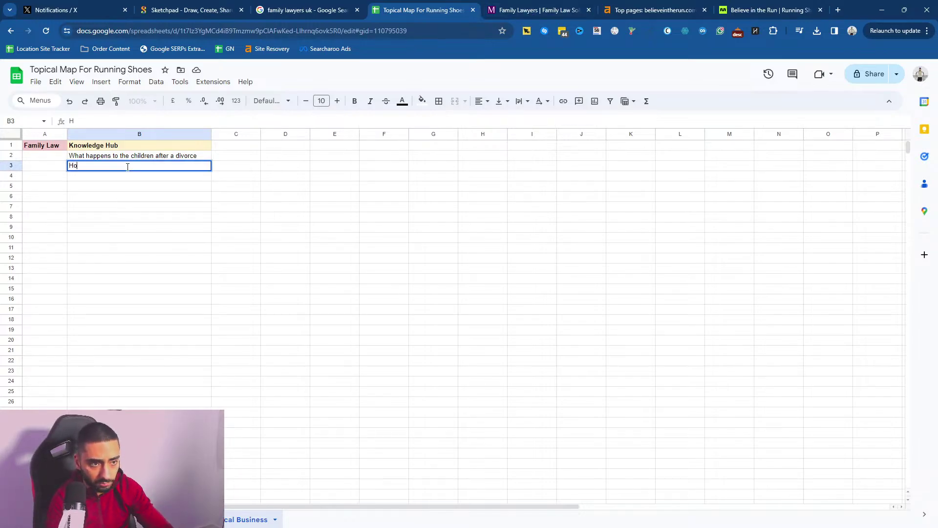
text(w much is a divor)
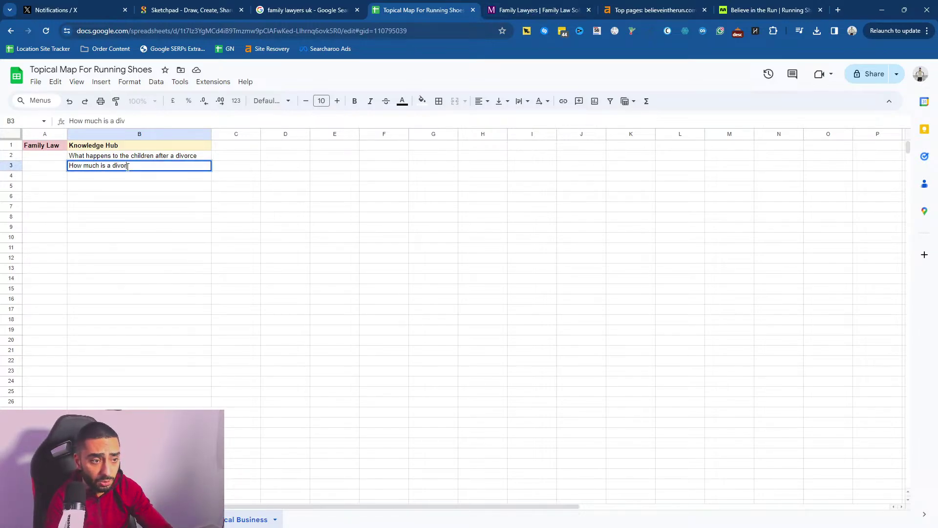
text(ce)
key(Return)
click(127, 166)
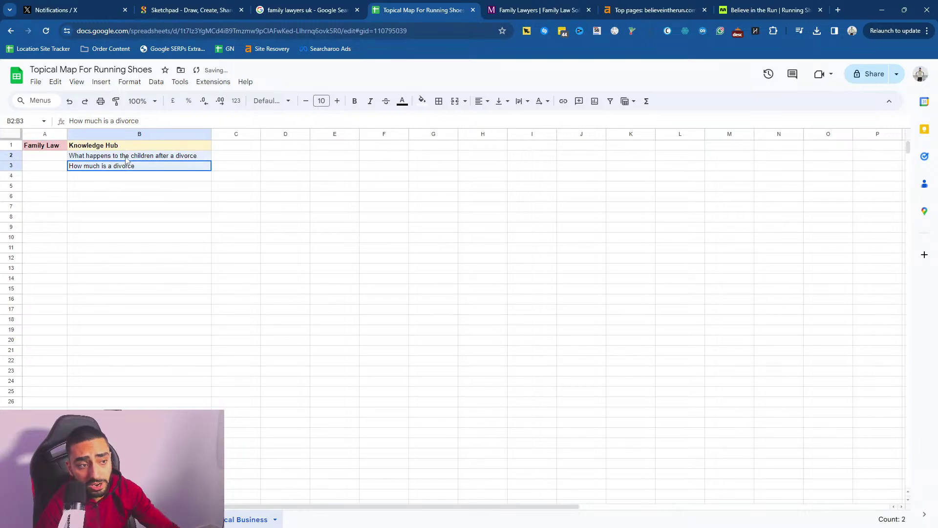
click(131, 178)
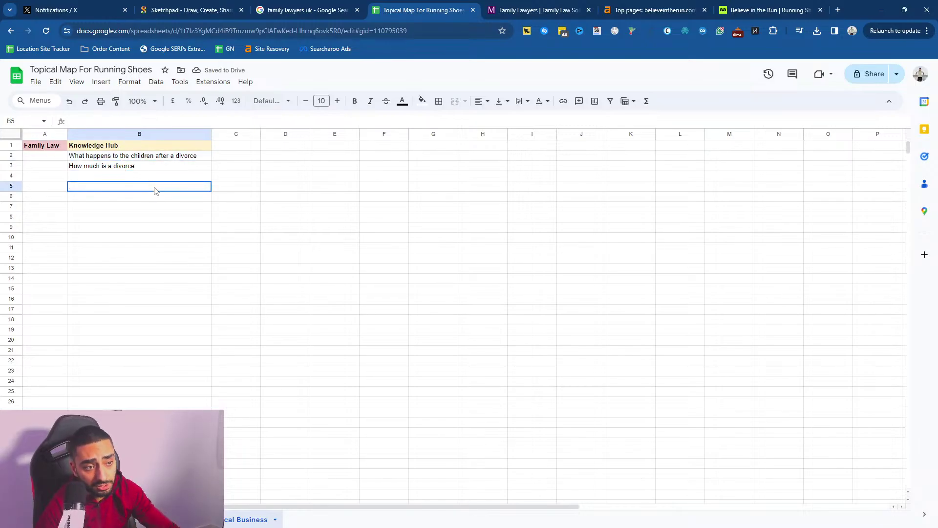
click(139, 160)
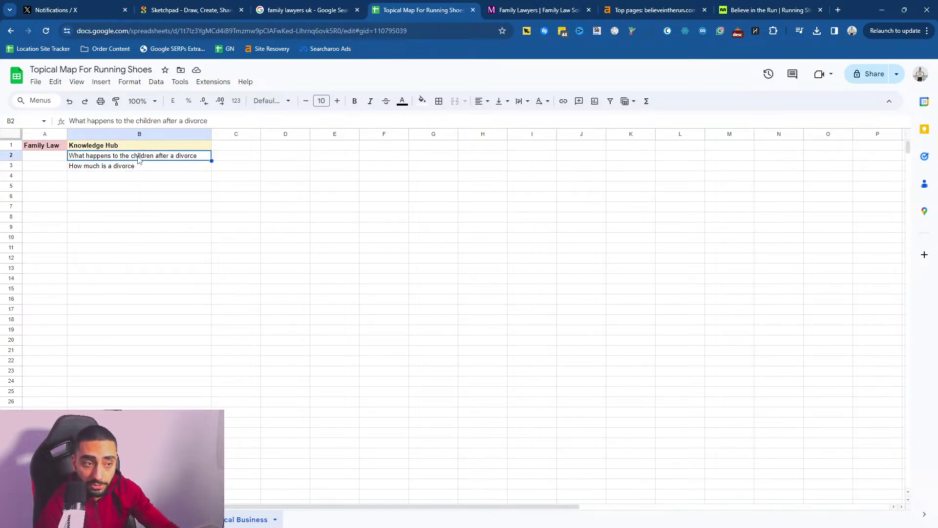
click(137, 168)
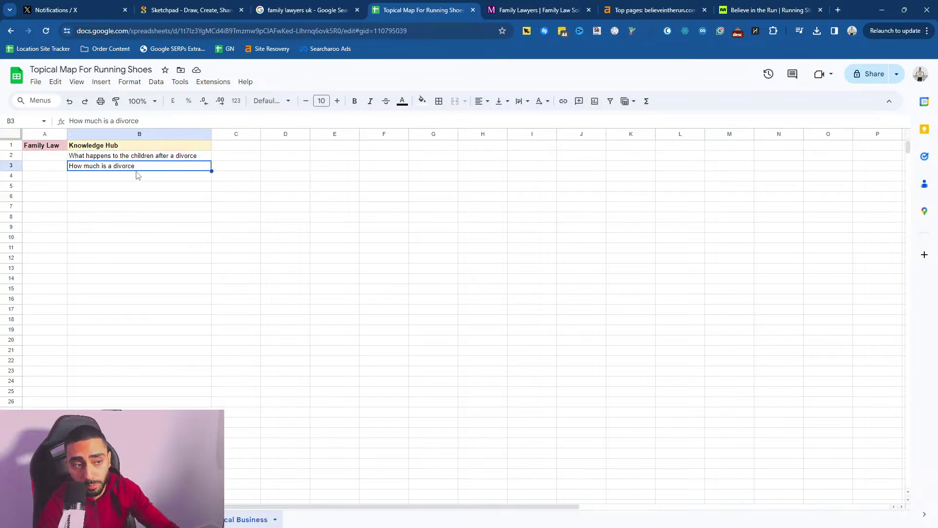
- Copy the child arrangements group of links from the Mills & Reeve services list and paste the URLs into column A of a new sheet
click(128, 180)
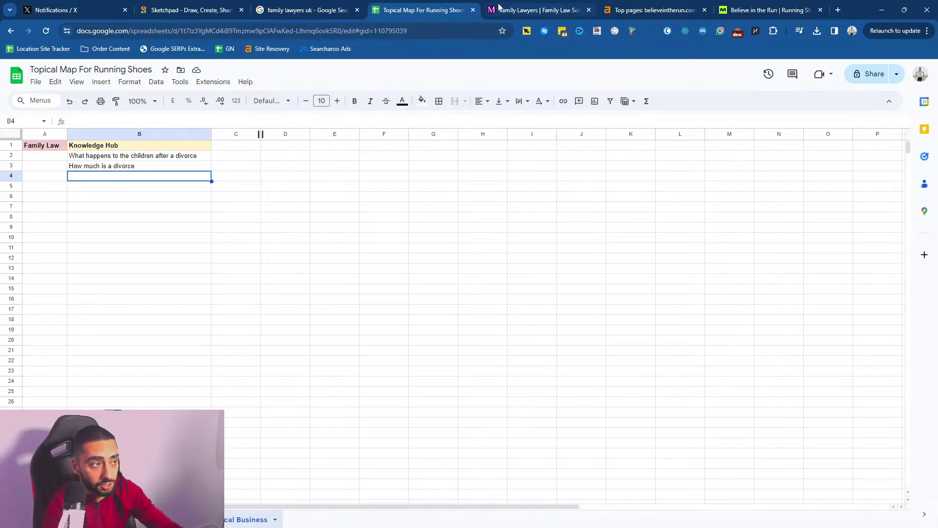
click(532, 10)
scroll(171, 242, down, 1)
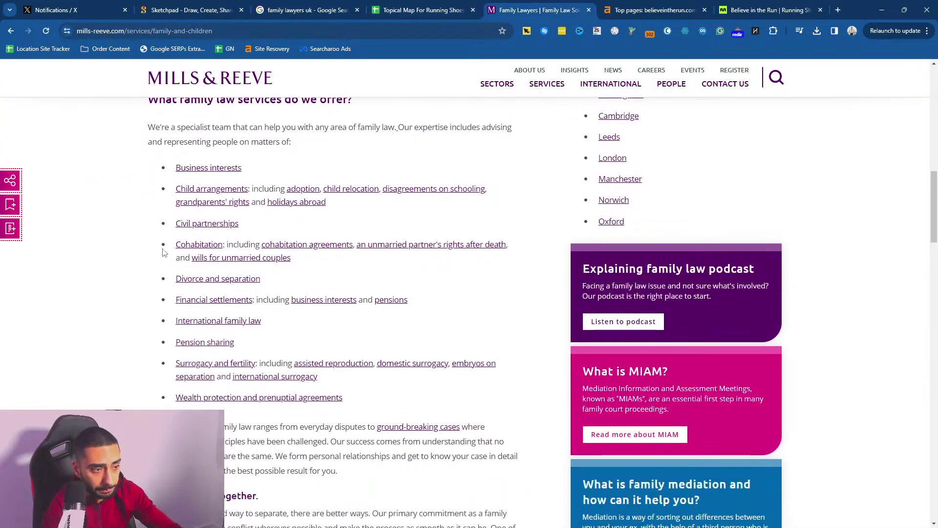
scroll(169, 240, down, 1)
scroll(276, 137, up, 1)
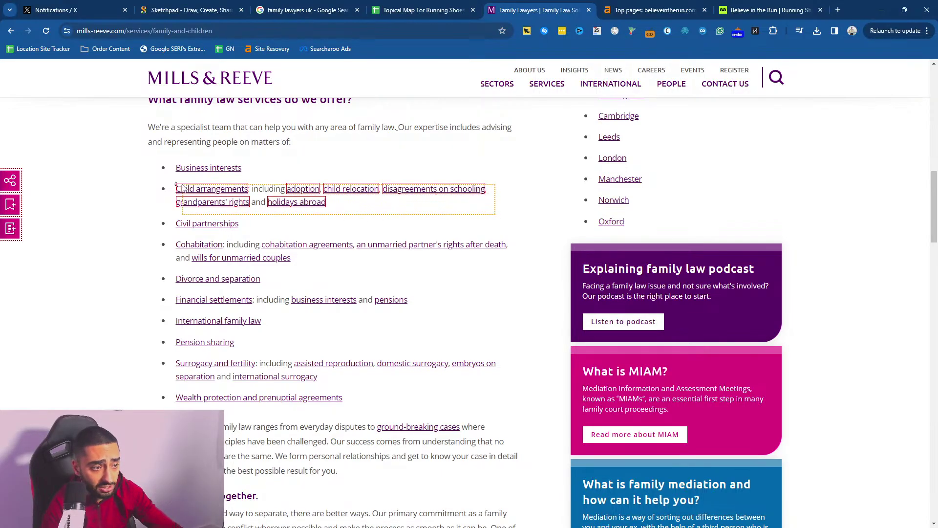
click(413, 9)
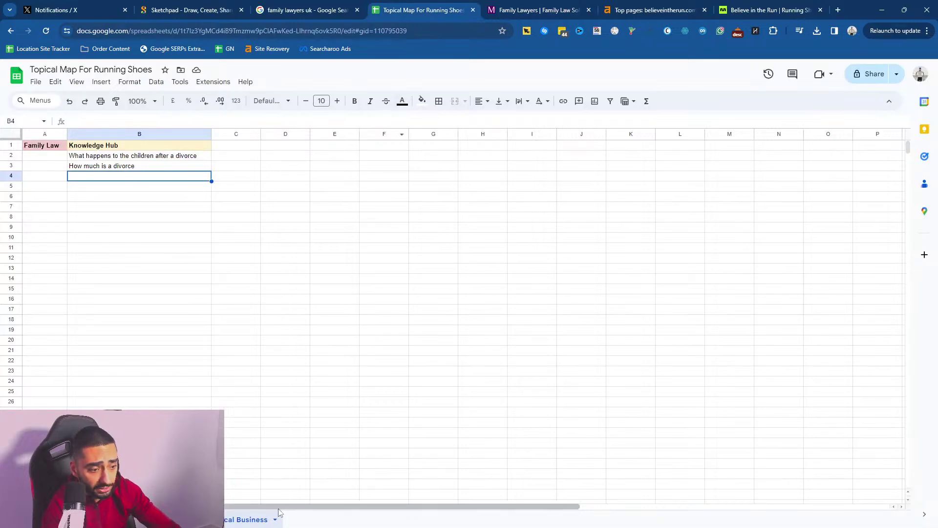
click(14, 519)
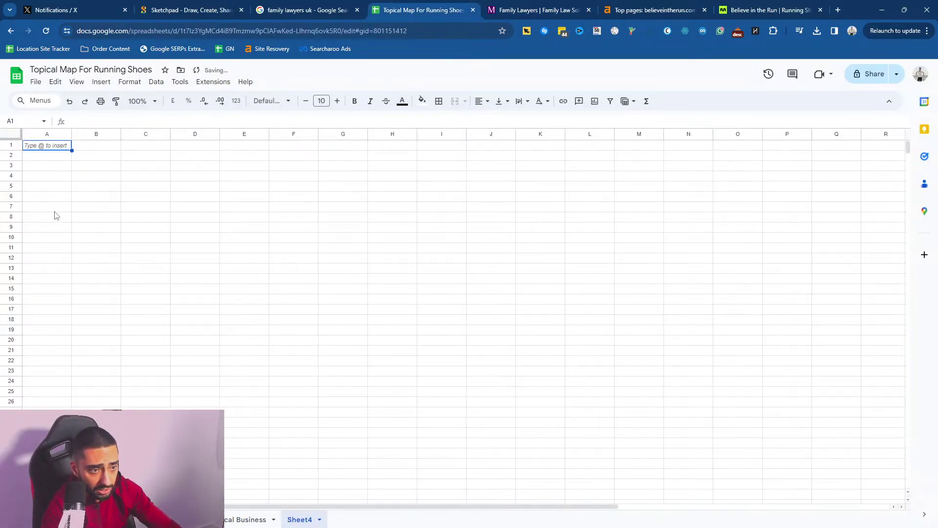
key(ctrl+v)
- Reuse the existing heading-import formula as =IMPORTXML(A1,"//h1") in cell B1 and fill it down to B6
click(162, 520)
click(329, 147)
double_click(328, 146)
key(ctrl+a)
key(ctrl+c)
click(301, 520)
click(96, 145)
key(ctrl+v)
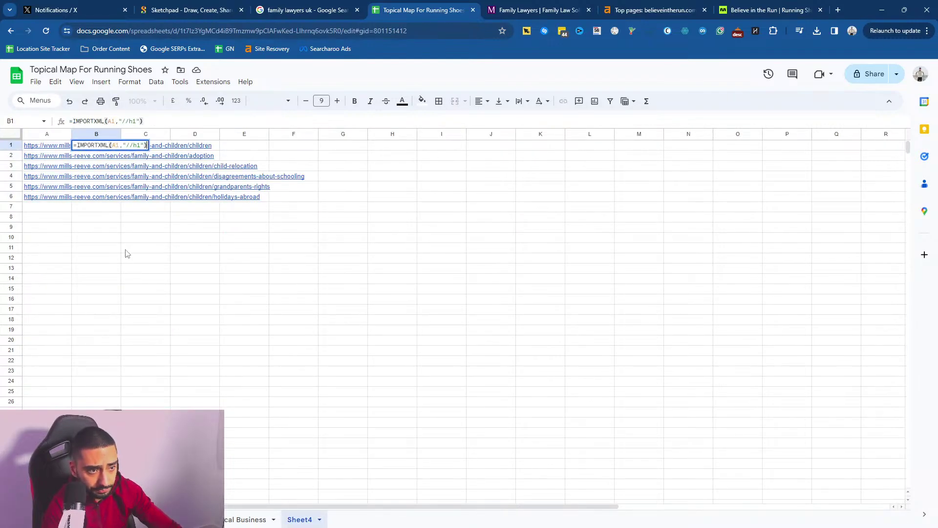
key(ctrl+Return)
drag(121, 149, 118, 197)
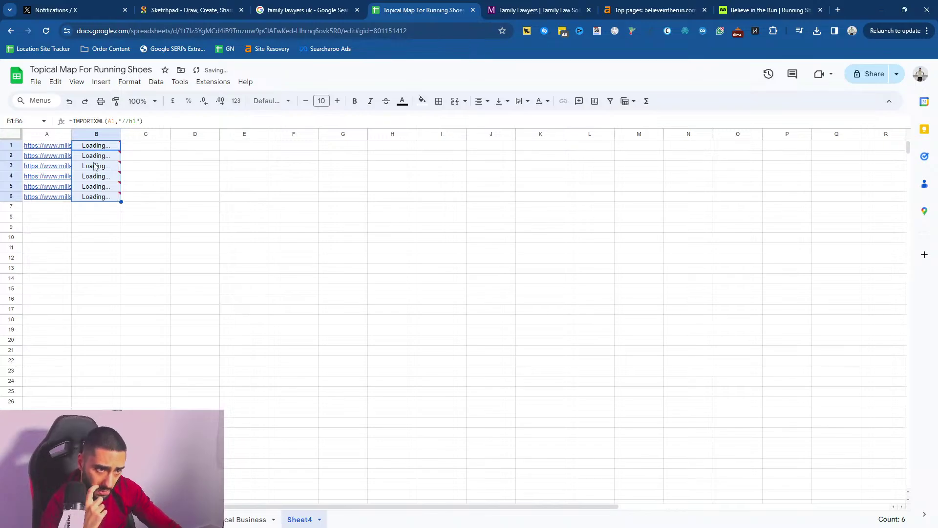
click(97, 227)
- Try to copy the page titles in B2:B6 directly into the Local Business sheet starting at B4
click(69, 145)
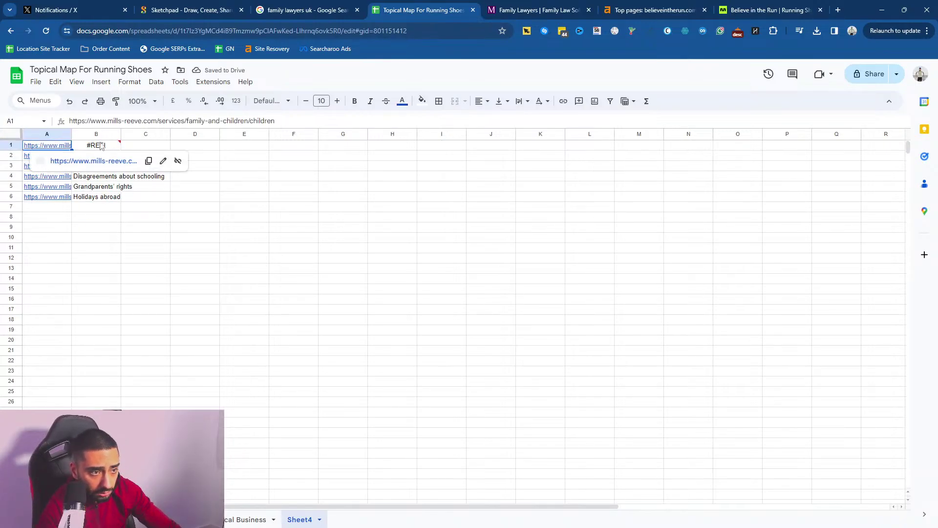
click(98, 147)
click(98, 167)
click(98, 158)
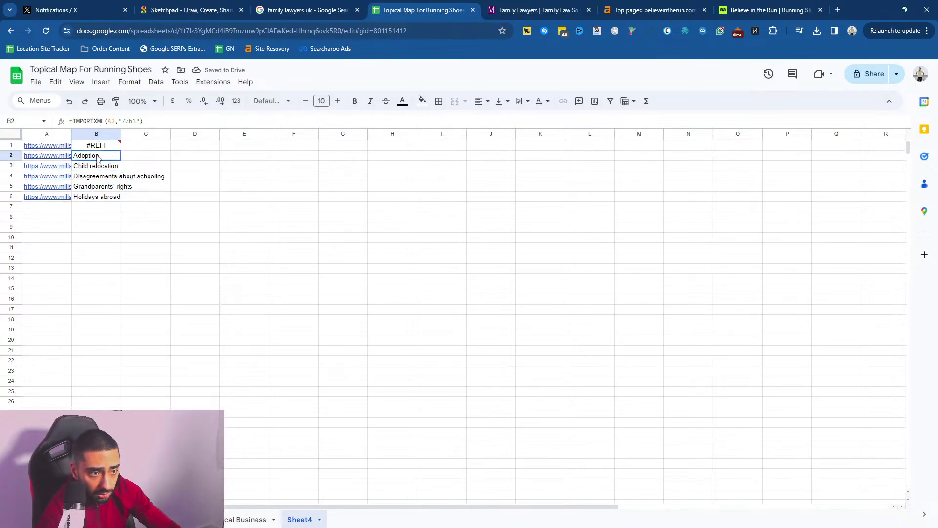
drag(98, 198, 93, 160)
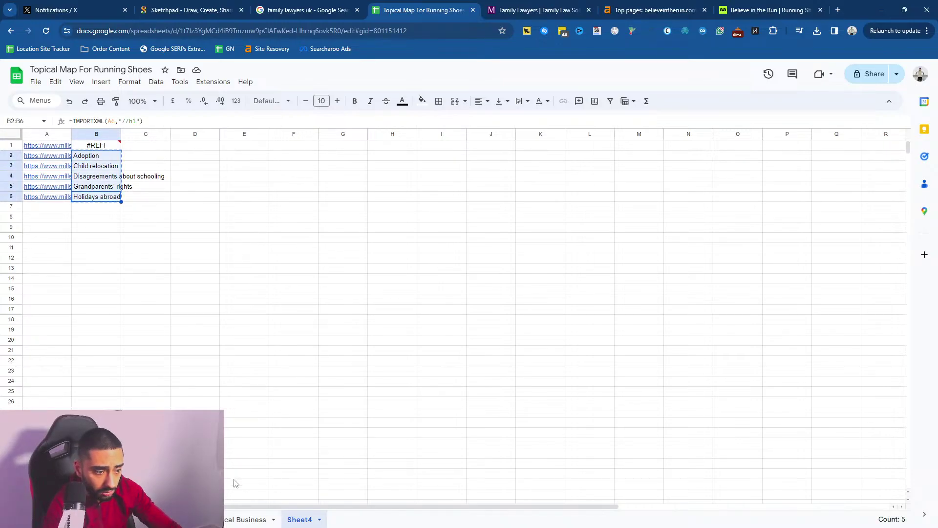
click(242, 519)
click(122, 197)
click(111, 177)
key(ctrl+v)
click(126, 257)
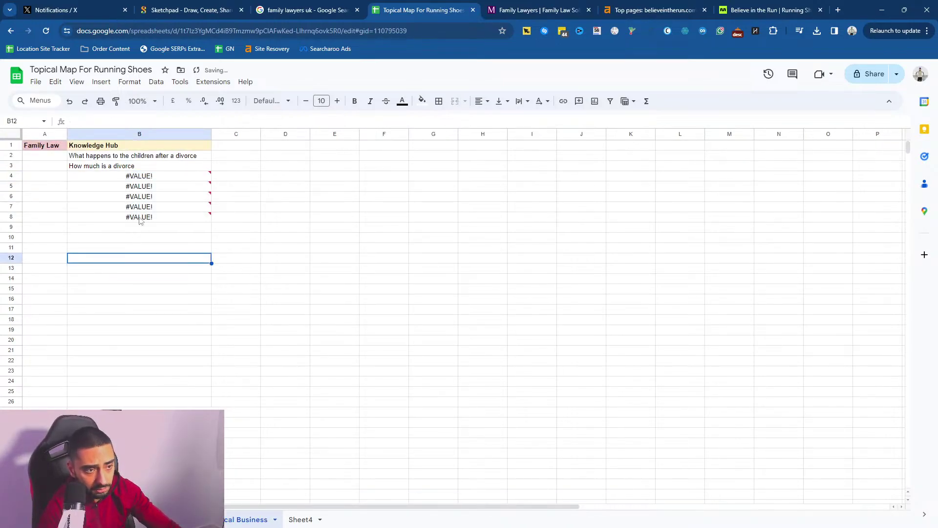
- Copy the titles in B2:B6 of Sheet4 again, clear B4:B8 on the Local Business sheet, and paste them there as values only
click(300, 519)
right_click(100, 177)
click(129, 204)
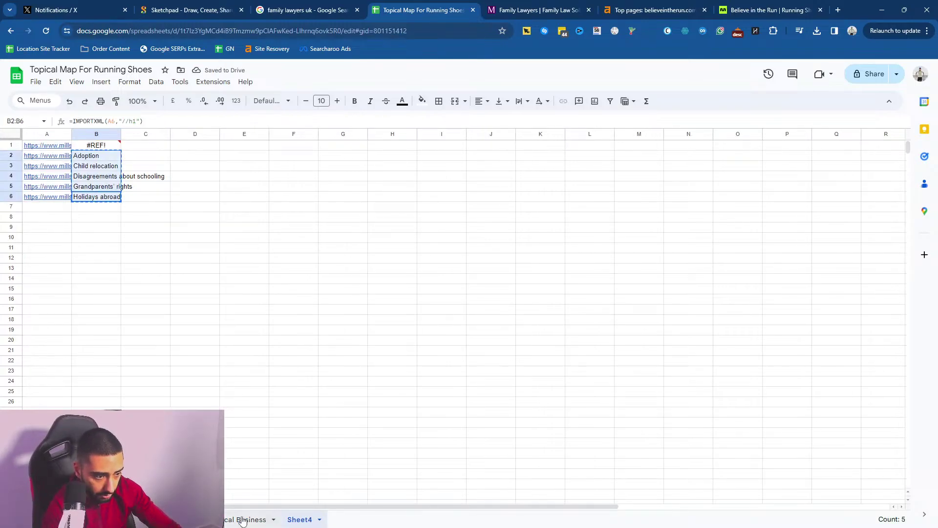
key(ctrl+shift+Page_Up)
drag(153, 181, 163, 221)
key(Delete)
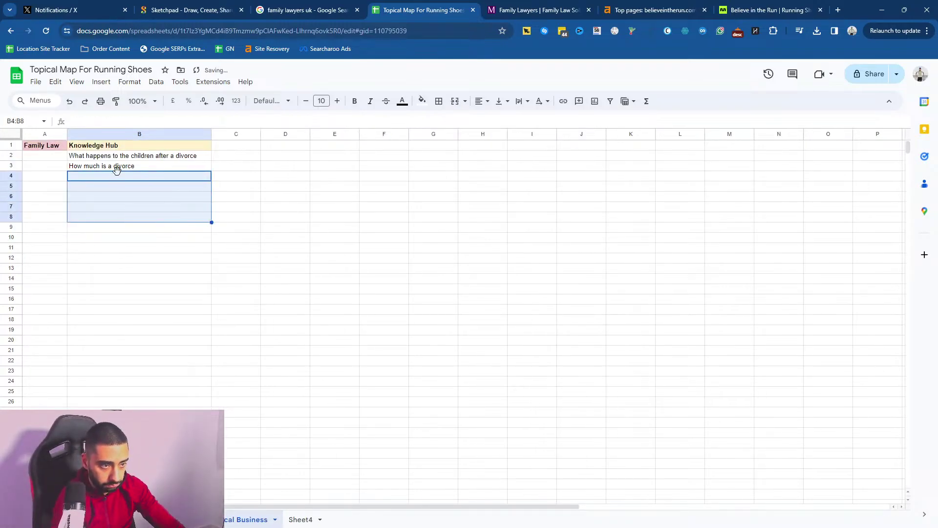
right_click(117, 173)
mouse_move(227, 229)
click(290, 238)
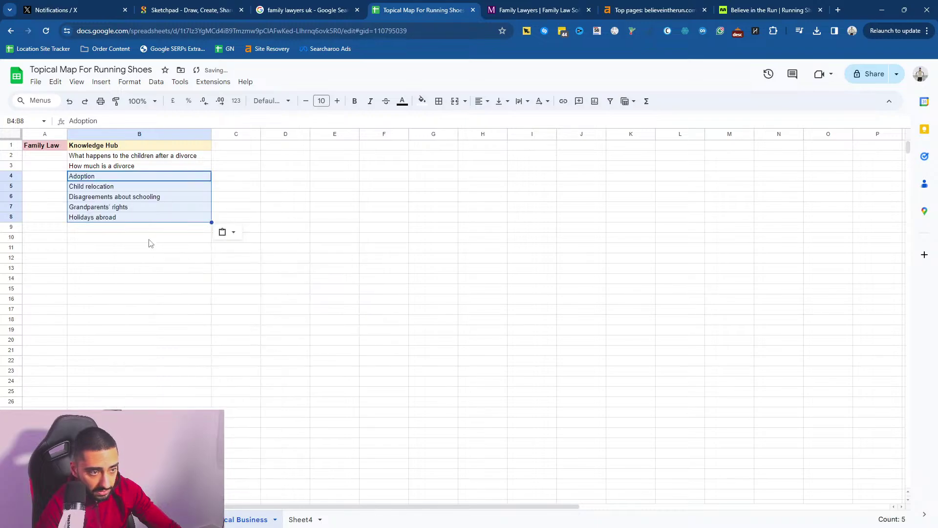
- Check the Adoption and Child relocation topics, read the child relocation page on the Mills & Reeve site, and return to the spreadsheet
click(147, 247)
click(99, 179)
double_click(98, 180)
double_click(114, 177)
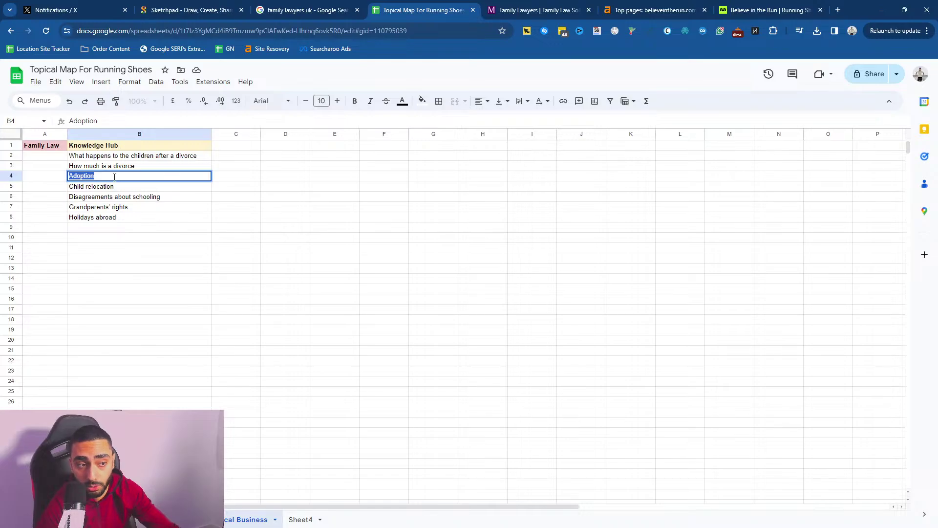
click(118, 190)
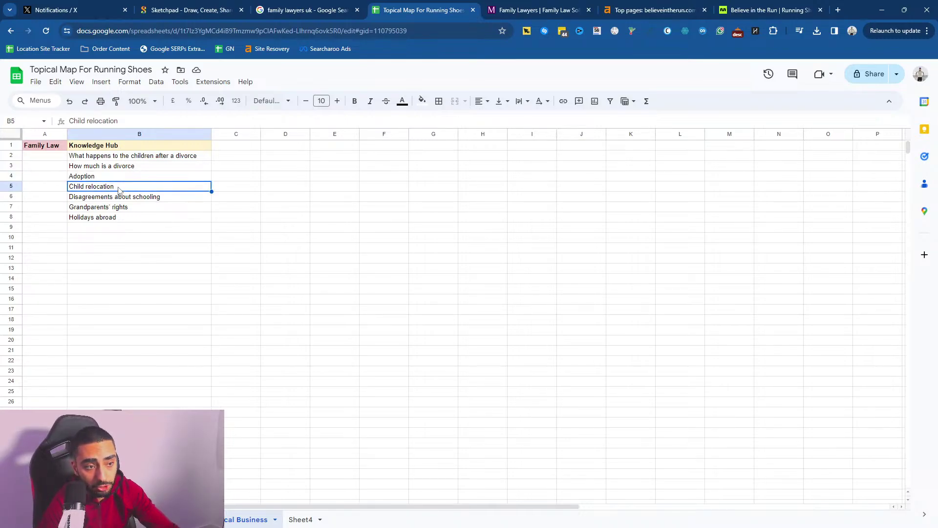
click(538, 9)
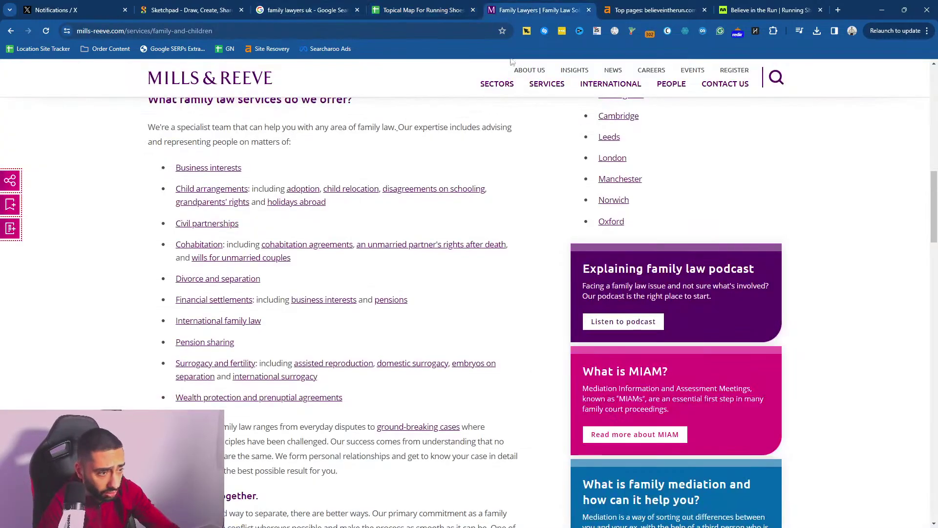
click(351, 190)
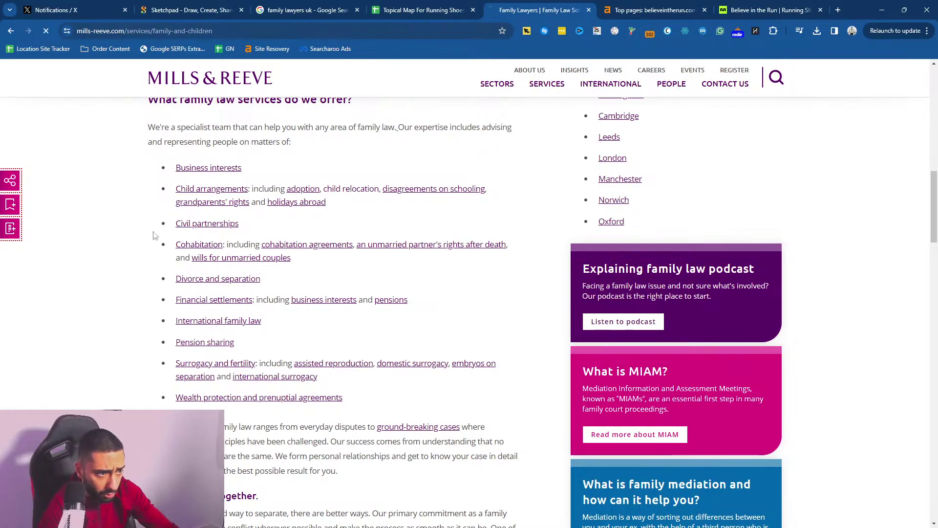
drag(156, 201, 424, 220)
drag(164, 262, 385, 272)
click(422, 7)
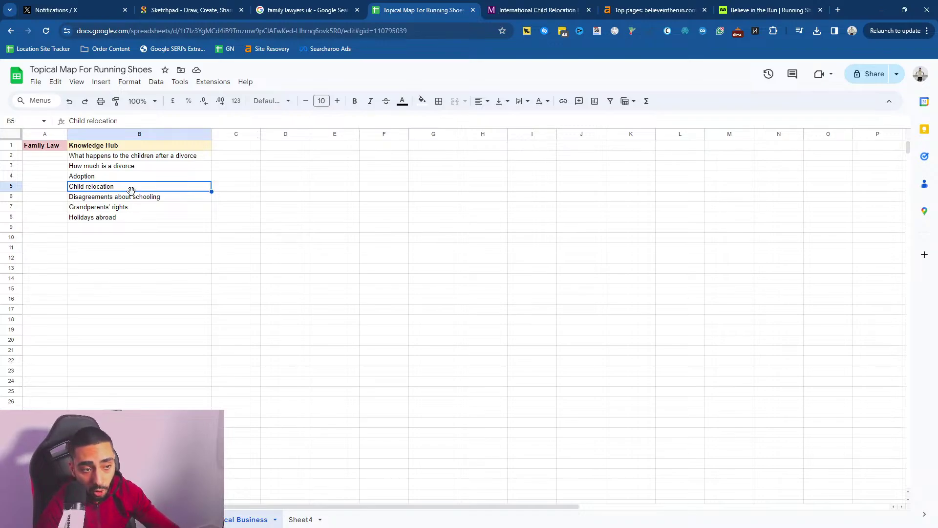
- Review the list of Knowledge Hub topics in column B and how they relate to the Family Law heading
click(148, 201)
drag(111, 166, 117, 218)
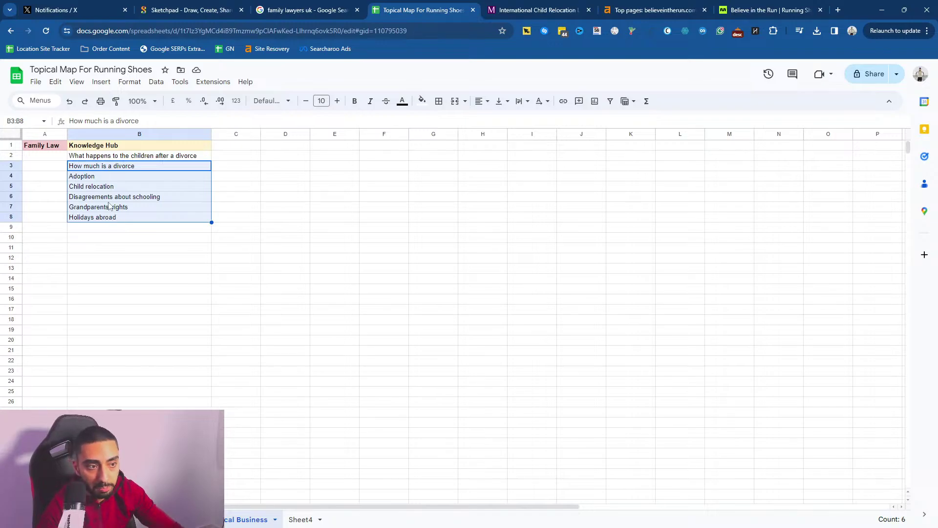
click(111, 198)
drag(104, 188, 114, 223)
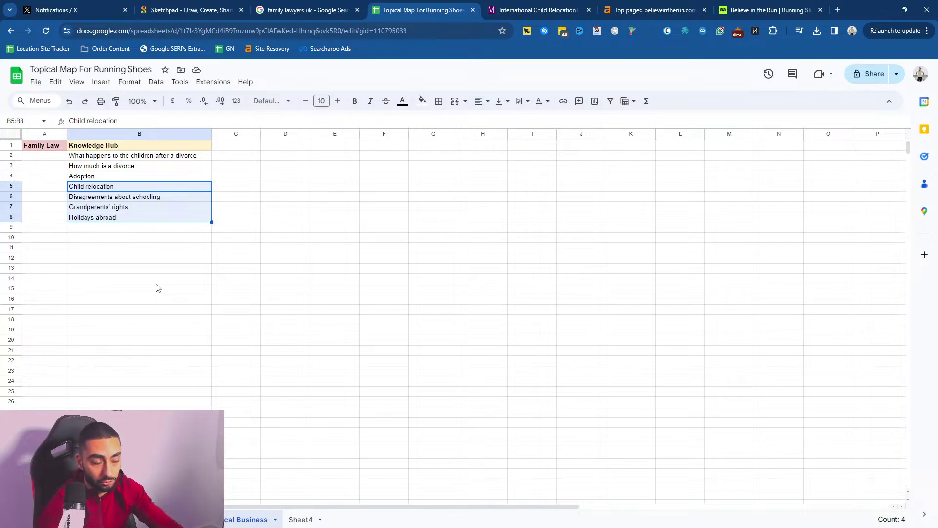
click(186, 272)
drag(105, 145, 113, 223)
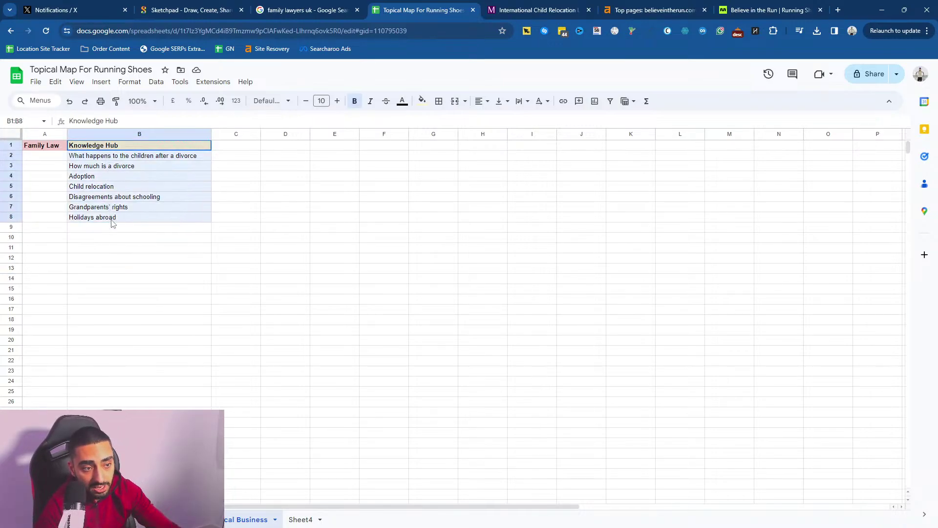
click(147, 248)
drag(105, 155, 139, 221)
click(142, 247)
drag(132, 166, 149, 269)
click(181, 385)
drag(116, 156, 131, 218)
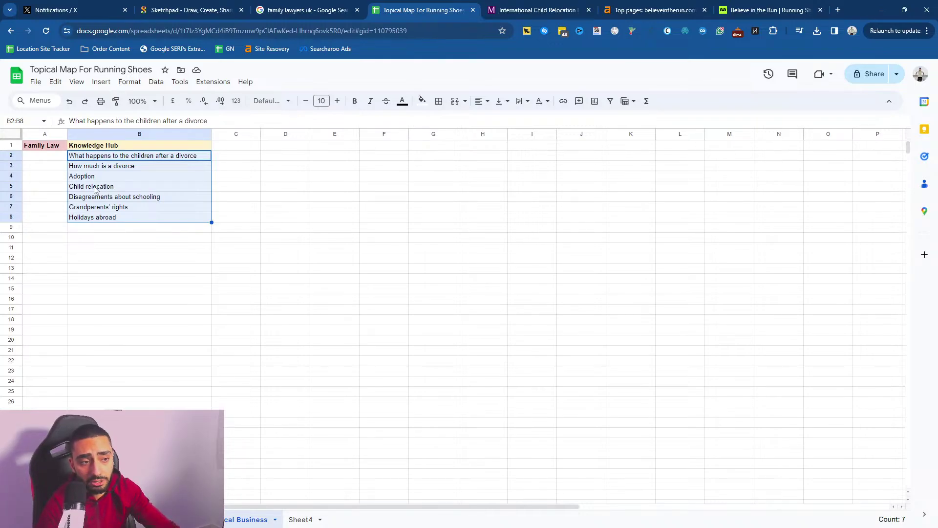
click(48, 147)
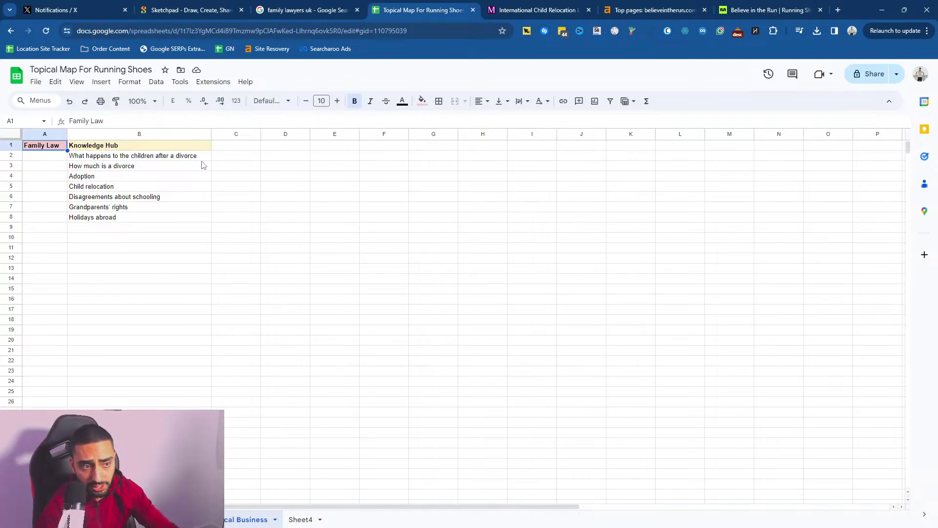
drag(115, 165, 116, 218)
click(117, 238)
drag(98, 155, 114, 231)
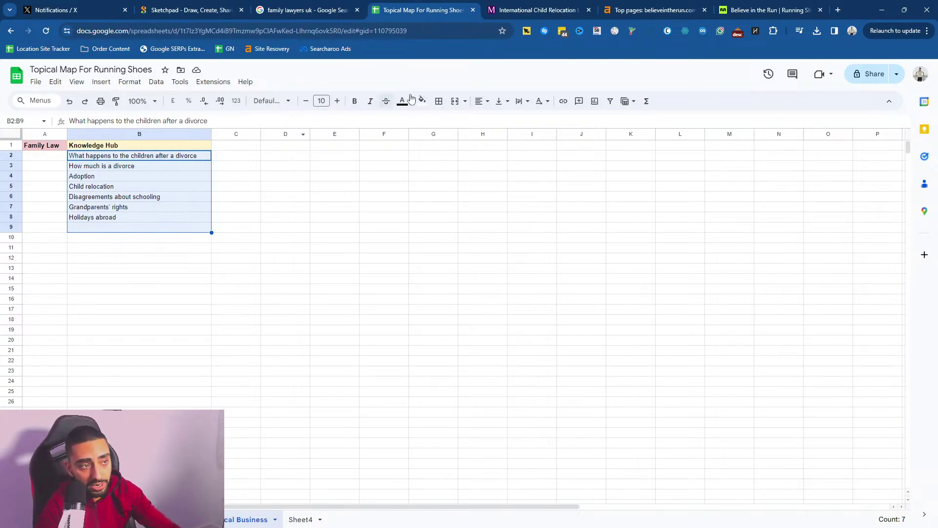
- Switch to Sketchpad and start a new blank document in place of the running sketch
drag(413, 3, 298, 5)
click(191, 10)
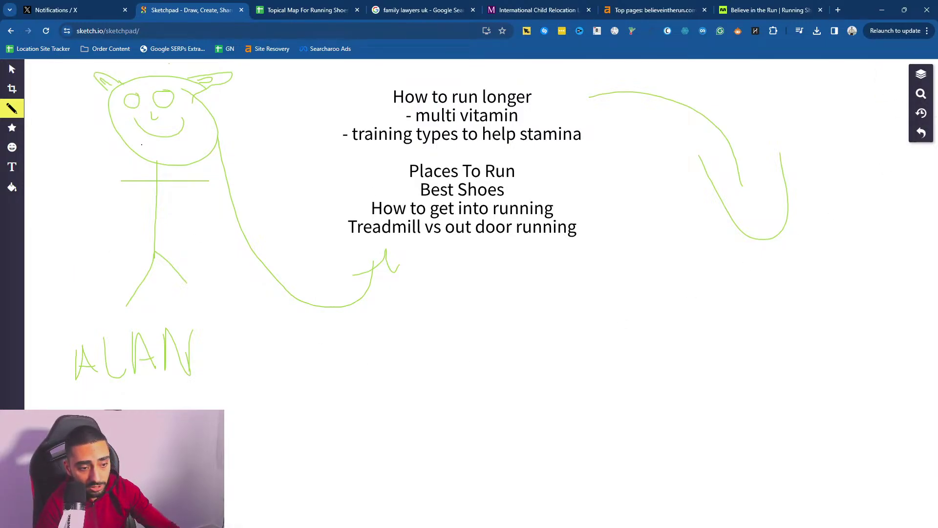
click(11, 440)
click(146, 317)
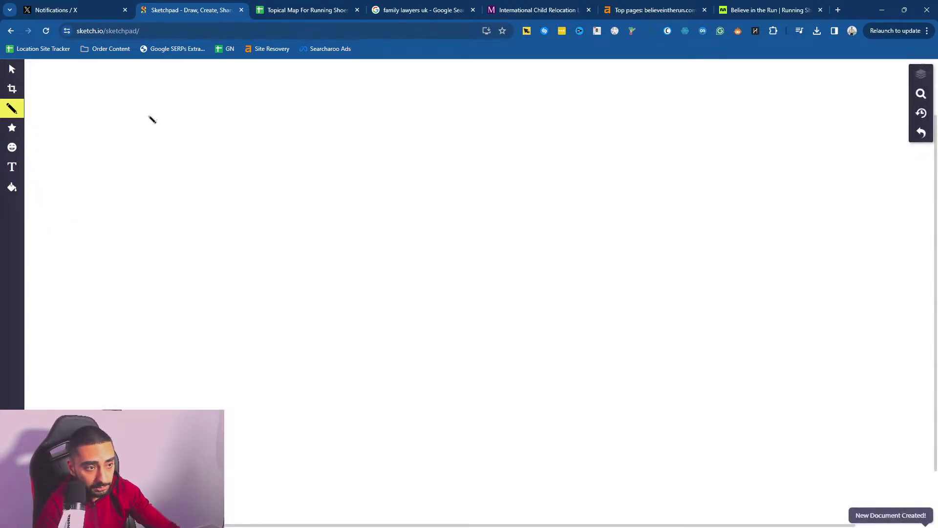
- Sketch a freehand stick figure with a frowning face, arms and legs at the canvas's left side, undoing the last stray stroke
drag(127, 94, 117, 85)
mouse_move(109, 172)
mouse_down()
mouse_move(96, 348)
mouse_move(62, 395)
mouse_up()
drag(91, 347, 117, 375)
drag(68, 236, 202, 236)
mouse_move(112, 116)
mouse_down()
mouse_move(122, 130)
mouse_move(118, 120)
mouse_move(111, 162)
mouse_move(84, 146)
mouse_up()
key(ctrl+z)
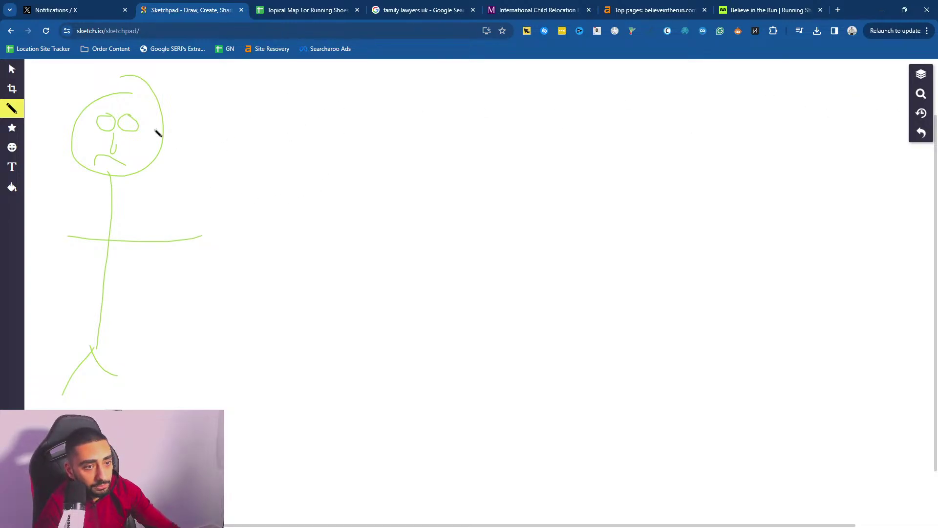
- Add the text "Family Law" to the canvas beside the stick figure's head
click(12, 166)
click(98, 75)
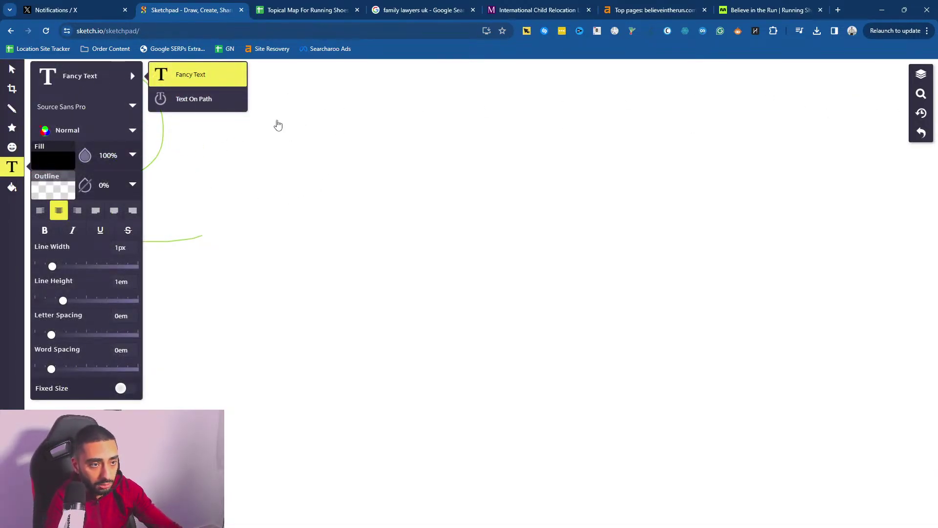
click(300, 171)
text(Family Law)
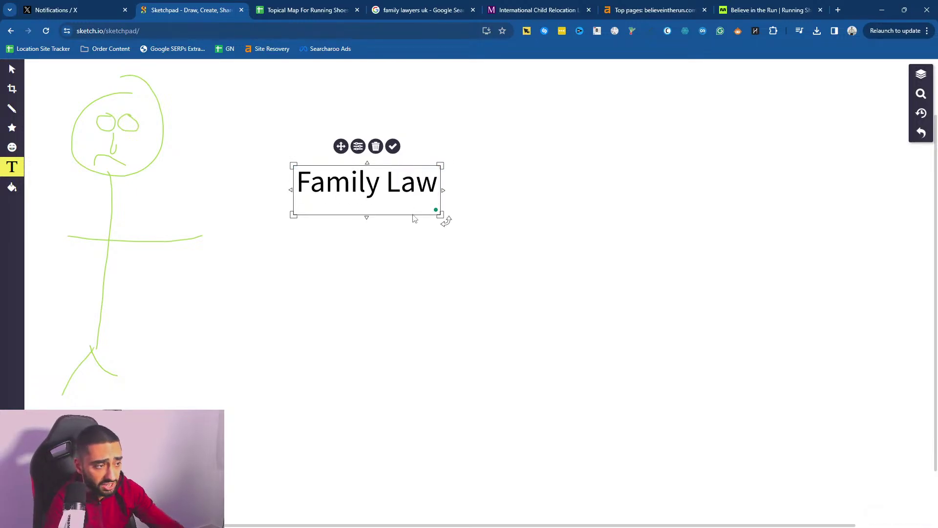
- Enlarge the Family Law text while keeping it level, and draw an arrow from the stick figure's feet up towards it
drag(446, 220, 467, 215)
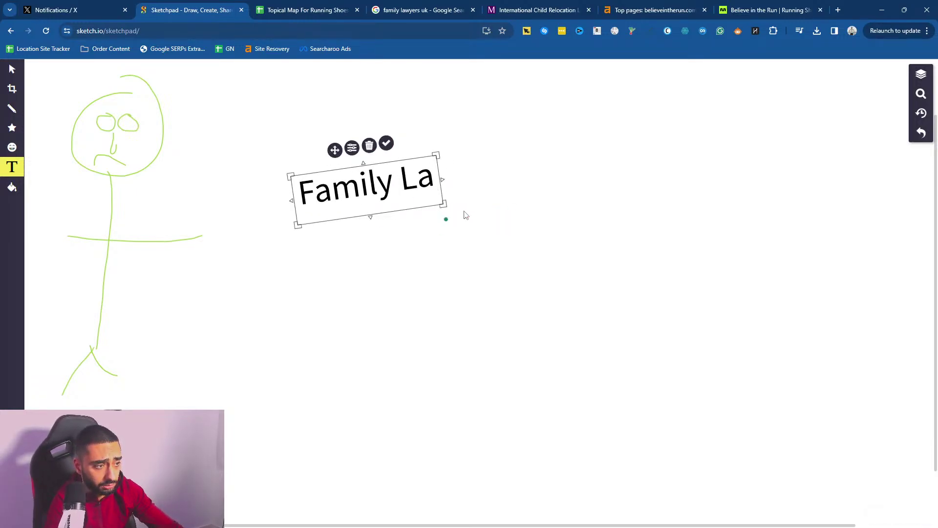
click(445, 220)
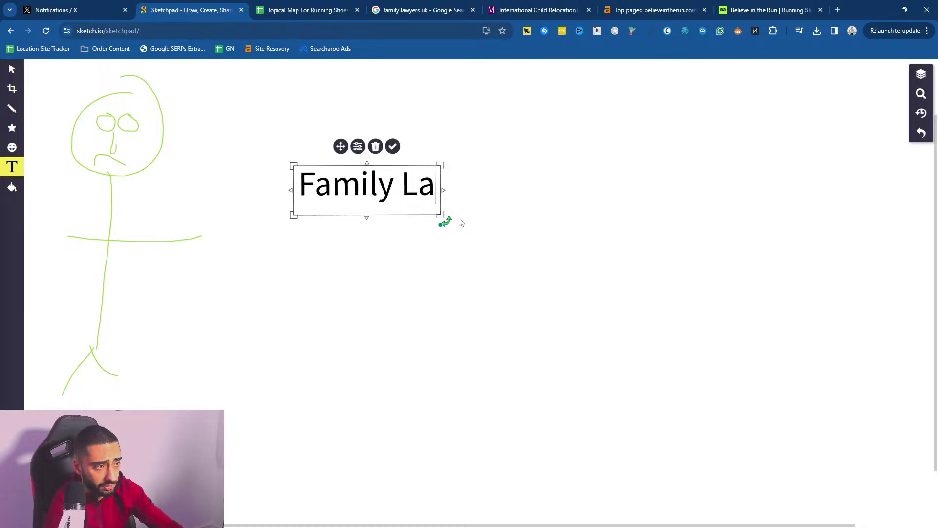
drag(438, 213, 537, 245)
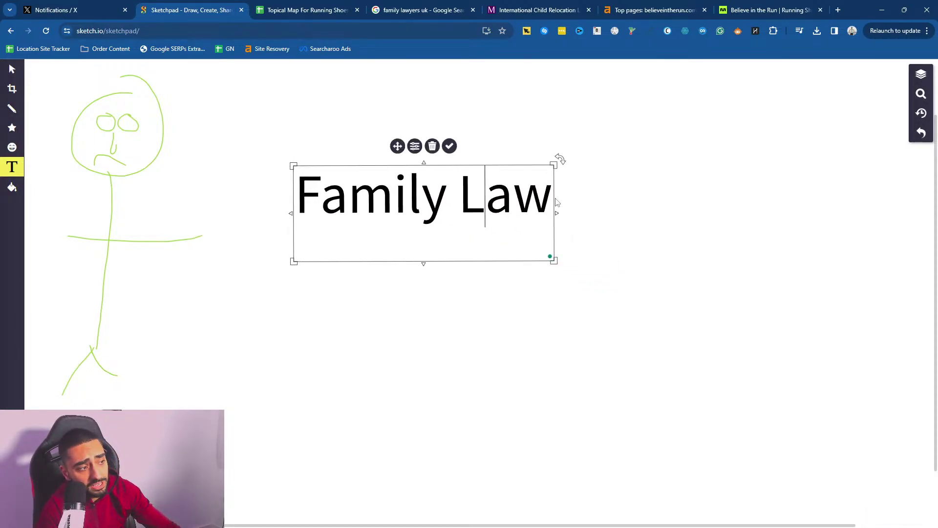
drag(551, 196, 329, 187)
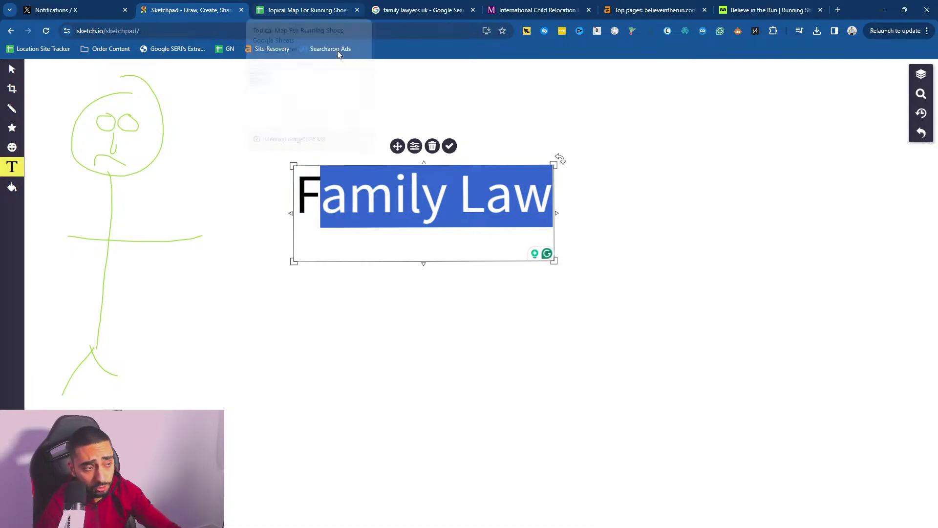
click(368, 201)
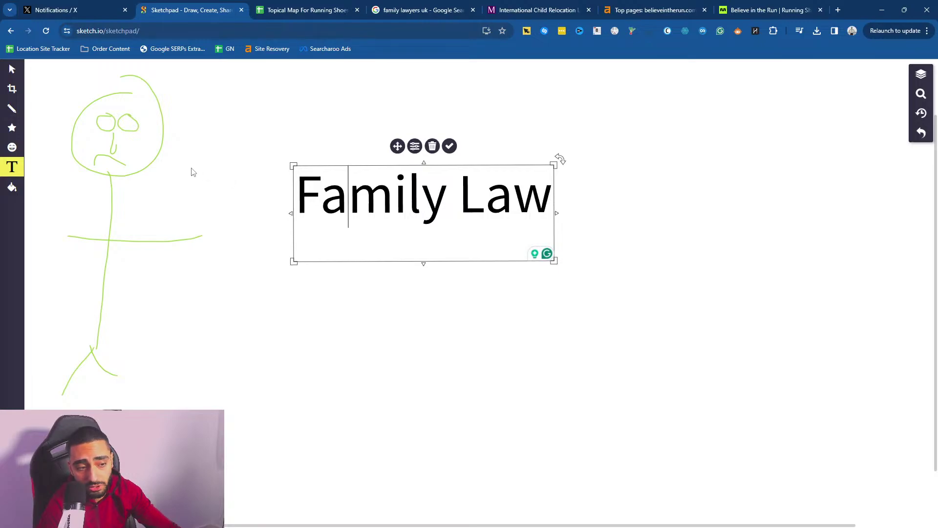
click(157, 398)
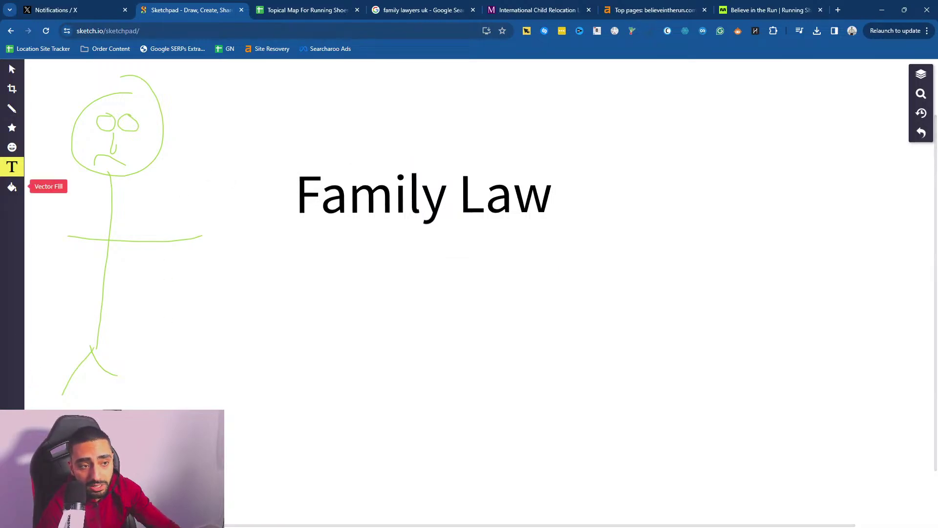
click(11, 108)
mouse_move(155, 376)
mouse_down()
mouse_move(215, 292)
mouse_move(285, 241)
mouse_move(266, 269)
mouse_up()
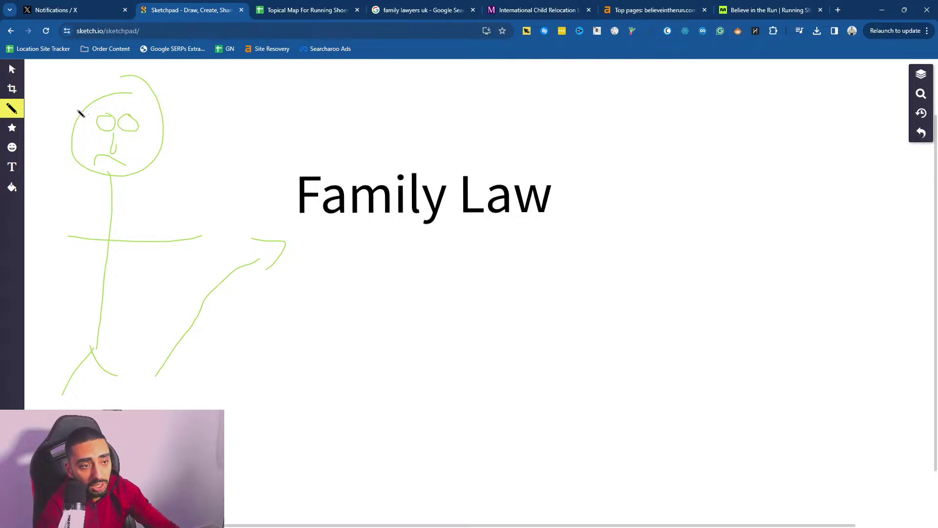
- Add the line "How much is a divorce?" below Family Law in the text block
click(11, 168)
click(423, 201)
double_click(423, 201)
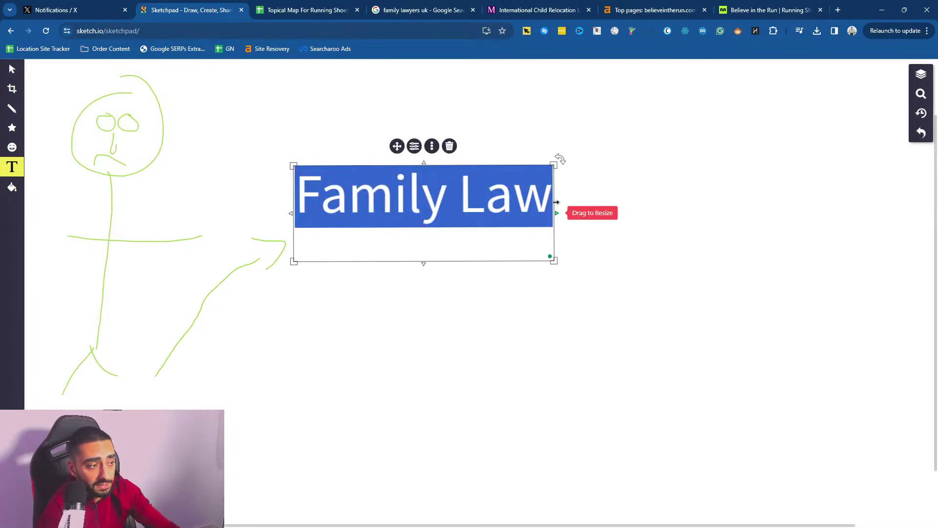
click(552, 202)
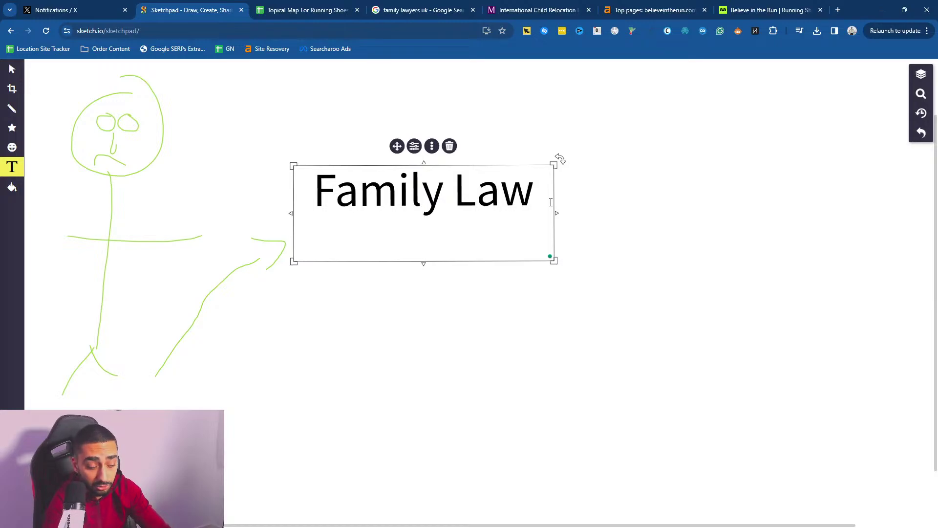
key(Return)
text(H)
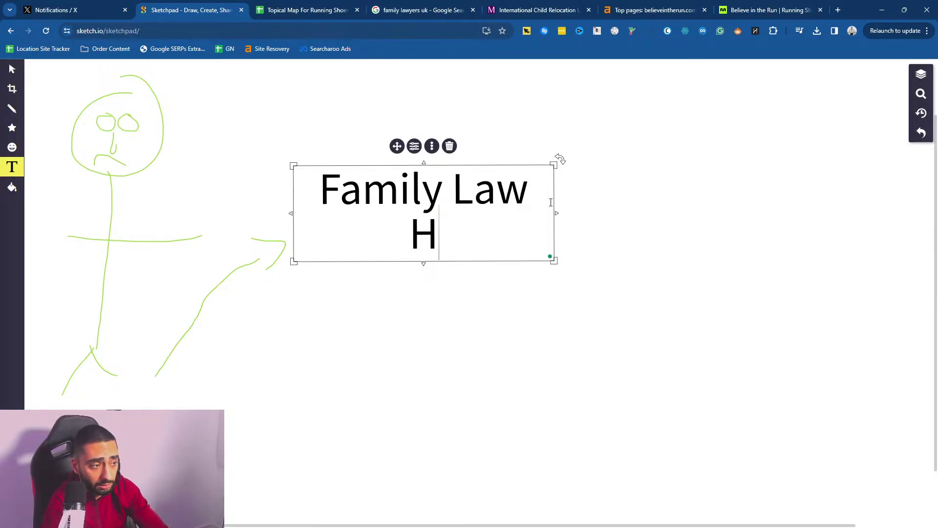
text(ow much is a d)
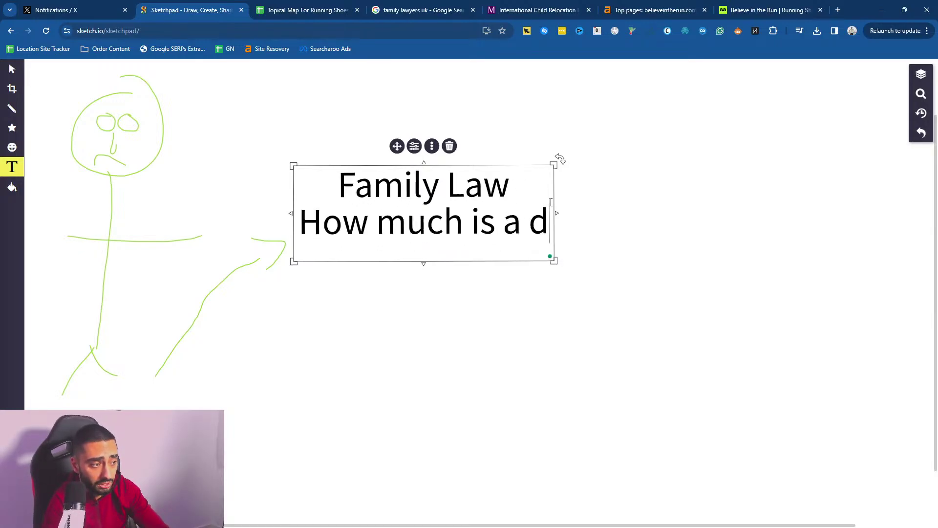
text(ivorce?)
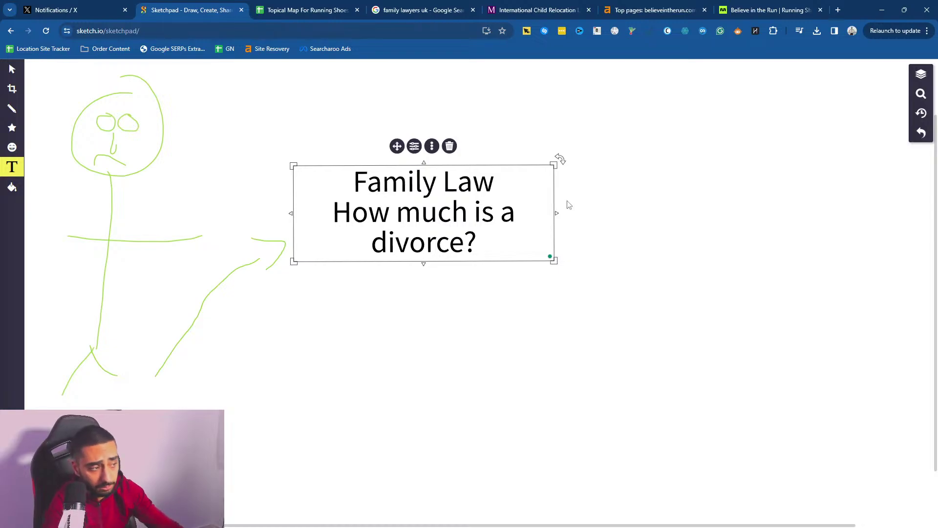
- Add the line "What happens to his kids?" below the divorce cost question
drag(471, 246, 354, 213)
click(490, 246)
key(Return)
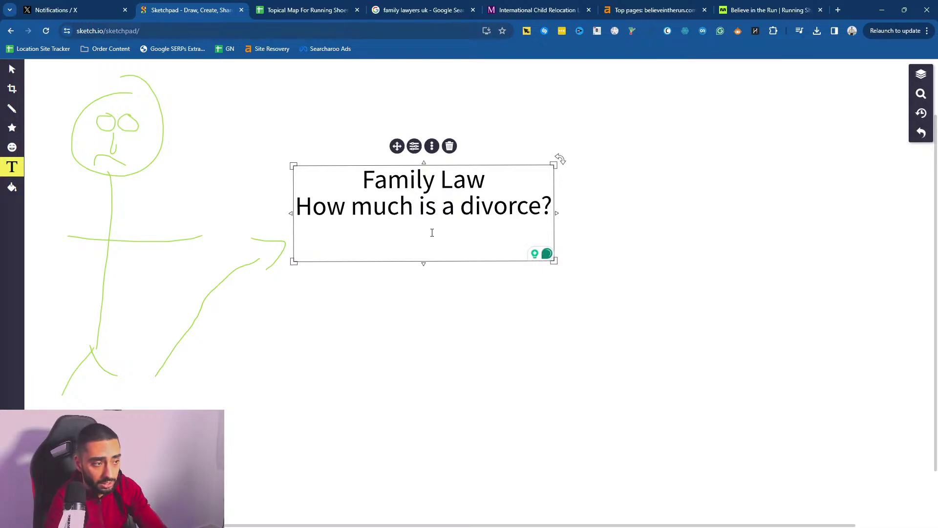
text(What ha)
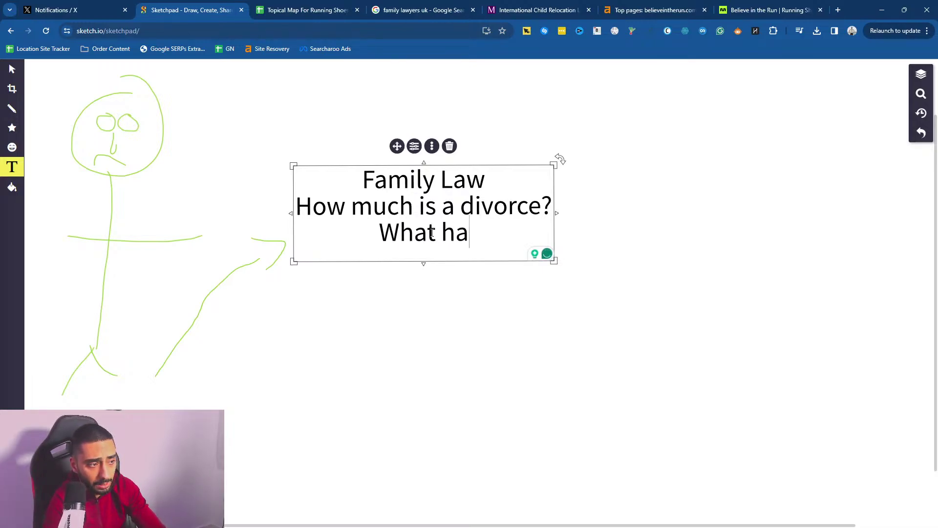
text(ppens to his kids)
key(Return)
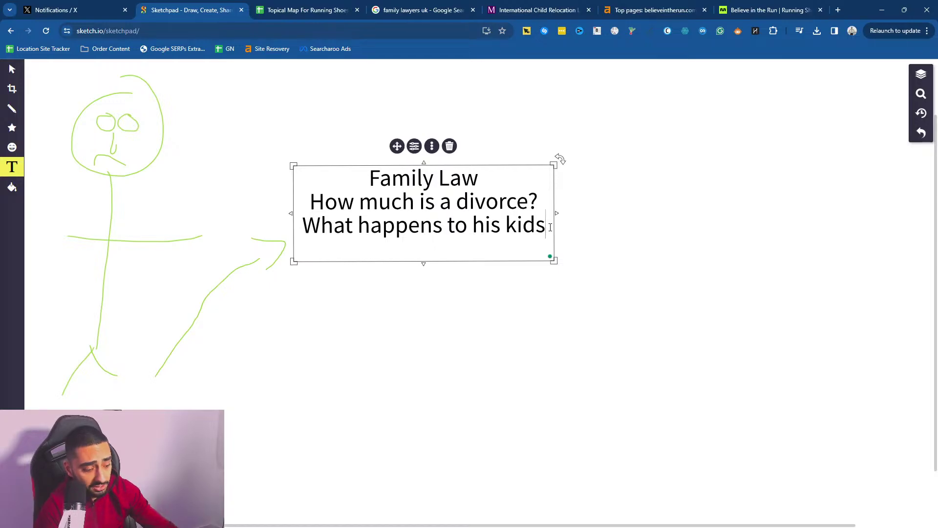
text(?)
- Check the spreadsheet's topic list and add the line "What happens to the house?" to the end of the sketch's text block
click(293, 10)
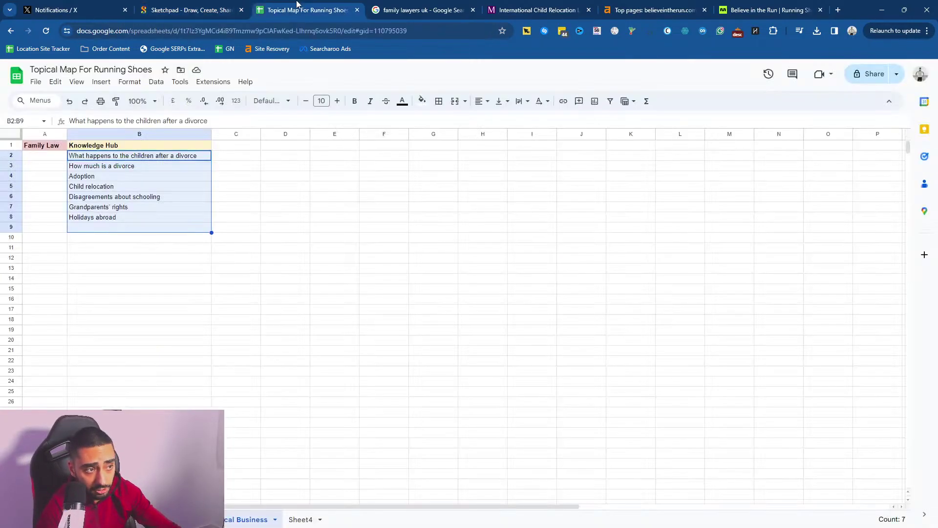
click(190, 10)
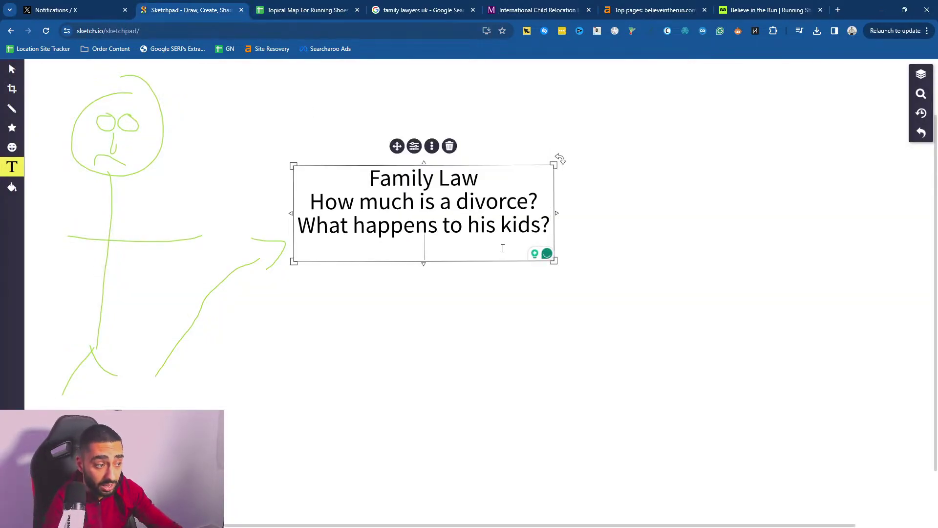
text(What happens to the house?)
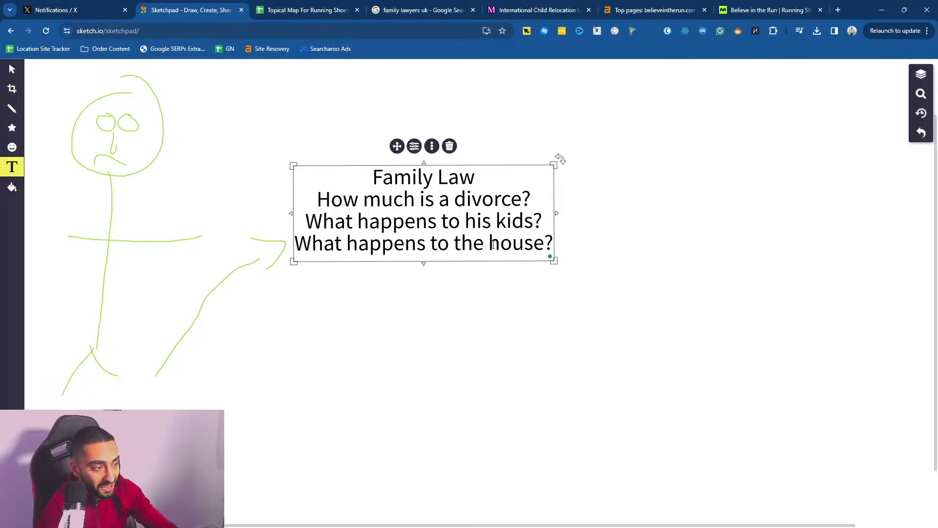
- Return to the topical map spreadsheet and review the Knowledge Hub topics in B2:B8
click(313, 9)
click(137, 302)
drag(127, 156, 130, 218)
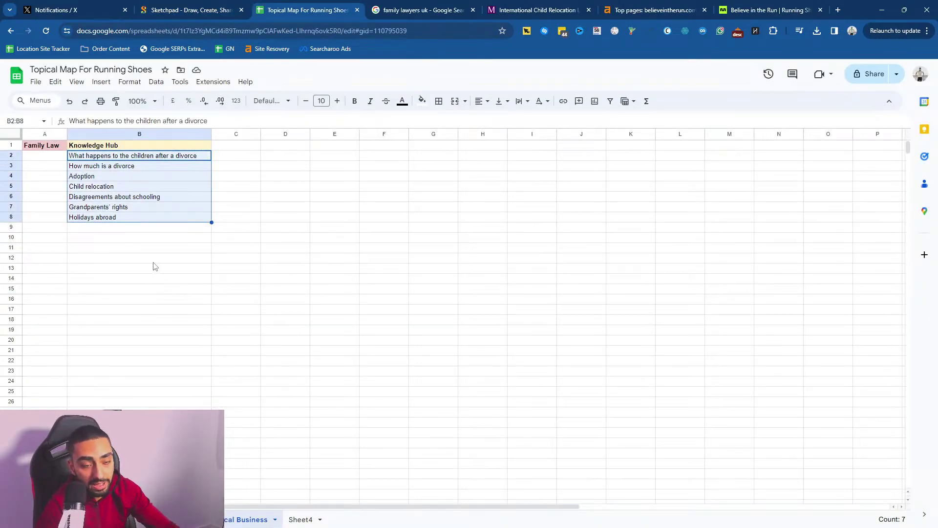
click(164, 240)
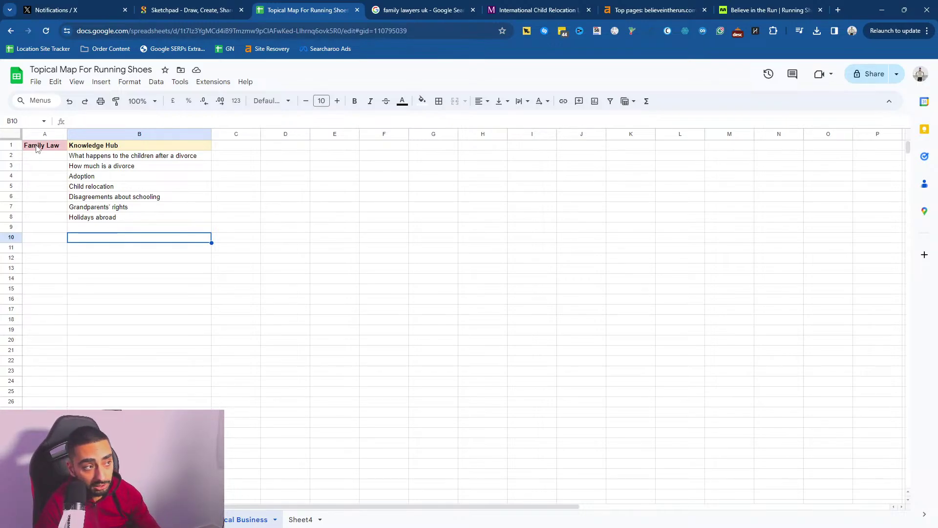
- Examine the services list on the Mills & Reeve site and compare it with the Family Law heading and its topics in the spreadsheet
drag(533, 10, 422, 10)
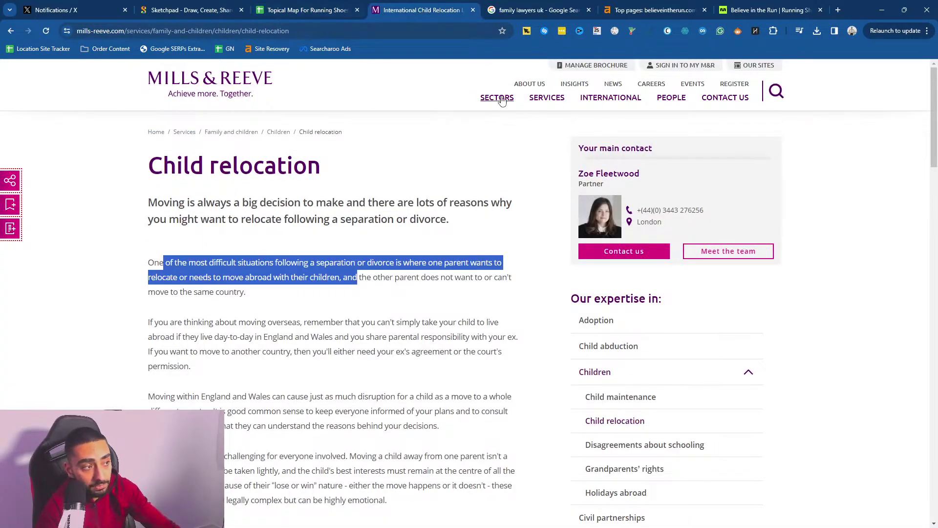
click(551, 99)
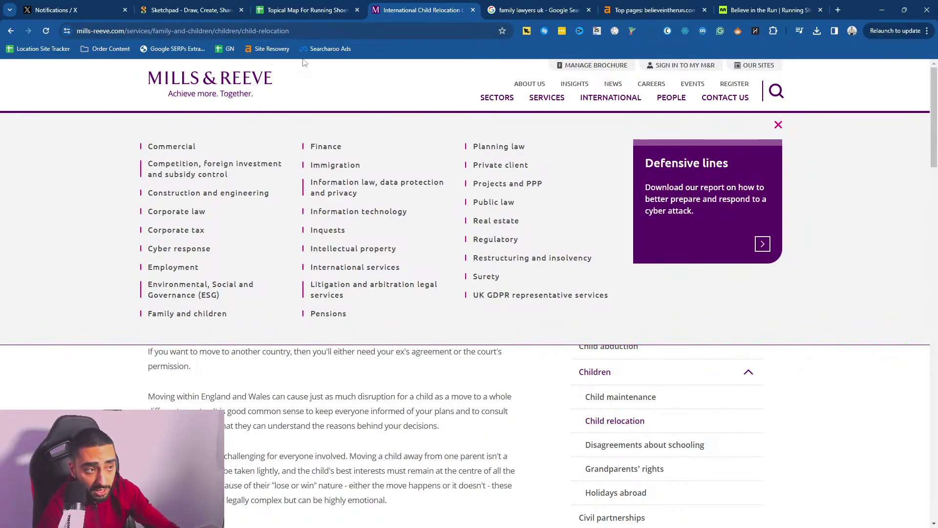
click(284, 5)
drag(101, 157, 107, 222)
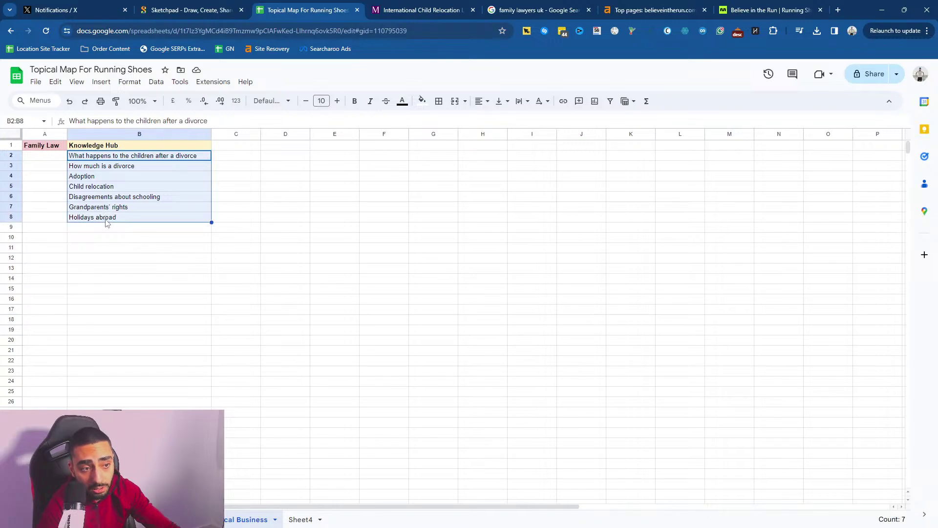
click(35, 146)
click(418, 10)
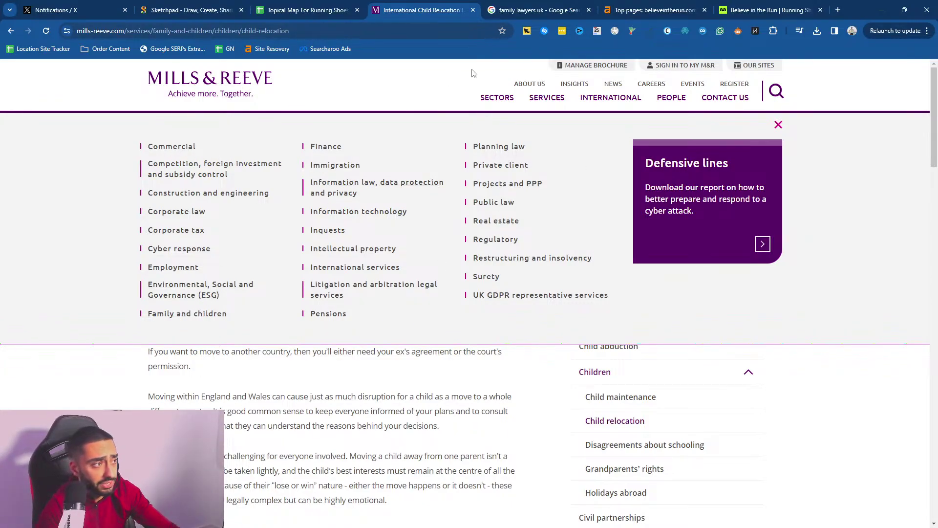
- Bring Google Ads Keyword Planner into the main browser window beside the Mills & Reeve page and check its tools and settings
click(536, 15)
drag(518, 5, 0, 147)
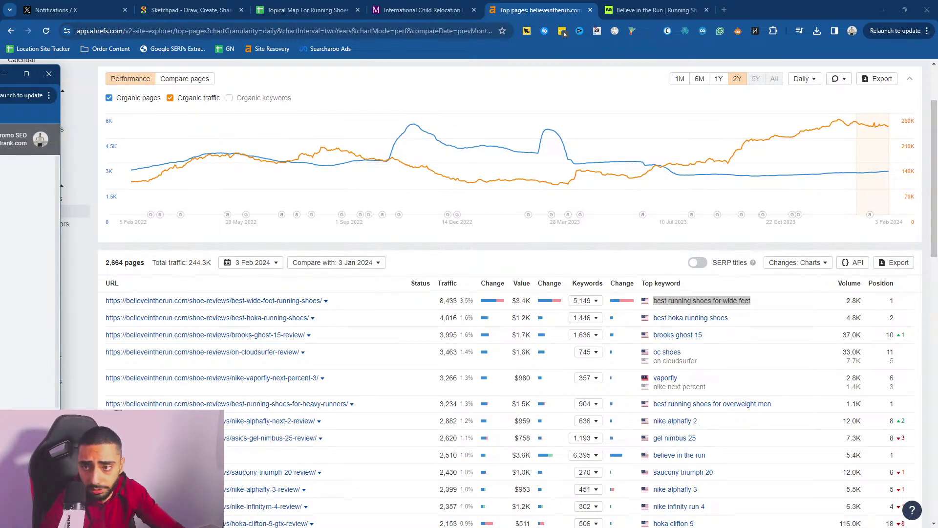
drag(5, 79, 540, 10)
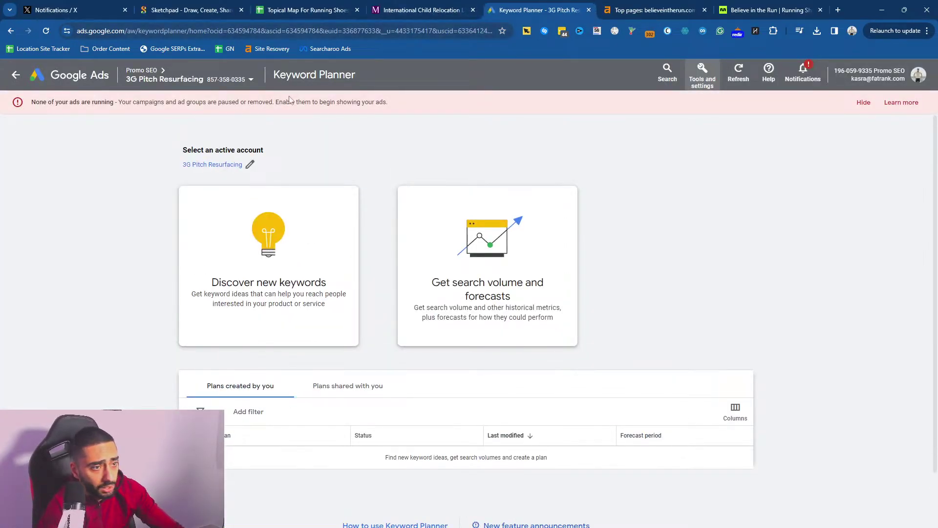
click(710, 82)
click(706, 81)
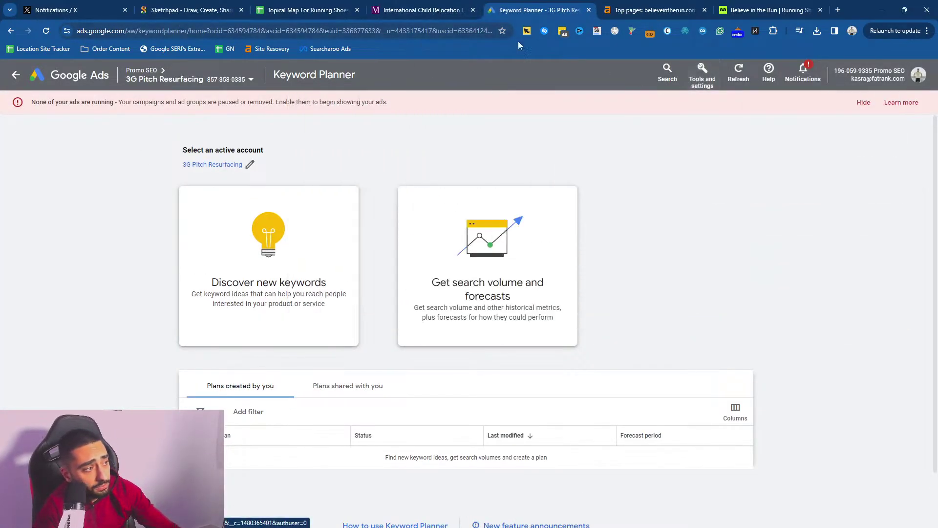
- Search Google for "google ads", look through the results for the Google Ads site, and return to the Ahrefs top pages report
click(684, 9)
click(396, 30)
text(google ads)
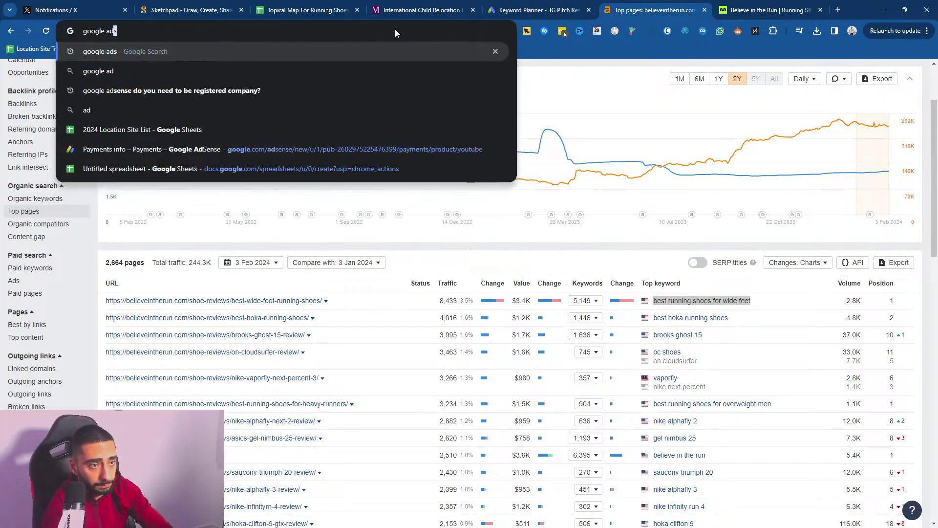
key(Return)
scroll(123, 307, down, 8)
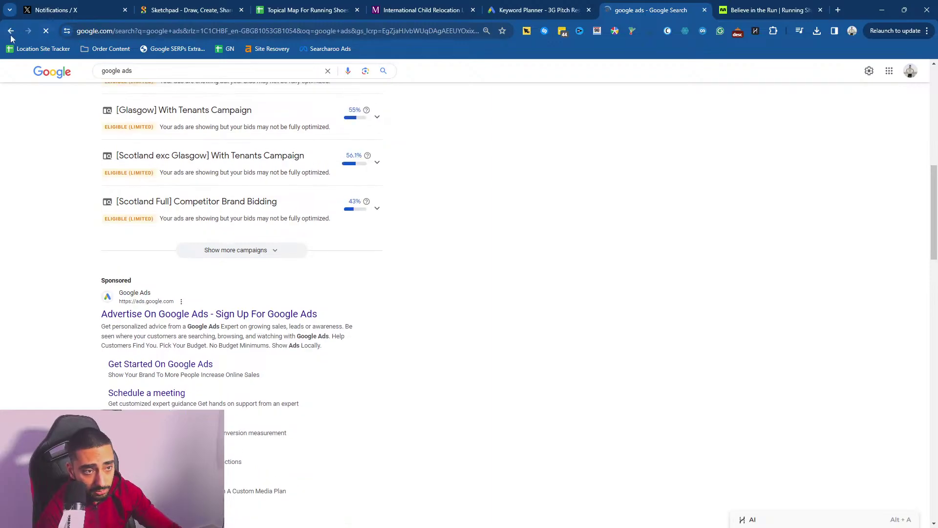
scroll(164, 299, down, 5)
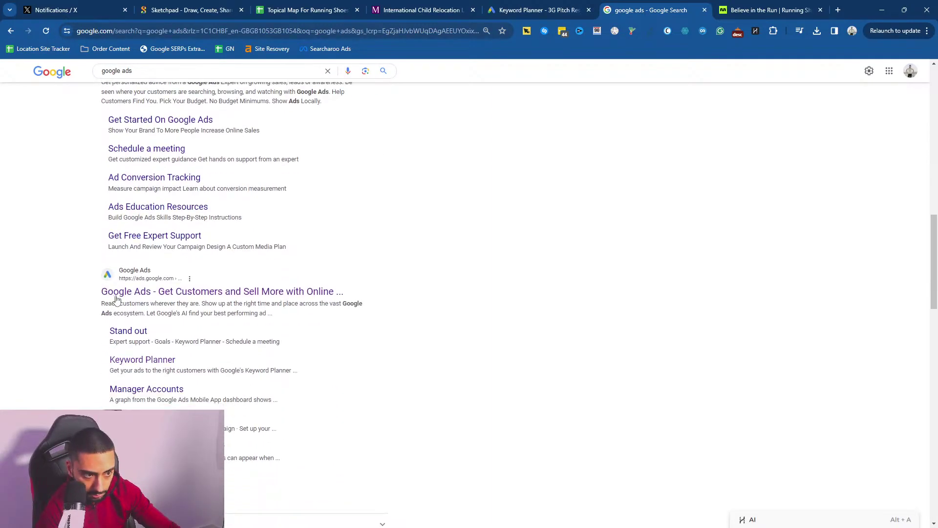
click(11, 30)
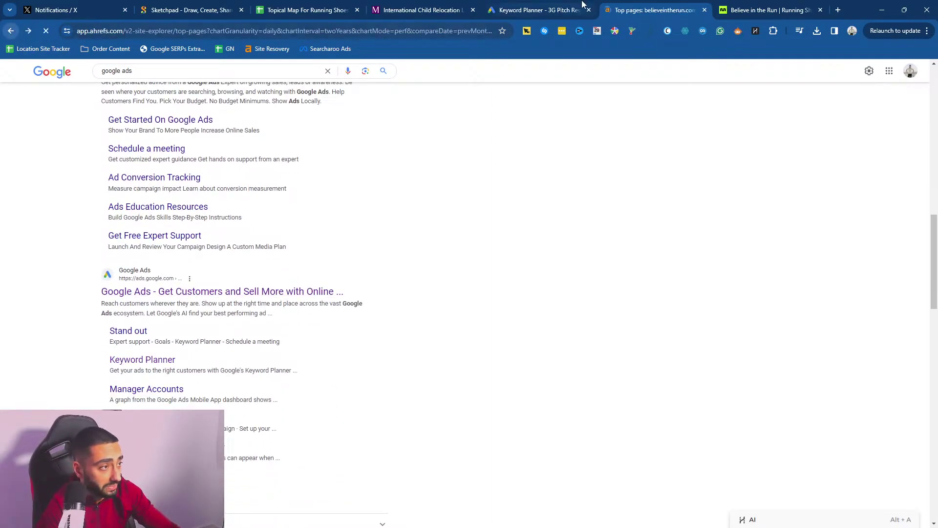
- Return to Keyword Planner and check the planning options among the Google Ads tools and settings
click(567, 11)
click(707, 74)
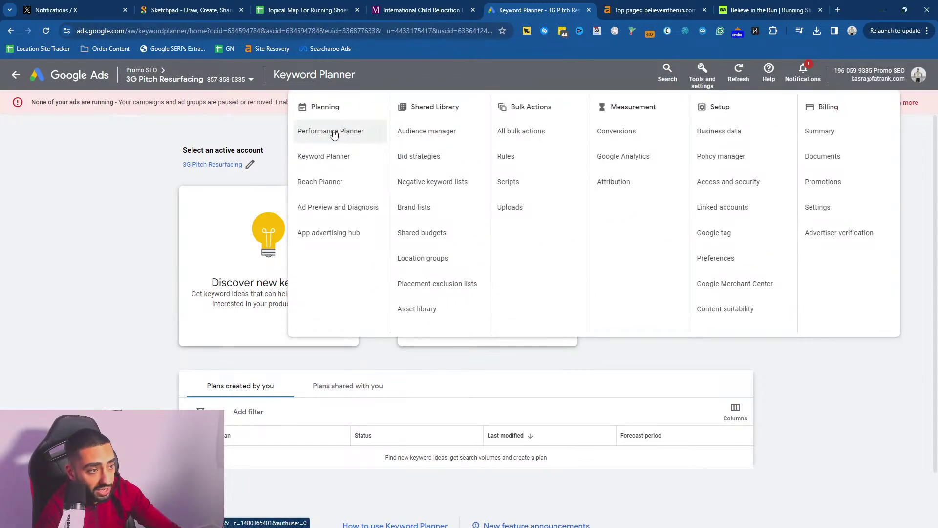
click(173, 240)
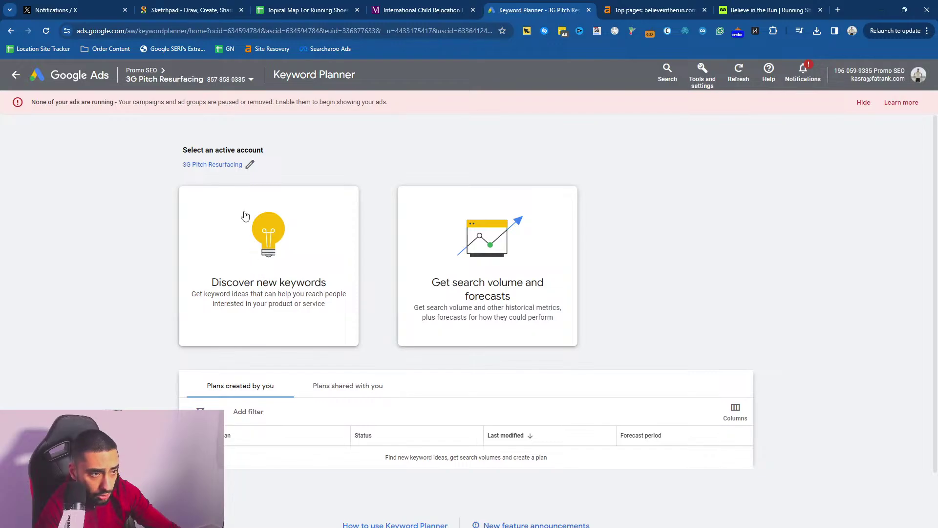
click(270, 272)
click(256, 358)
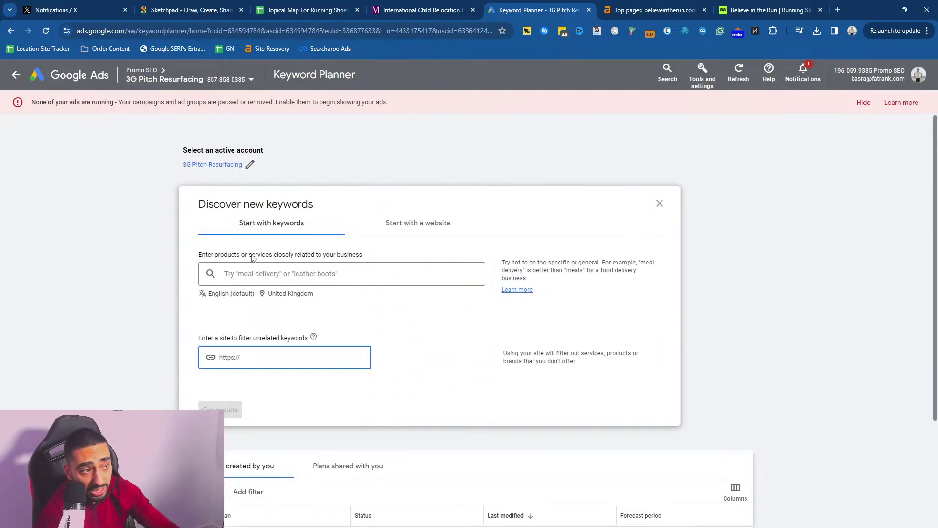
click(418, 10)
drag(127, 31, 68, 29)
key(ctrl+c)
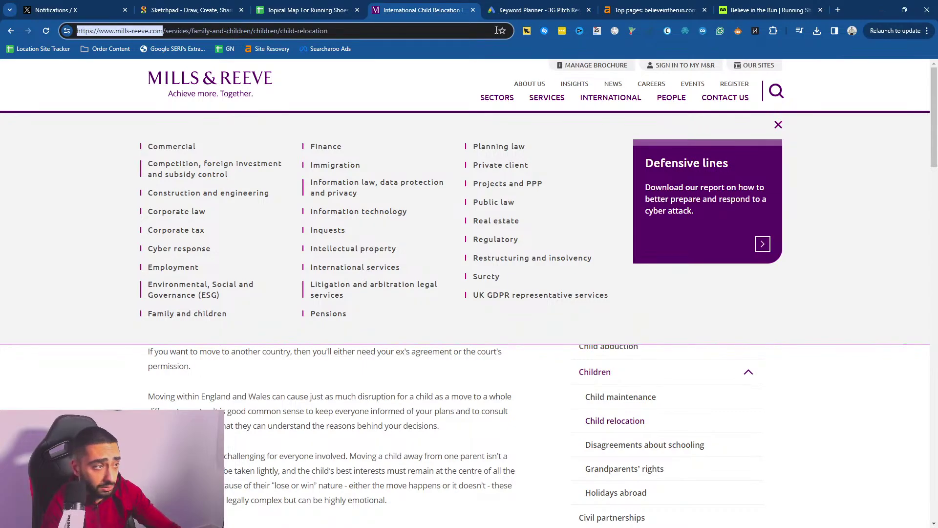
click(515, 9)
key(ctrl+v)
click(328, 399)
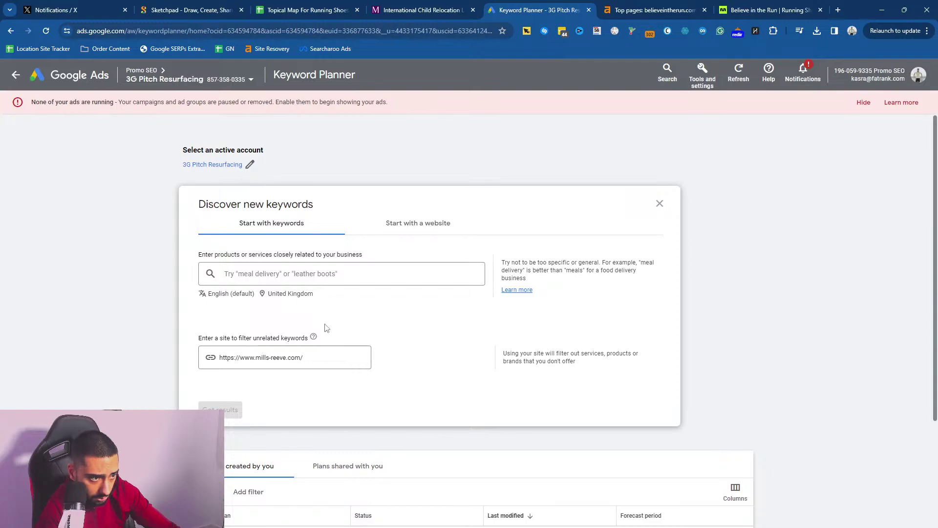
click(416, 223)
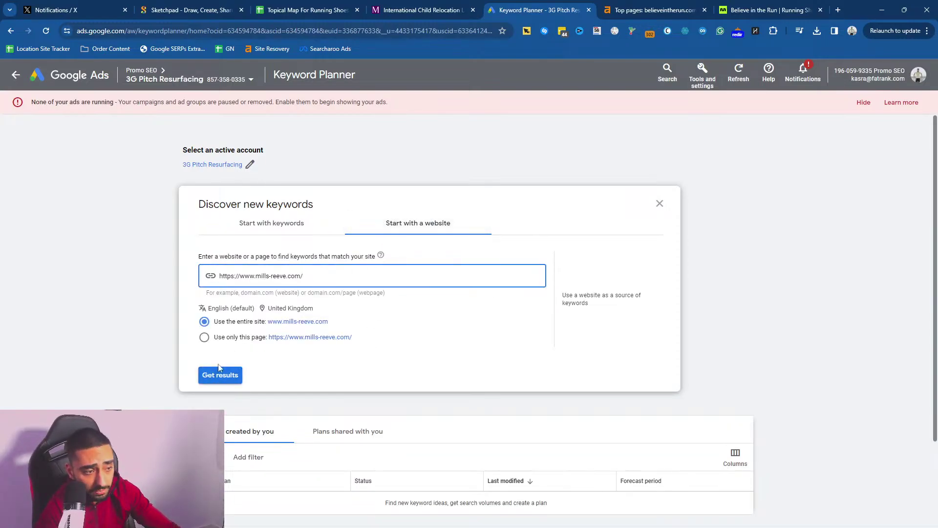
click(221, 375)
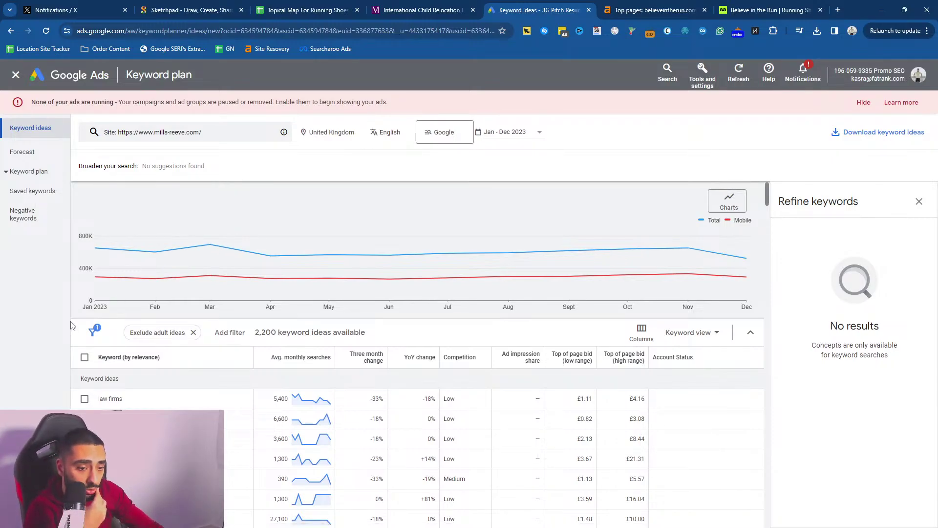
scroll(73, 328, down, 1)
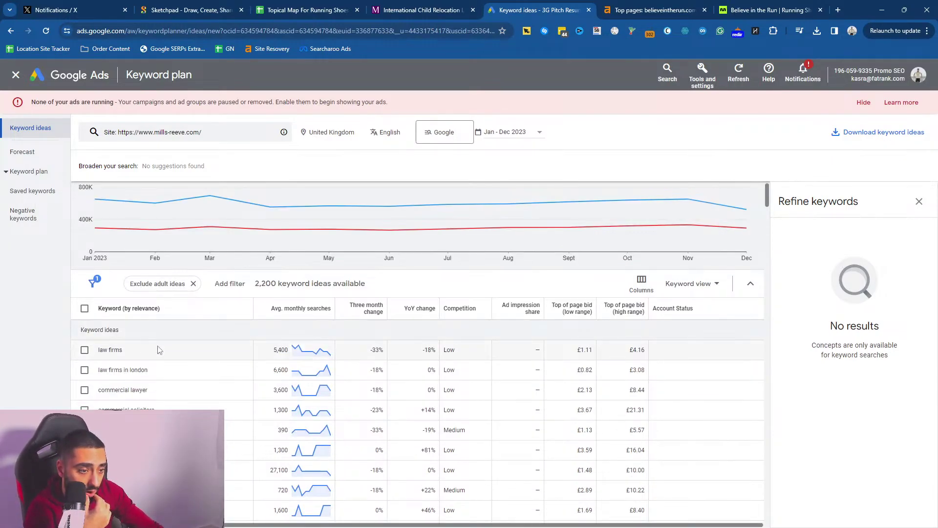
- Place the keyword ideas page beside the topical map spreadsheet in the browser and fill the Knowledge Hub topics in B2:B8 with light yellow
drag(538, 9, 300, 3)
click(300, 6)
mouse_move(45, 155)
mouse_down()
mouse_move(48, 186)
mouse_move(45, 166)
mouse_up()
click(117, 134)
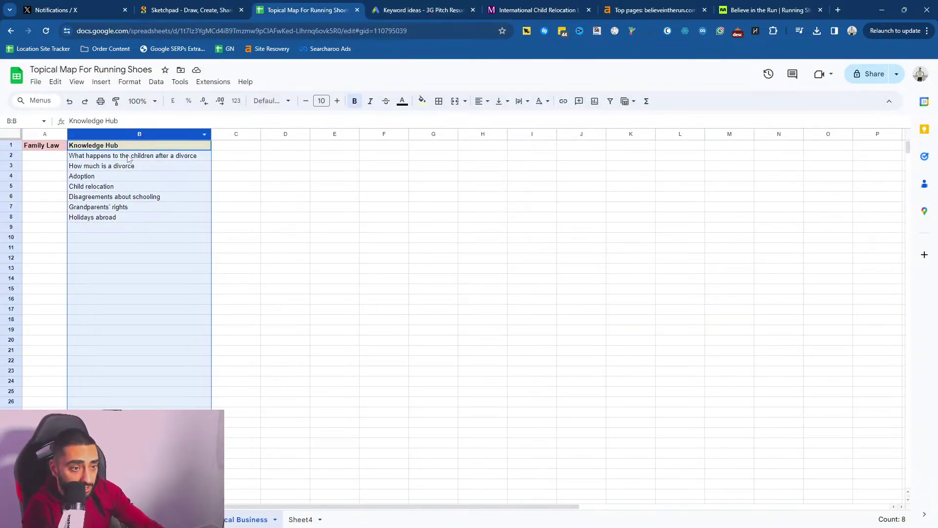
drag(105, 157, 127, 218)
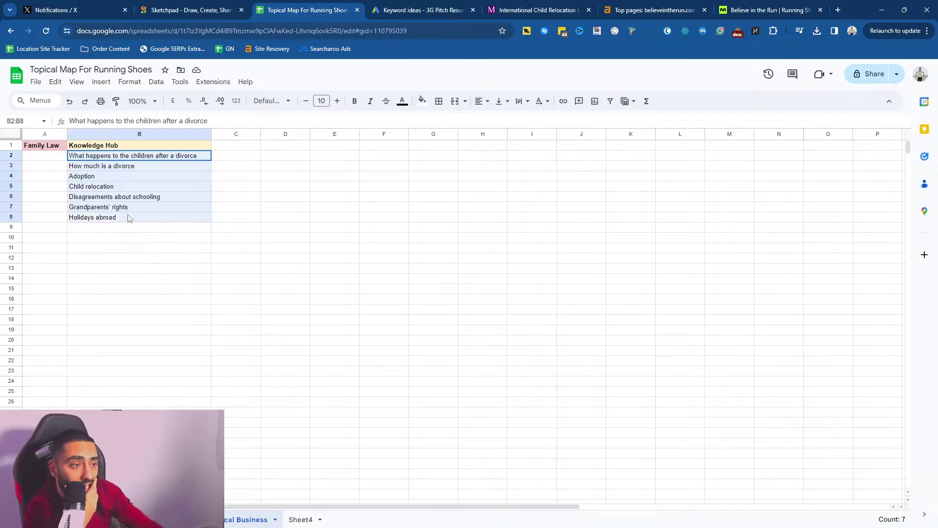
click(422, 101)
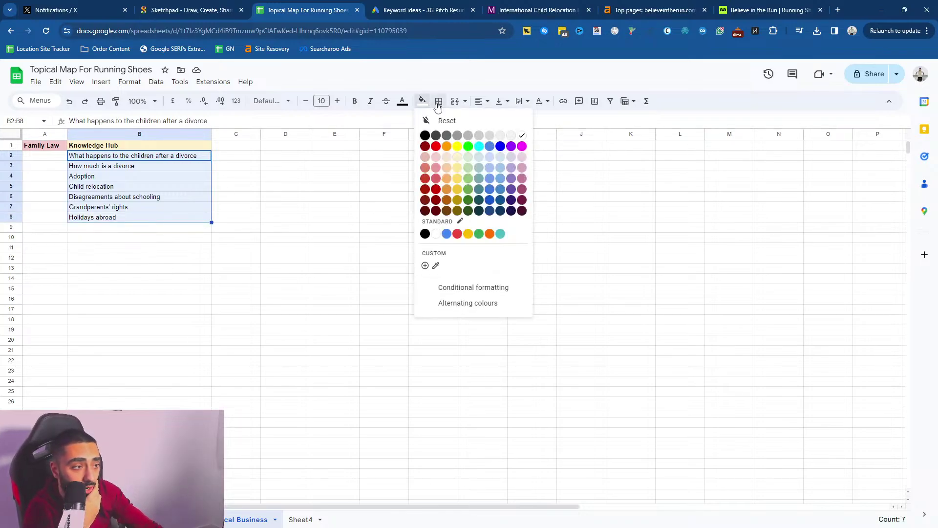
click(461, 160)
- Examine how the Family Law heading in A1 relates to the individual Knowledge Hub topics in B2:B8
drag(176, 156, 161, 221)
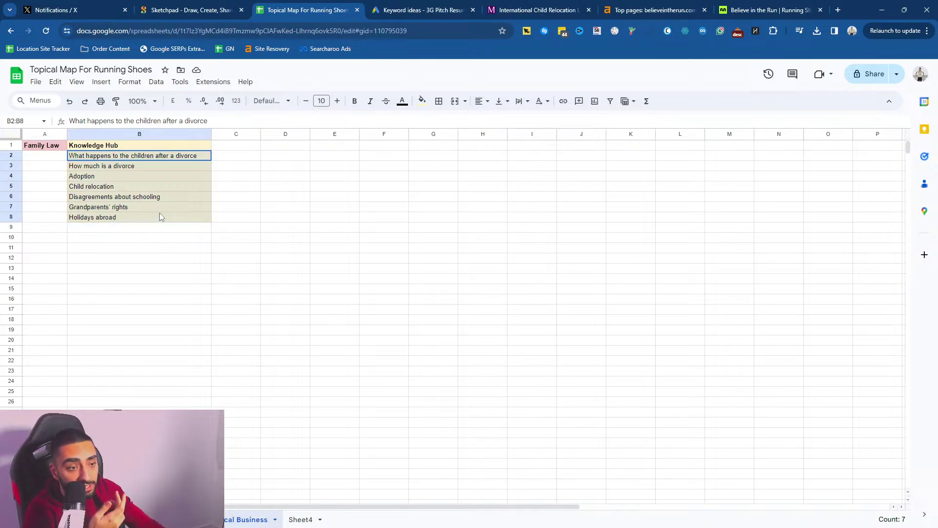
click(45, 146)
click(73, 156)
click(43, 147)
click(74, 156)
click(43, 148)
click(95, 157)
click(43, 147)
click(105, 176)
key(ctrl+Home)
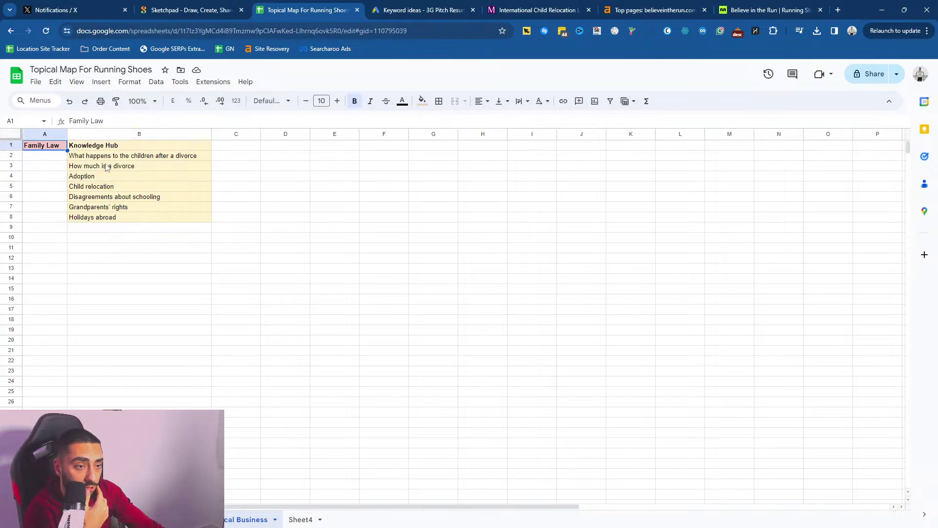
click(92, 157)
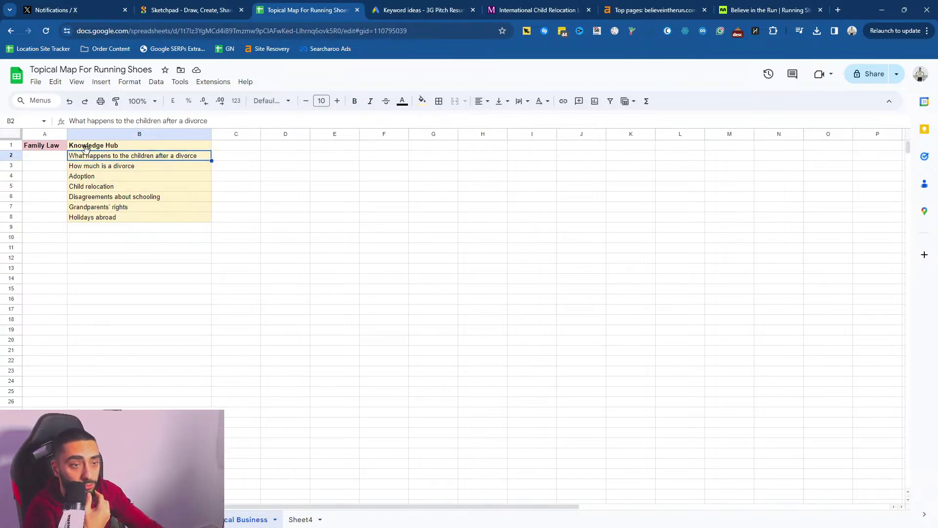
click(43, 148)
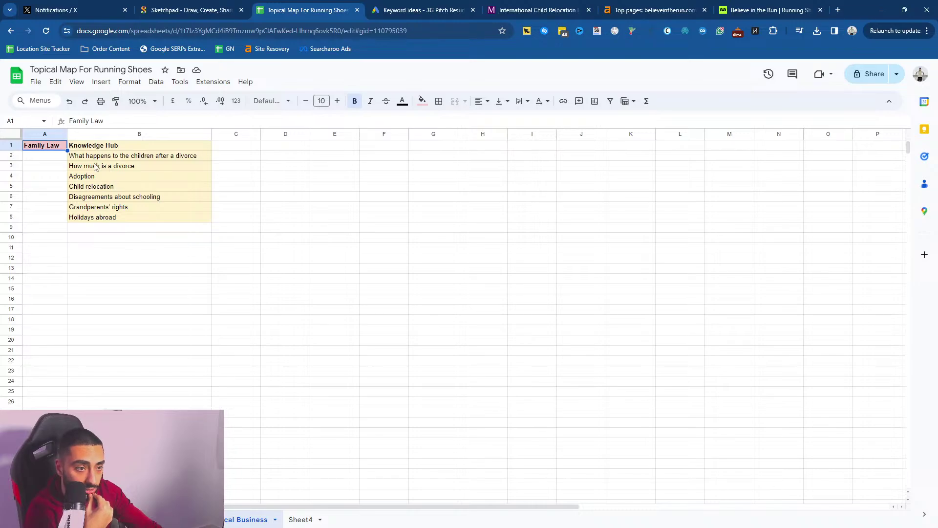
click(109, 169)
click(41, 148)
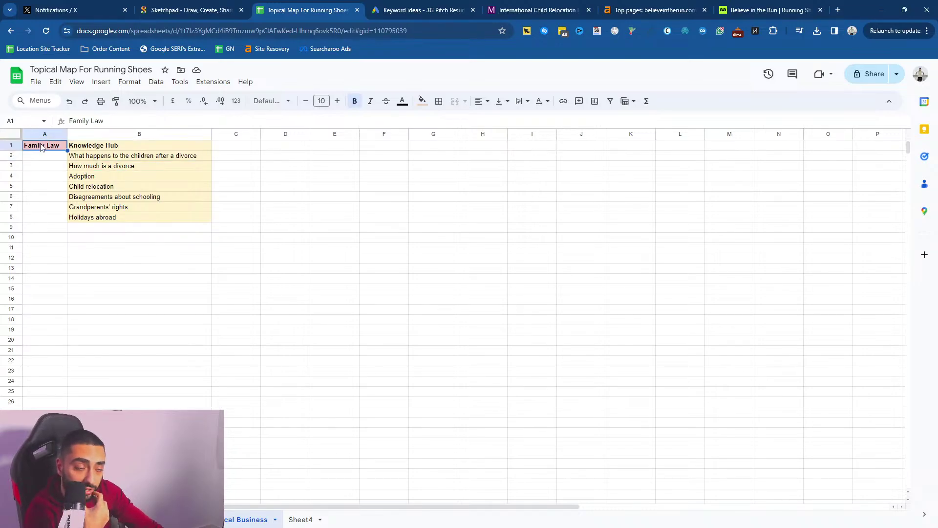
click(130, 169)
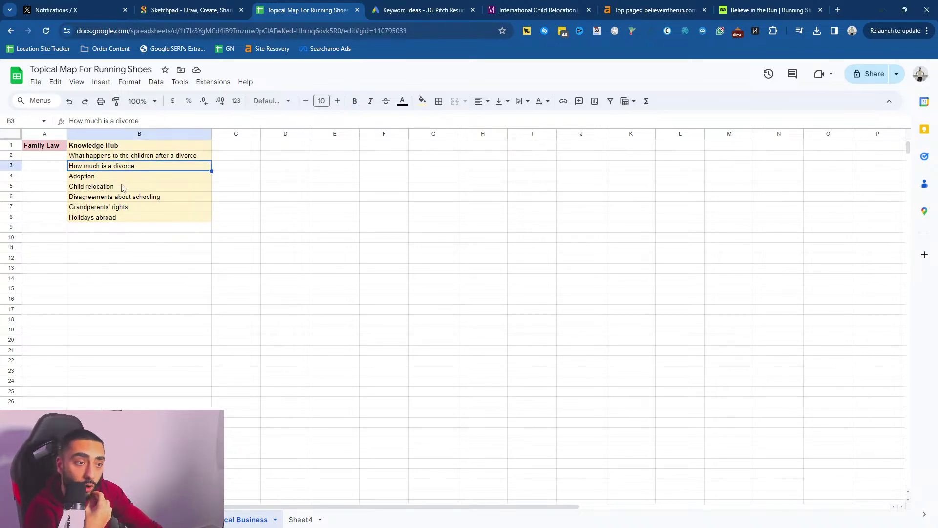
drag(111, 159, 128, 218)
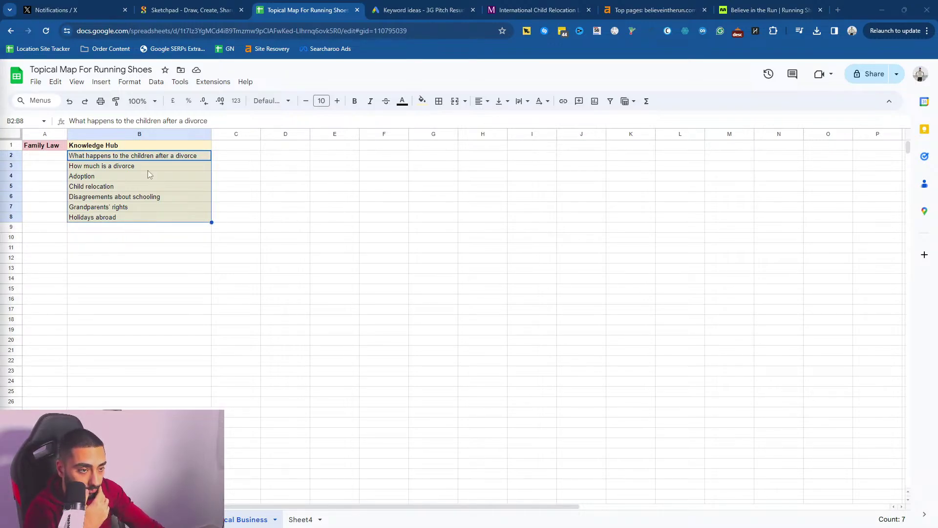
click(127, 168)
click(101, 155)
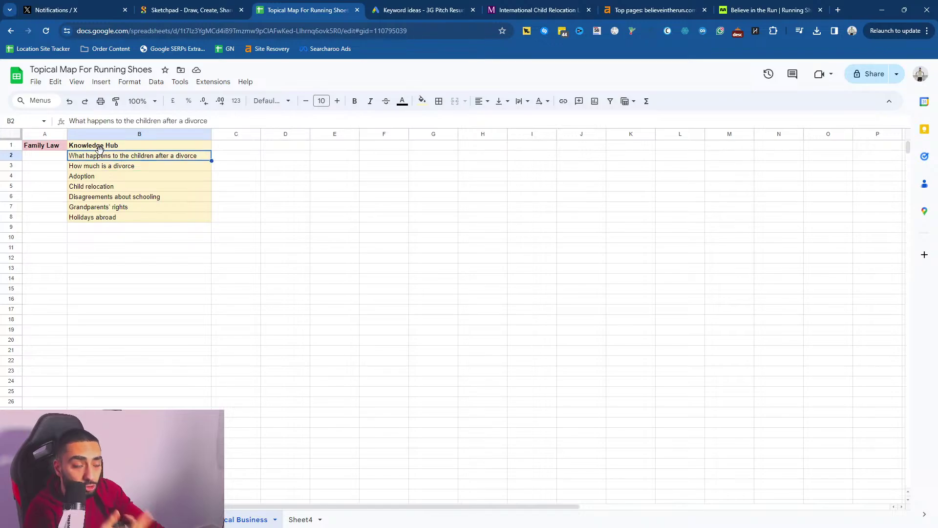
- Return to the Keyword Planner results and review the most relevant keyword ideas for the Mills & Reeve site
click(409, 10)
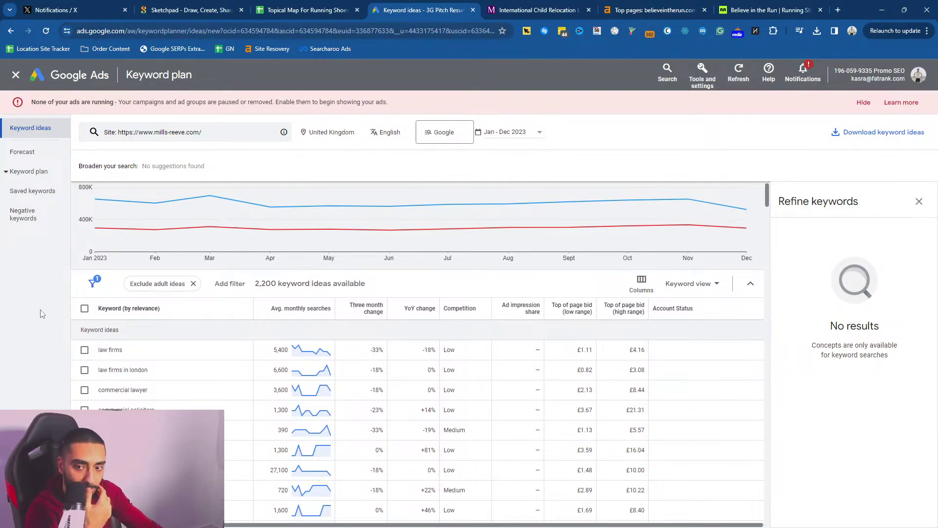
scroll(233, 328, down, 1)
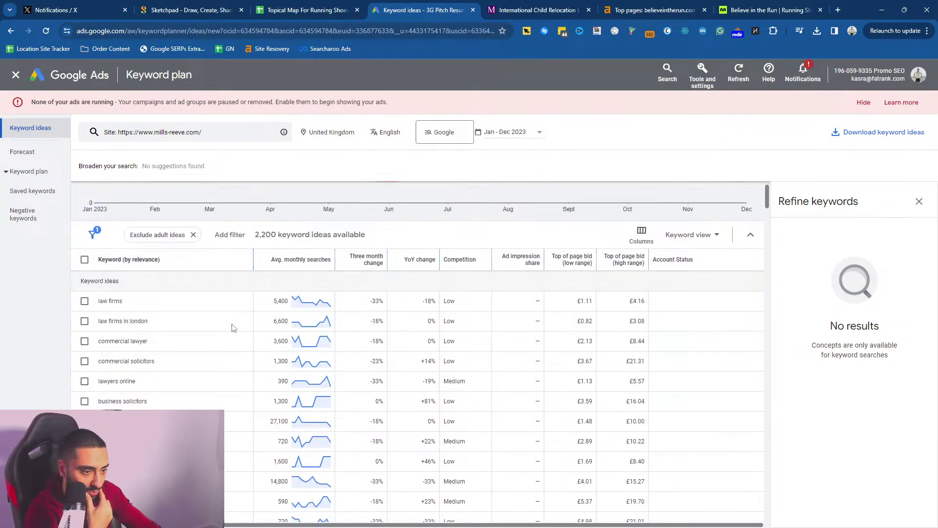
scroll(233, 327, down, 1)
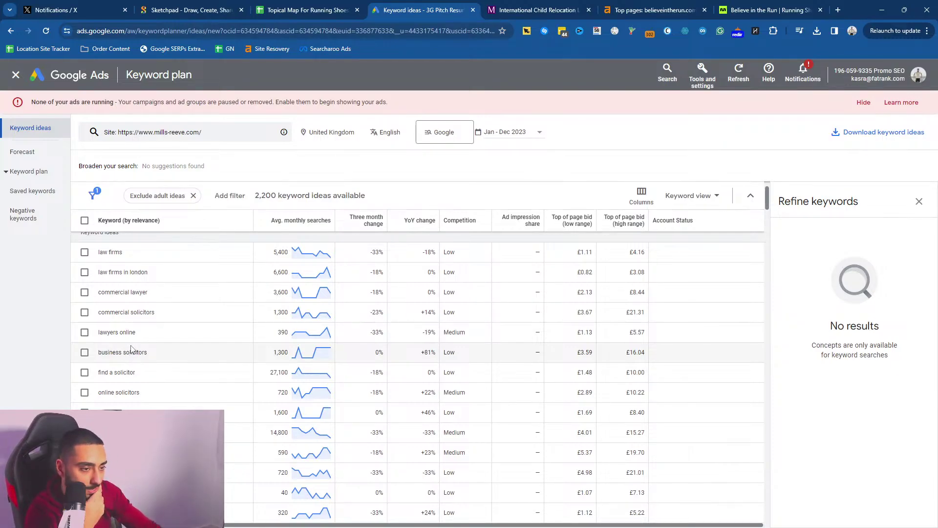
scroll(205, 352, up, 3)
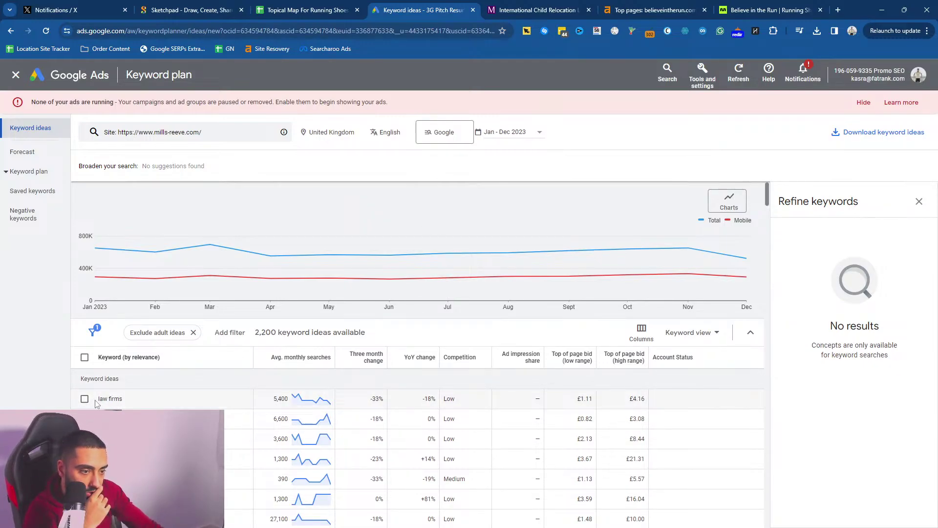
scroll(100, 399, down, 2)
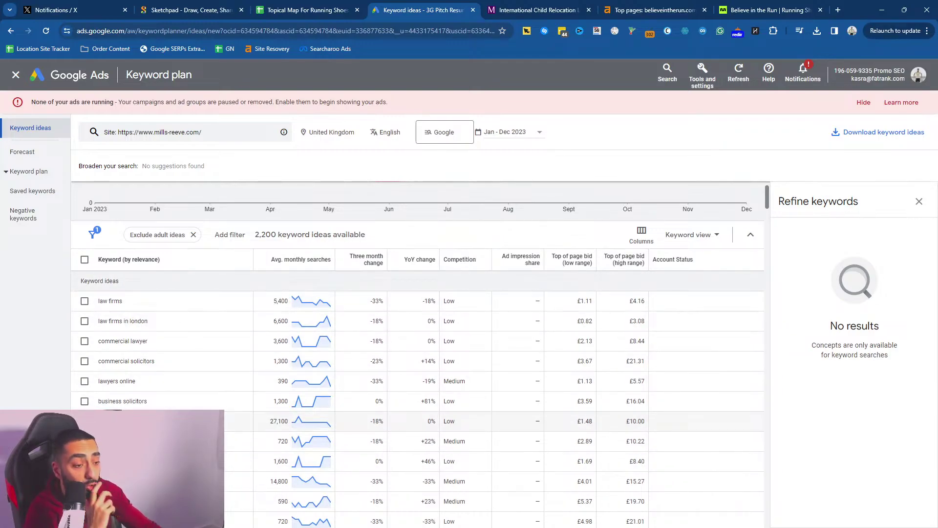
scroll(178, 371, down, 1)
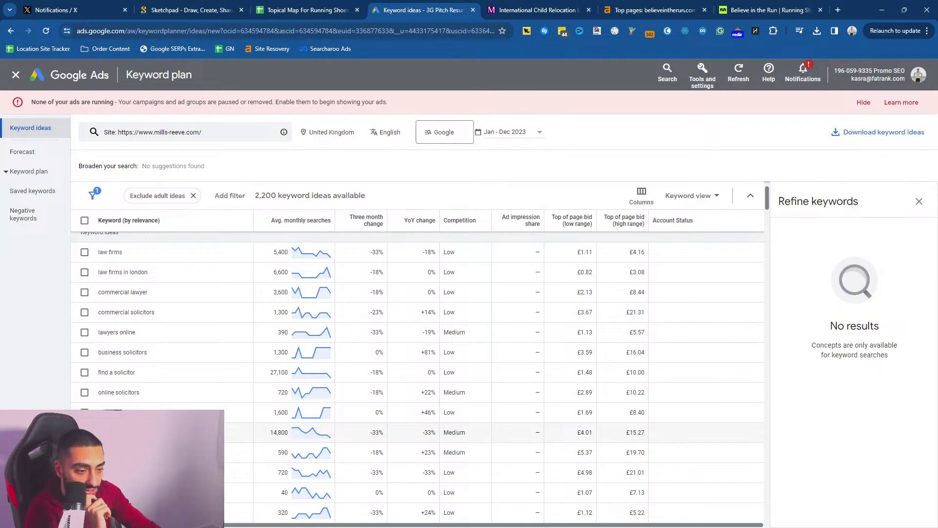
- Check the Family Law column in the spreadsheet, then examine the family law and location-based solicitor keywords further down the keyword ideas
click(309, 10)
click(56, 159)
key(ctrl+Tab)
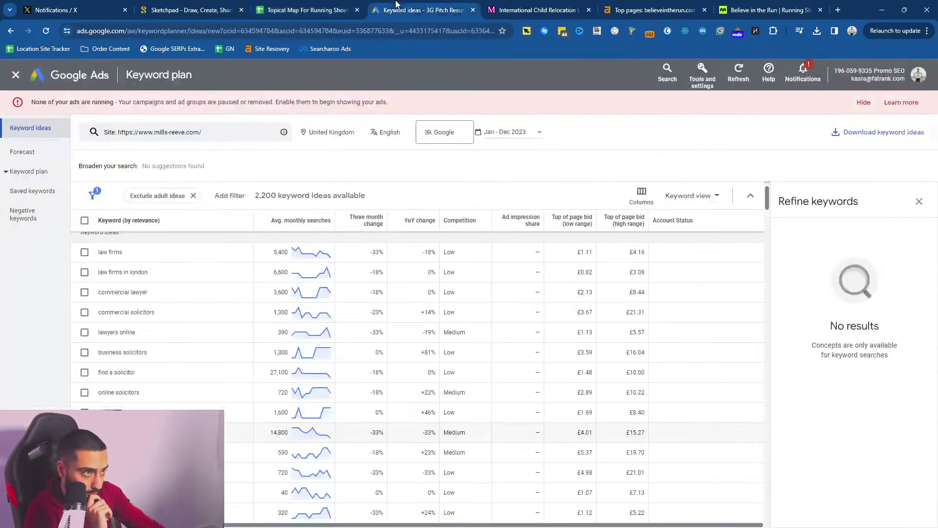
scroll(198, 352, down, 5)
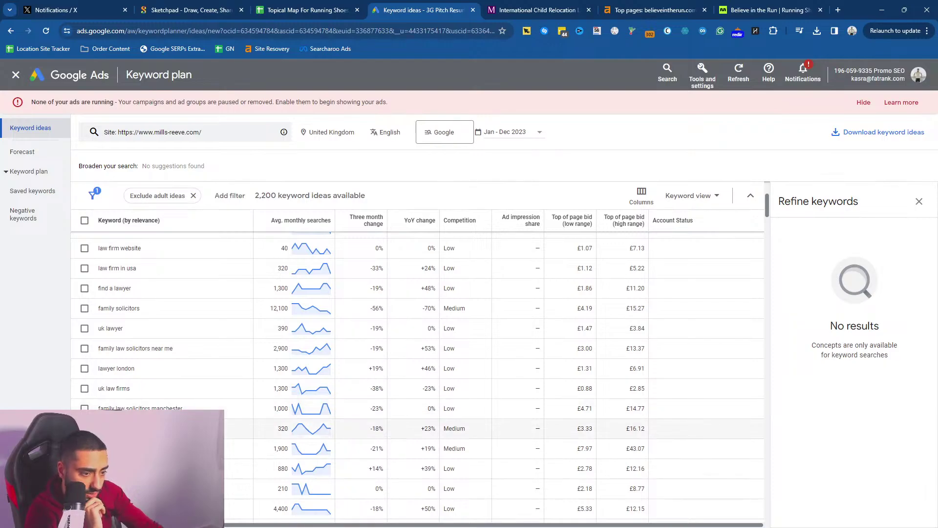
scroll(418, 376, down, 3)
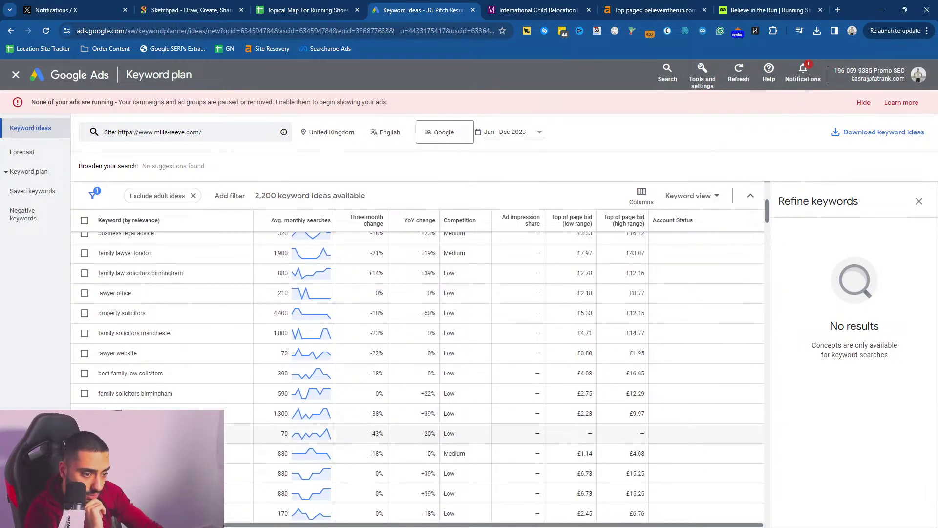
scroll(418, 376, down, 2)
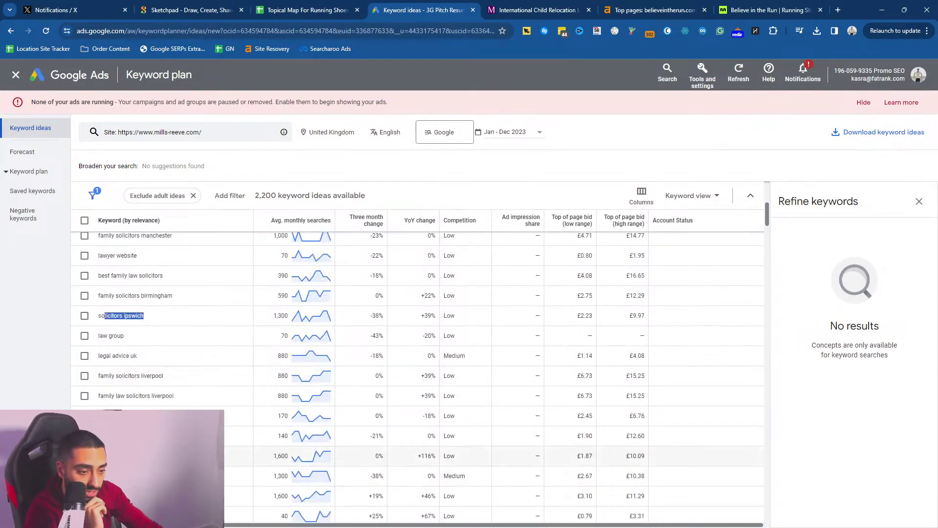
scroll(418, 377, down, 3)
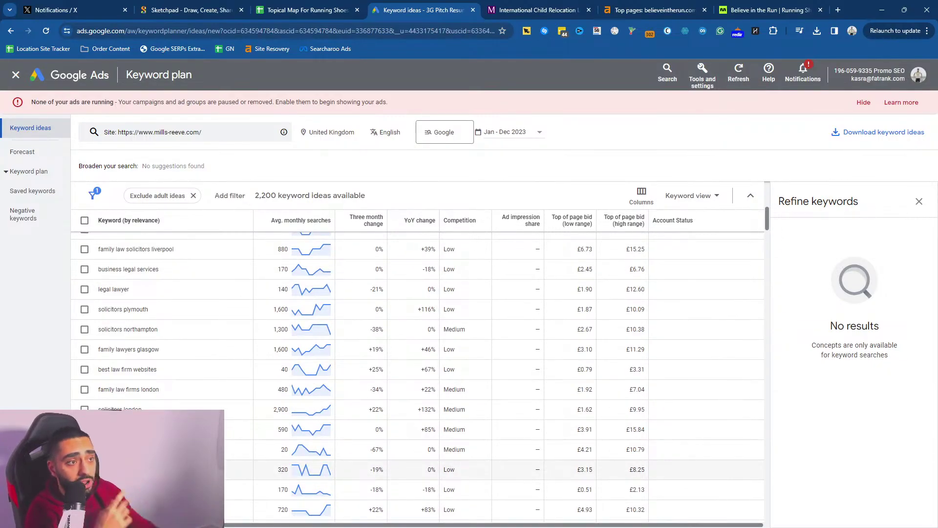
- Return to the topical map spreadsheet and select the Family Law heading in A1
click(308, 10)
key(shift+Left)
key(shift+Up)
key(shift+Up)
key(shift+Up)
key(shift+Up)
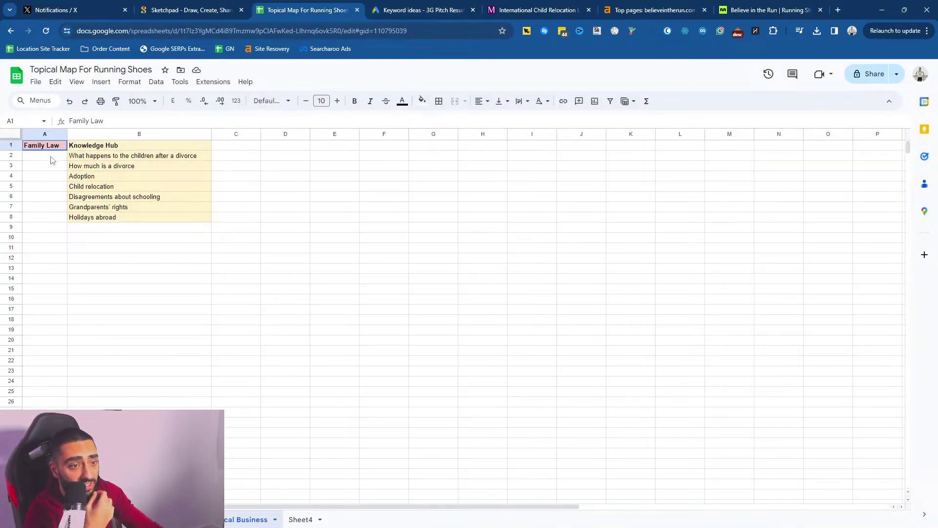
- Highlight the Family Law column A1:A8, check the Keyword Planner results, and highlight the Knowledge Hub topics in B2:B8
key(shift+Down)
key(shift+Down)
key(shift+Down)
key(shift+Down)
key(shift+Down)
key(shift+Down)
key(shift+Down)
click(404, 9)
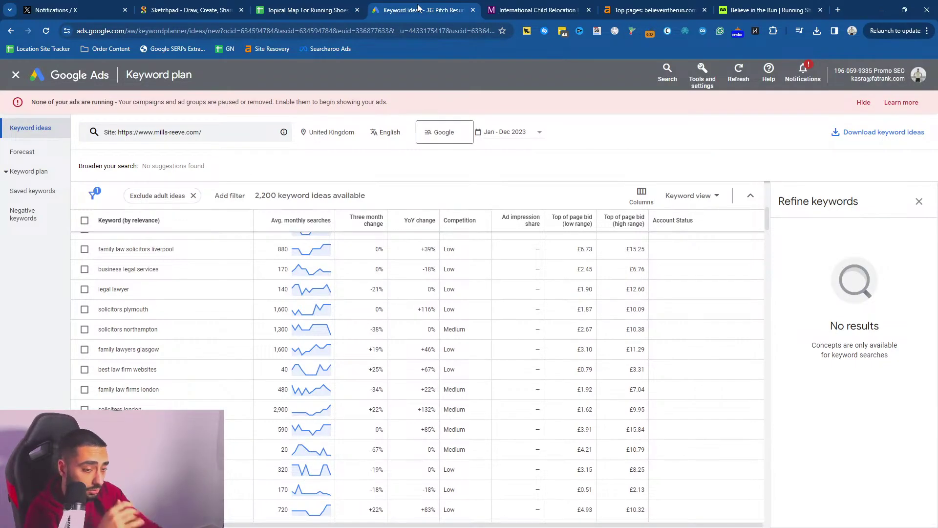
click(308, 9)
drag(140, 156, 159, 224)
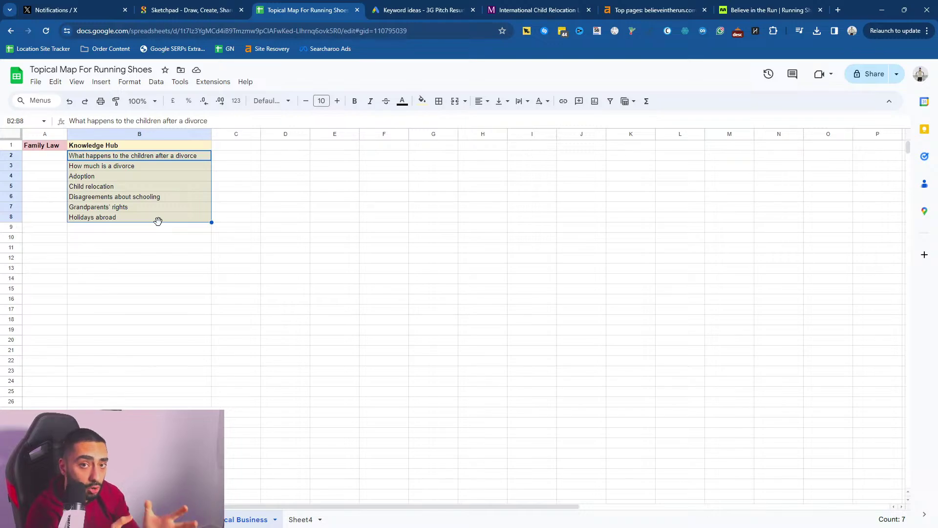
- Examine further solicitor keyword ideas for the Mills & Reeve site in Keyword Planner, then return to the topical map spreadsheet
click(421, 10)
scroll(301, 394, down, 5)
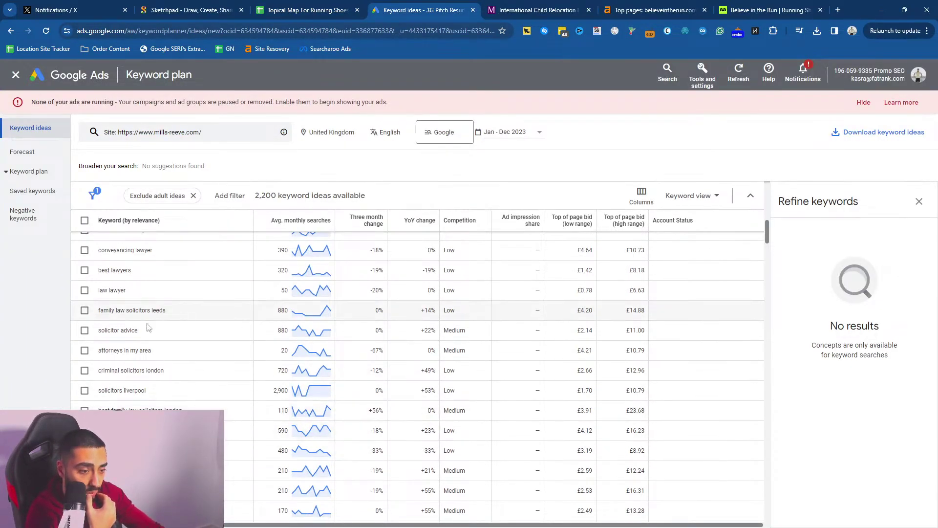
scroll(249, 397, down, 5)
scroll(218, 401, down, 5)
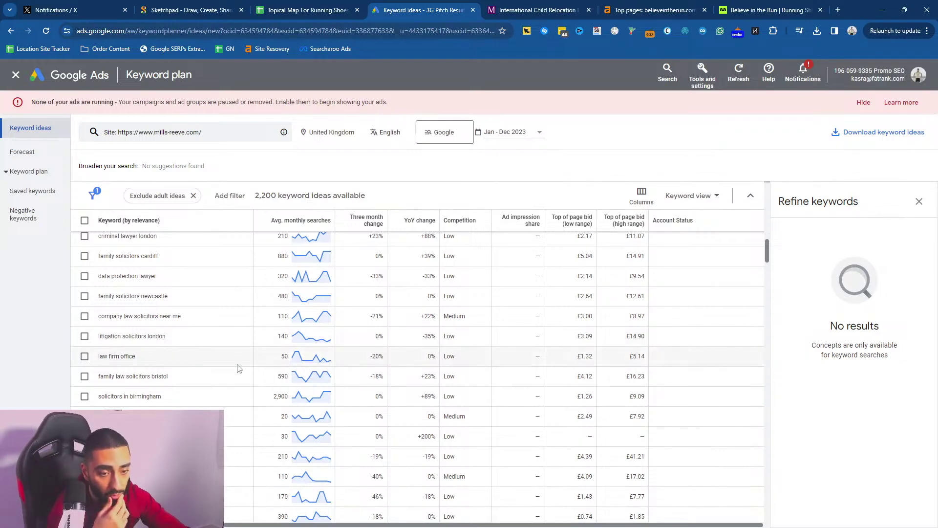
key(ctrl+shift+Tab)
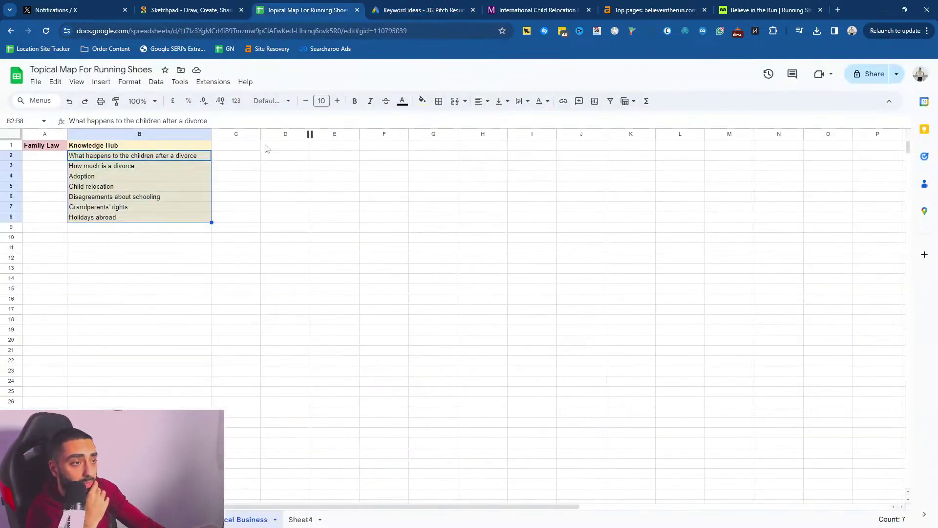
click(151, 313)
- Place the Mills & Reeve page beside the spreadsheet and go back from Child relocation to its Family and children page
drag(538, 9, 423, 10)
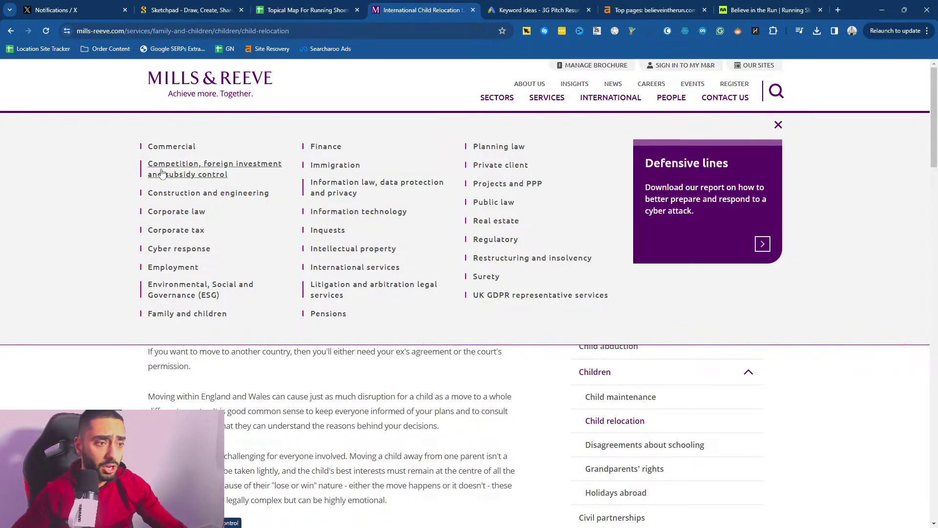
right_click(141, 381)
click(175, 171)
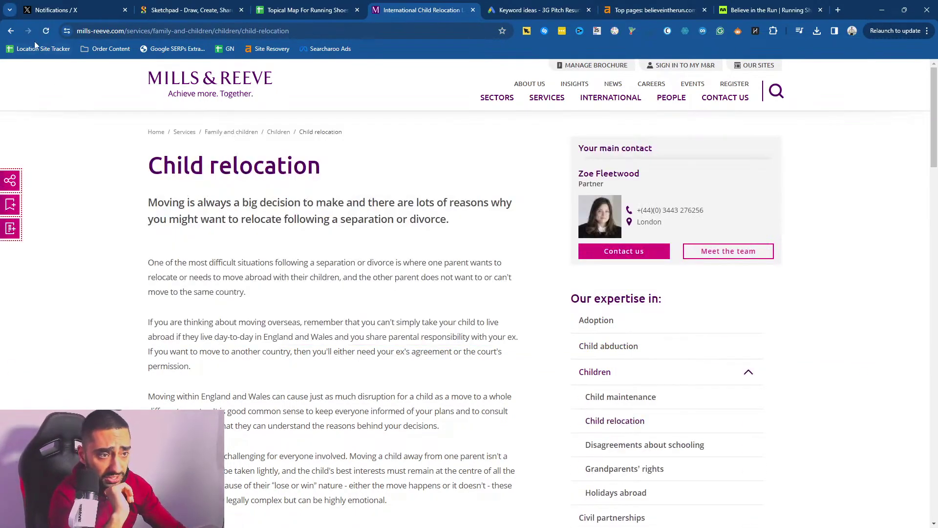
click(11, 31)
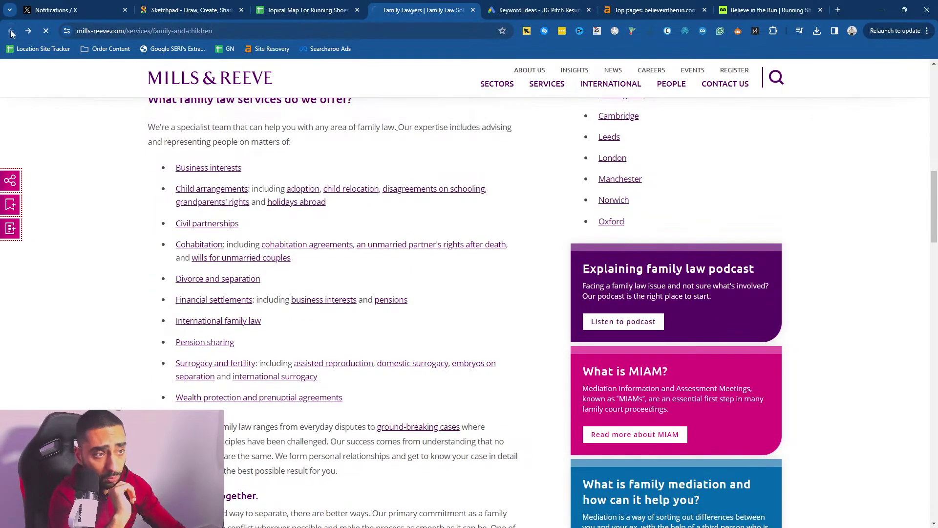
drag(655, 10, 427, 9)
click(428, 9)
scroll(293, 205, up, 12)
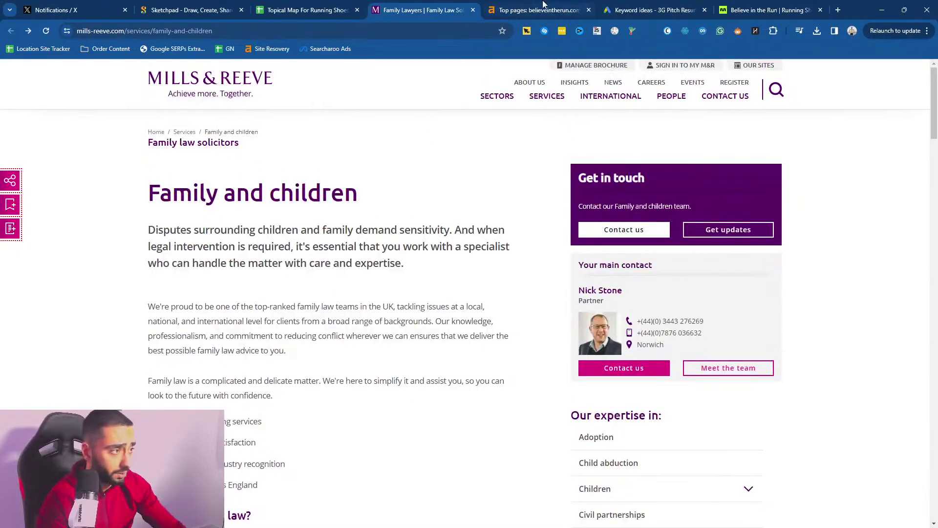
- Replace the Believe in the Run page with Google, search for "family law uk" and review the results
click(549, 6)
drag(782, 10, 538, 10)
click(440, 31)
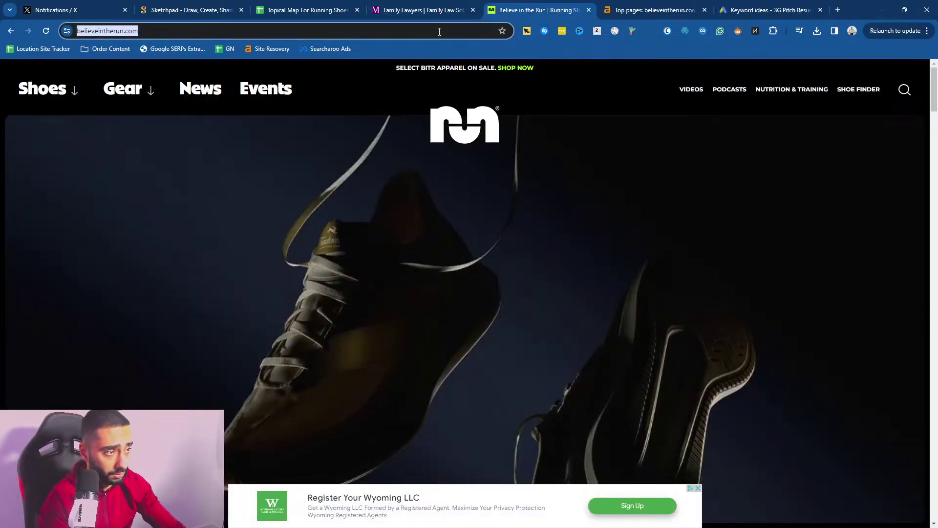
text(google)
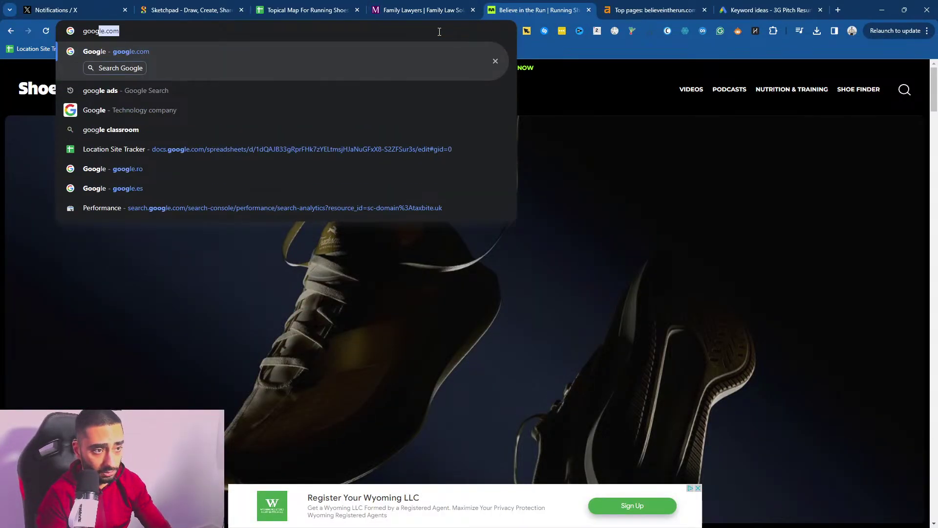
key(Return)
text(fami)
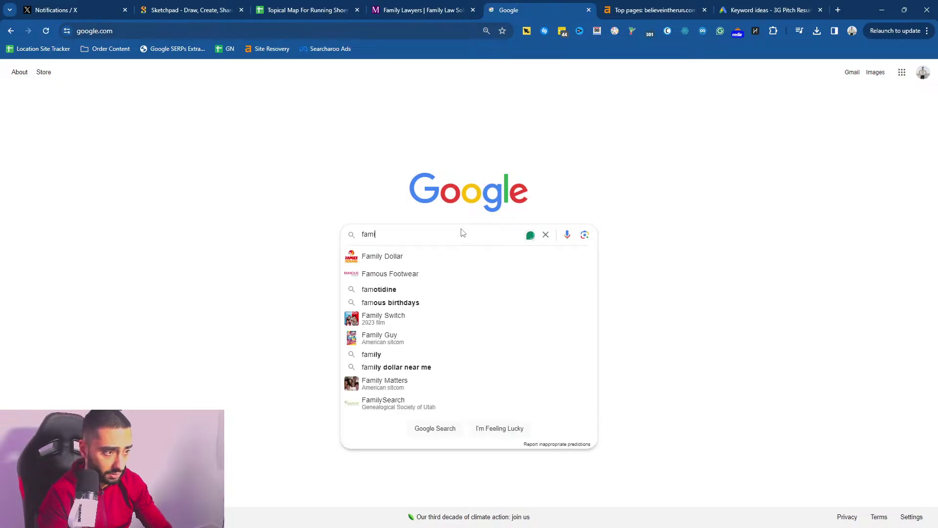
text(ly law uk)
key(Return)
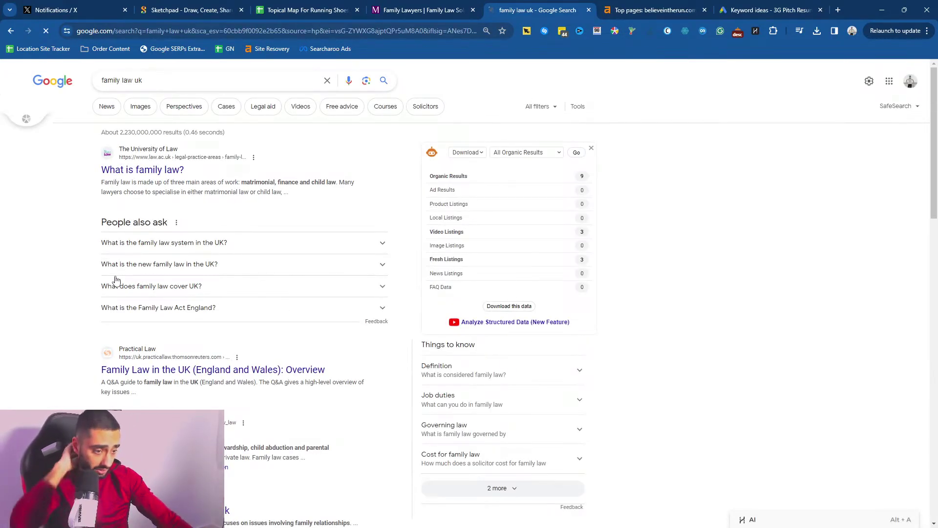
scroll(71, 221, down, 8)
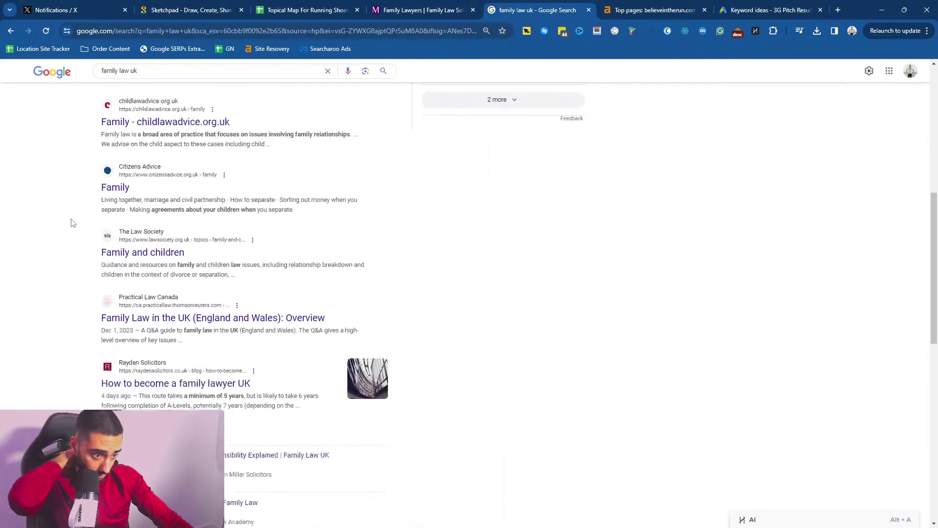
scroll(71, 223, down, 11)
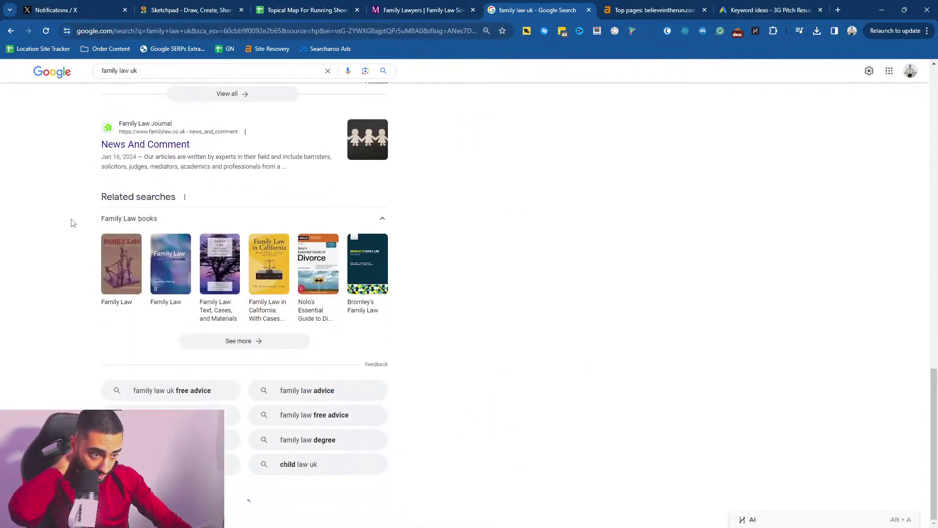
scroll(72, 223, up, 19)
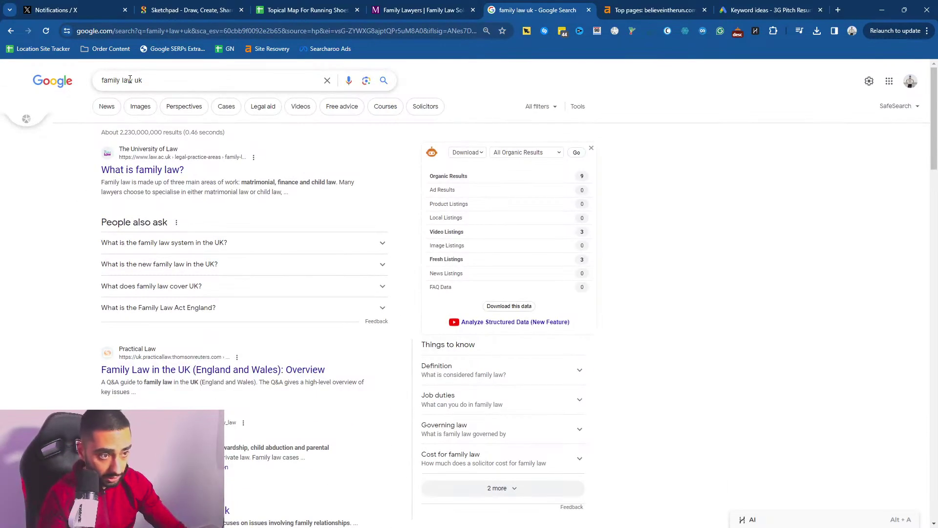
- Change the Google search to "family law services uk" and look through the results
click(134, 80)
text(service)
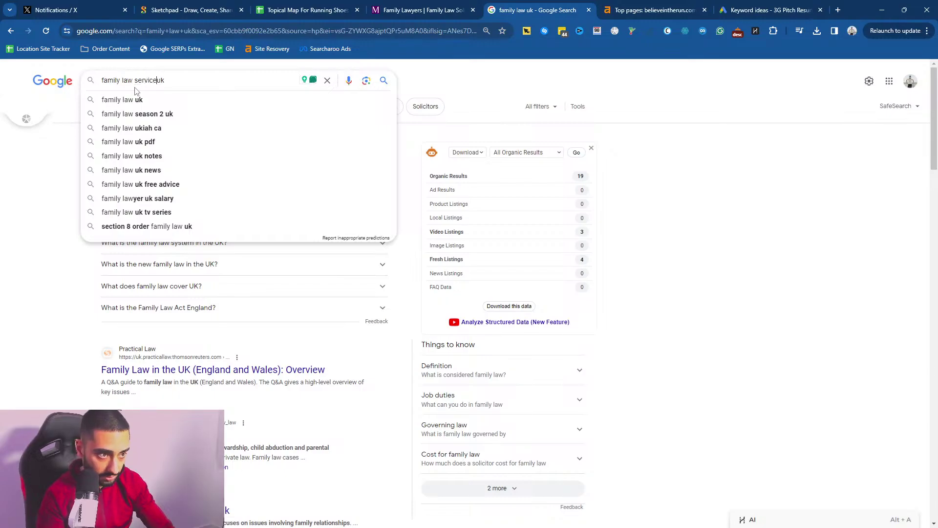
text(s)
key(Return)
scroll(58, 200, down, 5)
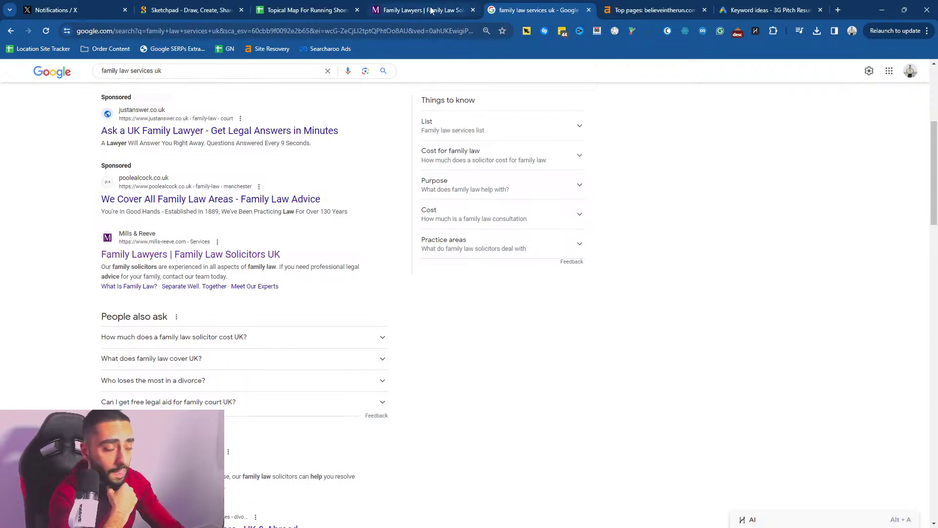
- Compare the Mills & Reeve Family and children page with the topical map spreadsheet
click(410, 10)
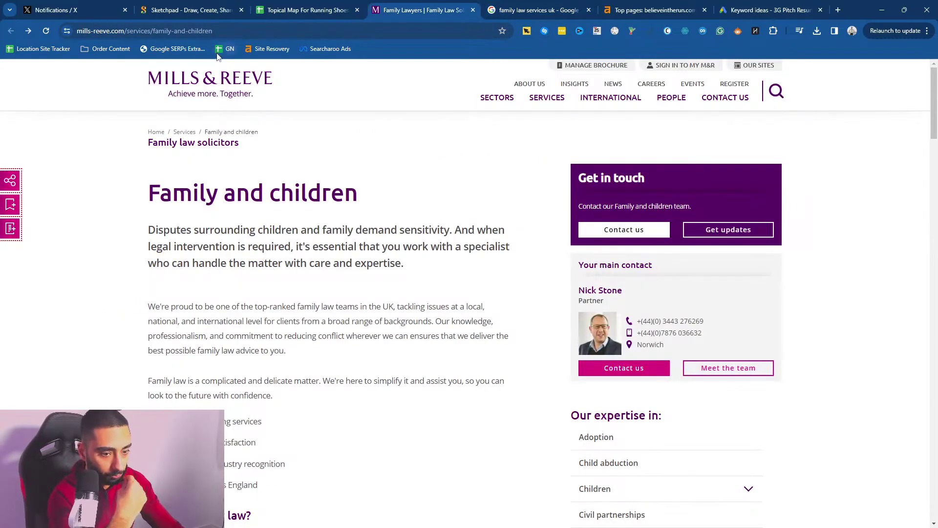
click(305, 8)
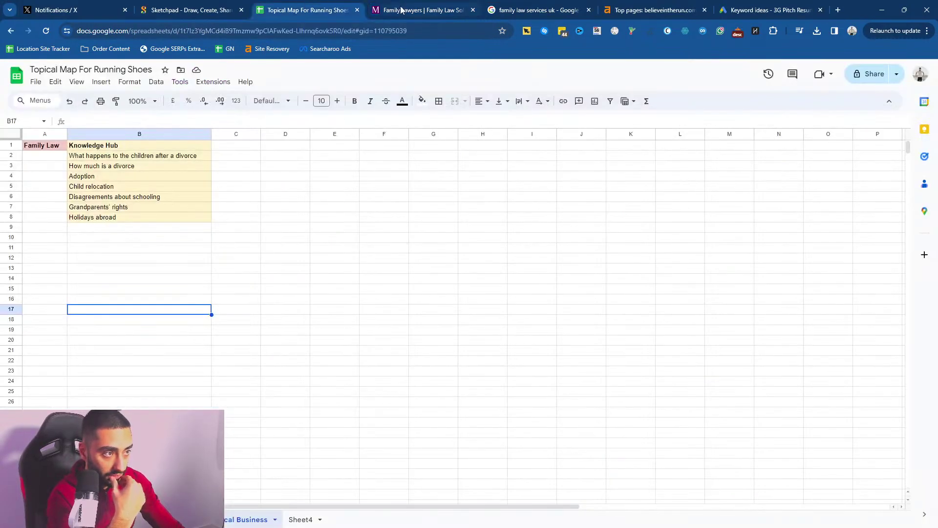
click(399, 9)
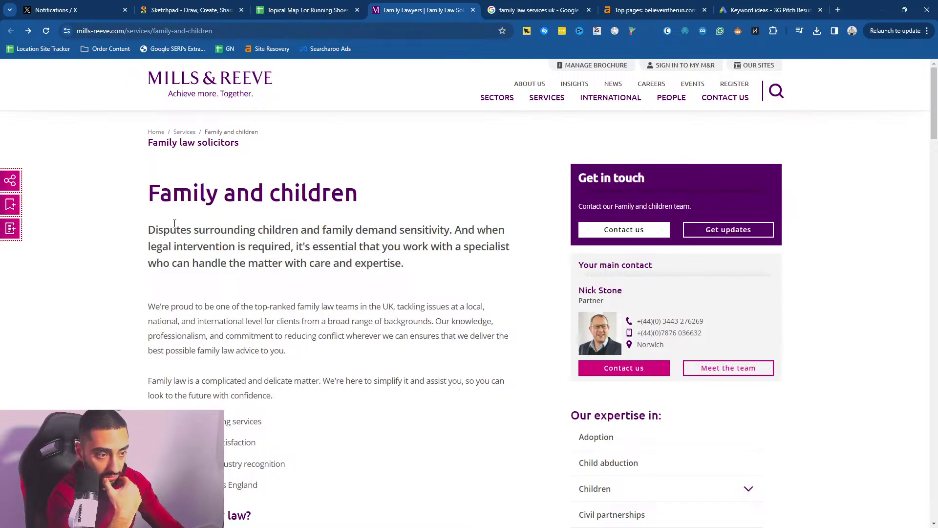
click(317, 9)
click(400, 9)
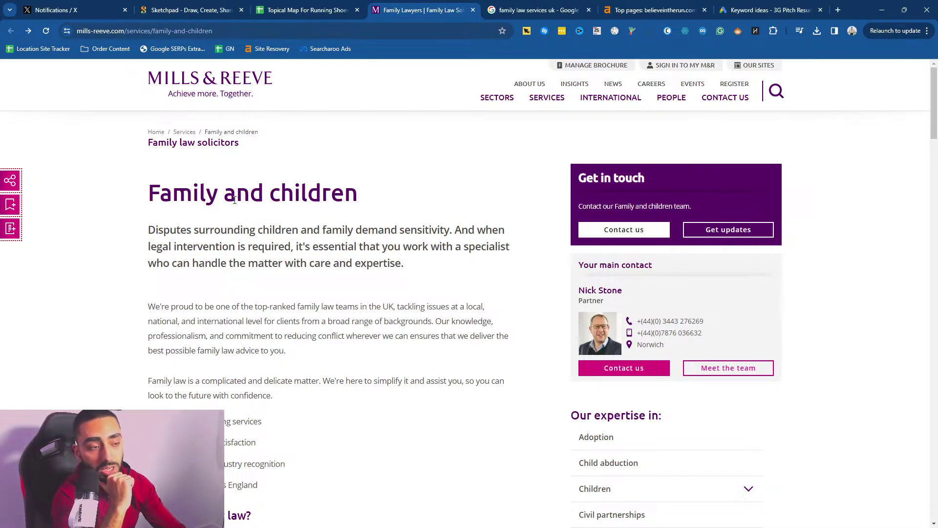
- Highlight the "Family and children" heading on the Mills & Reeve page, then the Knowledge Hub topics in B2:B8 of the spreadsheet
drag(150, 192, 364, 198)
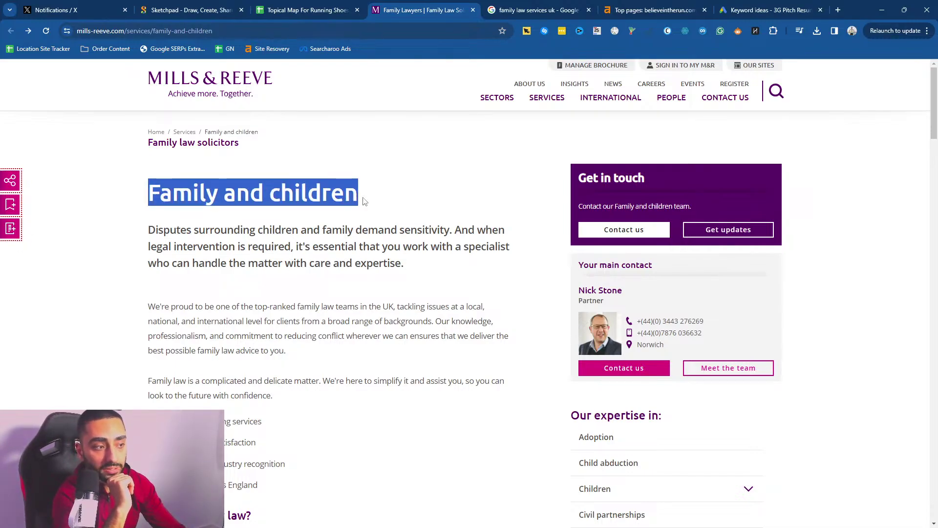
click(364, 201)
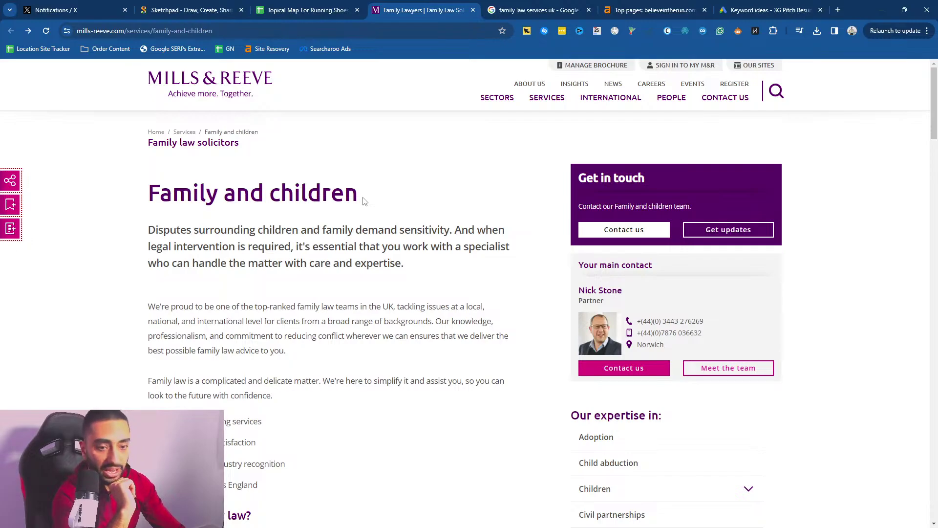
drag(380, 200, 152, 191)
click(281, 10)
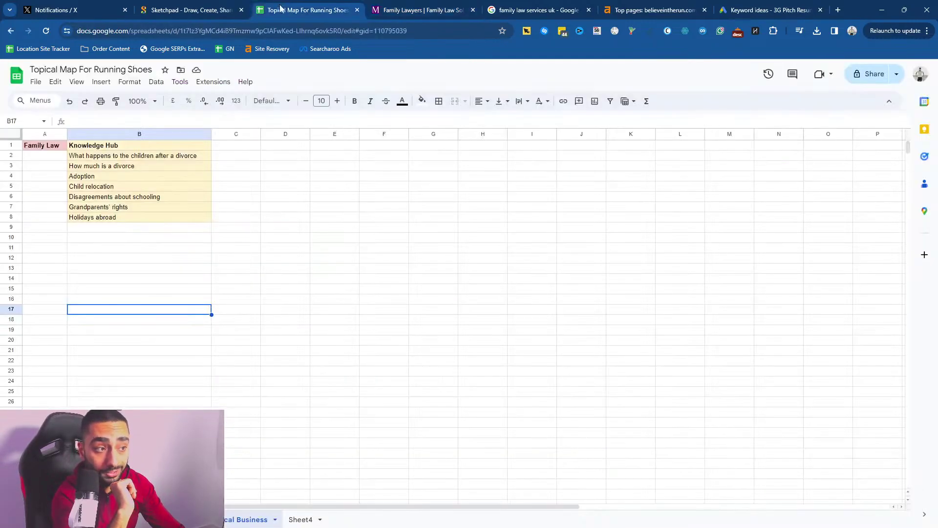
drag(126, 156, 127, 219)
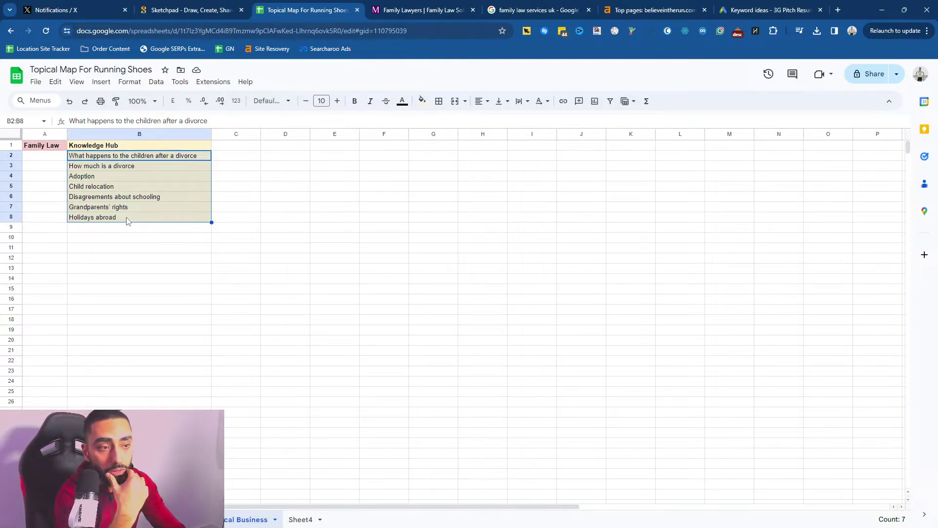
- Recheck the Mills & Reeve Family and children page, then select the Grandparents' rights topic in the spreadsheet
click(419, 9)
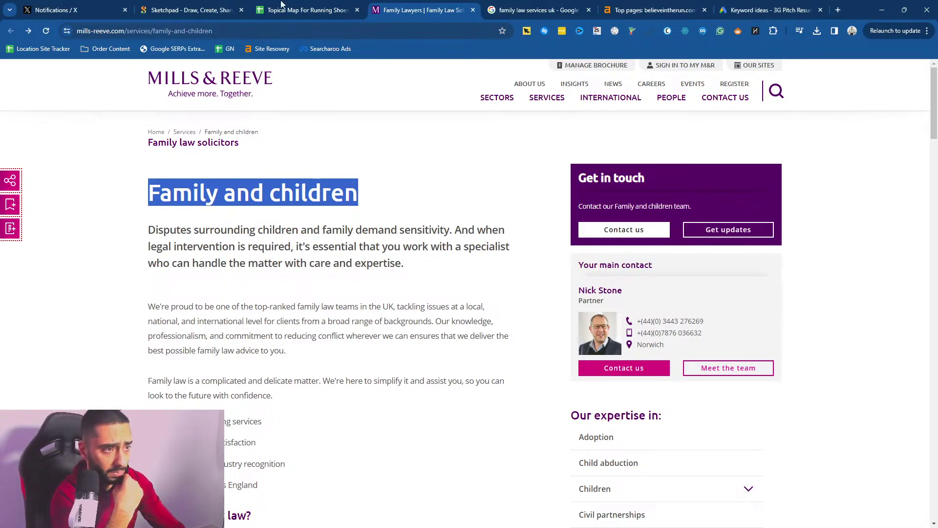
click(295, 10)
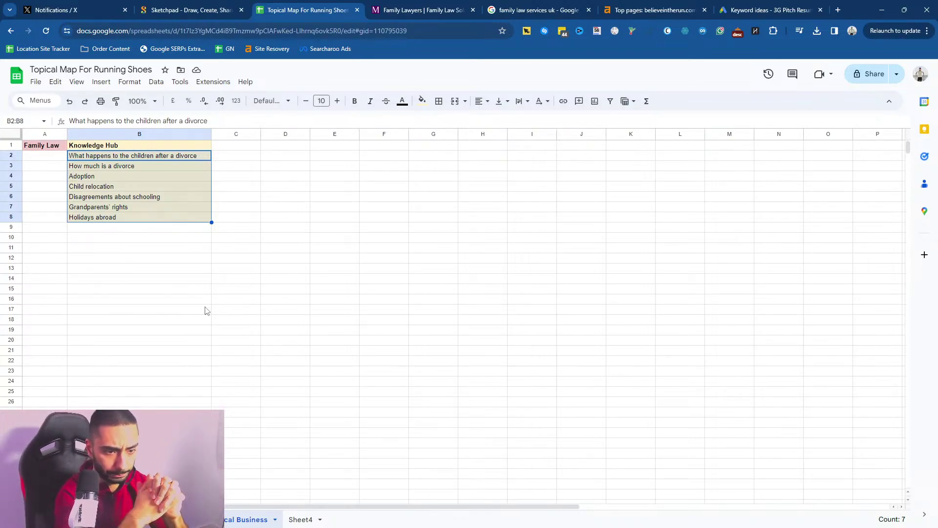
click(106, 206)
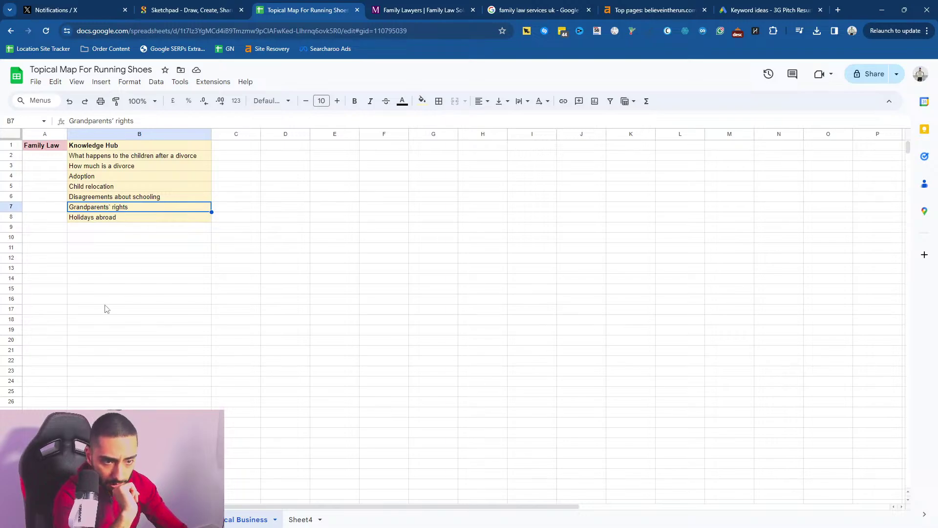
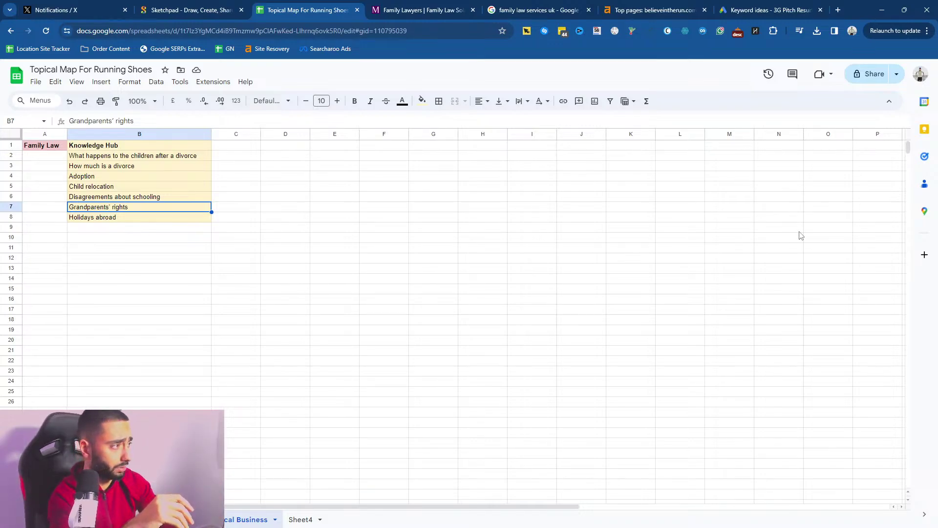
click(852, 30)
click(853, 31)
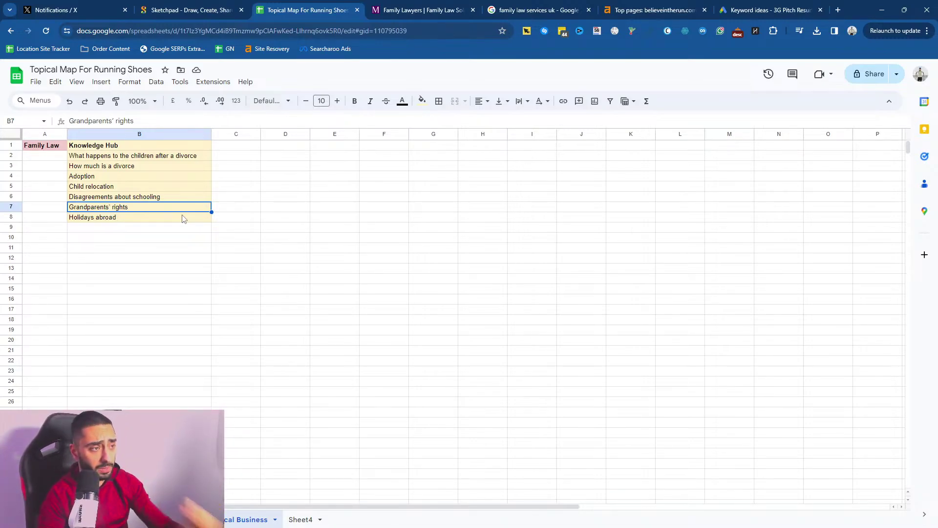
- Search Google for "mills-reeve", copied from the firm's web address, and look through the results
click(466, 13)
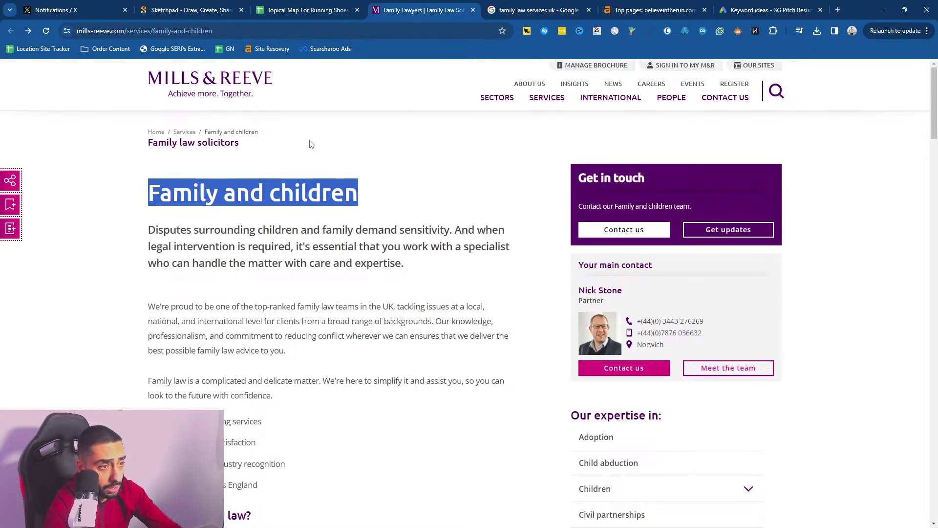
click(551, 7)
triple_click(147, 70)
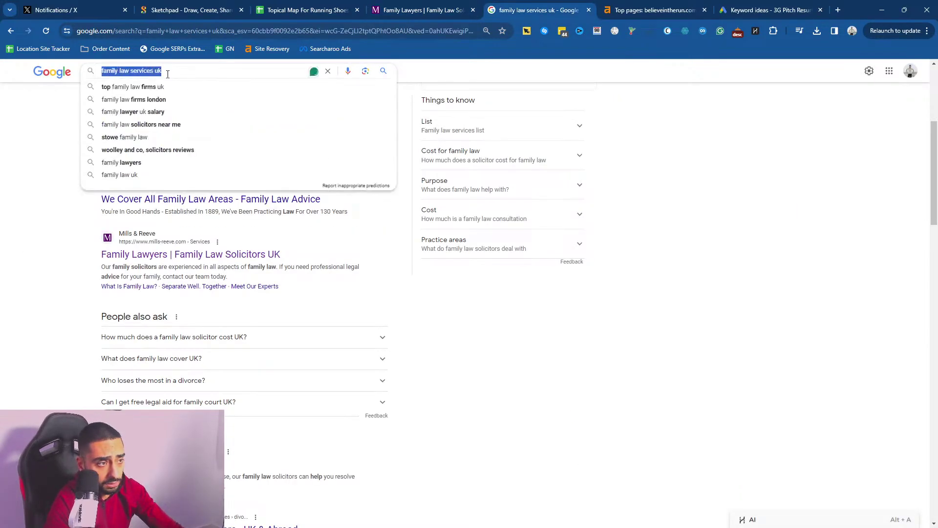
click(423, 9)
click(98, 31)
drag(150, 31, 114, 33)
key(ctrl+c)
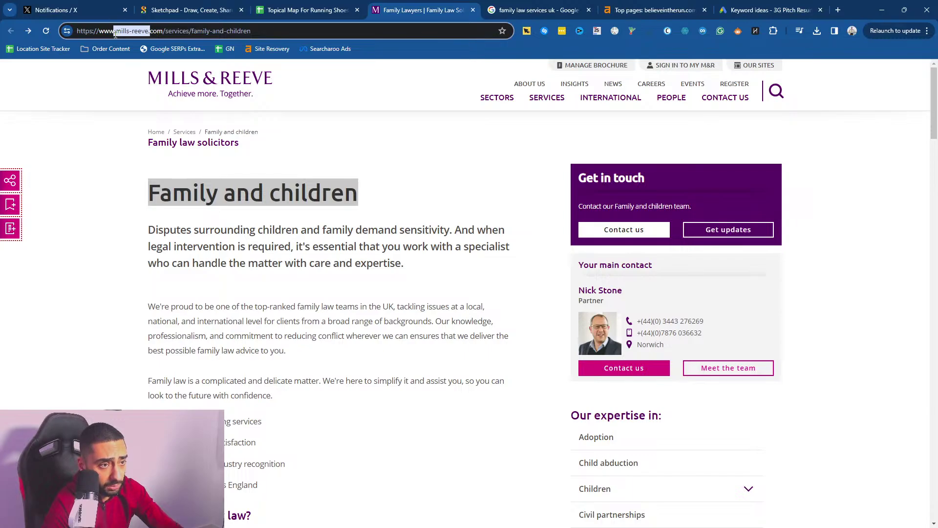
key(ctrl+Tab)
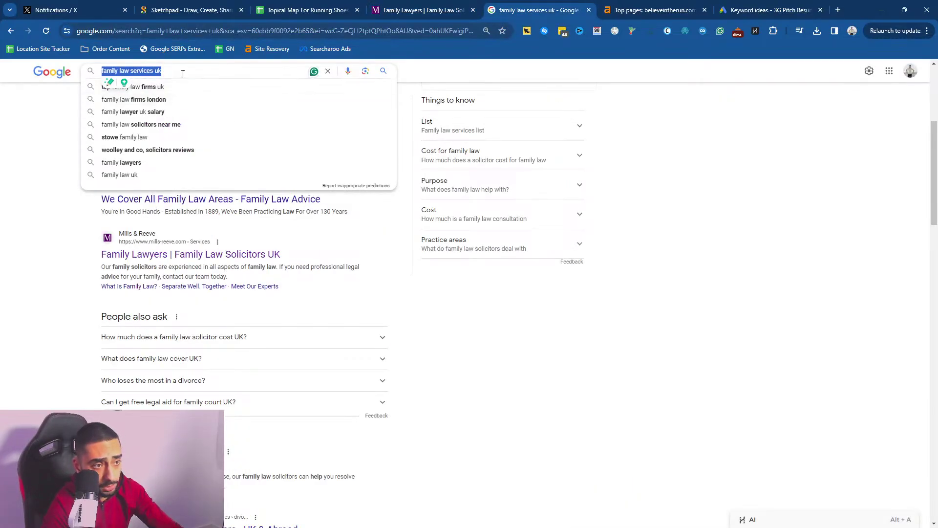
key(ctrl+v)
key(Return)
scroll(409, 245, down, 6)
scroll(409, 245, up, 5)
scroll(408, 245, down, 6)
scroll(409, 245, up, 6)
- Change the Google search to "mills-reeve location", view the firm's Our offices page, and open its Birmingham office page
click(205, 80)
text(loca)
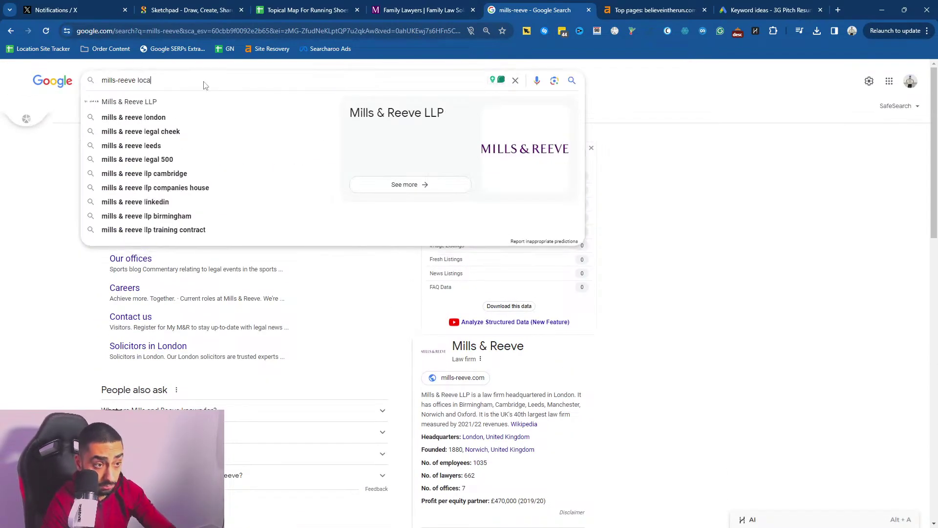
text(tion)
key(Return)
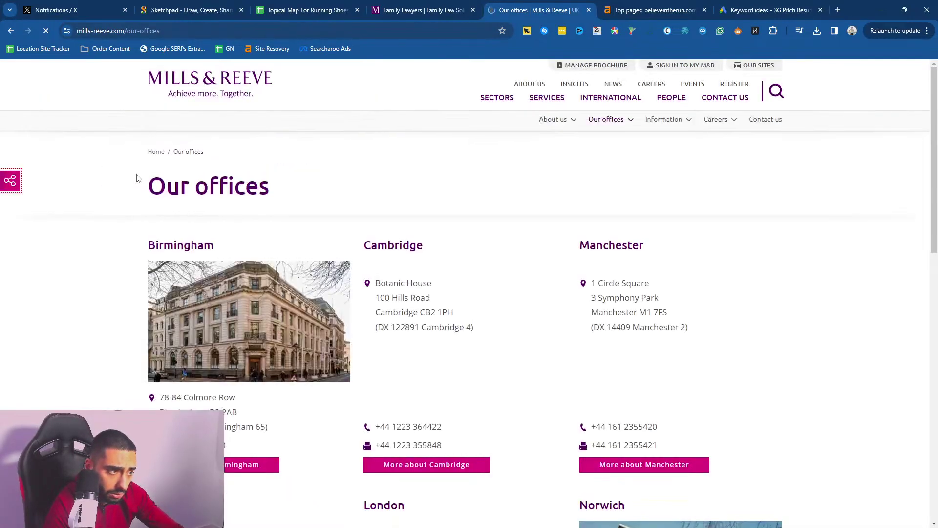
scroll(184, 256, down, 3)
scroll(183, 257, up, 3)
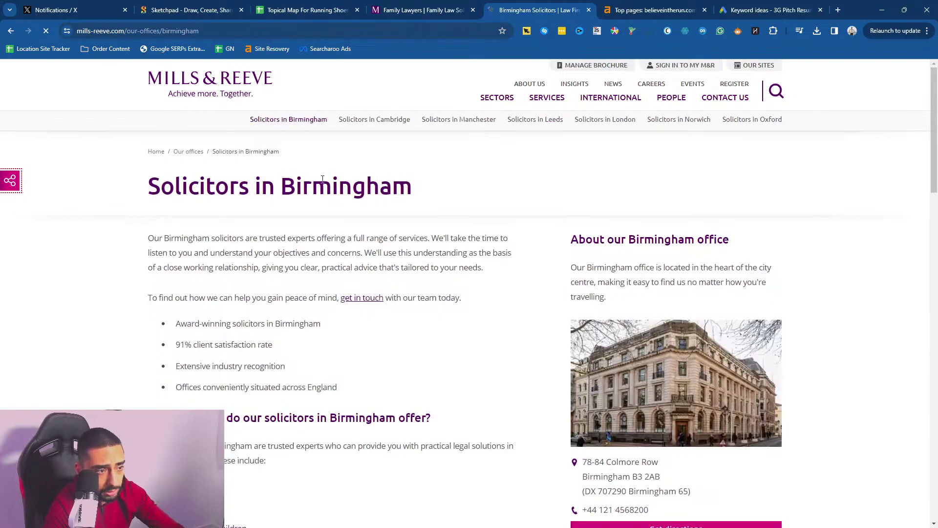
- Search Google for the Birmingham page's heading "Solicitors in Birmingham" in a new tab
triple_click(347, 186)
scroll(317, 268, down, 3)
scroll(317, 269, up, 3)
triple_click(294, 186)
right_click(294, 186)
click(337, 220)
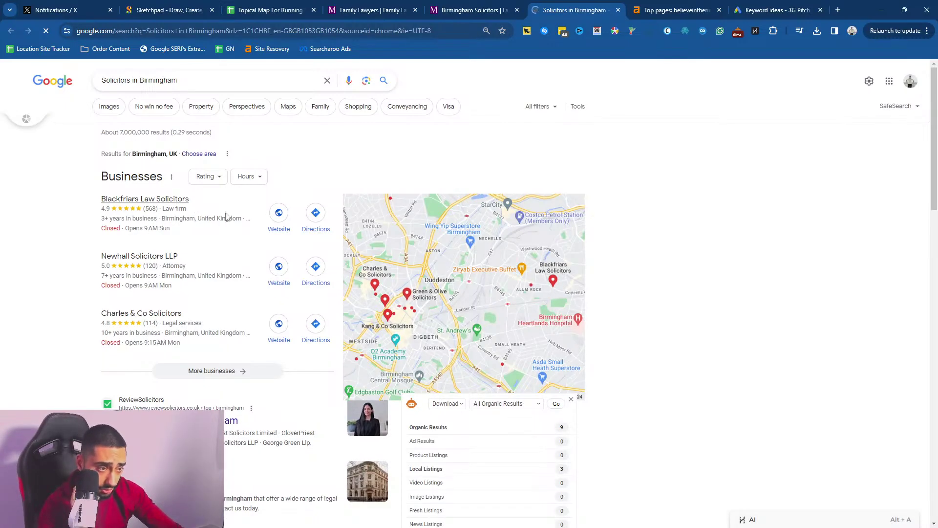
- Show the full services list of the Blackfriars Law Solicitors listing and highlight the entries from Civil rights litigation to Debt settlement
click(152, 201)
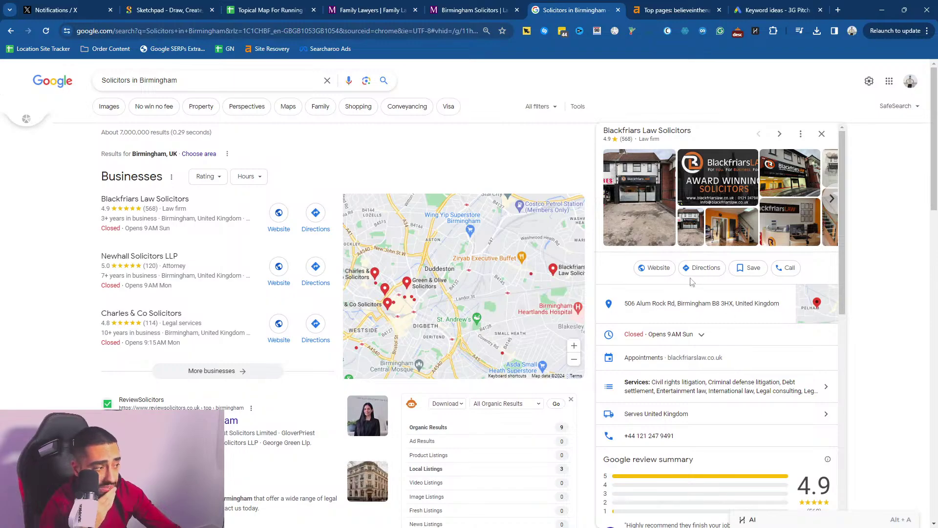
click(646, 390)
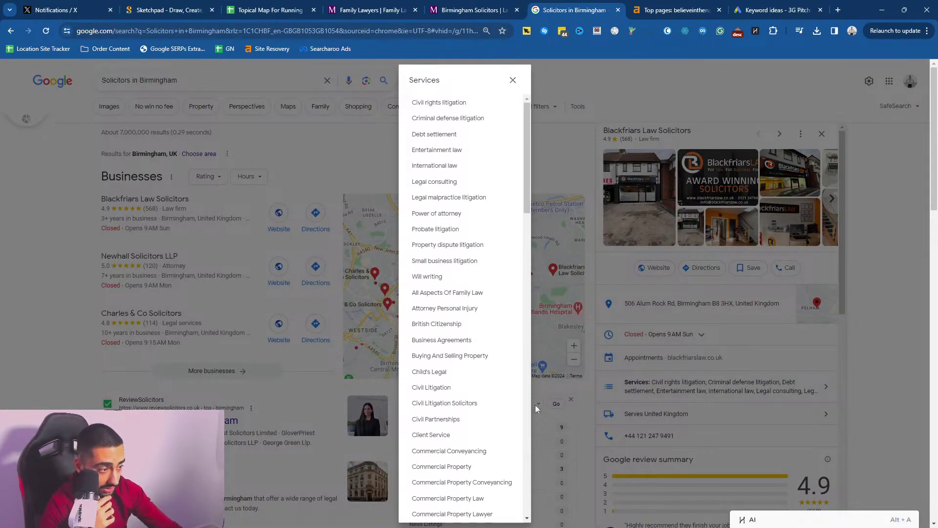
drag(525, 169, 520, 124)
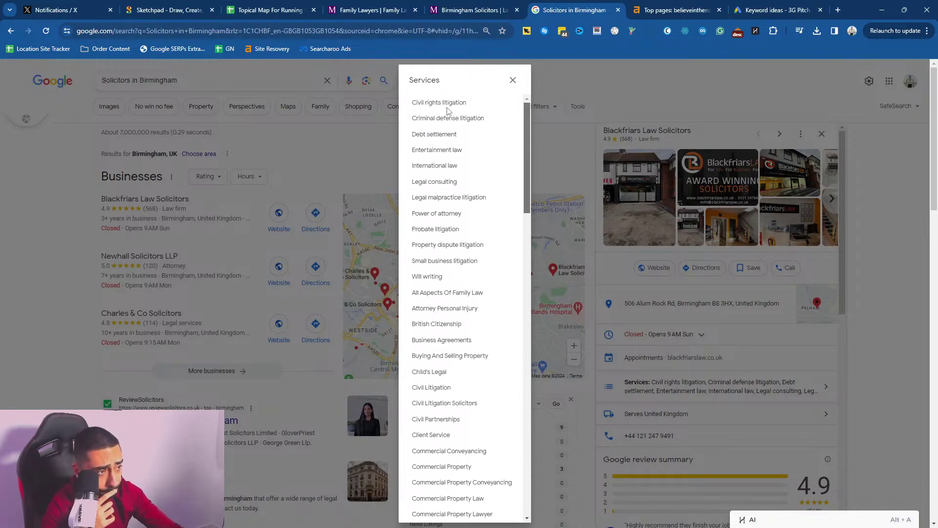
mouse_move(406, 106)
mouse_down()
mouse_move(475, 101)
mouse_move(492, 217)
mouse_move(447, 101)
mouse_move(481, 103)
mouse_move(407, 114)
mouse_up()
drag(468, 108, 488, 129)
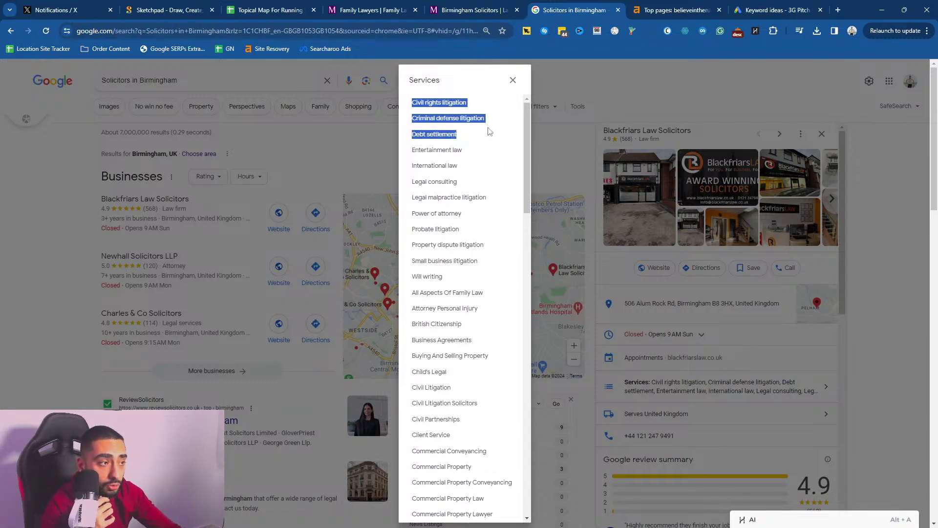
- Open the Blackfriars Law website from the listing's appointments link and compare its Our Services entries with the listing's services
click(688, 351)
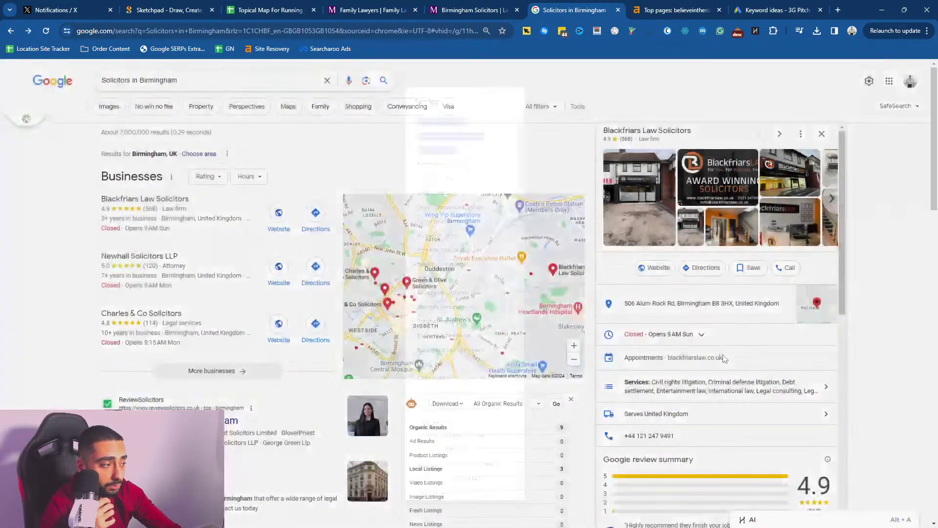
middle_click(698, 358)
click(588, 4)
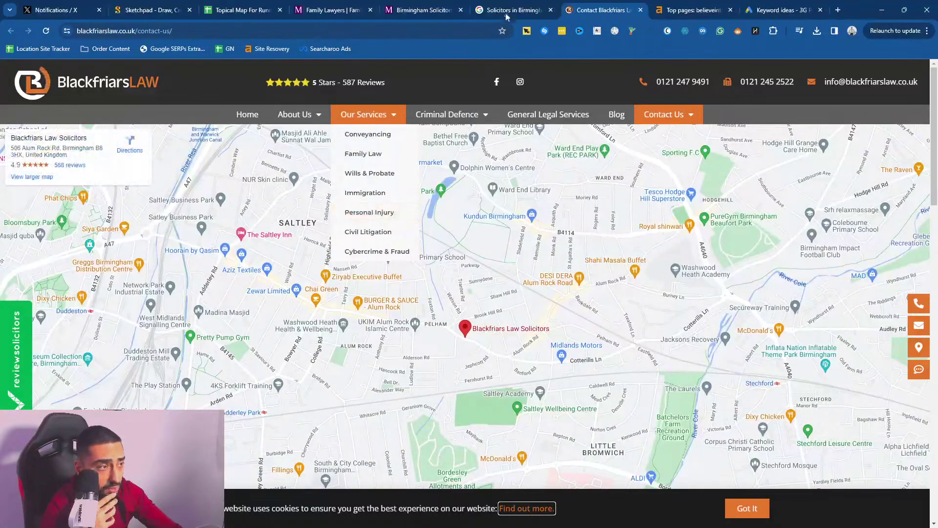
click(509, 7)
click(704, 390)
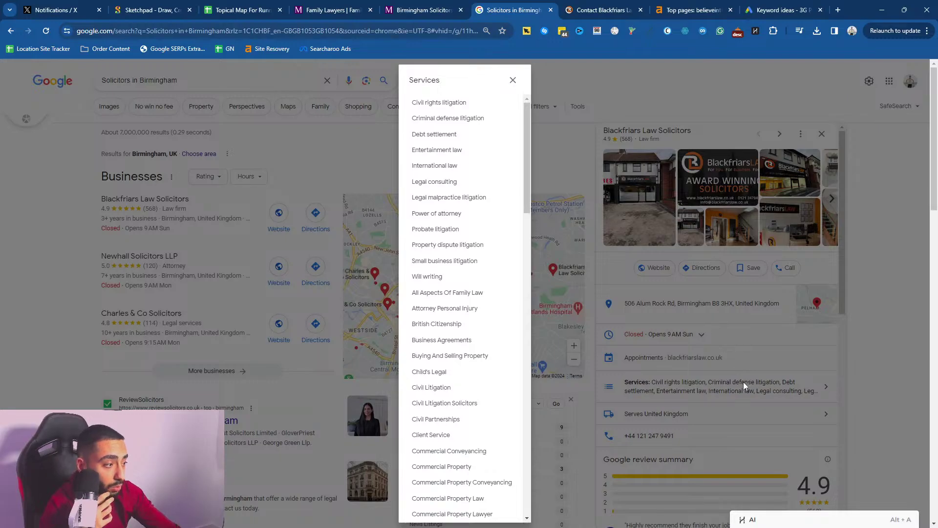
click(580, 5)
mouse_move(364, 115)
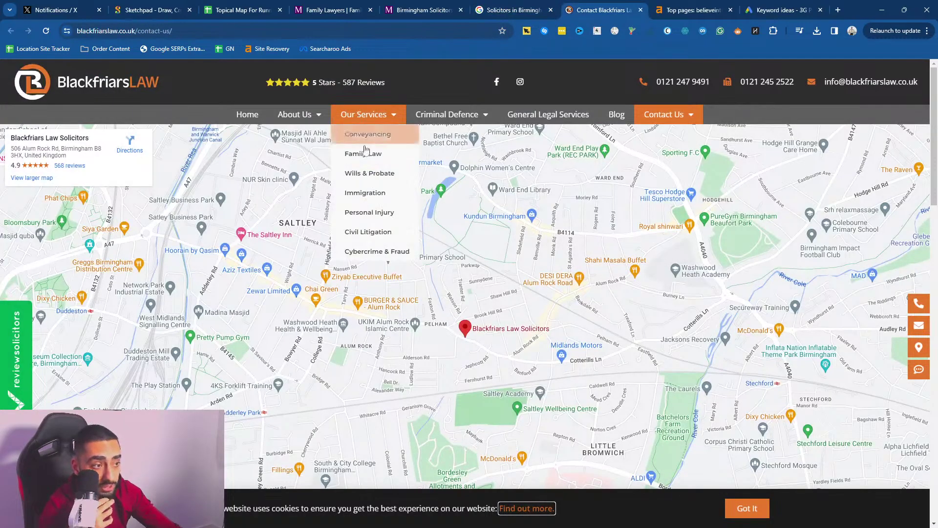
- Look through the listing's whole services list and check it against the website's Criminal Defence and Our Services entries
click(525, 8)
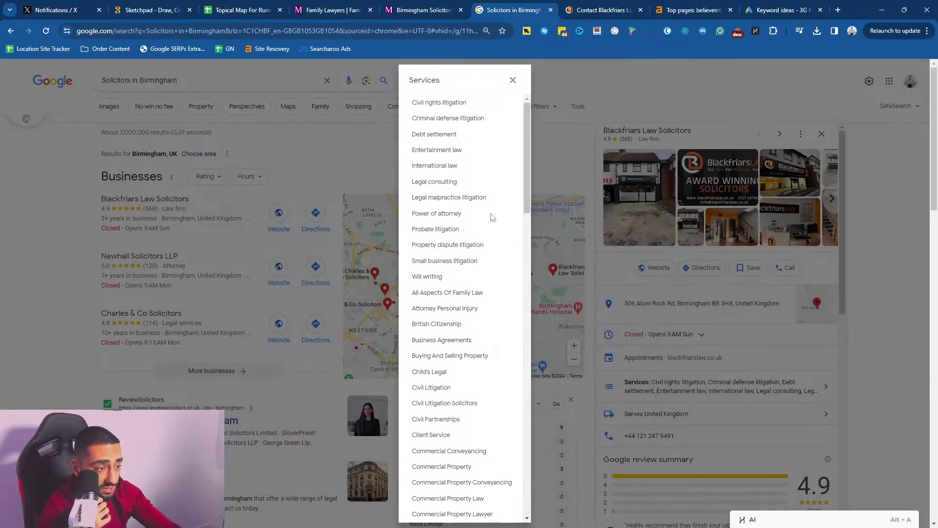
scroll(492, 218, down, 20)
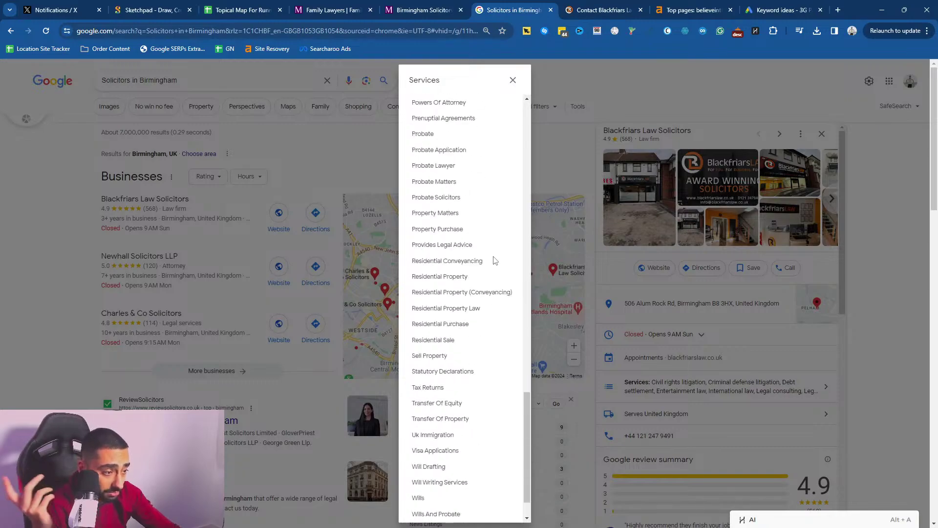
scroll(495, 261, up, 10)
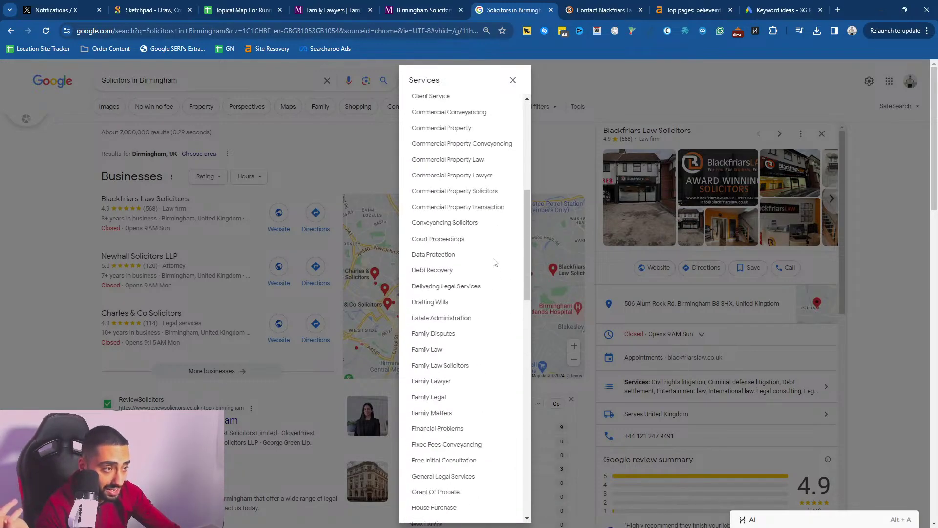
scroll(494, 262, up, 5)
key(ctrl+Tab)
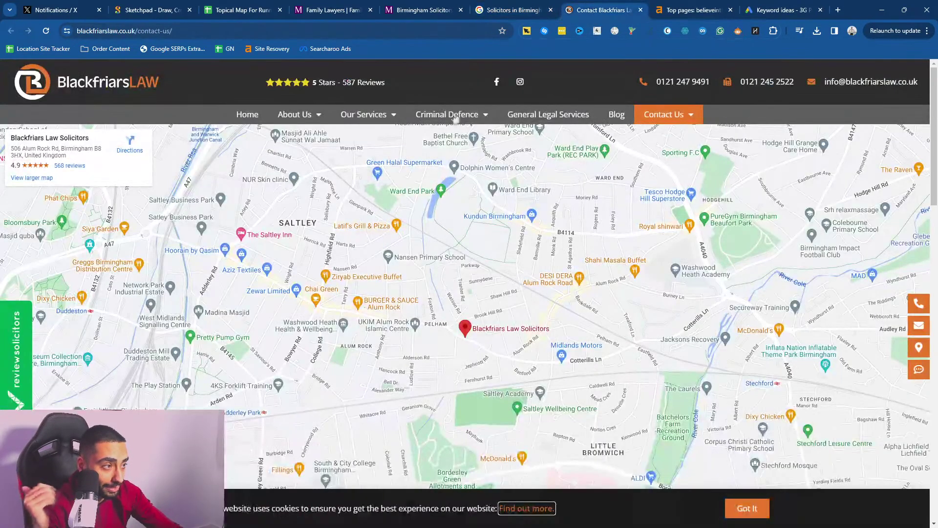
mouse_move(447, 118)
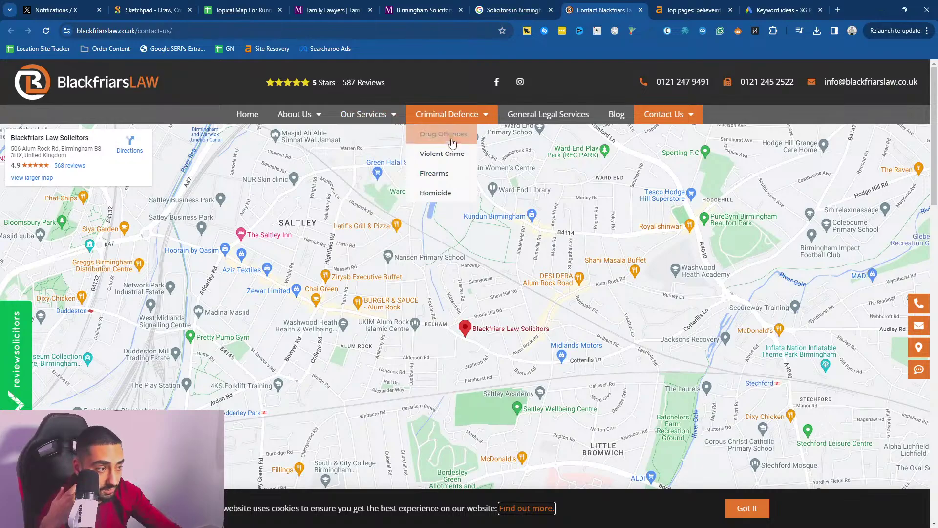
mouse_move(366, 115)
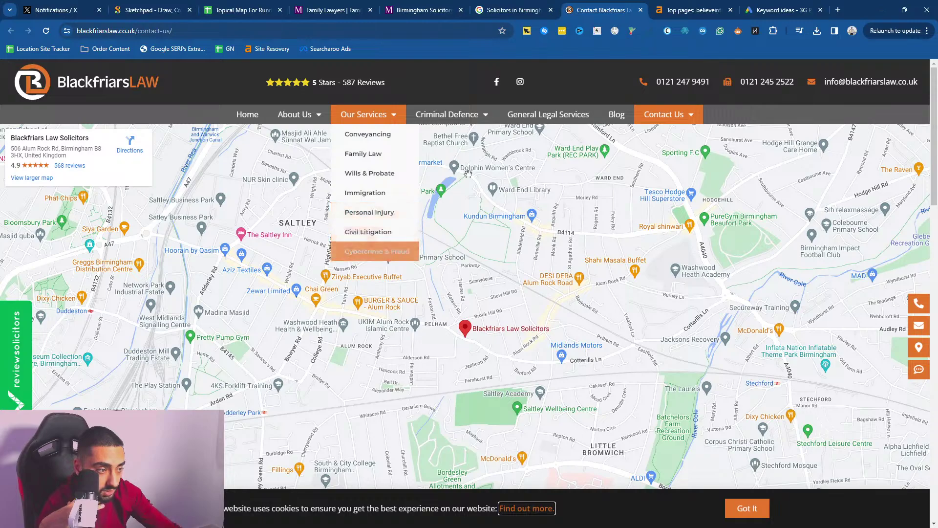
- Open the General Legal Services page on the Blackfriars Law website and look through its sections
click(544, 114)
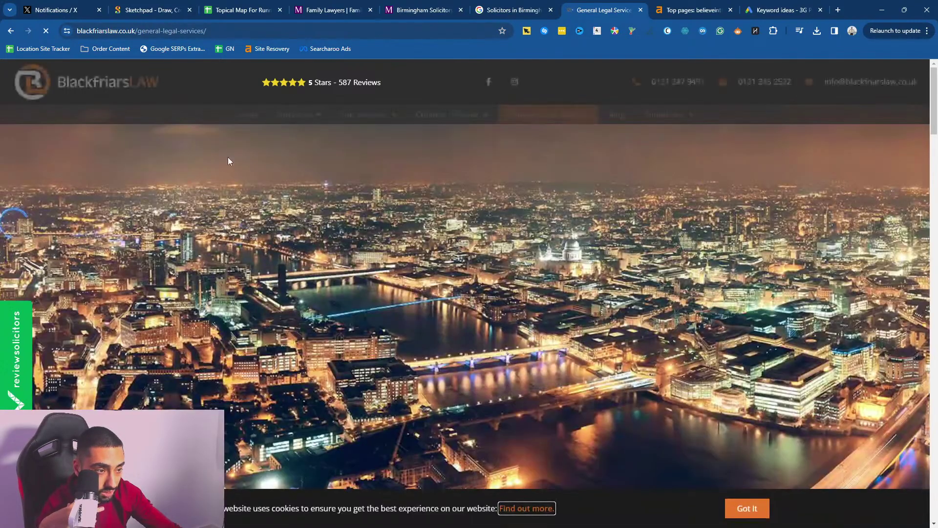
scroll(228, 161, down, 20)
scroll(386, 178, up, 10)
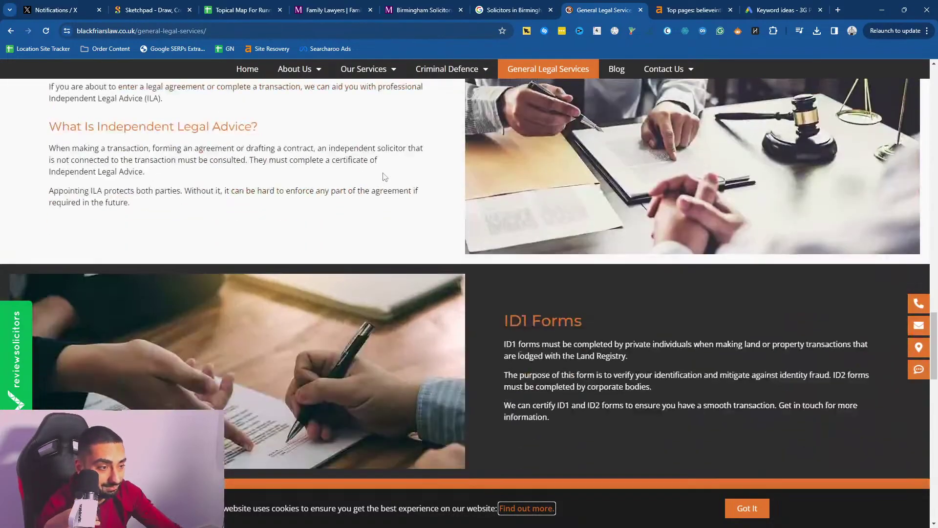
scroll(387, 178, down, 4)
scroll(470, 183, up, 5)
- Highlight Immigration in the Google listing's services list and check for it among the website's services
click(512, 10)
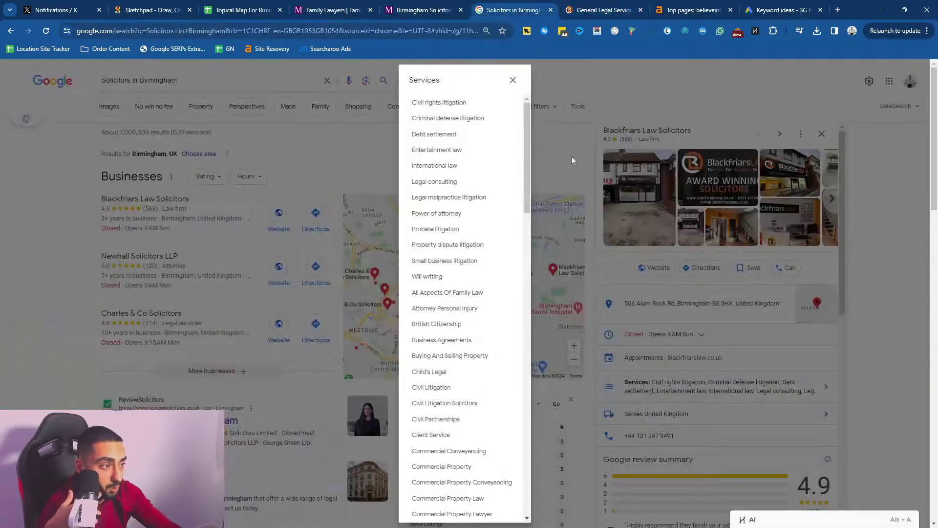
drag(528, 137, 541, 288)
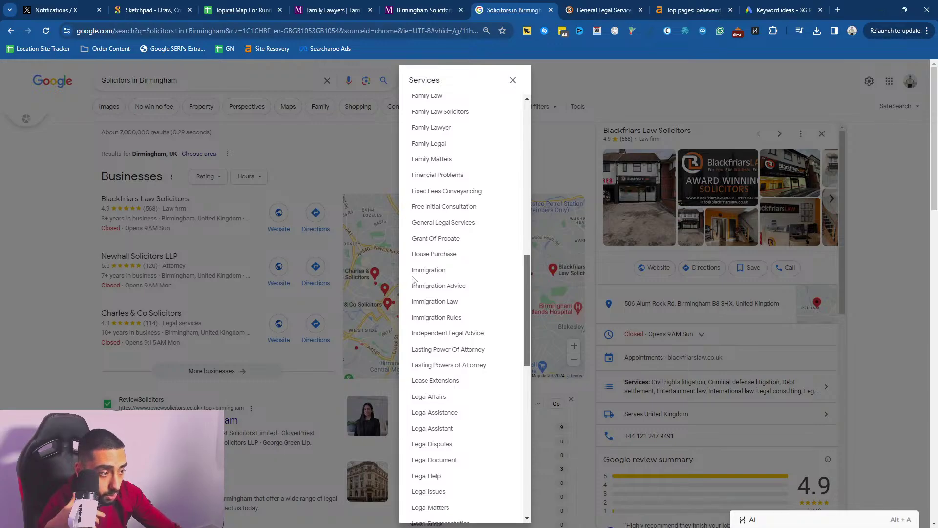
double_click(428, 271)
click(601, 9)
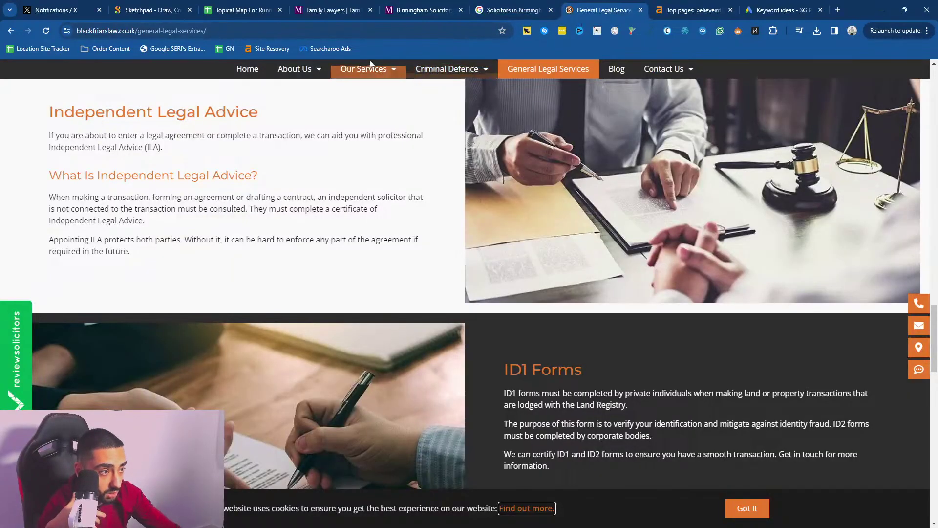
mouse_move(368, 63)
- Highlight Property Matters and Probate Solicitors in the listing's services list and compare them with the website's Our Services entries
click(514, 9)
scroll(468, 289, down, 10)
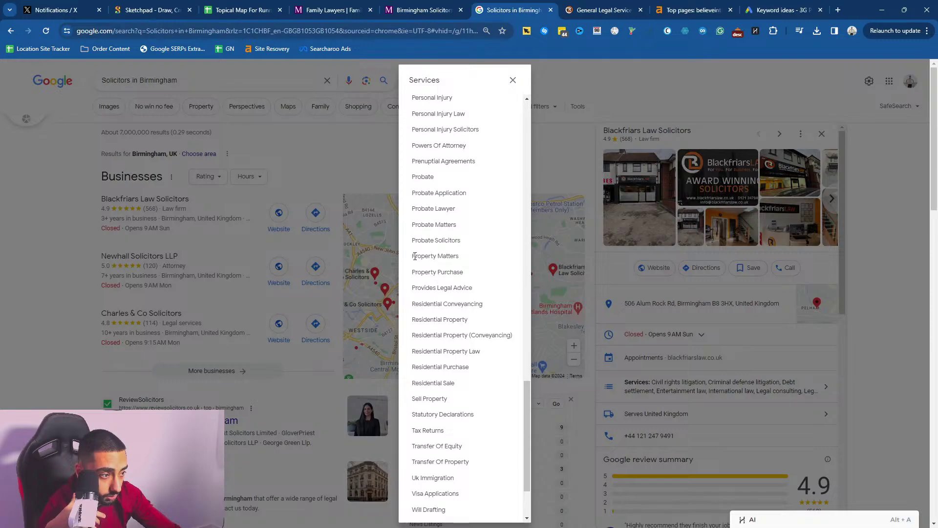
drag(415, 257, 475, 259)
drag(413, 240, 461, 241)
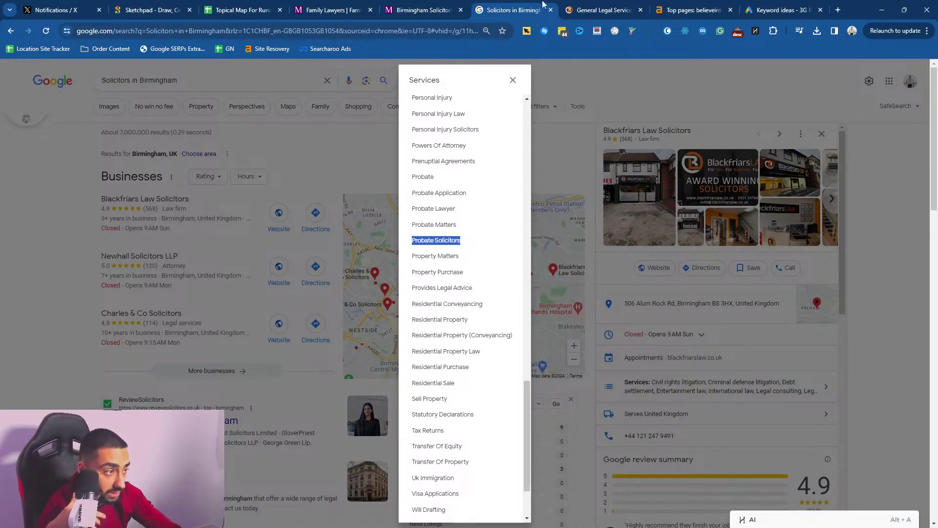
click(601, 10)
mouse_move(335, 73)
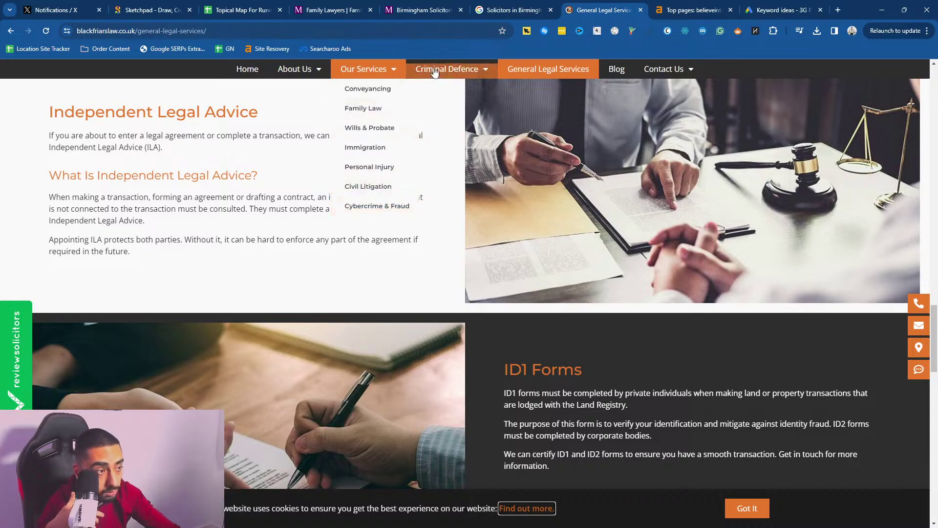
- Close the listing's services list, recheck the website's Our Services entries, and return to the Mills & Reeve Birmingham page
click(512, 10)
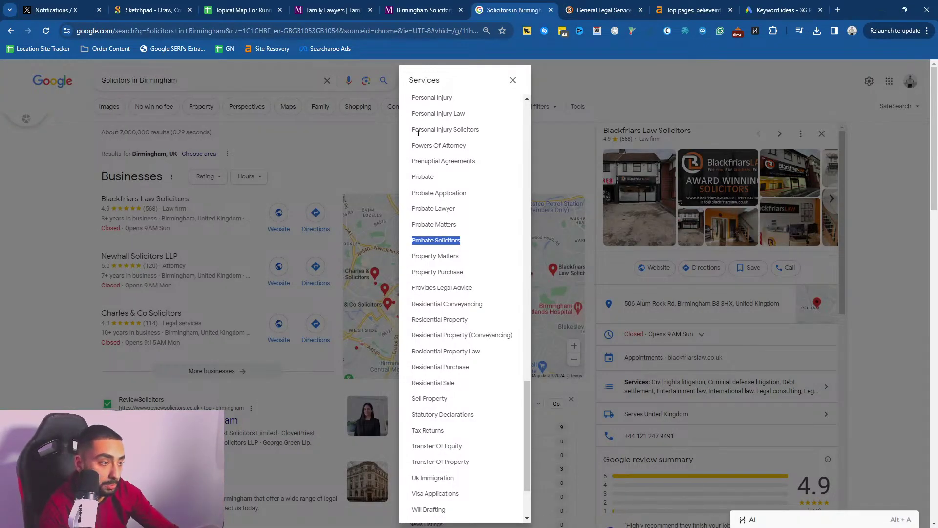
key(alt+space)
click(358, 143)
click(581, 10)
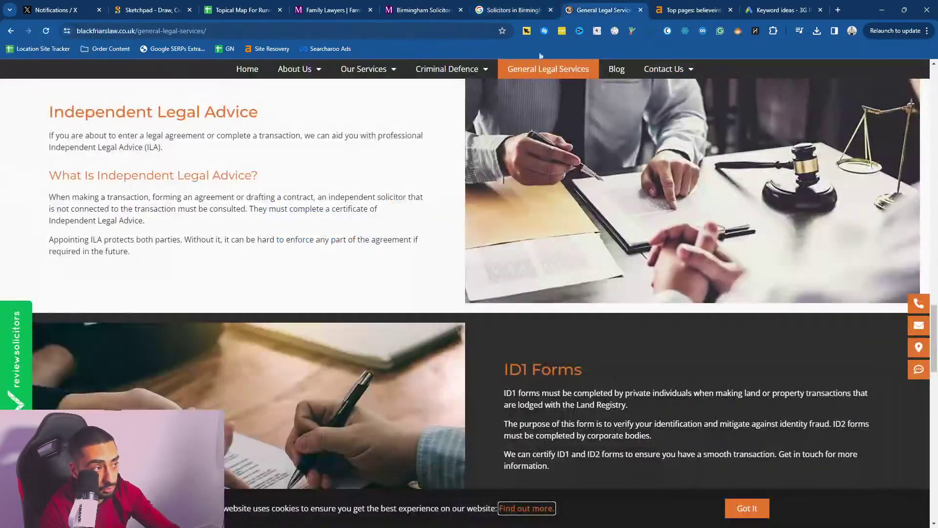
mouse_move(378, 72)
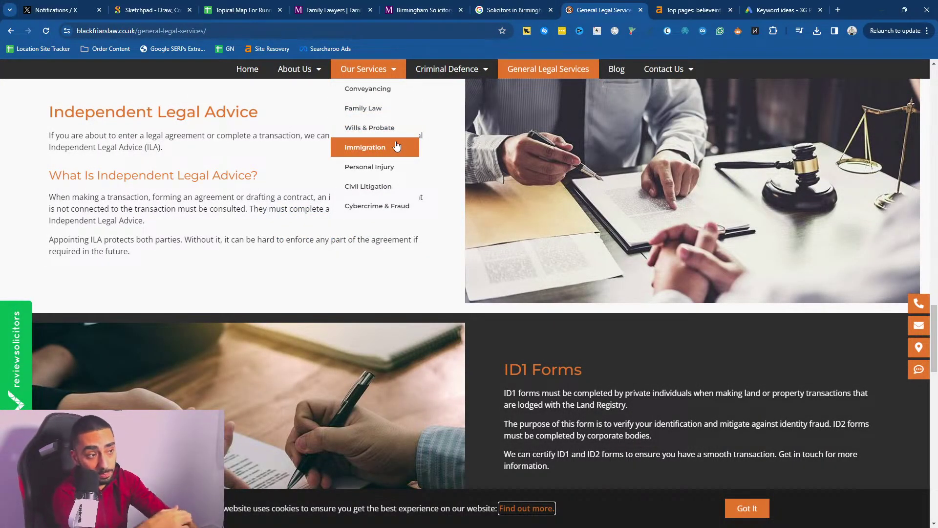
click(511, 10)
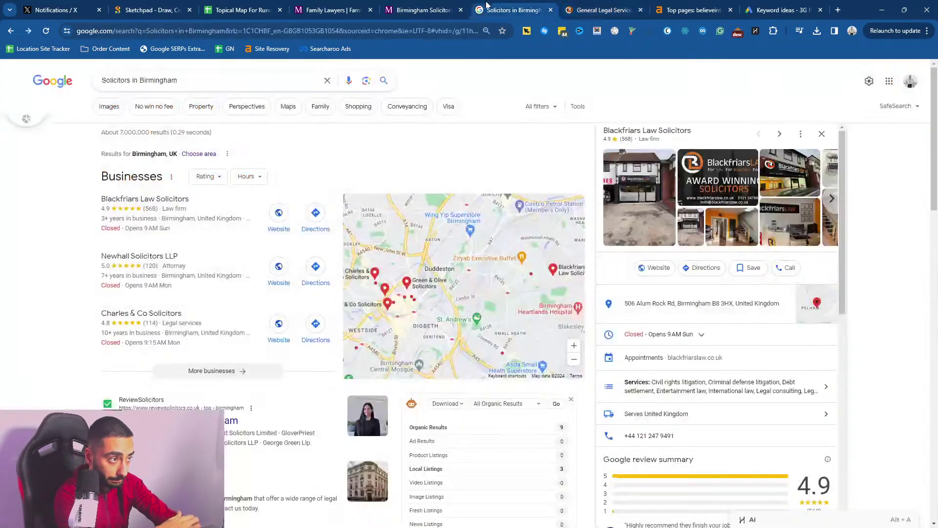
click(442, 12)
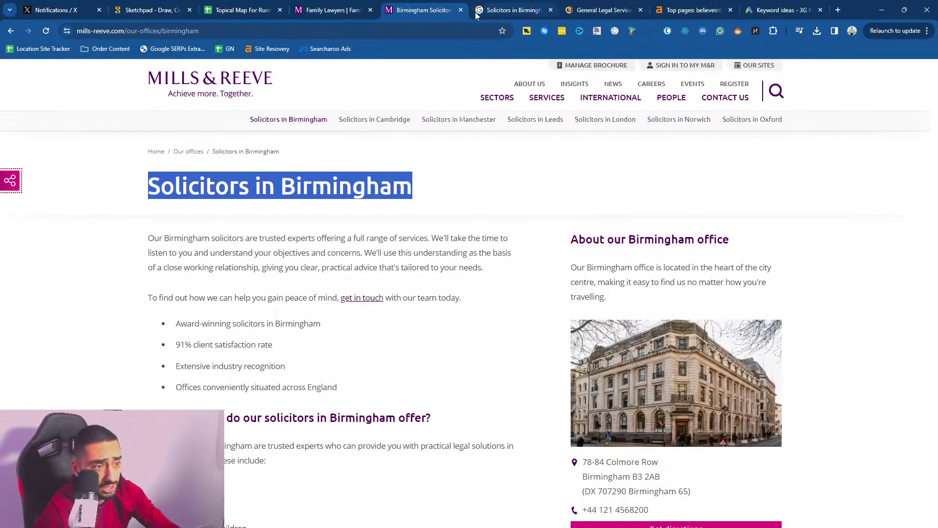
- Close the Google results and General Legal Services tabs and return to the Mills & Reeve Family and children page
click(551, 10)
click(551, 10)
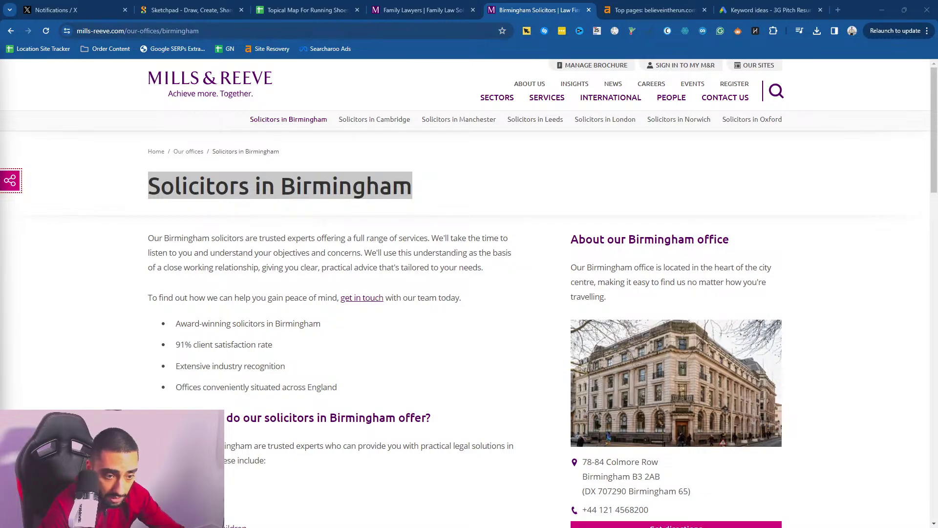
click(108, 383)
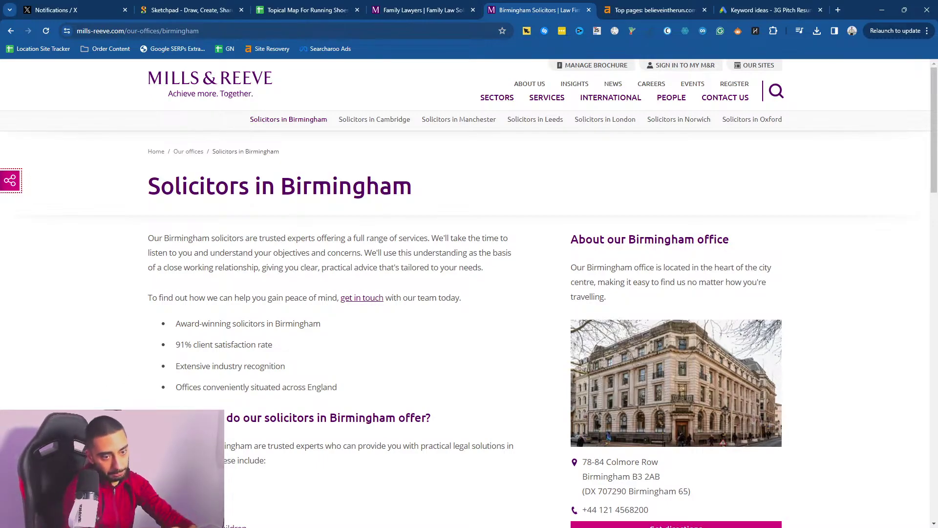
key(ctrl+shift+Tab)
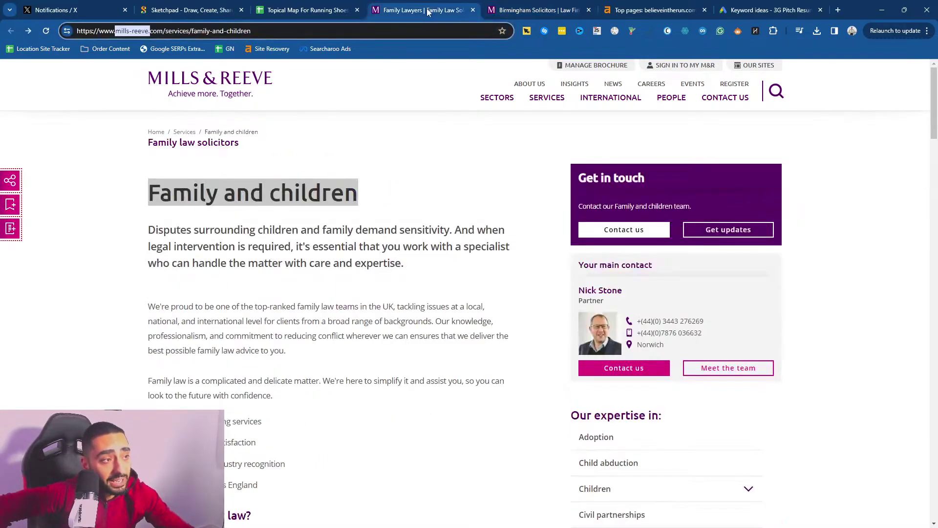
click(150, 196)
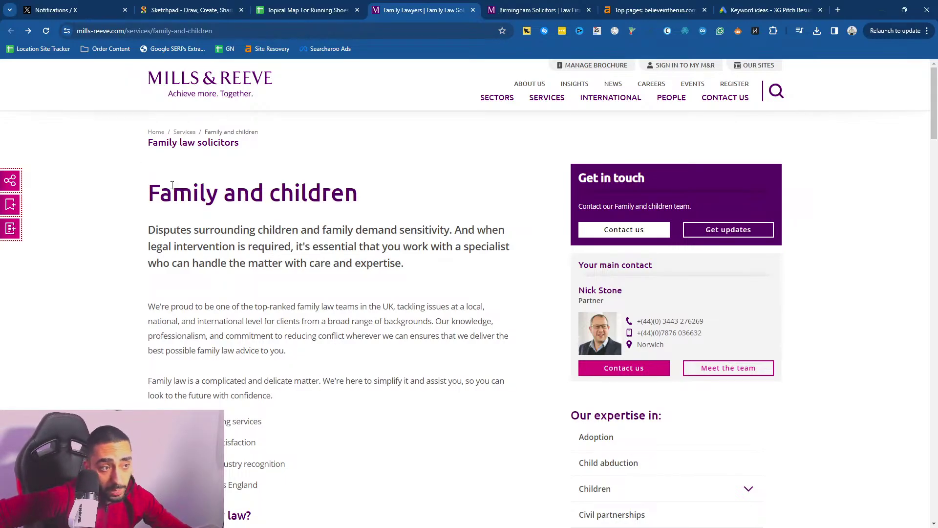
- Check the Family Law column in the topical map spreadsheet and view the services list on the Mills & Reeve website
click(303, 10)
click(251, 258)
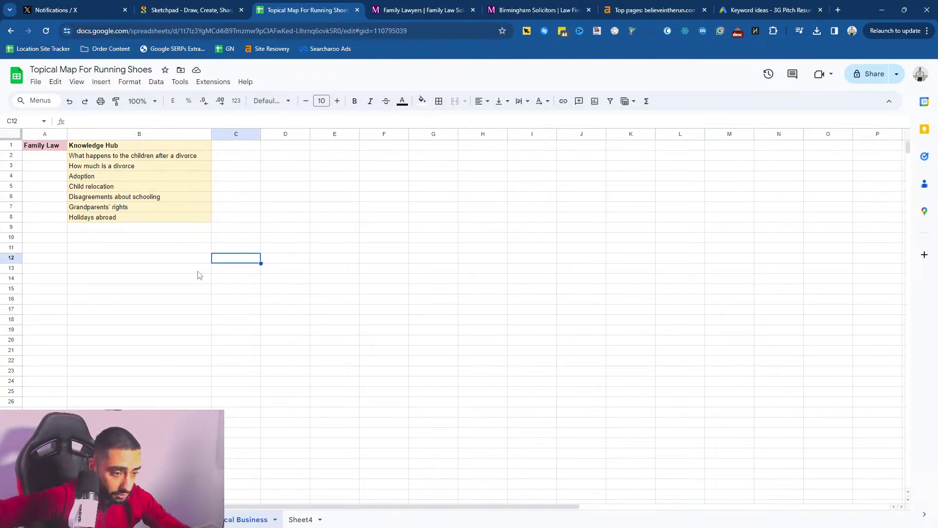
click(43, 145)
click(49, 158)
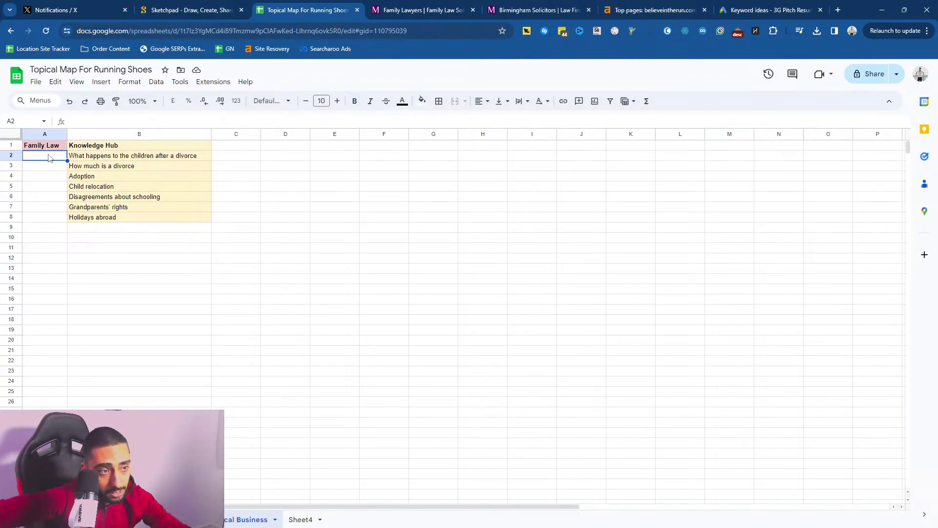
drag(439, 10, 405, 4)
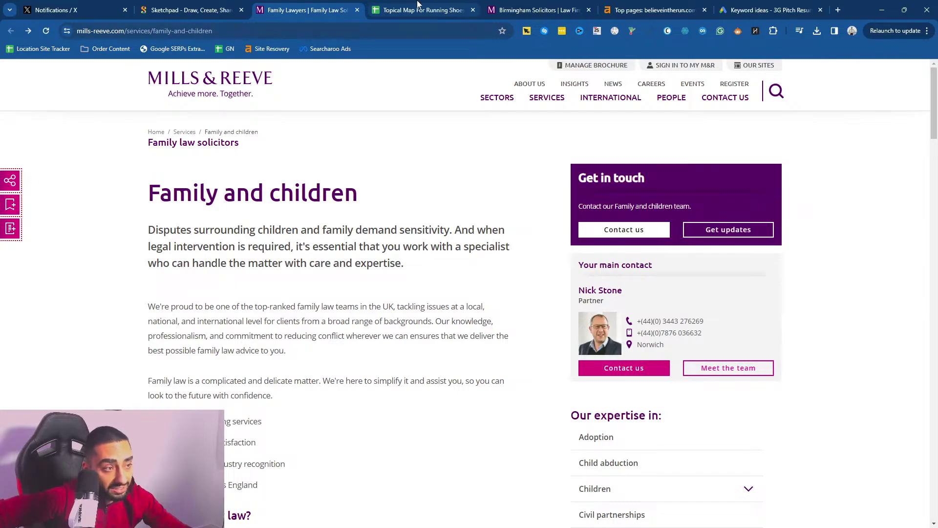
click(543, 105)
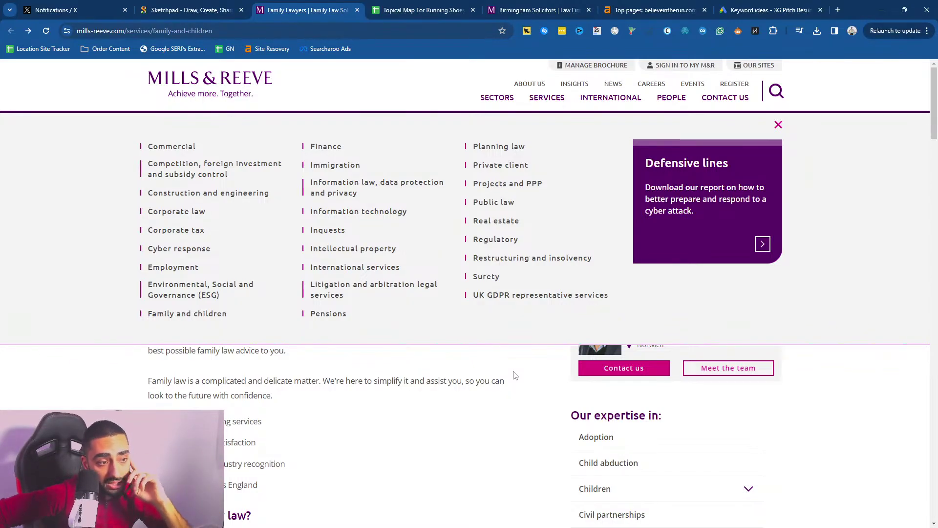
- Return to the local business sheet and highlight the topics under Knowledge Hub and the Family Law column beside them
key(ctrl+Tab)
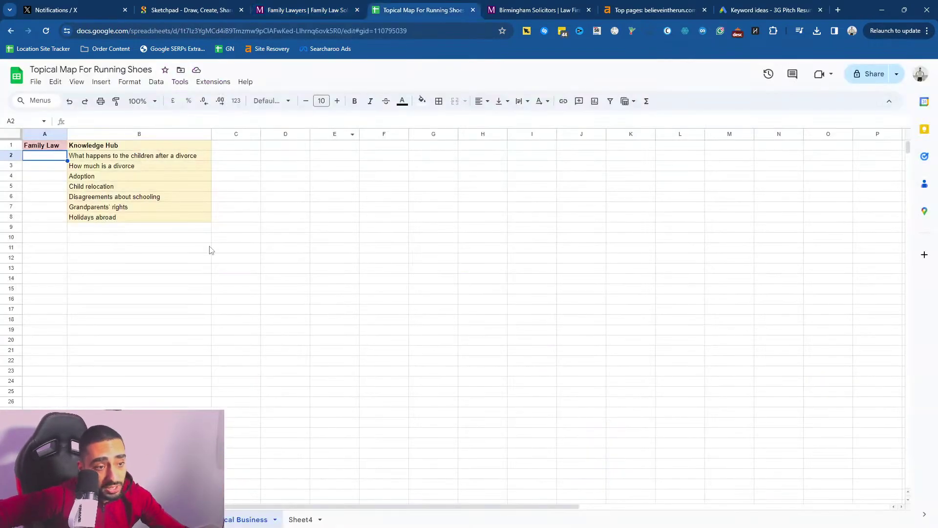
click(210, 250)
drag(84, 156, 113, 221)
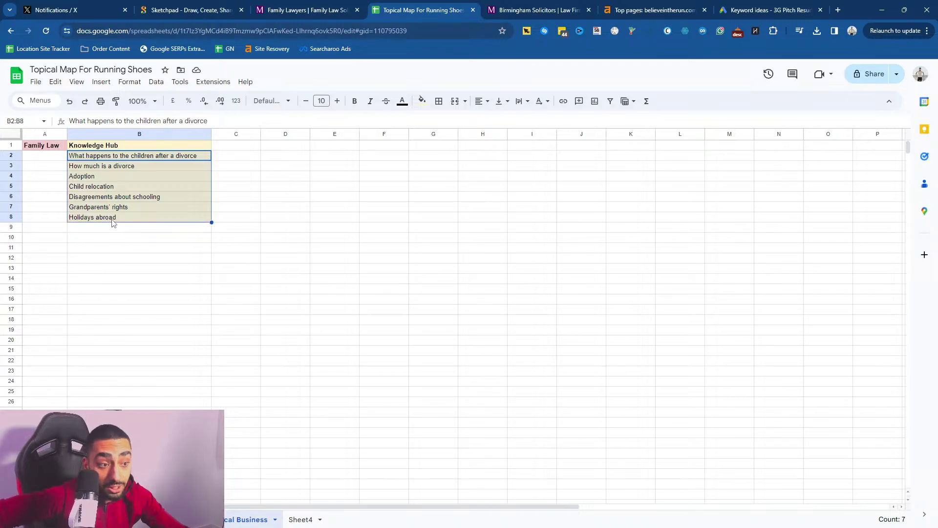
click(117, 250)
drag(44, 155, 98, 217)
click(137, 252)
- Highlight the whole family law map, its Family Law heading, and the Knowledge Hub column with its topics
drag(42, 145, 141, 217)
click(137, 268)
click(41, 145)
drag(93, 146, 139, 404)
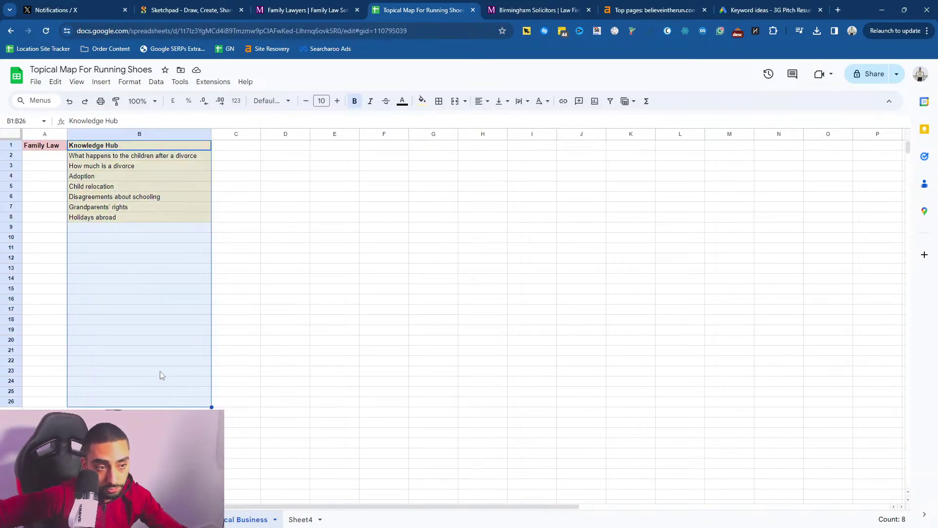
click(160, 371)
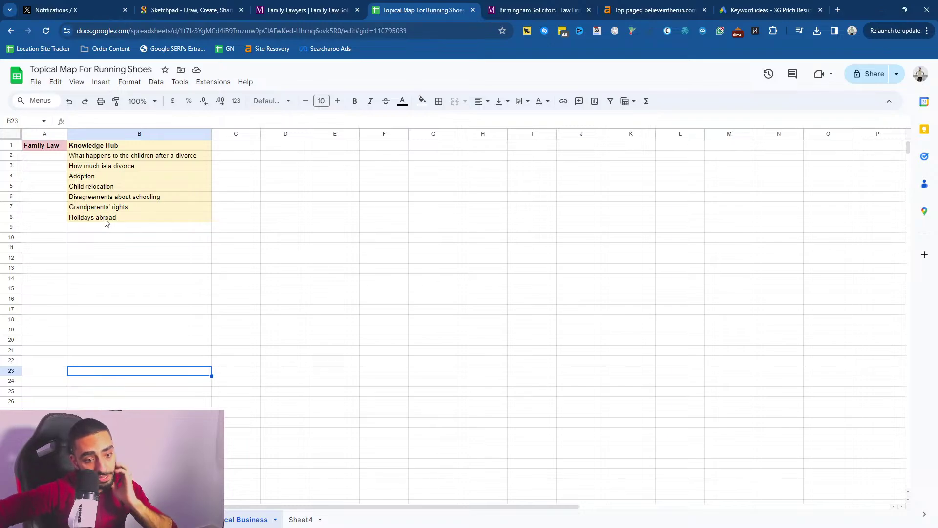
drag(90, 156, 103, 217)
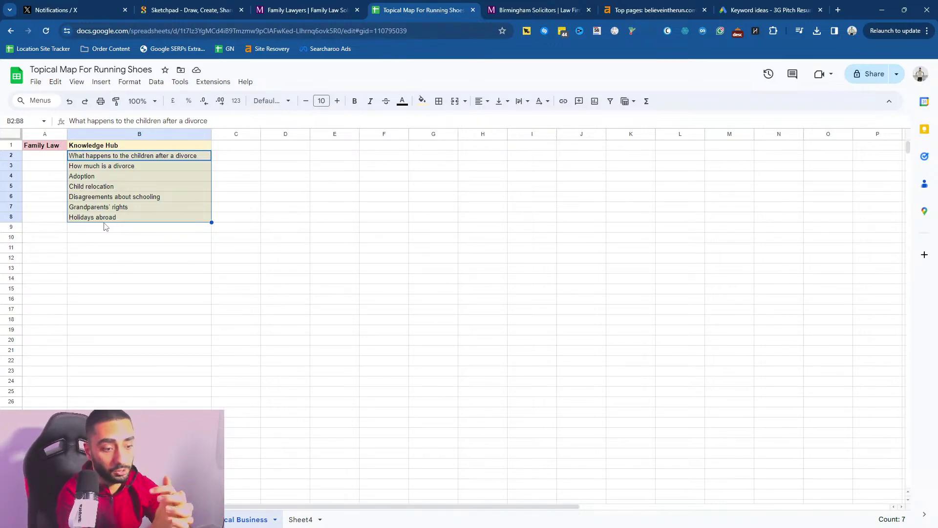
- Go to the running shoes sheet and highlight its topic rows and the four Best Running shoes headings
key(ctrl+shift+Page_Up)
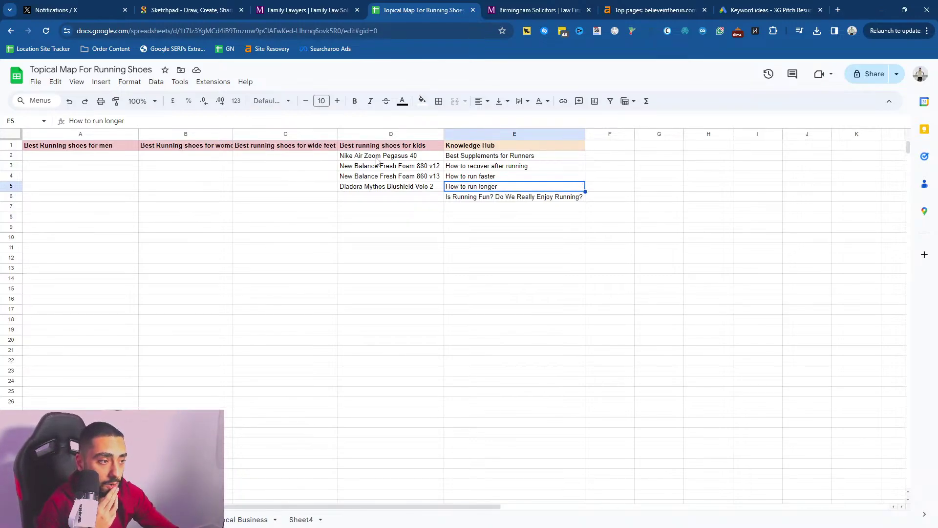
drag(480, 159, 80, 198)
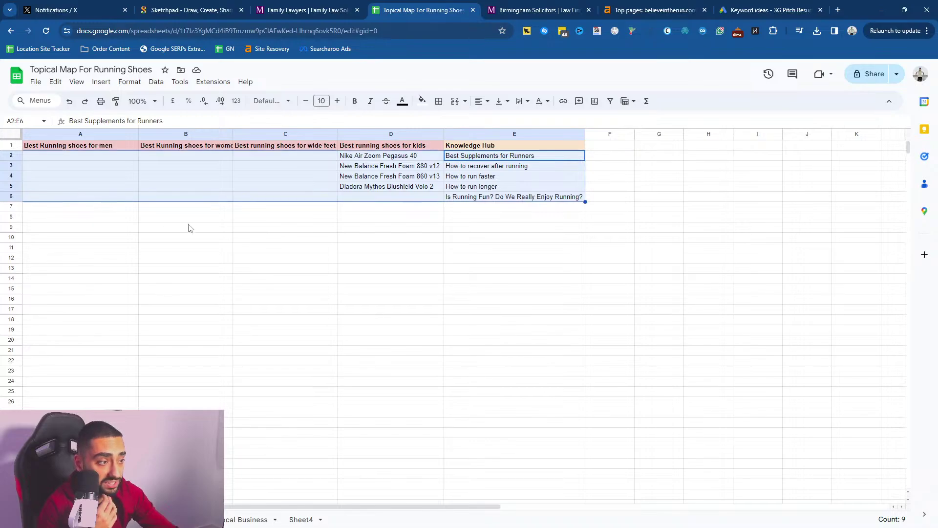
click(399, 229)
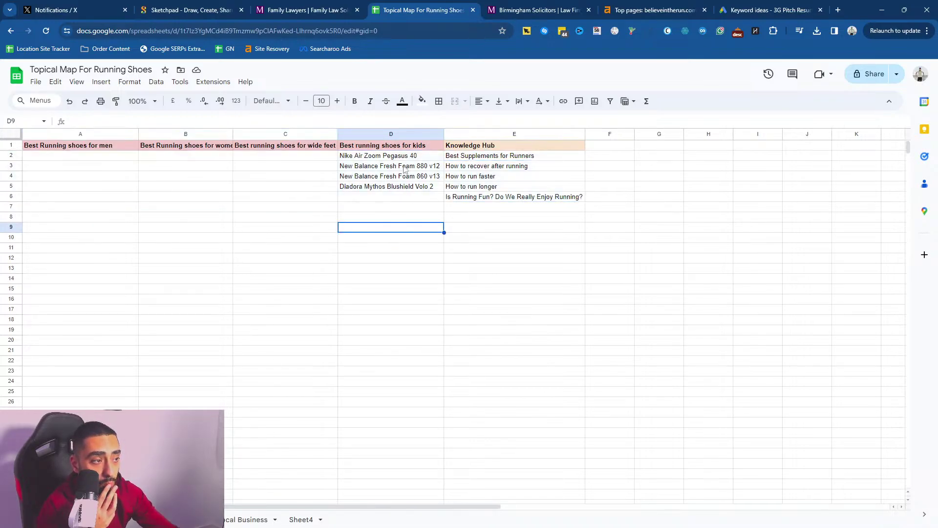
drag(98, 147, 417, 150)
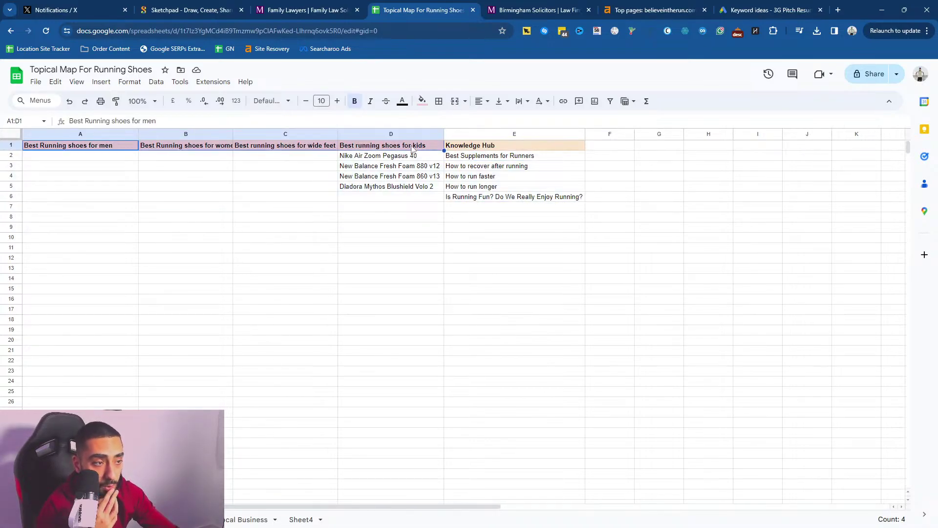
click(295, 172)
- Fit the women and wide feet columns to their headings, and highlight both headings and the Knowledge Hub column
double_click(232, 134)
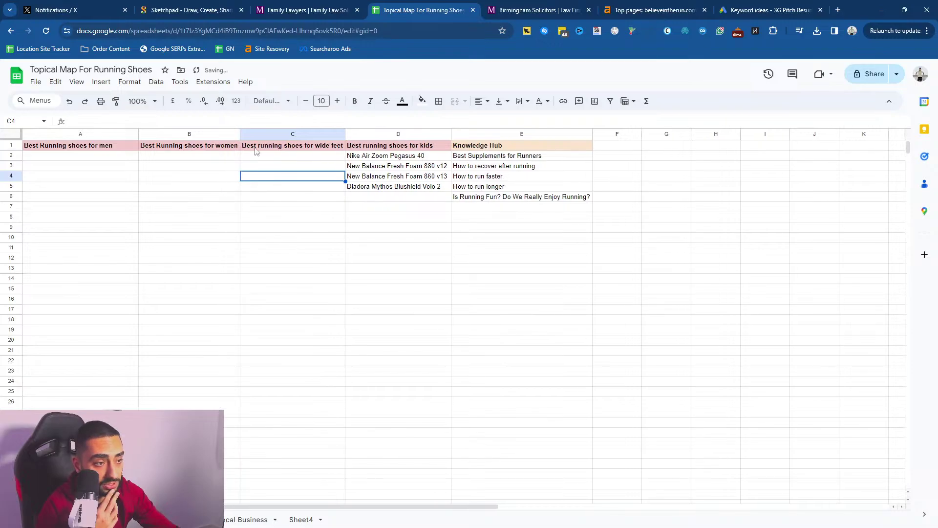
double_click(345, 134)
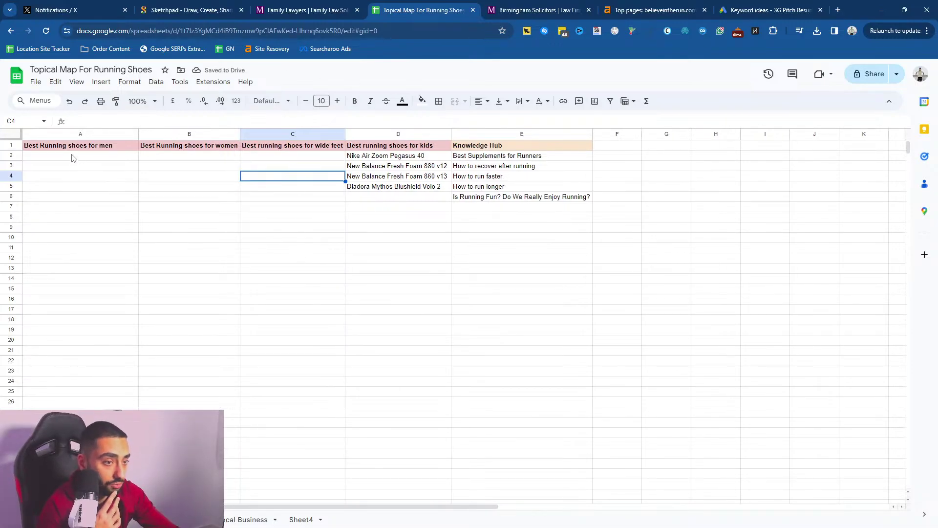
click(180, 149)
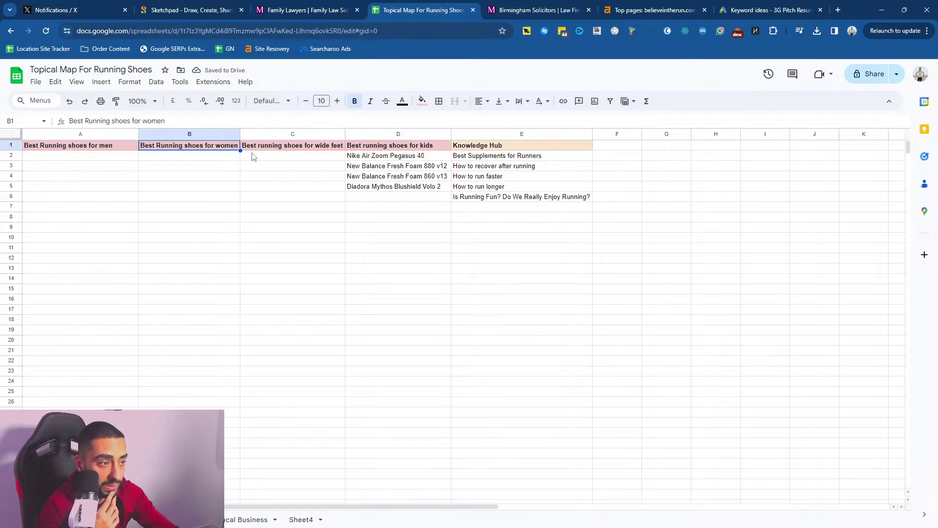
click(293, 149)
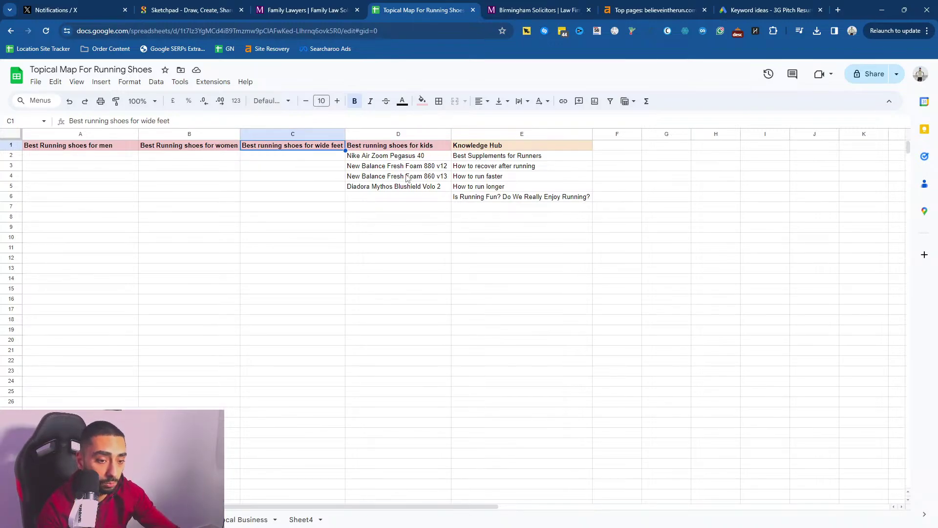
drag(505, 145, 524, 254)
- Rename Sheet4 as Local Business URL
click(301, 520)
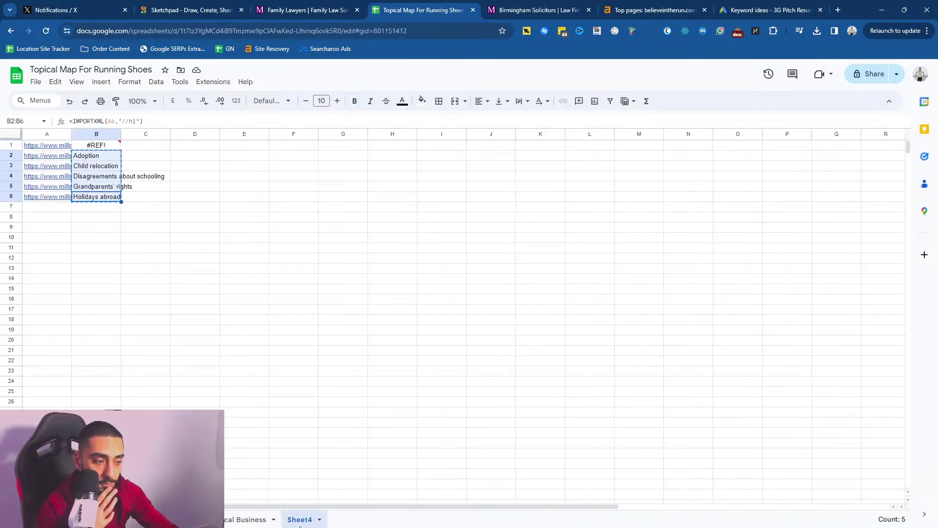
double_click(300, 520)
text(Lo)
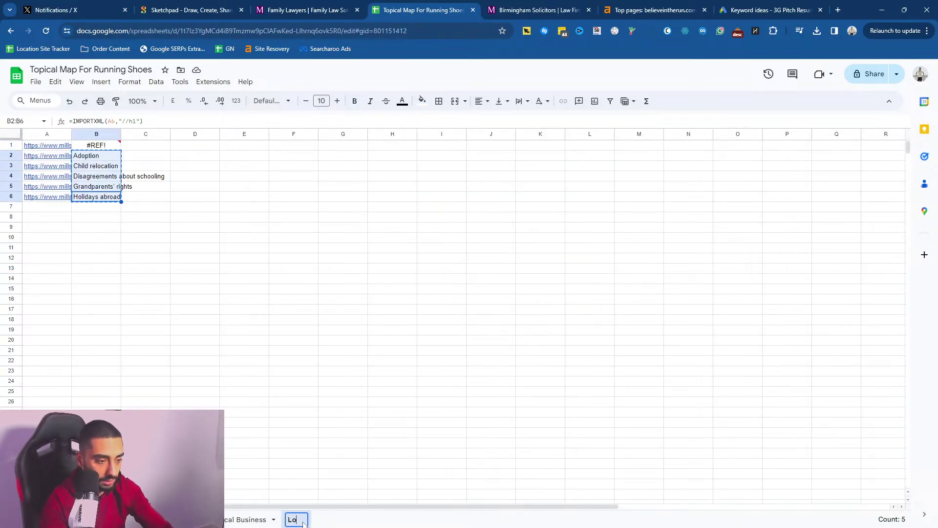
text(cal Business URL)
key(Return)
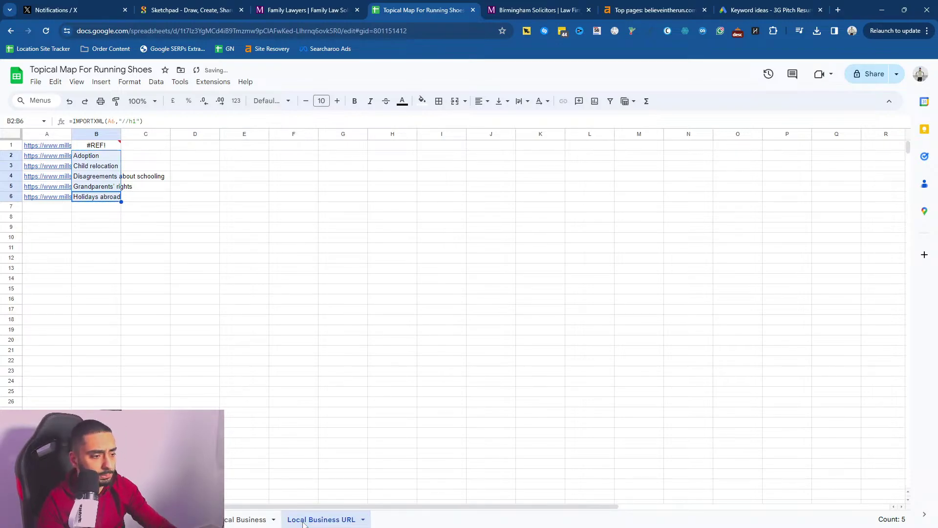
- Close the Mills & Reeve Birmingham and Family Lawyers tabs and open google.com in a new tab beside the spreadsheet
click(538, 10)
click(589, 10)
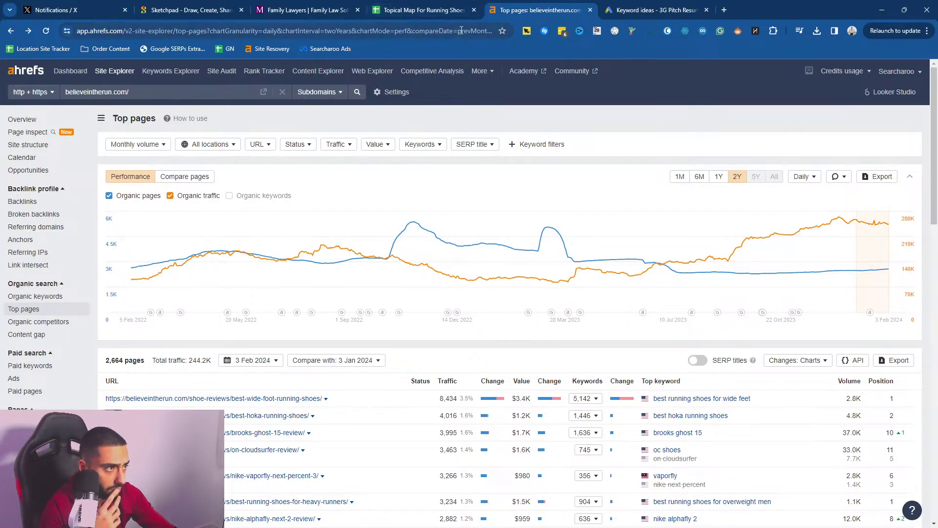
click(724, 10)
drag(725, 10, 391, 10)
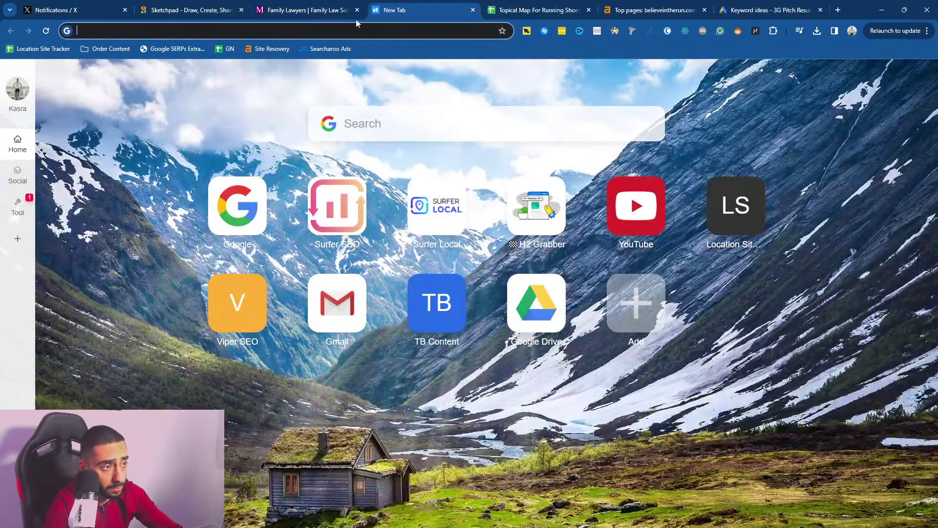
middle_click(299, 7)
text(google.com)
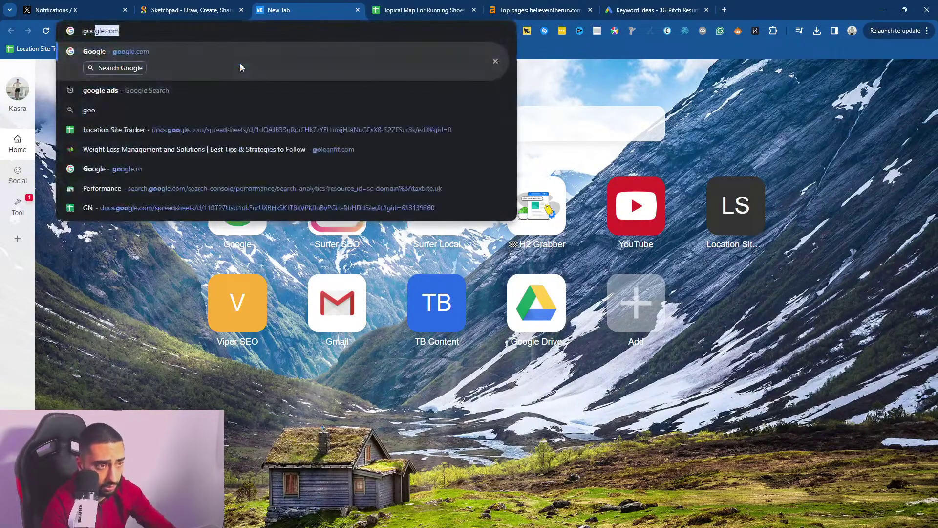
key(Return)
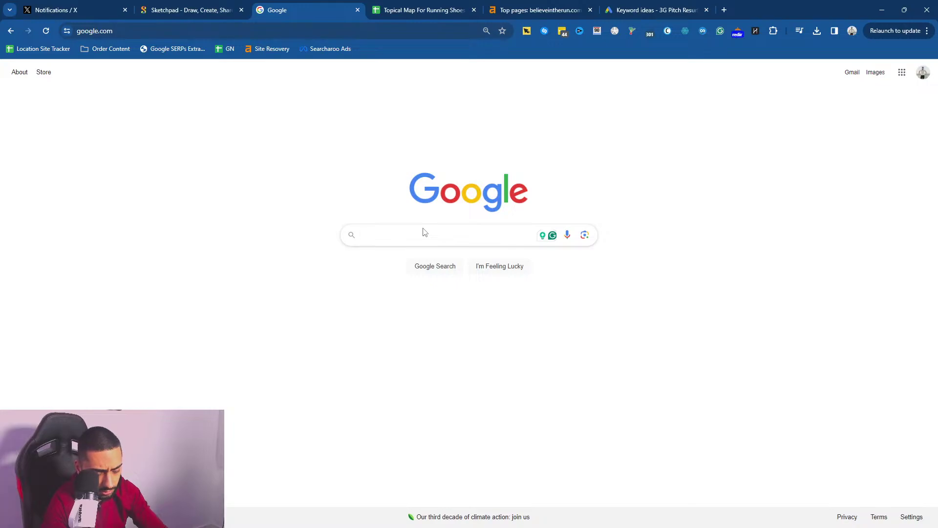
- Search Google for "vape pens online" and look through the listed vape stores
text(vape )
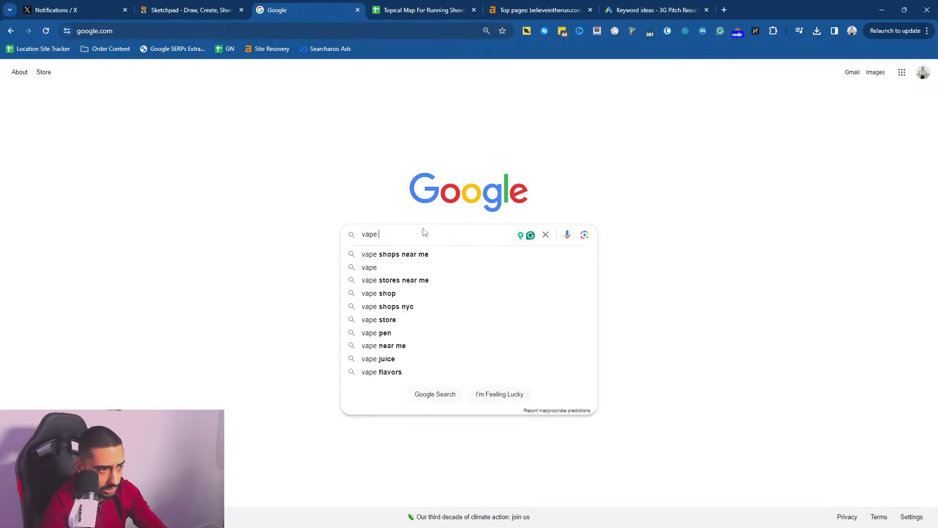
text(pens )
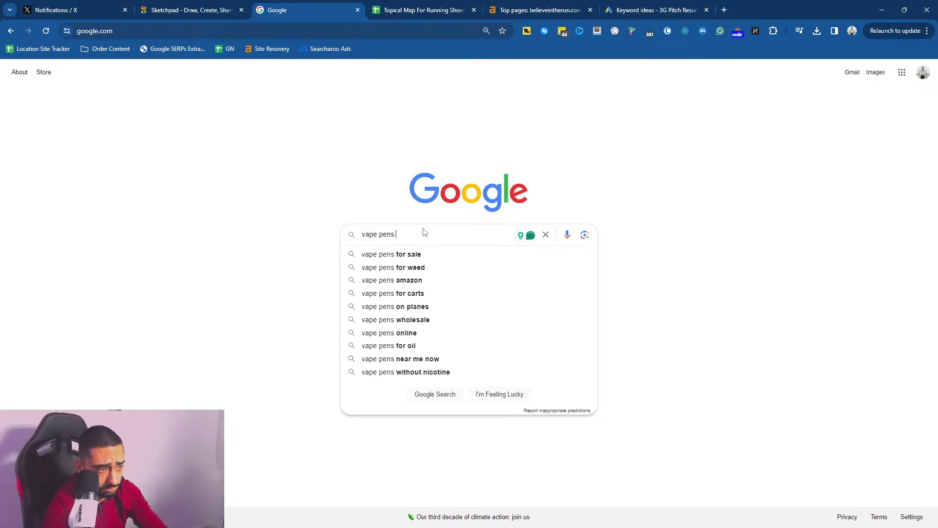
text(online)
key(Return)
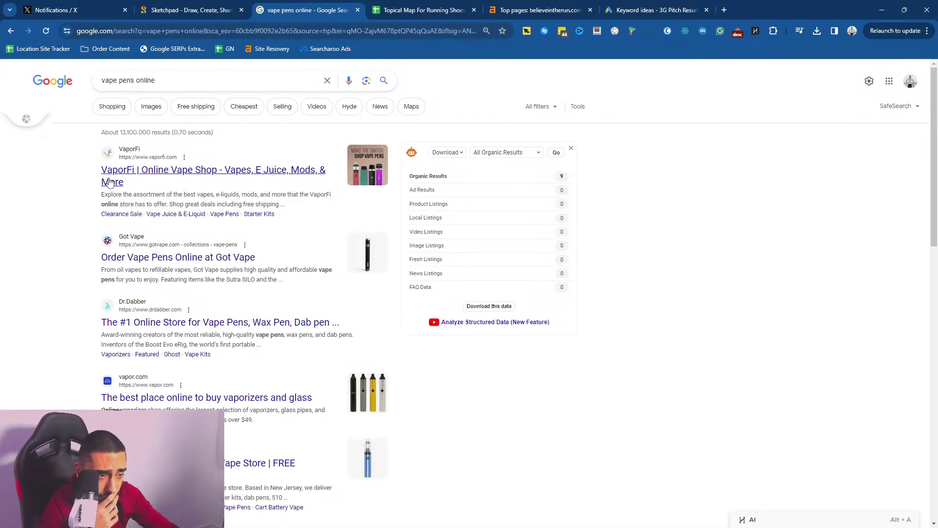
scroll(110, 182, down, 7)
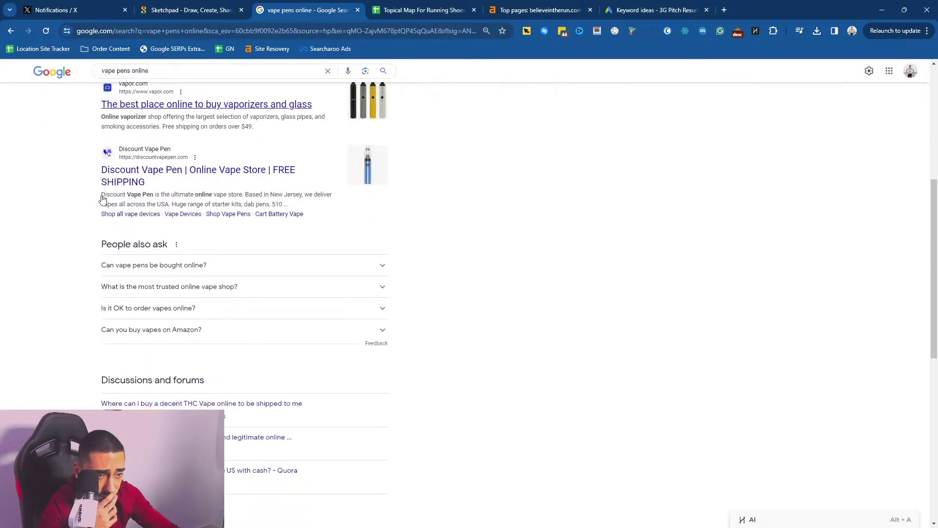
scroll(84, 233, up, 4)
- Refine the Google search to "vape pens online uk" and look through the UK vape shops in the results
click(169, 72)
text(uk)
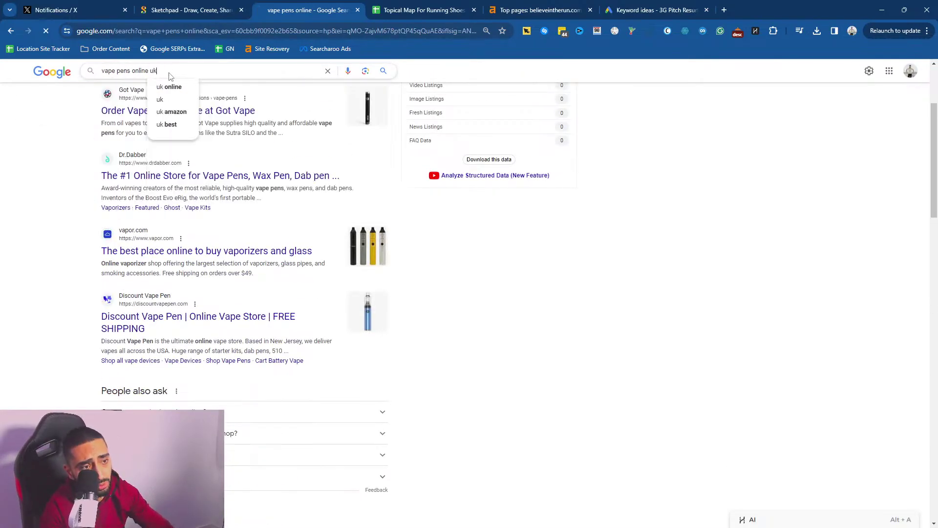
key(Return)
scroll(50, 242, down, 9)
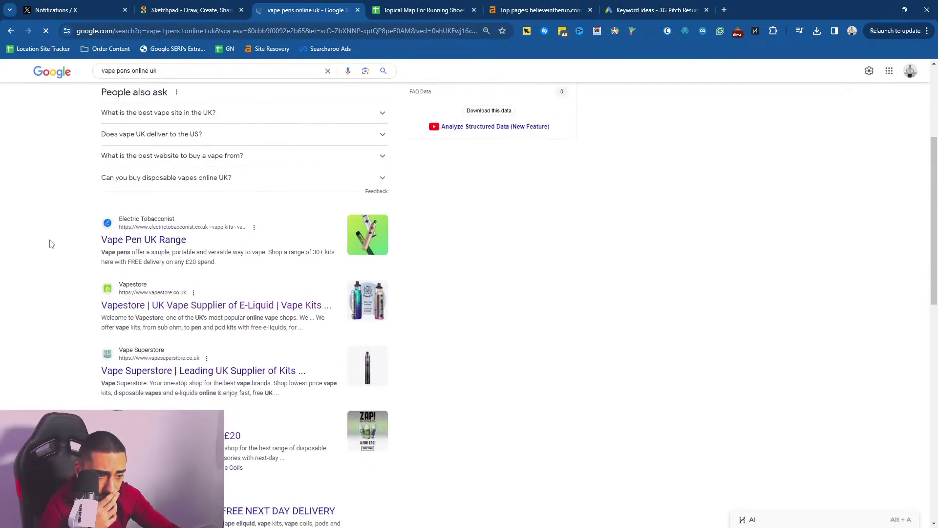
scroll(83, 240, down, 4)
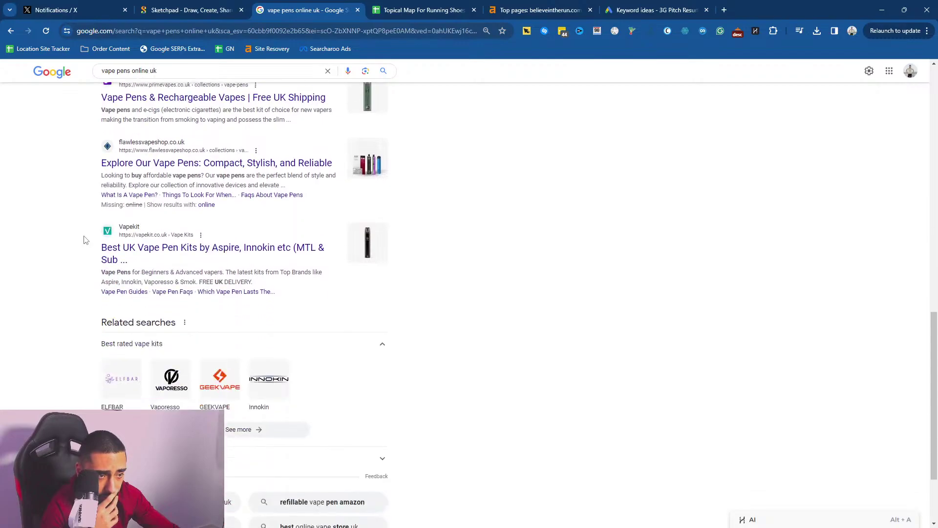
- Open the Vape Club result in a new tab and look through the product categories on its homepage
scroll(84, 239, up, 3)
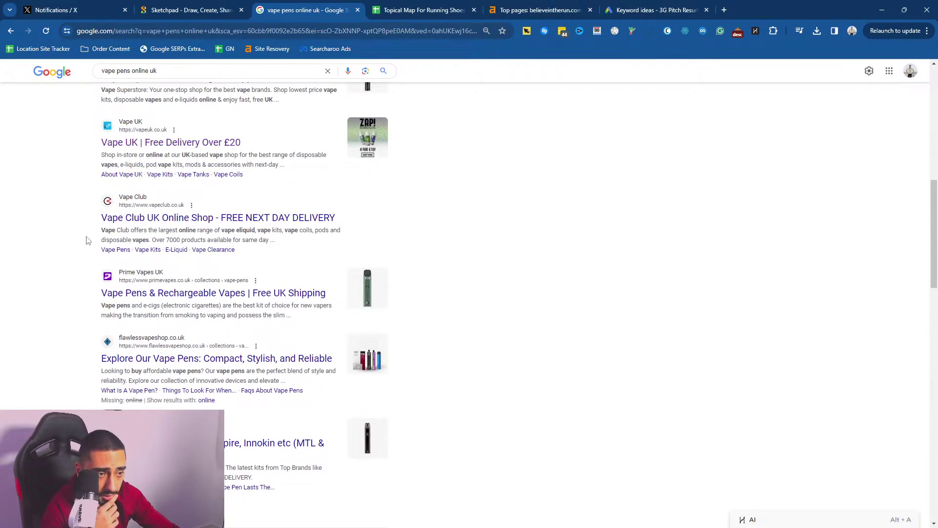
middle_click(203, 219)
click(387, 13)
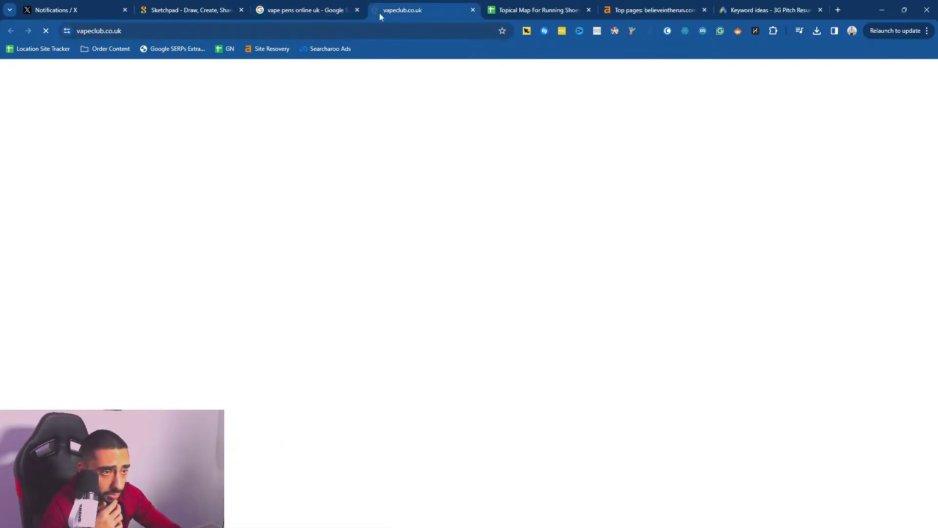
scroll(98, 217, down, 6)
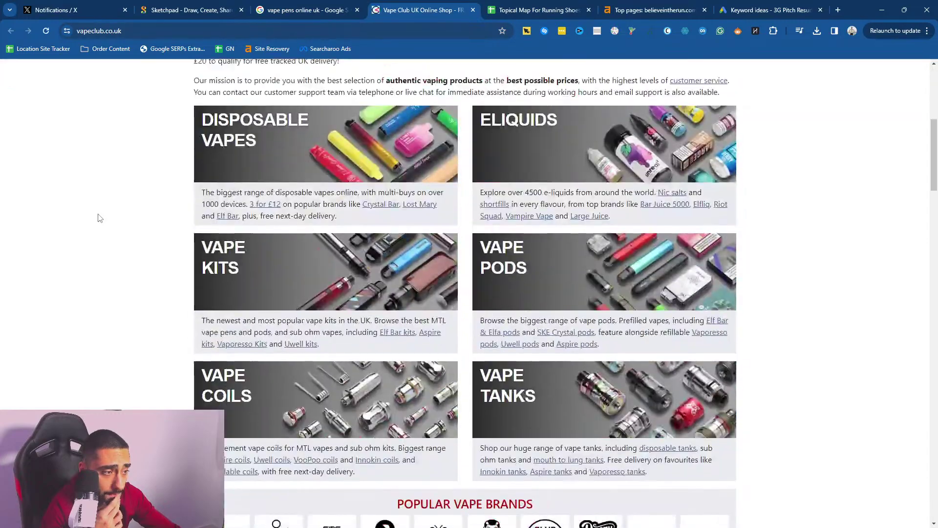
click(655, 10)
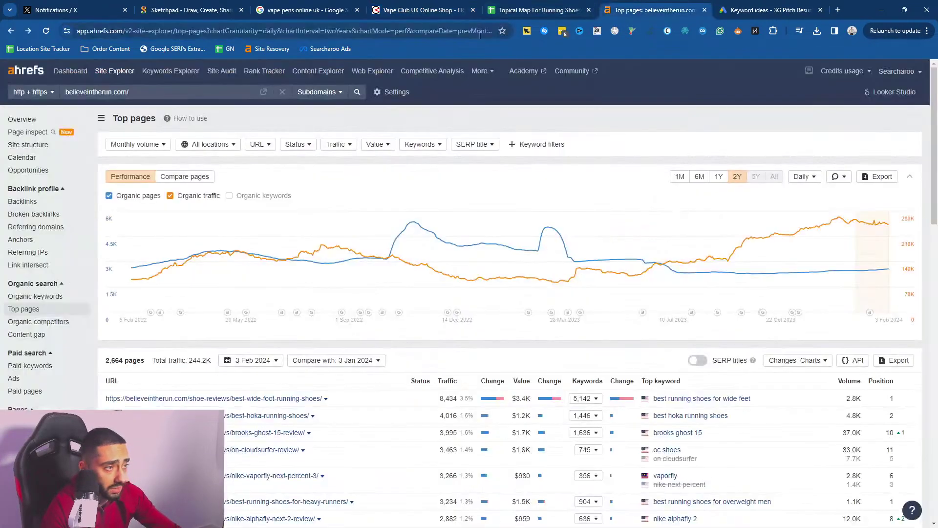
key(ctrl+a)
text(www.vapeclub.co.uk)
key(Return)
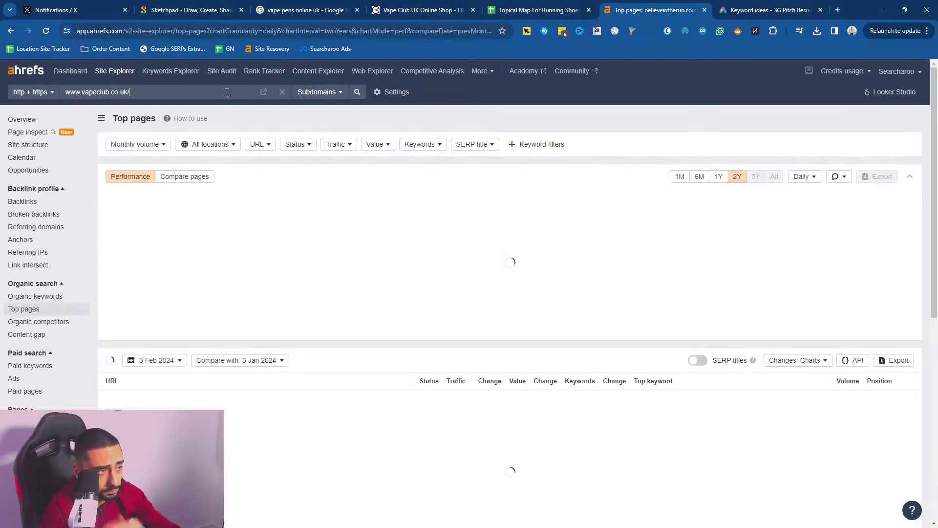
- Go back to the Vape Club homepage and examine its intro text, category blocks and popular vape brands
click(424, 10)
scroll(189, 230, up, 7)
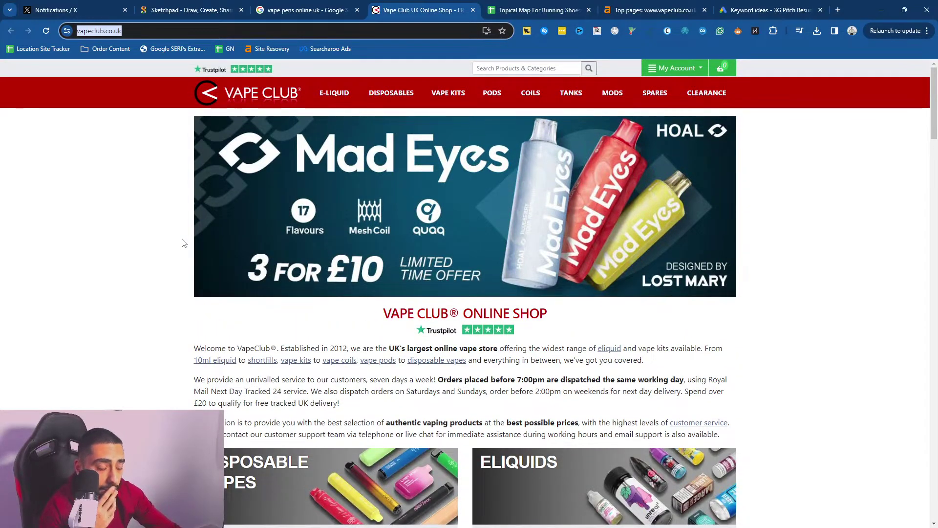
scroll(184, 243, down, 2)
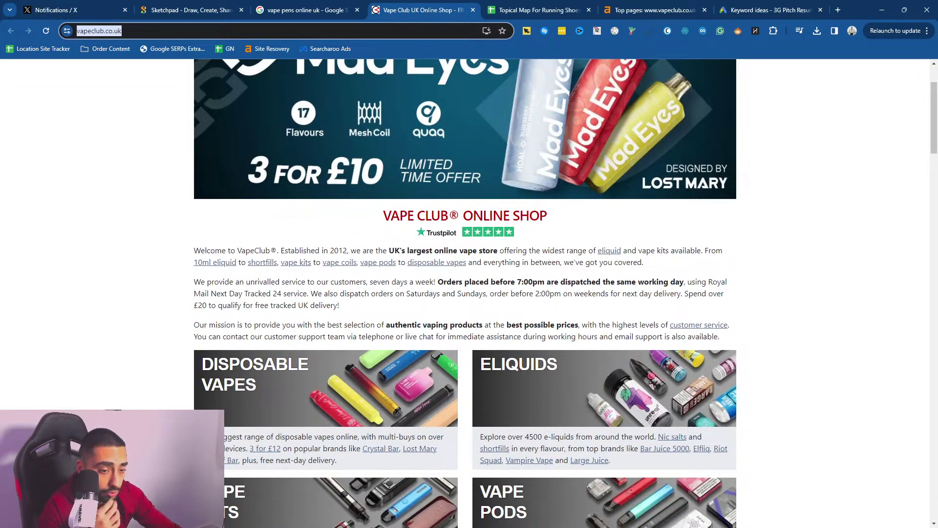
key(alt+Tab)
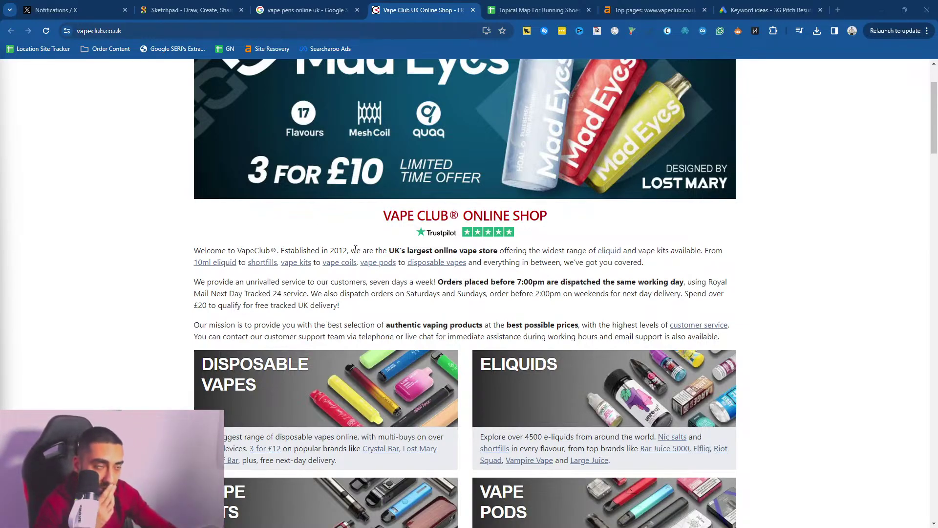
scroll(291, 228, down, 6)
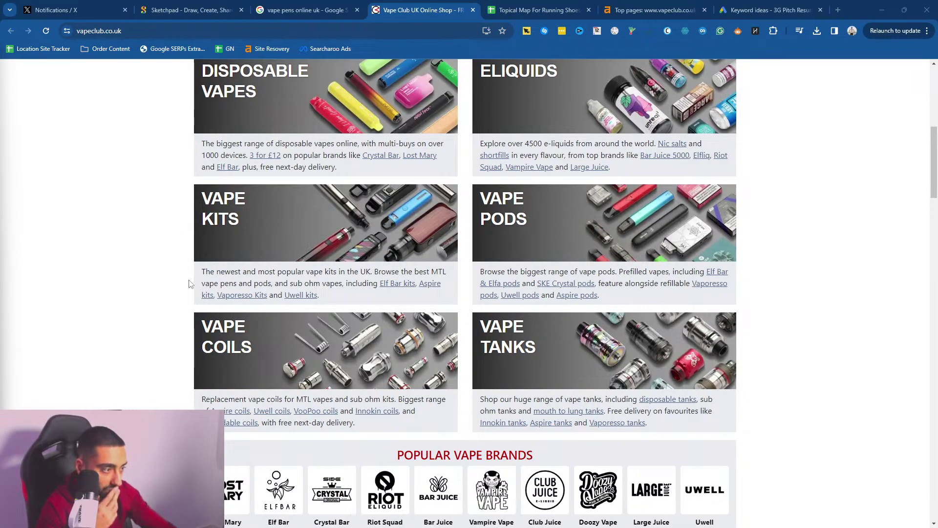
scroll(155, 336, down, 5)
scroll(155, 335, up, 13)
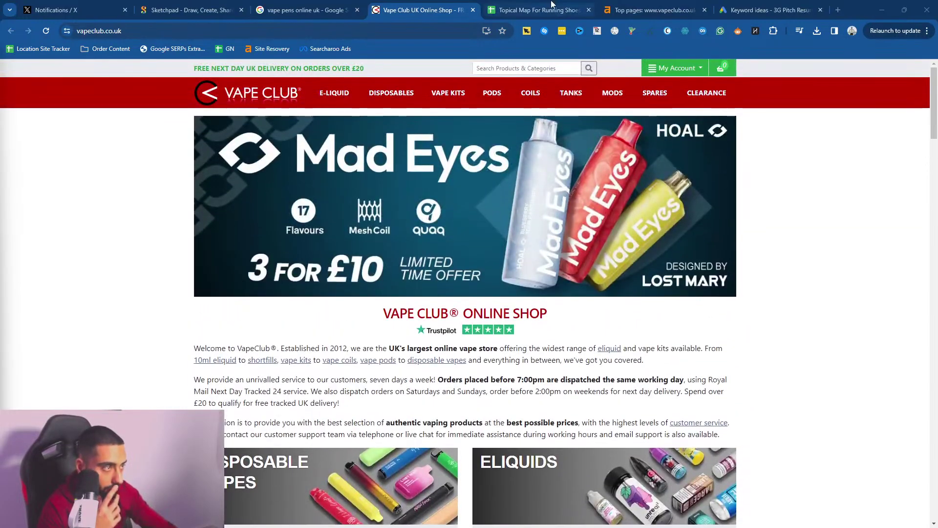
drag(650, 10, 537, 10)
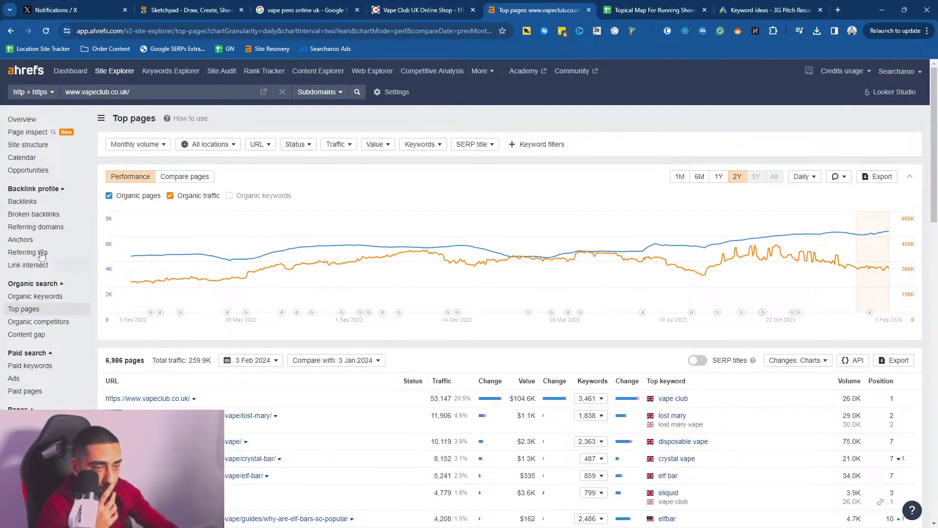
click(24, 122)
scroll(31, 342, down, 2)
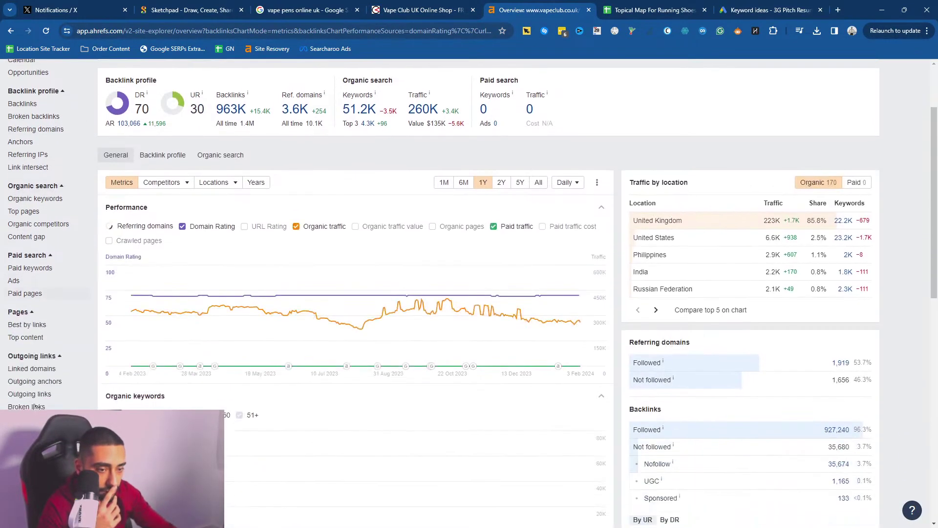
scroll(31, 374, down, 4)
click(36, 347)
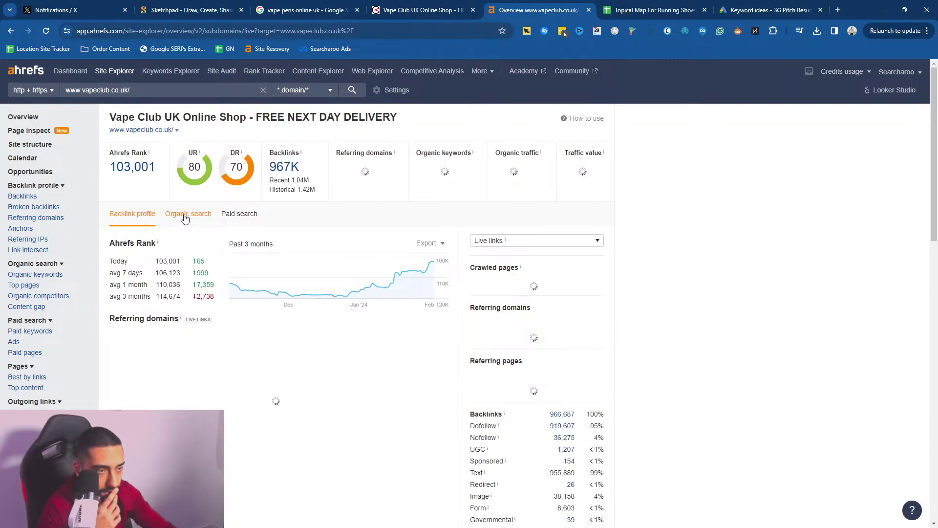
- Show the organic search data for Vape Club and examine its traffic, keyword and traffic value charts
click(181, 217)
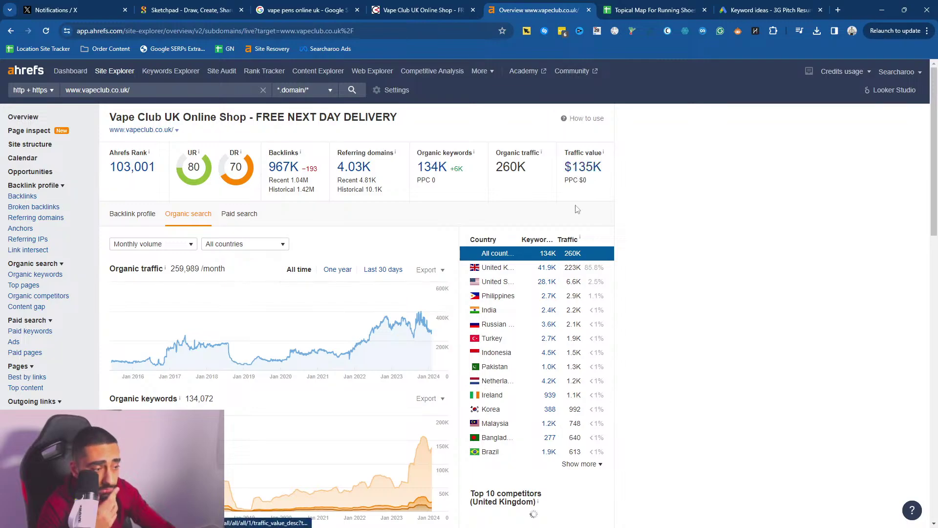
scroll(432, 346, down, 3)
scroll(417, 330, up, 3)
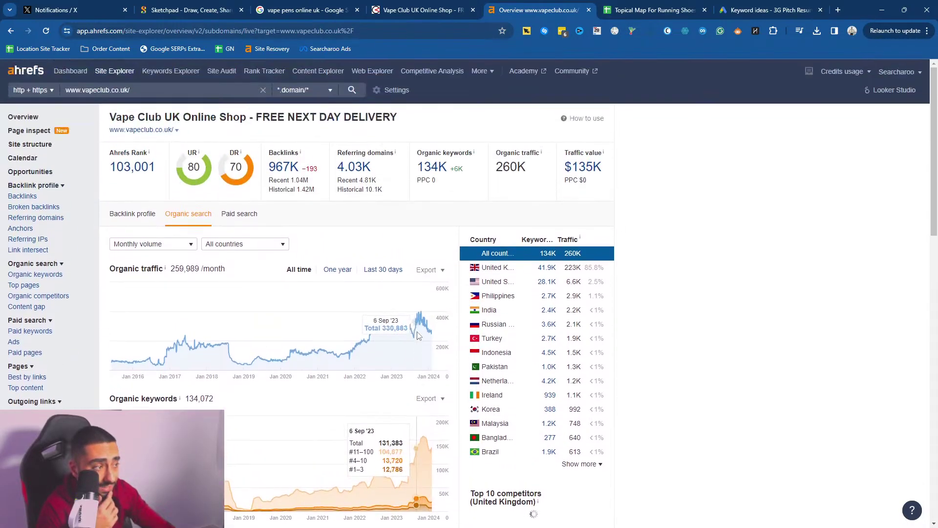
scroll(391, 347, down, 6)
scroll(391, 351, down, 2)
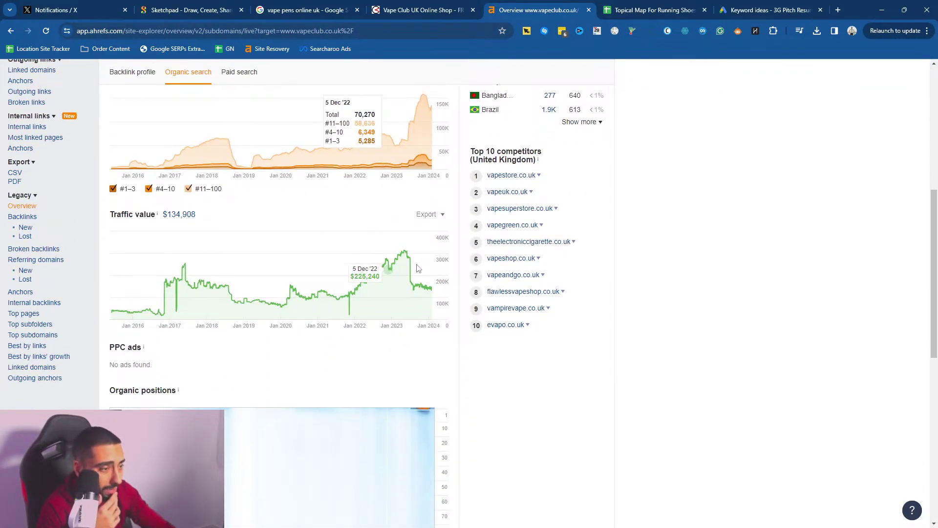
scroll(419, 270, up, 7)
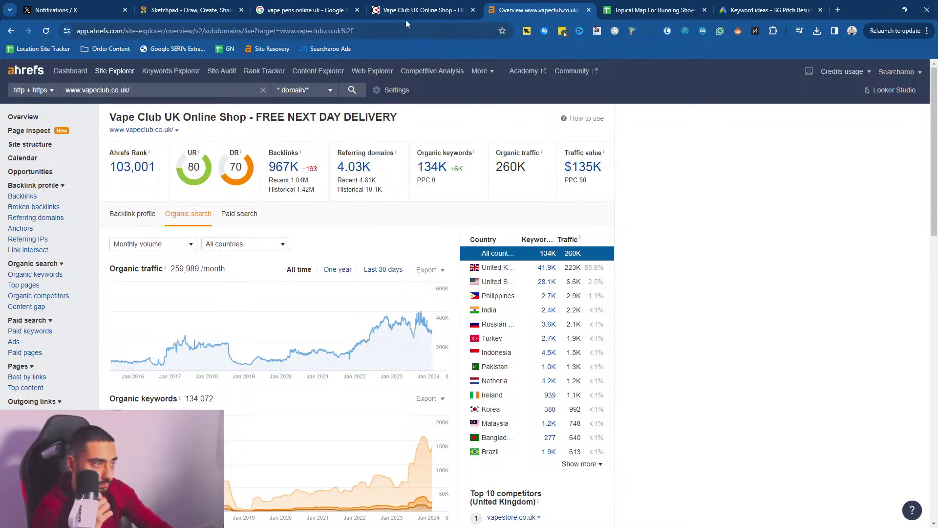
- Return to the Vape Club site and examine the Eliquid Flavours subcategories under E-Liquid
click(413, 11)
mouse_move(335, 95)
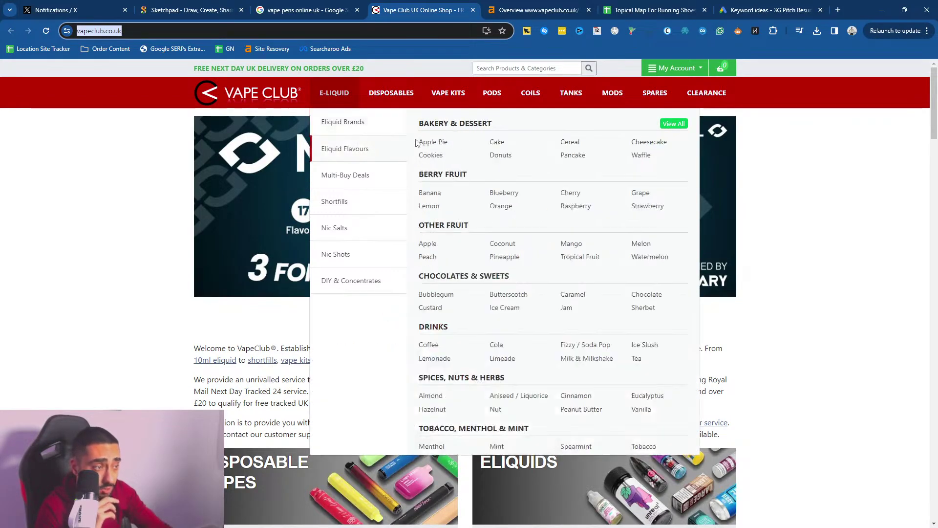
mouse_move(364, 157)
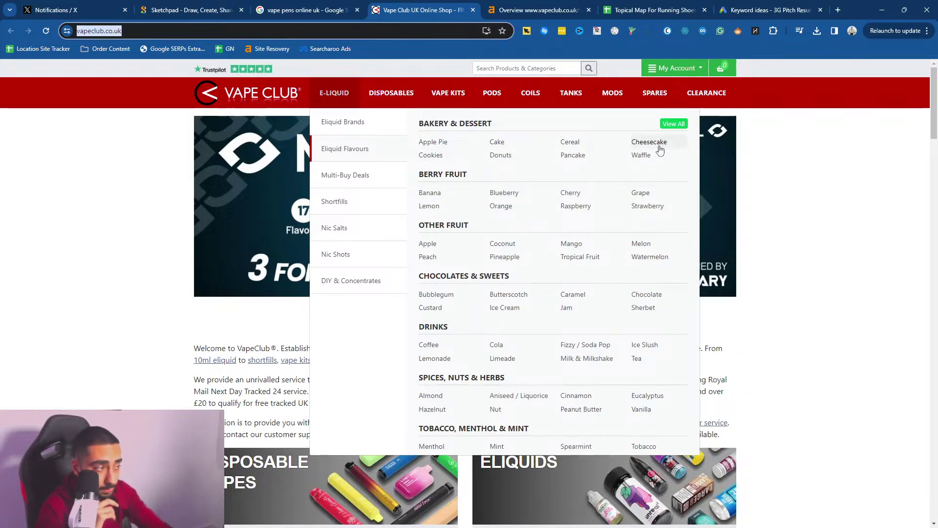
- Search Google for "sofa online uk" and look through the listed sofa retailers
click(303, 10)
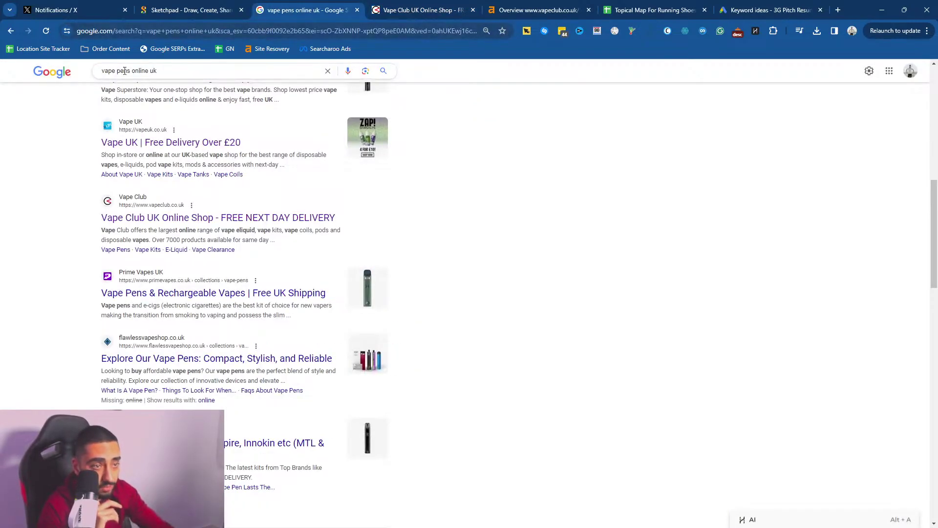
triple_click(105, 72)
text(sofa )
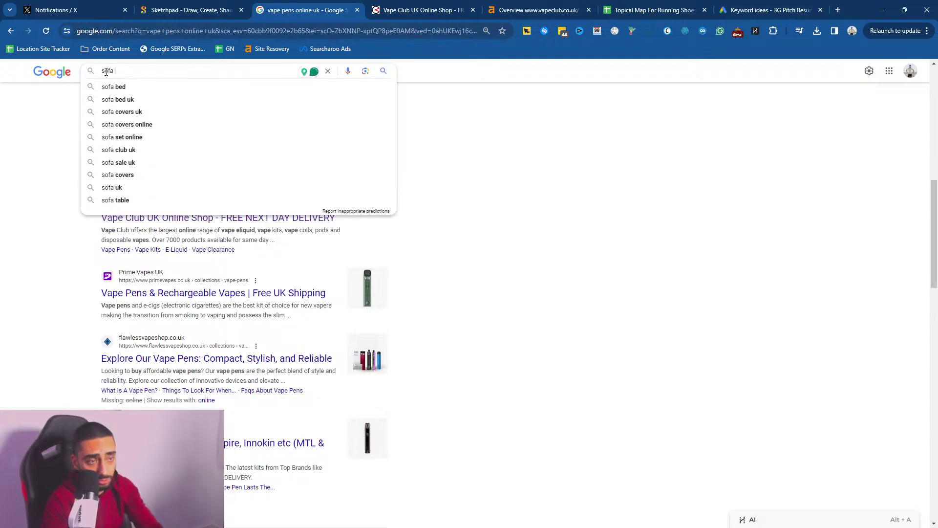
text(online uk)
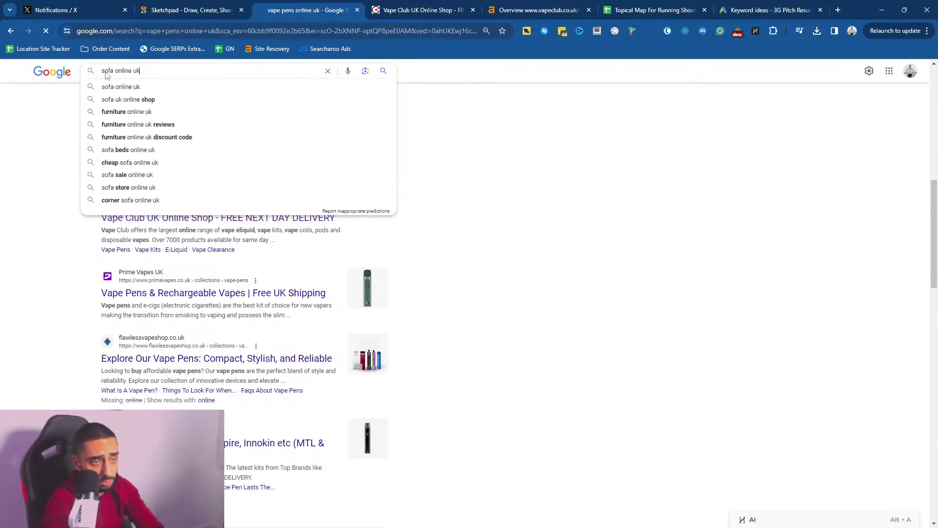
key(Return)
scroll(168, 227, down, 6)
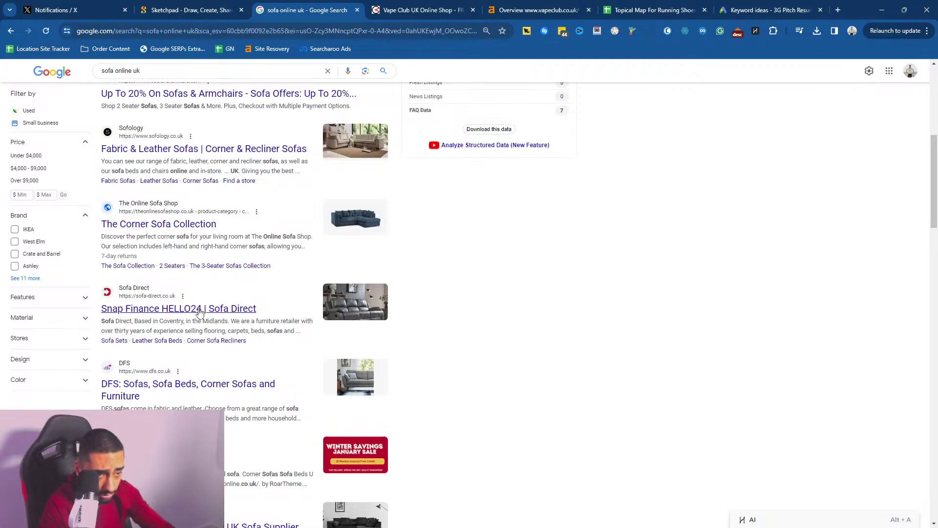
- Open the Sofa Direct result in a new tab and examine the types and colours listed for Leather Sofas
middle_click(200, 310)
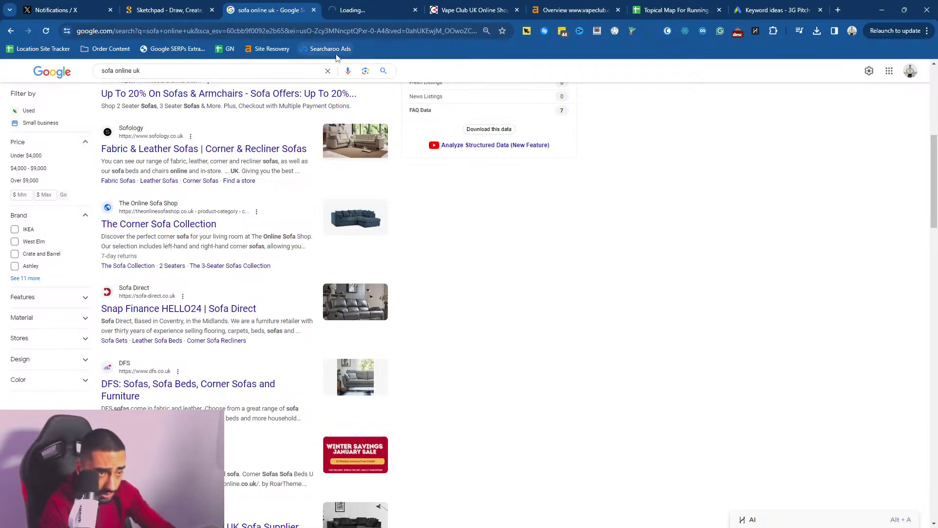
click(371, 5)
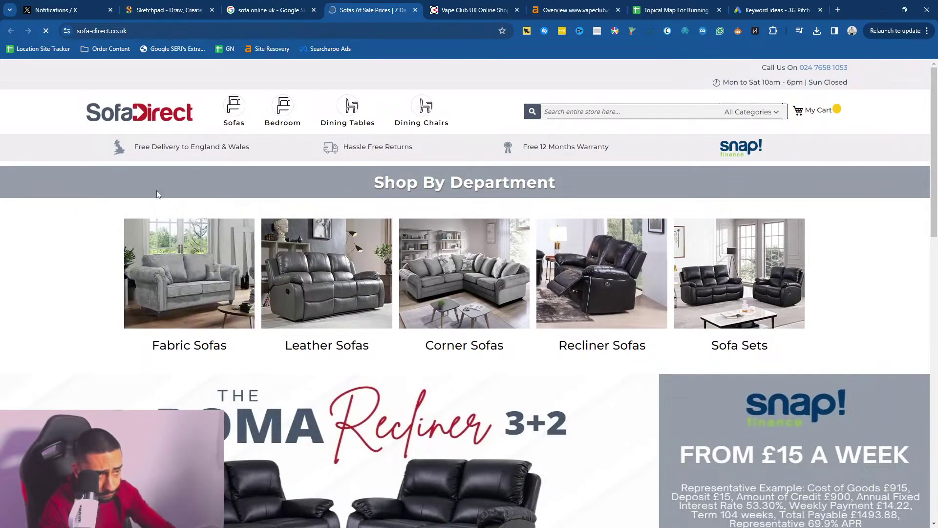
mouse_move(234, 115)
mouse_move(127, 180)
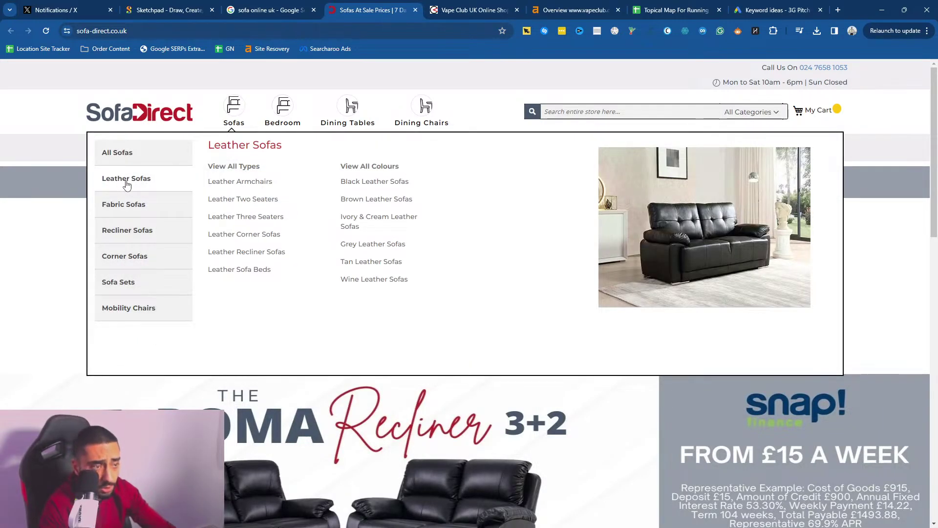
mouse_move(138, 234)
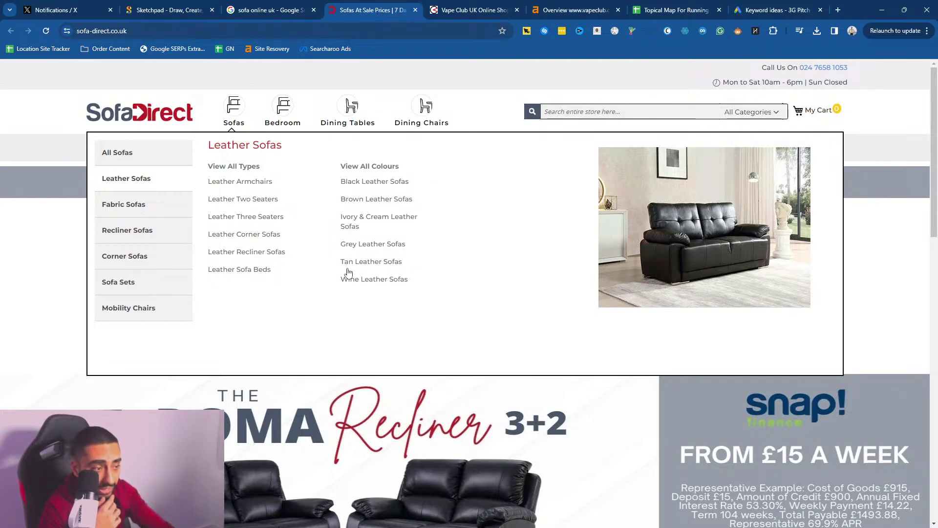
- Switch back to Vape Club and examine the E-Liquid subcategories, including Eliquid Flavours and Shortfills
click(471, 9)
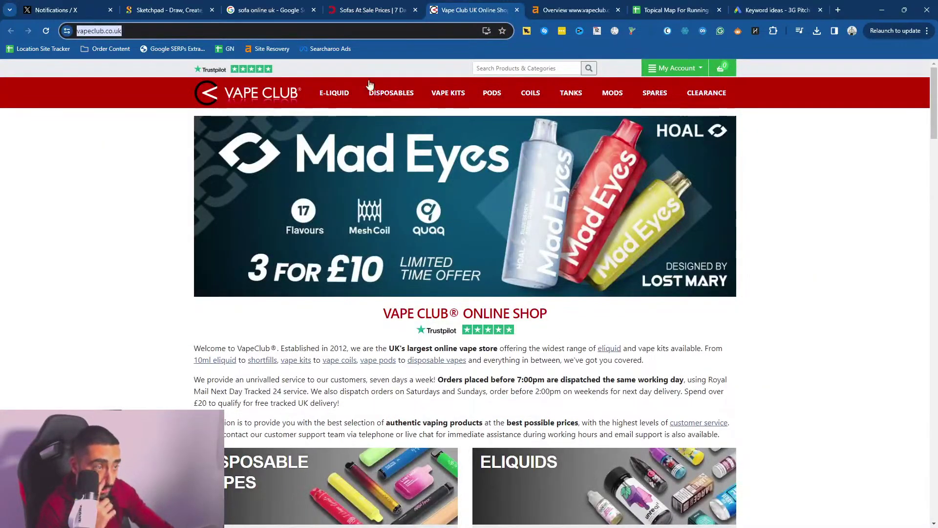
mouse_move(330, 111)
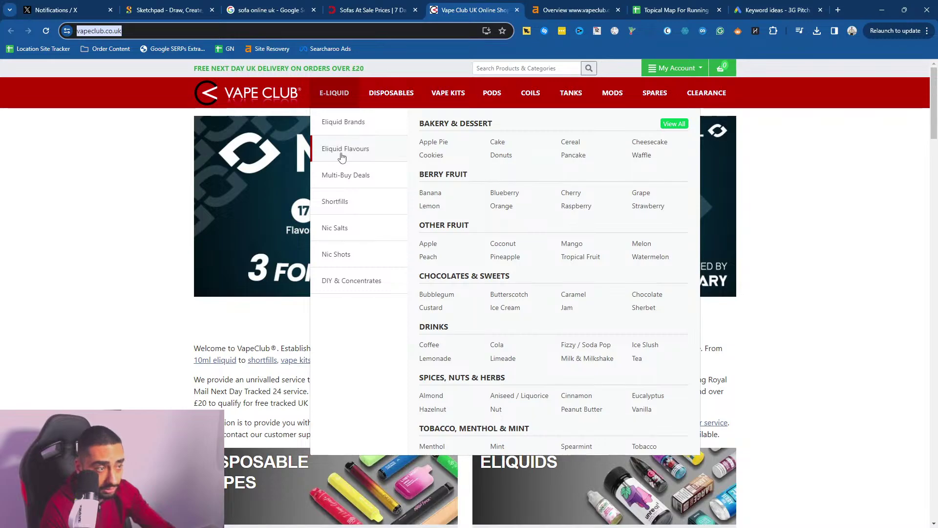
mouse_move(345, 182)
mouse_move(368, 208)
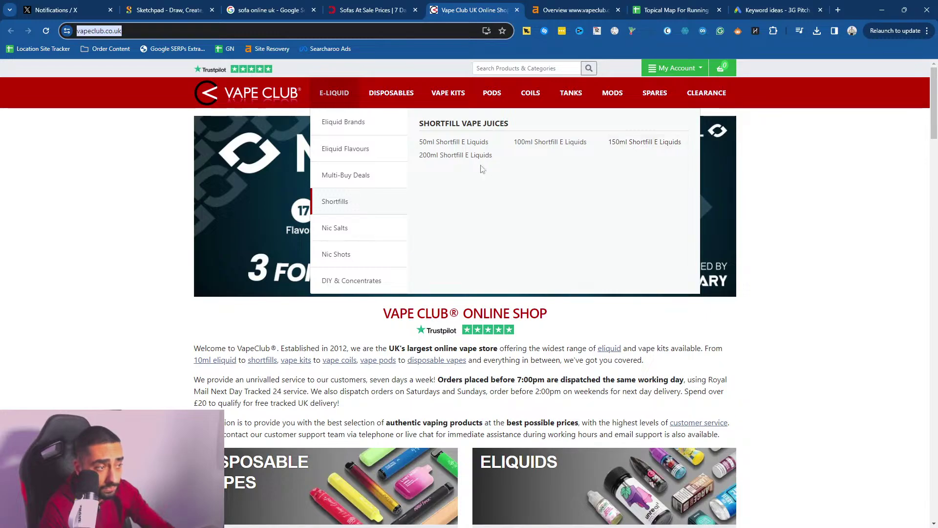
mouse_move(343, 228)
click(379, 14)
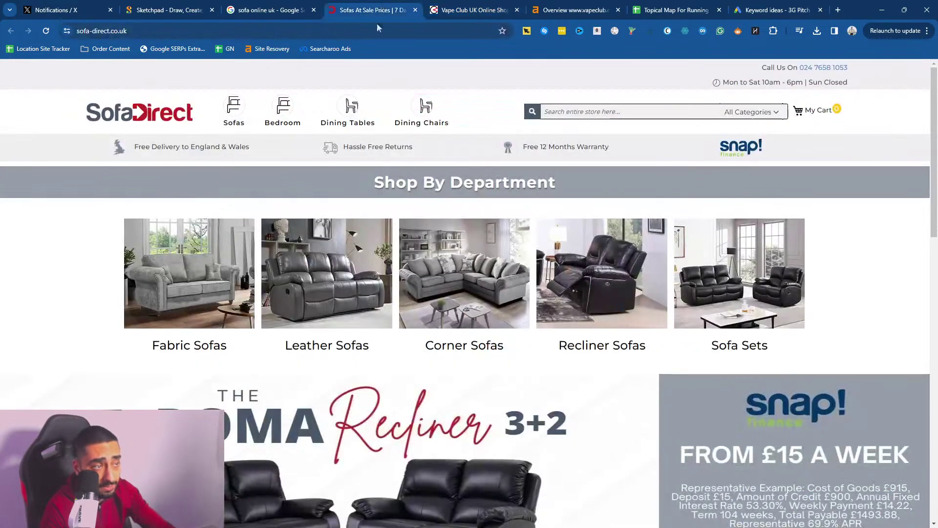
mouse_move(233, 110)
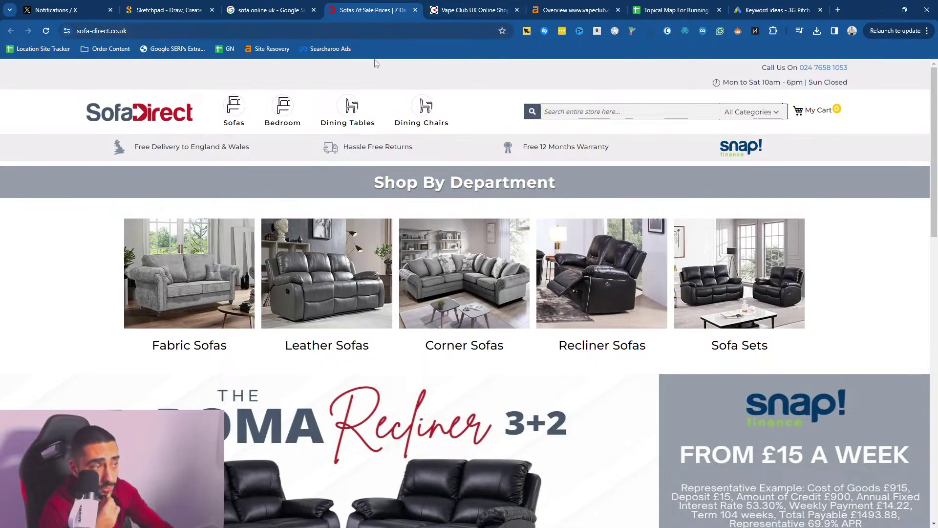
click(445, 6)
click(356, 6)
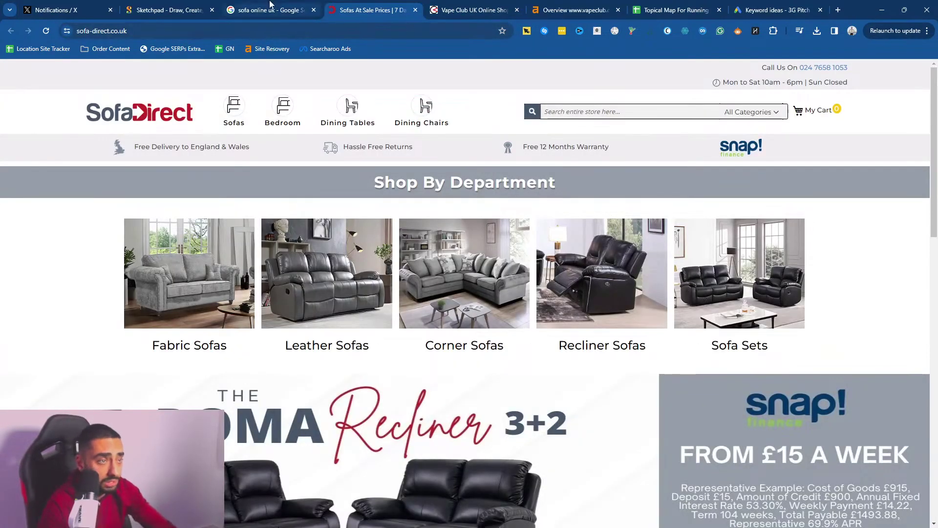
click(153, 4)
click(272, 6)
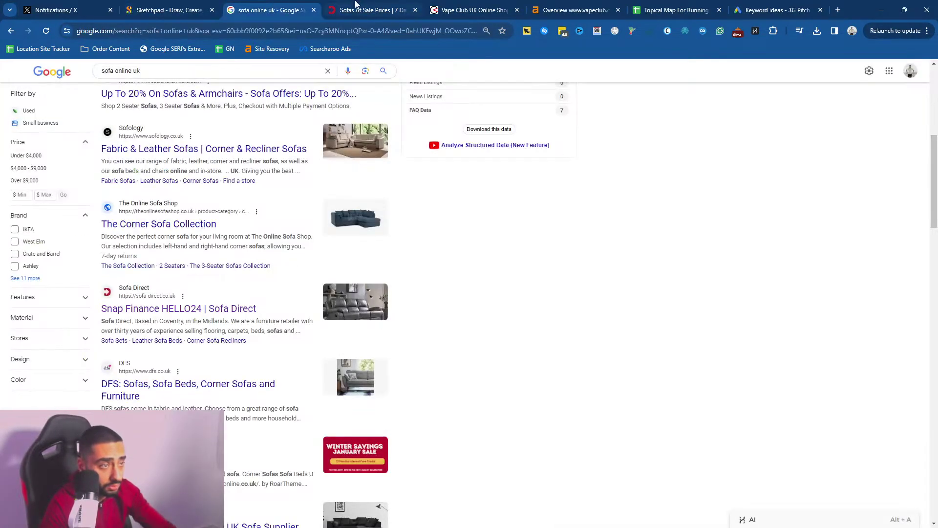
click(356, 6)
- Bring up the Topical Map For Running Shoes spreadsheet and place its tab beside the Vape Club tab
click(587, 7)
drag(677, 9, 572, 9)
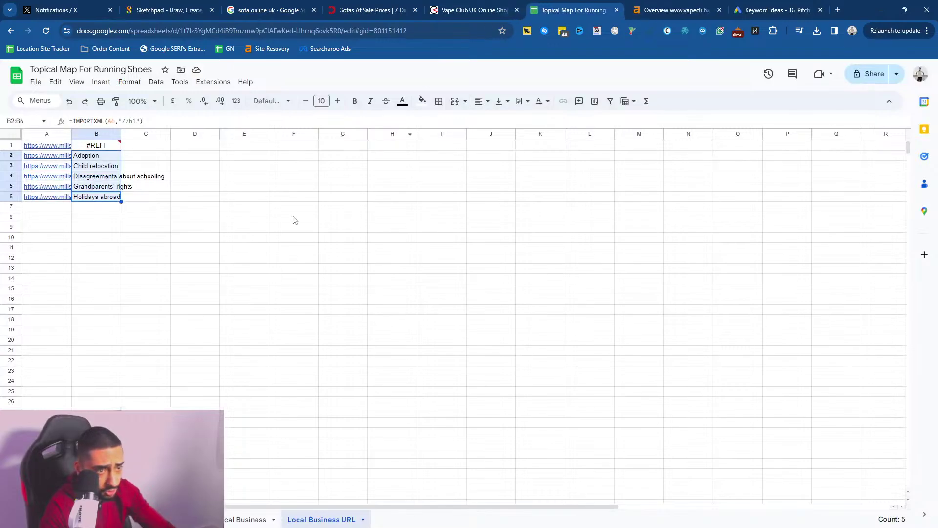
- Add a new sheet to the spreadsheet and name it Ecomm
click(11, 519)
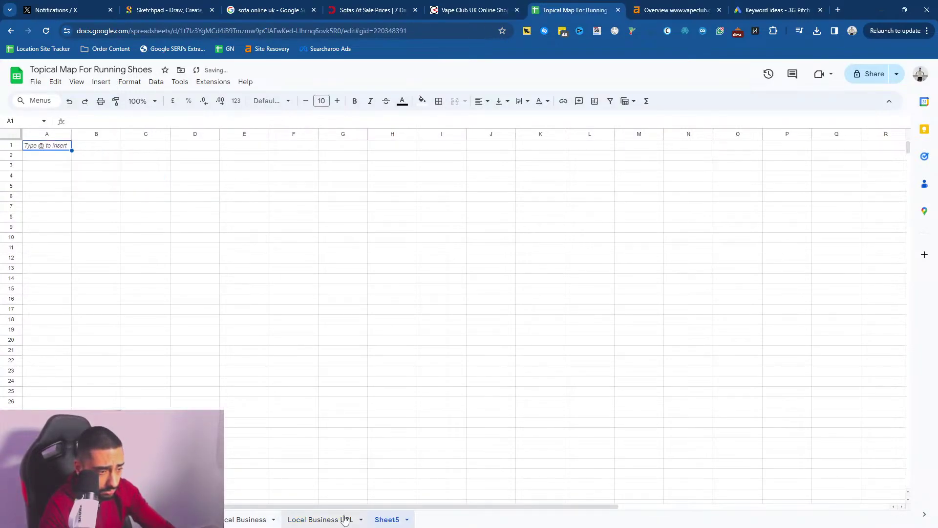
double_click(383, 520)
text(Ecomm)
key(Return)
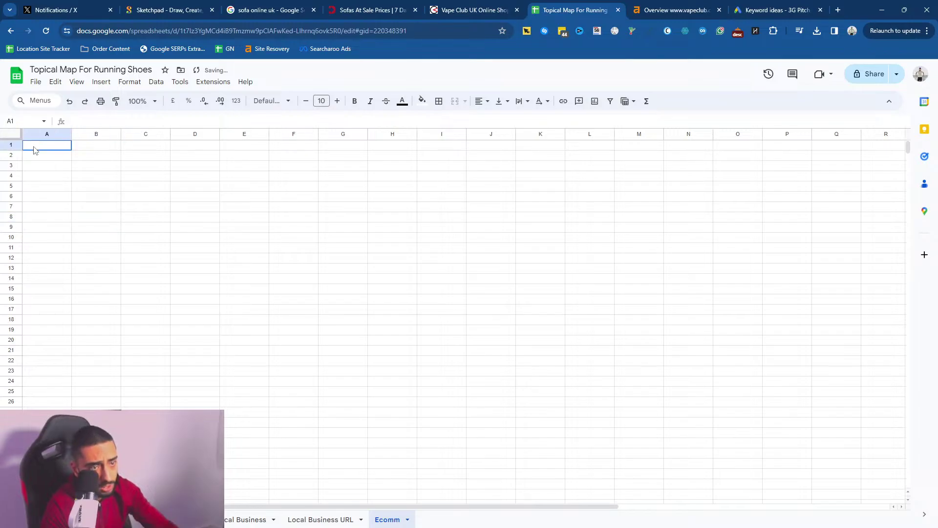
- Copy the formatted Family Law header cell from the Local Business sheet into cell A1 of the Ecomm sheet
click(297, 521)
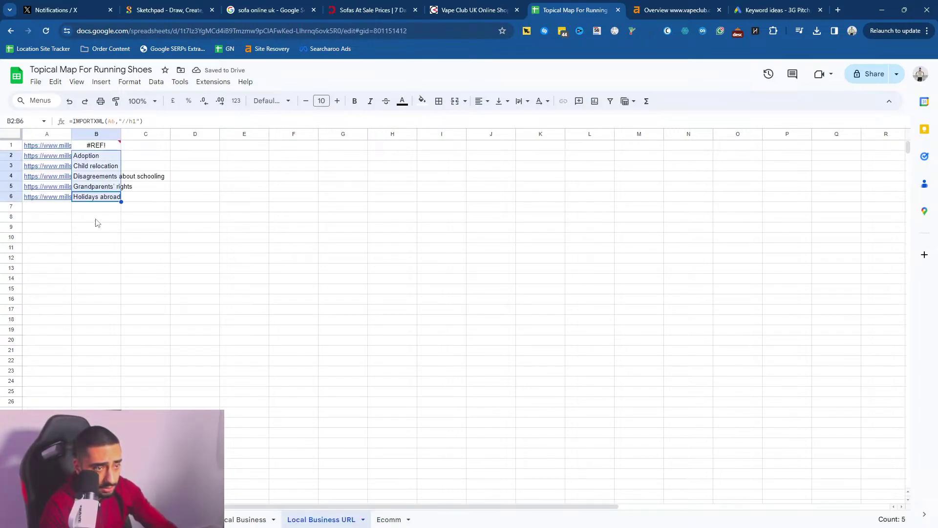
click(251, 519)
click(44, 147)
key(ctrl+c)
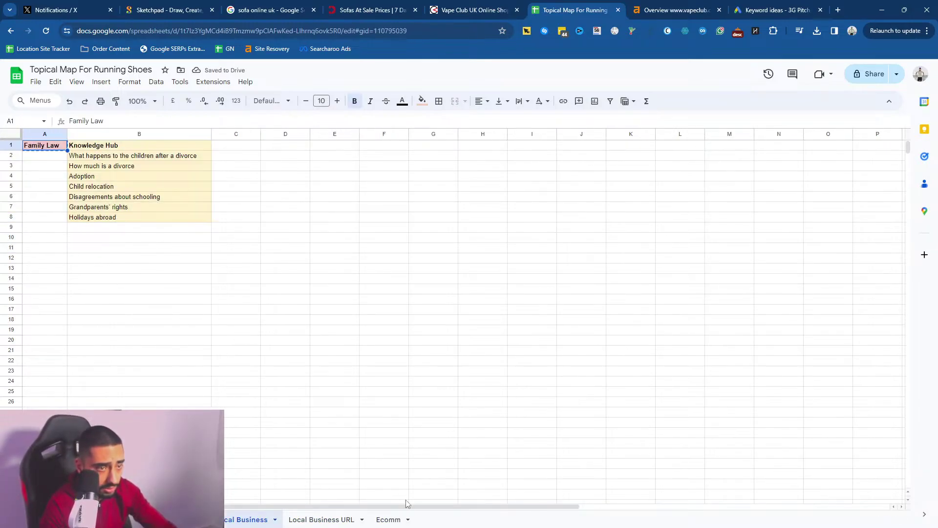
click(387, 519)
key(ctrl+v)
click(55, 166)
- Replace the header text in A1 with Collection Pages and fit column A's width to it
click(51, 145)
double_click(51, 145)
key(ctrl+a)
text(Co)
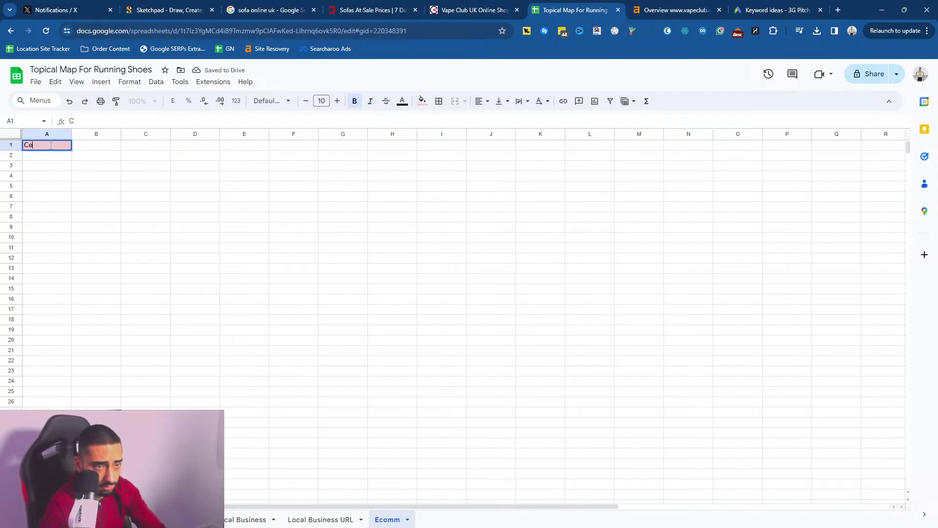
text(llection Pages)
key(Return)
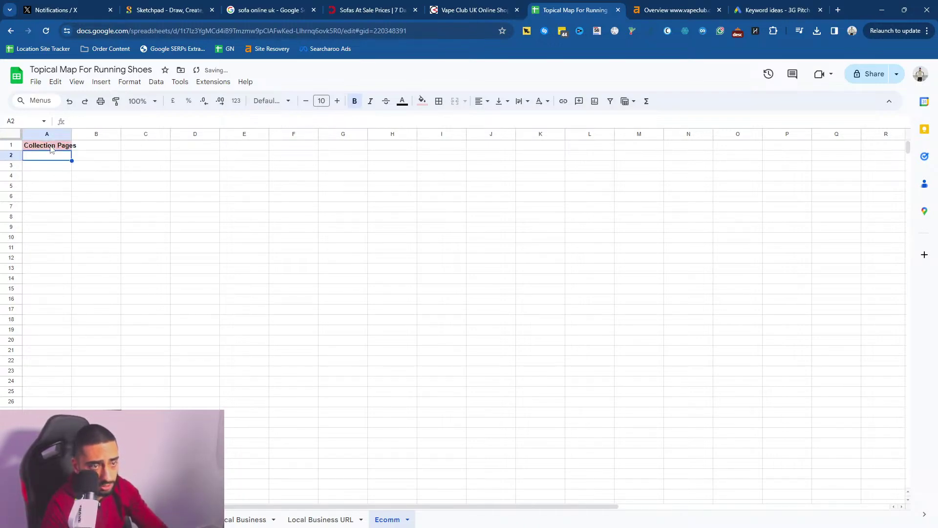
double_click(72, 134)
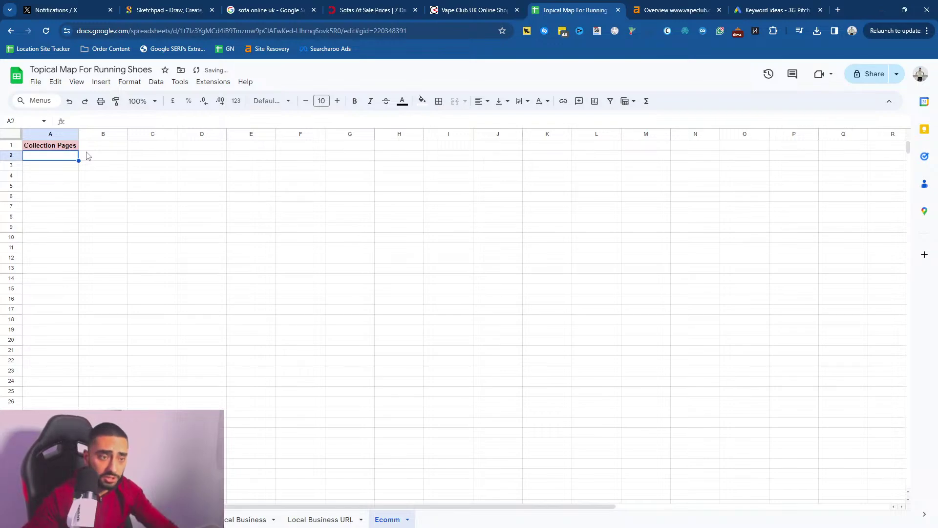
- Enter White Running Shoes in A2, copy it into A3, and change the copy to Black Running Shoes
double_click(64, 156)
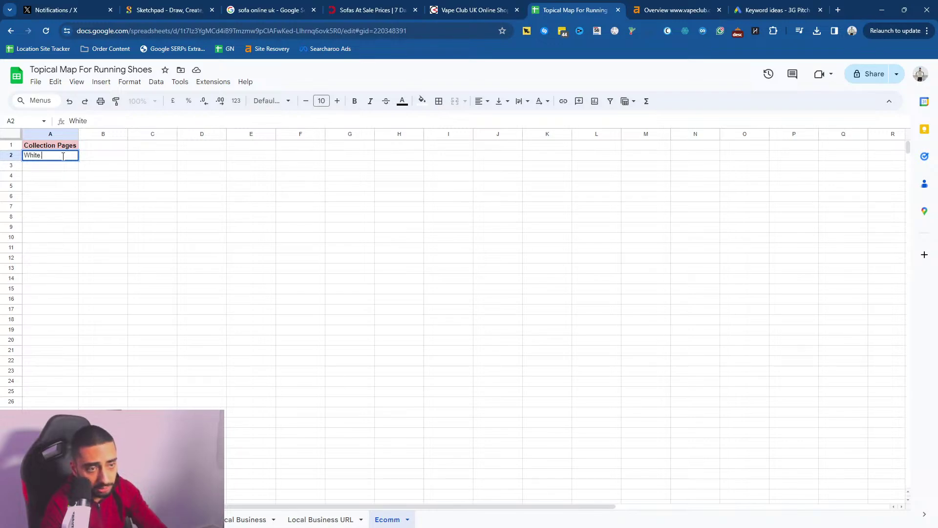
text(White Running Shoes)
key(Return)
click(64, 160)
key(ctrl+c)
click(51, 168)
key(ctrl+v)
double_click(29, 166)
text(Black)
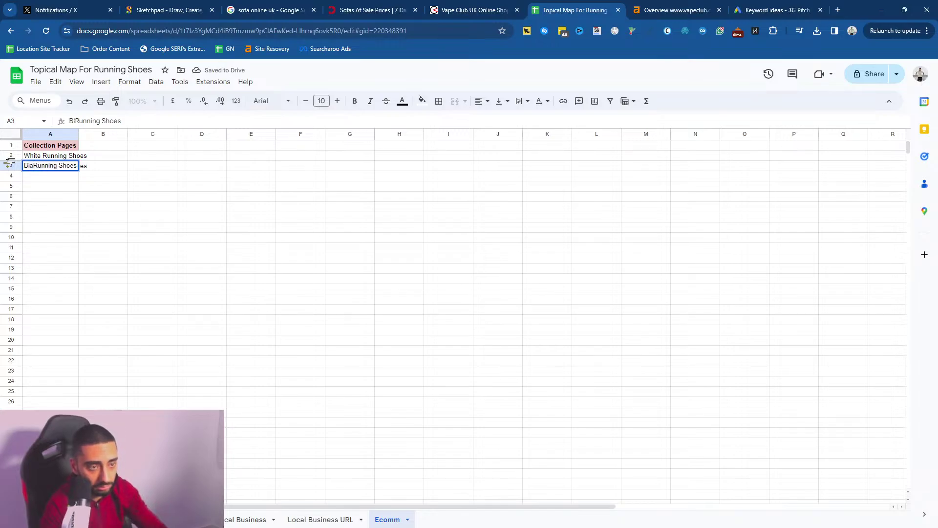
key(Return)
mouse_move(44, 157)
mouse_down()
mouse_move(37, 262)
mouse_move(49, 157)
mouse_move(54, 219)
mouse_move(52, 159)
mouse_up()
click(44, 176)
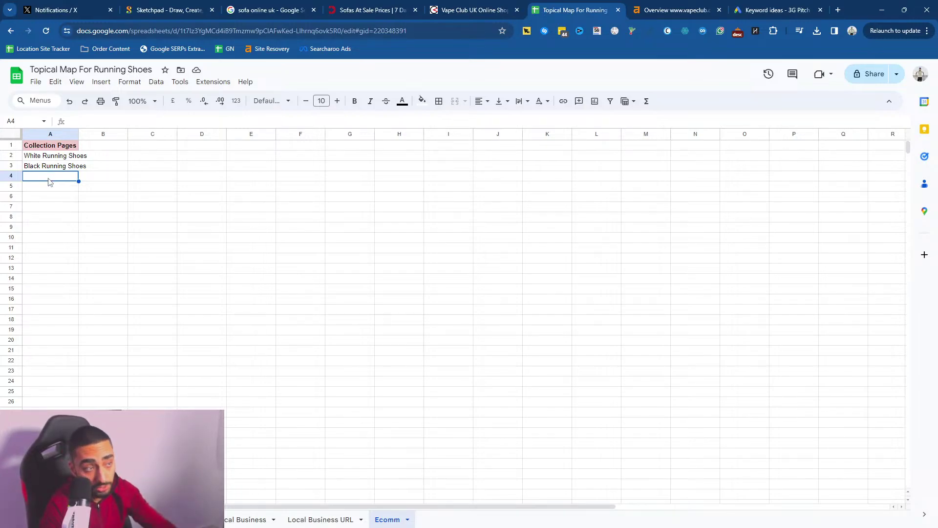
- Switch to the Sofa Direct site and look over its sofa category links
click(355, 5)
mouse_move(232, 104)
mouse_move(140, 185)
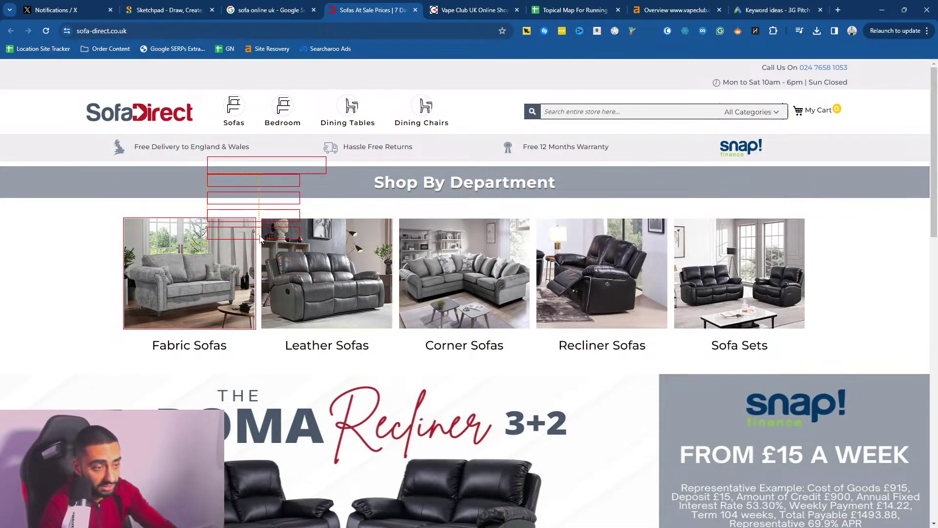
- Return to the Topical Map For Running Shoes spreadsheet and clear the White Running Shoes entry in A2
click(589, 6)
double_click(60, 157)
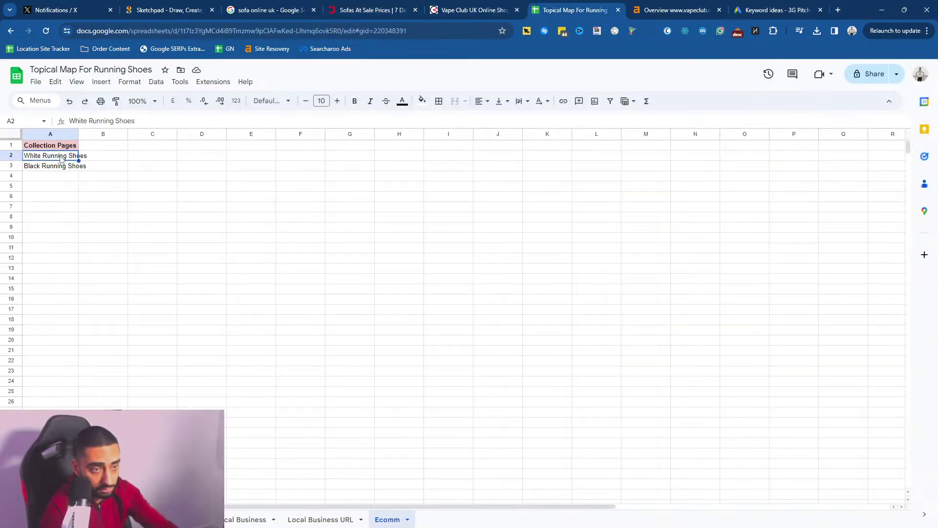
key(ctrl+a)
key(BackSpace)
key(Return)
- Place the spreadsheet's browser tab directly beside the Sofa Direct tab and switch to Sofa Direct
click(435, 8)
click(527, 4)
drag(528, 4, 440, 5)
click(371, 10)
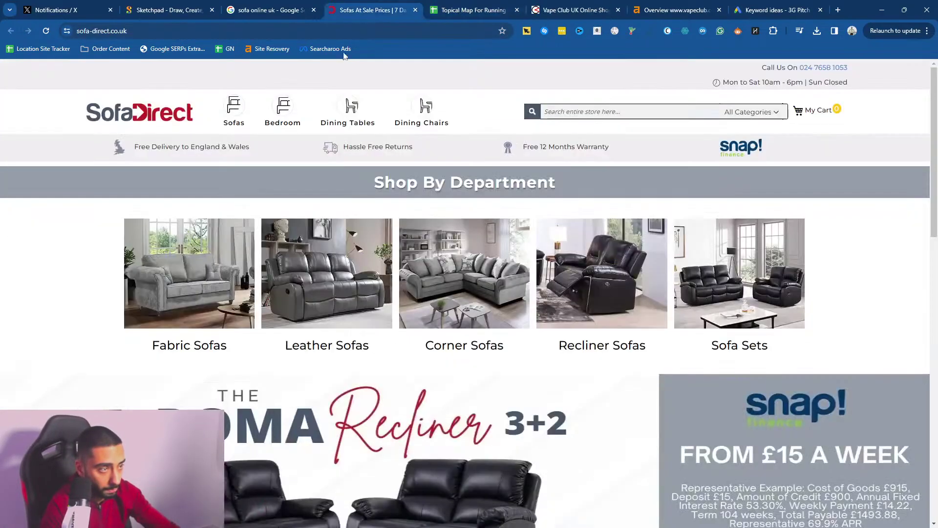
- Open the Linkclump extension's options and set the Copied to clipboard action's copy format to URLS with titles
right_click(632, 31)
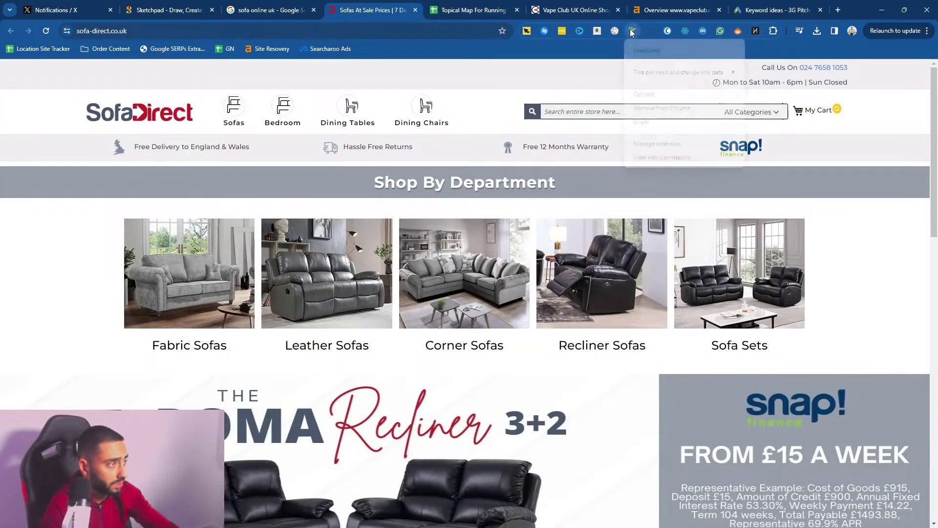
click(639, 93)
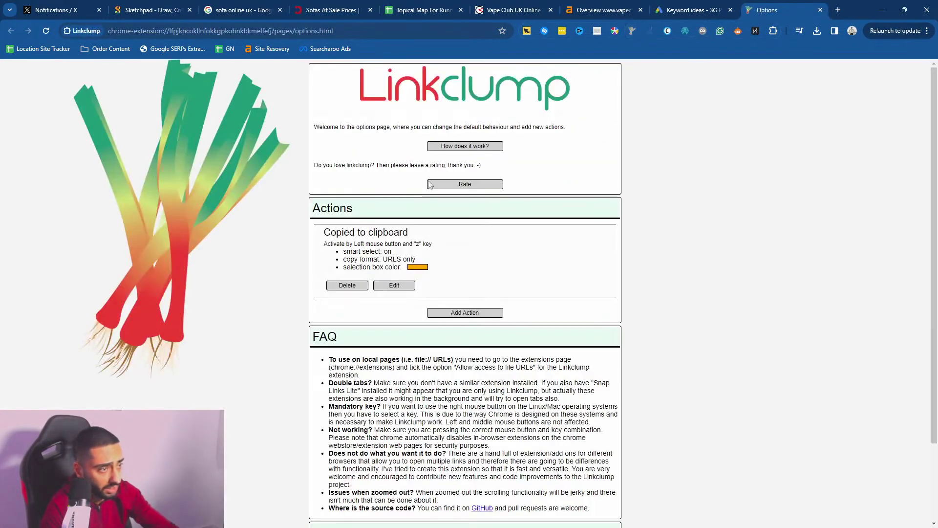
click(394, 285)
click(494, 275)
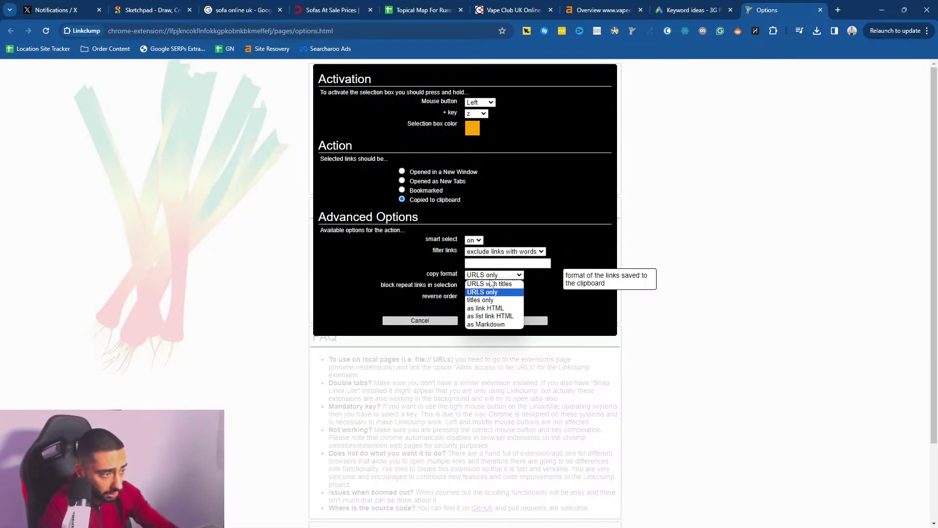
click(509, 289)
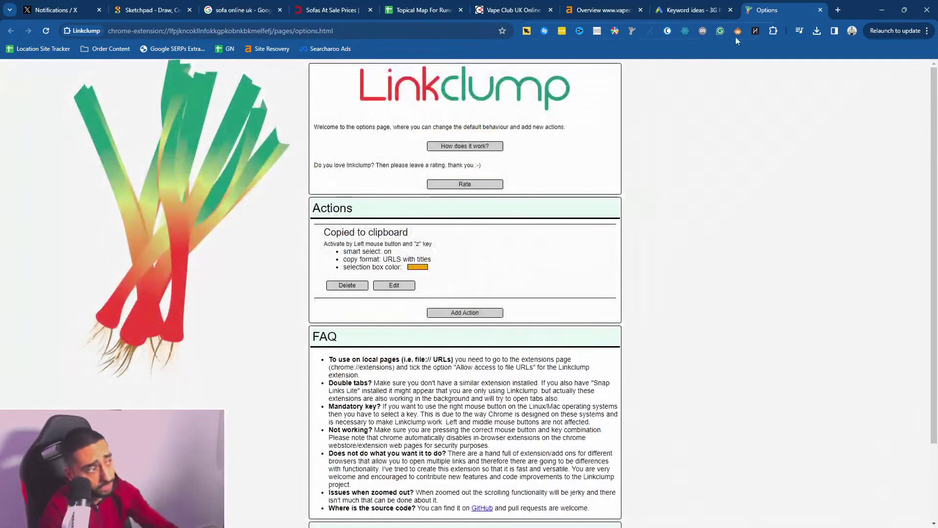
- Bring up the Linkclump extension's details and search Google for "link crump" to find its download page
right_click(636, 33)
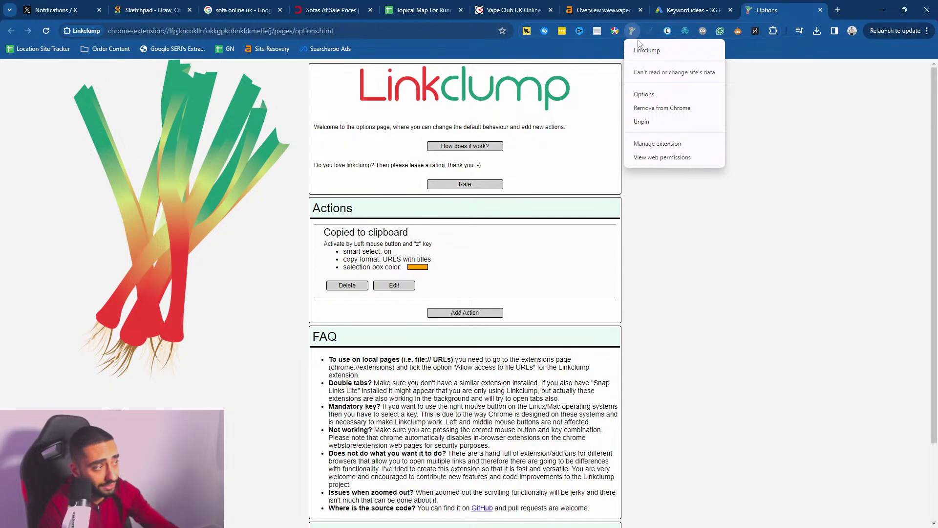
click(295, 31)
text(link)
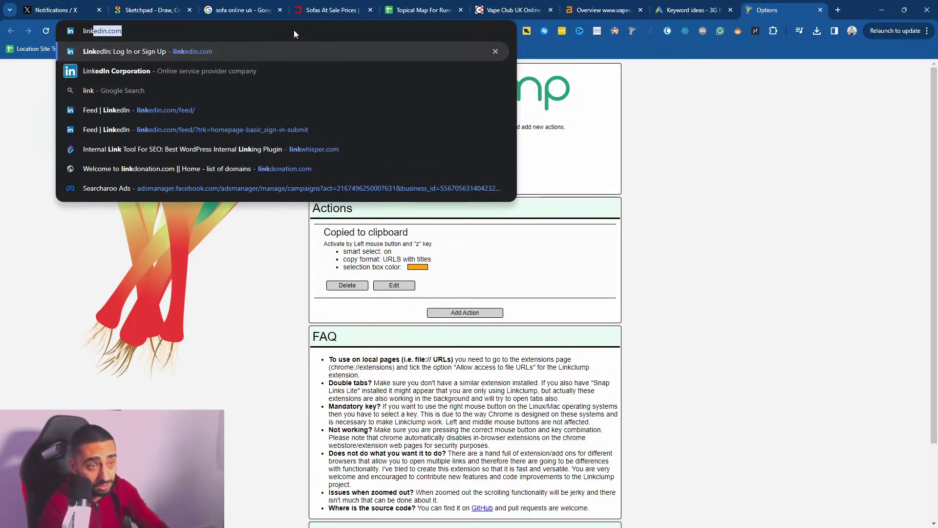
text( crump)
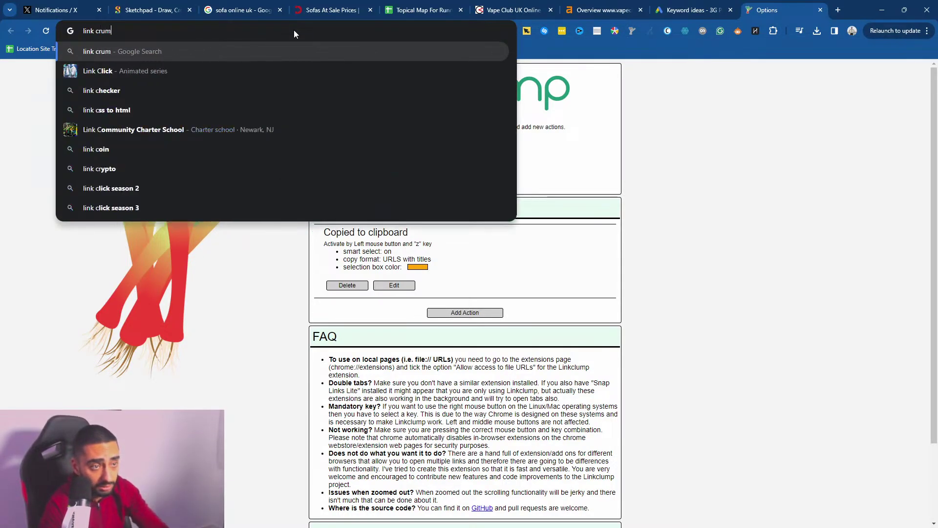
key(Return)
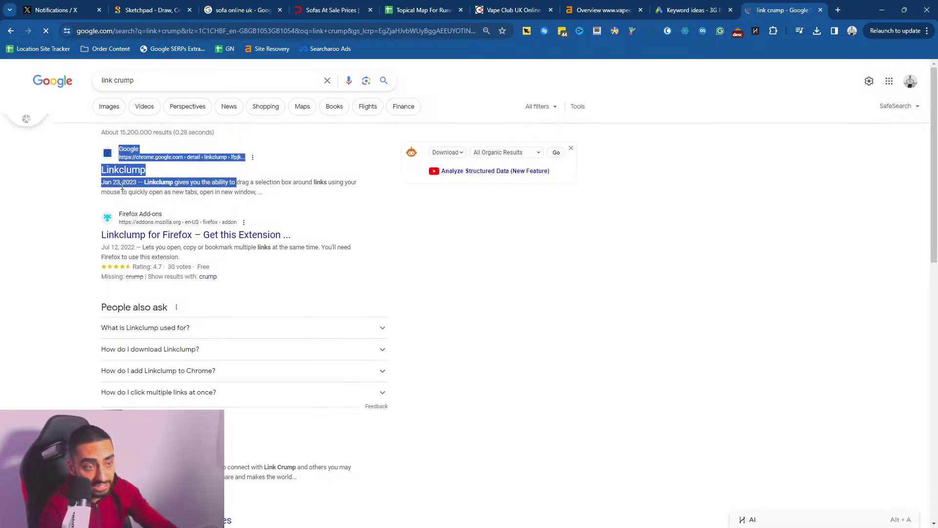
- Open the Linkclump search result and copy the group of Fabric Sofas type links from the Sofa Direct navigation
click(116, 171)
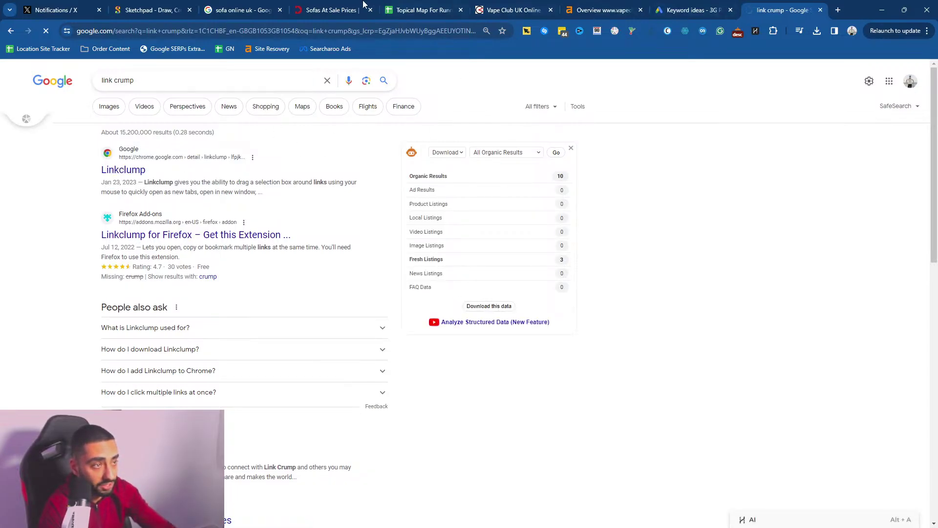
click(328, 6)
mouse_move(235, 109)
mouse_move(138, 206)
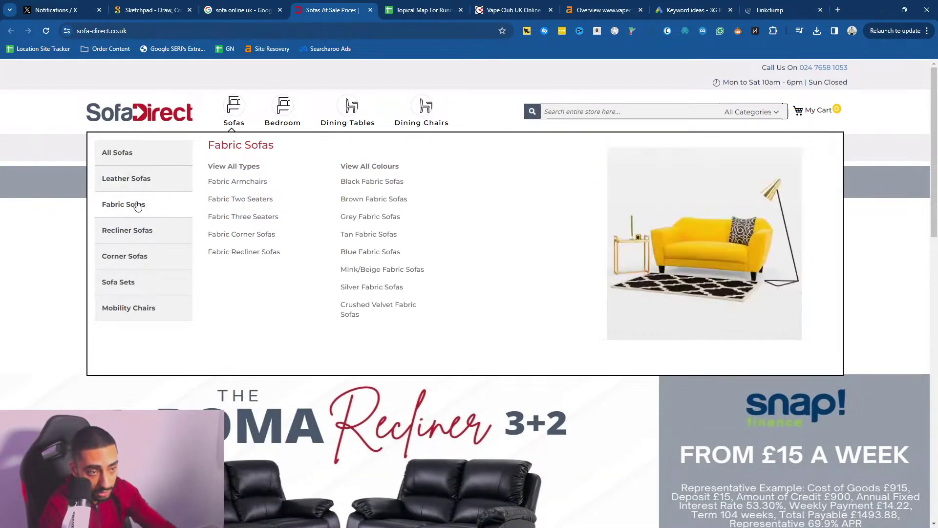
drag(225, 272, 238, 165)
- In the topical map spreadsheet, clear the leftover entries under Collection Pages and paste the copied links starting at A2
key(ctrl+Tab)
drag(49, 186, 49, 171)
key(Delete)
click(43, 155)
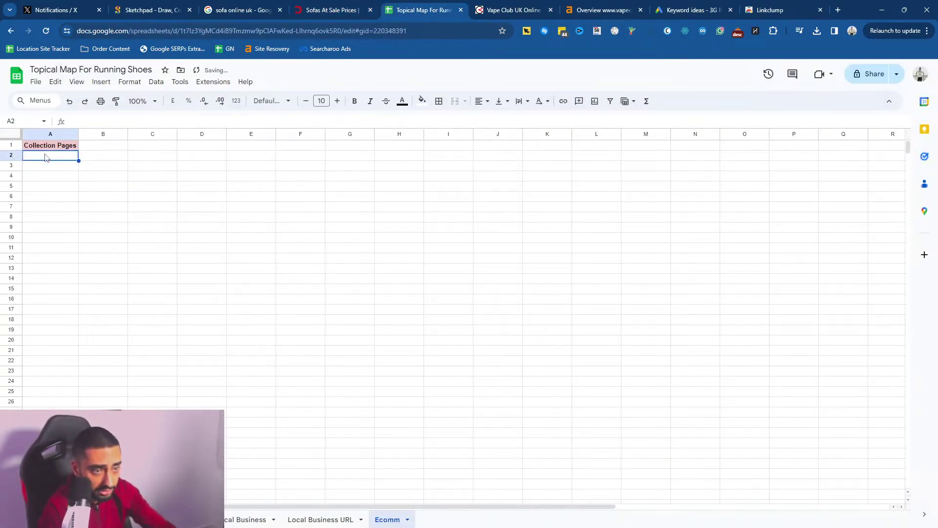
key(ctrl+v)
- Delete the View All Types entry in row 2 and all pasted URLs in column B
drag(51, 160, 136, 154)
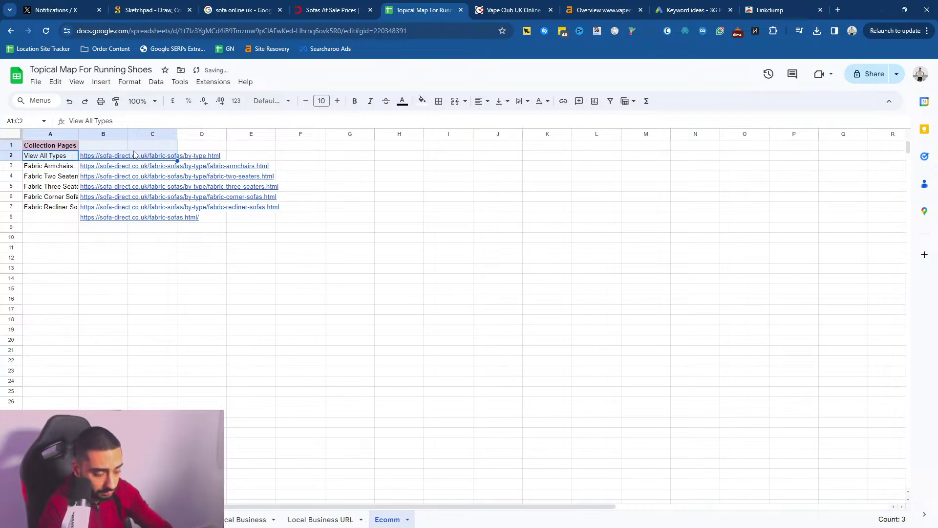
click(117, 156)
drag(49, 156, 105, 217)
key(Delete)
click(56, 218)
key(Delete)
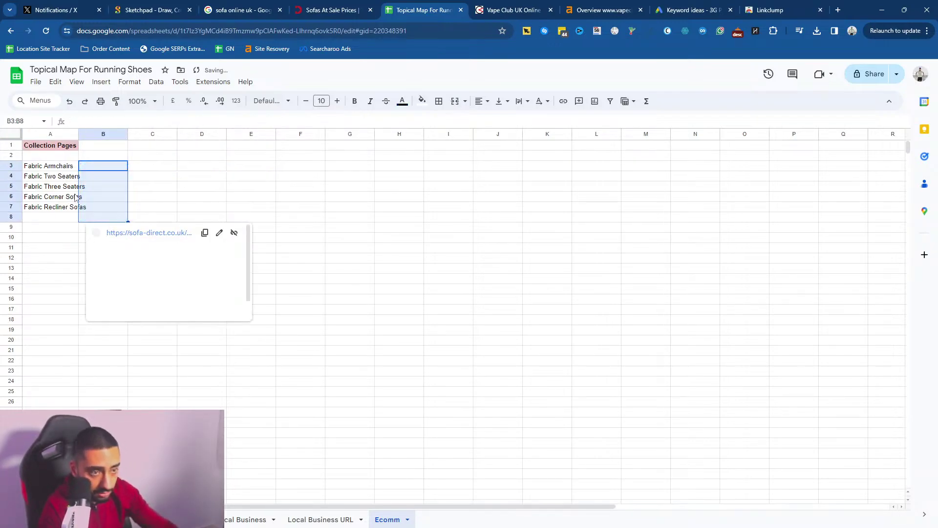
- Move the five fabric sofa category names up to start at A2 and fit column A's width to its contents
drag(49, 166, 63, 211)
key(ctrl+x)
click(45, 157)
key(ctrl+v)
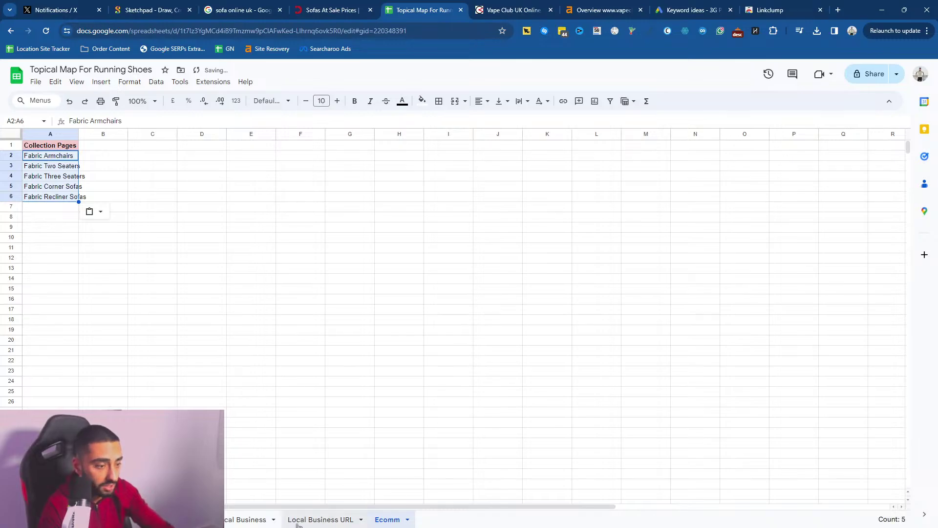
double_click(79, 133)
click(68, 209)
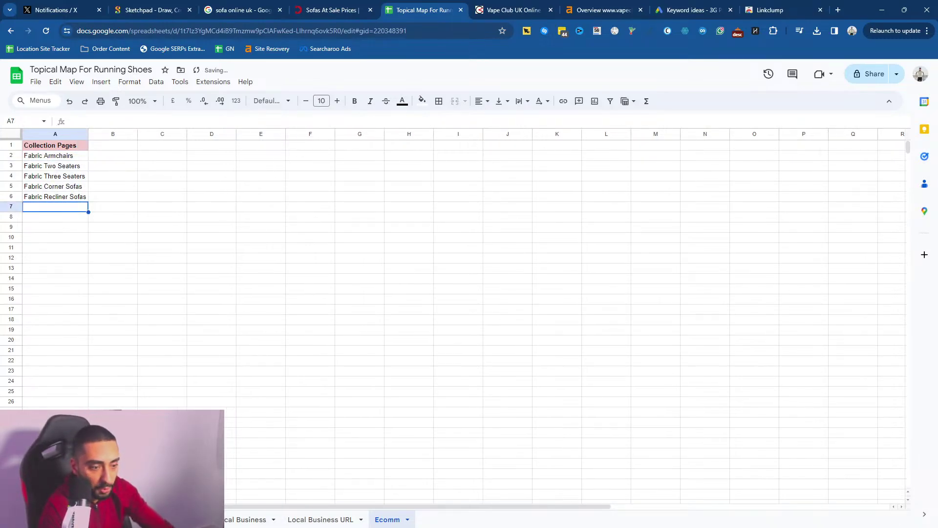
- Compare with the running shoes sheet and review each fabric sofa entry under Collection Pages in the Ecomm sheet
key(ctrl+shift+Page_Up)
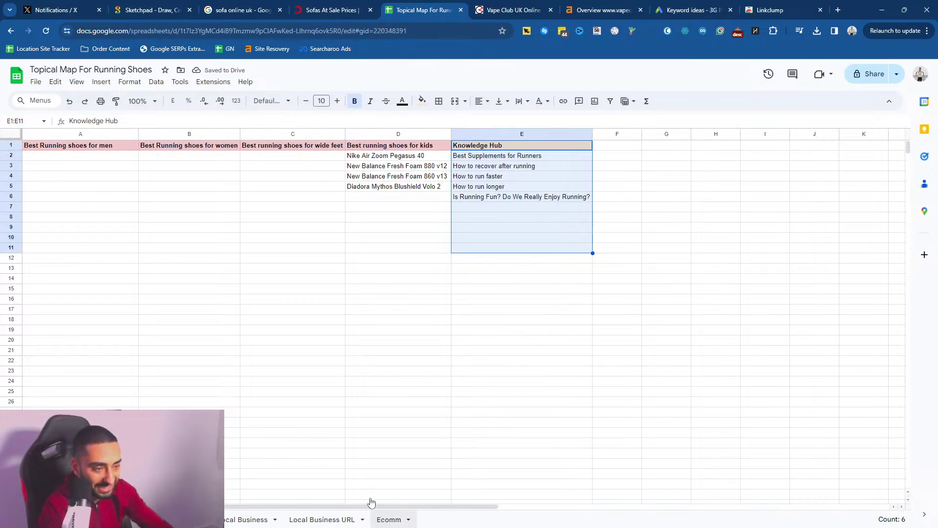
click(386, 519)
drag(58, 197, 62, 159)
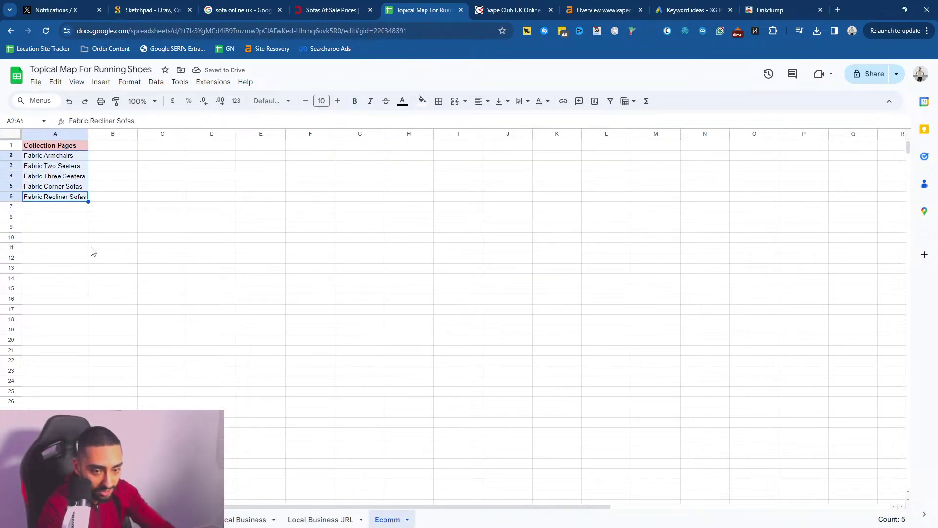
click(61, 227)
click(52, 149)
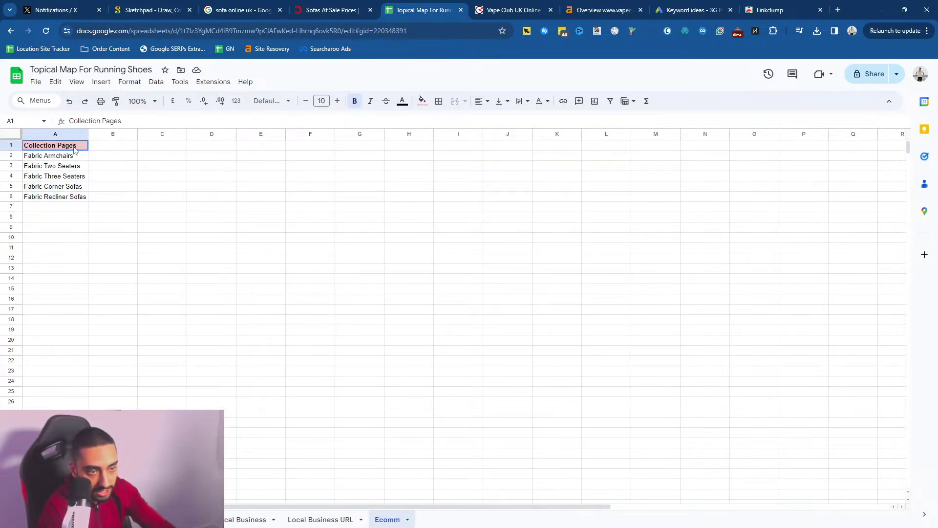
click(50, 157)
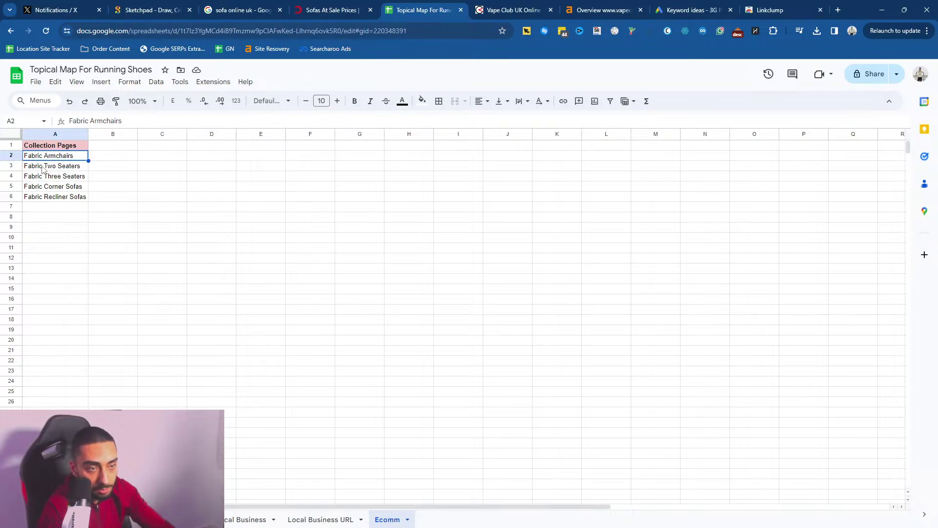
click(38, 168)
click(35, 177)
click(51, 186)
click(54, 197)
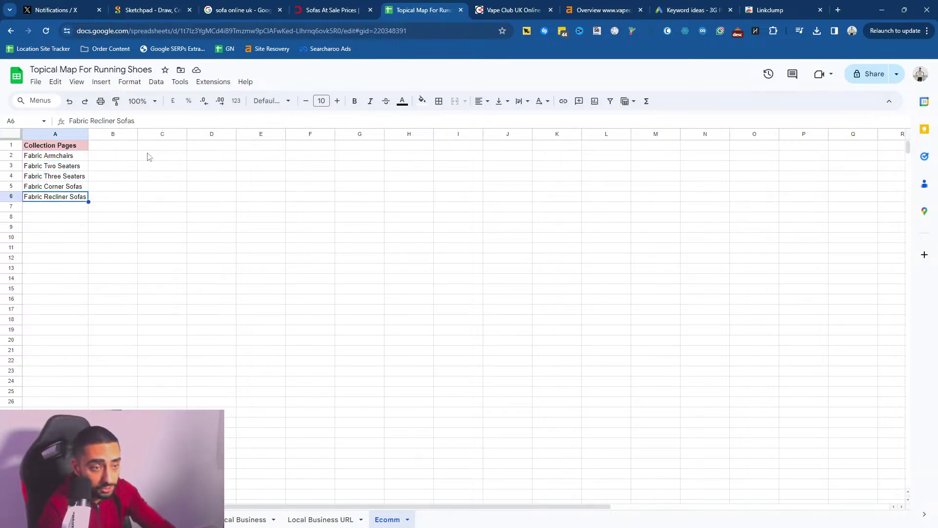
- Explore the Bedroom and Sofas categories in the Sofa Direct site navigation and open the Fabric Three Seaters collection
click(327, 10)
mouse_move(282, 112)
mouse_move(144, 152)
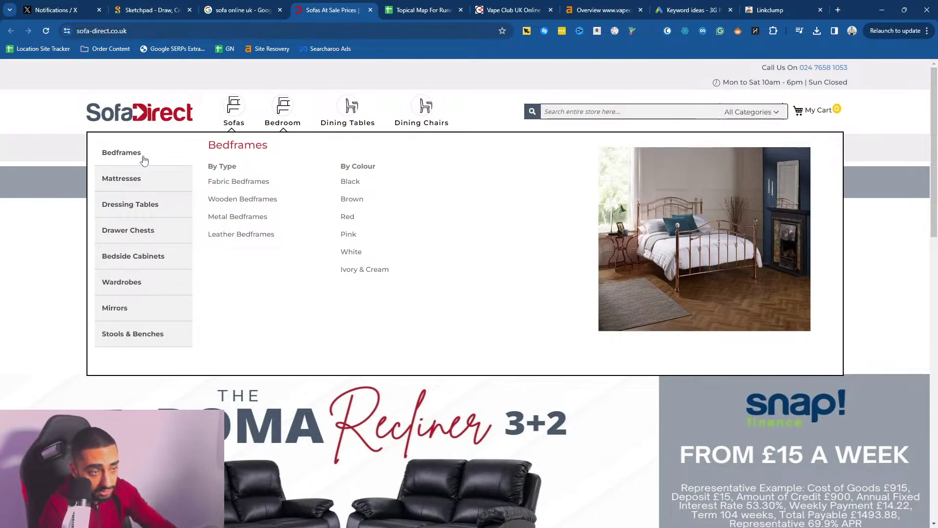
mouse_move(136, 198)
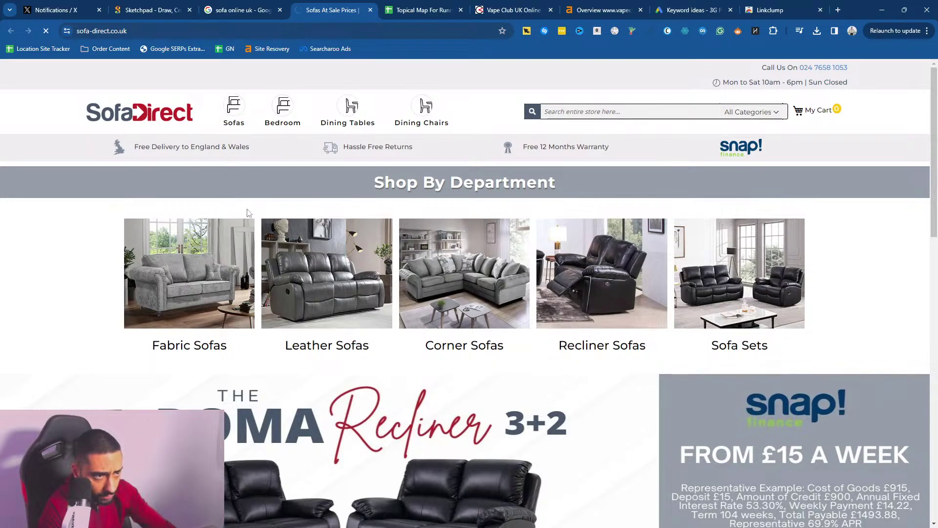
mouse_move(234, 107)
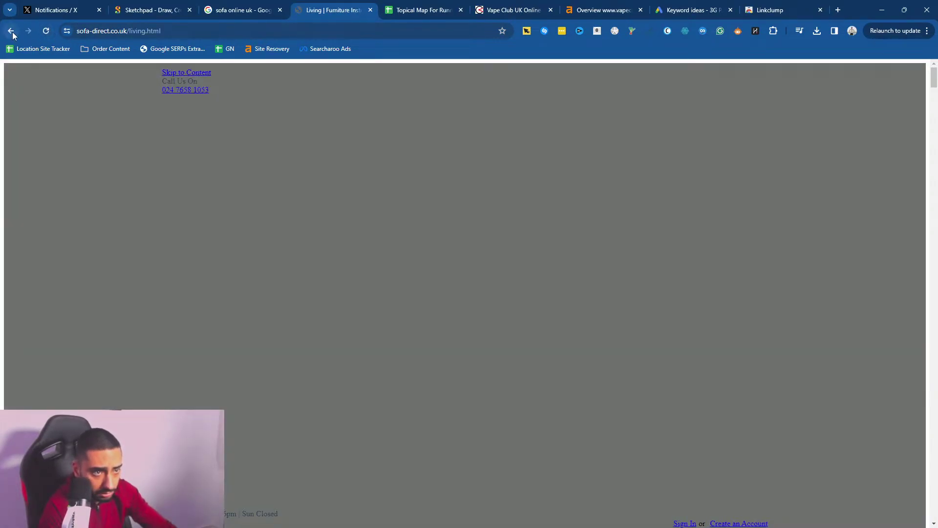
click(13, 34)
mouse_move(242, 118)
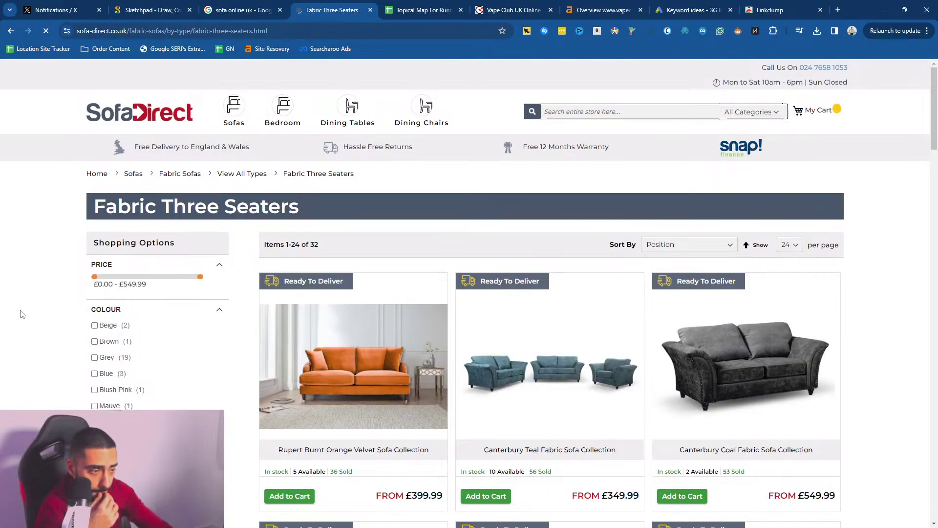
- Look through the Fabric Three Seaters products and open the Morris Grey Fabric Sofa Collection
scroll(22, 312, down, 6)
scroll(399, 195, up, 5)
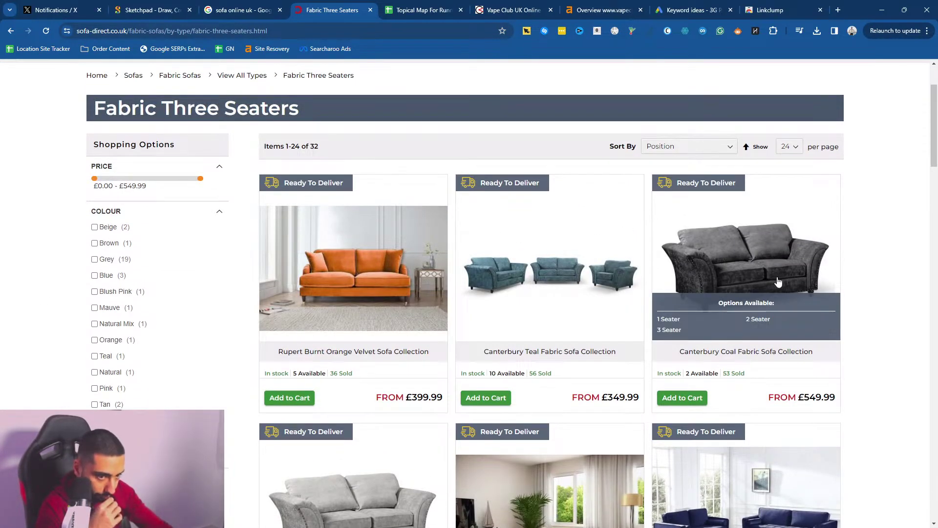
scroll(743, 291, down, 7)
scroll(713, 295, down, 13)
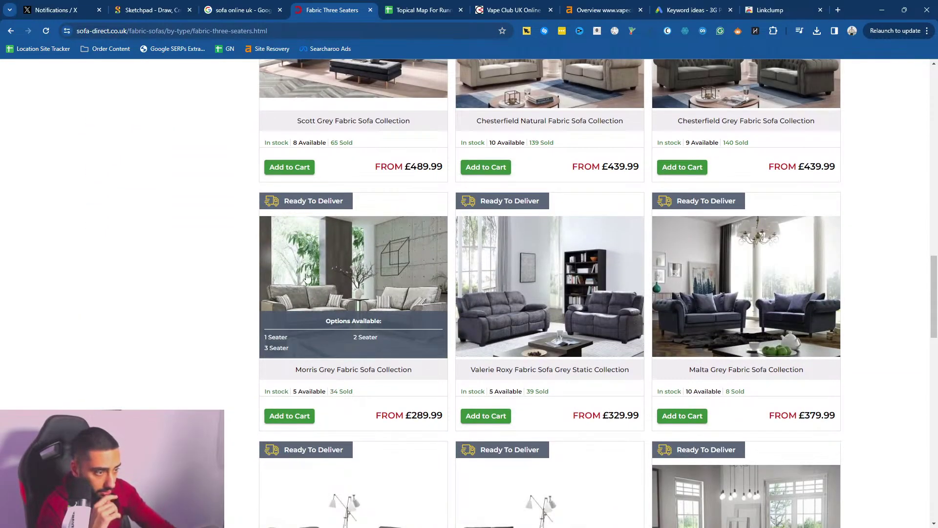
click(341, 268)
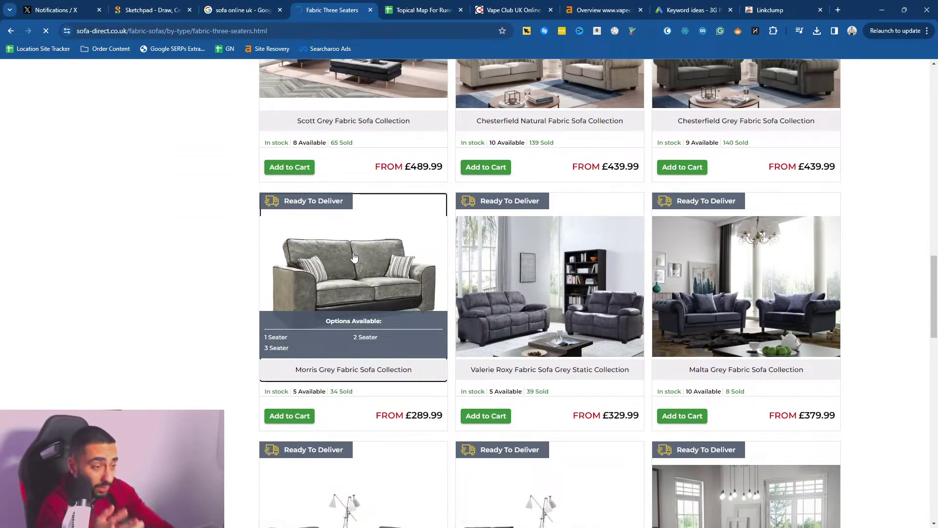
- Examine the Morris Grey product page, including its pricing options and Details description
scroll(281, 311, up, 20)
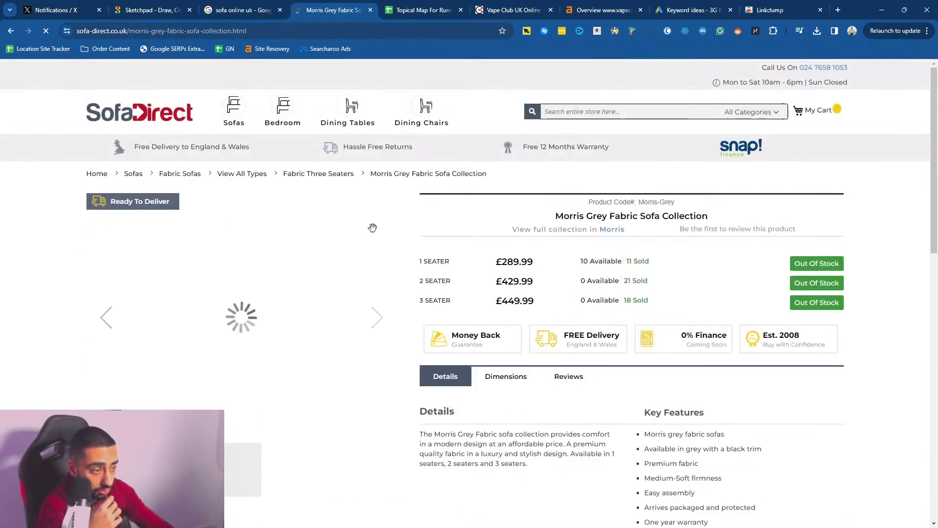
scroll(538, 262, down, 5)
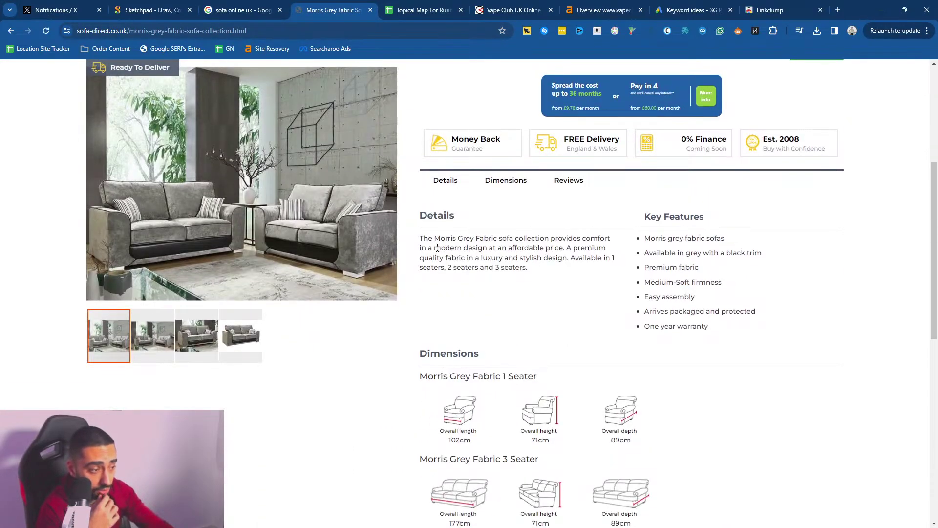
drag(421, 238, 434, 248)
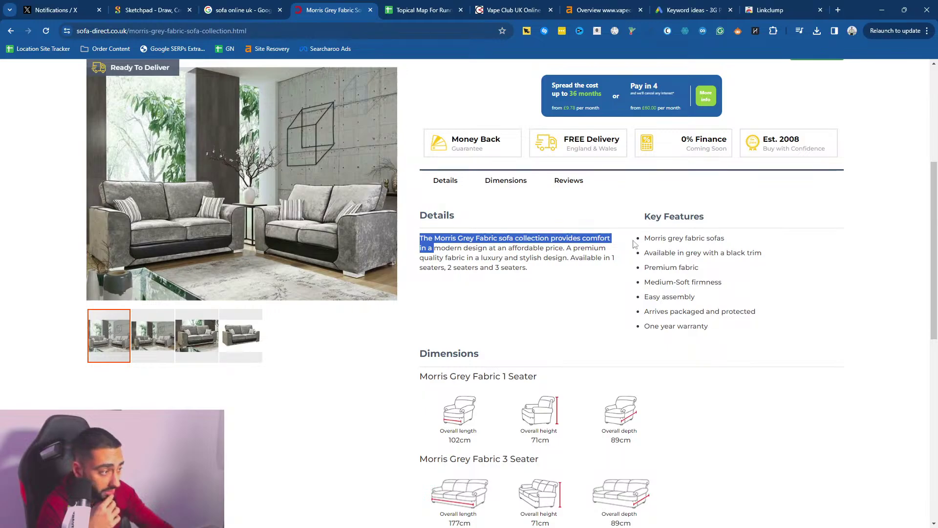
scroll(504, 242, up, 3)
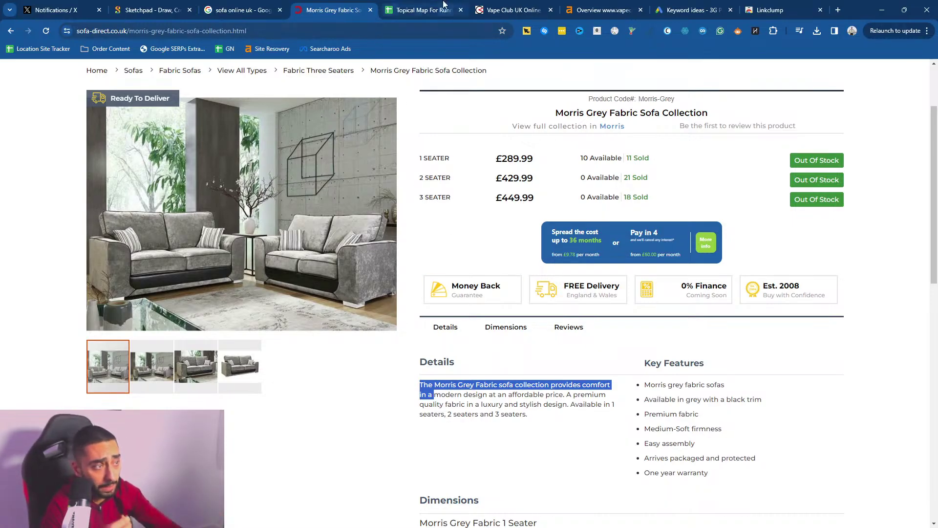
- Review the Family Law heading and its Knowledge Hub topics in the spreadsheet's Local Business sheet
click(424, 10)
click(262, 520)
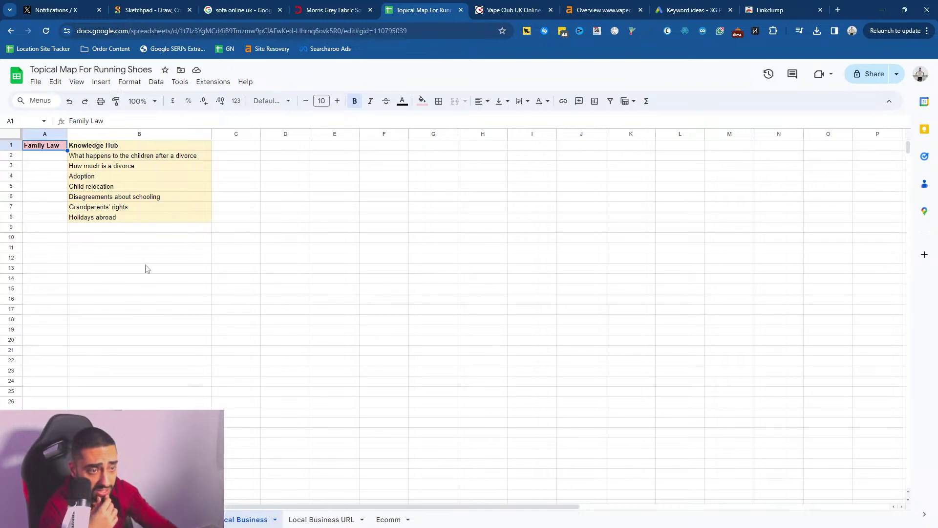
drag(89, 160, 114, 220)
click(54, 149)
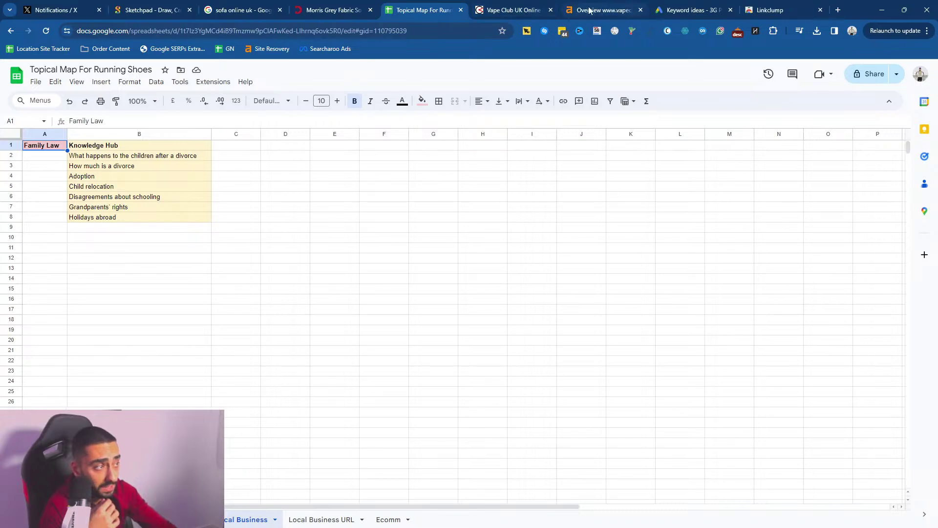
- Return to the Morris Grey product page and examine its description, Key Features, Dimensions and breadcrumb trail
click(325, 5)
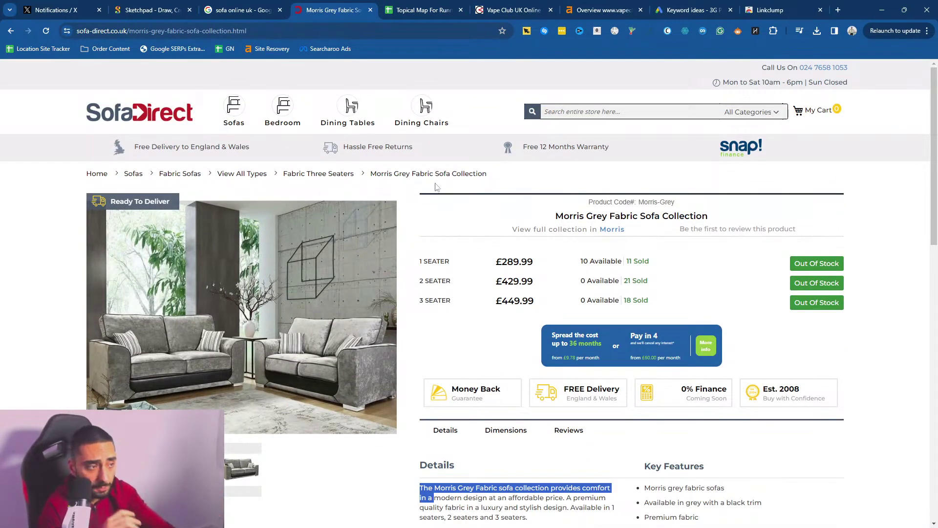
scroll(415, 200, down, 6)
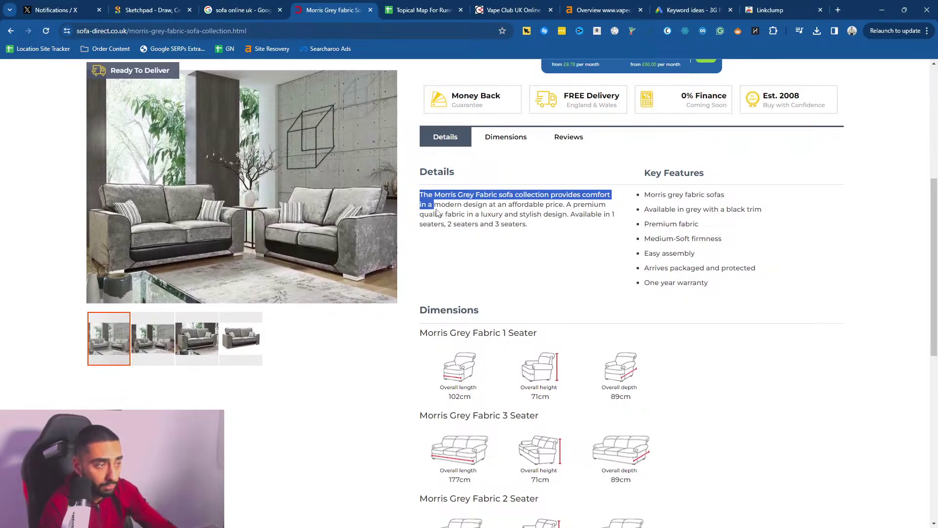
drag(557, 247, 733, 282)
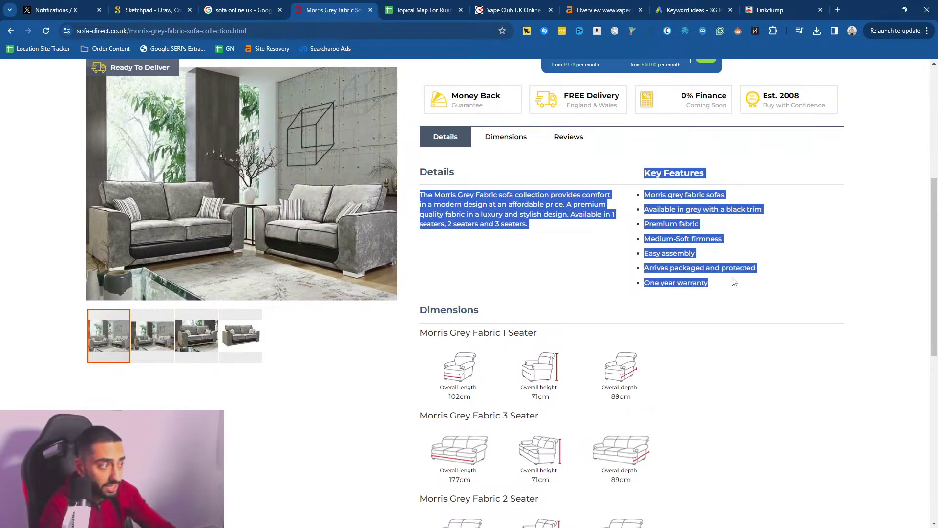
scroll(732, 281, up, 5)
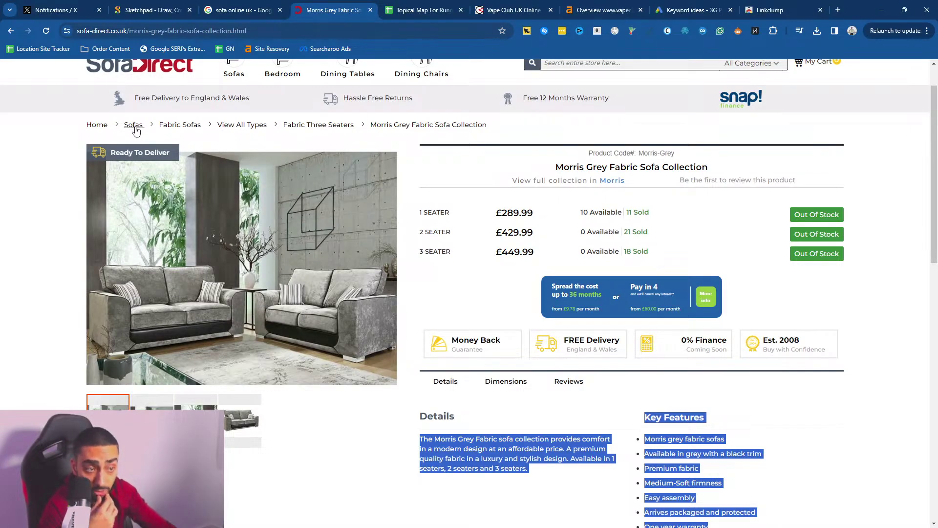
scroll(78, 210, down, 15)
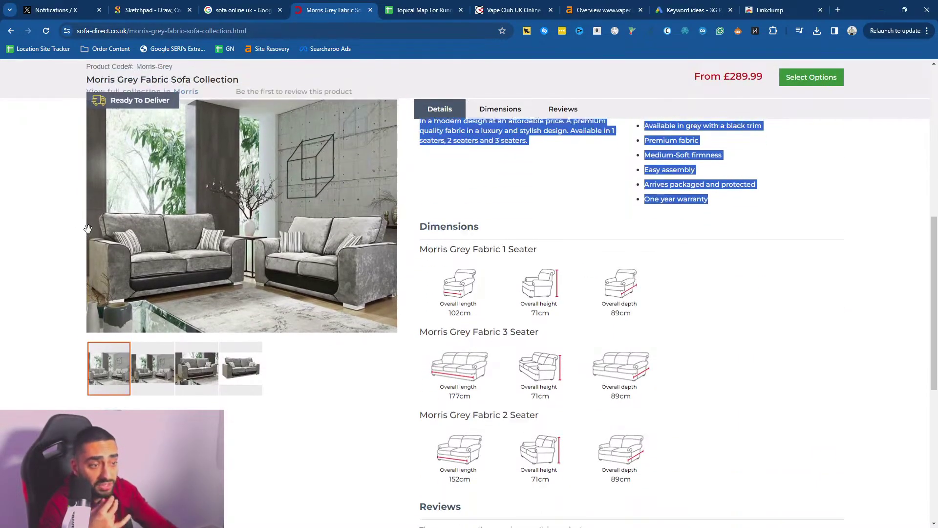
scroll(97, 232, up, 10)
scroll(97, 232, up, 1)
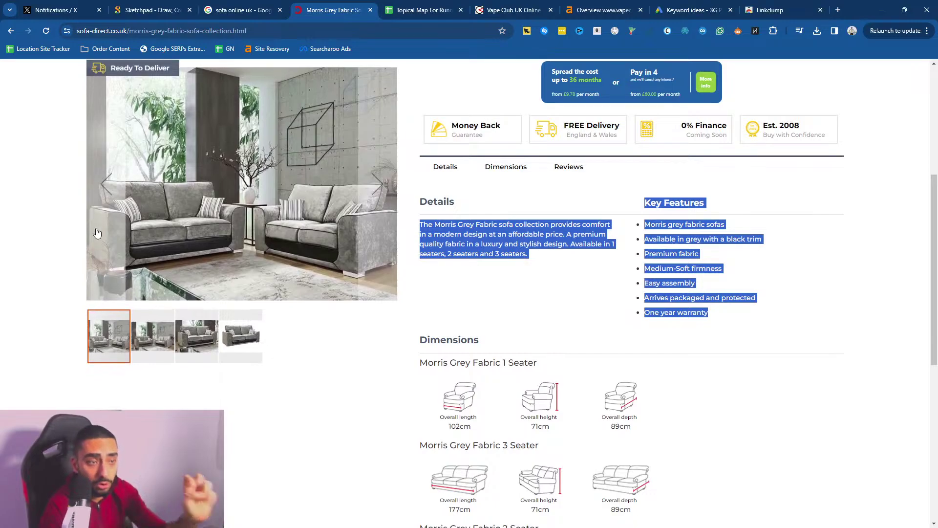
scroll(130, 209, up, 5)
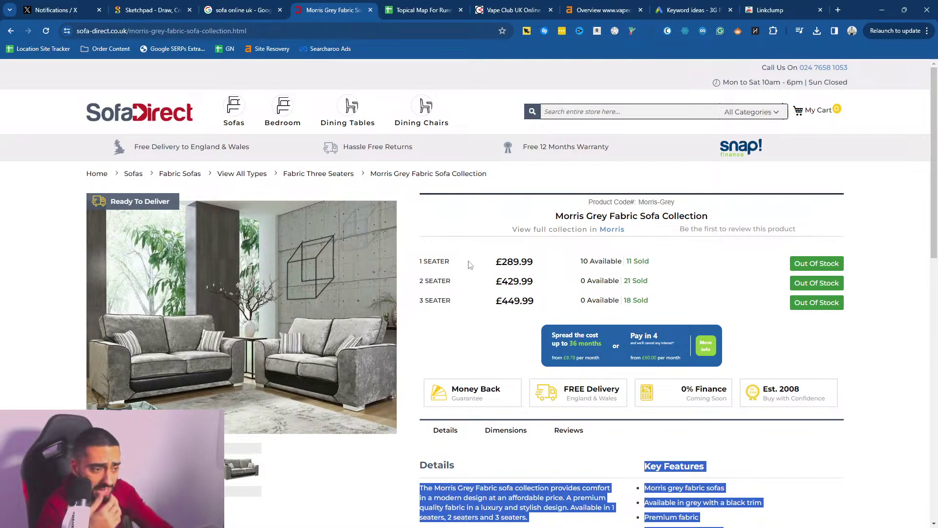
scroll(66, 98, down, 3)
- Go back to the Fabric Three Seaters collection, look further down its products, and return to the topical map spreadsheet
click(11, 32)
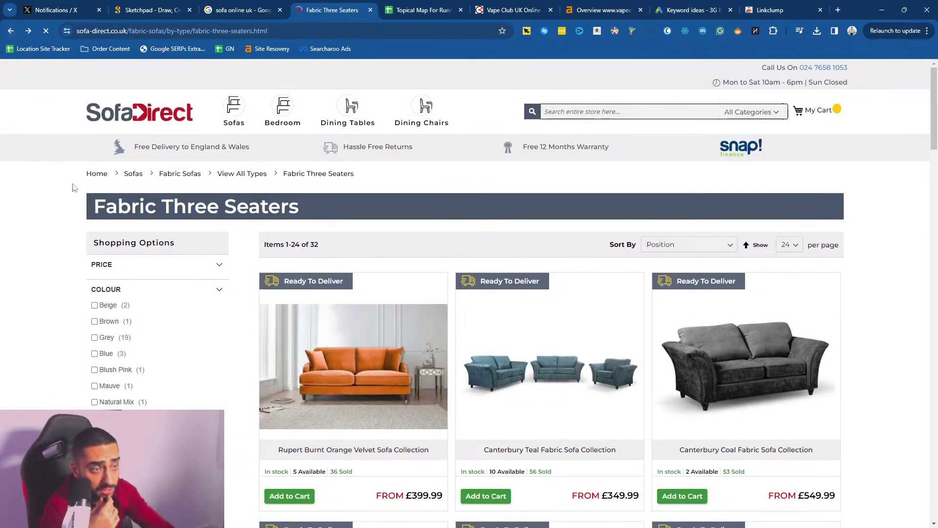
scroll(76, 208, down, 10)
scroll(76, 209, down, 20)
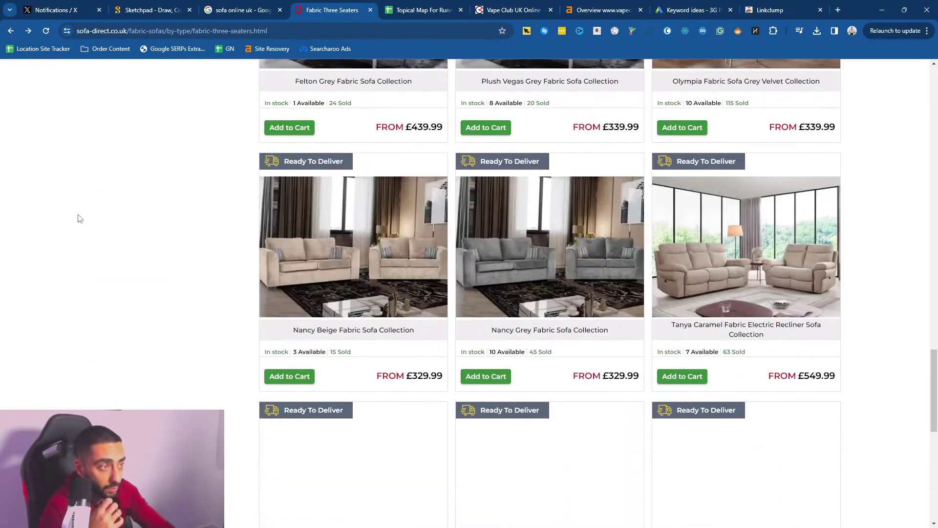
click(420, 10)
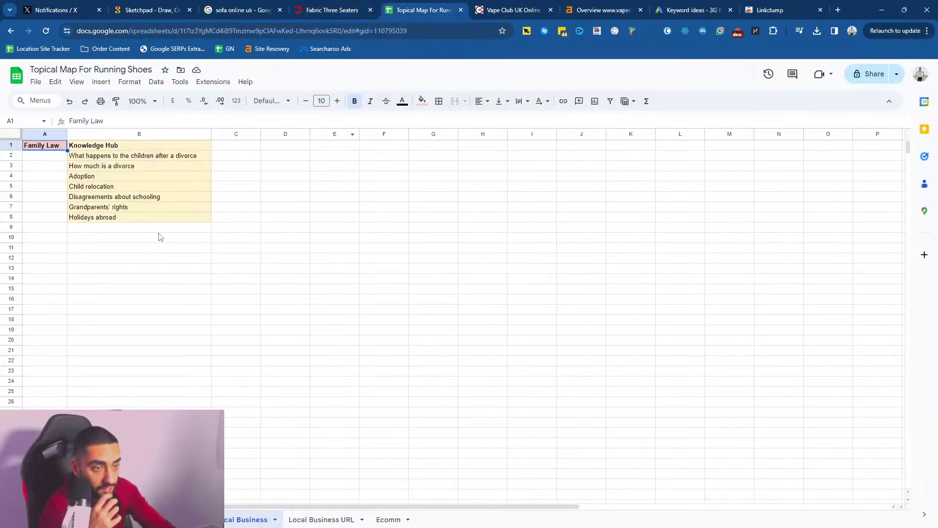
- Review the Local Business URL sheet and the fabric entries under Collection Pages in the Ecomm sheet
click(323, 519)
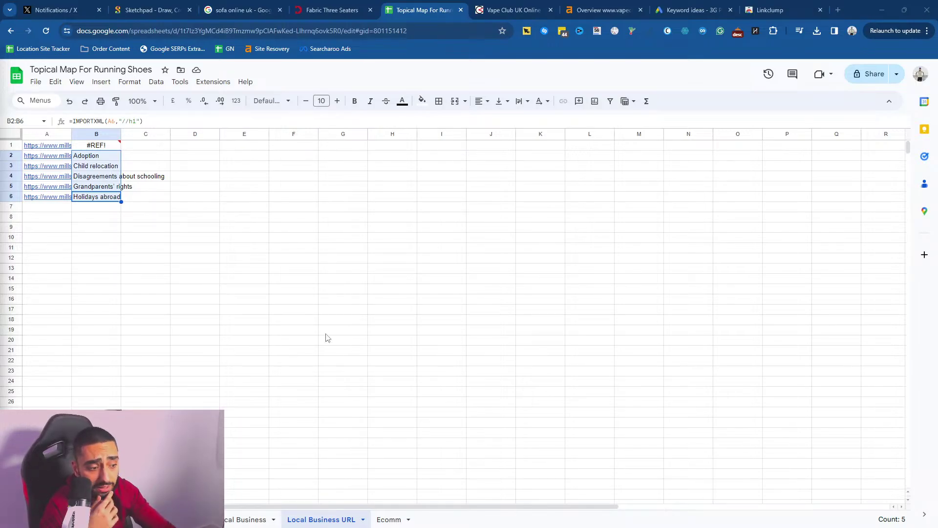
click(386, 520)
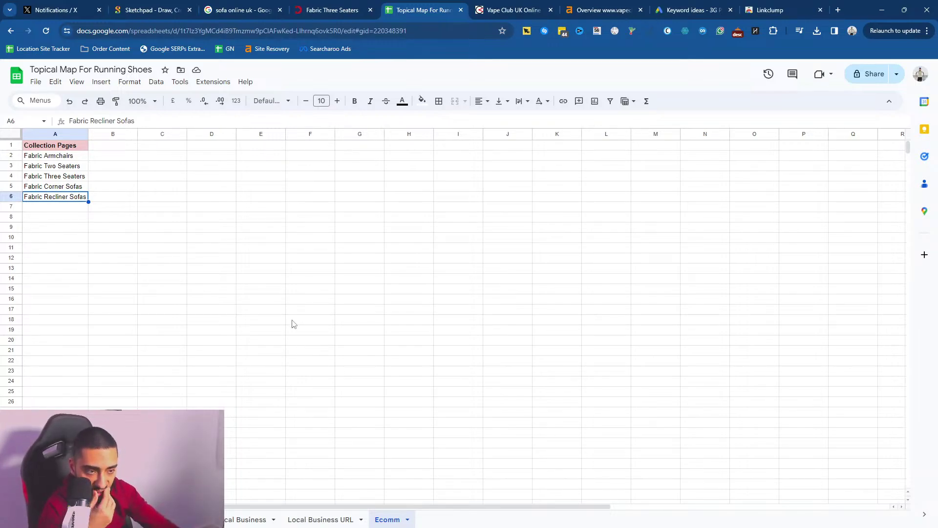
drag(70, 160, 79, 198)
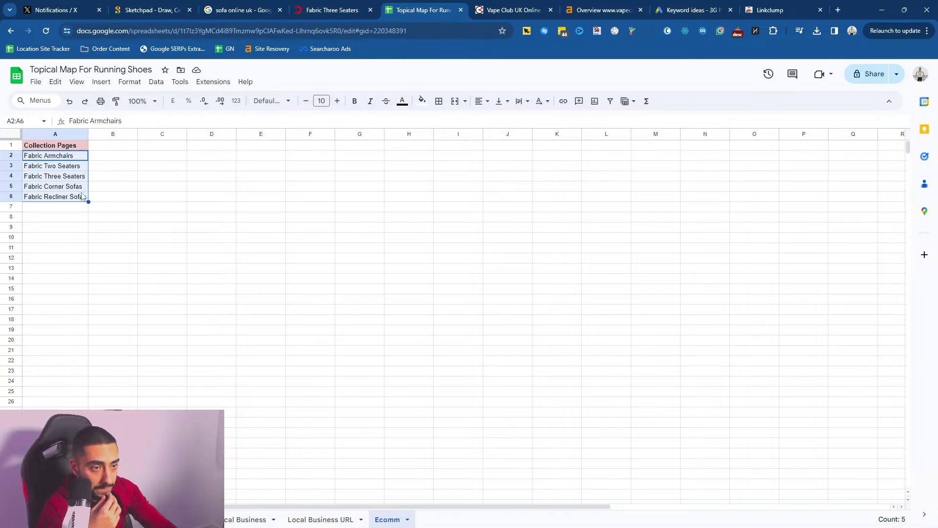
click(355, 10)
scroll(213, 205, up, 15)
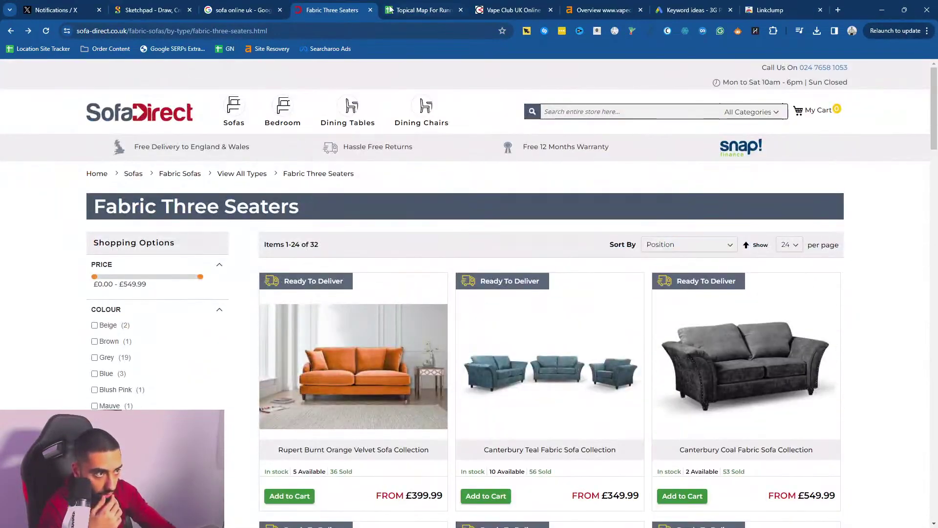
click(390, 8)
click(113, 198)
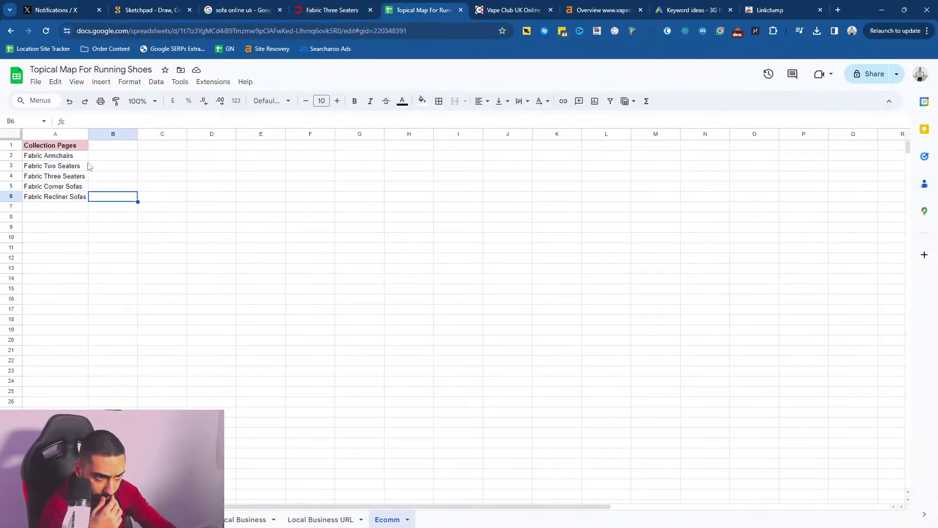
drag(63, 156, 78, 198)
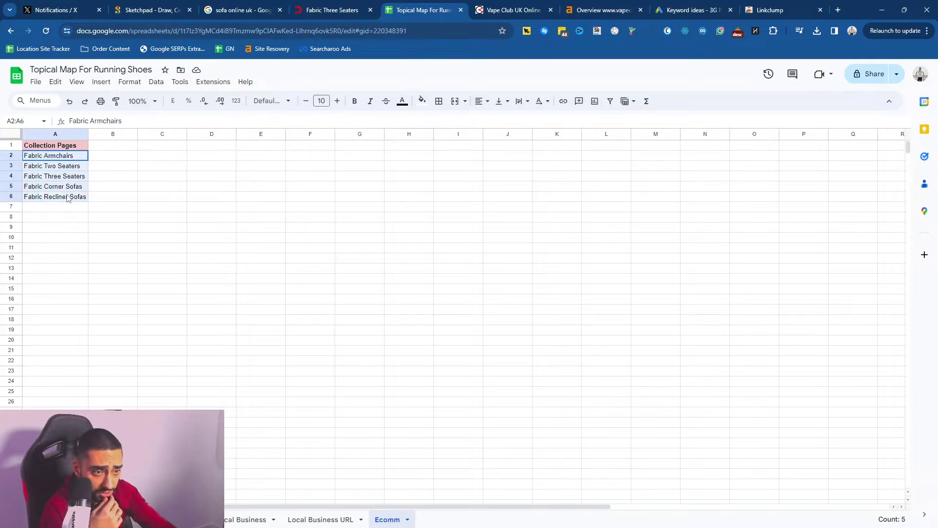
- Examine the Fabric Three Seaters collection on Sofa Direct, including its products and filter options
click(507, 8)
click(332, 10)
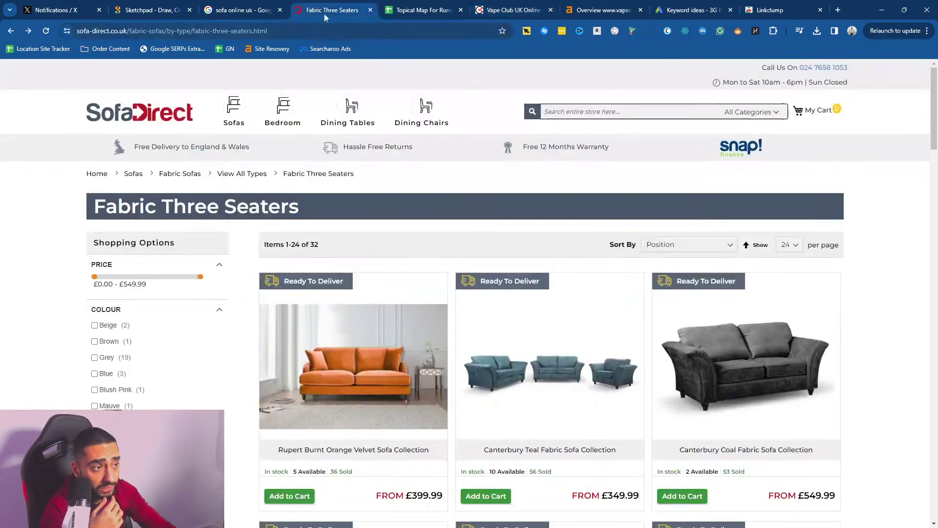
scroll(459, 364, down, 7)
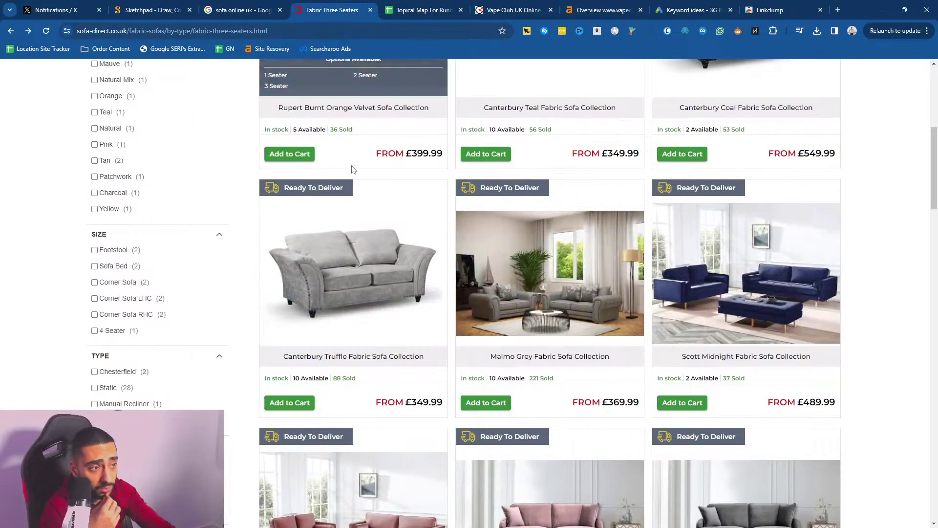
scroll(396, 176, up, 2)
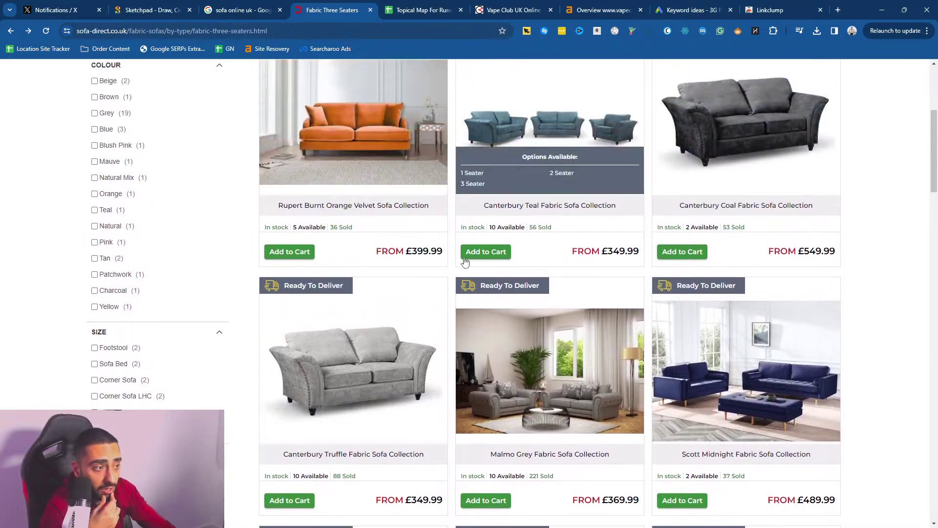
scroll(456, 265, up, 5)
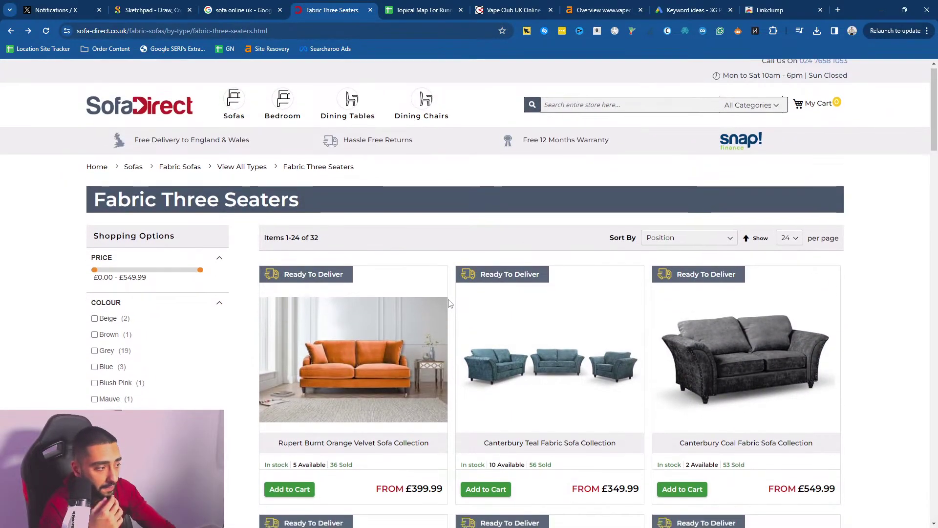
scroll(450, 304, down, 10)
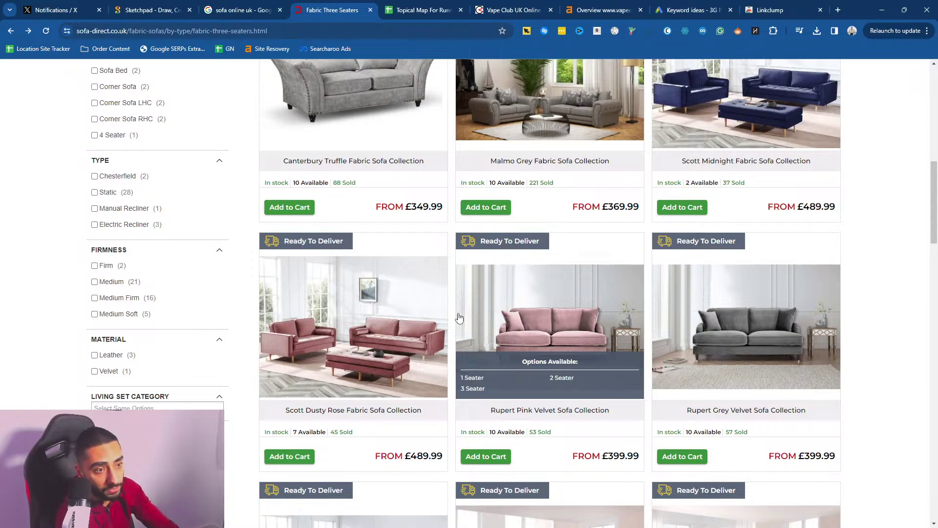
scroll(458, 318, up, 10)
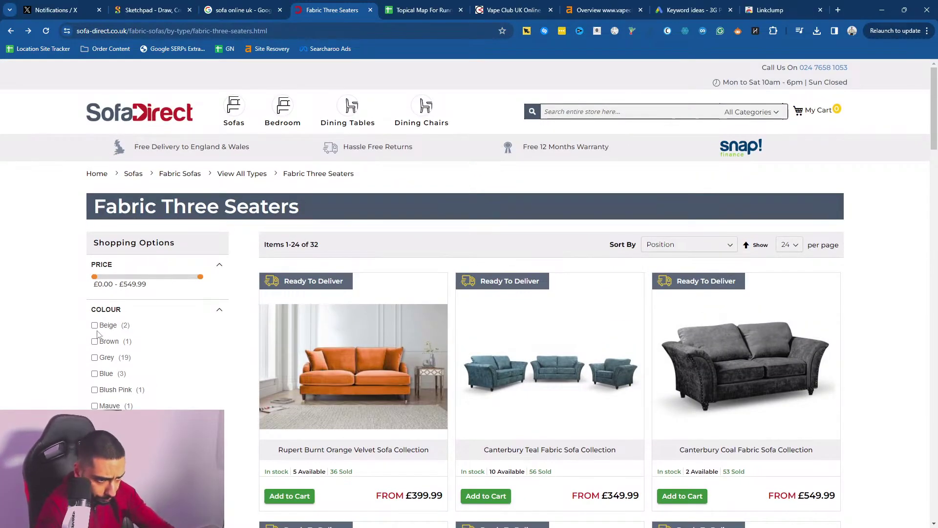
- Copy the Fabric Sofas colour links, Black through Crushed Velvet, from Sofa Direct into the Ecomm sheet starting at cell A7
mouse_move(233, 123)
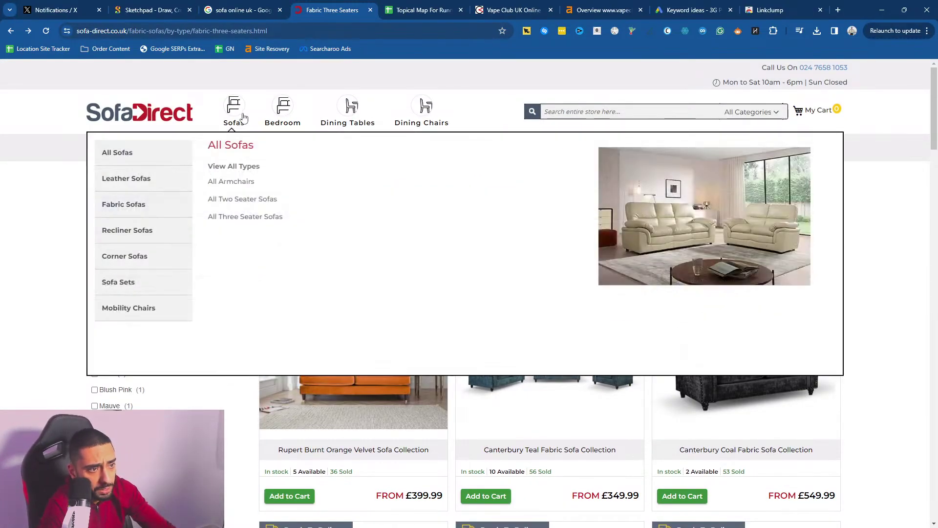
mouse_move(130, 196)
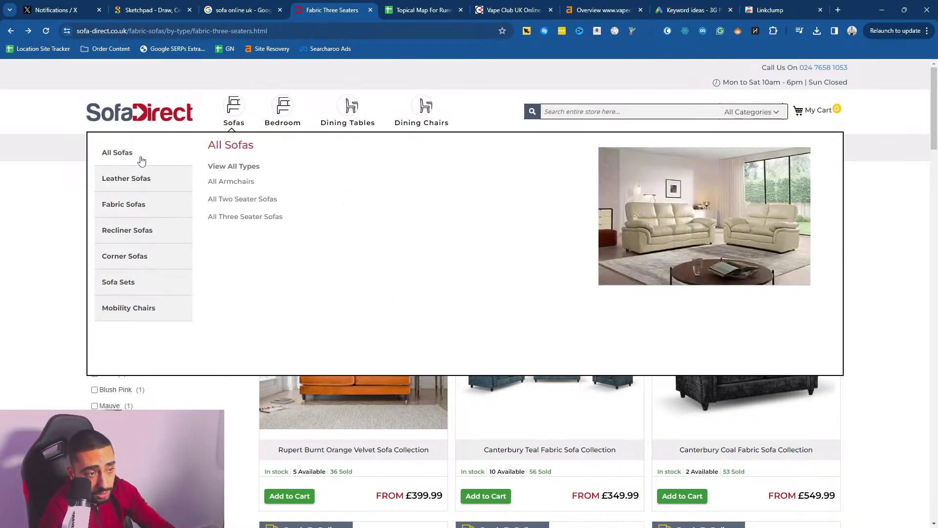
mouse_move(144, 237)
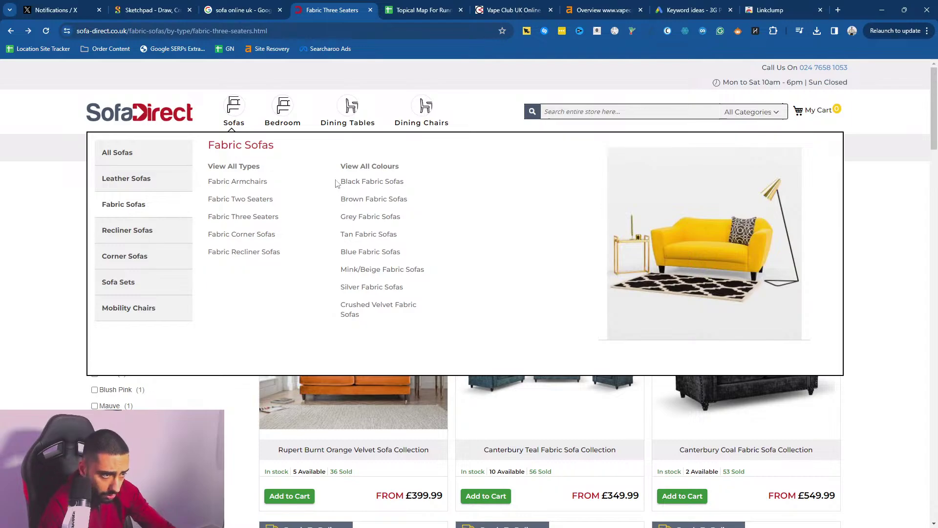
drag(335, 182, 377, 318)
click(421, 10)
click(61, 209)
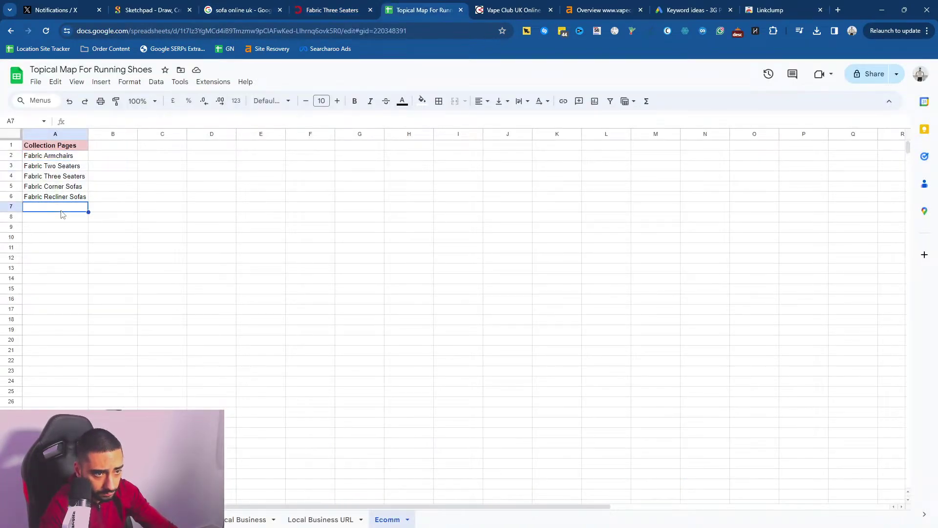
text(Black Fabric Sofas	https://sofa-direct.co.uk/black-fabric-sofas.html Brown Fabric Sofas	https://sofa-direct.co.uk/brown-fabric-sofas.html Grey Fabric Sofas	https://sofa-direct.co.uk/living/fabric-sofas/by-colour/white-fabric-sofas/grey-fabric-sofas.html Tan Fabric Sofas	https://sofa-direct.co.uk/tan-fabric-sofas.html Blue Fabric Sofas	https://sofa-direct.co.uk/blue-fabric-sofas.html Mink/Beige Fabric Sofas	https://sofa-direct.co.uk/mink-fabric-sofas.html Silver Fabric Sofas	https://sofa-direct.co.uk/silver-fabric-sofas.html Crushed Velvet Fabric Sofas	https://sofa-direct.co.uk/crushed-velvet-fabric-sofas.html)
- Clear the pasted URLs from column B and fit column A's width to the collection names
click(132, 221)
key(shift+Down)
key(shift+Down)
key(shift+Down)
key(shift+Down)
key(shift+Down)
key(shift+Down)
key(shift+Down)
key(shift+Down)
key(ctrl+c)
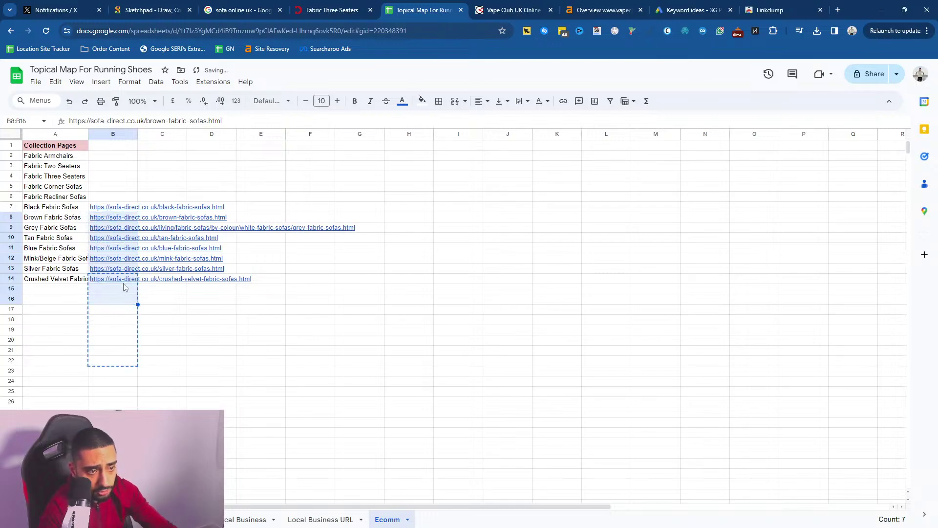
drag(130, 197, 131, 313)
key(Delete)
drag(55, 196, 73, 269)
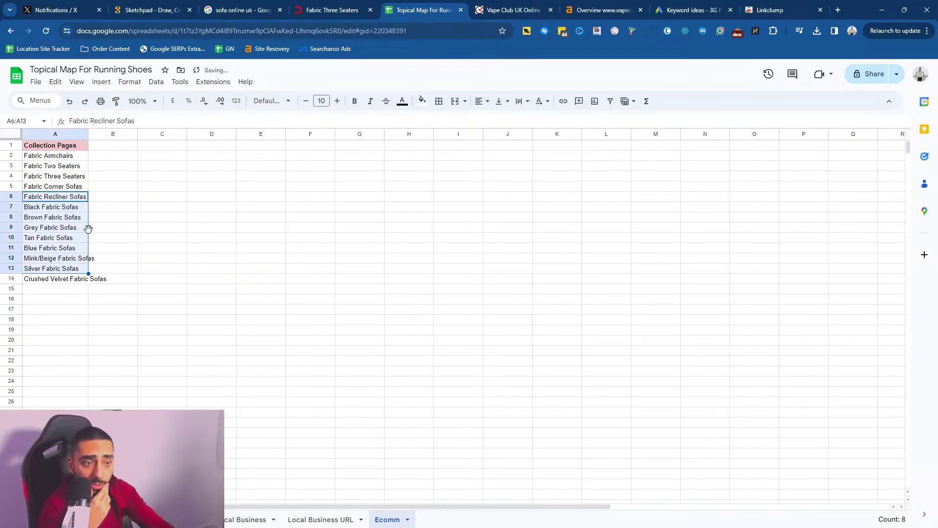
click(100, 145)
double_click(88, 134)
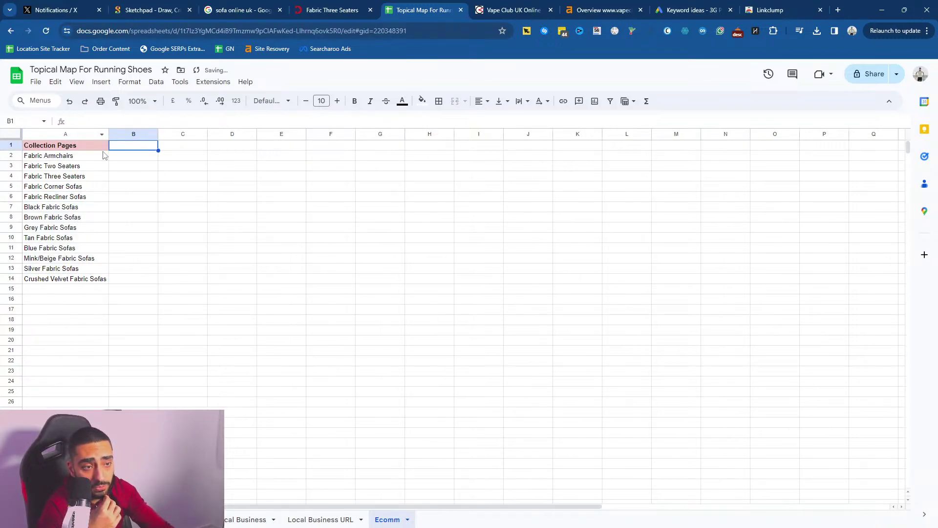
- Review the Collection Pages heading and the fabric sofa collections listed beneath it
click(69, 146)
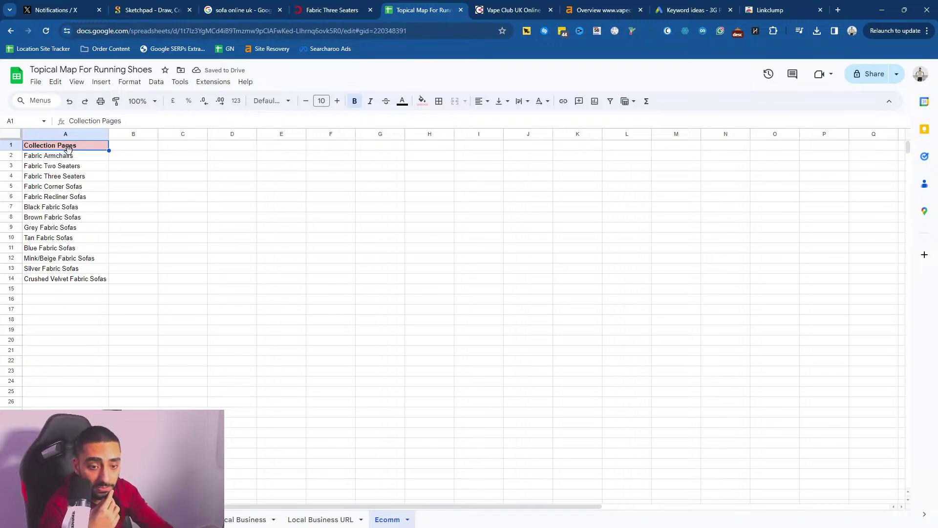
click(141, 147)
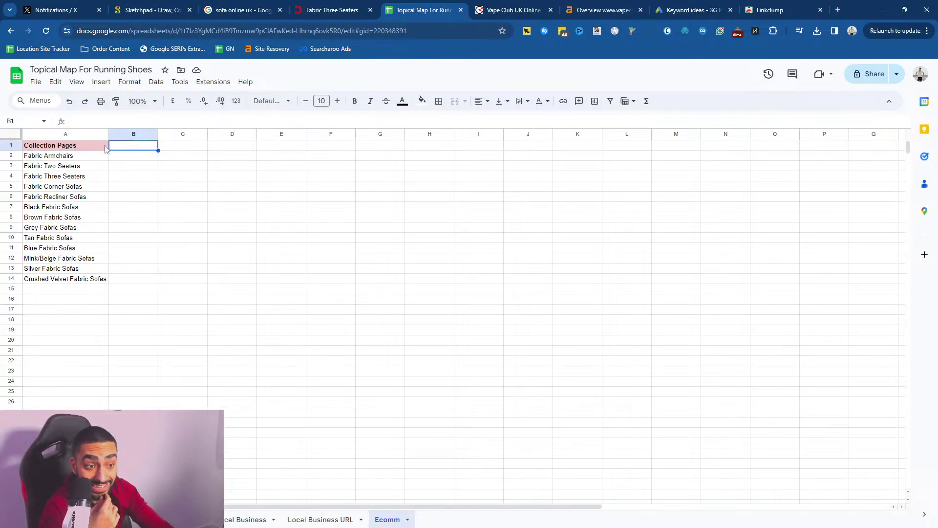
drag(73, 166, 86, 299)
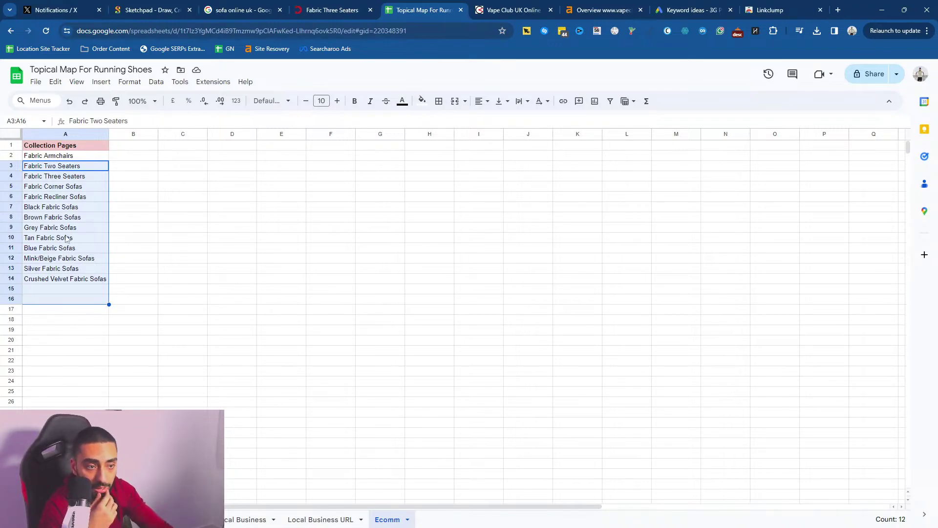
click(50, 221)
click(123, 147)
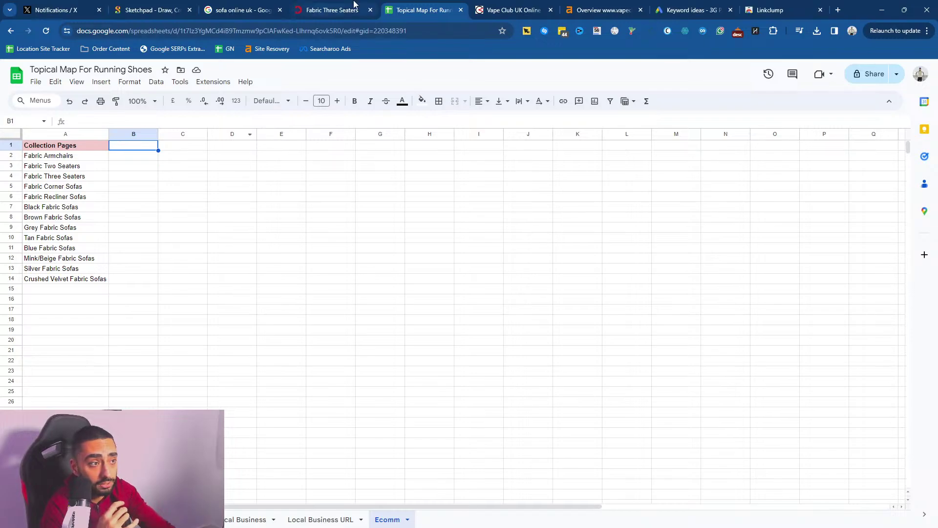
- Return to the Fabric Three Seaters collection and open the Scott Midnight Fabric Sofa Collection product
click(332, 10)
scroll(495, 390, down, 7)
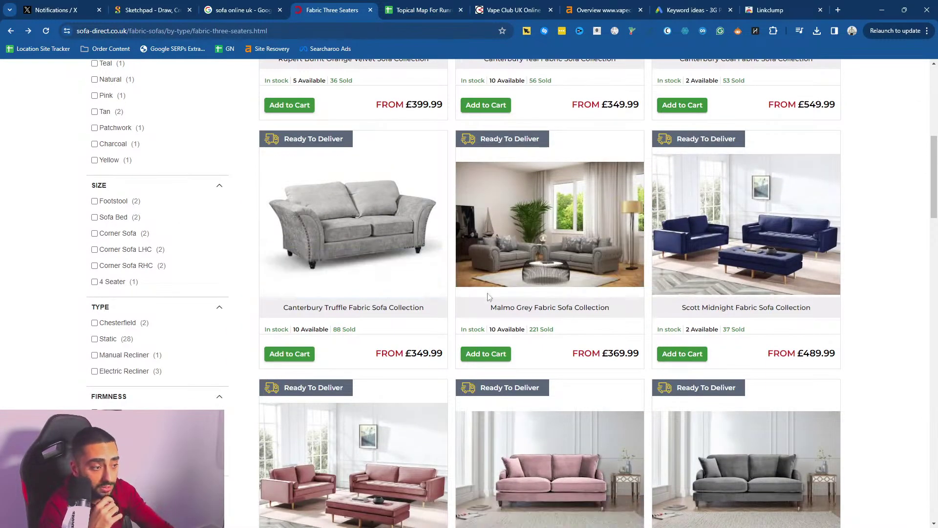
mouse_move(723, 219)
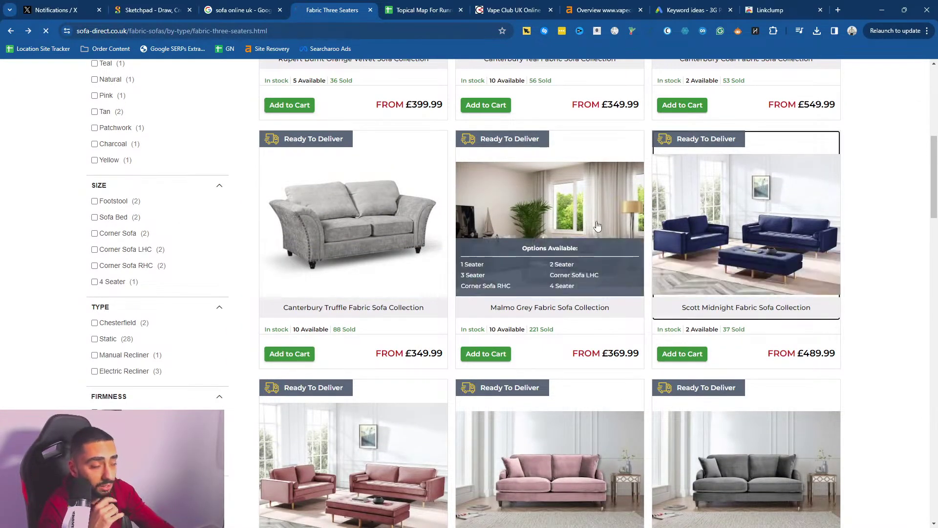
- Copy the Knowledge Hub heading from the Local Business sheet into cell B1 of the Ecomm sheet and widen column B
click(421, 9)
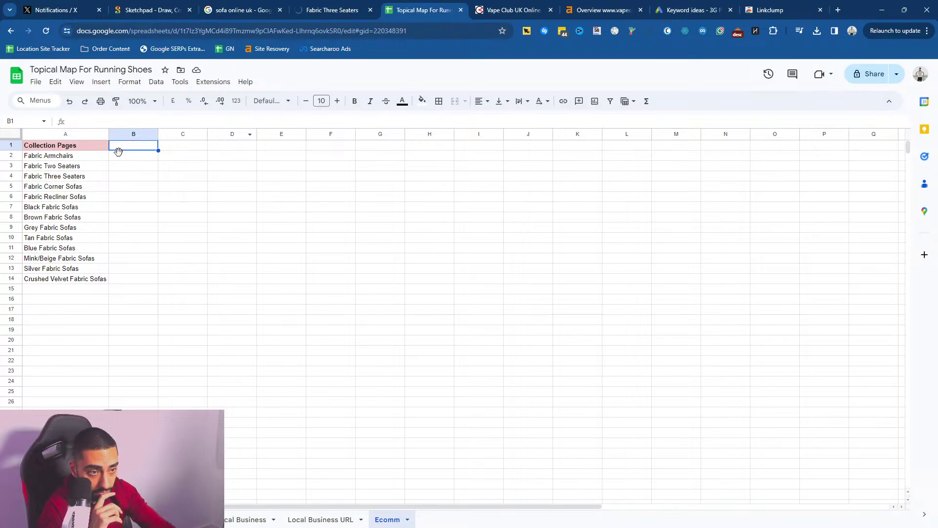
click(332, 520)
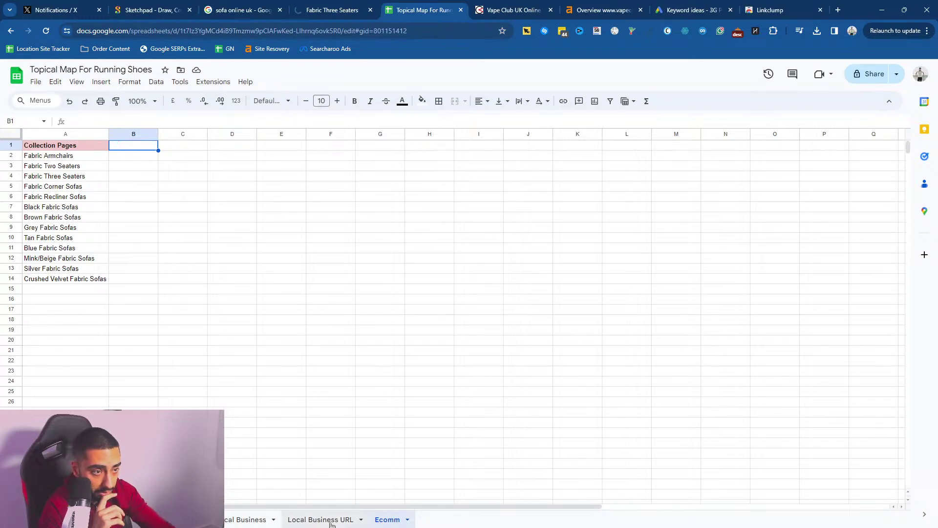
click(232, 520)
click(389, 519)
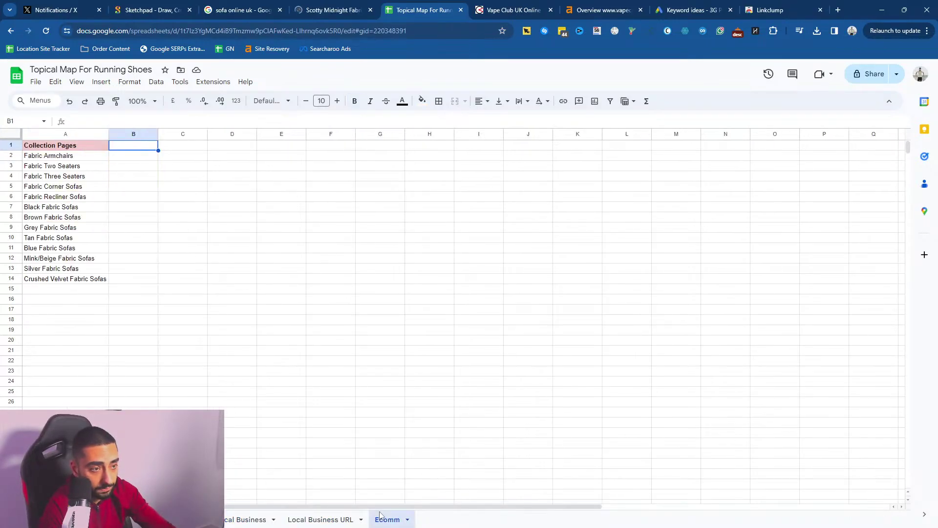
key(ctrl+v)
double_click(159, 133)
drag(163, 134, 230, 135)
click(199, 218)
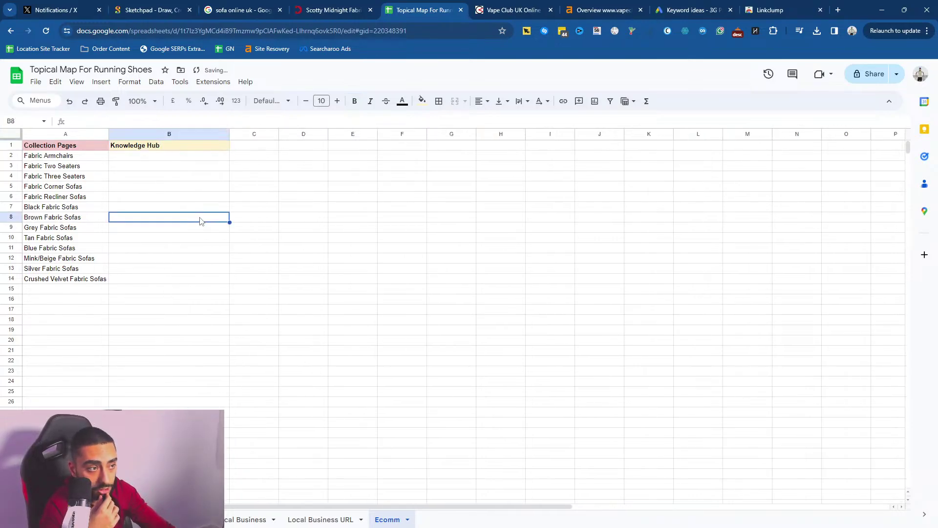
click(337, 10)
drag(127, 31, 71, 41)
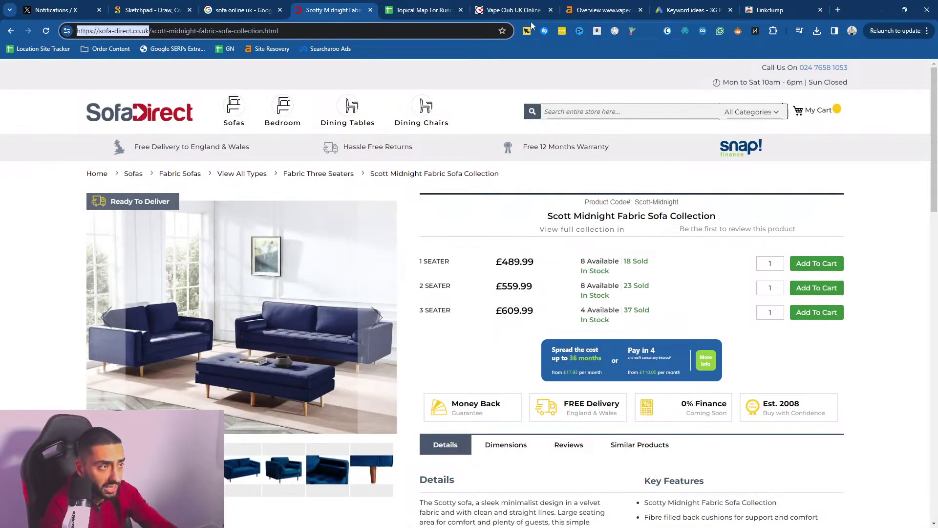
drag(608, 6, 407, 17)
key(ctrl+a)
key(ctrl+v)
key(Return)
- Return to the Scott Midnight product page and open Trends & Fashion from the footer's Ideas & Blog links
click(310, 11)
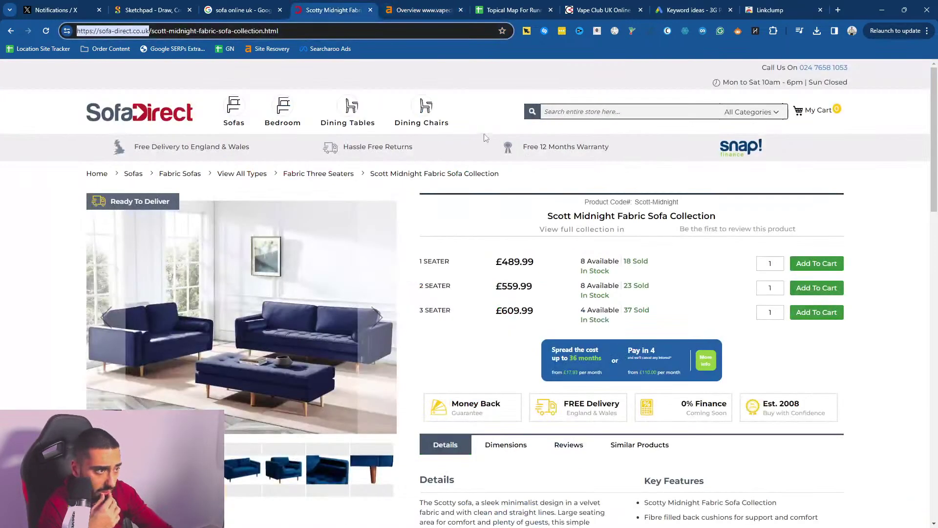
scroll(481, 204, down, 15)
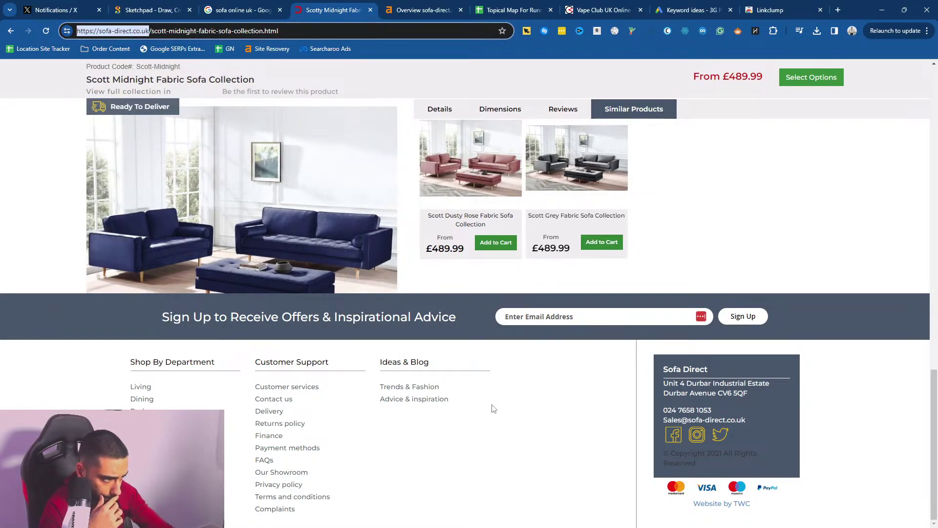
click(413, 386)
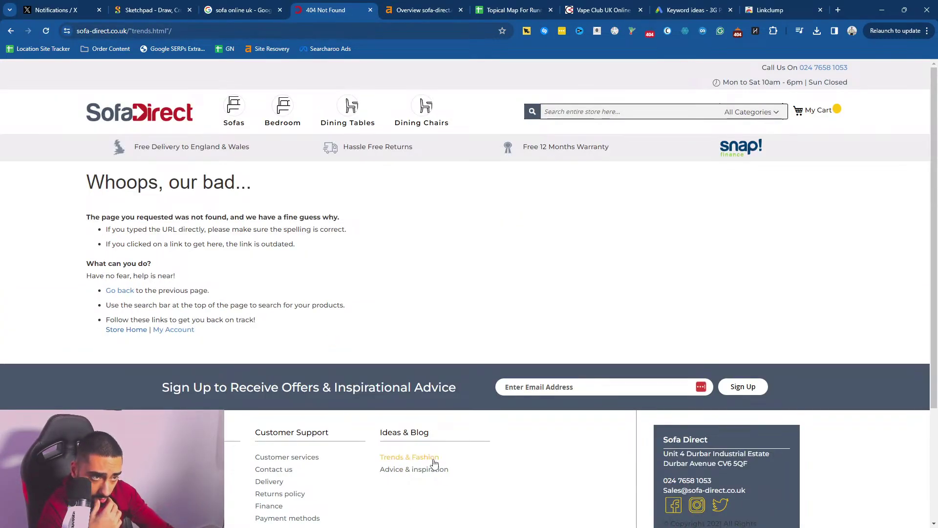
- Correct the broken Sofa Direct address to sofa-direct.co.uk/trends.html and load the Trends page
click(223, 30)
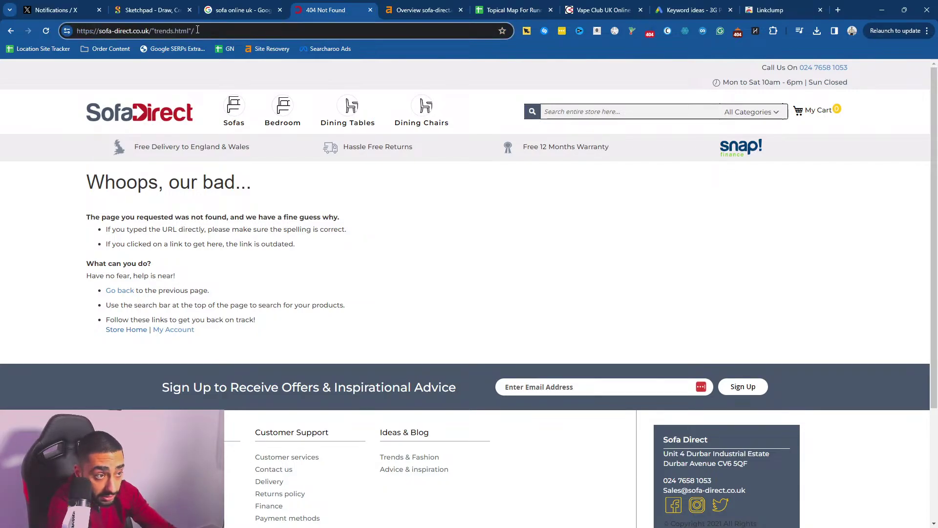
key(BackSpace)
key(BackSpace)
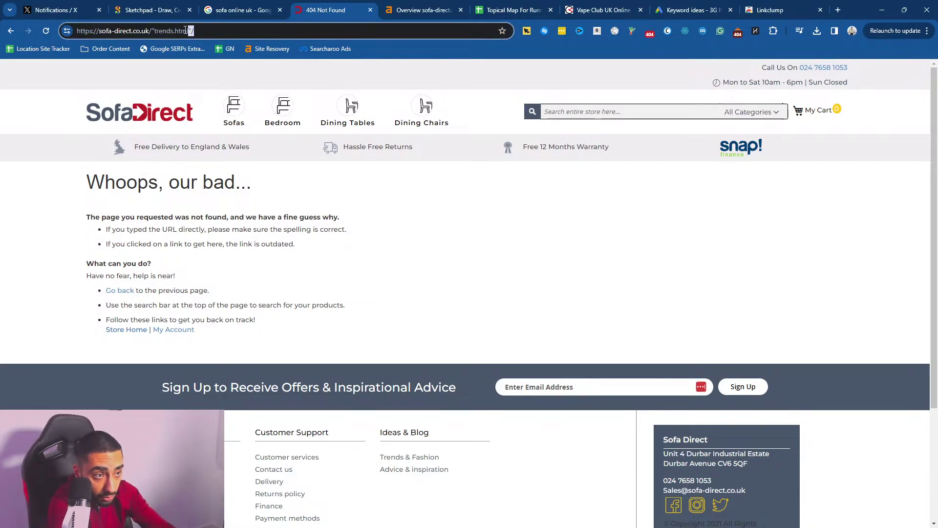
click(155, 30)
key(BackSpace)
key(Return)
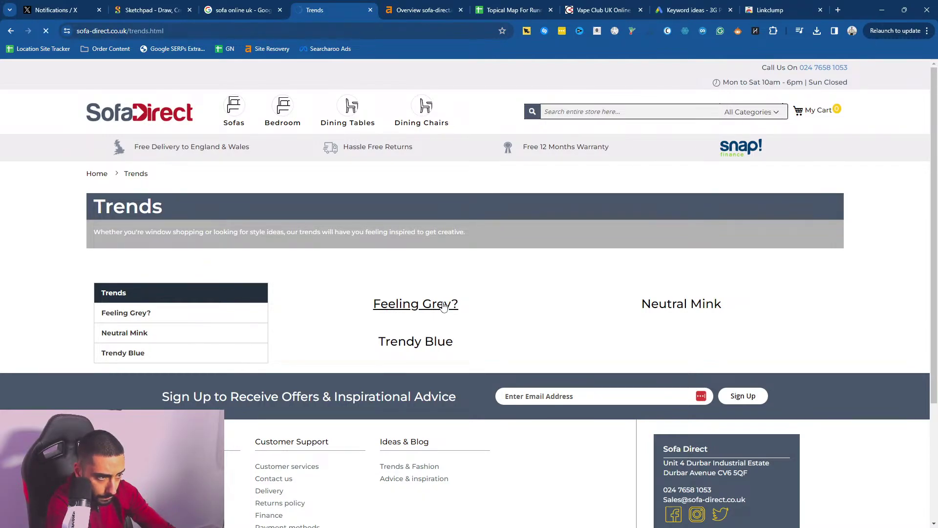
- Open the Ahrefs Top pages report for sofa-direct.co.uk and look through its ranking URLs
click(423, 9)
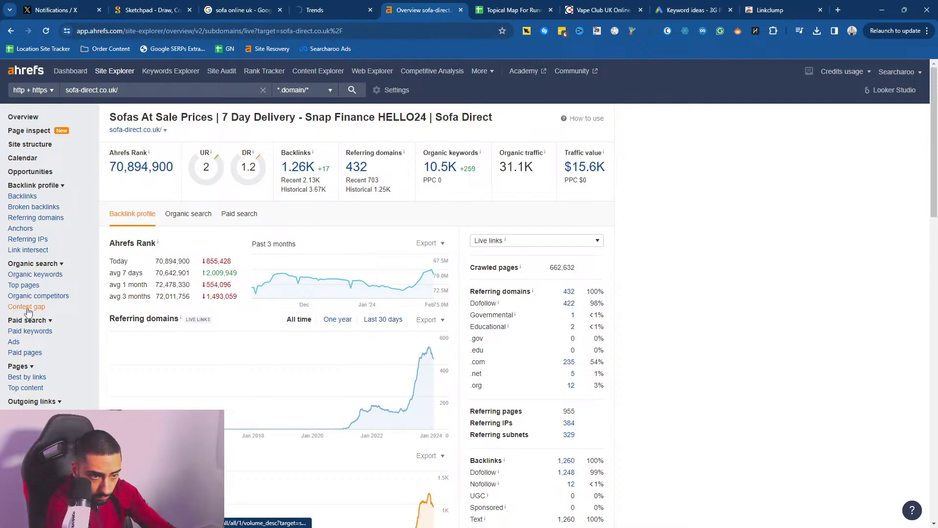
click(23, 285)
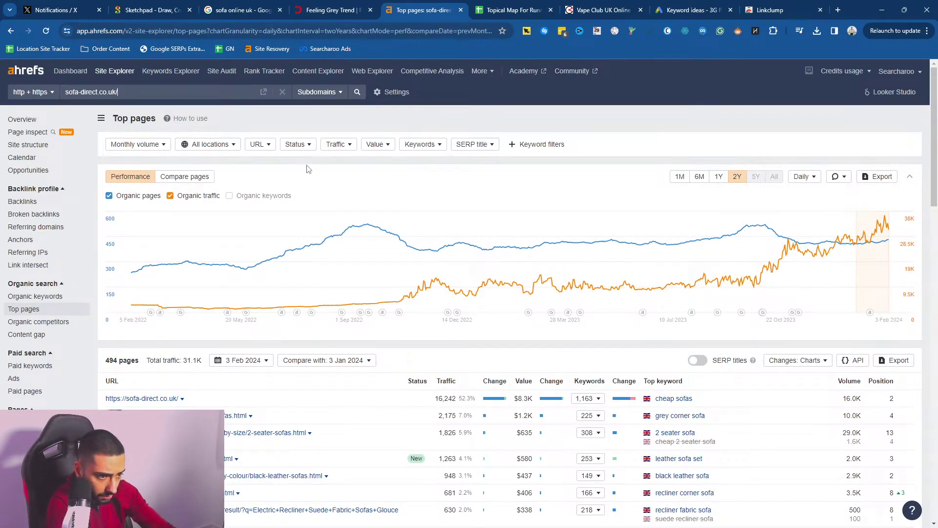
scroll(308, 168, down, 3)
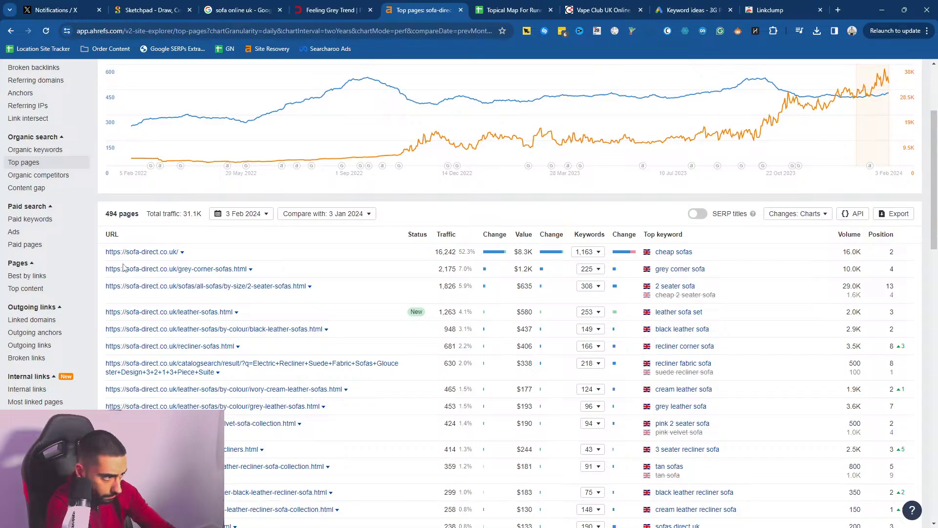
scroll(123, 268, down, 4)
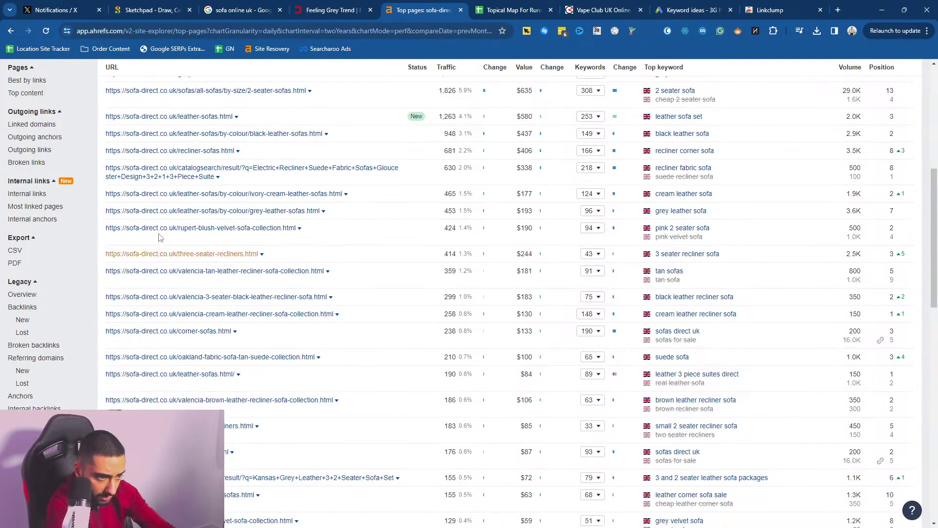
- Check Sofa Direct's Feeling Grey? trend page for written content from heading to footer, then close the page
click(332, 9)
scroll(7, 261, down, 3)
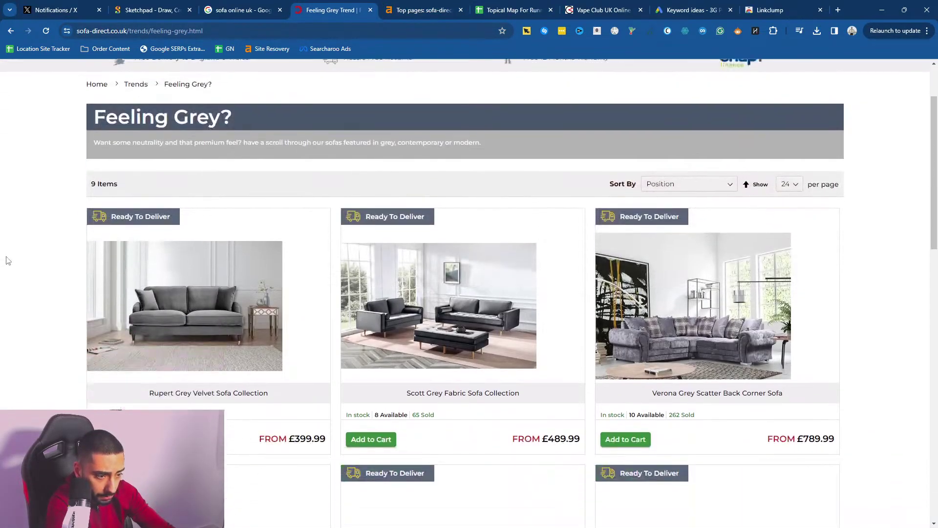
scroll(6, 261, up, 3)
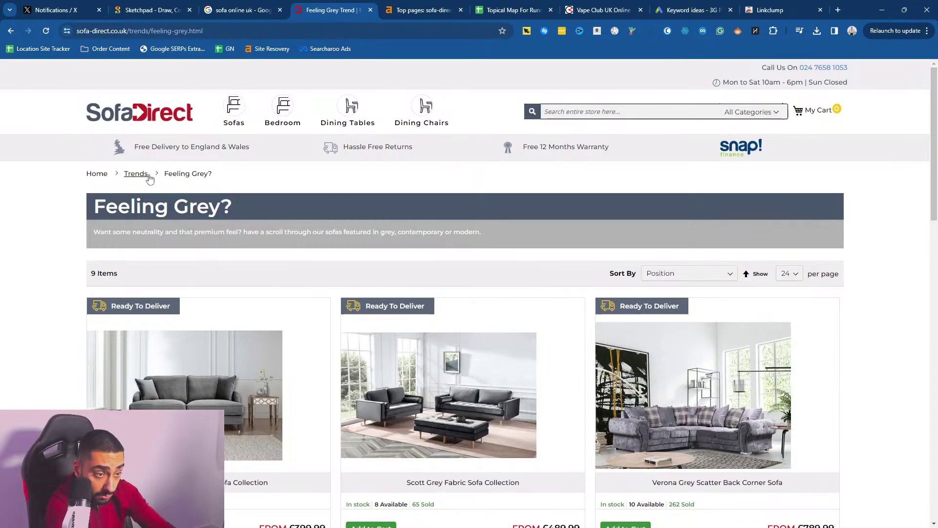
scroll(58, 245, down, 7)
scroll(66, 239, down, 10)
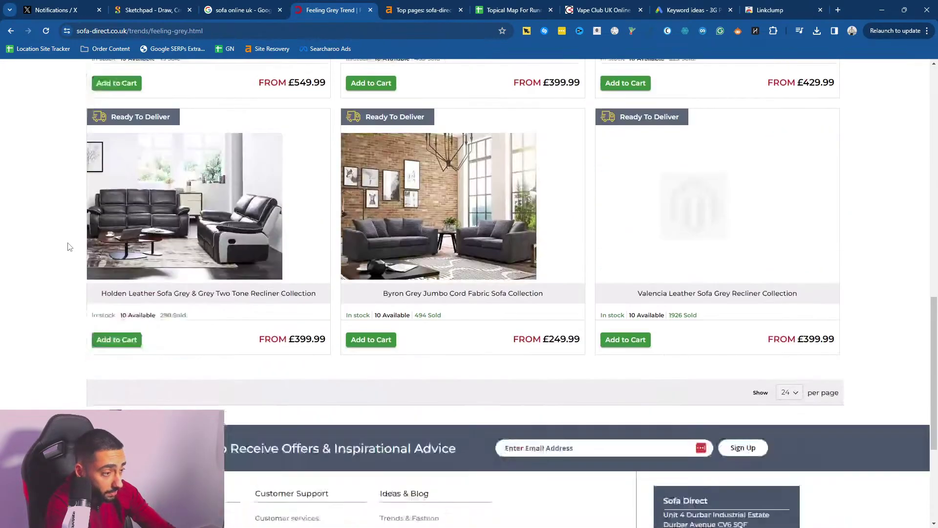
middle_click(352, 5)
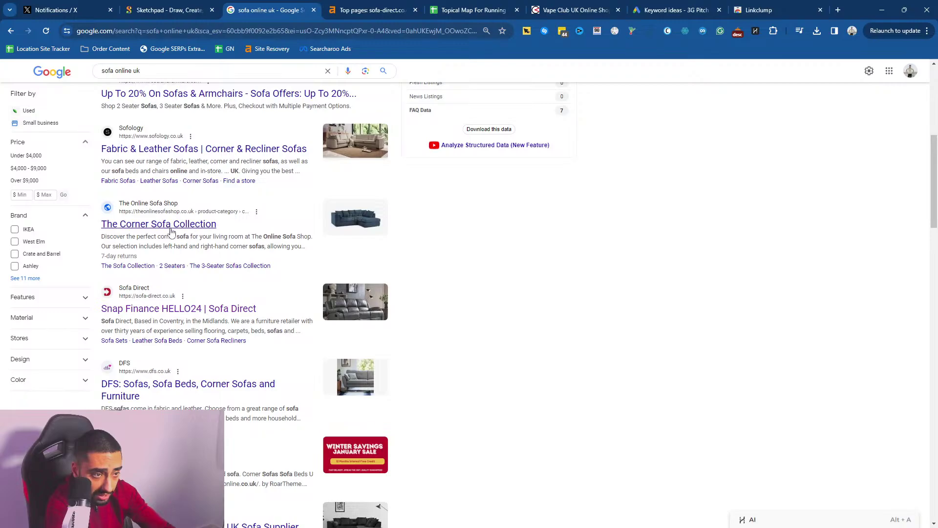
- Open the Sofology result from the Google search for sofa online uk in a separate tab and switch to it
scroll(170, 229, up, 2)
middle_click(171, 223)
key(ctrl+Tab)
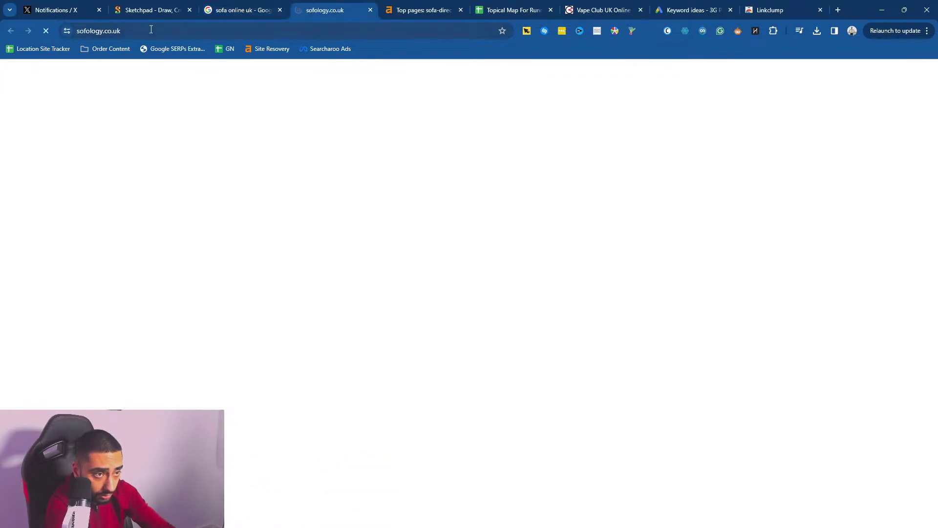
click(151, 29)
right_click(151, 29)
click(199, 128)
key(ctrl+Tab)
scroll(218, 107, up, 10)
click(196, 92)
right_click(196, 89)
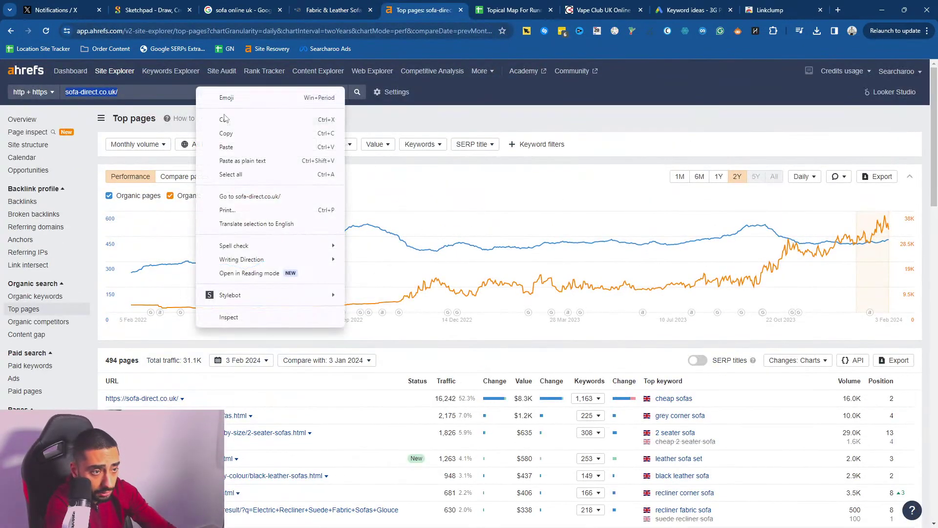
click(235, 148)
click(357, 92)
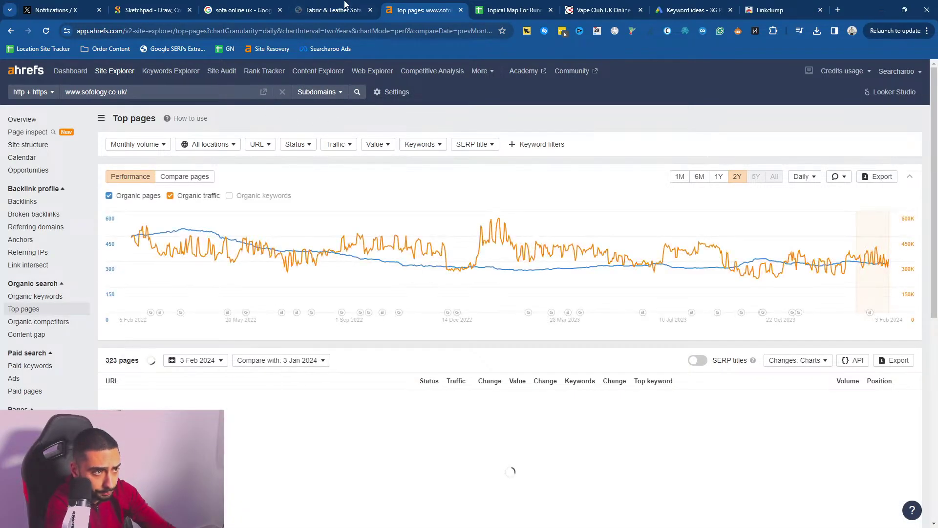
- Return to the Sofology homepage and accept all cookies
click(342, 10)
key(ctrl+shift+Tab)
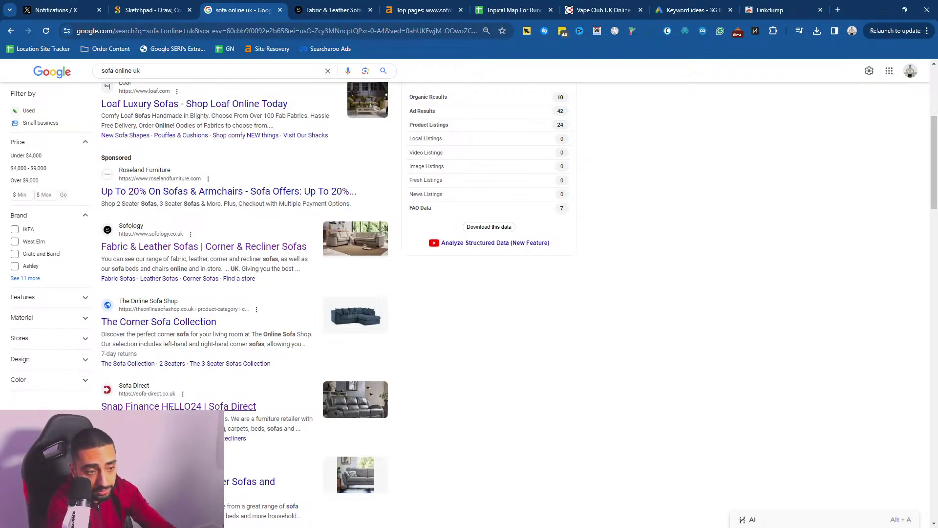
click(335, 9)
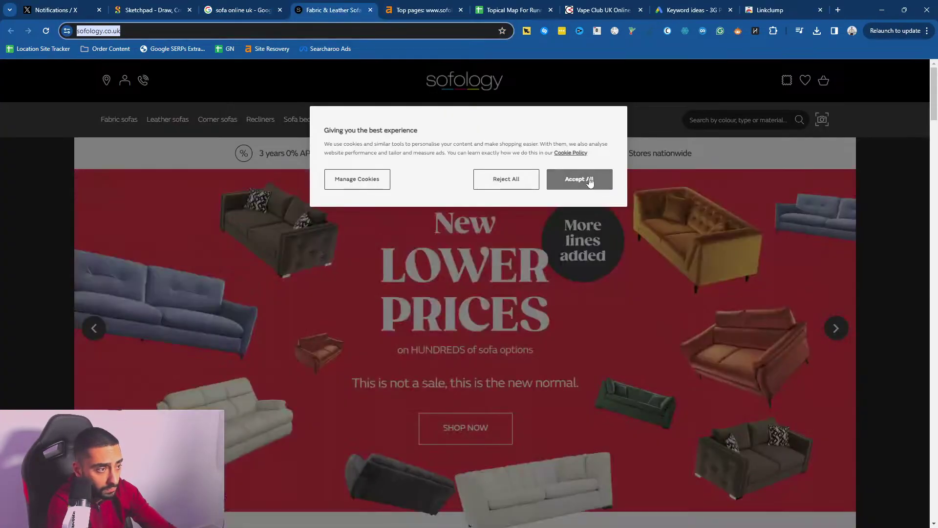
click(588, 182)
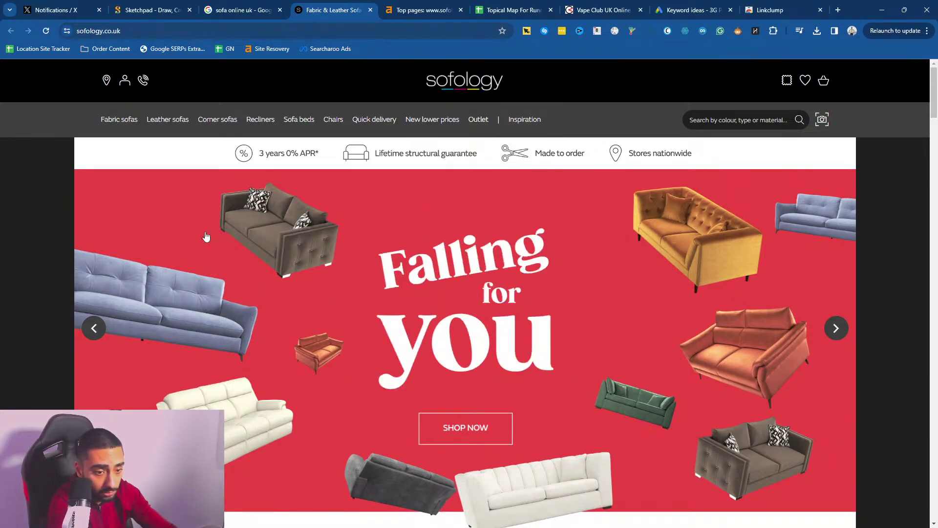
- Examine the Sofology homepage and footer for blog content, searching the page for "blog"
scroll(136, 267, down, 15)
scroll(135, 262, down, 20)
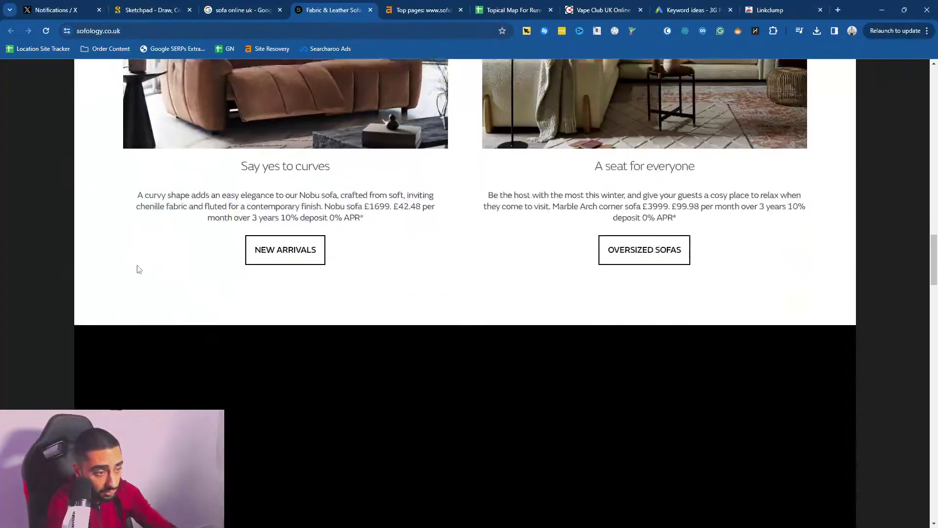
scroll(125, 234, down, 7)
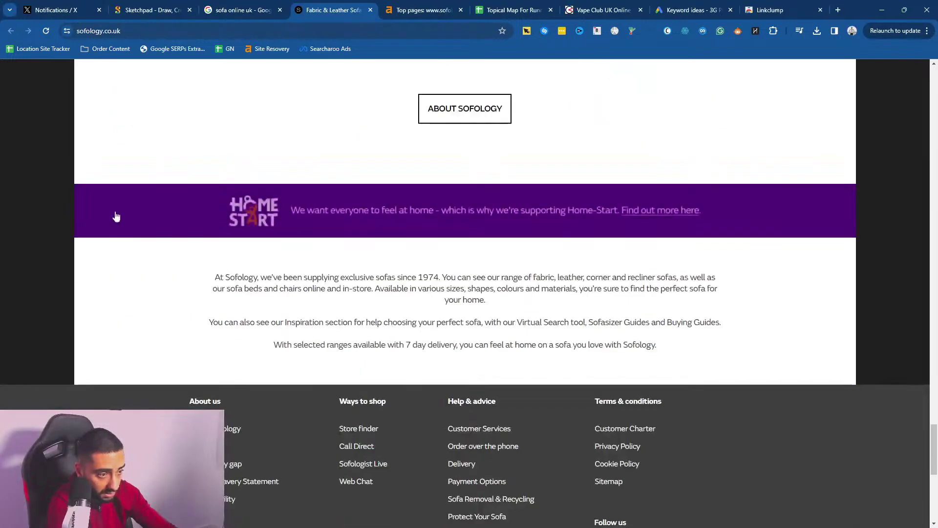
scroll(146, 337, down, 3)
scroll(145, 369, down, 2)
scroll(147, 273, up, 2)
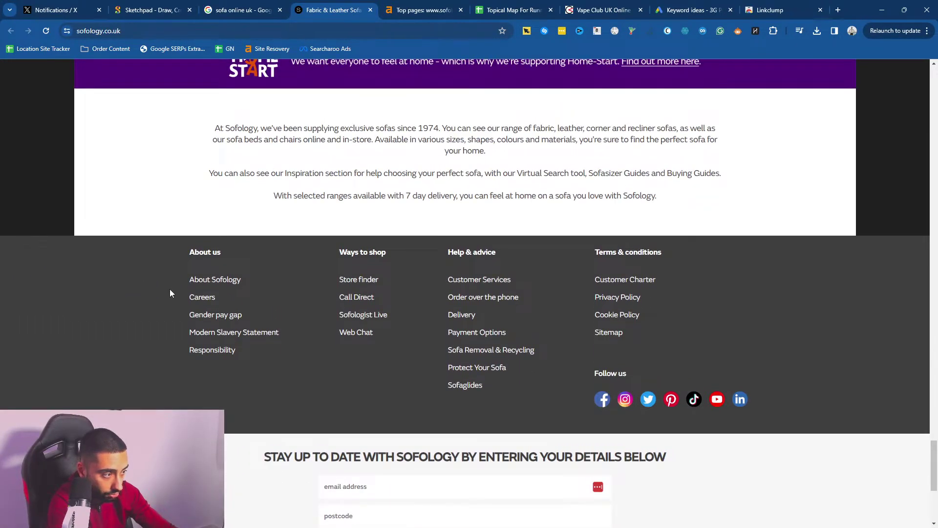
scroll(171, 293, down, 5)
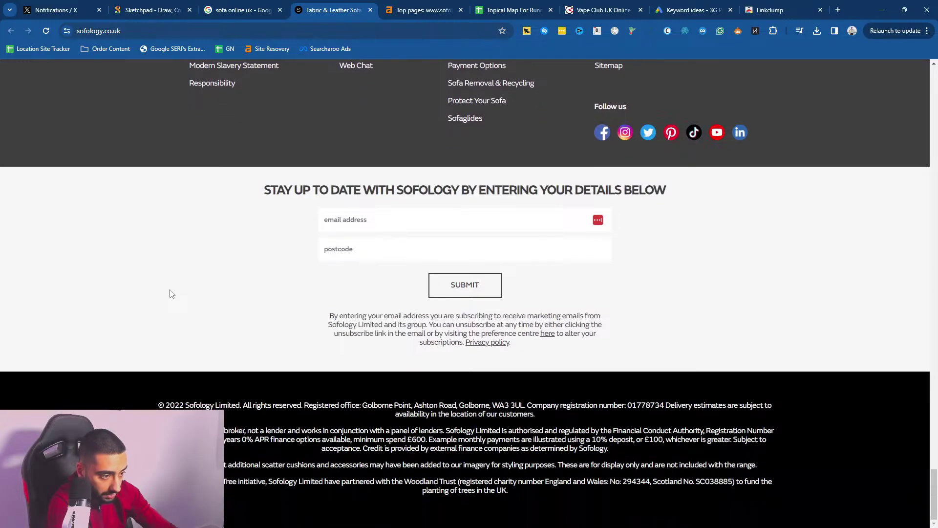
scroll(170, 293, up, 6)
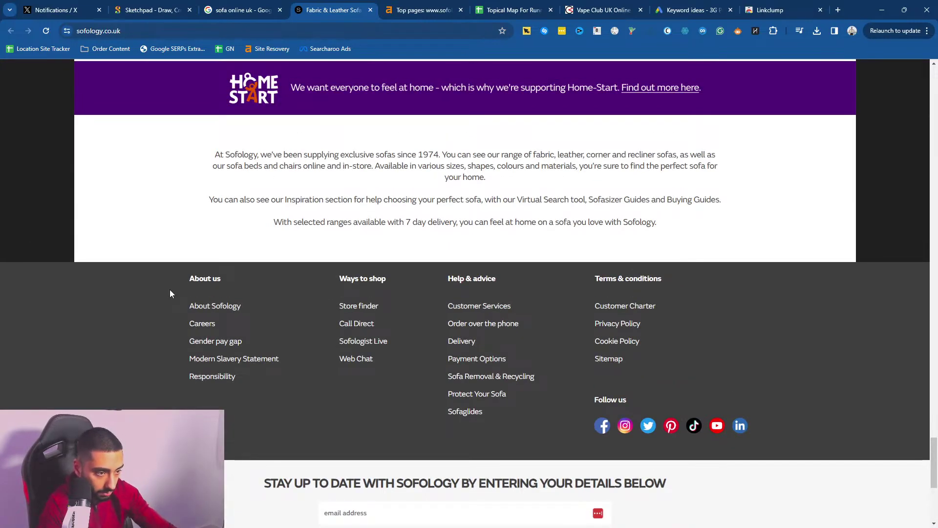
key(ctrl+f)
text(blog)
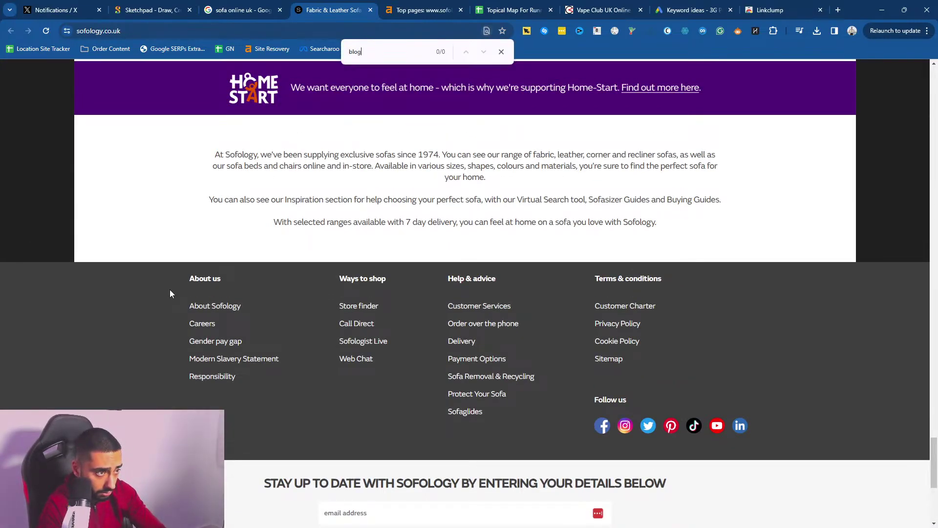
middle_click(313, 427)
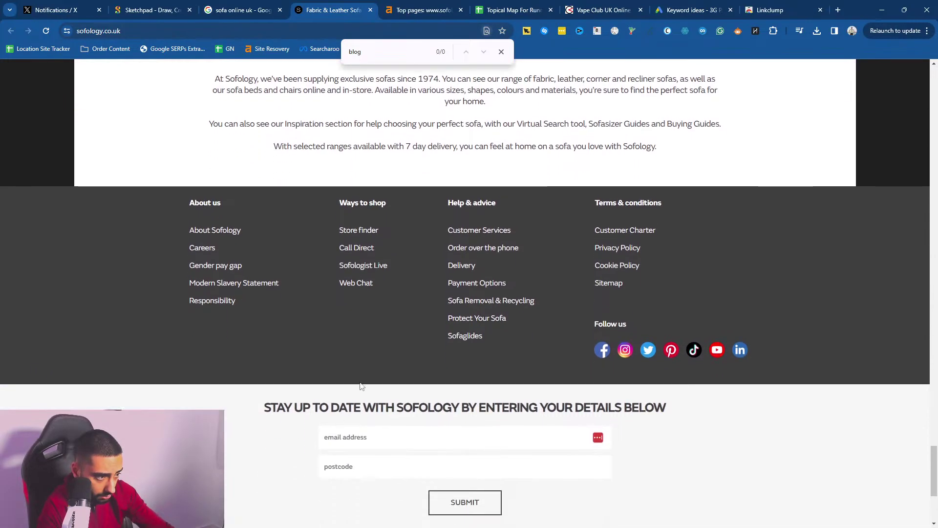
- Open the Inspiration page from Sofology's main site navigation
scroll(281, 400, up, 9)
scroll(281, 400, up, 10)
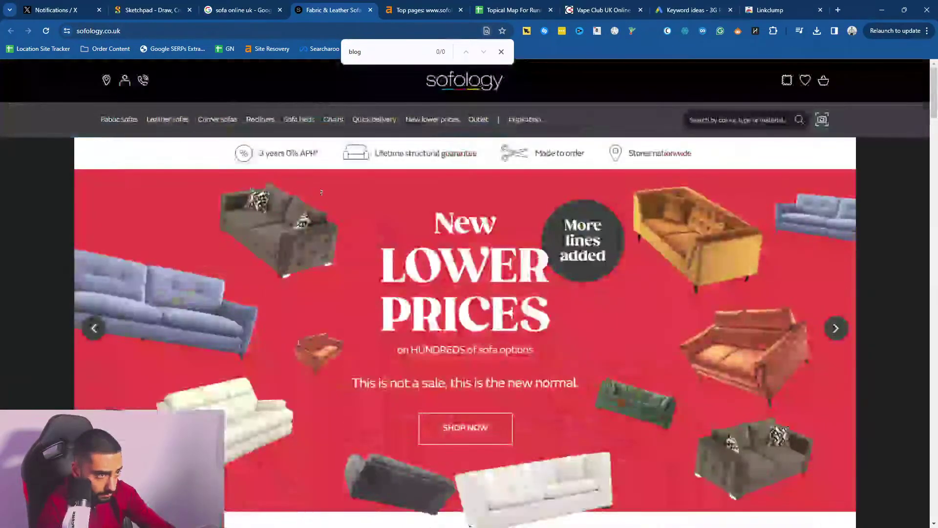
click(528, 121)
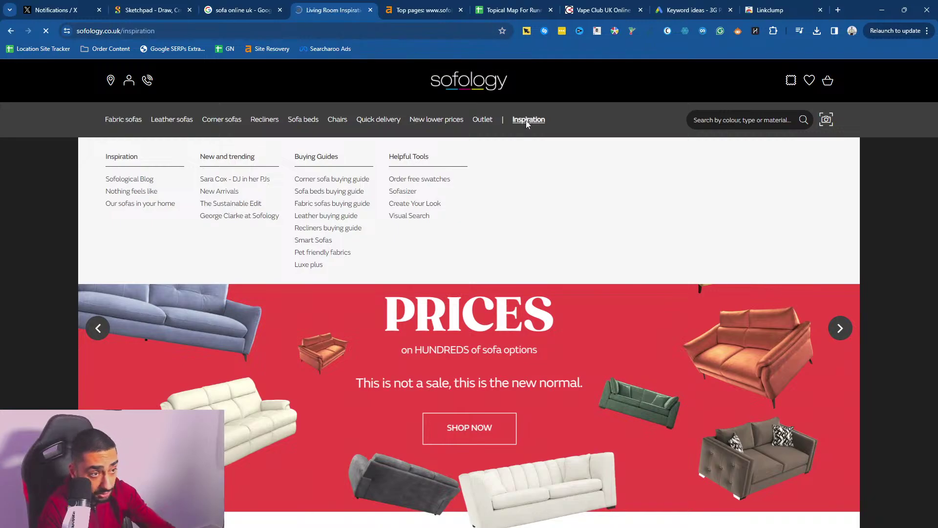
- Look through the articles on Sofology's Inspiration page and open Sara's Recommendations
scroll(52, 228, down, 8)
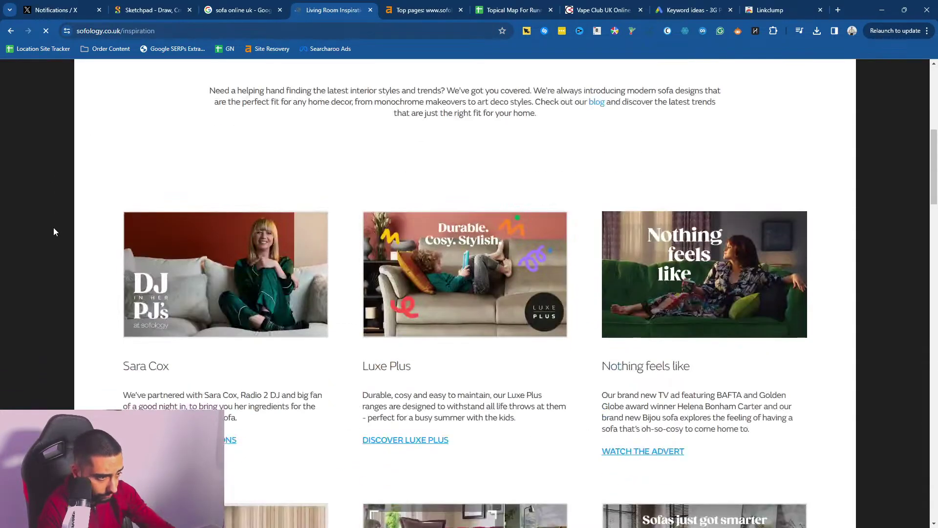
scroll(54, 233, down, 6)
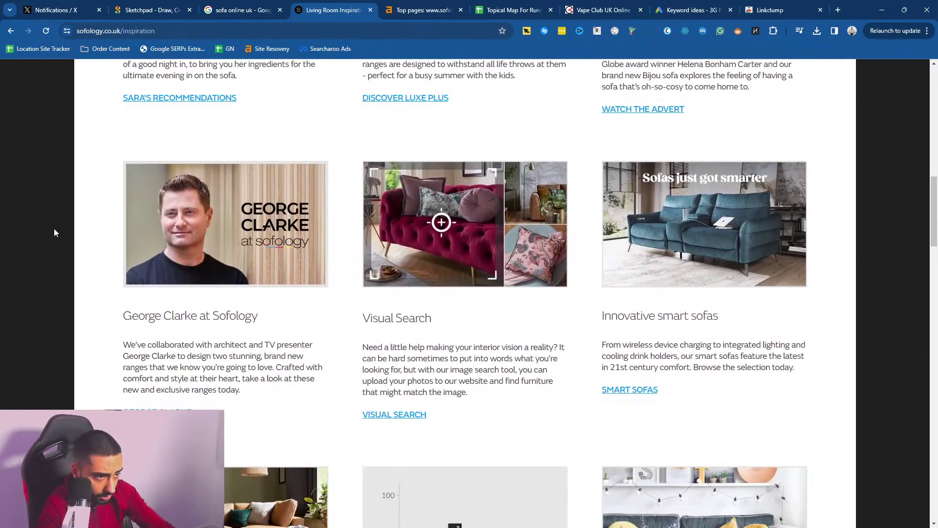
scroll(57, 232, down, 4)
scroll(60, 233, up, 2)
scroll(141, 251, up, 7)
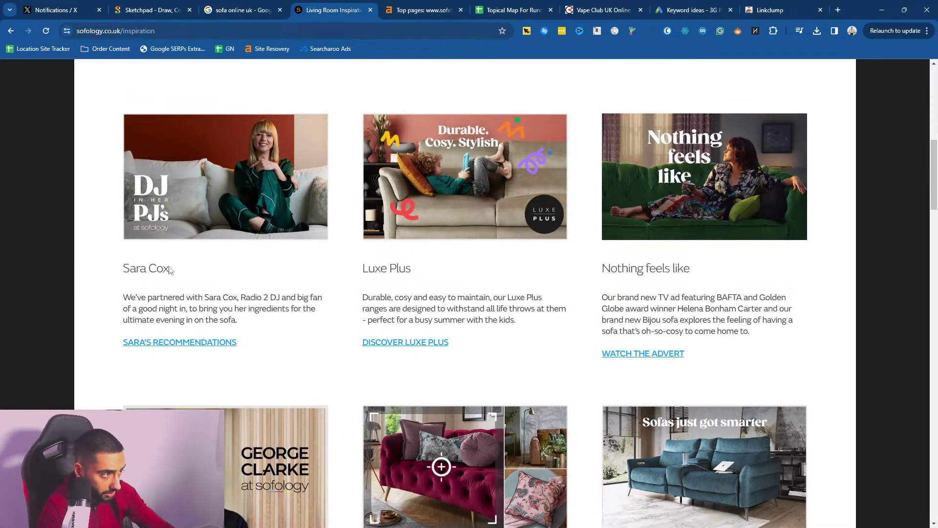
scroll(60, 283, down, 3)
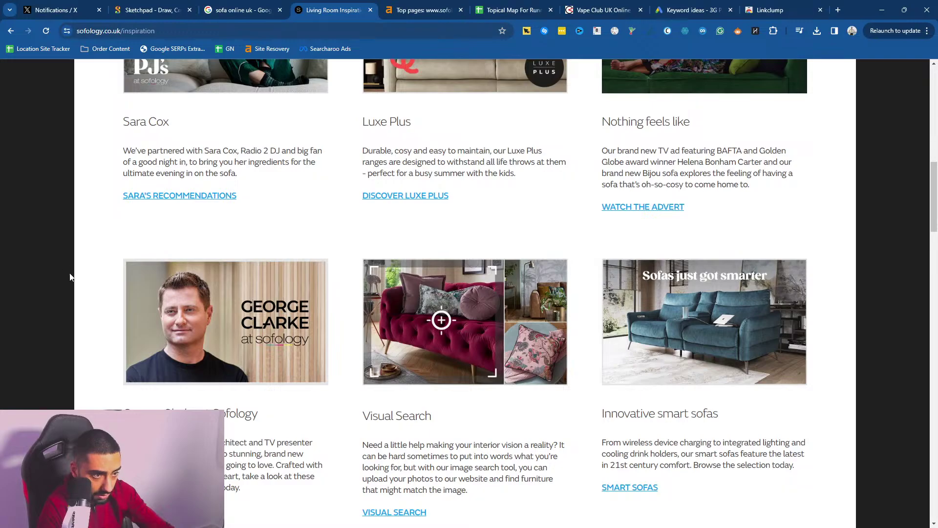
click(177, 195)
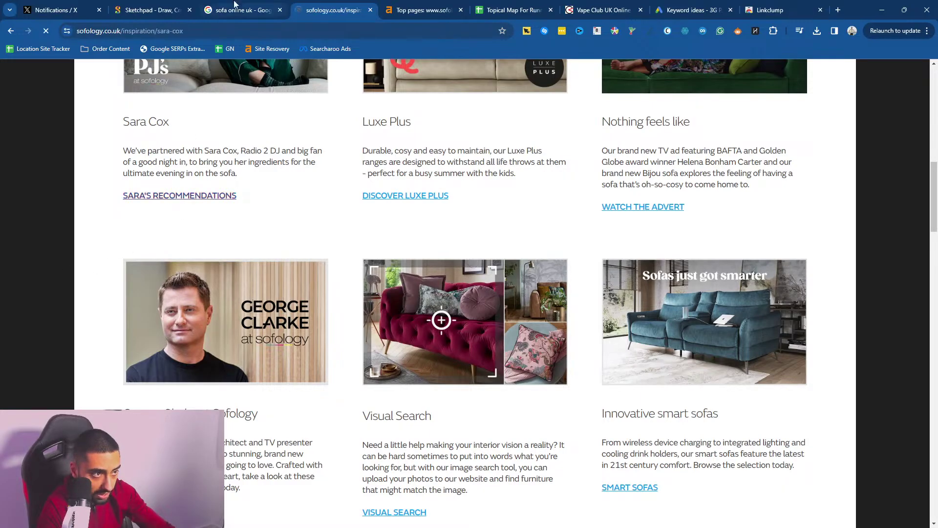
- Place the Sofology and Ahrefs tabs side by side and open the buying-guides/pet-friendly-fabrics URL from Top pages in a new tab
drag(321, 6, 245, 9)
drag(420, 10, 332, 10)
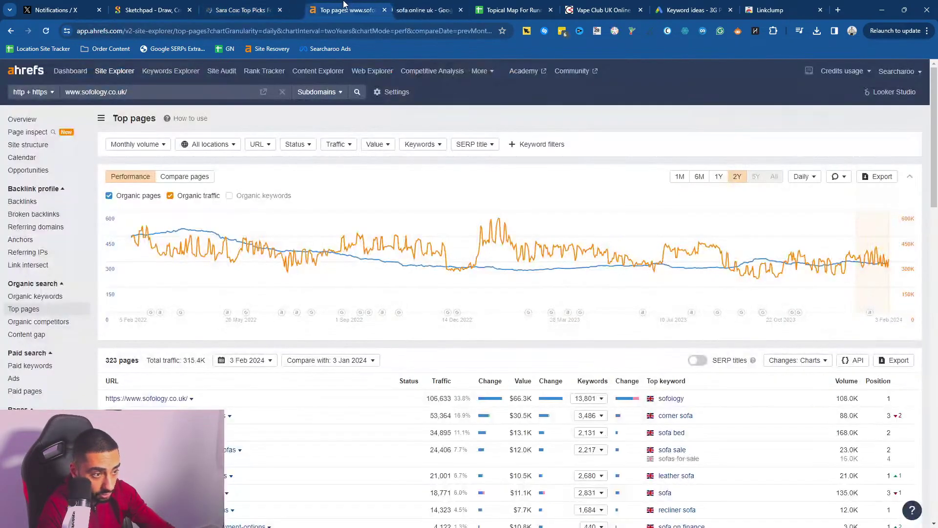
scroll(257, 327, down, 6)
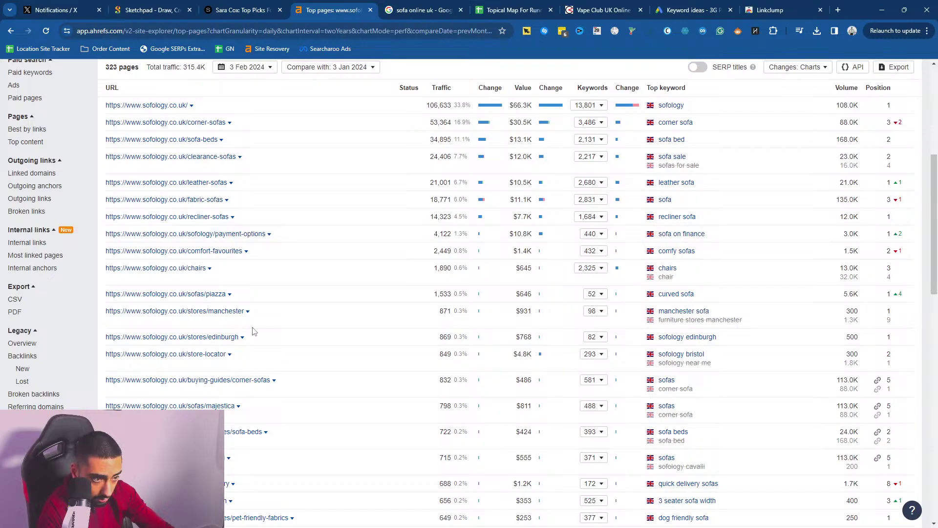
scroll(254, 332, down, 4)
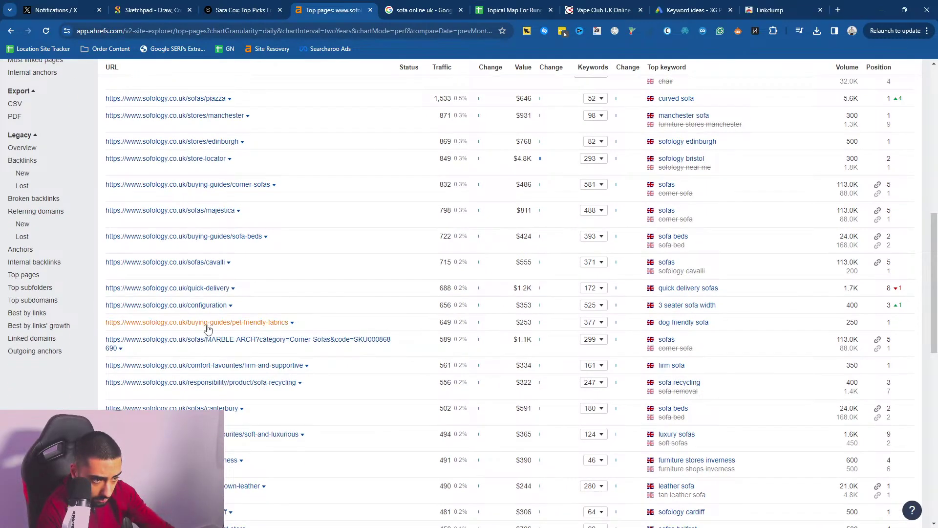
ctrl+click(209, 328)
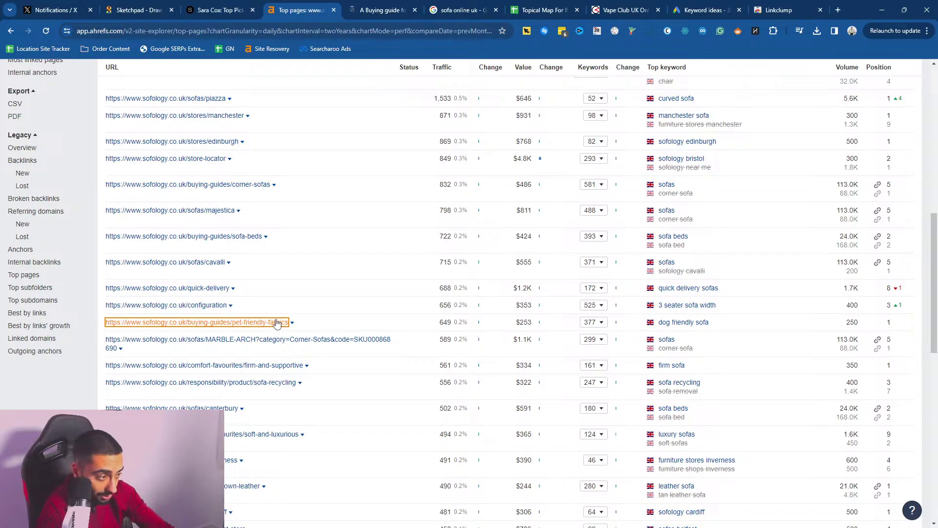
- Read through Sofology's pet-friendly fabrics buying guide, referring back to its entry in the Ahrefs Top pages report
click(346, 14)
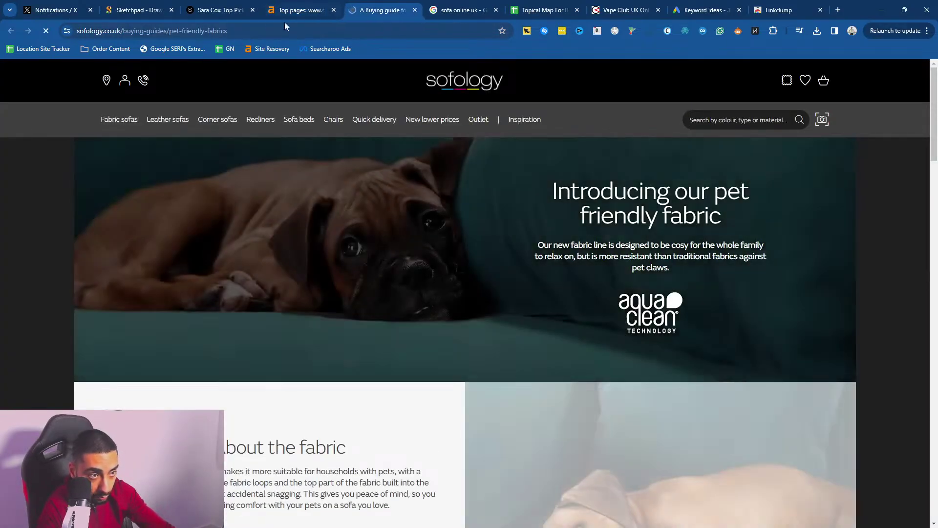
scroll(127, 254, down, 8)
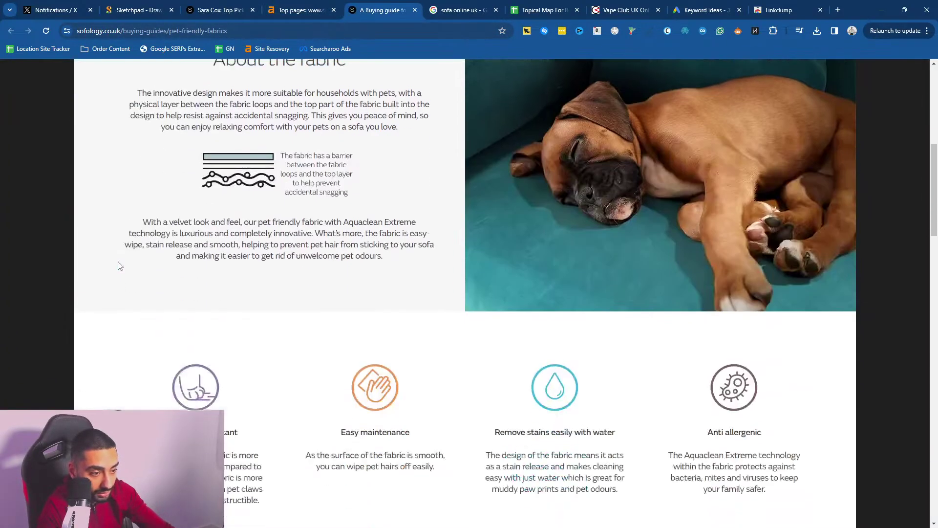
scroll(119, 262, down, 6)
scroll(372, 147, up, 15)
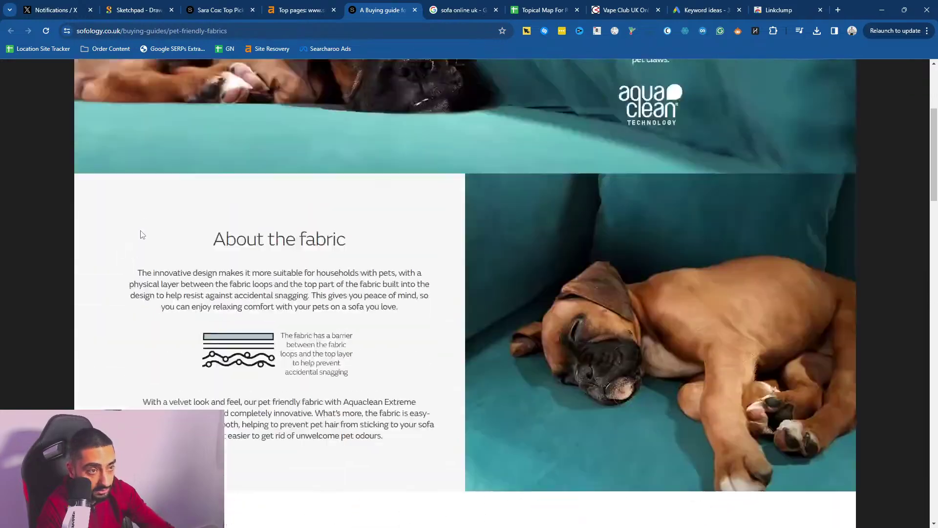
click(301, 8)
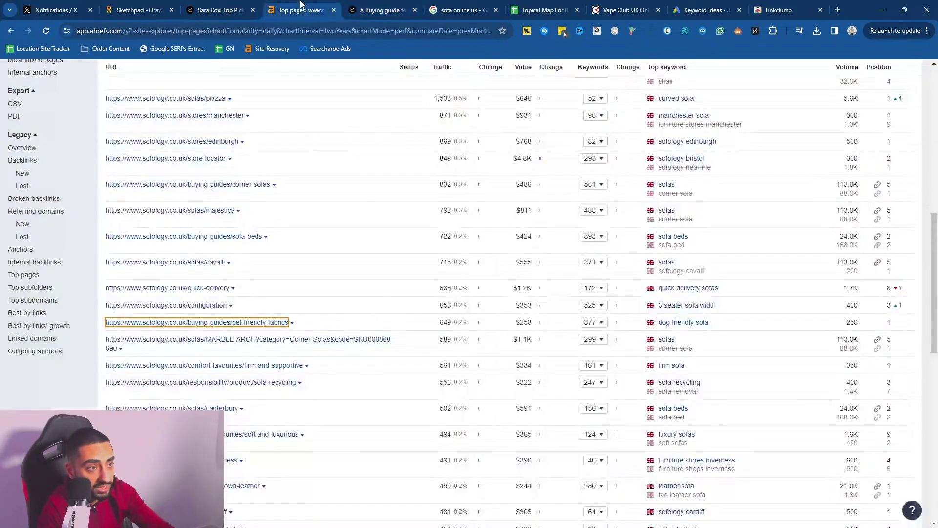
click(384, 4)
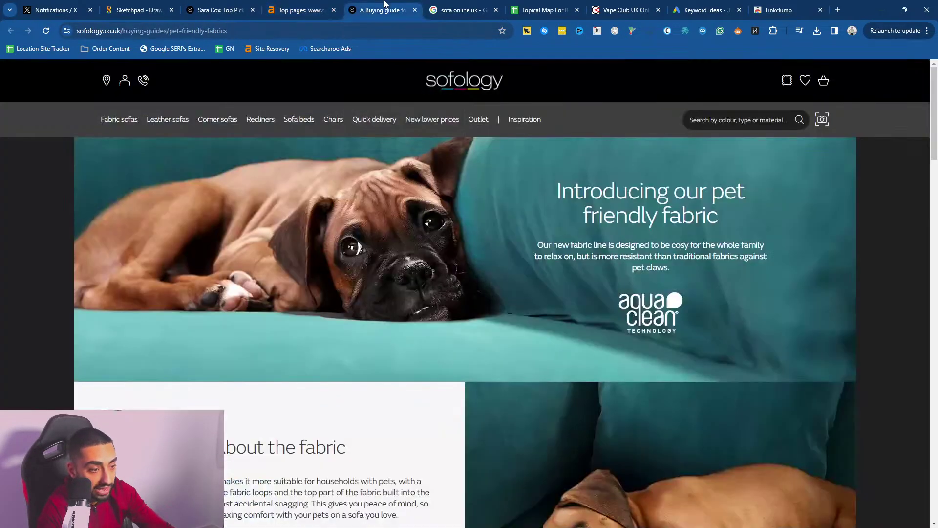
scroll(331, 273, down, 20)
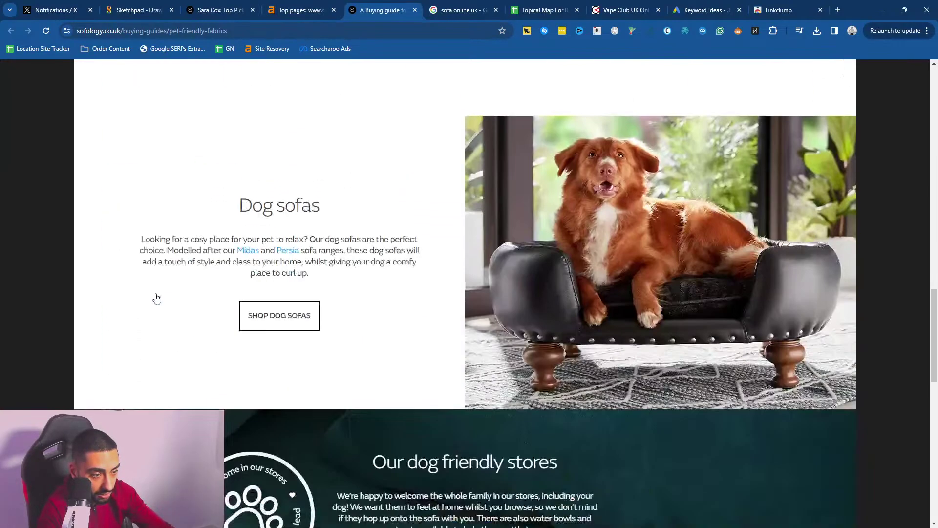
- Open the Tallulah range from the guide's pet friendly sofa ranges and return to the guide
scroll(156, 298, up, 5)
click(171, 264)
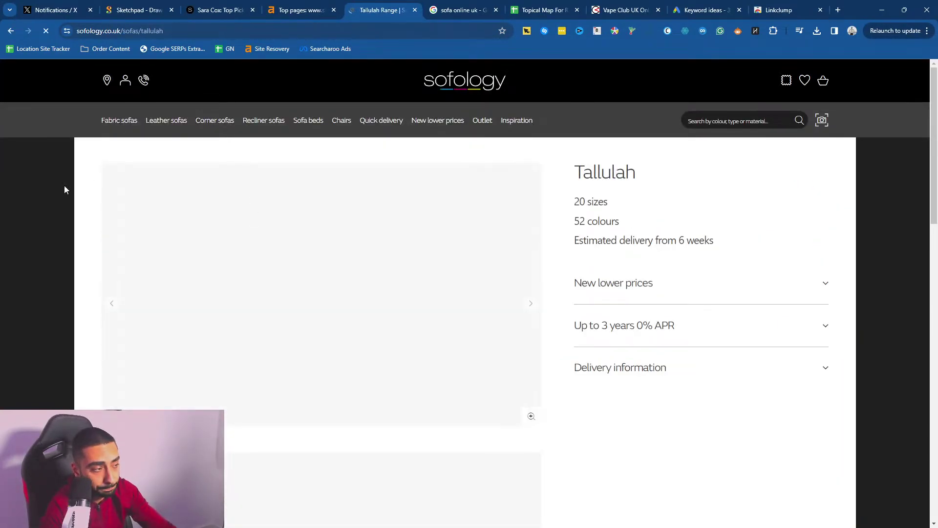
click(11, 30)
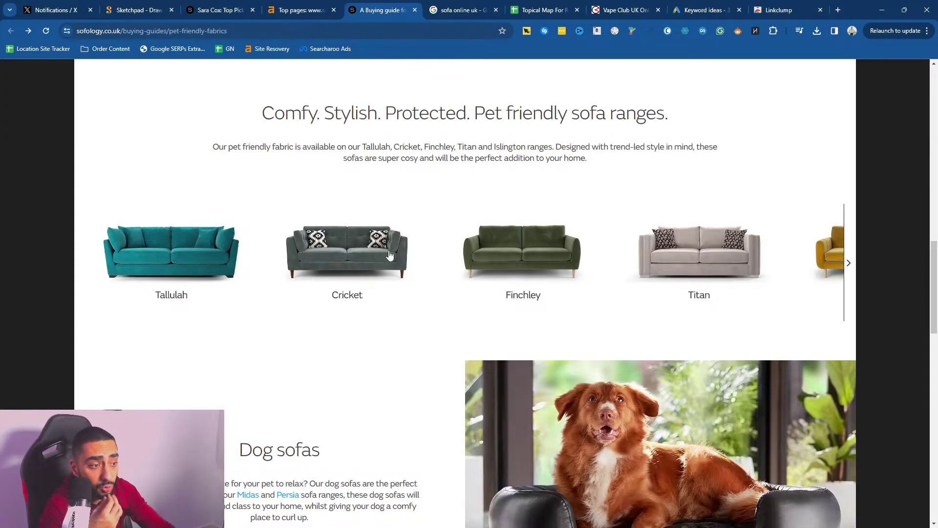
scroll(303, 227, up, 10)
- Open the Ahrefs overview of the buying-guides/pet-friendly-fabrics URL in a new tab and show its organic keywords
click(318, 4)
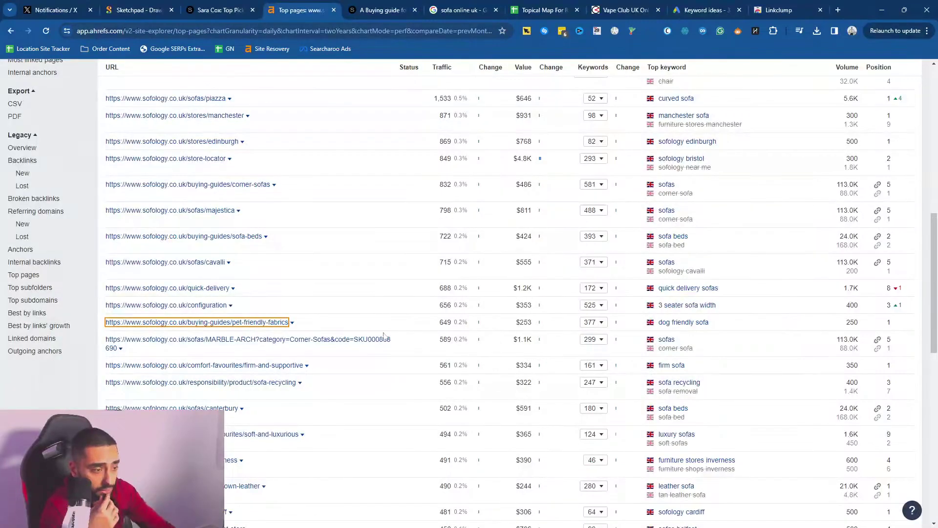
click(292, 323)
scroll(366, 99, up, 1)
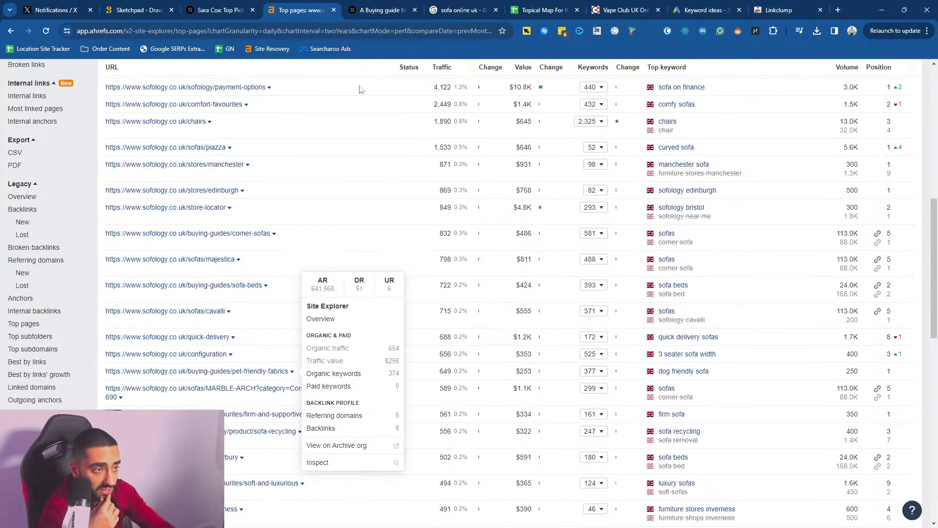
click(321, 319)
click(344, 4)
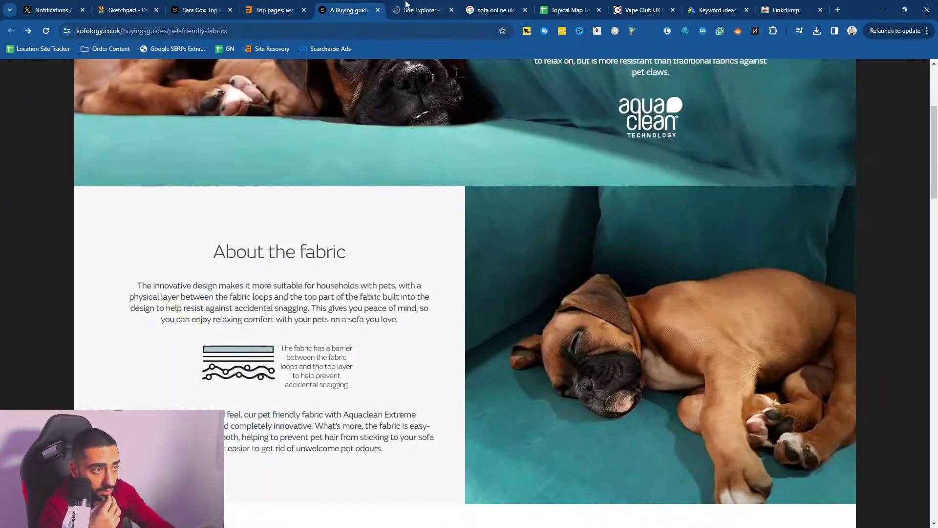
click(345, 4)
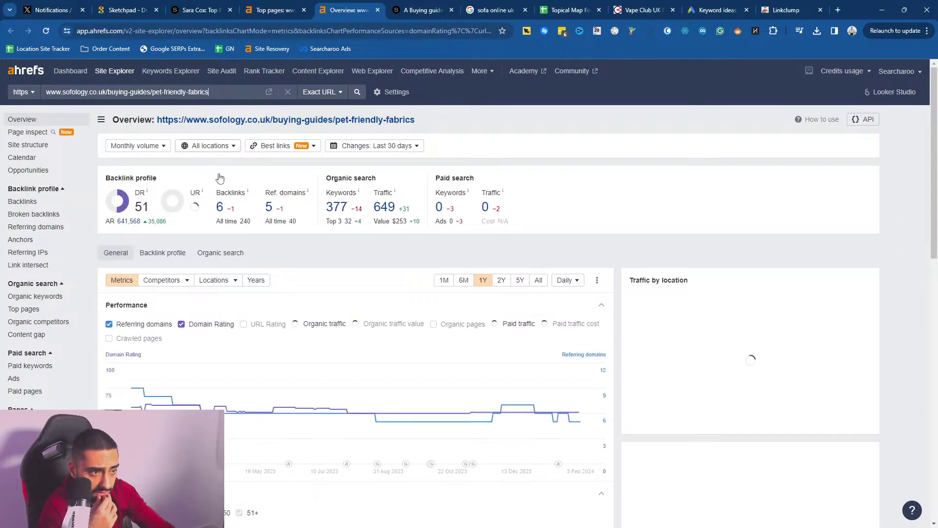
click(348, 210)
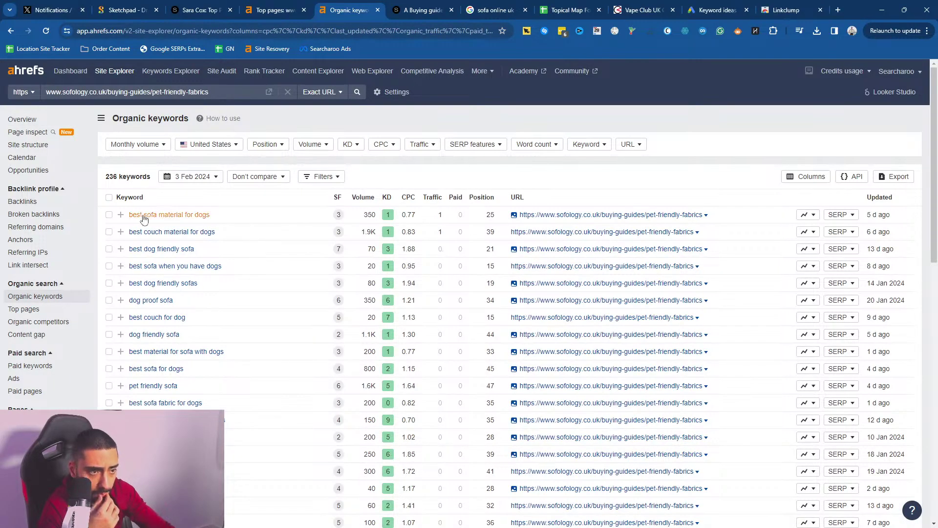
- Search Google for the page's keyword "best sofa material for dogs" in a new tab and look over the results
drag(128, 216, 226, 219)
right_click(189, 218)
click(254, 352)
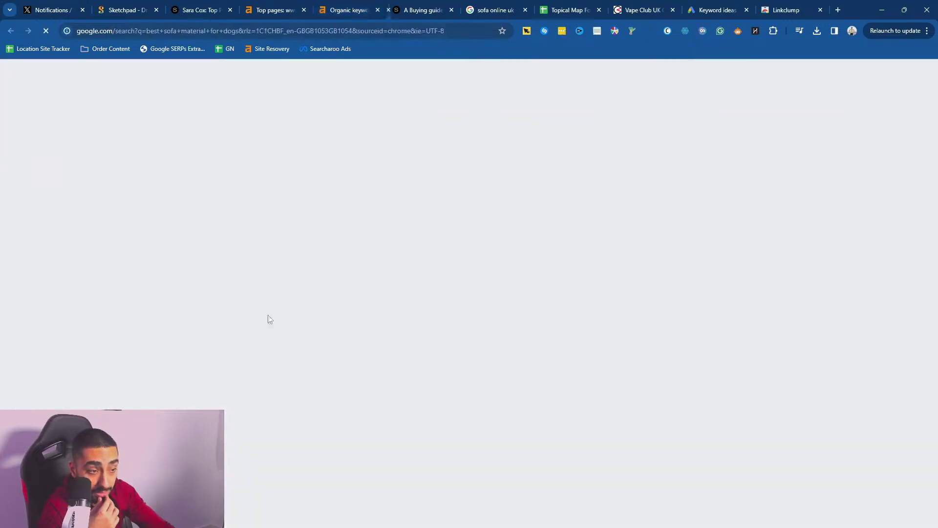
scroll(68, 248, down, 8)
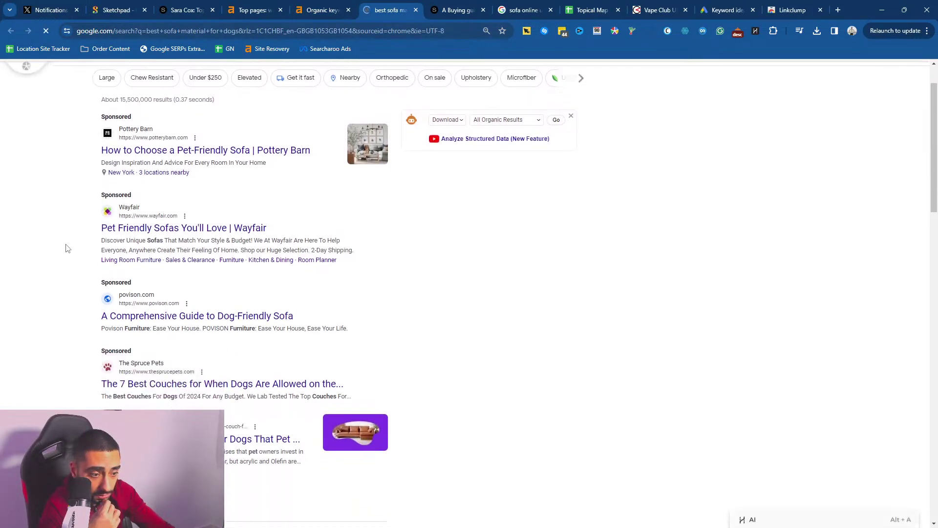
- Refine the Google search to "best sofa material for dogs uk" and look through the results for Sofology's page
click(200, 74)
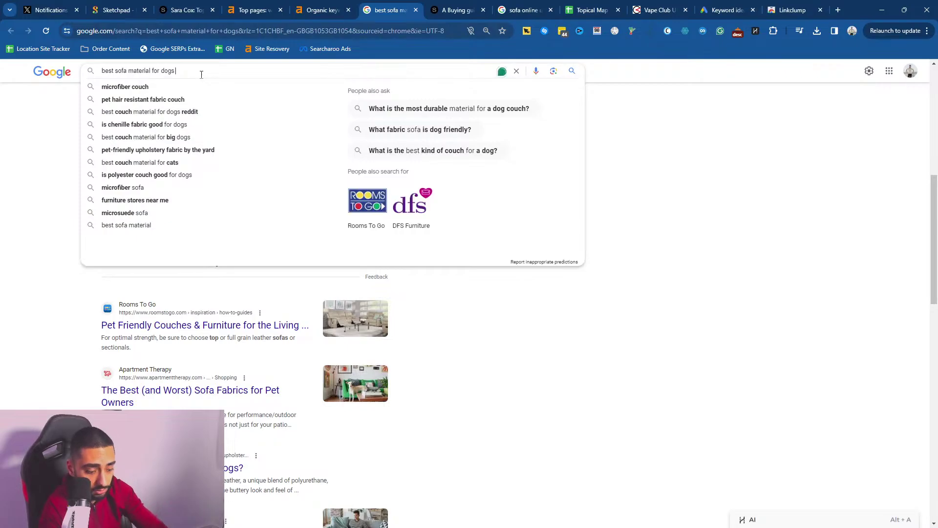
text(uk)
key(Return)
scroll(64, 276, down, 10)
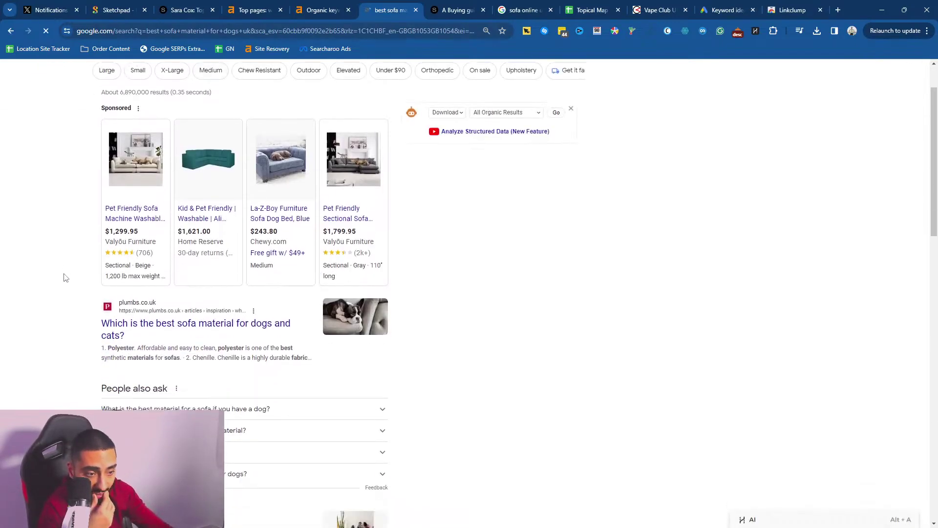
scroll(65, 281, down, 6)
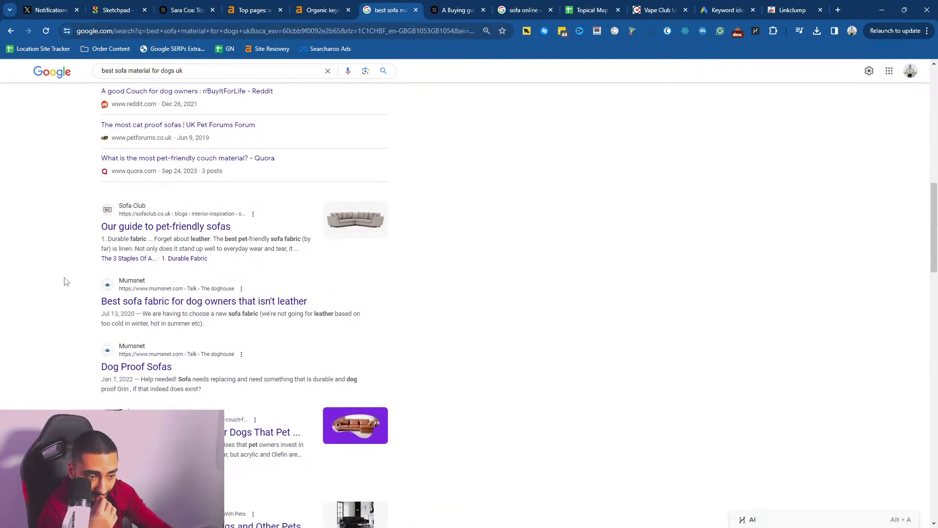
scroll(67, 280, down, 2)
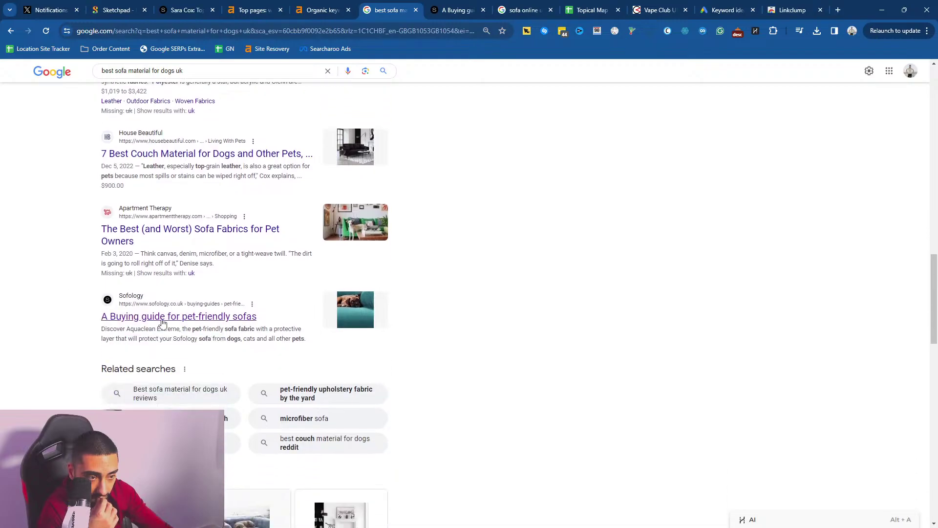
- Open Sofology's pet-friendly sofas buying guide from the Google results and check the keyword's ranking in Ahrefs
click(162, 322)
click(331, 4)
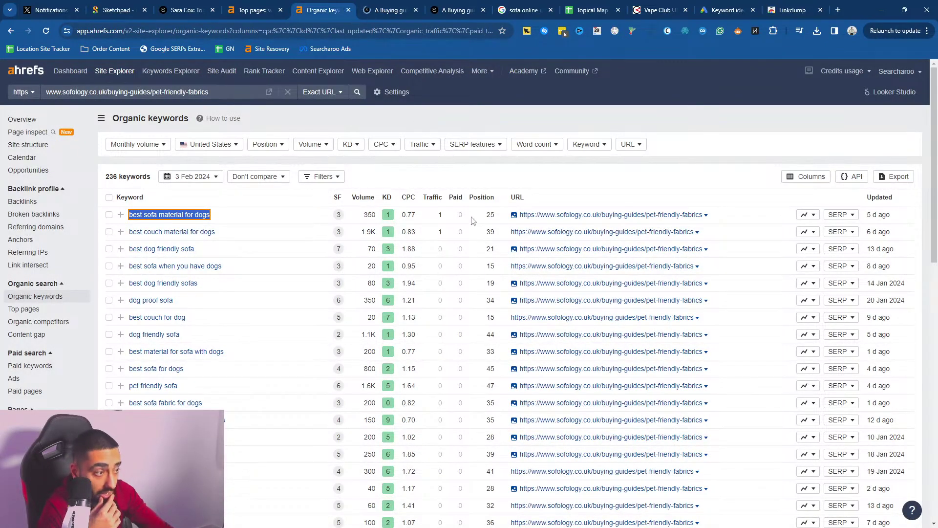
click(386, 8)
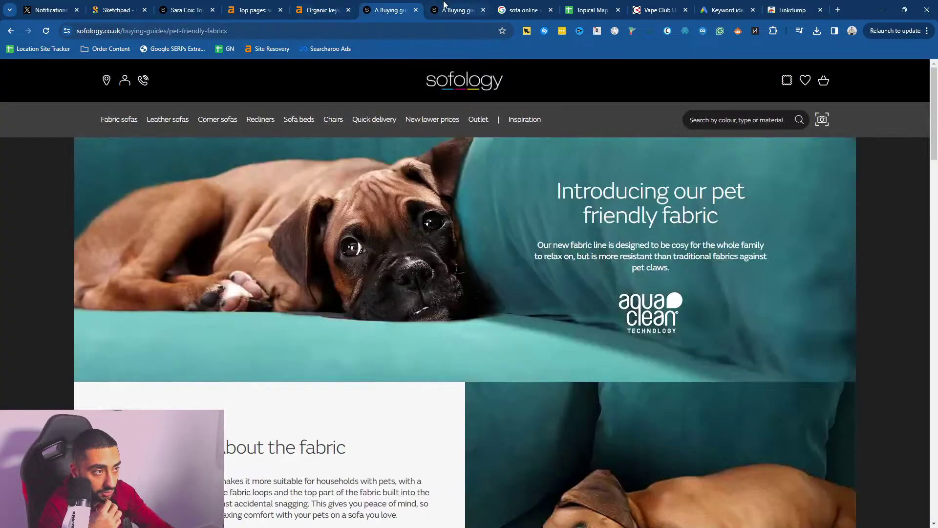
- Scan the guide opened from Google, open its Tallulah range page and return to the guide
scroll(247, 310, down, 15)
scroll(269, 307, down, 10)
scroll(245, 357, up, 14)
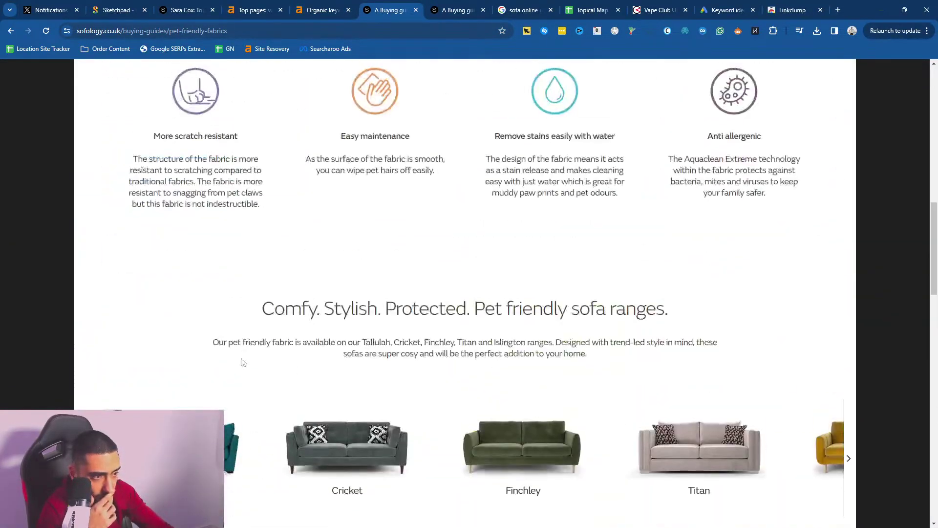
scroll(244, 357, down, 5)
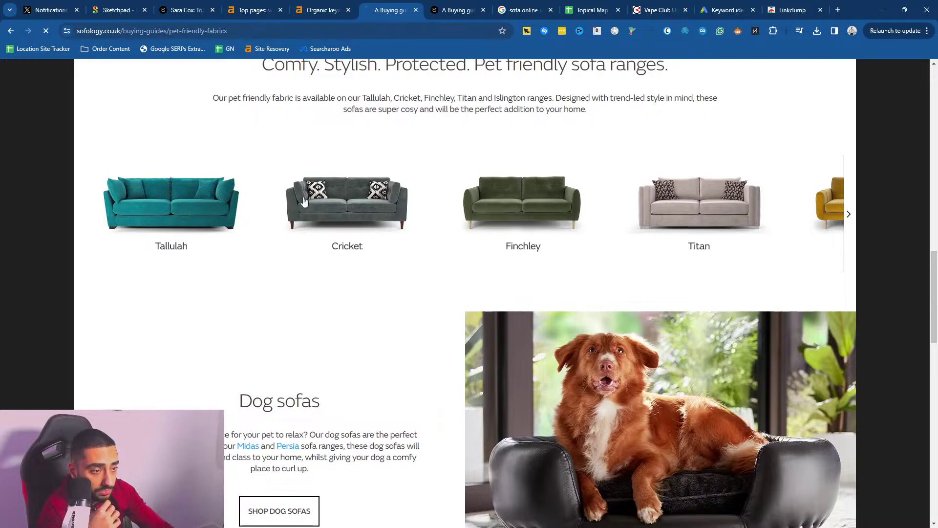
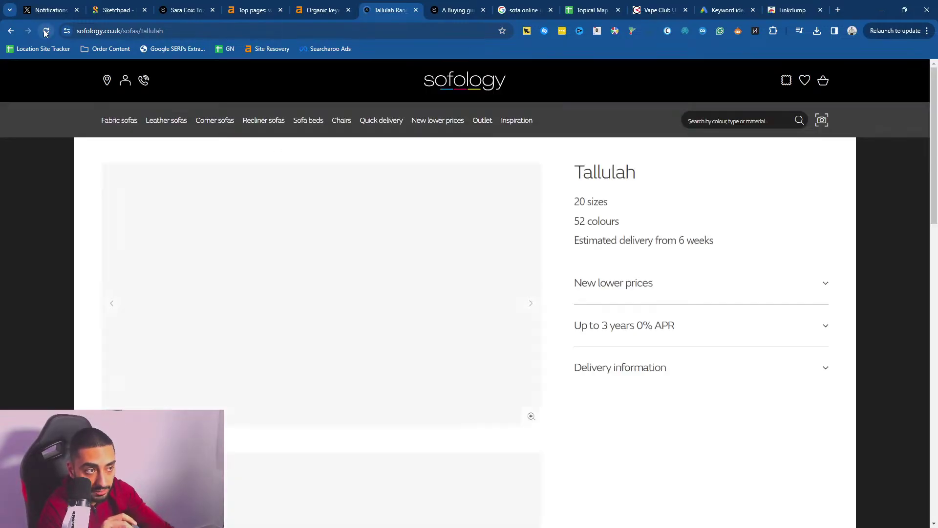
click(11, 31)
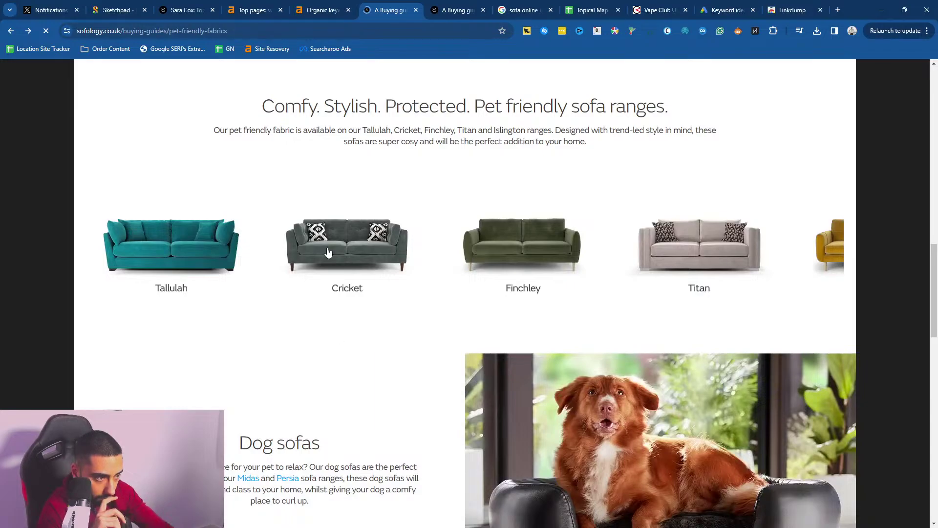
- Open the Cricket range from the guide, look over its fabric colour options and return to the guide
click(328, 252)
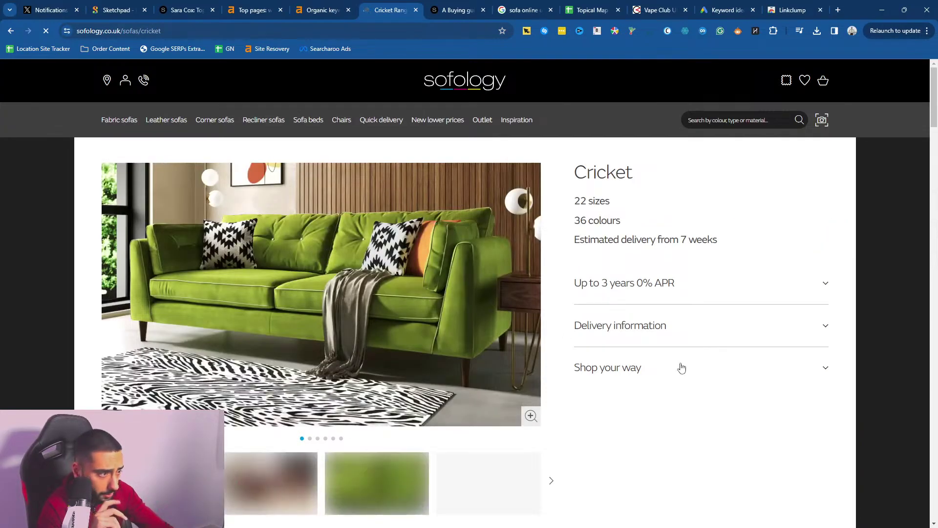
scroll(448, 323, down, 7)
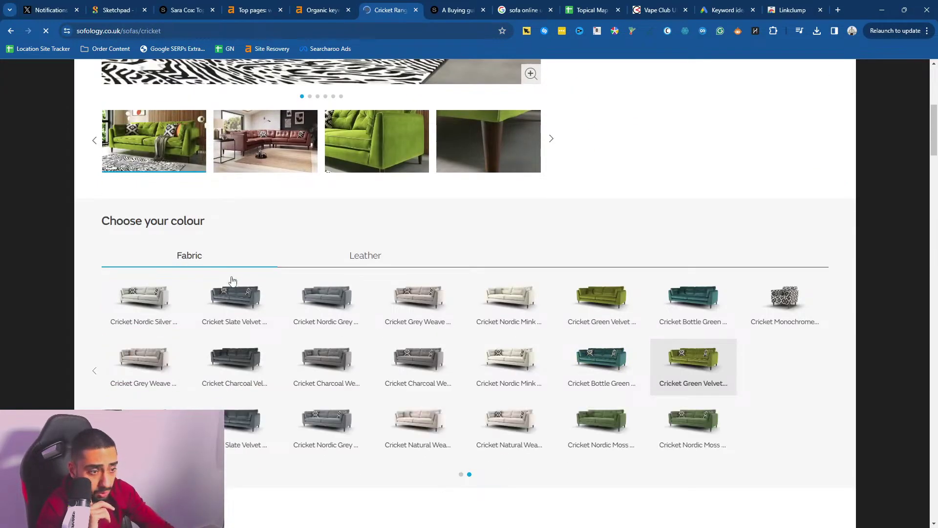
scroll(163, 285, up, 7)
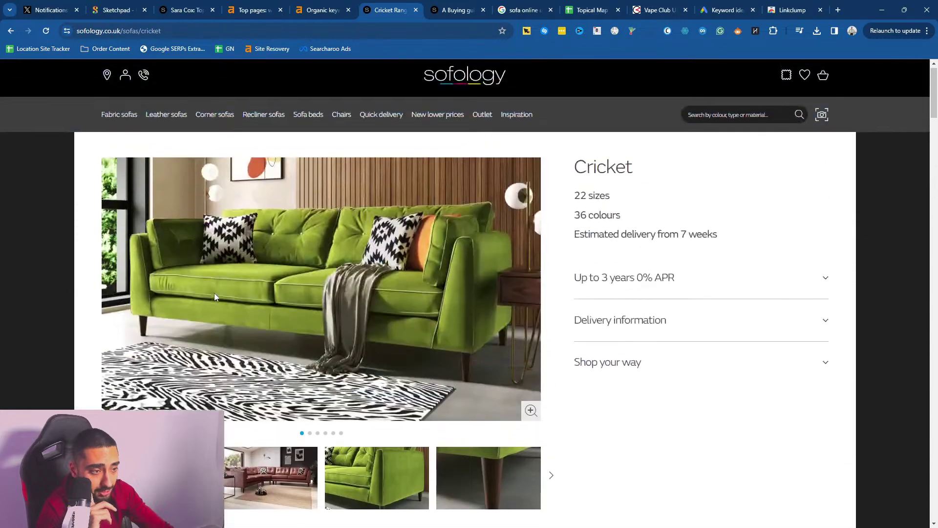
click(10, 31)
- Examine the guide's layout, browsing the pet friendly sofa ranges carousel and the fabric benefits section
scroll(305, 274, up, 15)
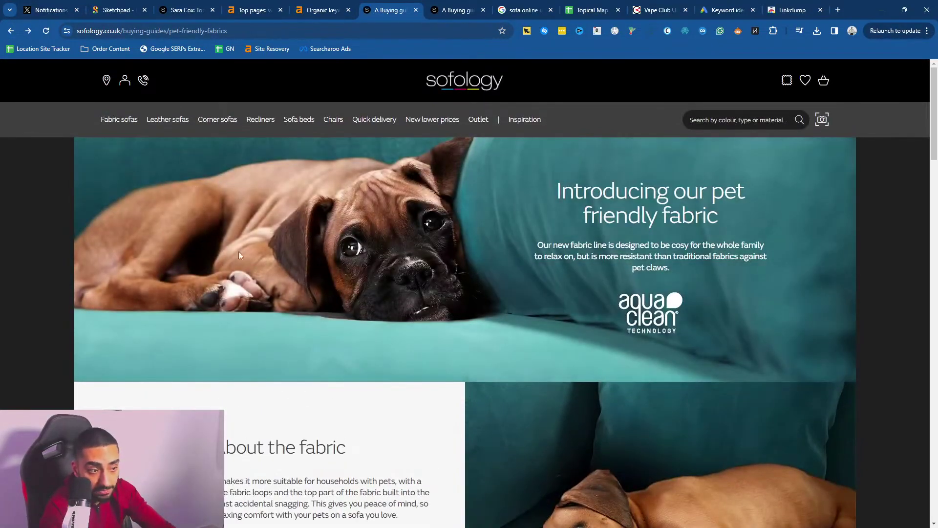
scroll(229, 243, down, 12)
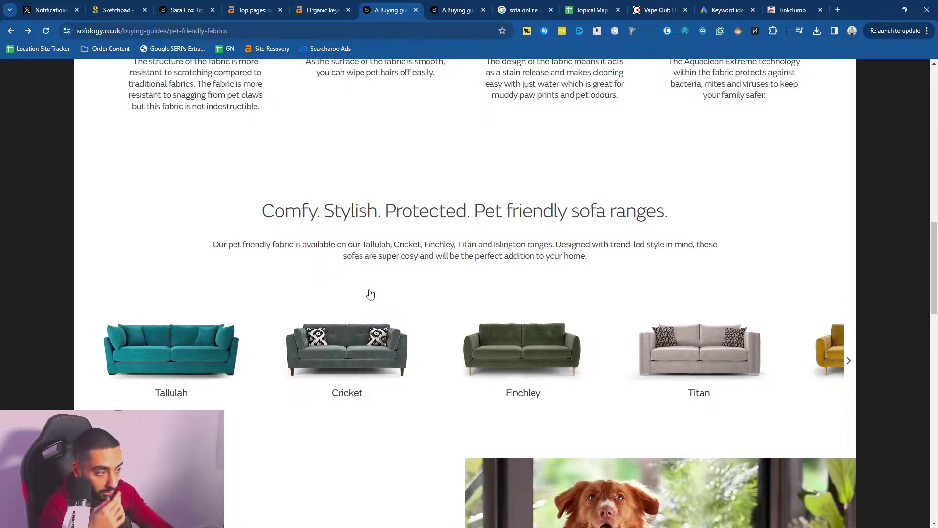
scroll(371, 293, down, 3)
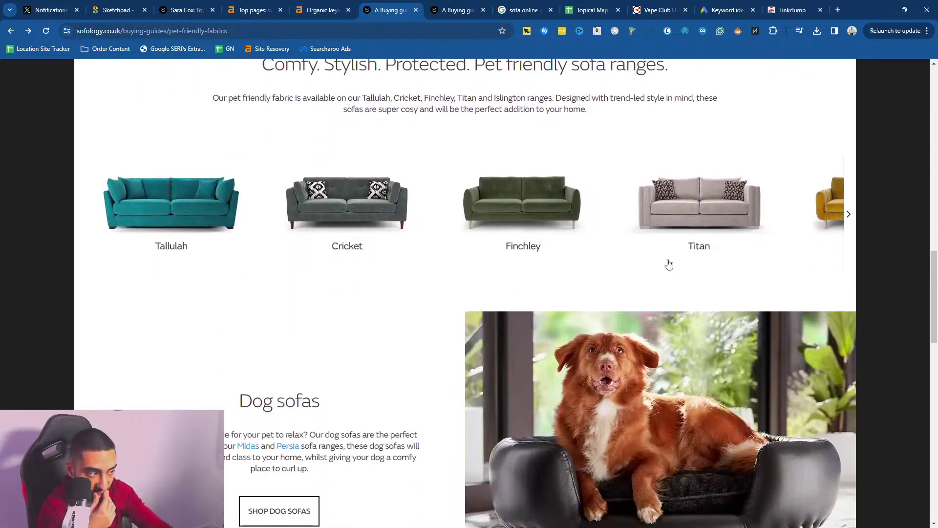
click(849, 214)
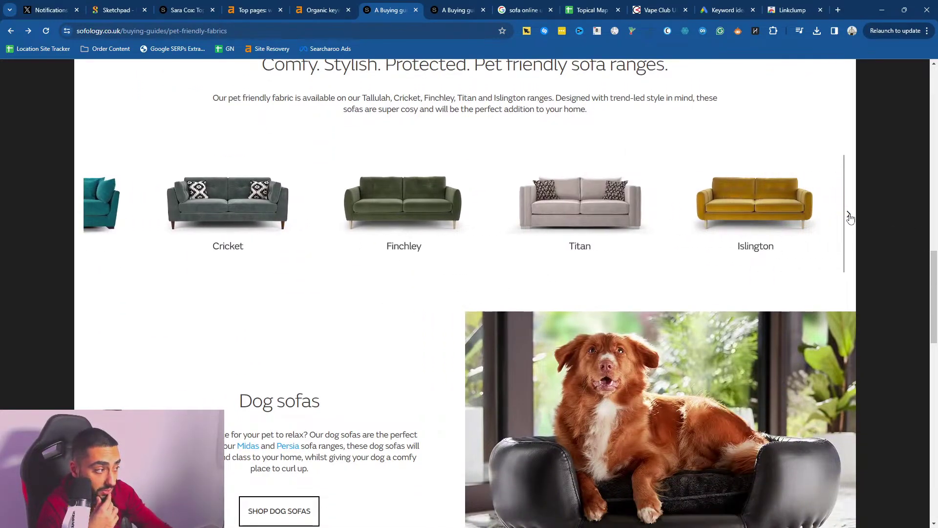
click(78, 217)
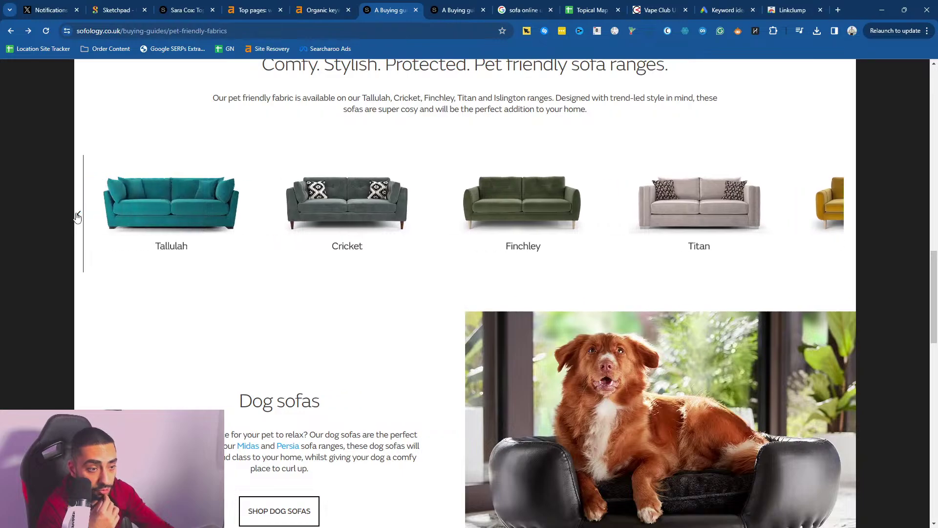
scroll(412, 330, up, 8)
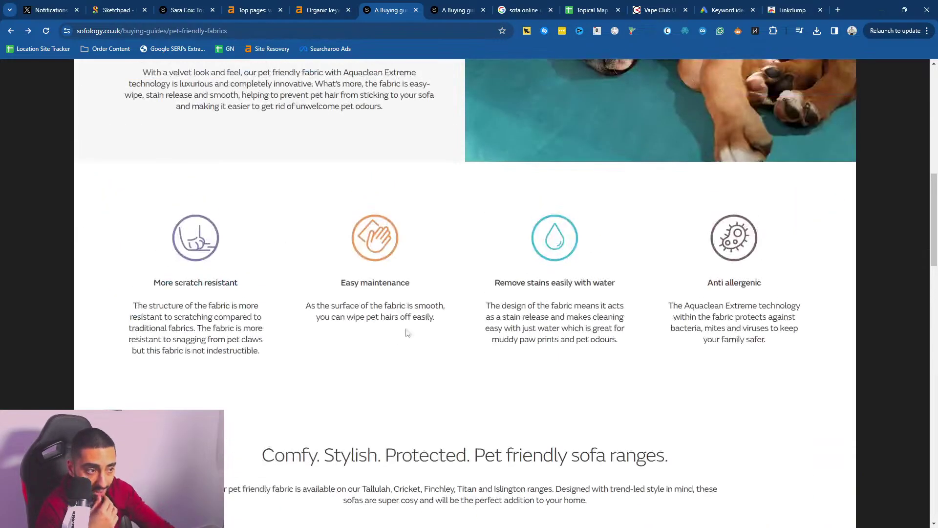
scroll(314, 287, up, 10)
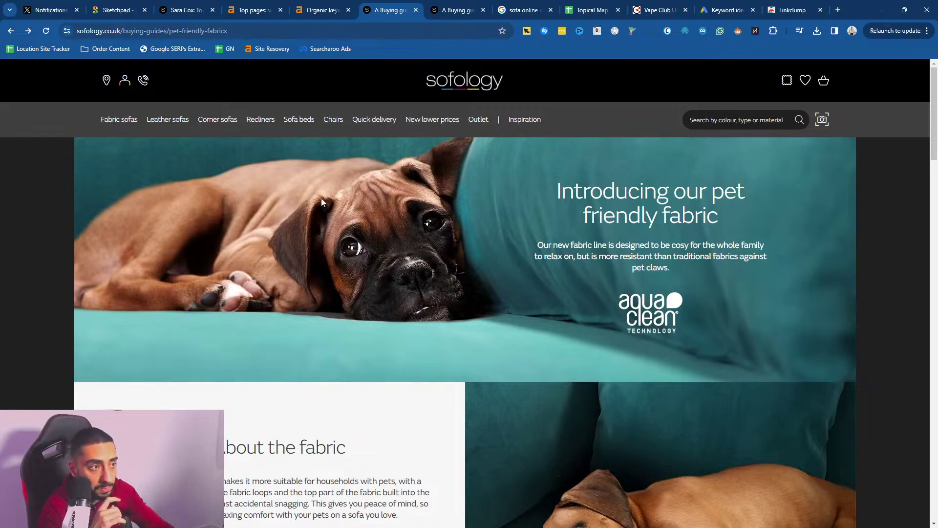
- Scan the guide's section about the fabric and close the unneeded Sofology page beside the Ahrefs top pages report
scroll(317, 208, down, 7)
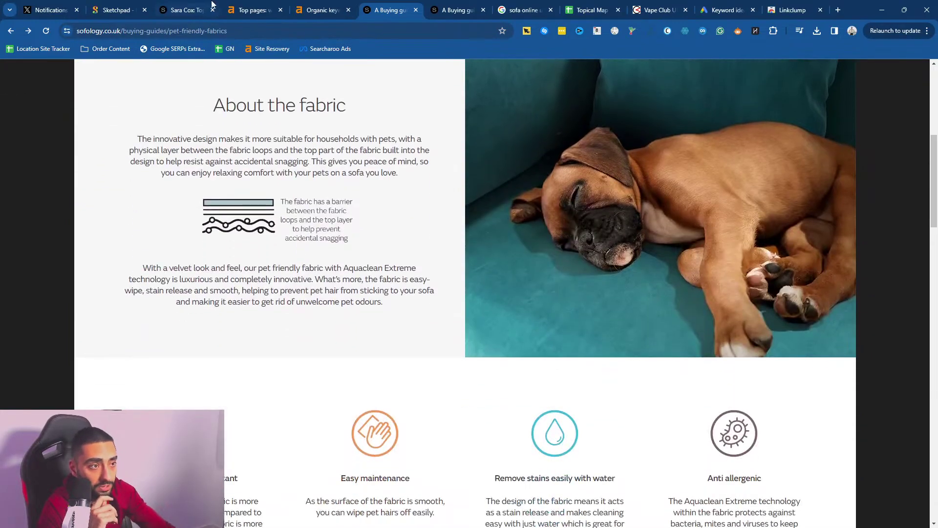
click(188, 5)
click(212, 9)
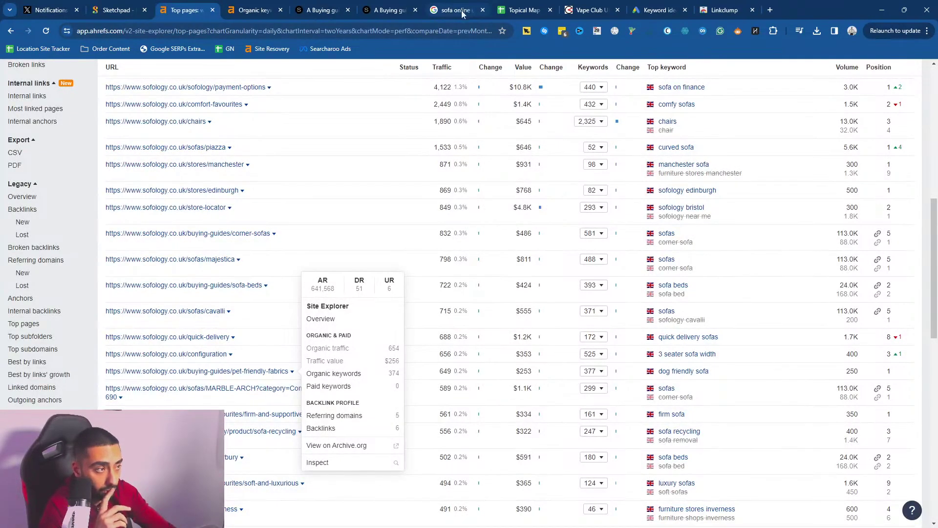
- Switch to Vape Club, scan the homepage's e-liquid flavour categories and open the full flavours list from Berry Fruits
drag(589, 9, 264, 9)
scroll(123, 269, down, 20)
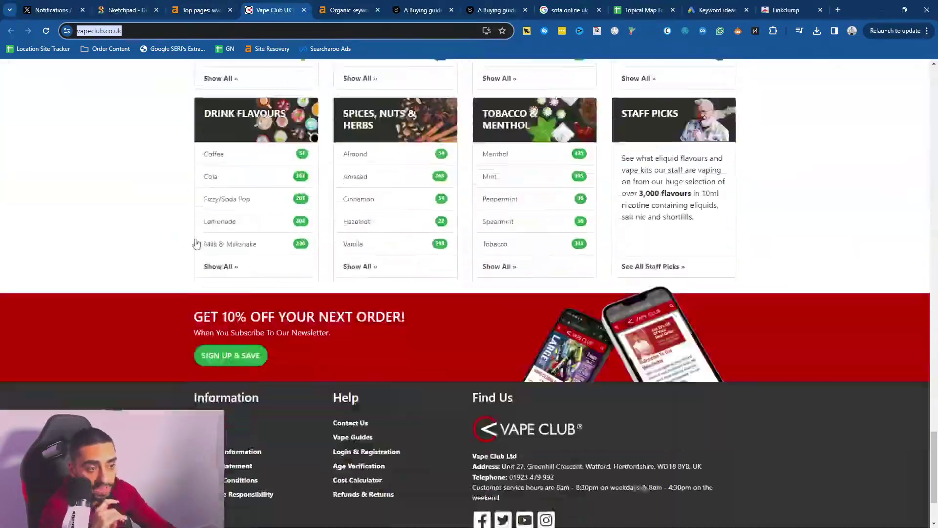
scroll(203, 237, down, 1)
scroll(209, 232, up, 6)
click(145, 291)
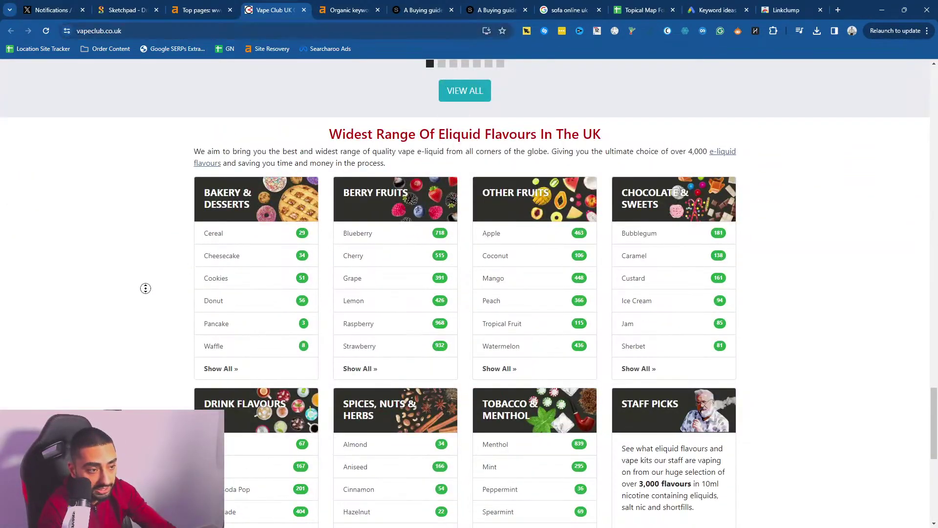
scroll(145, 292, up, 4)
scroll(215, 292, down, 2)
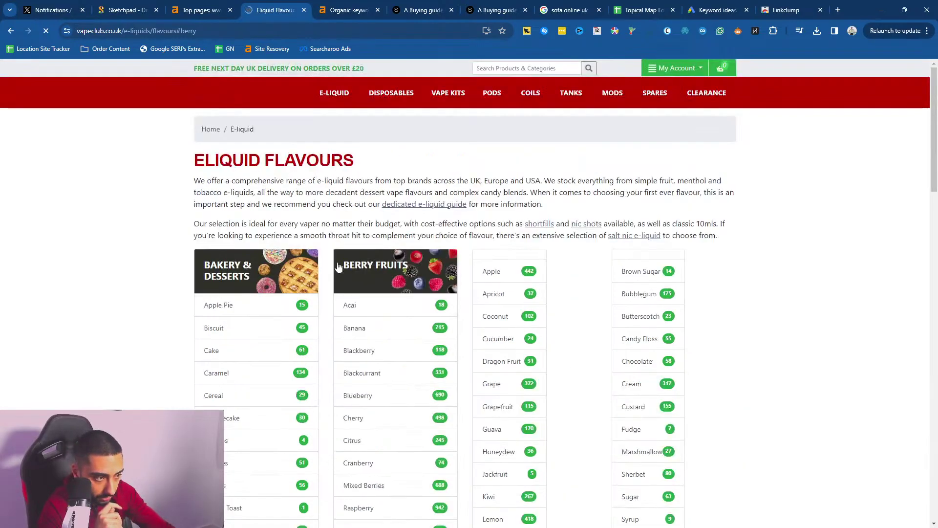
- Search the flavours page for "straw" and open the Strawberry e-liquid collection
scroll(196, 278, down, 2)
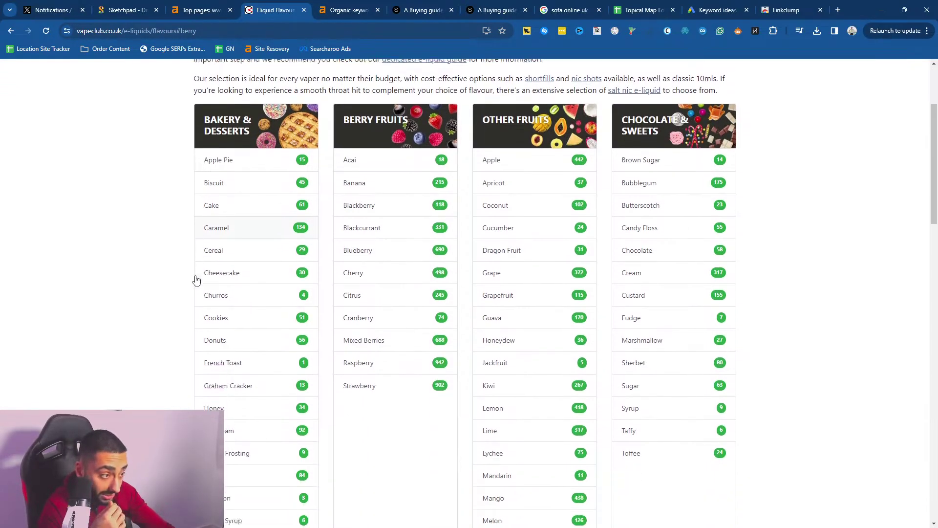
scroll(196, 280, down, 1)
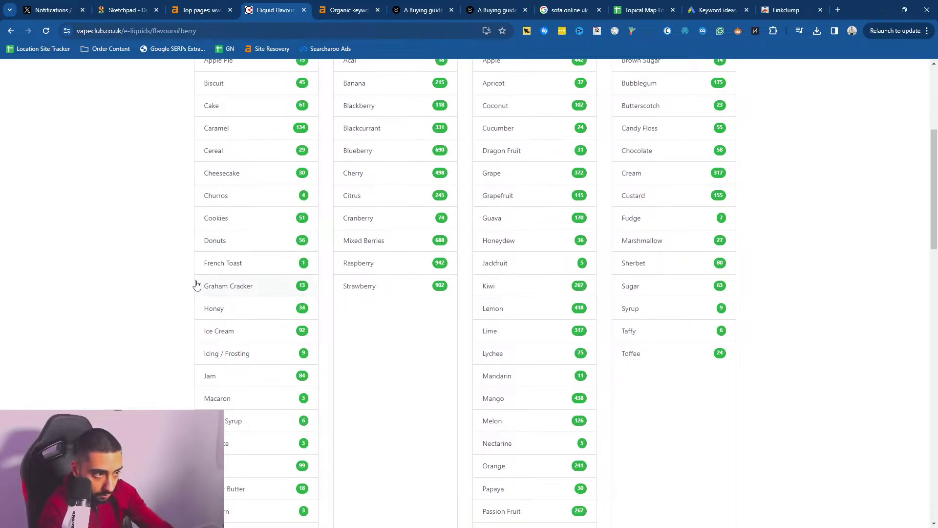
key(ctrl+f)
text(straw)
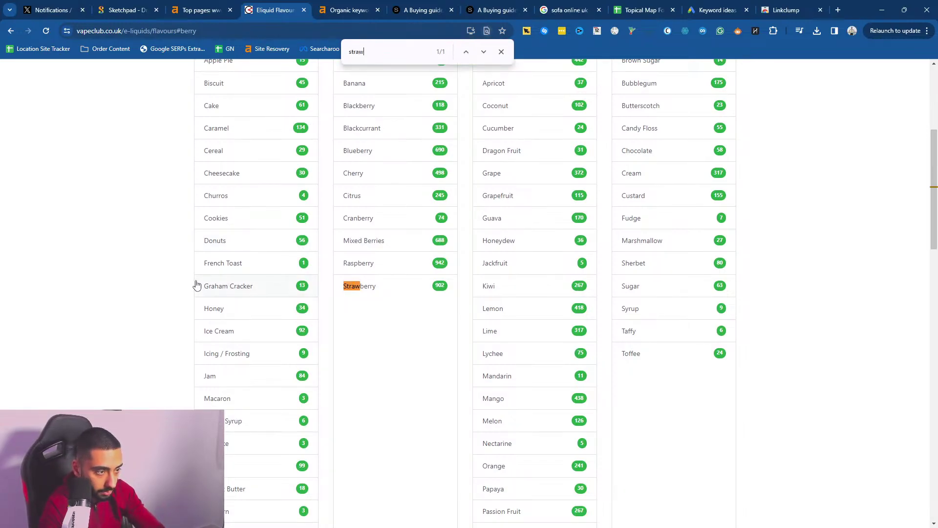
click(381, 291)
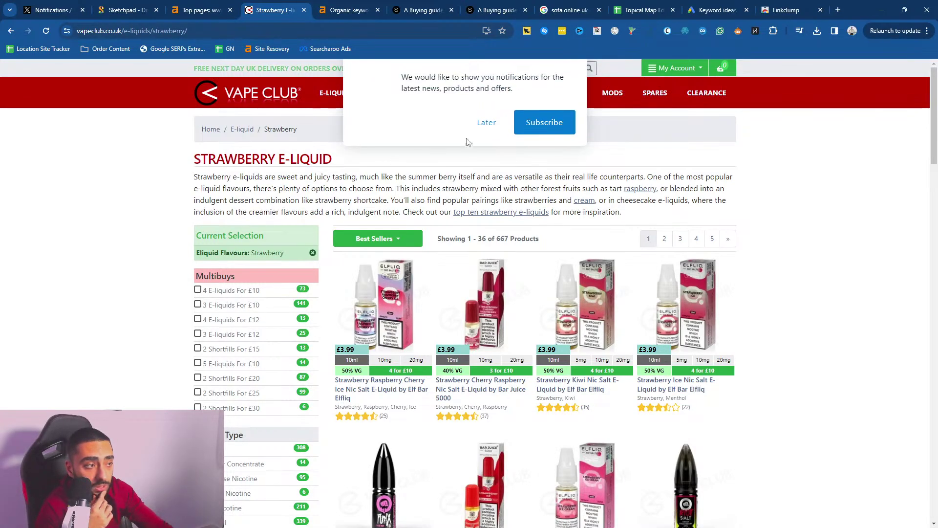
- Dismiss the notification request and look over the Strawberry e-liquid collection's products and filters
click(484, 122)
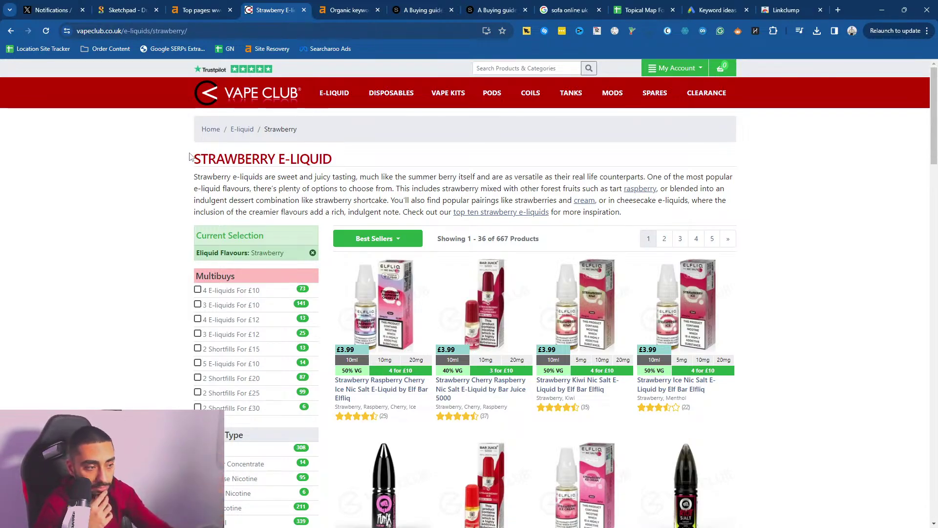
scroll(122, 194, down, 9)
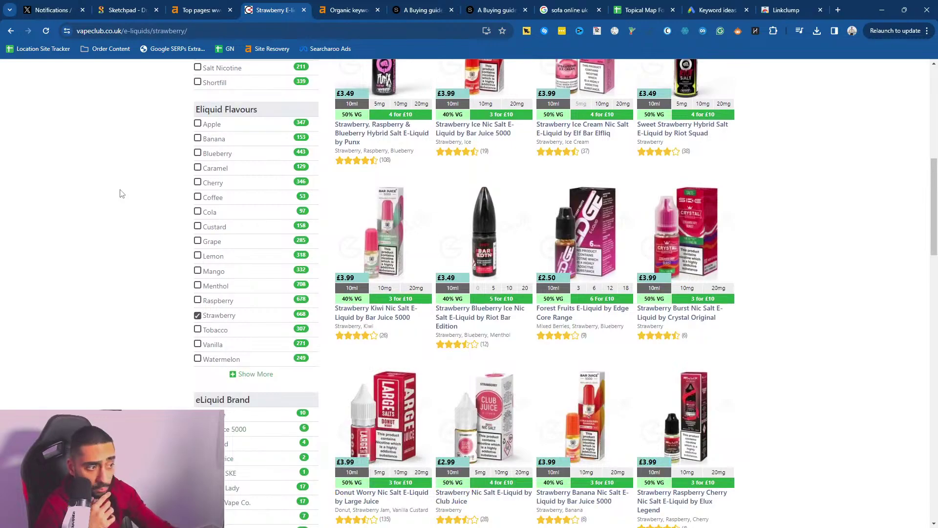
scroll(117, 191, up, 9)
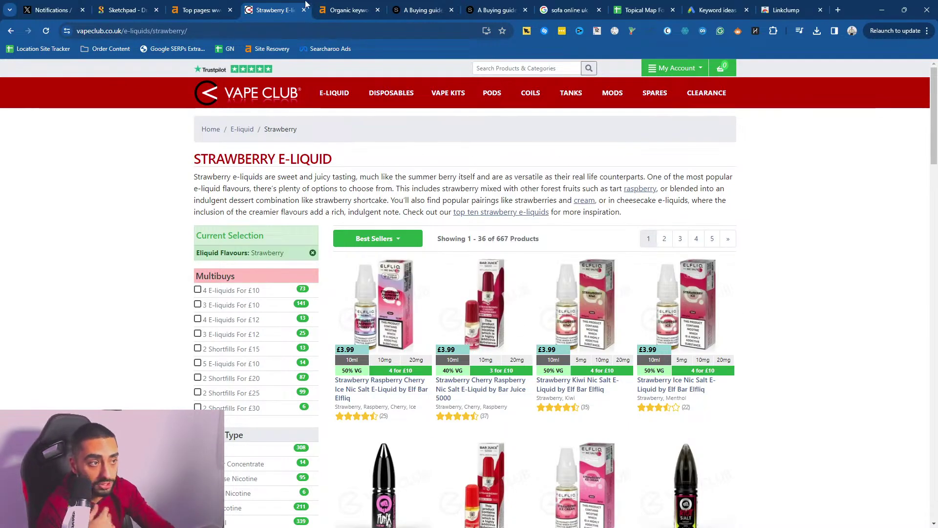
- Switch to the topical map spreadsheet and enter "Best Pet Friendly Sofas" in cell B2 under Knowledge Hub
click(200, 10)
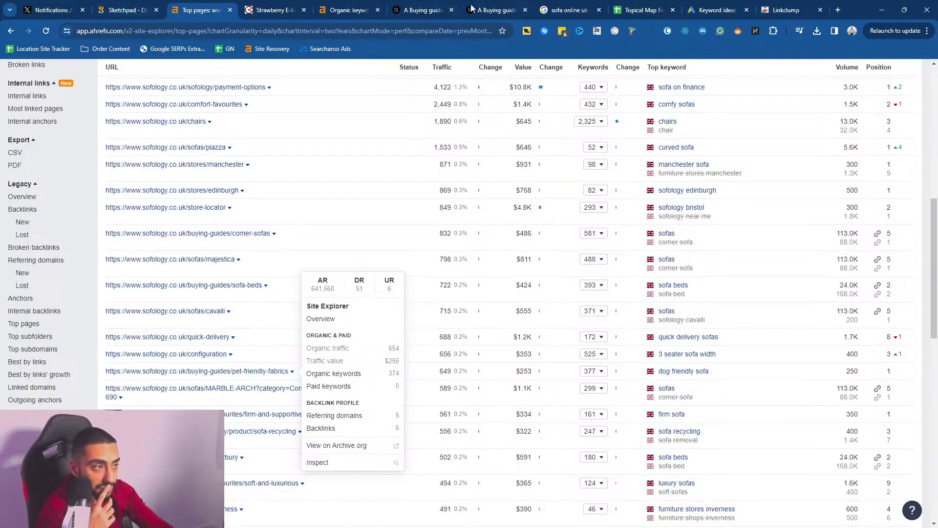
drag(640, 10, 274, 10)
click(157, 159)
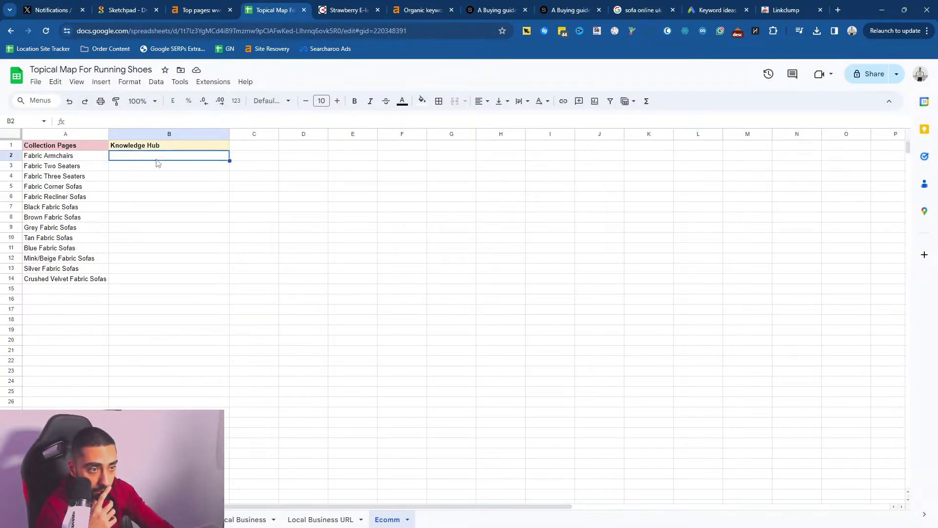
double_click(163, 155)
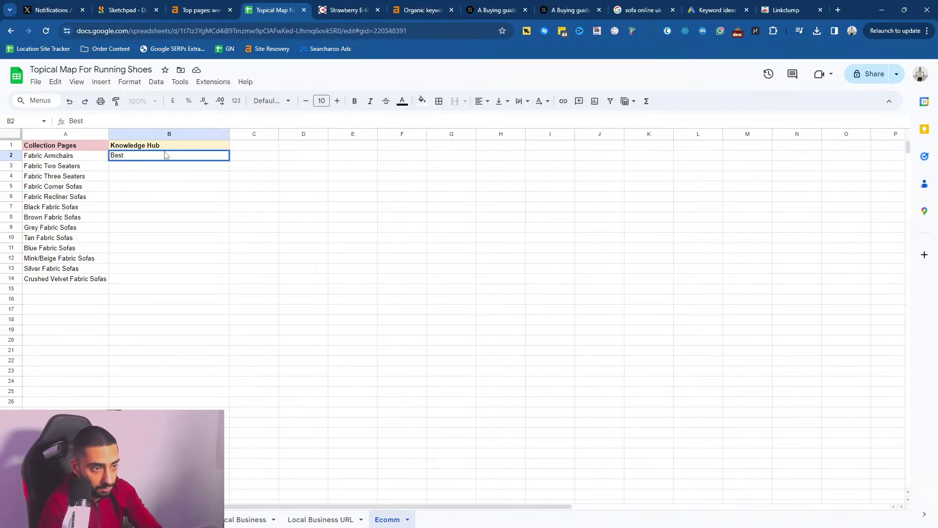
text(Best Pet R)
key(BackSpace)
text(Frt)
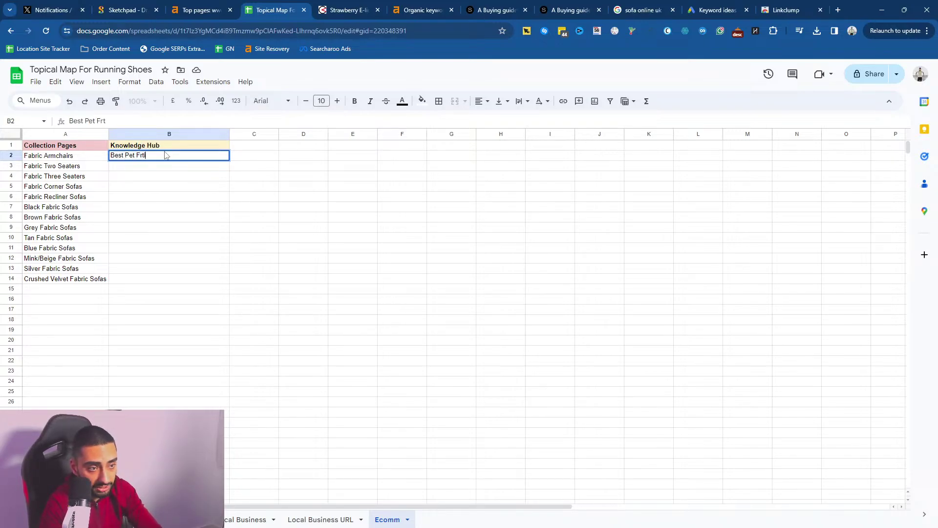
key(BackSpace)
text(iendly Sofas)
key(Return)
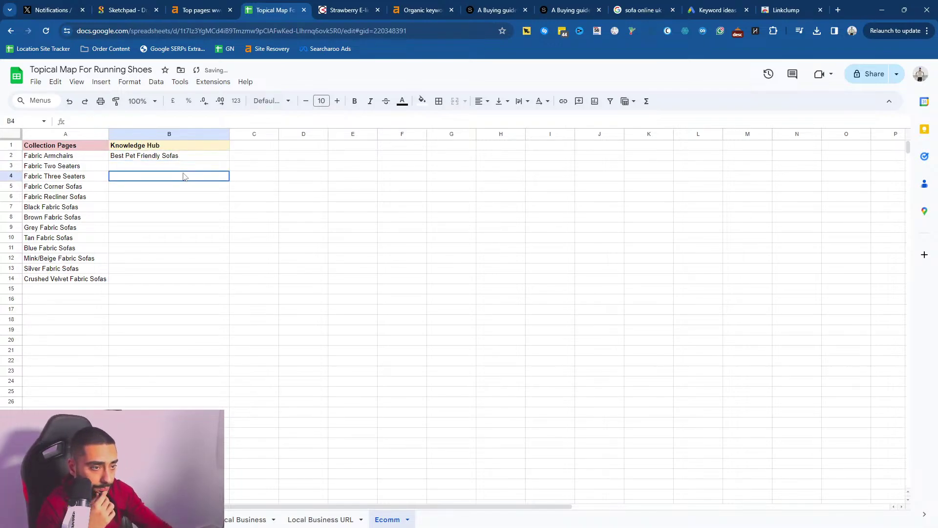
- Add "Best Kid Friendly Sofas" in cell B3 as the second Knowledge Hub topic
text(Be)
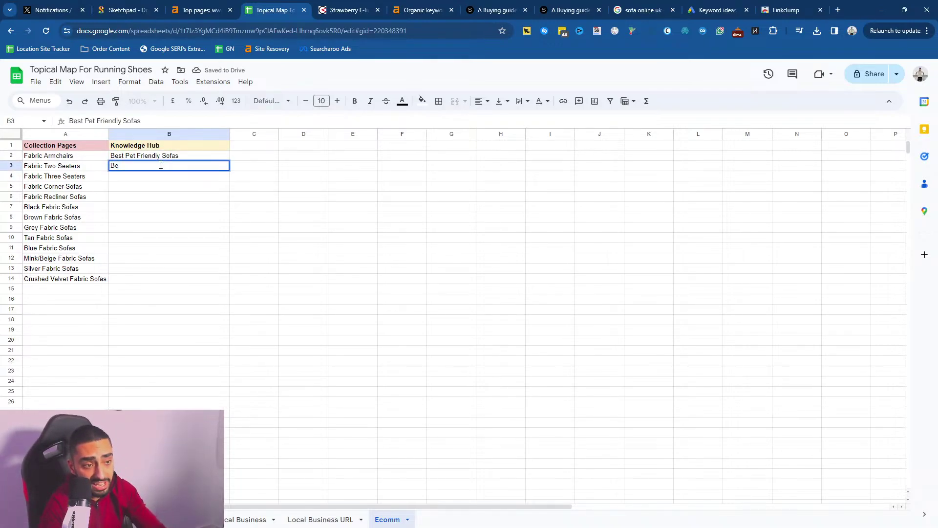
text(st Kid f)
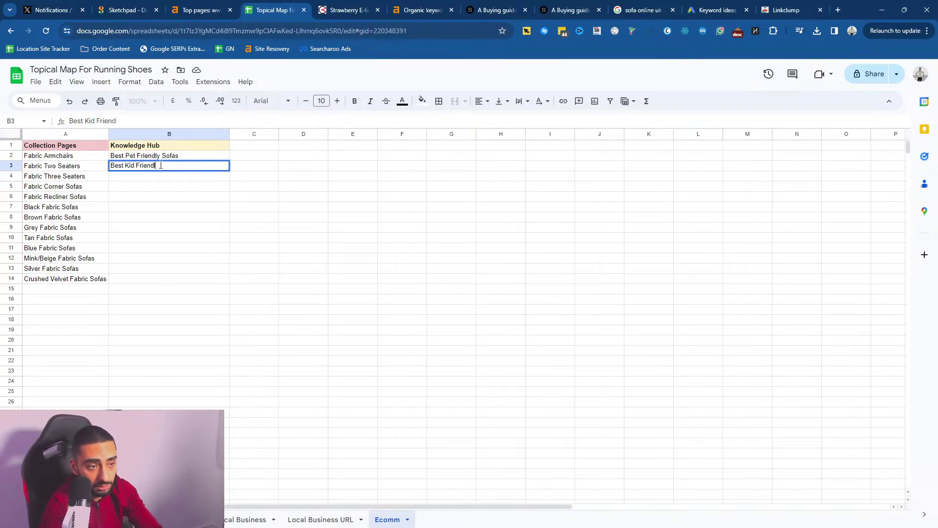
text(riendly Sofas)
key(Return)
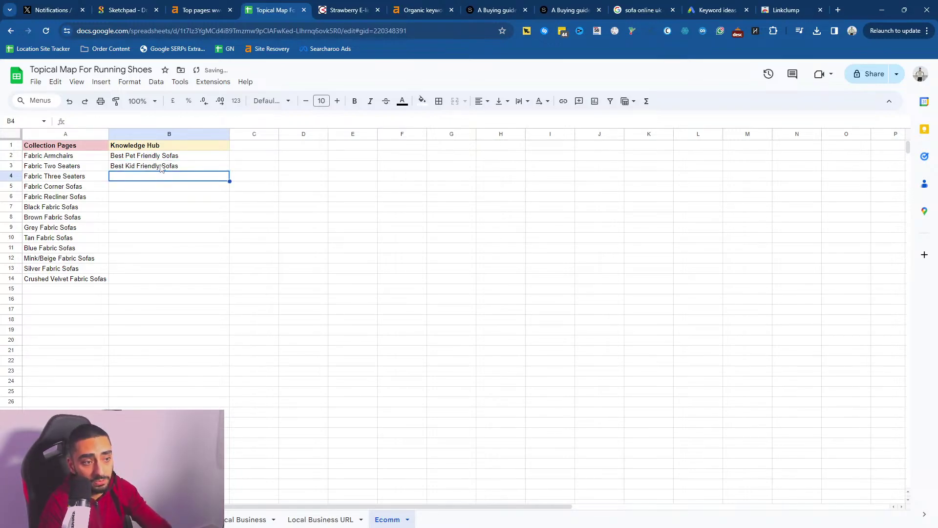
- Review the two Knowledge Hub topics against the list of fabric sofa collection pages
drag(167, 157, 171, 170)
click(171, 187)
click(170, 165)
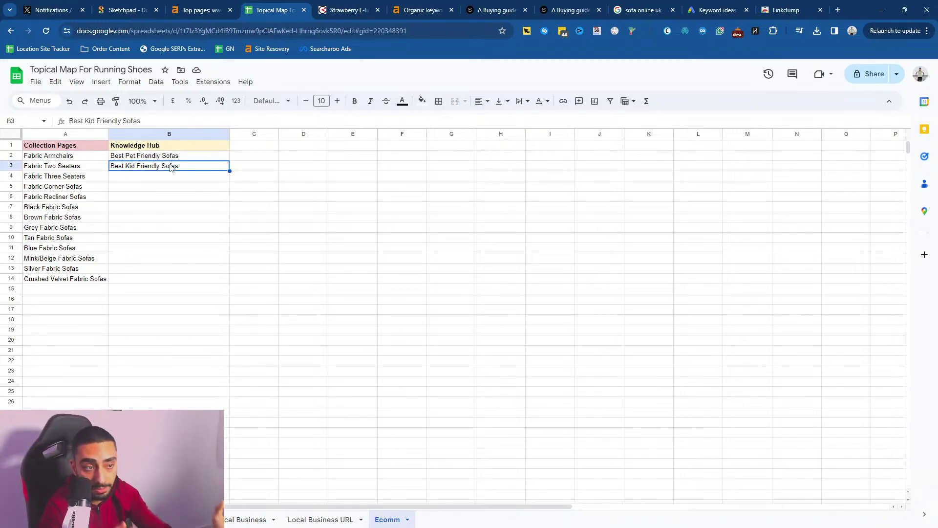
click(180, 177)
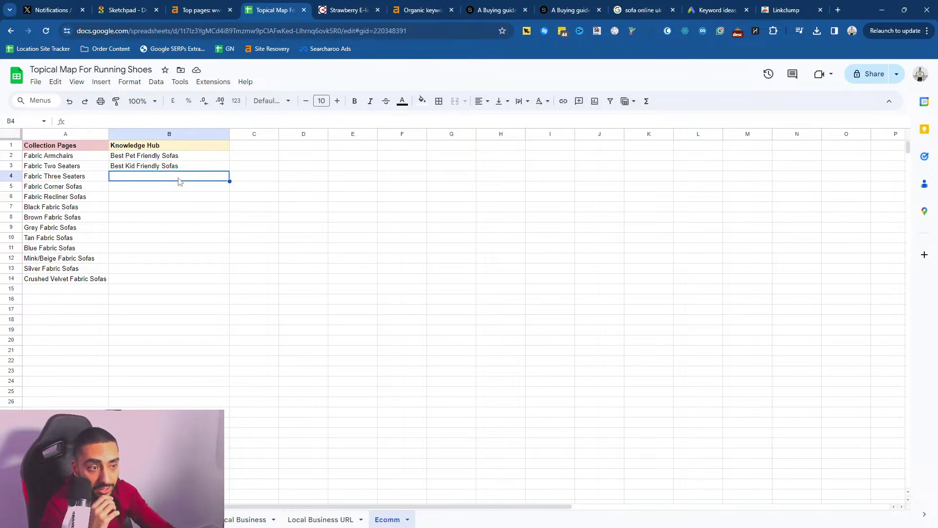
click(176, 168)
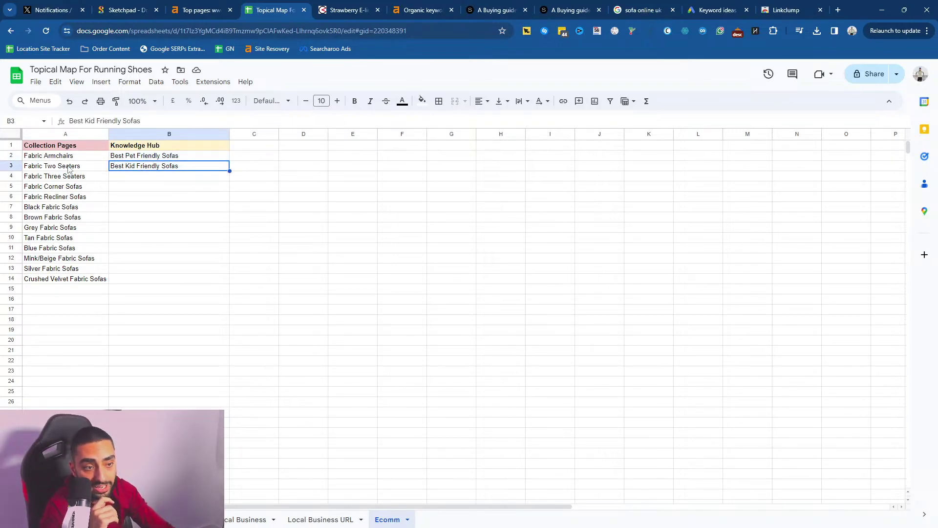
drag(69, 168, 64, 259)
click(167, 169)
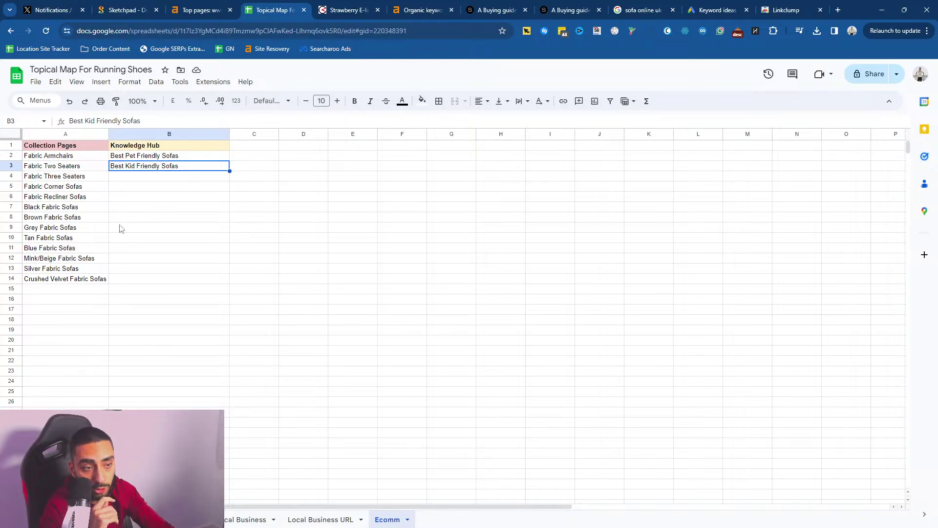
drag(274, 9, 201, 10)
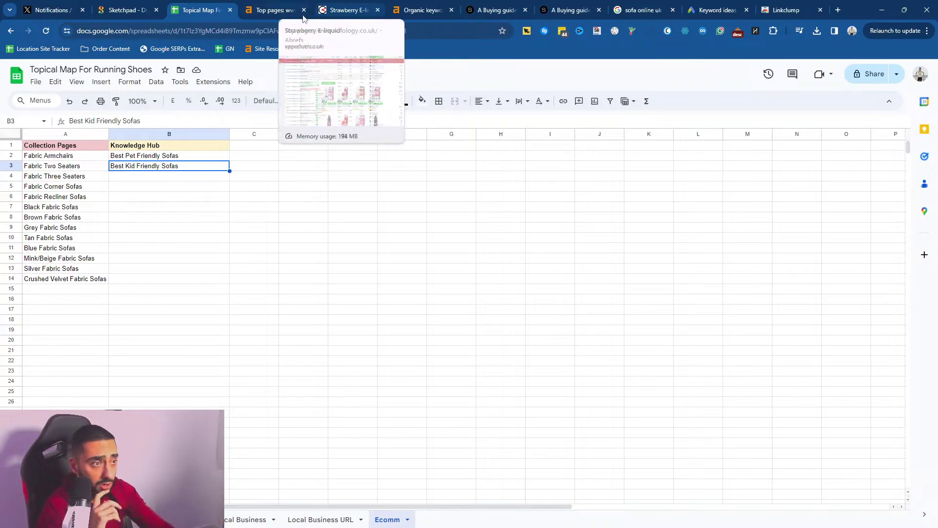
click(159, 182)
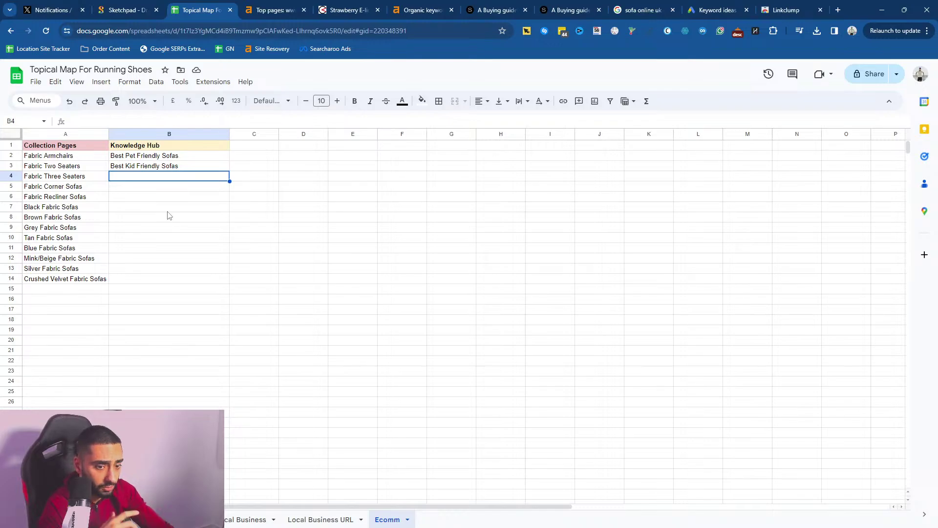
drag(63, 166, 63, 290)
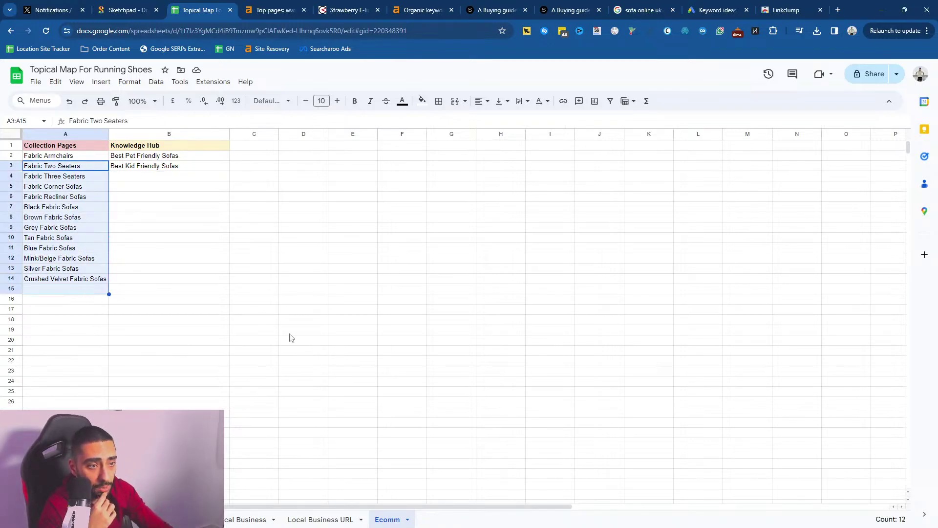
mouse_move(169, 156)
mouse_down()
mouse_move(174, 174)
mouse_move(166, 159)
mouse_move(171, 166)
mouse_up()
- Switch to Sofology's pet-friendly guide and shorten its URL to sofology.co.uk/buying-guides/ to load the main buying guides page
drag(498, 10, 275, 14)
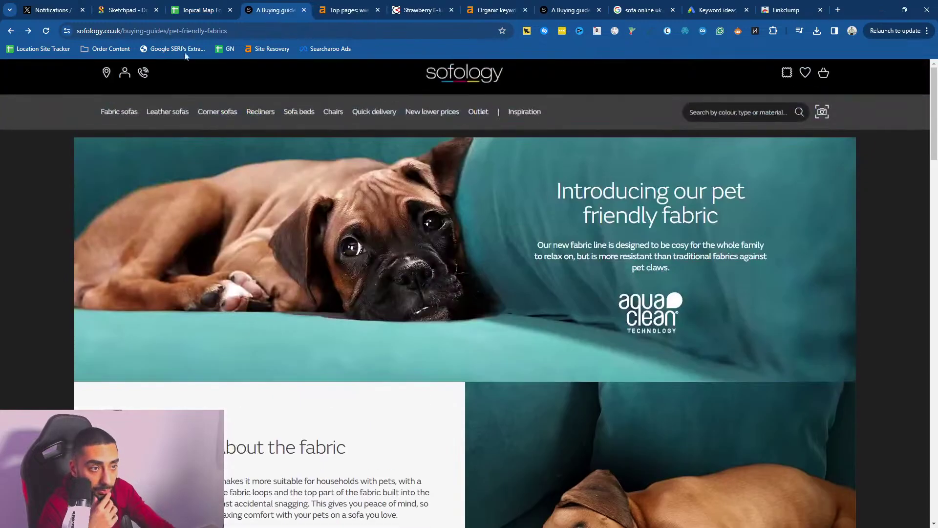
drag(170, 30, 272, 32)
key(BackSpace)
key(Return)
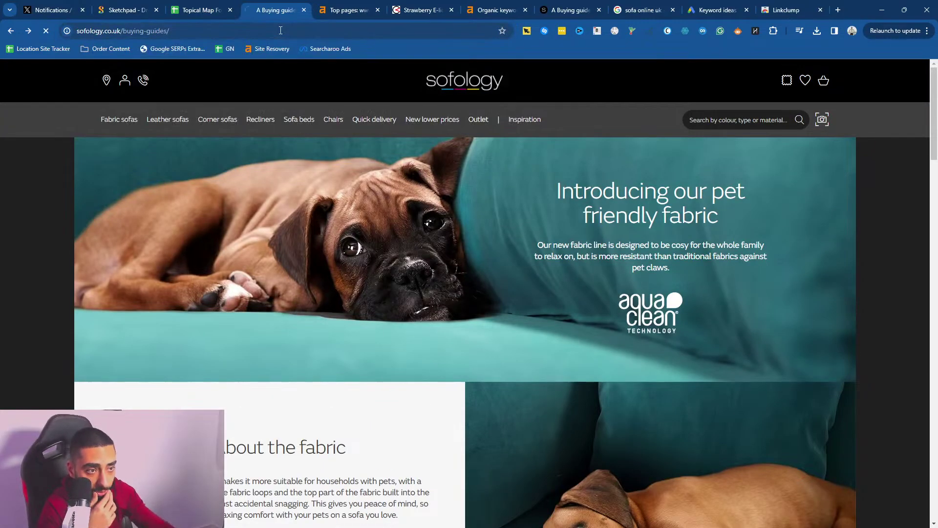
- Examine which sofa types and topics Sofology's buying guides page covers, from corner sofas down to the Sustainable Edit
scroll(88, 232, down, 10)
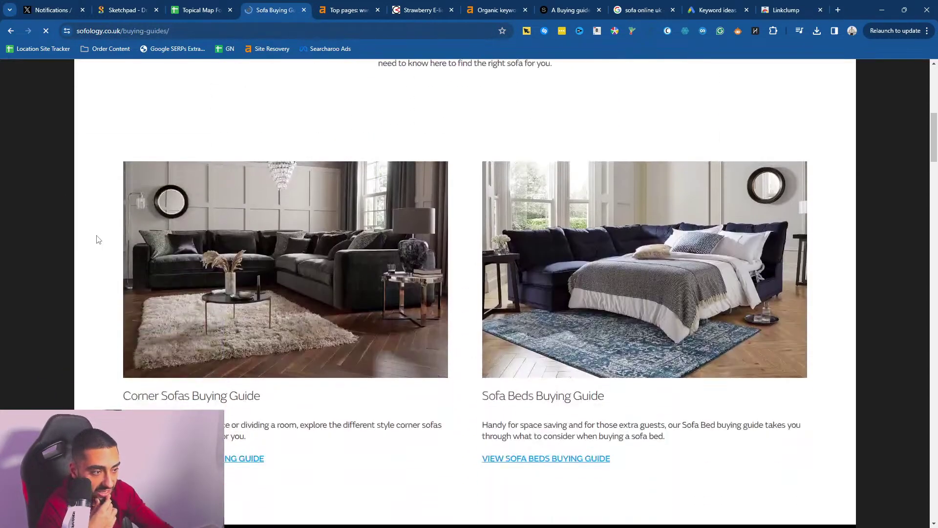
scroll(127, 246, down, 1)
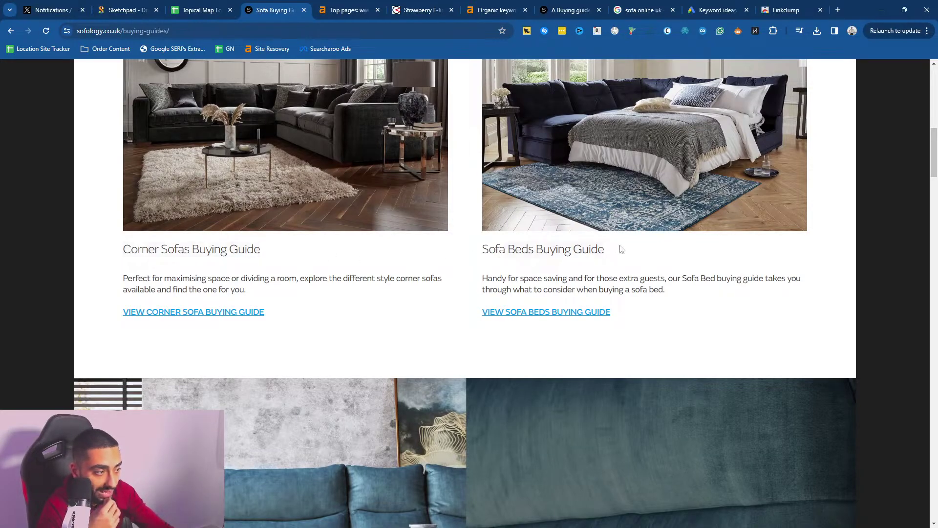
scroll(394, 320, down, 7)
scroll(396, 324, down, 8)
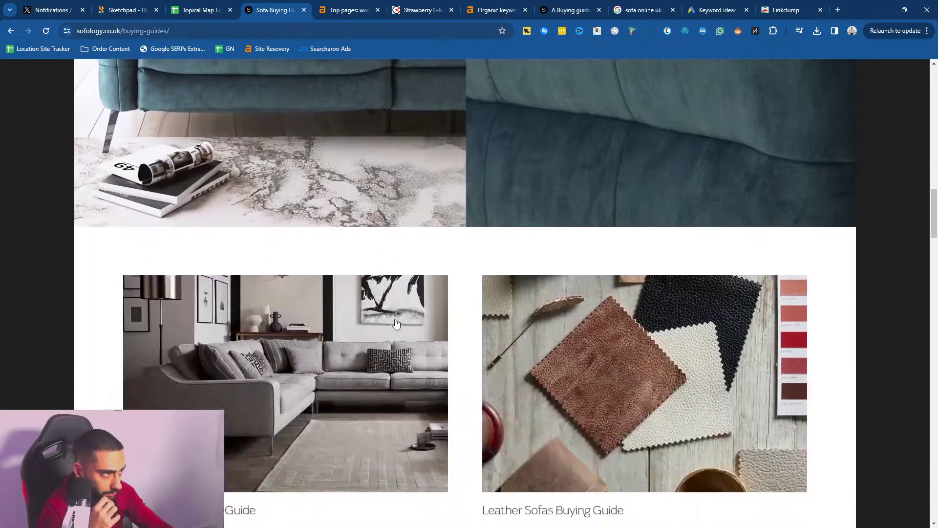
scroll(522, 272, down, 5)
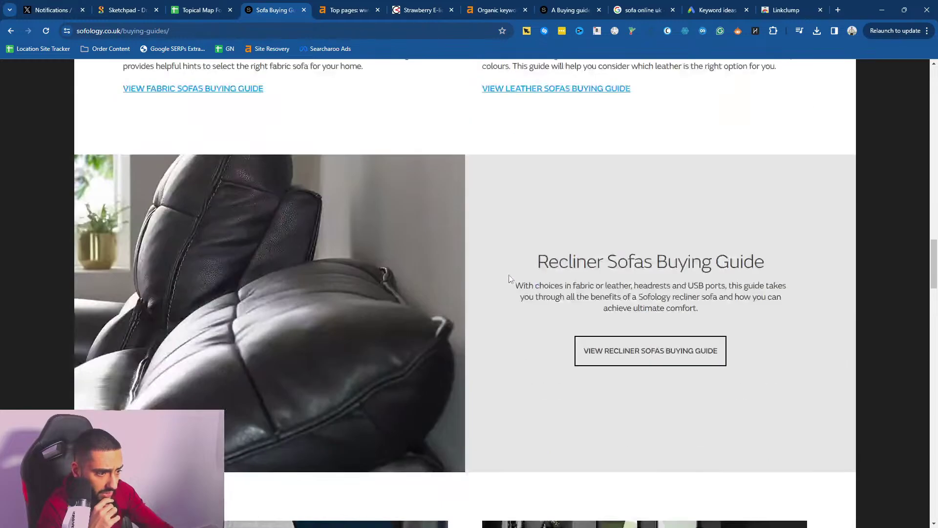
scroll(509, 279, down, 9)
scroll(455, 293, down, 2)
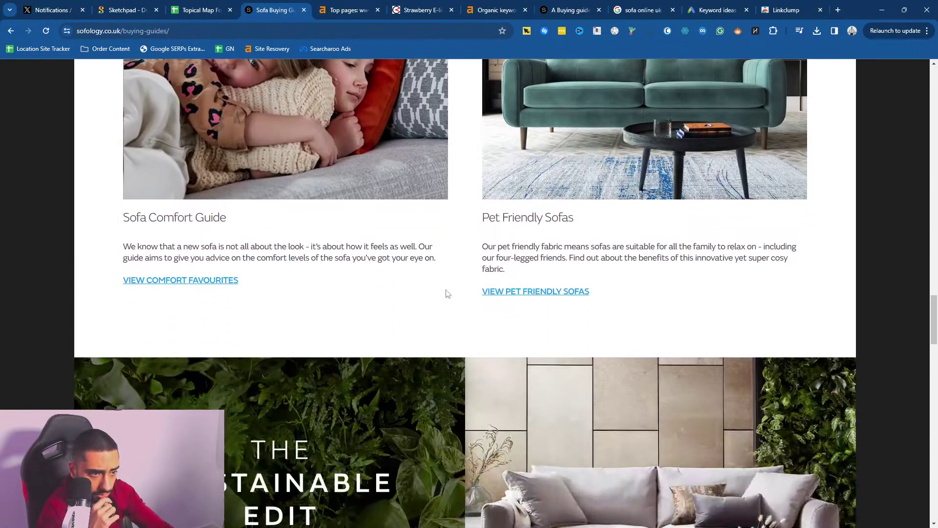
scroll(366, 243, down, 11)
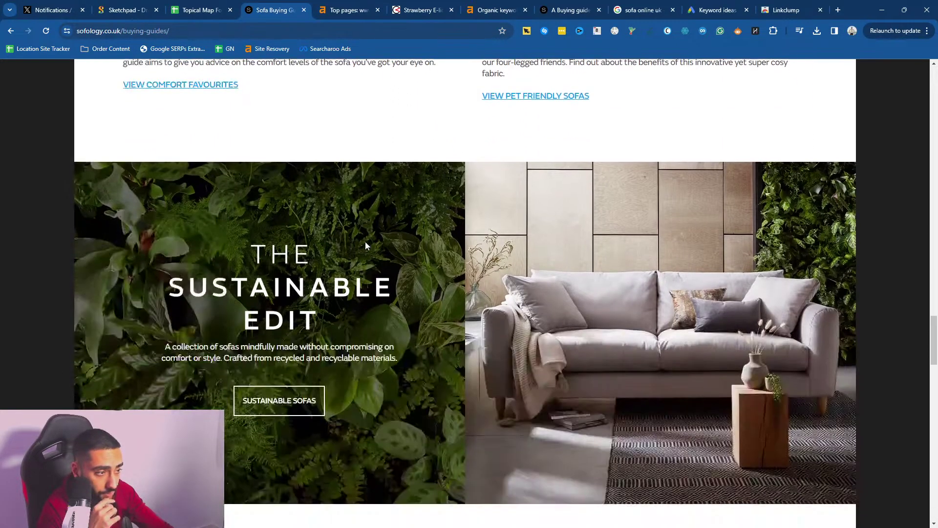
- Skim the rest of the buying guides page and change its URL path to /blog to load Sofology's blog
scroll(403, 290, down, 12)
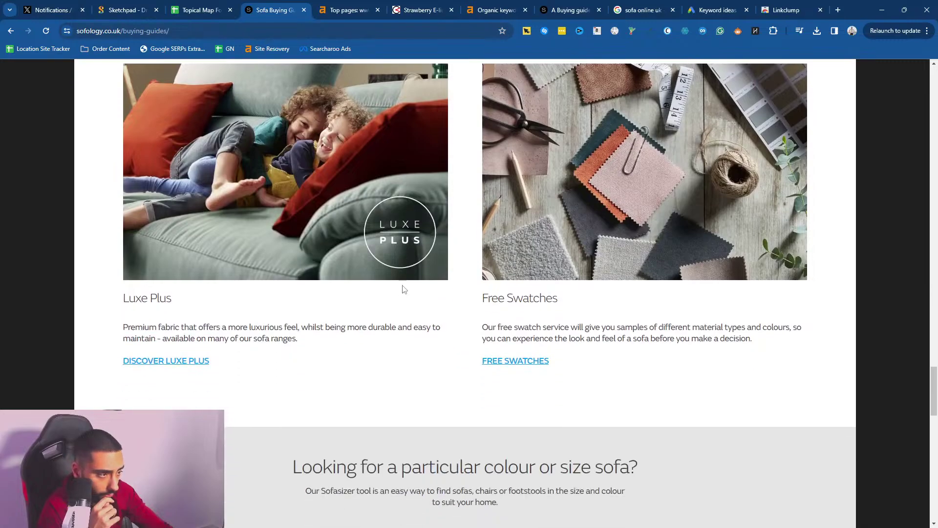
scroll(400, 293, down, 7)
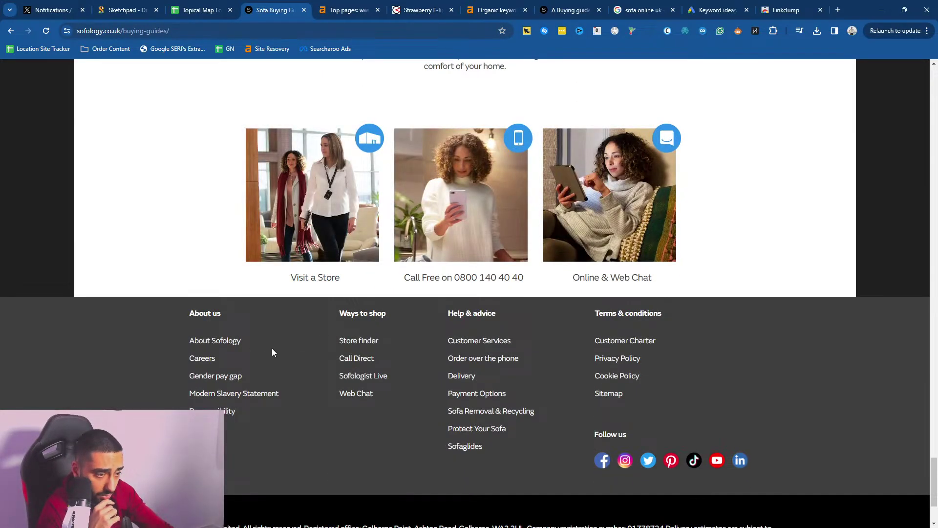
drag(169, 31, 213, 31)
key(BackSpace)
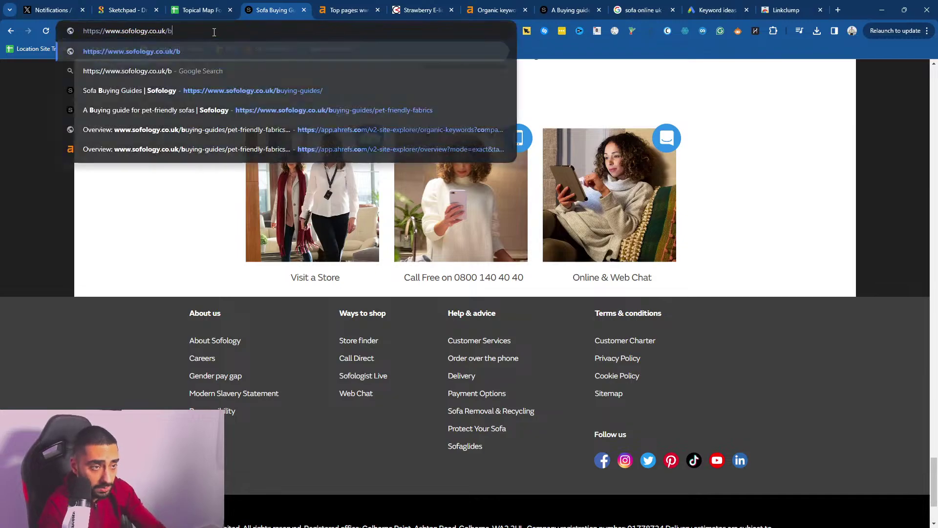
text(blog)
key(Return)
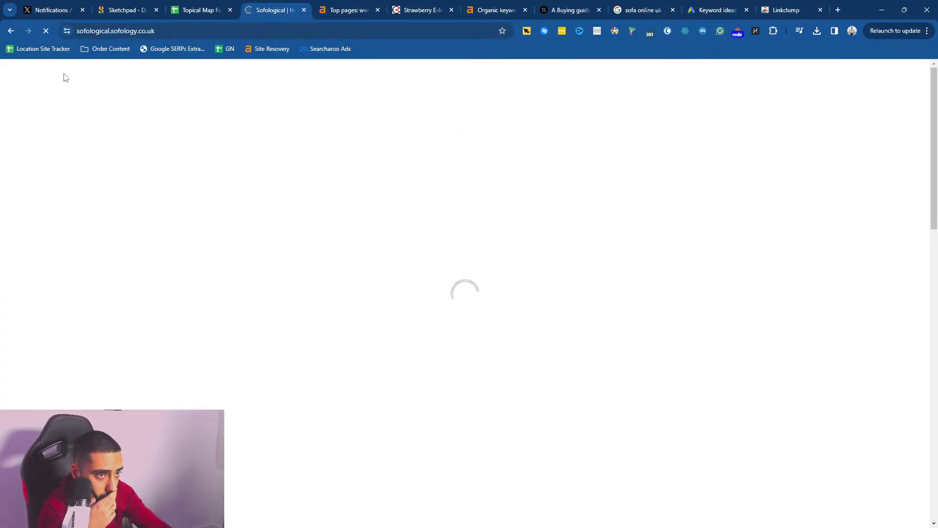
- Accept all cookies on the Sofological blog and examine which articles its home page features
scroll(183, 204, down, 5)
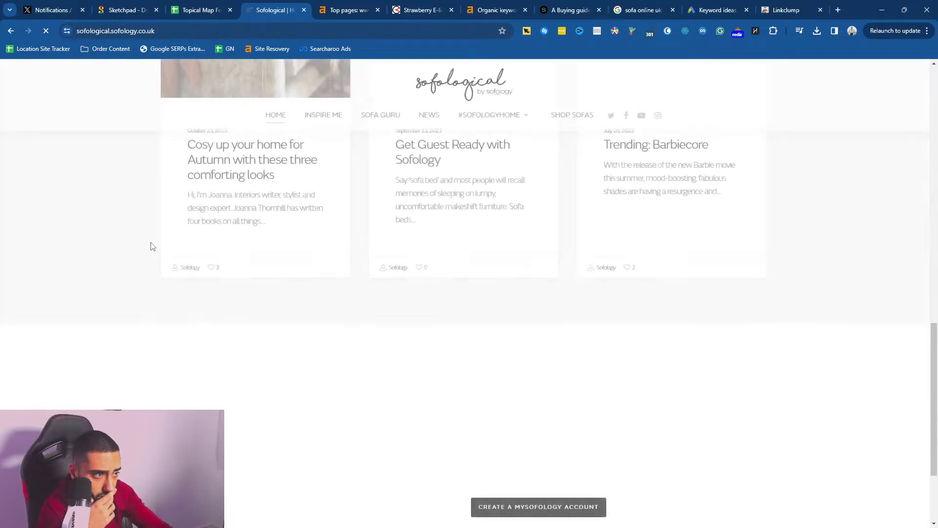
scroll(157, 243, up, 3)
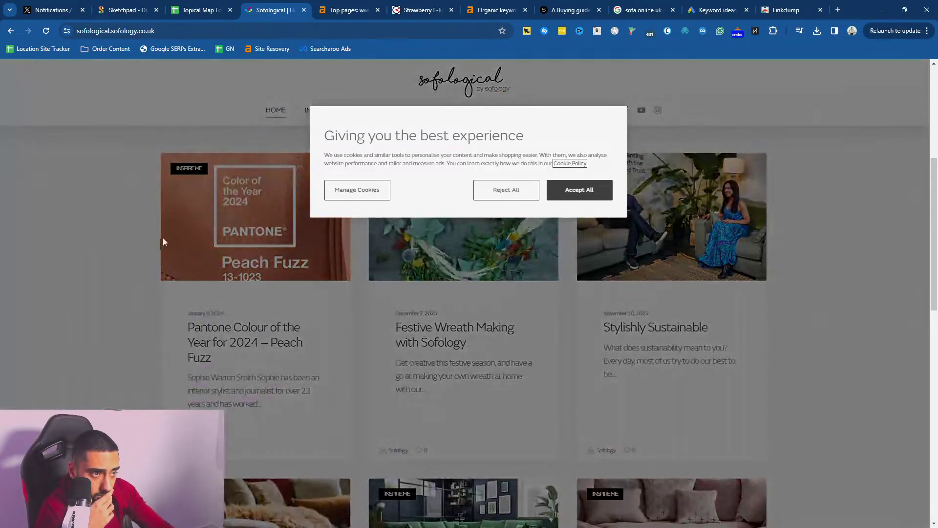
click(578, 190)
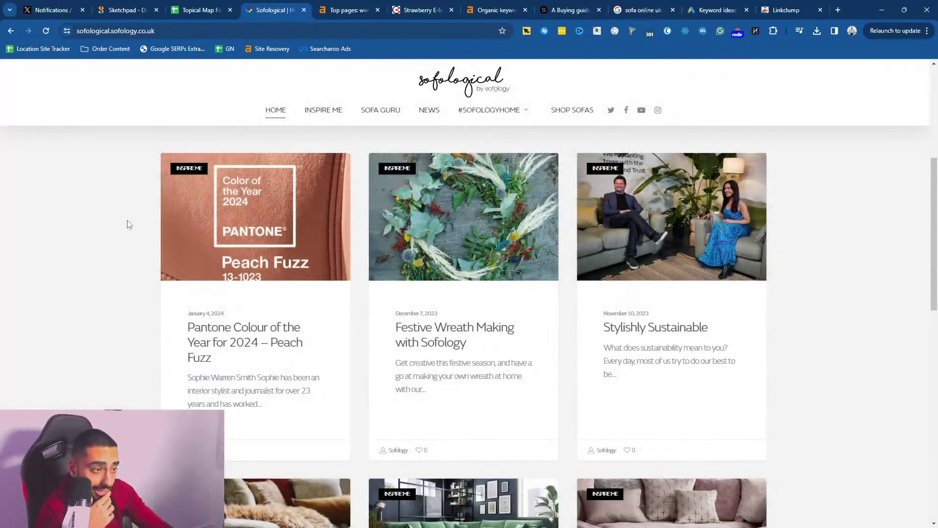
scroll(131, 225, down, 10)
scroll(130, 225, up, 16)
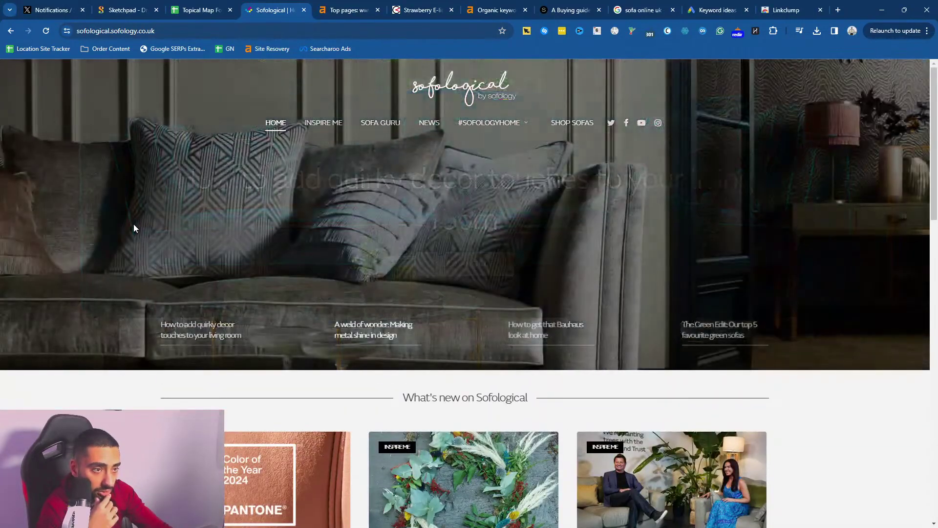
scroll(134, 225, down, 7)
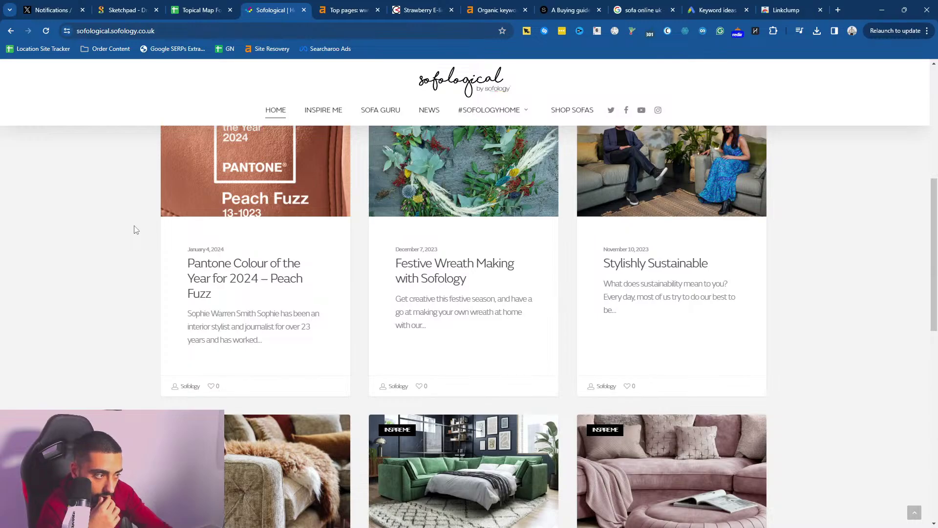
scroll(136, 229, down, 10)
scroll(135, 230, up, 5)
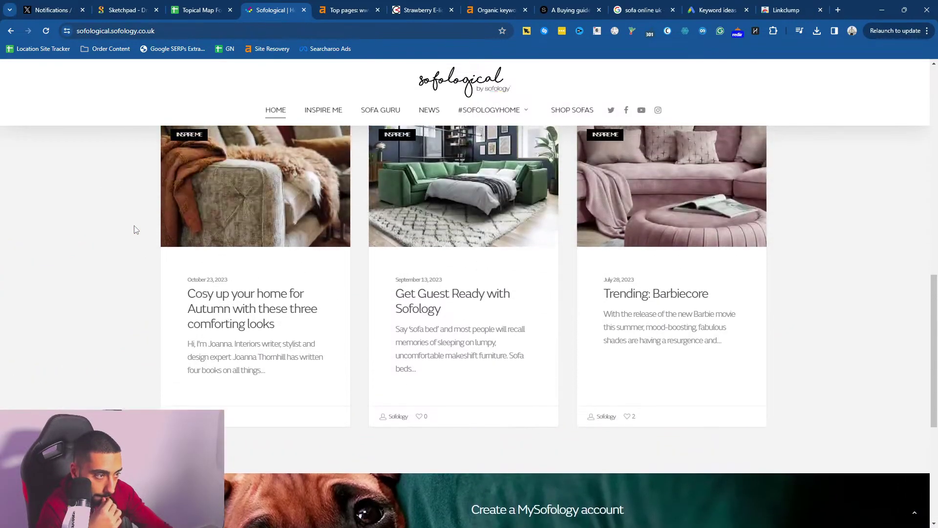
- Return to the topical map spreadsheet and add "Modern Sofas" in cell B4 of the Knowledge Hub column
click(191, 5)
click(165, 179)
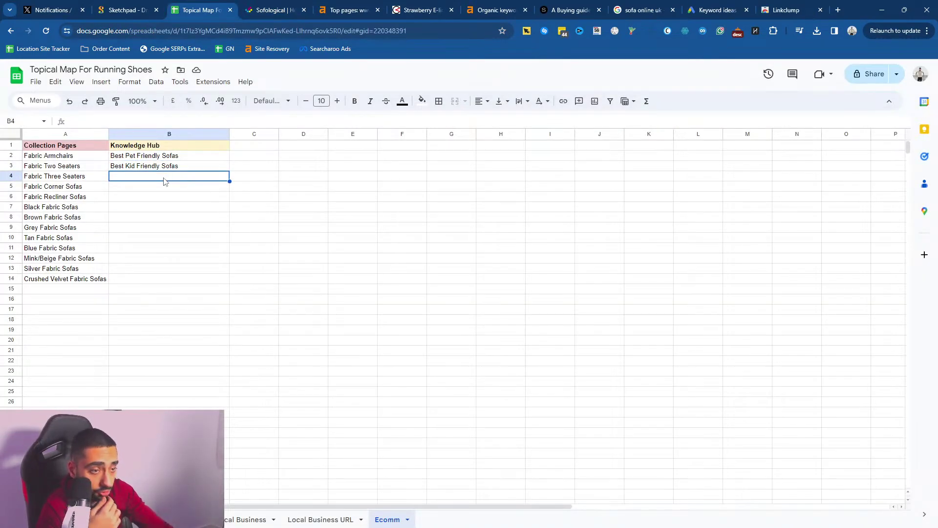
double_click(164, 178)
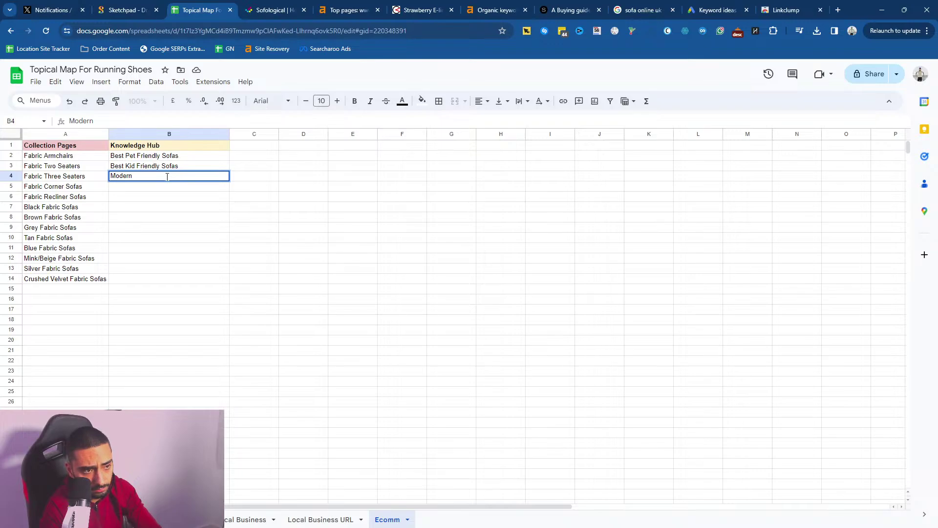
key(Return)
click(171, 177)
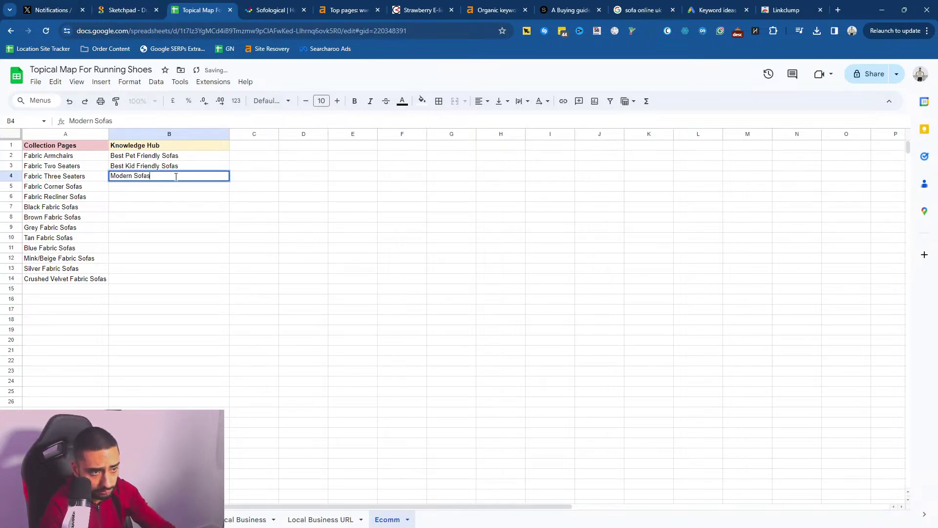
click(188, 186)
click(167, 178)
click(164, 191)
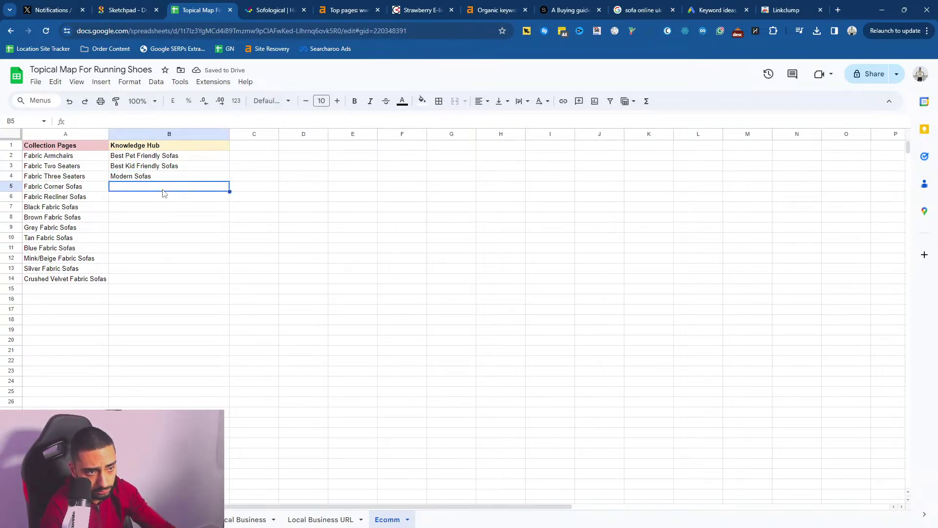
click(161, 177)
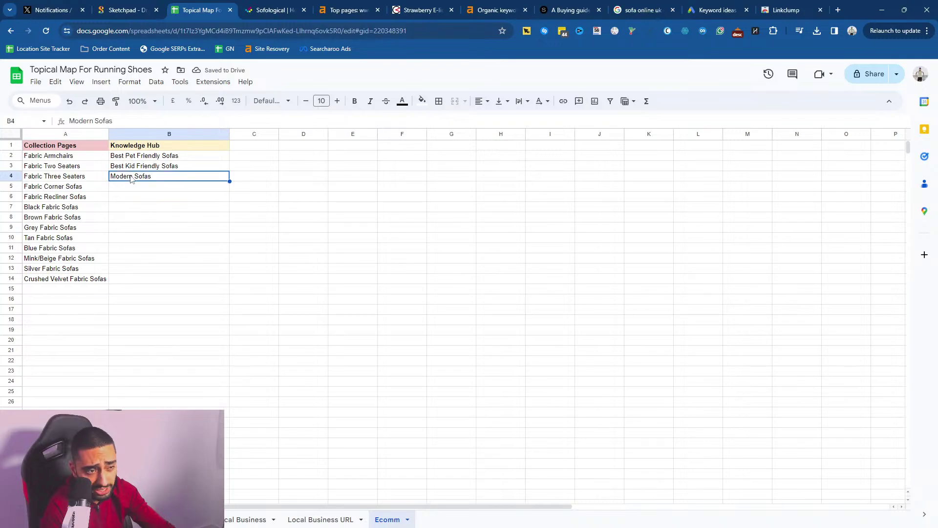
- Copy the Sofological blog's URL and load sofological.sofology.co.uk in the Ahrefs Top pages report
click(284, 9)
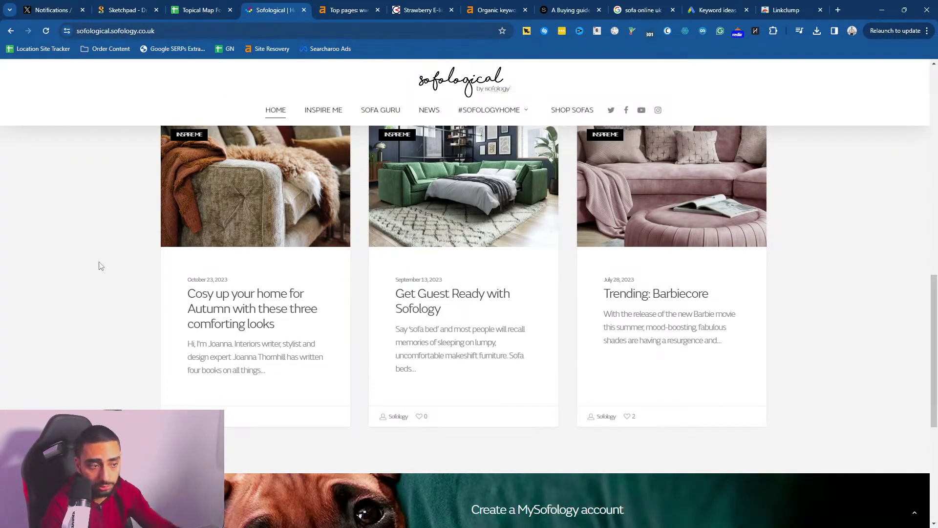
scroll(370, 296, down, 1)
click(228, 30)
key(ctrl+c)
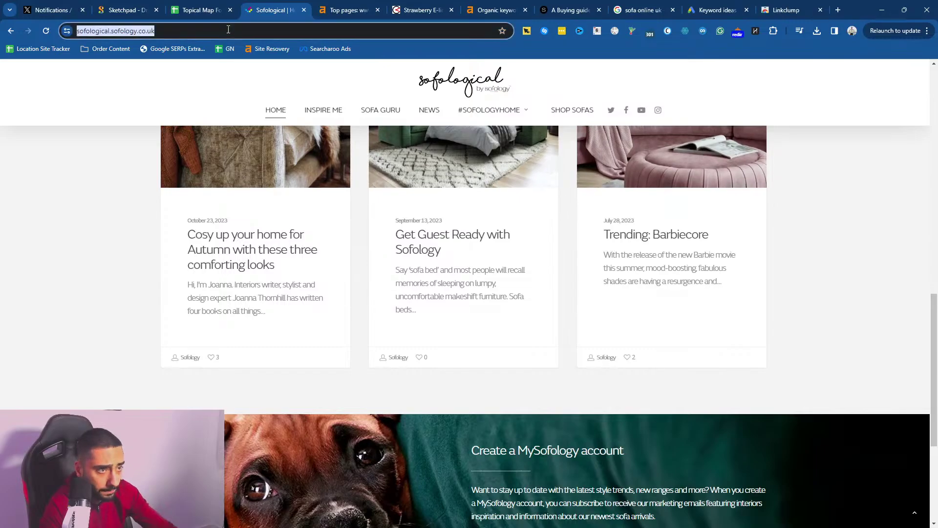
click(339, 5)
scroll(212, 133, up, 8)
click(156, 93)
key(ctrl+v)
key(Return)
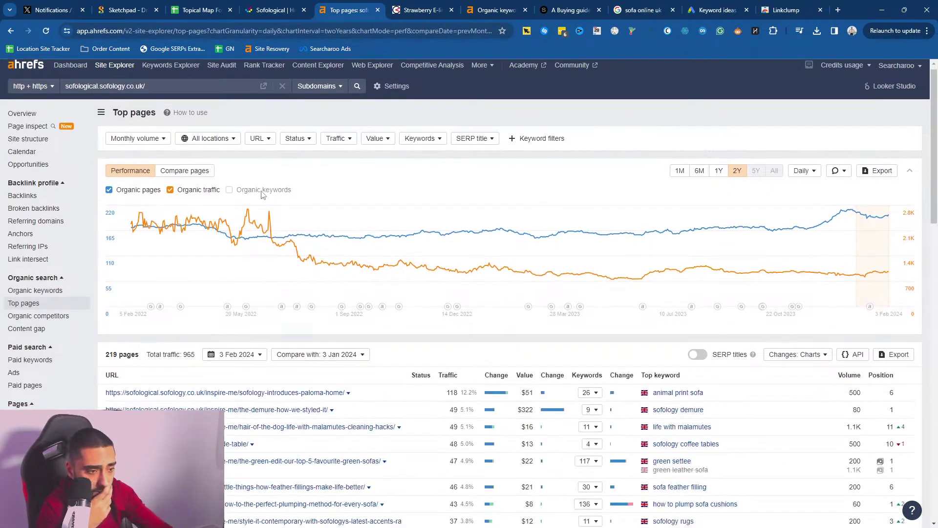
- Copy the keyword "how to plump sofa cushions" from the Ahrefs top pages into cell B5 of the Knowledge Hub column
scroll(262, 213, down, 2)
scroll(538, 220, down, 2)
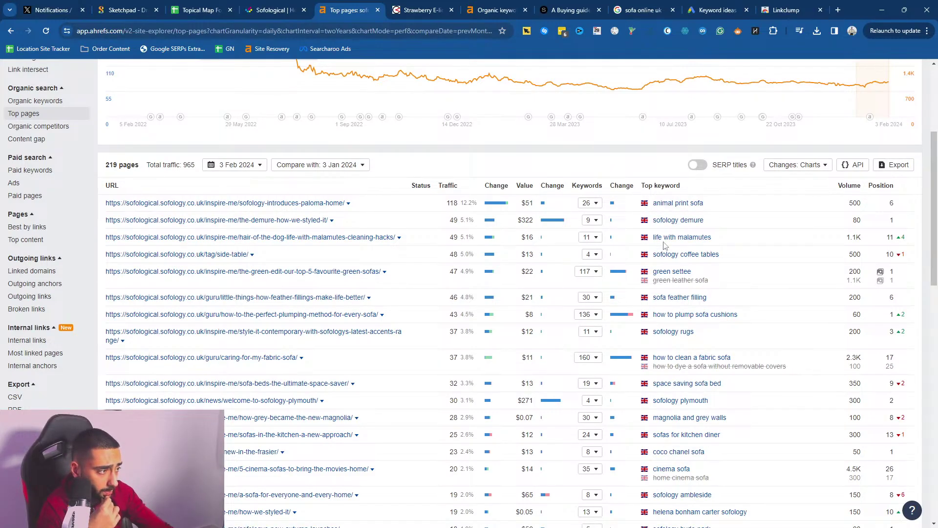
scroll(662, 270, down, 2)
mouse_move(743, 218)
mouse_down()
mouse_move(670, 219)
mouse_move(741, 223)
mouse_up()
key(ctrl+c)
click(205, 10)
click(126, 188)
key(ctrl+v)
key(Return)
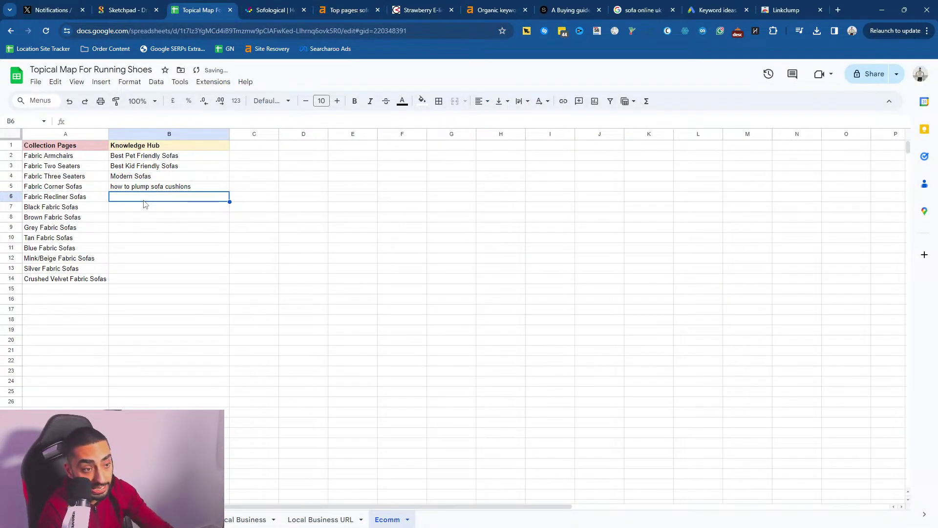
- Move the three sofa topics from B2:B4 into column C, starting at cell C2
drag(143, 159, 168, 157)
click(116, 159)
click(122, 169)
click(119, 159)
click(135, 155)
key(ctrl+c)
click(248, 157)
key(ctrl+v)
- Move "how to plump sofa cushions" from B5 up to cell B2 under Knowledge Hub
click(146, 186)
key(ctrl+x)
click(146, 156)
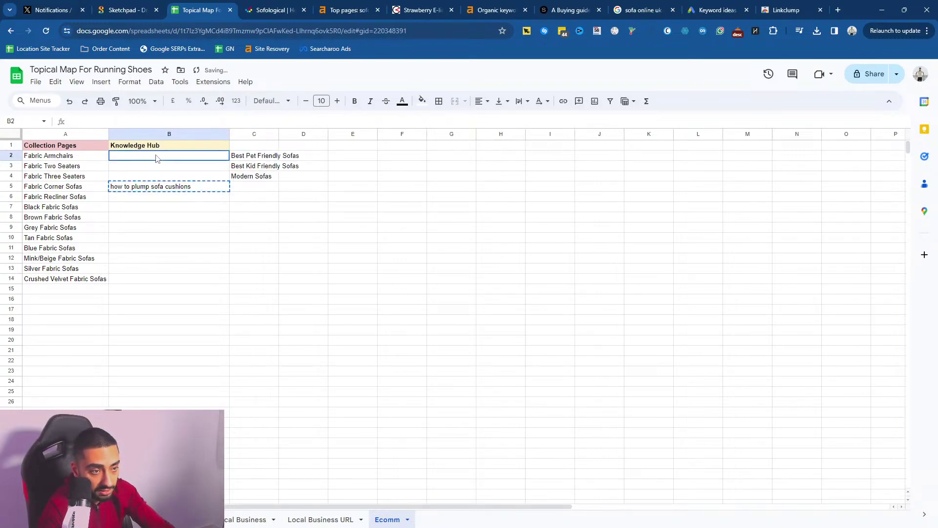
key(ctrl+v)
- Enter "Round Up Blogs" as the header in cell C1
double_click(256, 145)
text(Round u)
key(BackSpace)
text(Up B)
key(Return)
- Fill the Round Up Blogs header cell with light cyan and widen column C to fit its topics
click(256, 145)
click(422, 101)
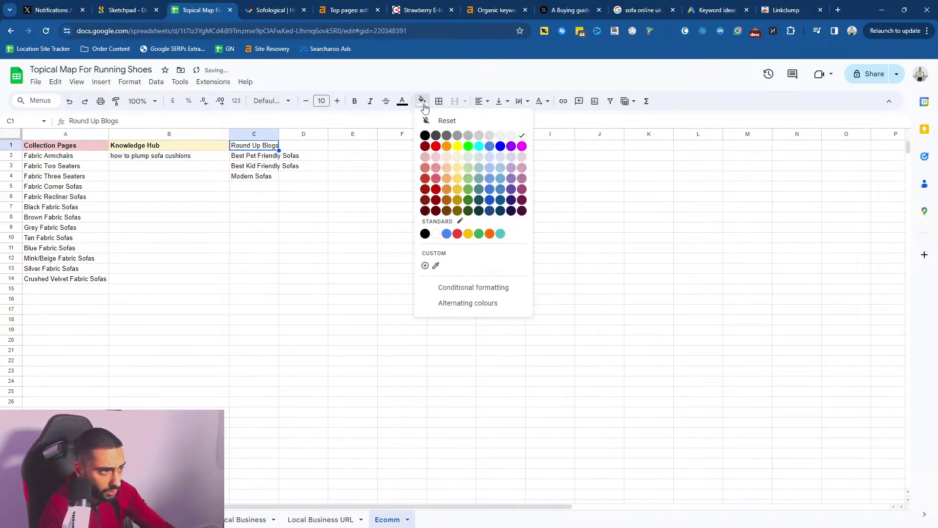
click(479, 157)
drag(279, 134, 301, 134)
- Compare the Round Up Blogs topics in column C with the Knowledge Hub topic in B2
drag(264, 155, 259, 188)
click(153, 169)
click(151, 155)
drag(264, 155, 278, 170)
- Copy "Best Kid Friendly Sofas" from cell C3 and search Google for it in a separate browser tab
click(261, 170)
click(273, 11)
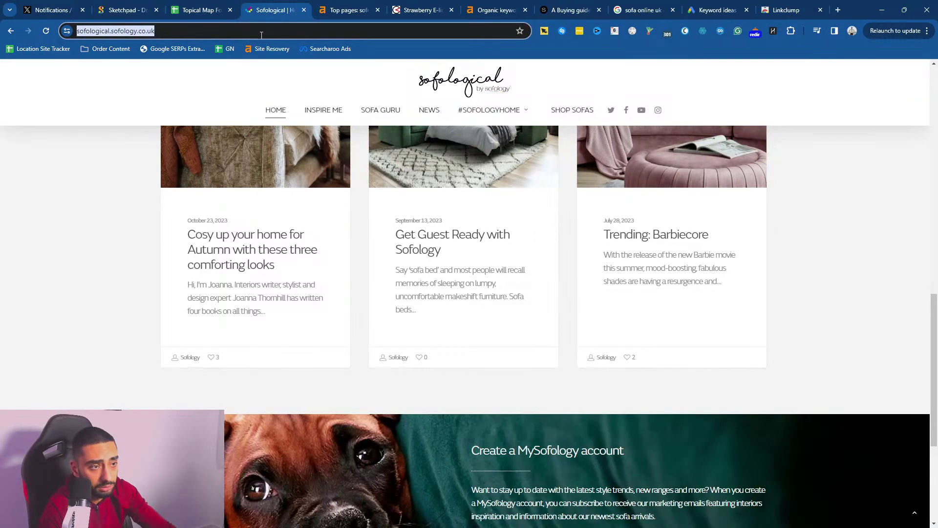
click(337, 8)
click(421, 14)
click(378, 31)
key(ctrl+v)
key(Return)
drag(436, 7, 366, 4)
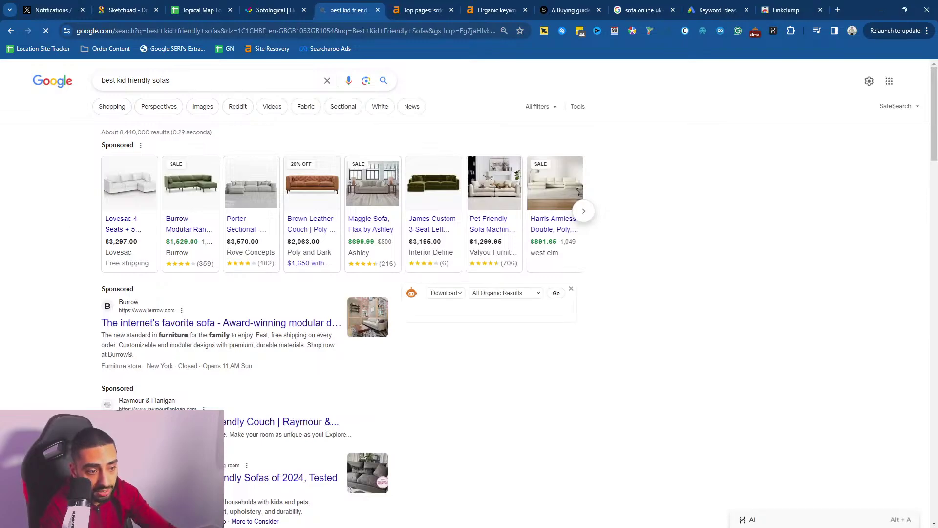
- Examine how Real Simple's kid- and pet-friendly sofas article structures its top picks and reviews, and return to the search results
scroll(78, 247, down, 5)
click(125, 236)
scroll(98, 270, down, 20)
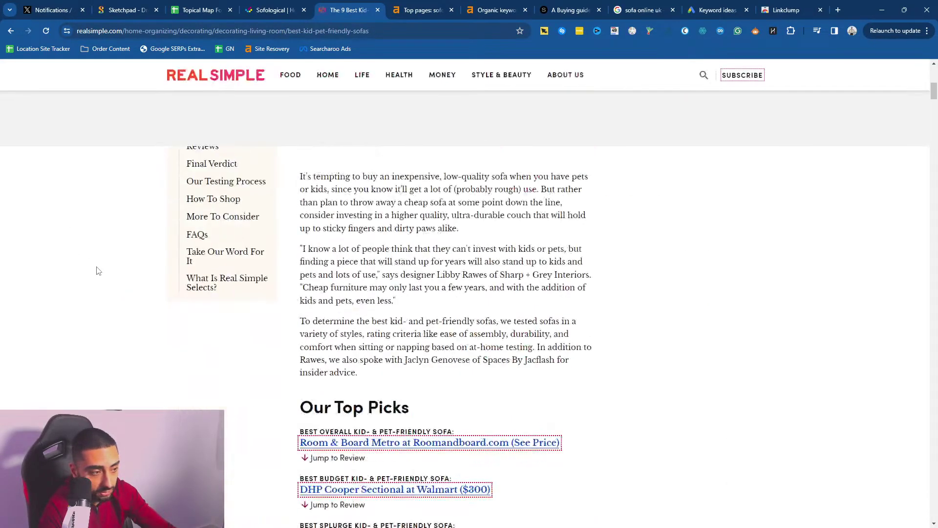
scroll(99, 264, up, 5)
scroll(443, 304, down, 2)
scroll(444, 346, up, 4)
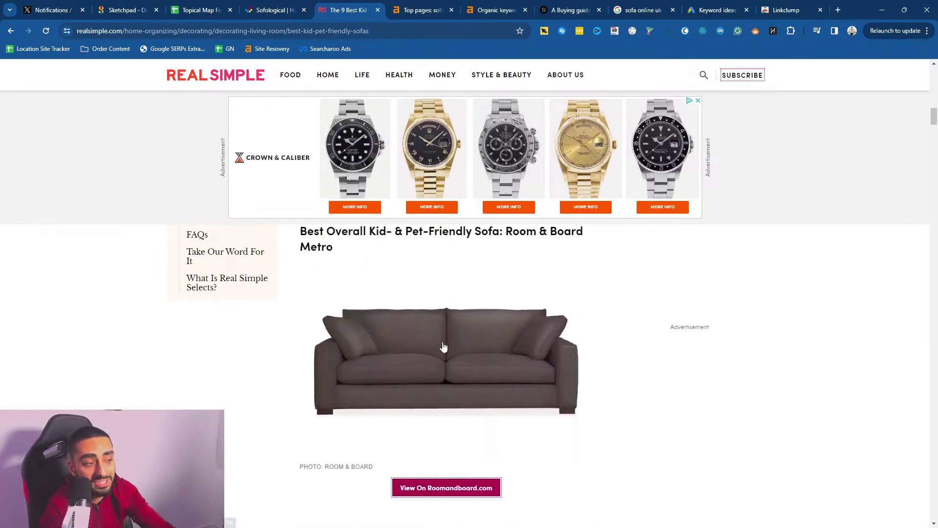
scroll(443, 352, down, 1)
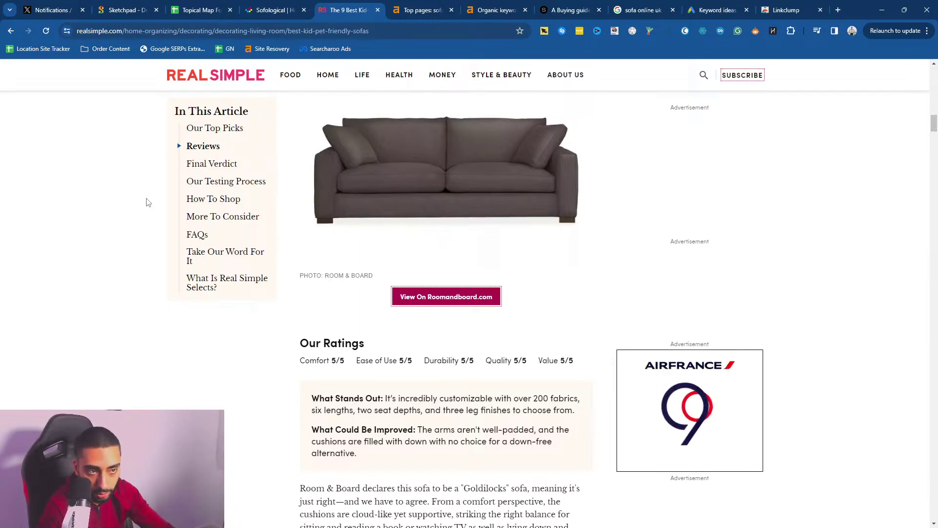
click(9, 31)
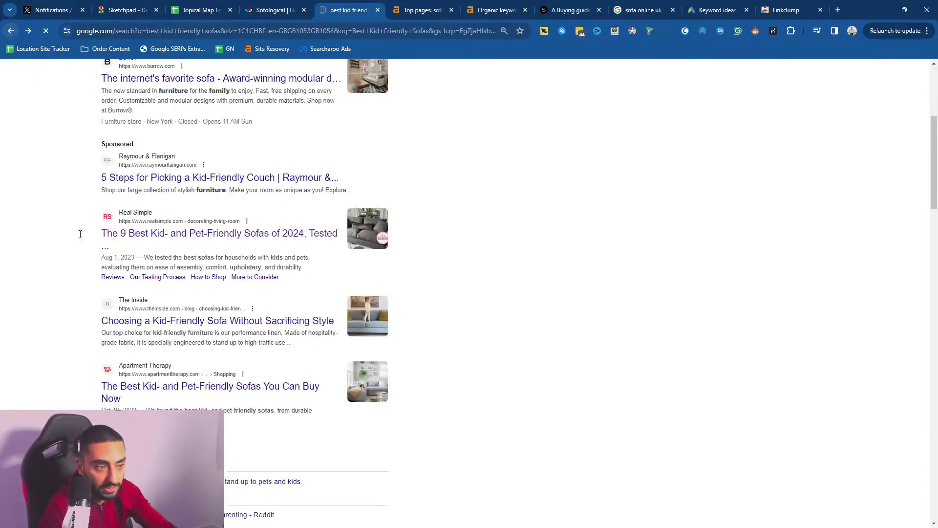
- Glance at the Sofological blog again and add "How to clean your sofa" in cell B3 of the Knowledge Hub column
click(271, 10)
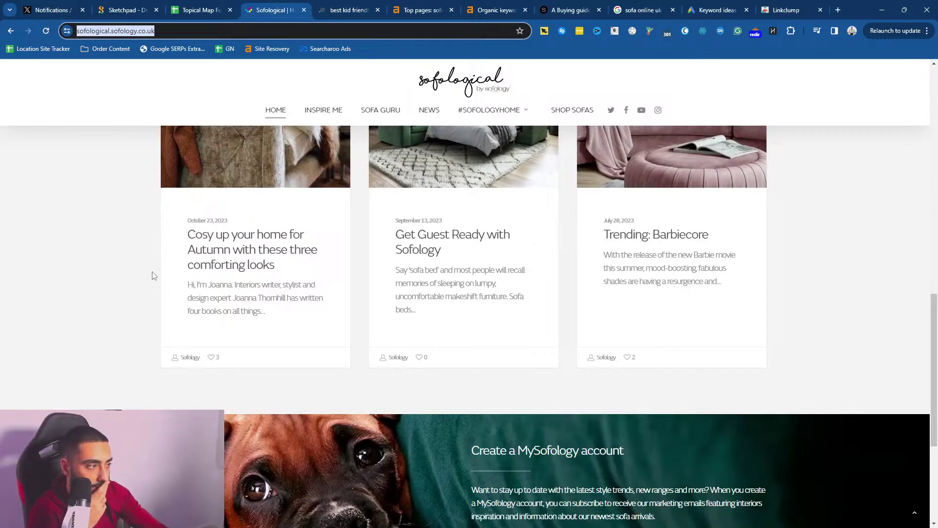
scroll(197, 65, up, 1)
click(200, 10)
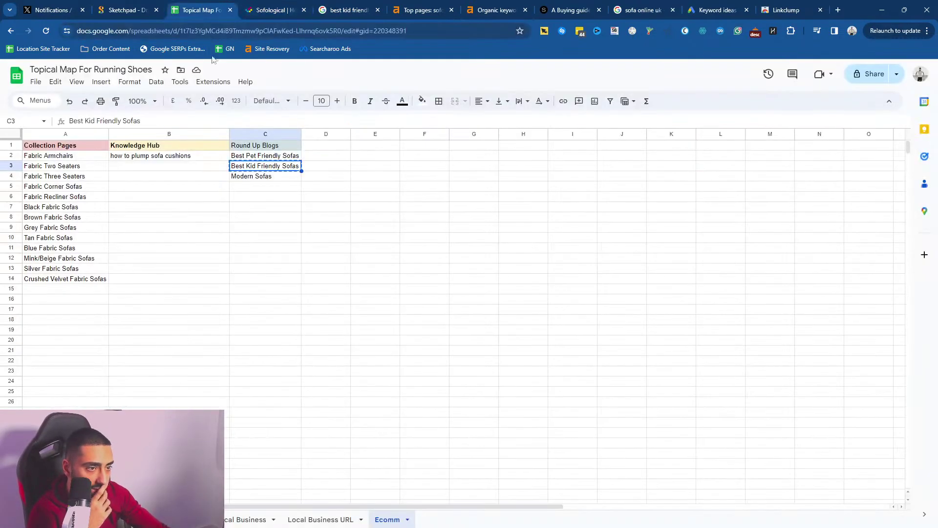
click(144, 167)
double_click(144, 166)
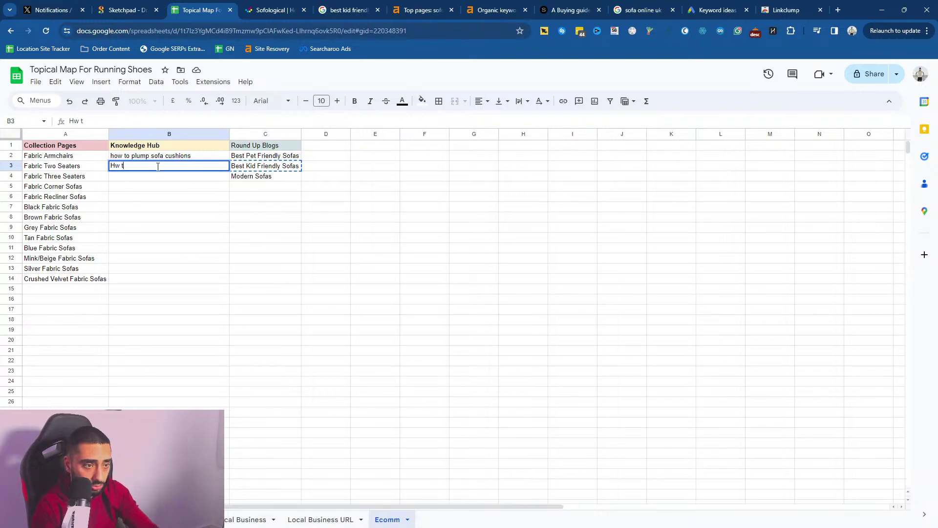
text(Hw)
key(BackSpace)
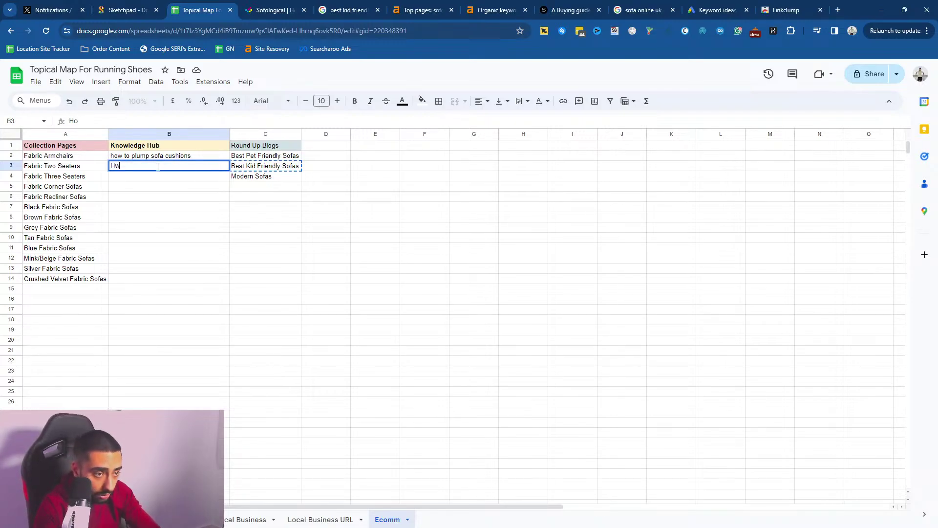
text(w to was)
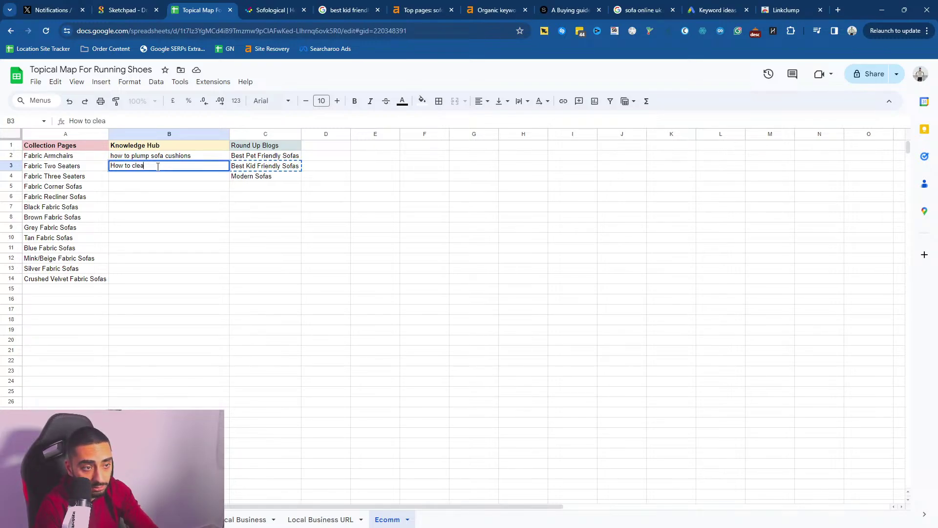
key(Return)
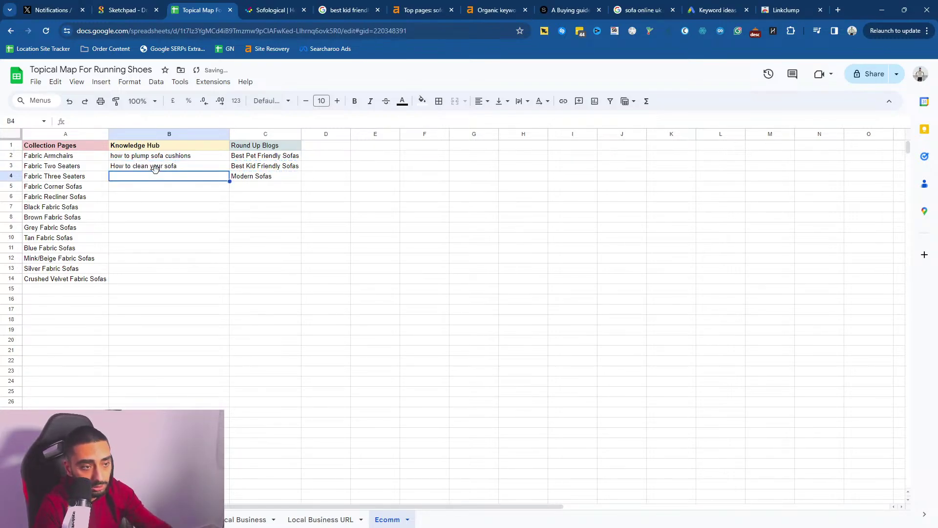
- Add "How to wash your sofa cushions" in cell B4 of the Knowledge Hub column
double_click(154, 179)
text(How to )
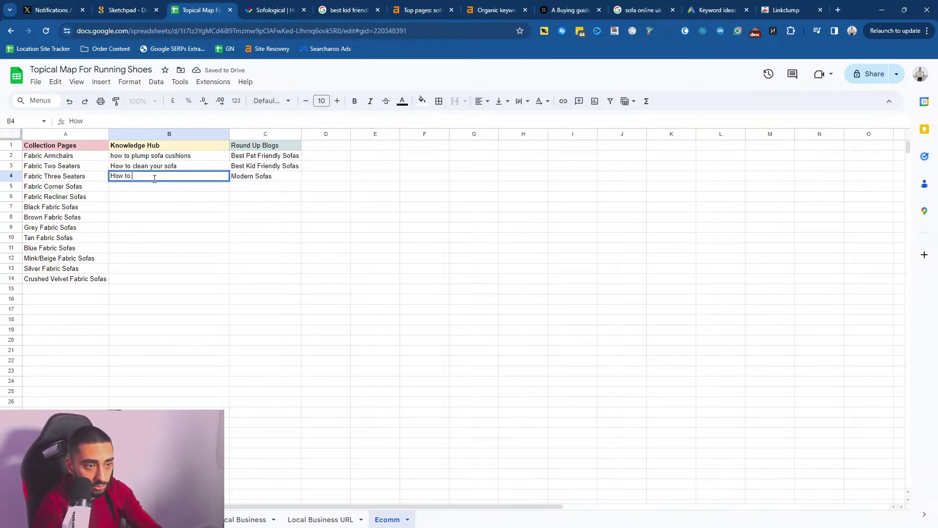
text(wash your sofa cushions)
key(Return)
drag(147, 155, 211, 245)
click(174, 190)
click(162, 158)
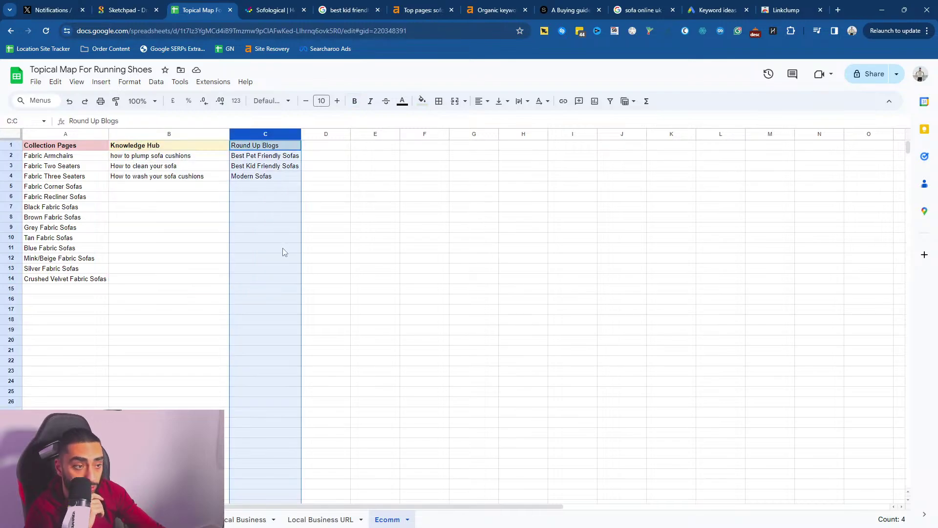
- Review the Round Up Blogs column and delete the "Modern Sofas" entry from cell C4
click(283, 245)
click(266, 181)
click(264, 189)
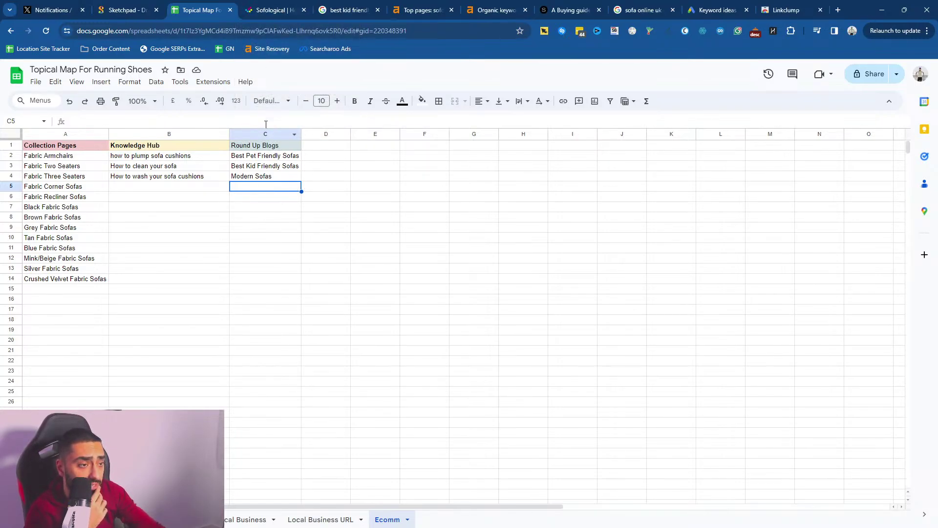
drag(277, 156, 287, 233)
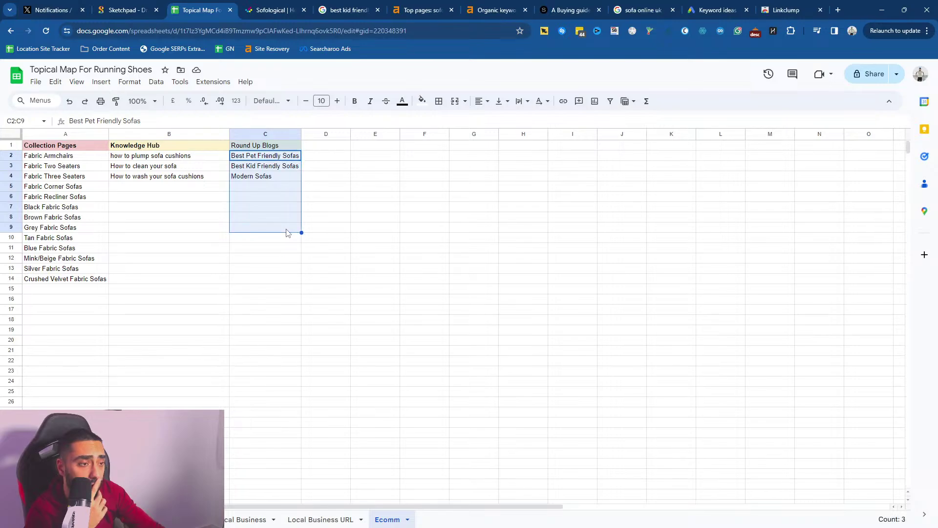
click(286, 196)
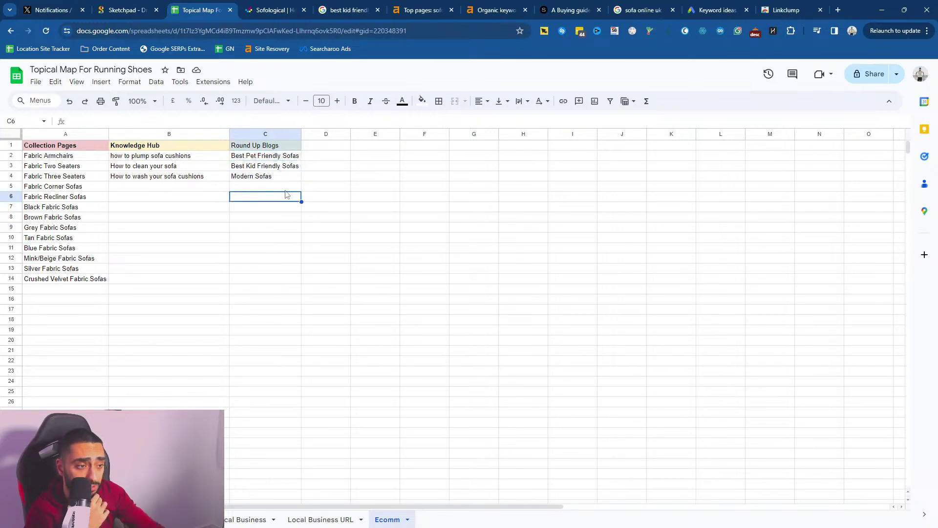
click(279, 177)
key(Delete)
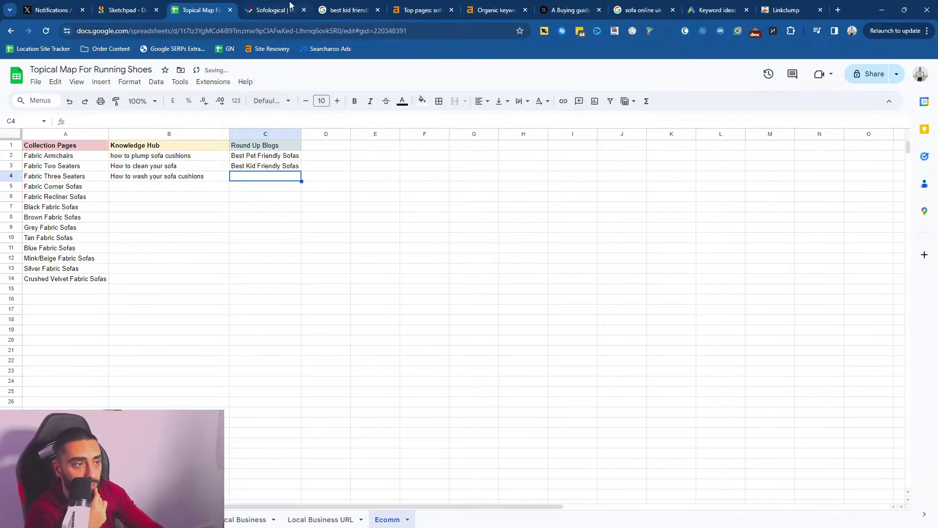
- Examine the Ahrefs top pages report for the Sofological blog, continuing onto the next page of results, for more topic ideas
click(262, 7)
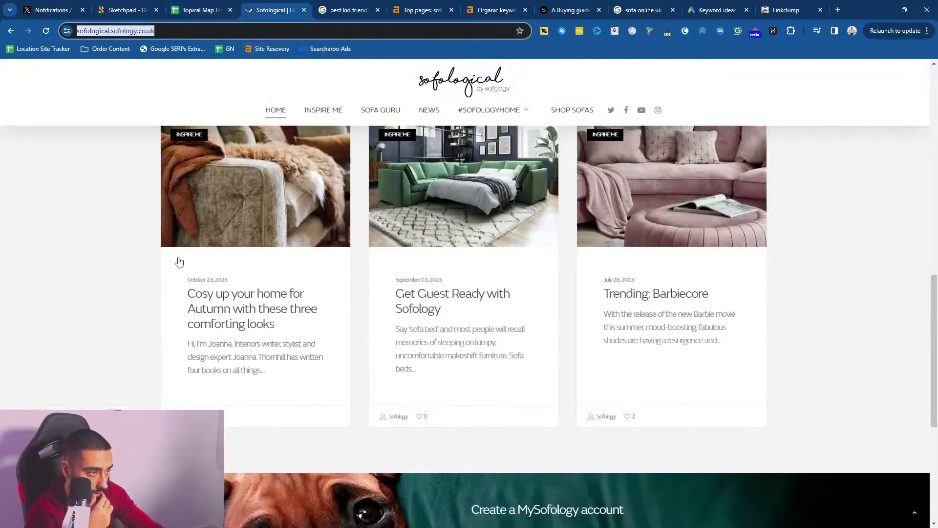
drag(415, 10, 323, 7)
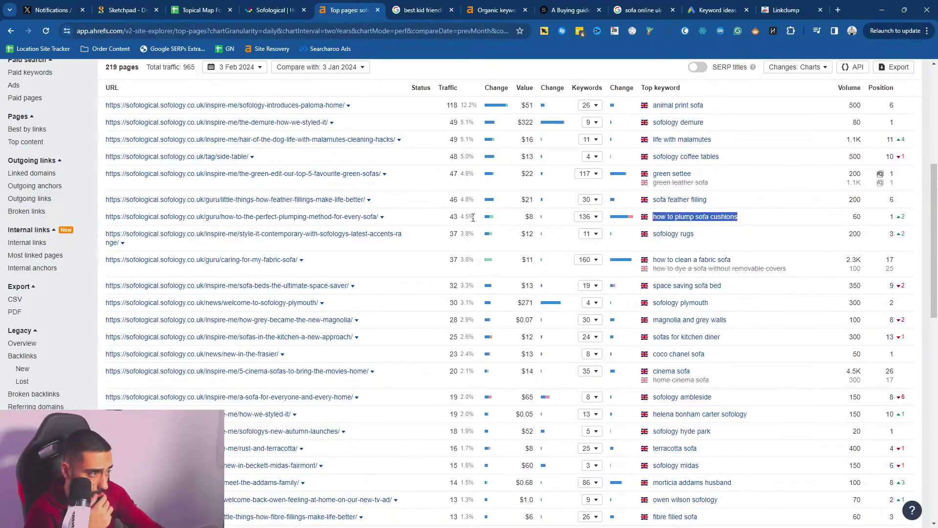
scroll(538, 259, down, 4)
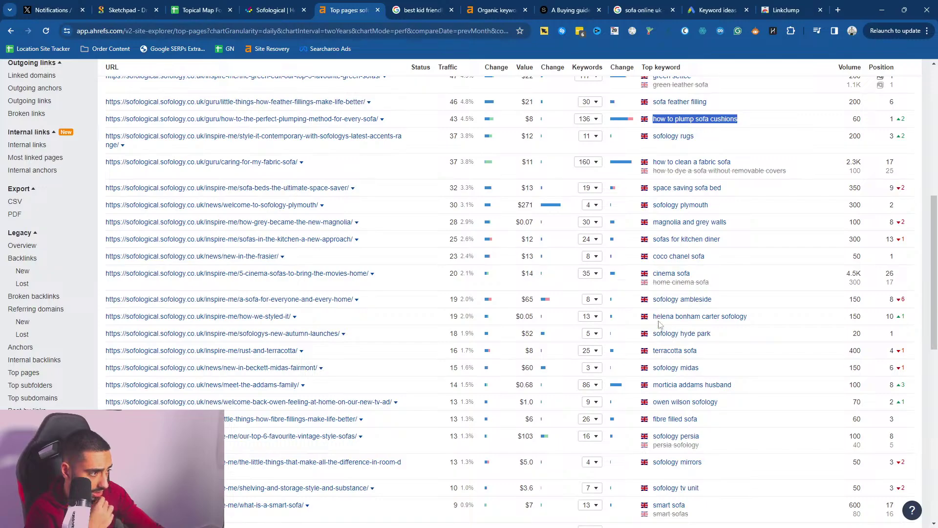
scroll(599, 328, down, 3)
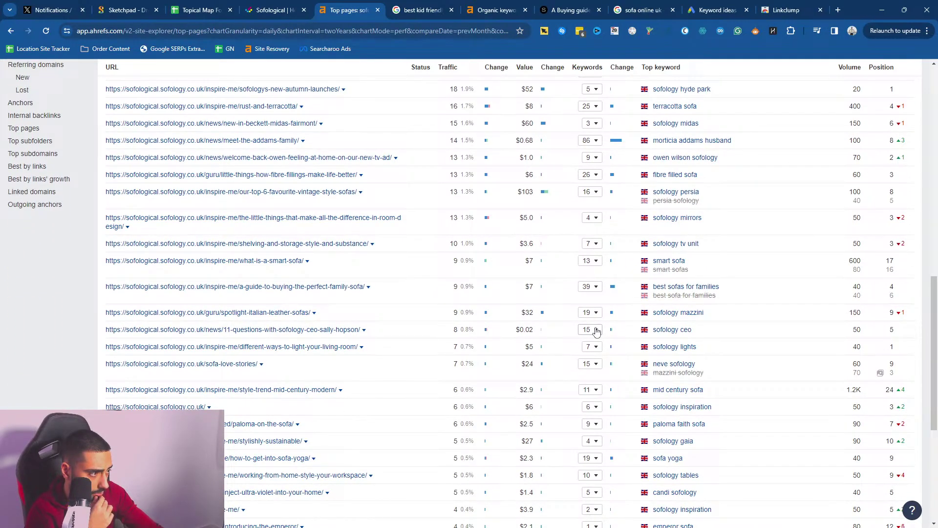
scroll(596, 332, down, 6)
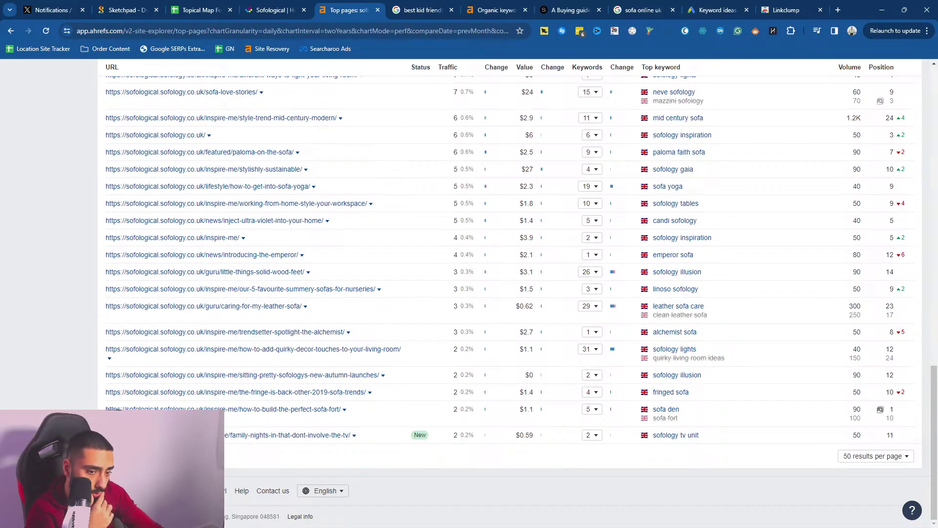
click(117, 456)
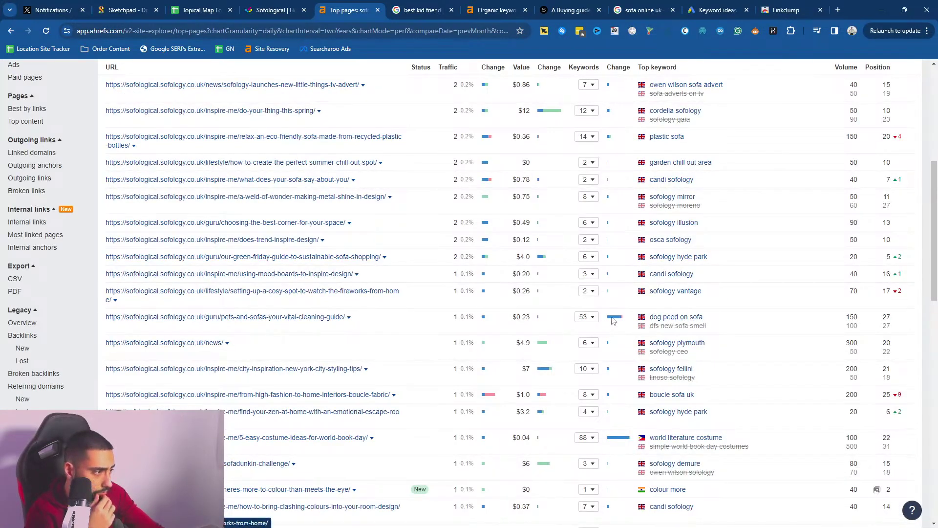
scroll(606, 333, up, 2)
scroll(623, 375, down, 3)
scroll(624, 376, down, 2)
scroll(623, 375, down, 2)
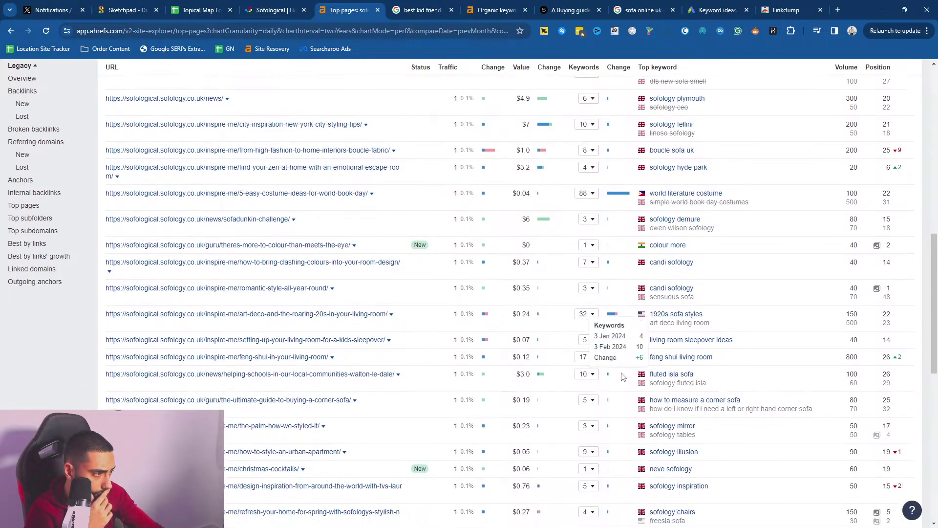
scroll(623, 376, down, 1)
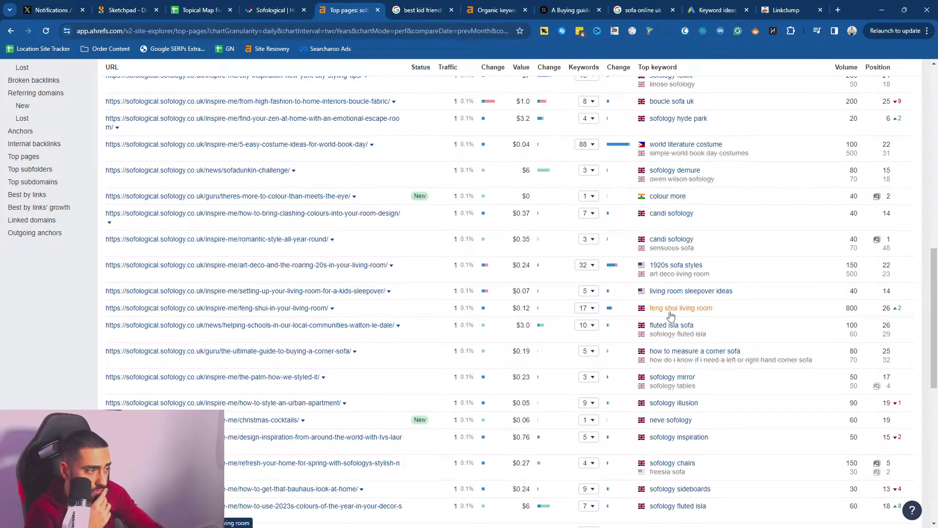
- Open the Sofological feng shui living room article in a separate tab and copy its title "Feng Shui in your Living Room"
middle_click(286, 309)
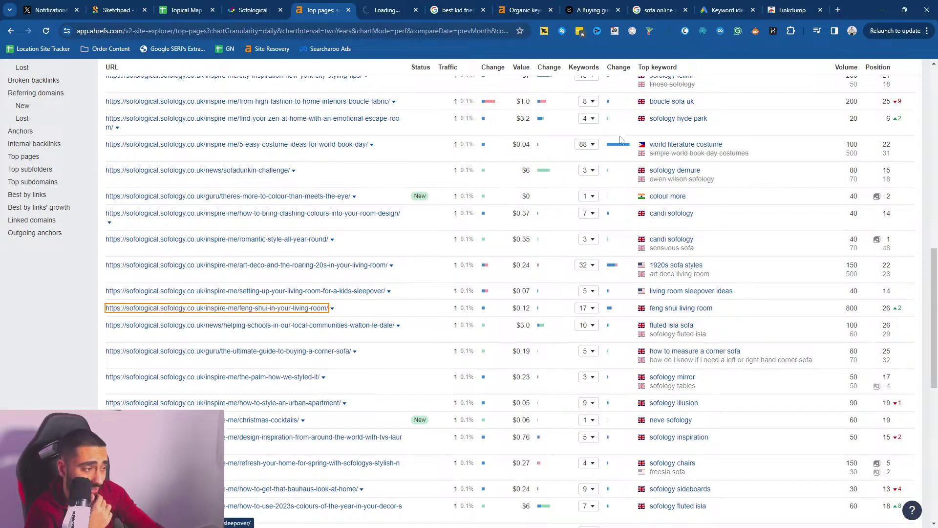
key(ctrl+Tab)
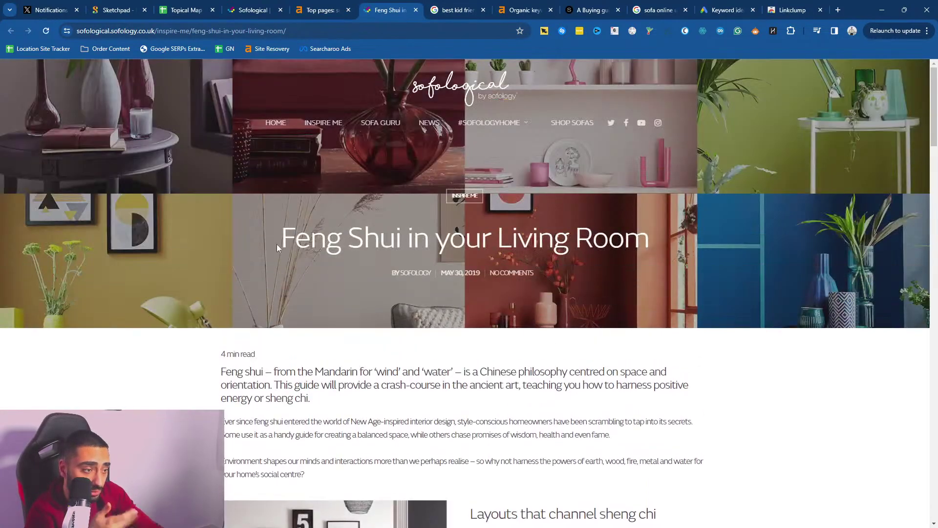
drag(279, 239, 647, 239)
right_click(589, 240)
click(601, 247)
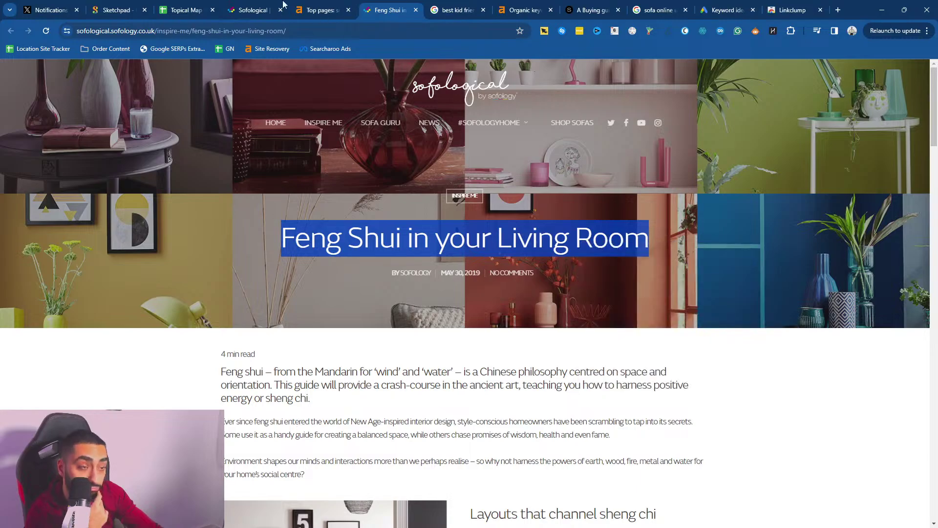
- Paste the copied article title into cell B5 of the Knowledge Hub column in the topical map
click(252, 10)
click(166, 10)
click(157, 189)
double_click(157, 189)
right_click(157, 190)
click(185, 287)
click(193, 237)
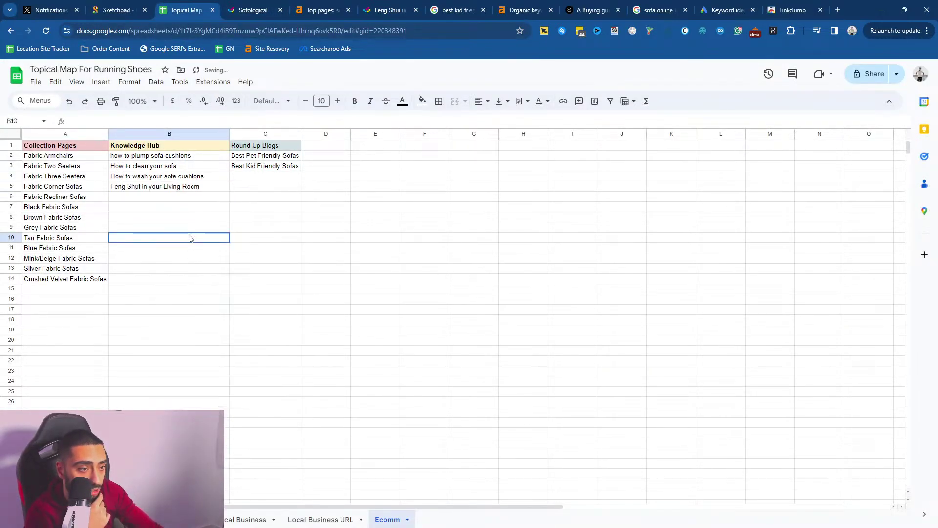
- Examine the content, layout diagram and product links of the "Feng Shui in your Living Room" article
click(252, 10)
click(390, 6)
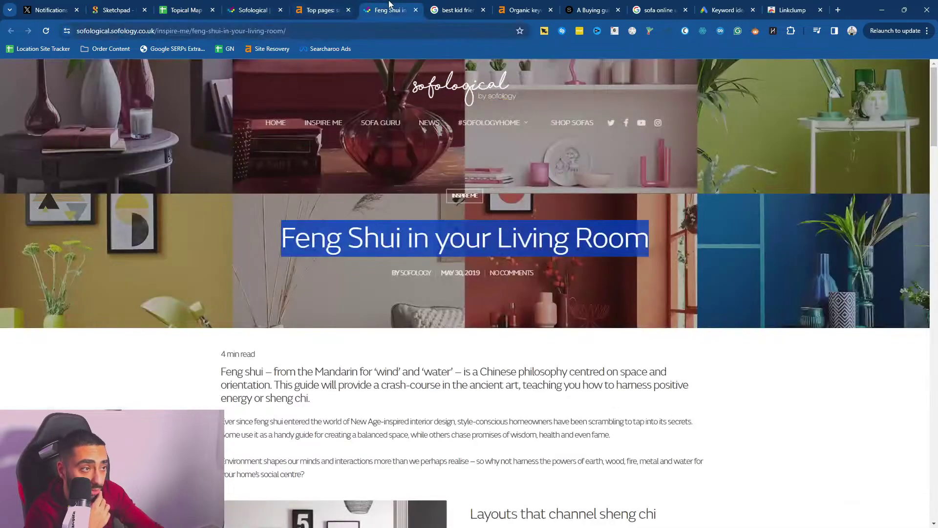
scroll(248, 194, down, 15)
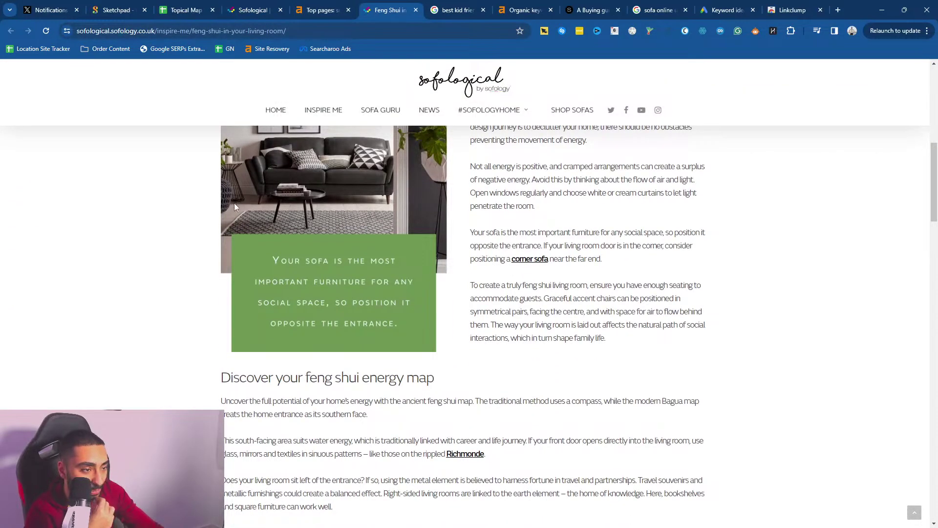
scroll(285, 233, down, 9)
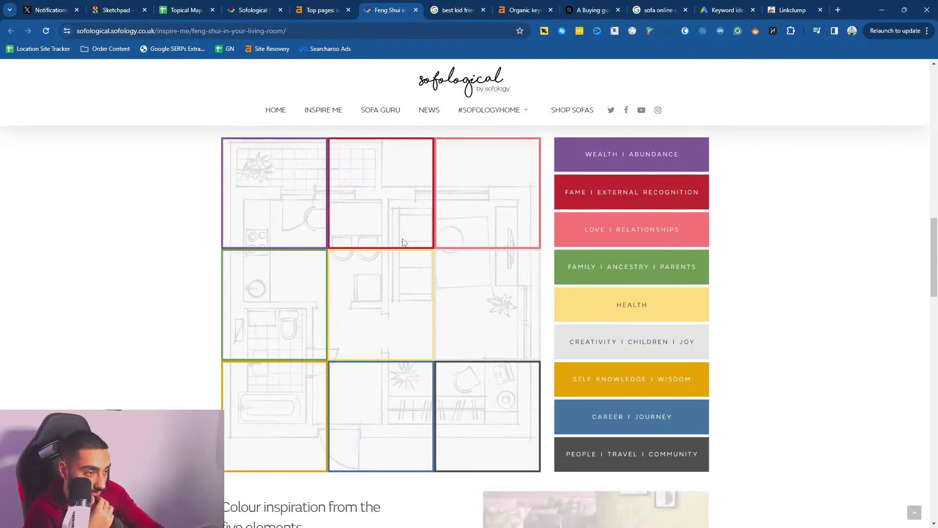
scroll(181, 285, down, 10)
scroll(160, 281, up, 5)
scroll(160, 281, up, 14)
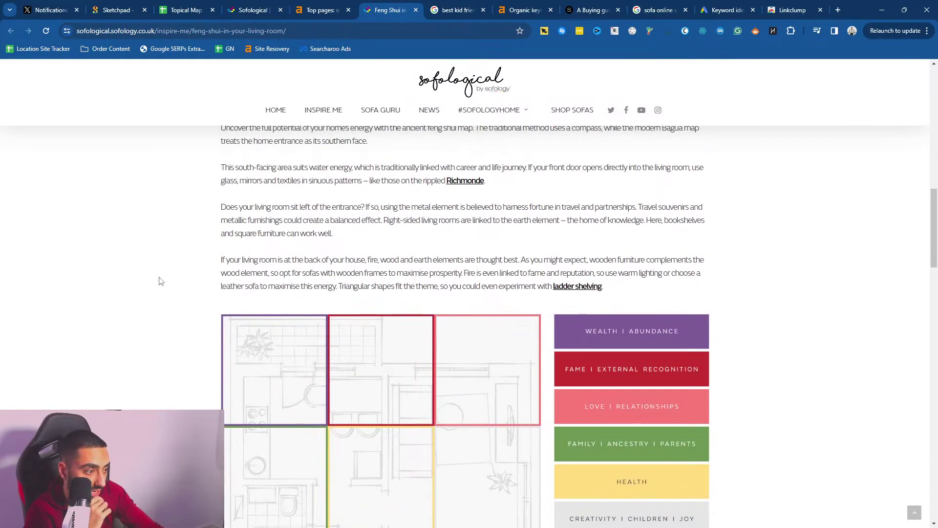
scroll(159, 281, down, 4)
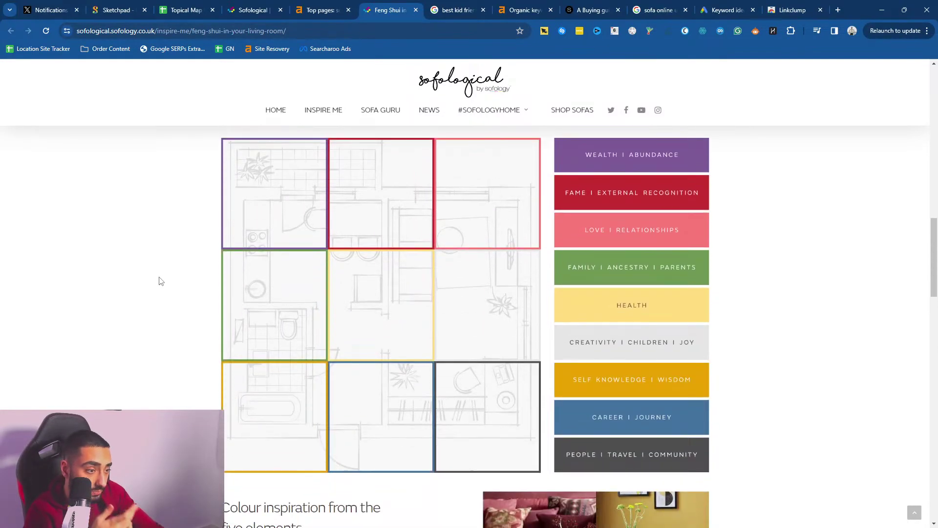
scroll(161, 281, down, 6)
scroll(266, 271, down, 5)
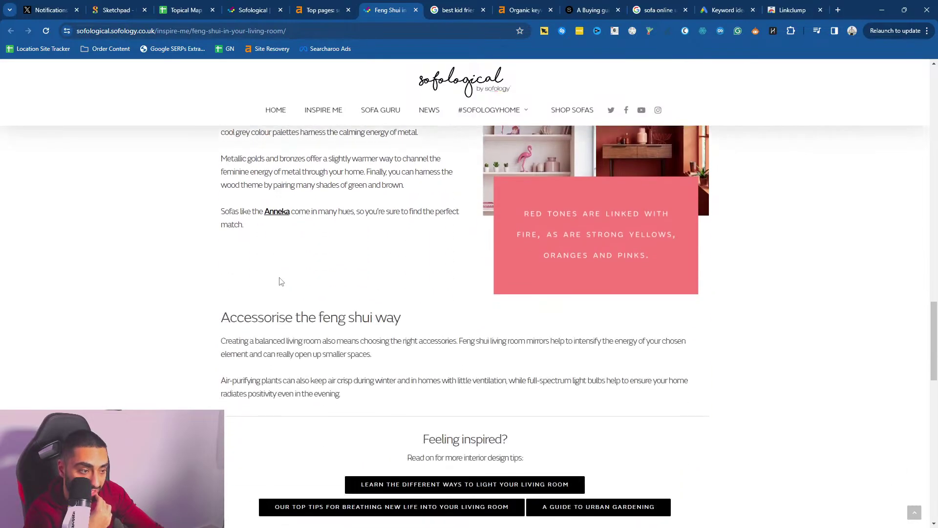
- Close the feng shui article, scan further down the Ahrefs top pages list, and return to the topical map sheet
key(ctrl+w)
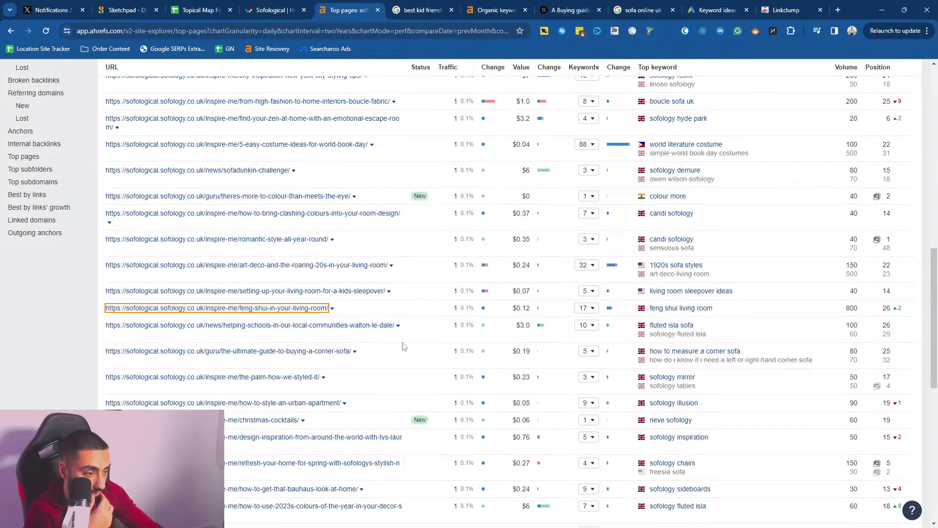
scroll(424, 348, down, 1)
scroll(424, 348, down, 3)
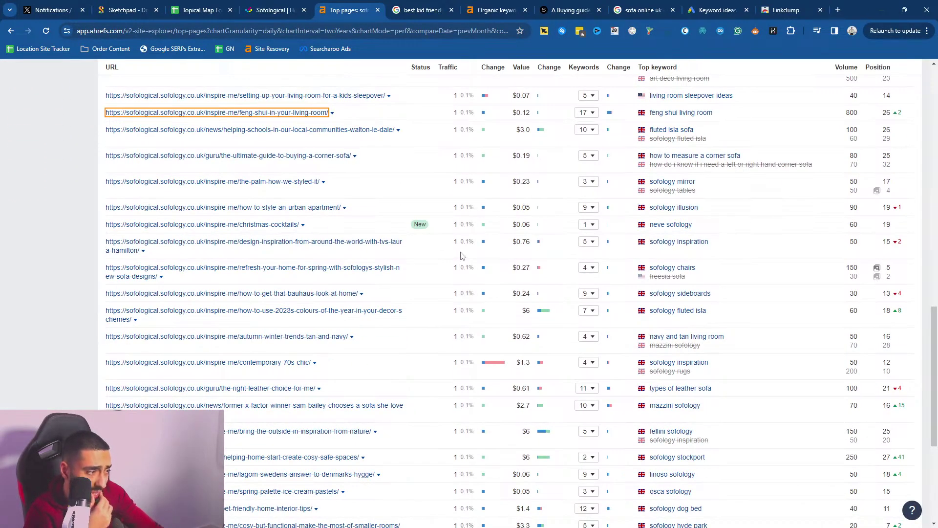
key(ctrl+shift+Tab)
key(ctrl+shift+Tab)
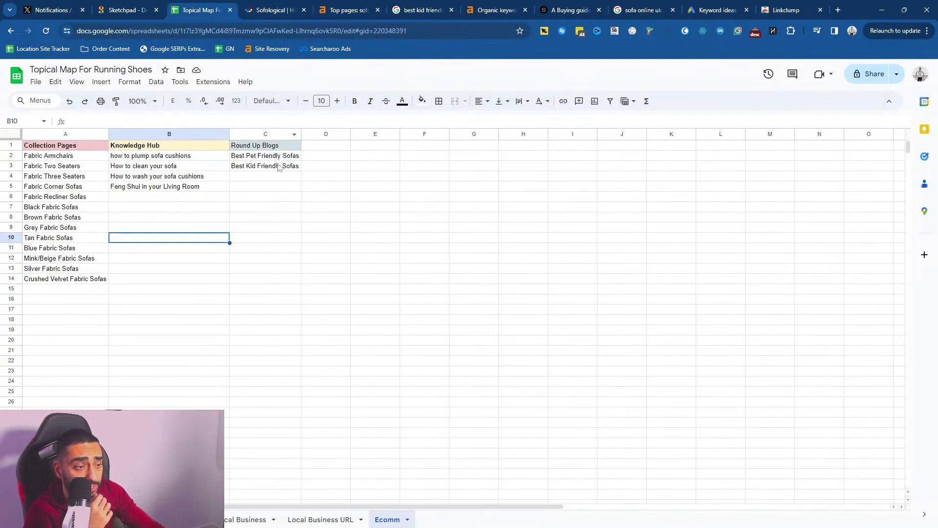
- Look over the Knowledge Hub topics and enter "Grey insipired sofa" in cell B6
click(153, 198)
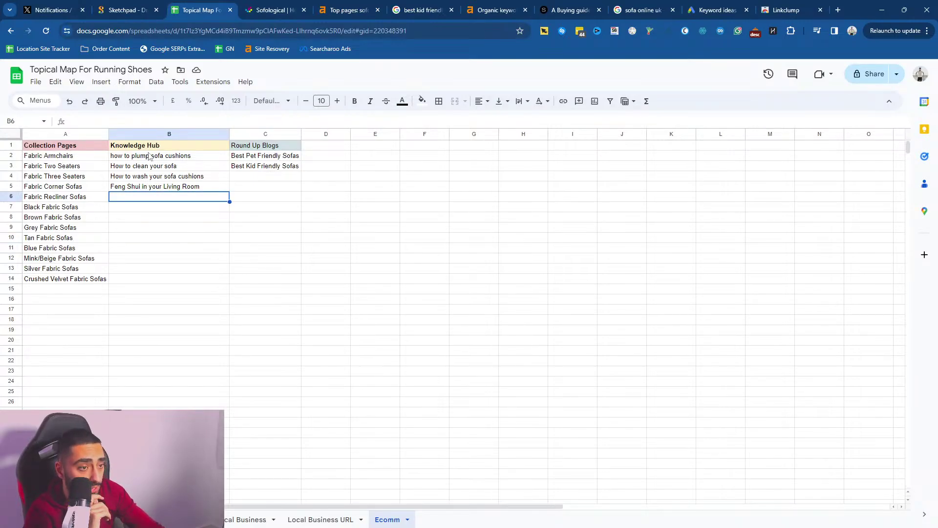
drag(146, 143, 161, 193)
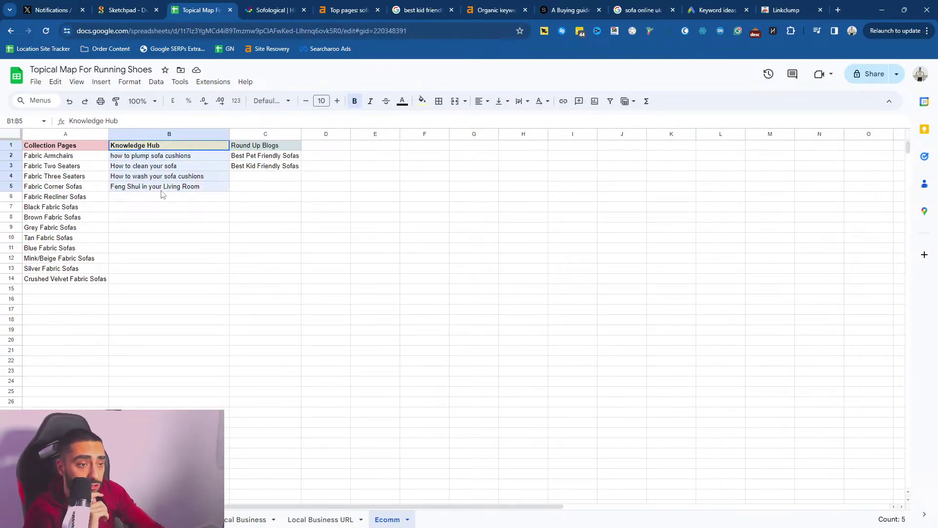
click(169, 210)
click(169, 200)
text(Grey insi)
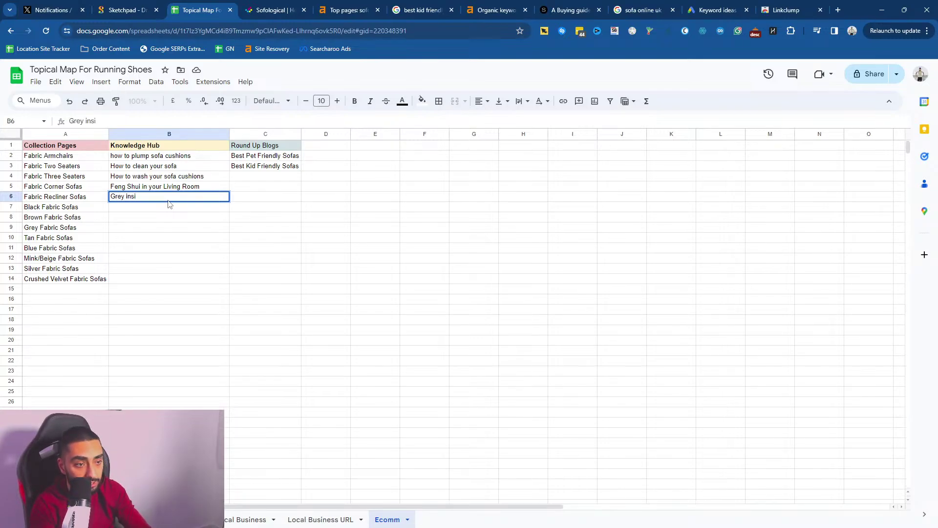
text(pira)
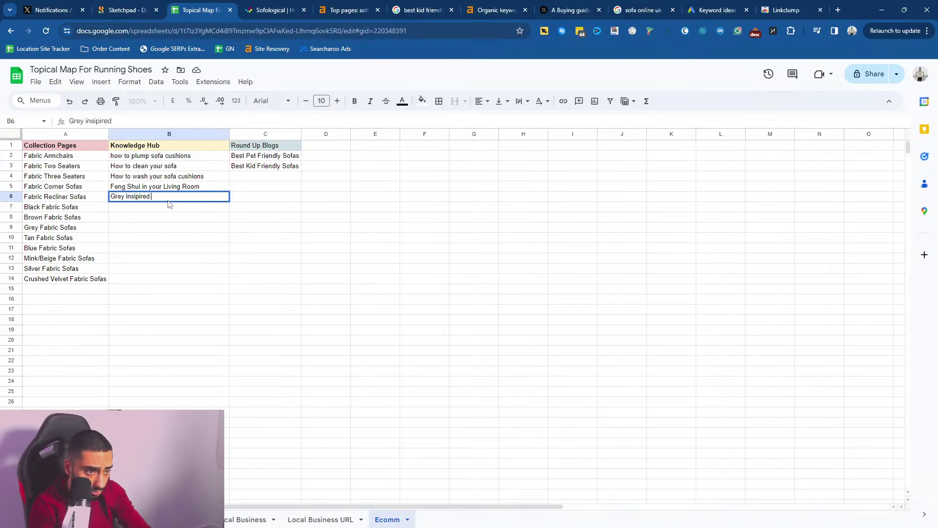
key(Return)
- Replace "sofa" with "livingroom" in cell B6 and look over all three columns of the map
click(168, 198)
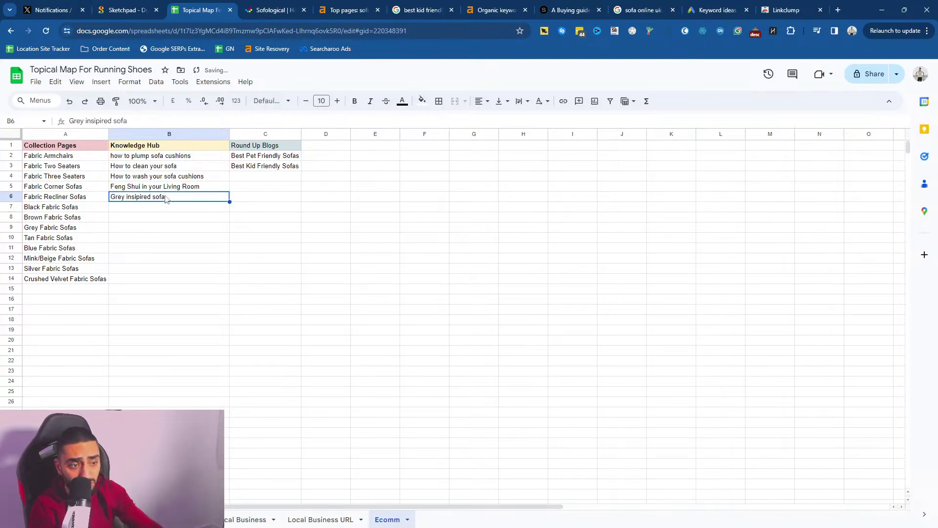
double_click(171, 197)
key(ctrl+a)
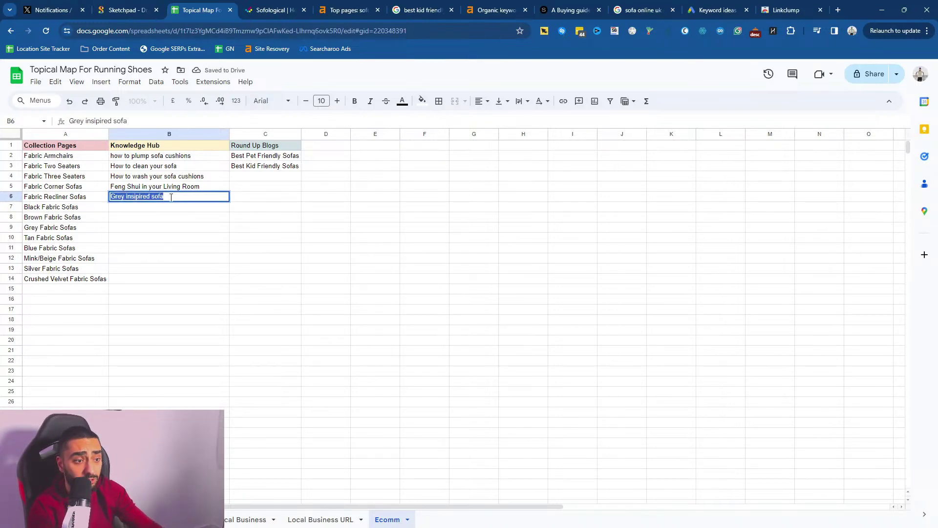
click(183, 198)
drag(150, 196, 154, 204)
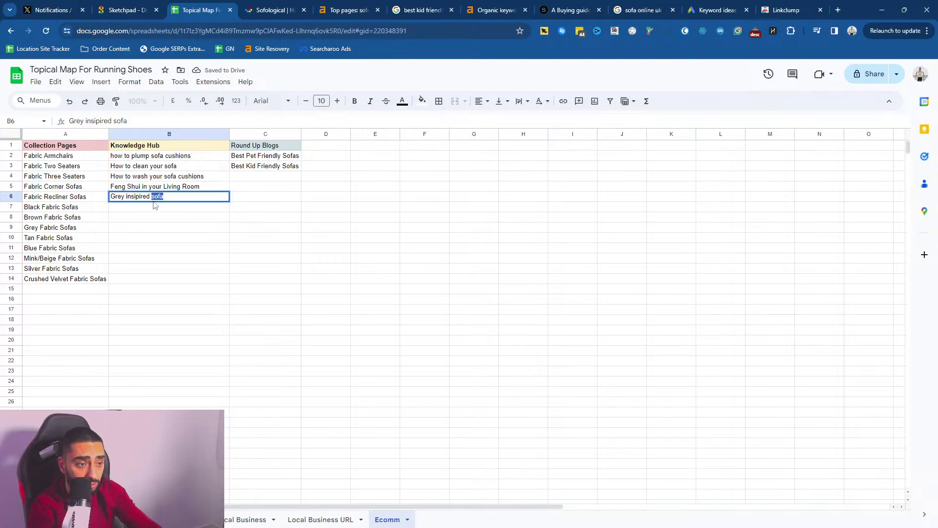
text(livingroom)
key(Return)
click(155, 198)
drag(172, 157, 293, 268)
drag(49, 156, 282, 307)
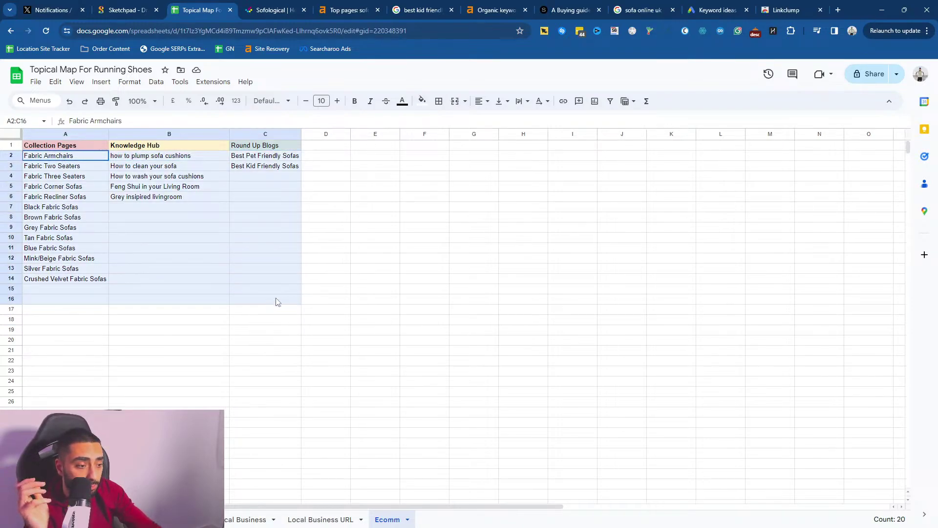
- Check the Local Business URL sheet, add a new sheet after Ecomm and name it "Ecom URL"
click(321, 521)
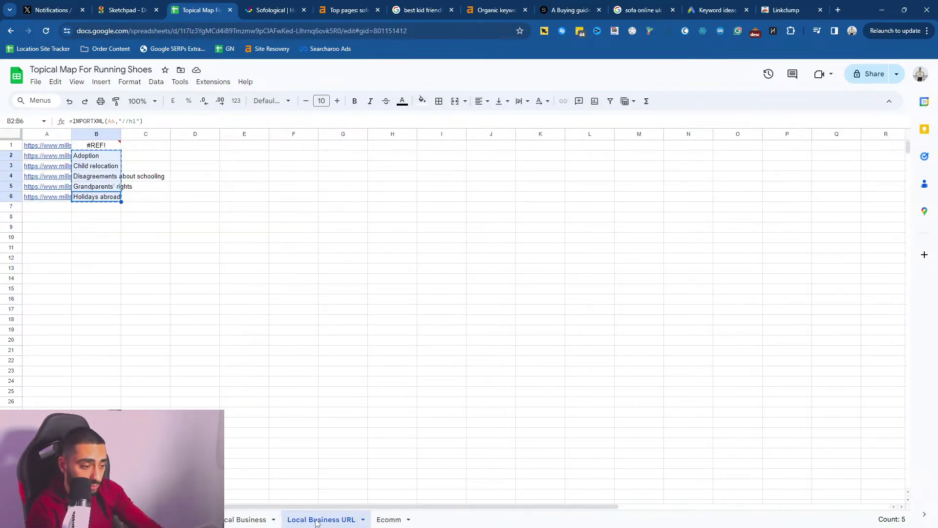
click(389, 519)
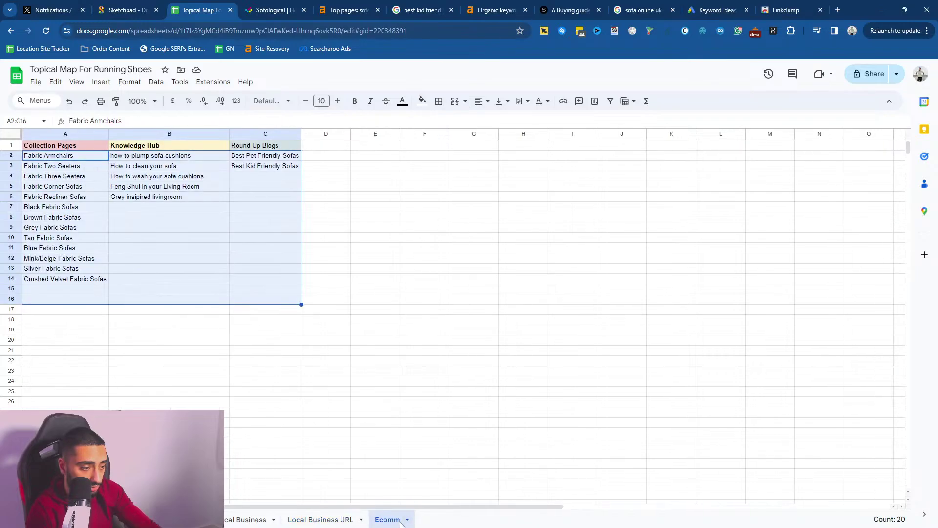
click(10, 519)
double_click(430, 519)
text(Ecom URL)
key(Return)
- Copy ten Sofological article URLs from the Ahrefs top pages list into A1:A10 of the Ecom URL sheet, keeping B1:B10 empty
click(271, 9)
click(348, 10)
scroll(108, 150, up, 10)
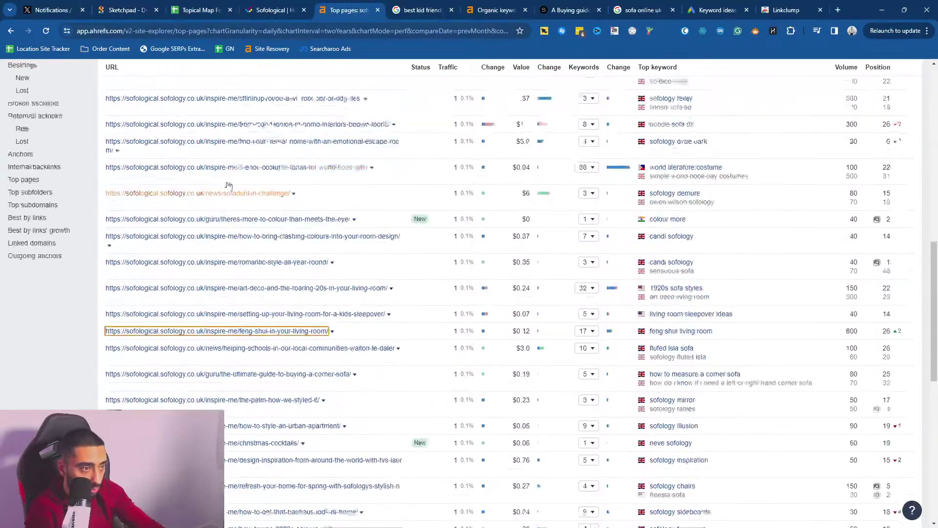
drag(107, 150, 274, 347)
click(199, 9)
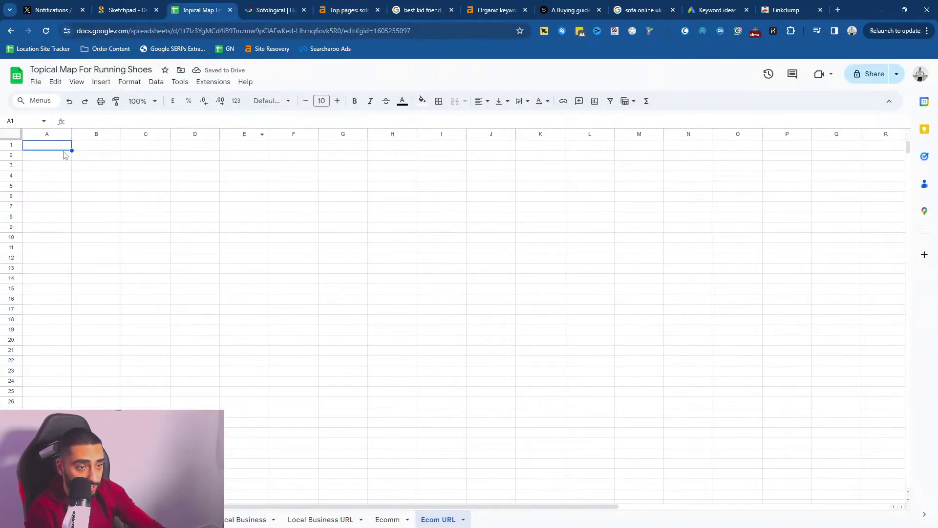
key(ctrl+v)
click(98, 225)
drag(93, 145, 113, 239)
key(Delete)
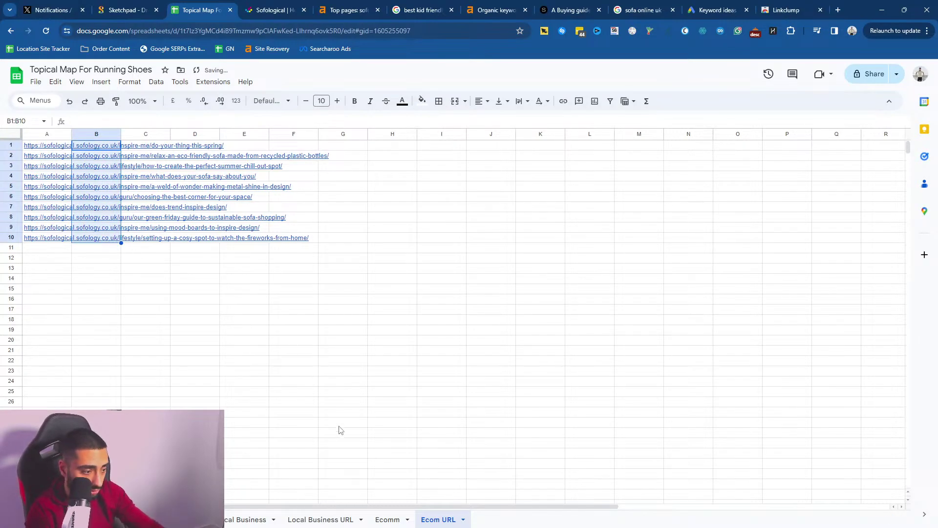
- Copy the IMPORTXML "//h1" formula from column B of the Local Business URL sheet into B1:B10 of the Ecom URL sheet
click(387, 519)
click(321, 519)
click(100, 146)
click(96, 166)
click(439, 519)
key(ctrl+v)
click(97, 270)
click(96, 238)
click(98, 147)
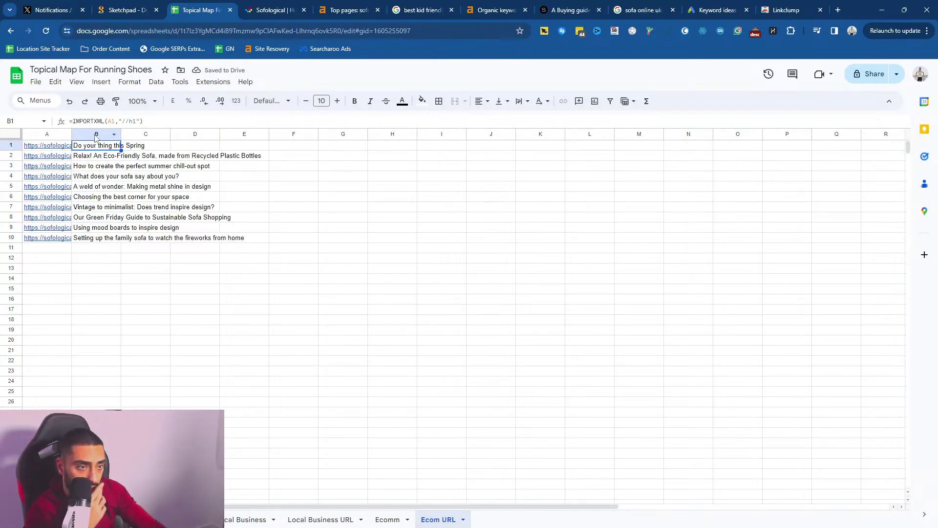
- Widen column B to fit the extracted article titles and look over them
drag(120, 134, 259, 132)
click(146, 206)
drag(173, 157, 172, 217)
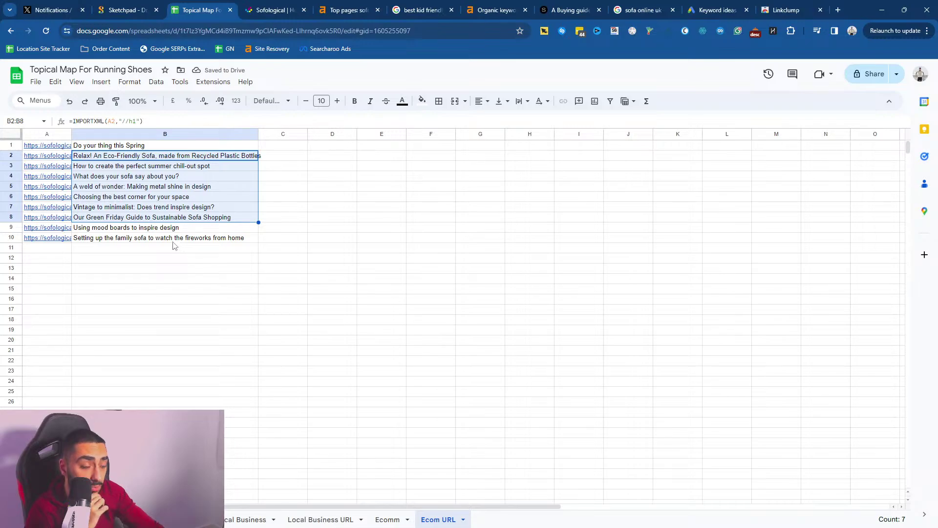
mouse_move(122, 153)
mouse_down()
mouse_move(124, 203)
mouse_move(122, 163)
mouse_up()
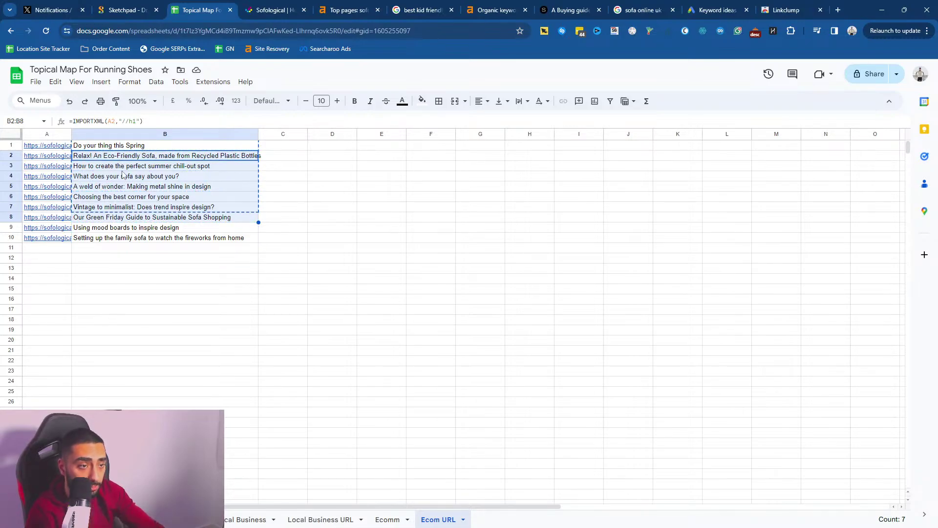
key(ctrl+z)
click(135, 268)
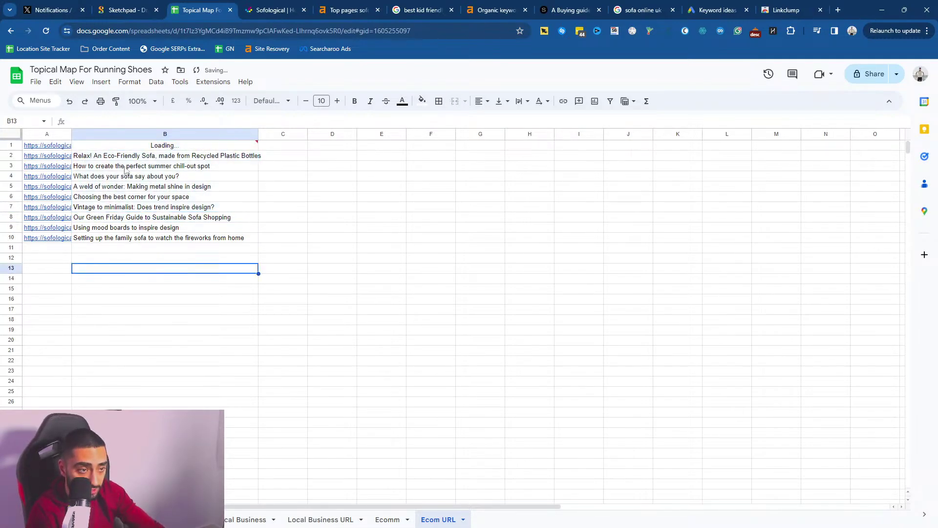
- Review the article titles and their IMPORTXML formulas in column B, and return to the Knowledge Hub topics on the Ecomm sheet
click(125, 168)
click(90, 133)
click(128, 177)
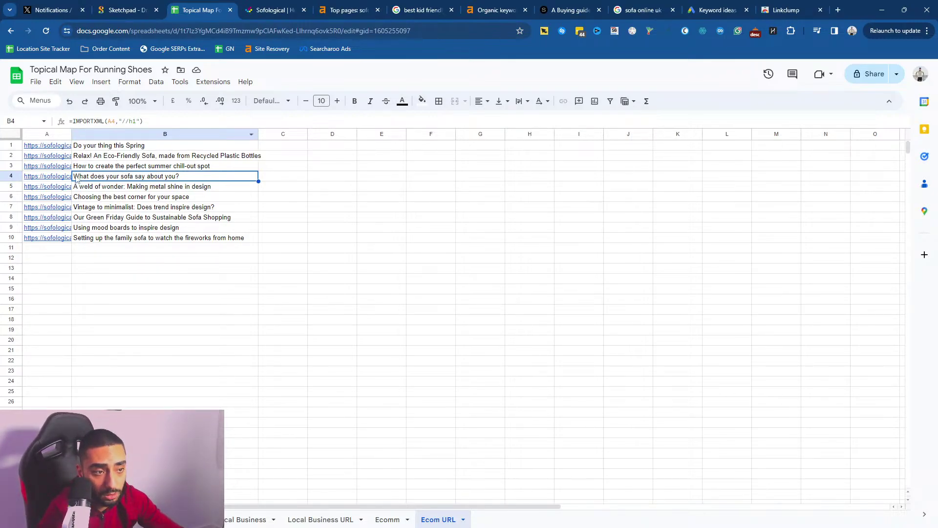
click(148, 121)
click(154, 207)
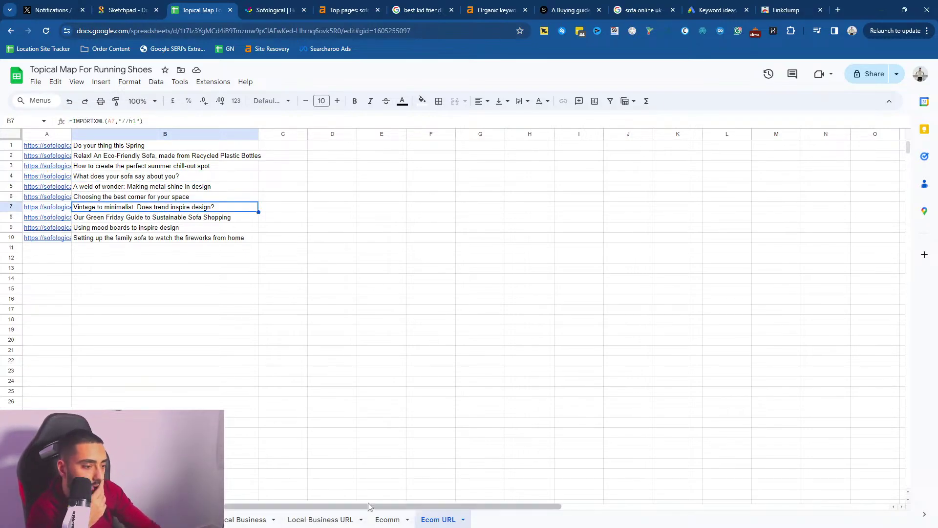
click(391, 523)
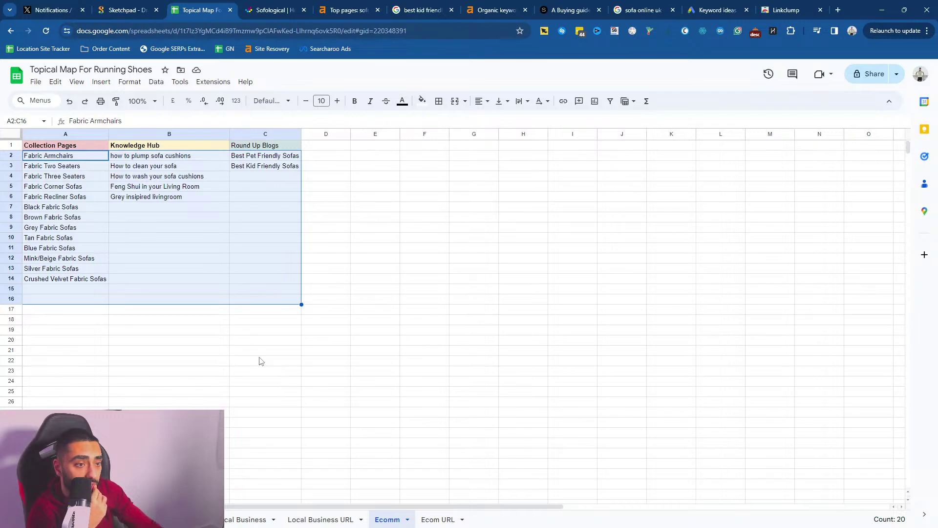
click(127, 198)
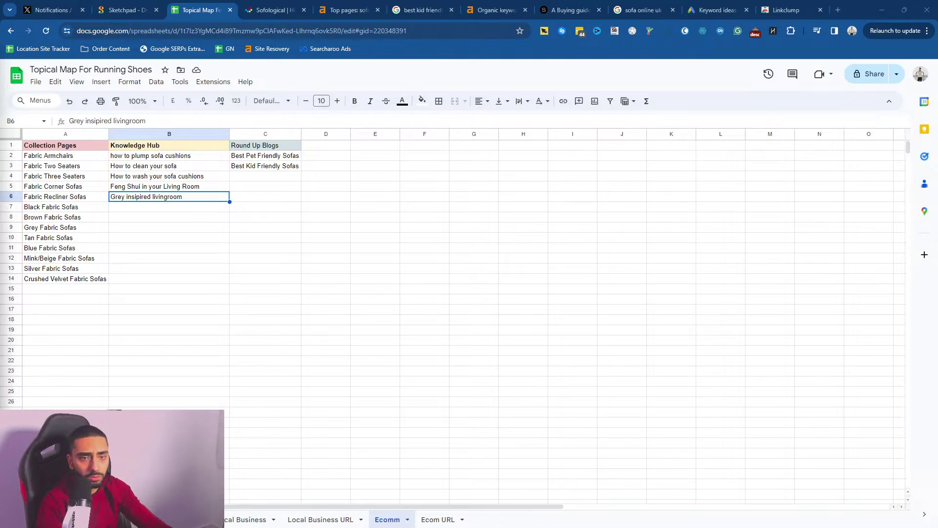
- Switch to ChatGPT and send the prompt "give me 10 blog ideas for my e-commerce store that sells sofas"
drag(2, 38, 359, 18)
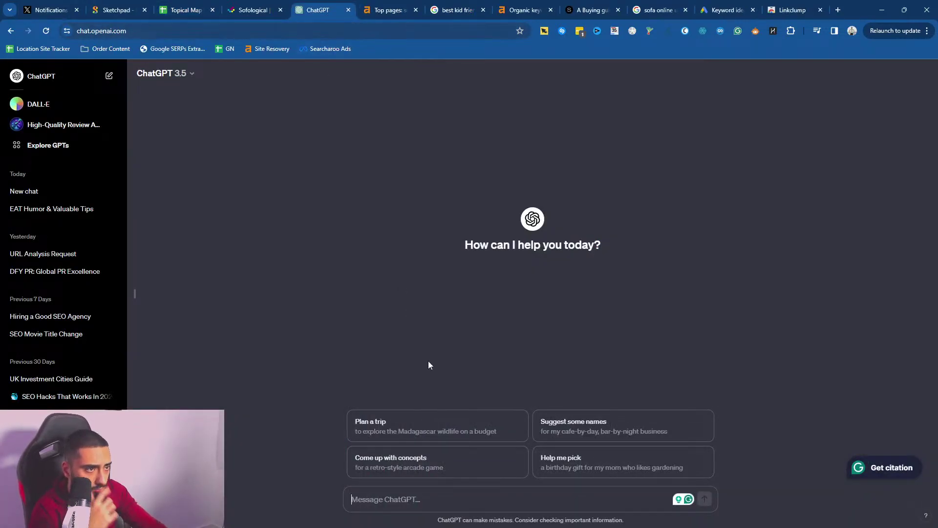
text(give me 10 blog id)
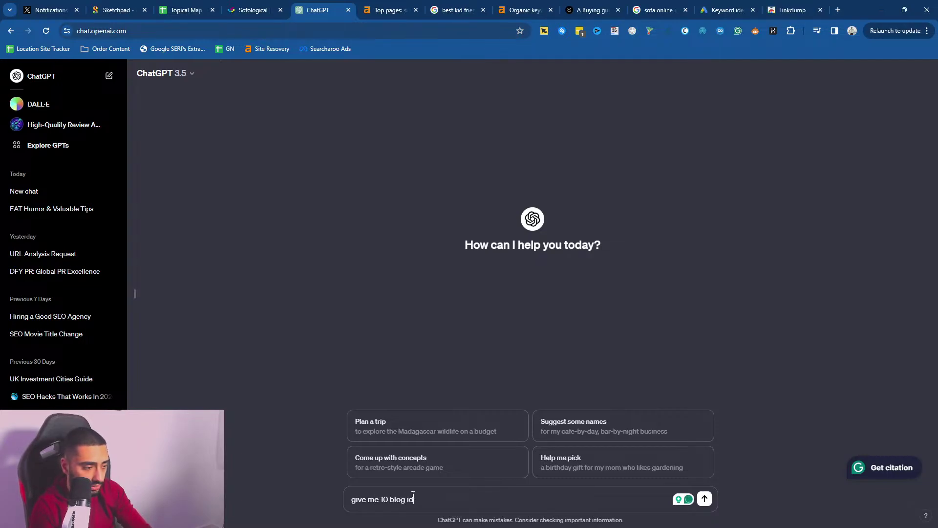
text(eas for my)
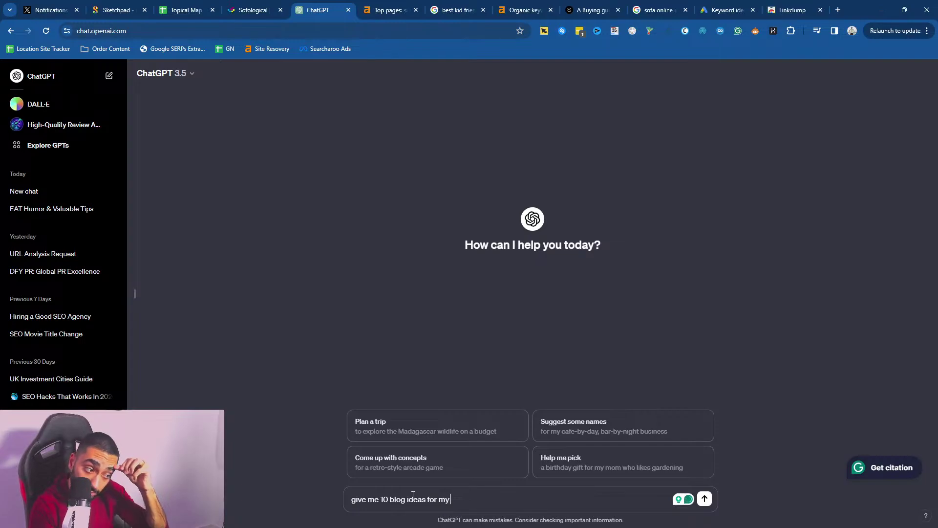
text( e-commerce store that )
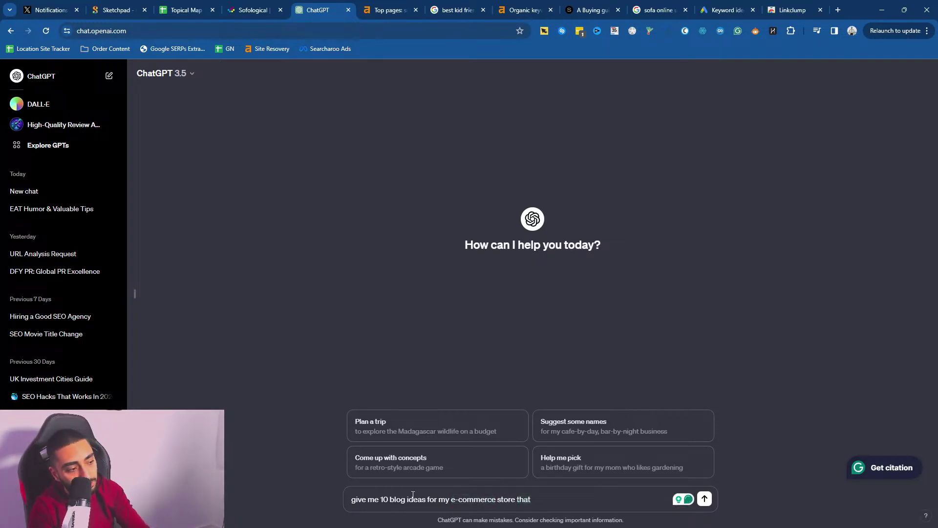
text(sells )
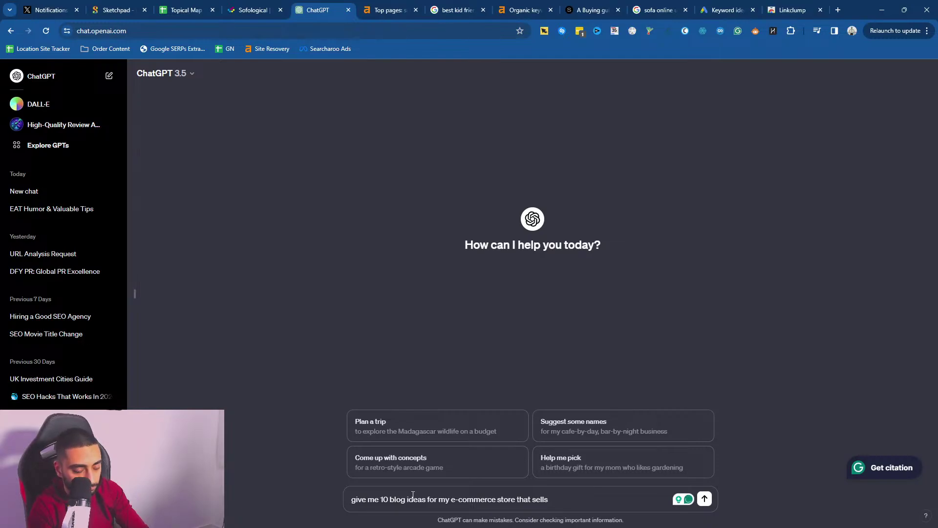
text(sofas)
key(Return)
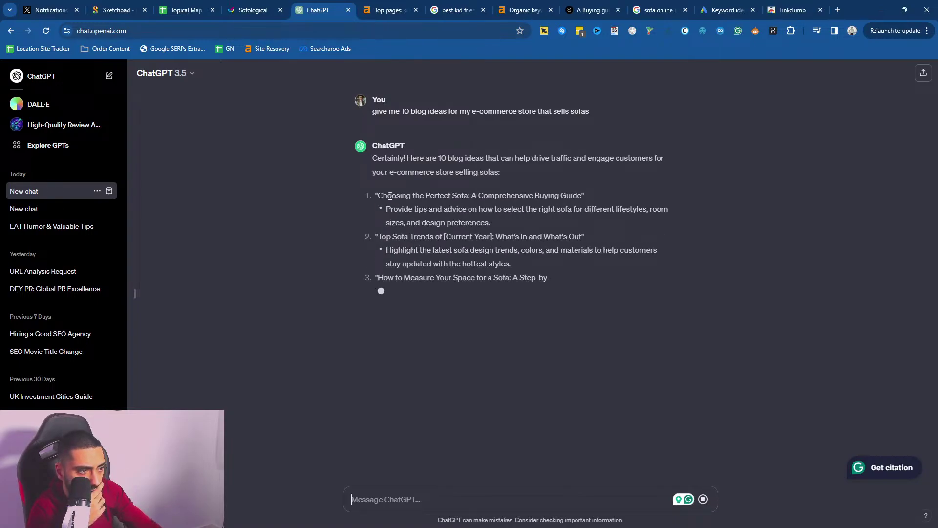
- Read through ChatGPT's blog ideas, focusing on the buying guide, sofa trends, measuring, small space living and sofa history titles
drag(384, 195, 487, 194)
mouse_move(378, 237)
mouse_down()
mouse_move(583, 237)
mouse_move(375, 236)
mouse_up()
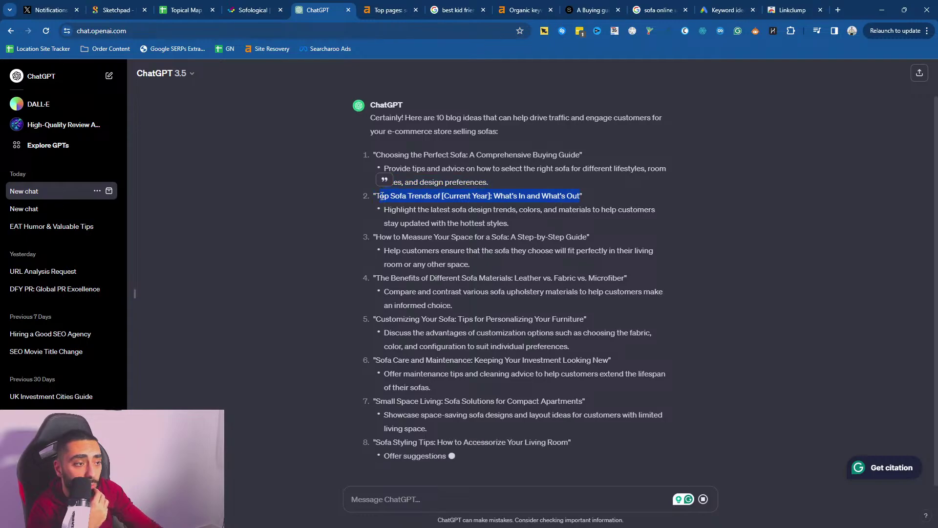
scroll(412, 252, up, 2)
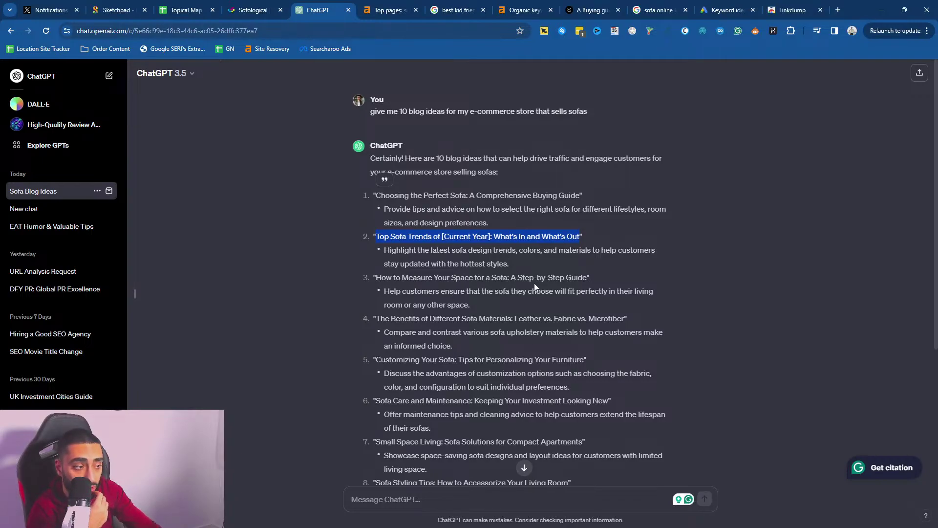
drag(588, 277, 376, 278)
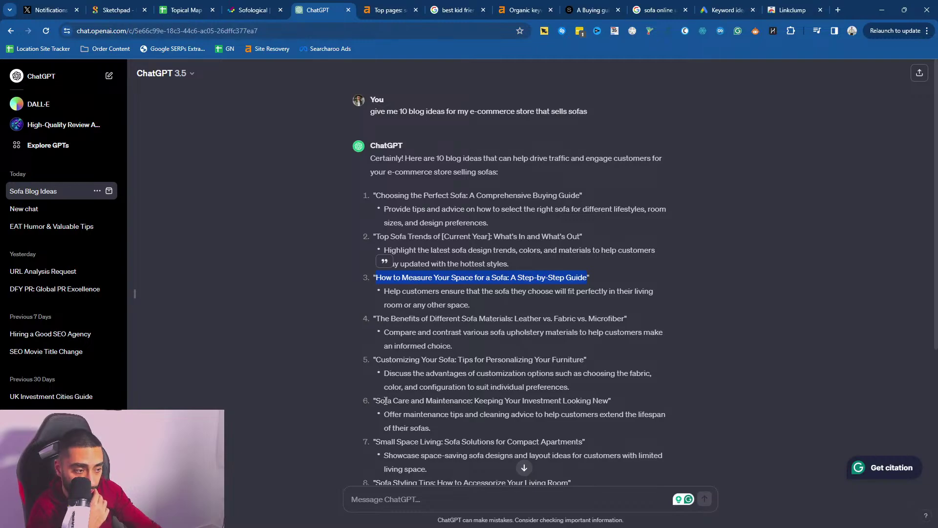
scroll(515, 391, down, 1)
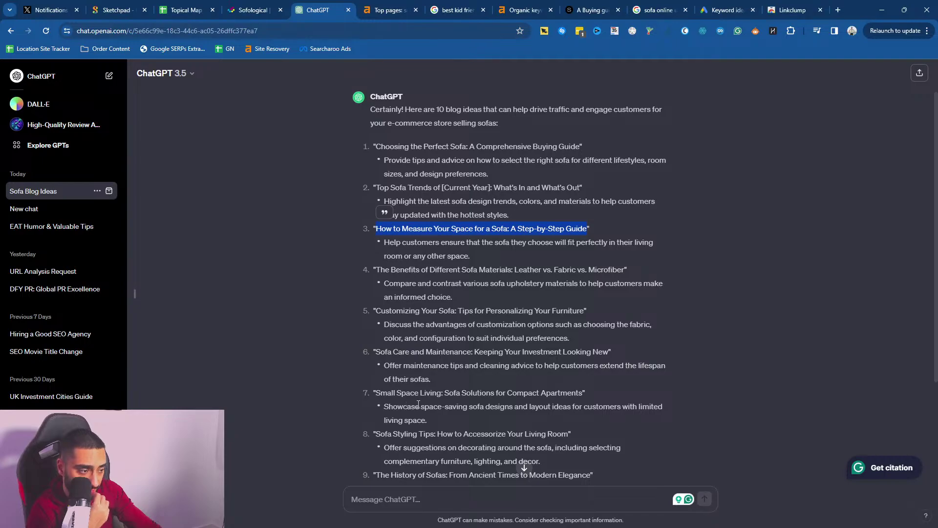
drag(584, 393, 388, 402)
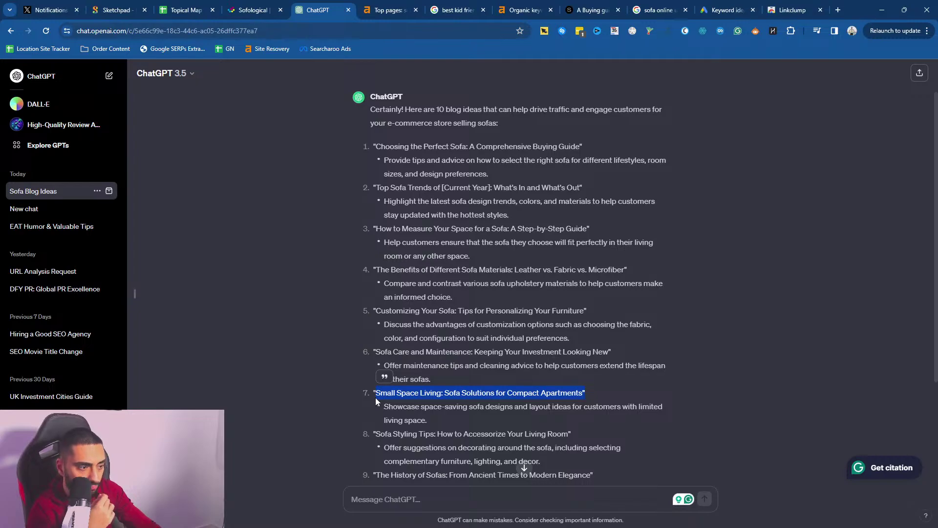
scroll(380, 403, down, 3)
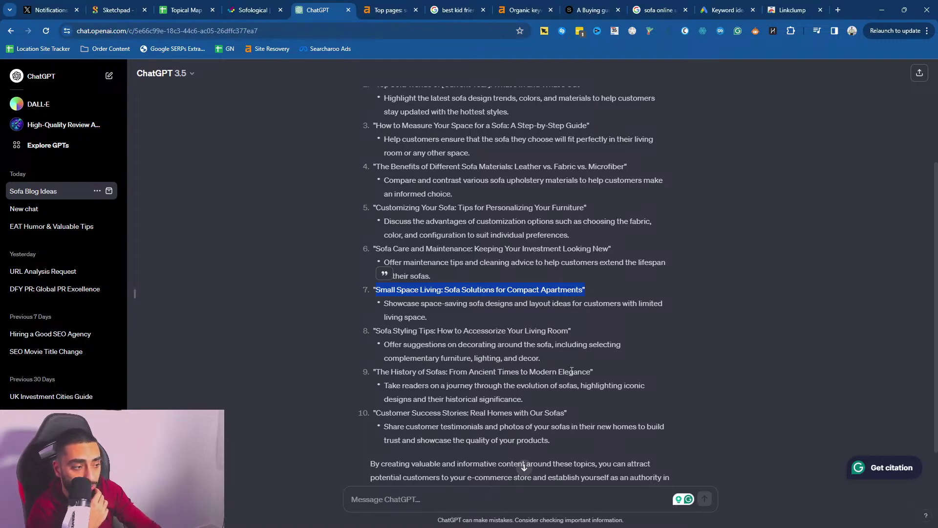
drag(590, 372, 379, 372)
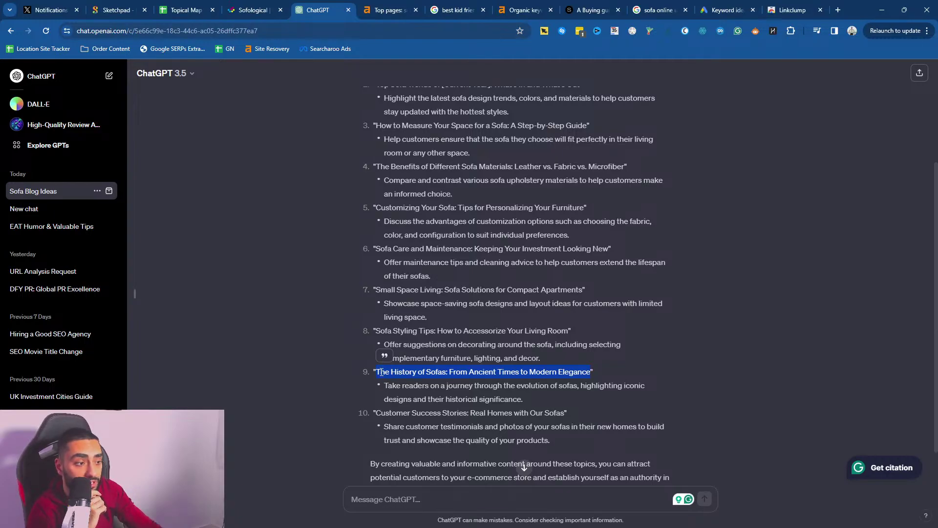
- Go back from the Sofological blog to Sofology's buying guides page and compare it with the ChatGPT ideas
click(252, 10)
scroll(288, 180, up, 4)
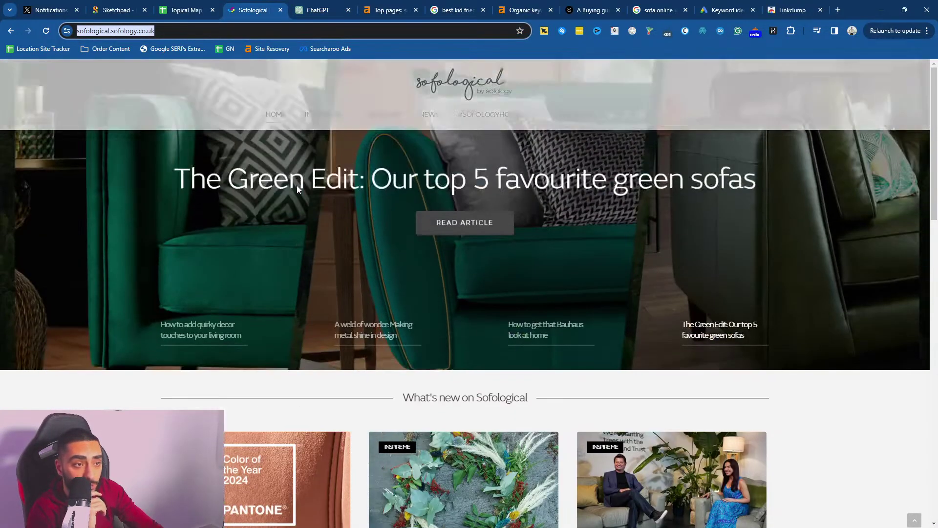
click(6, 31)
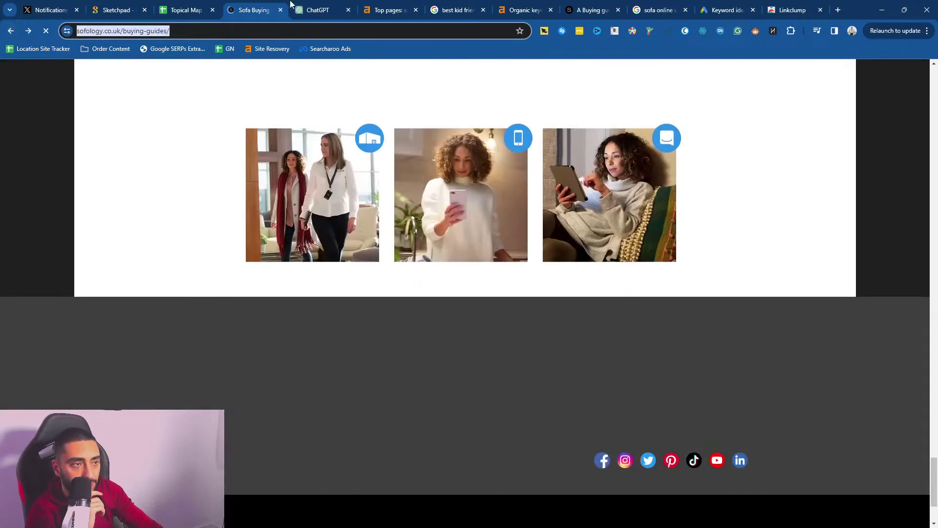
click(292, 5)
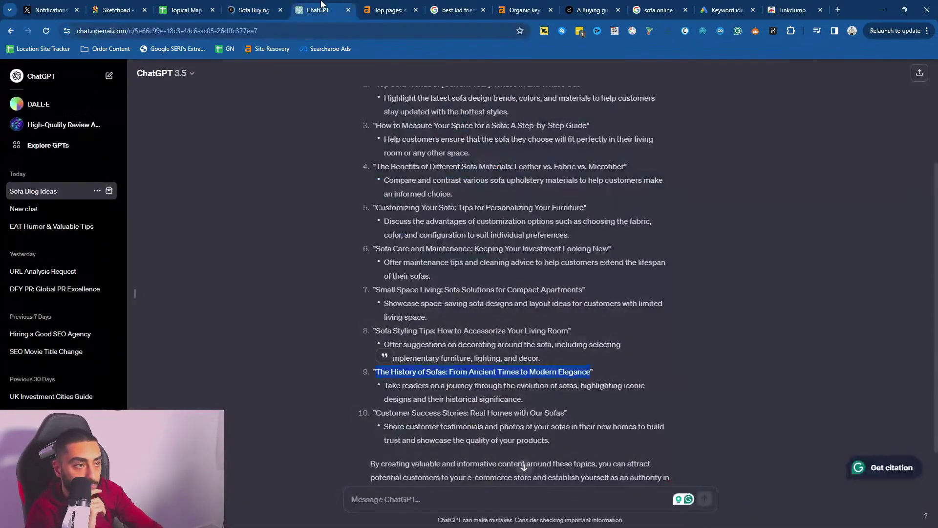
click(253, 11)
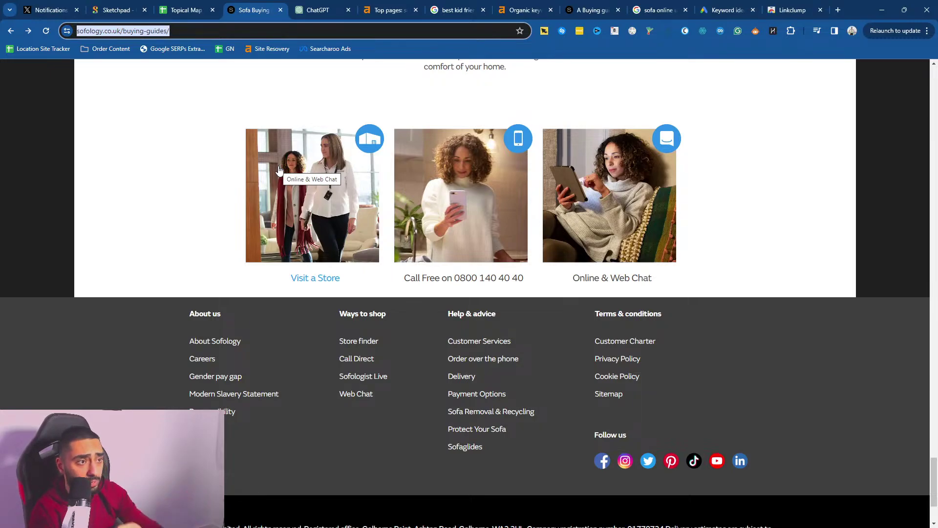
click(330, 5)
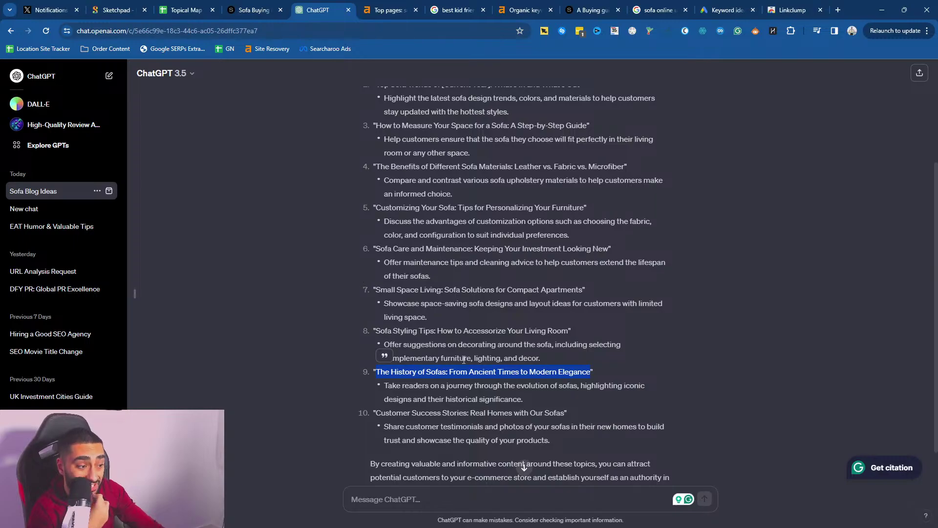
- Examine the sofa history and customer success story ideas, revisit Sofology's buying guides page, and return to the topical map sheet
drag(591, 372, 375, 373)
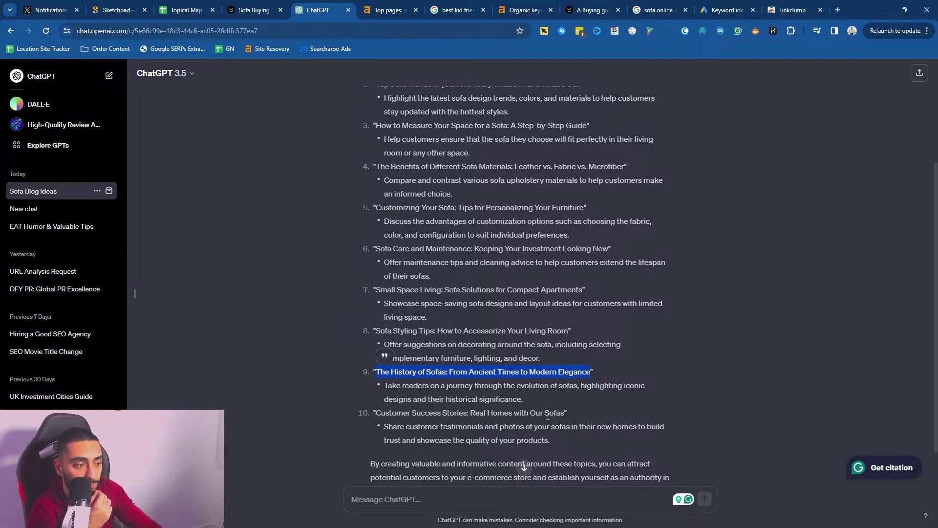
drag(567, 414, 380, 417)
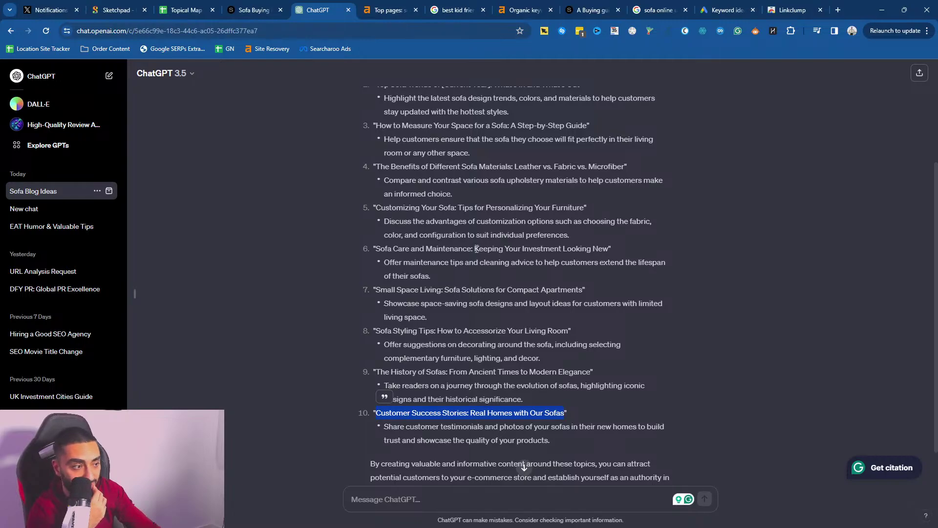
click(253, 10)
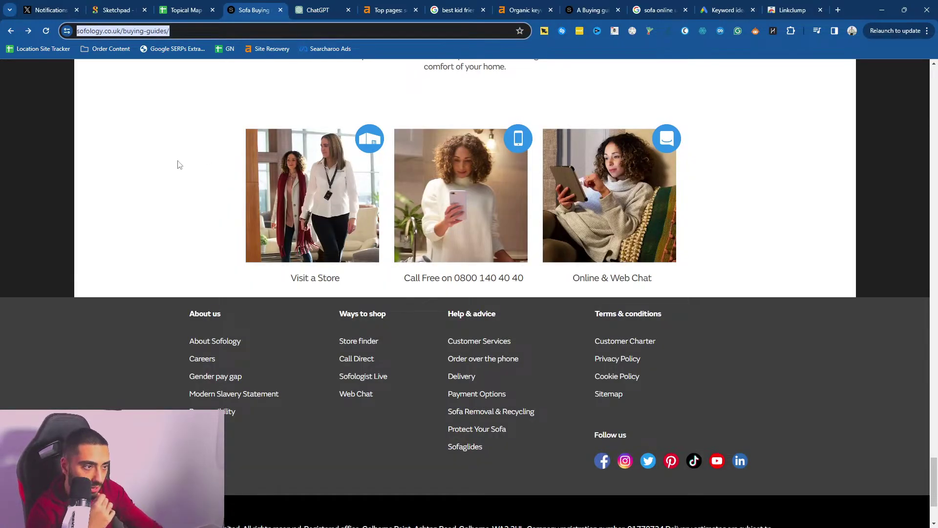
scroll(218, 225, up, 1)
click(184, 9)
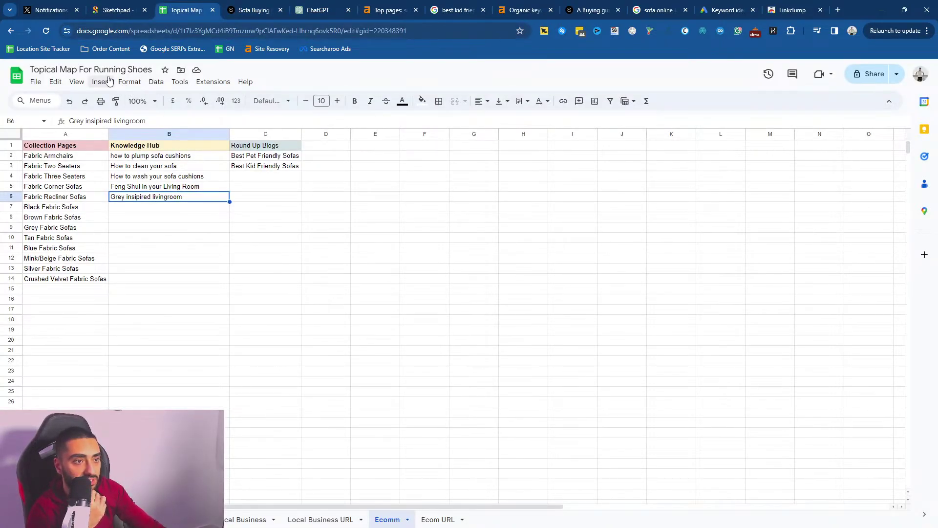
- Open the running shoes sheet of the topical map and review its kids' shoes, Knowledge Hub topics and "Best running shoes" headings
click(123, 4)
click(183, 10)
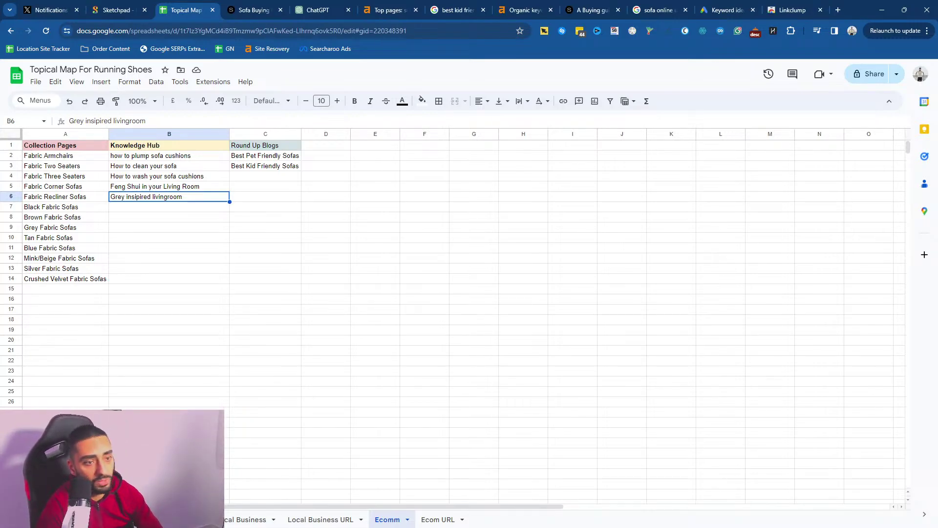
click(179, 520)
click(83, 520)
drag(375, 166, 374, 207)
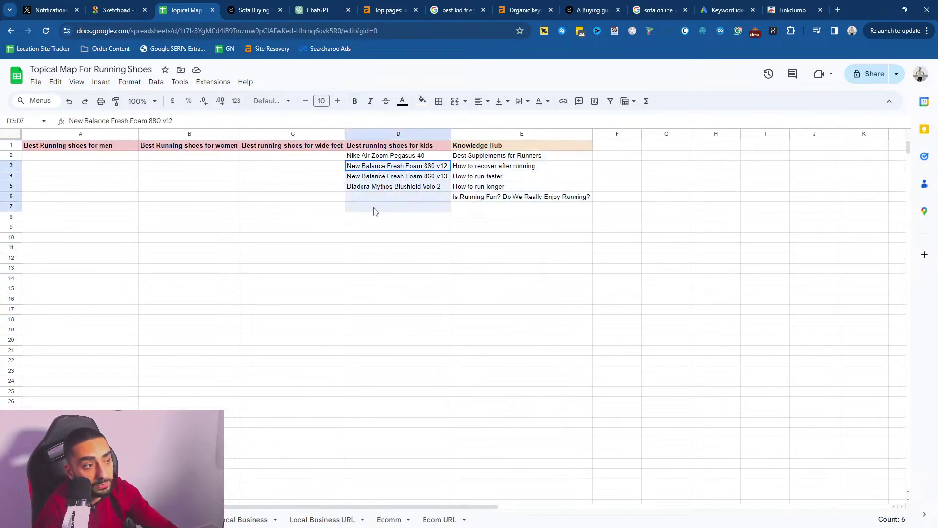
drag(471, 156, 478, 239)
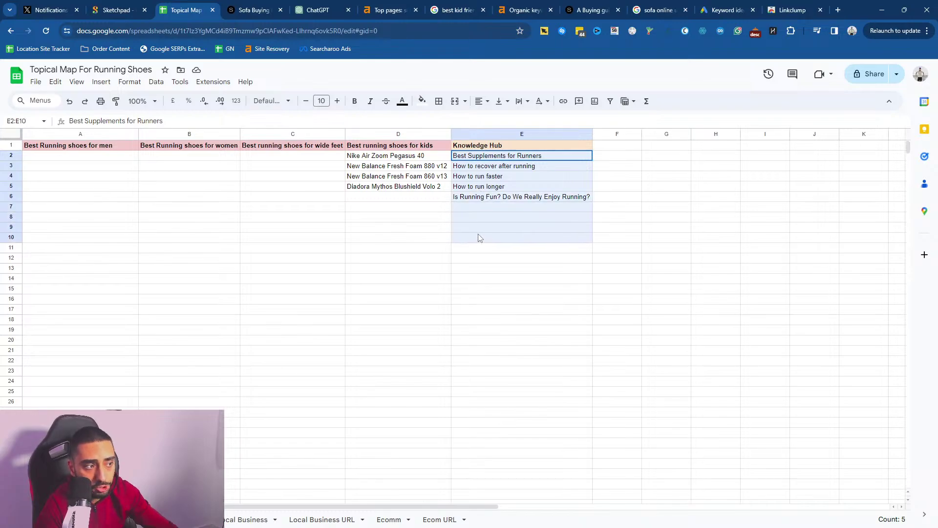
drag(391, 145, 74, 148)
click(184, 149)
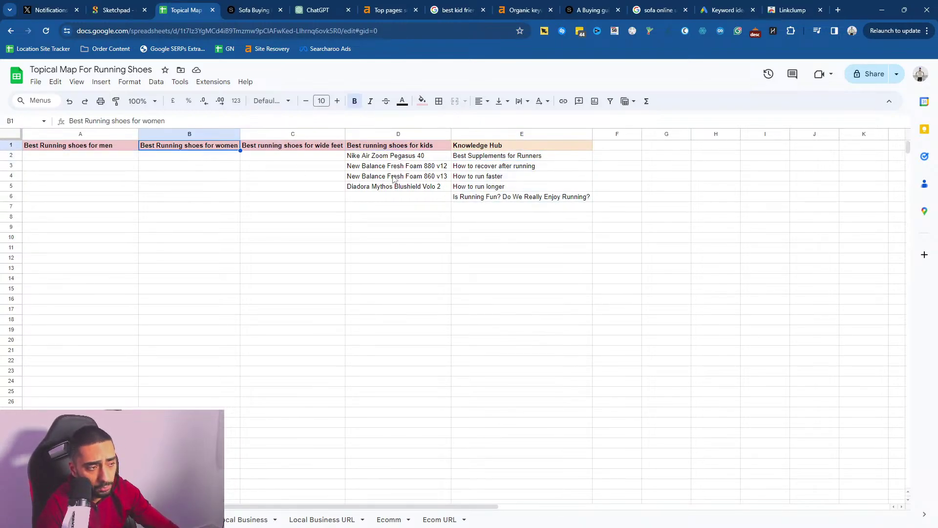
- Highlight the product list under "Best running shoes for kids", followed by the Knowledge Hub column
drag(402, 156, 424, 196)
click(404, 159)
key(ctrl+Down)
key(ctrl+shift+Up)
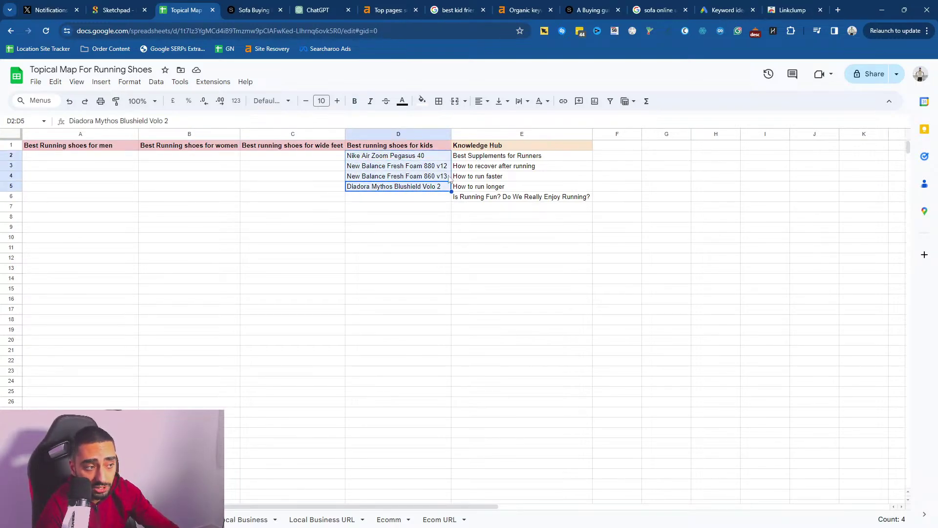
drag(486, 156, 479, 198)
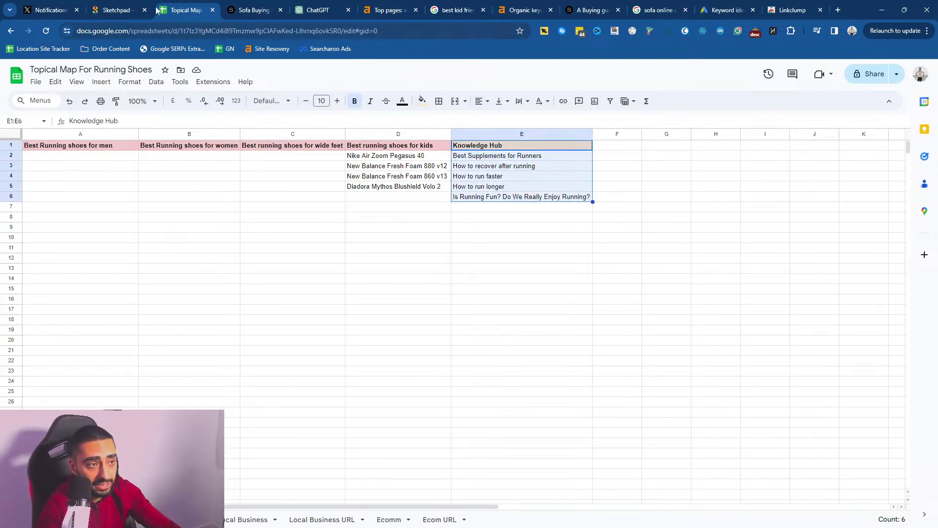
- Compare the Family Law sketch in Sketchpad with the Local Business topical map, and return to the Ecomm sheet
key(ctrl+shift+Tab)
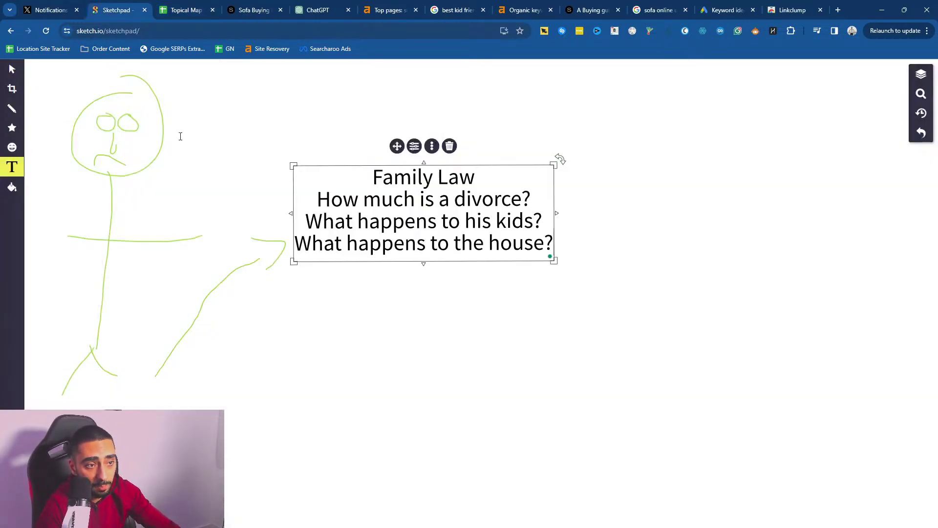
click(181, 10)
click(246, 519)
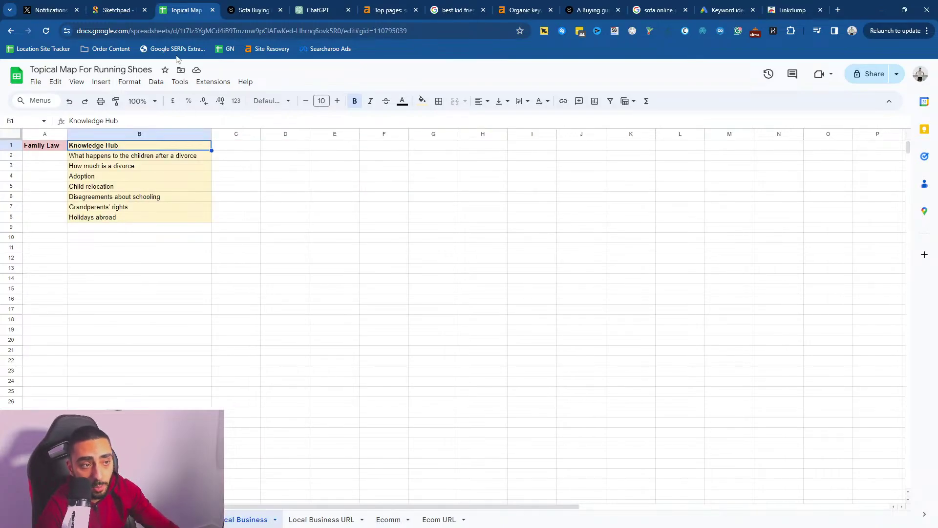
click(106, 9)
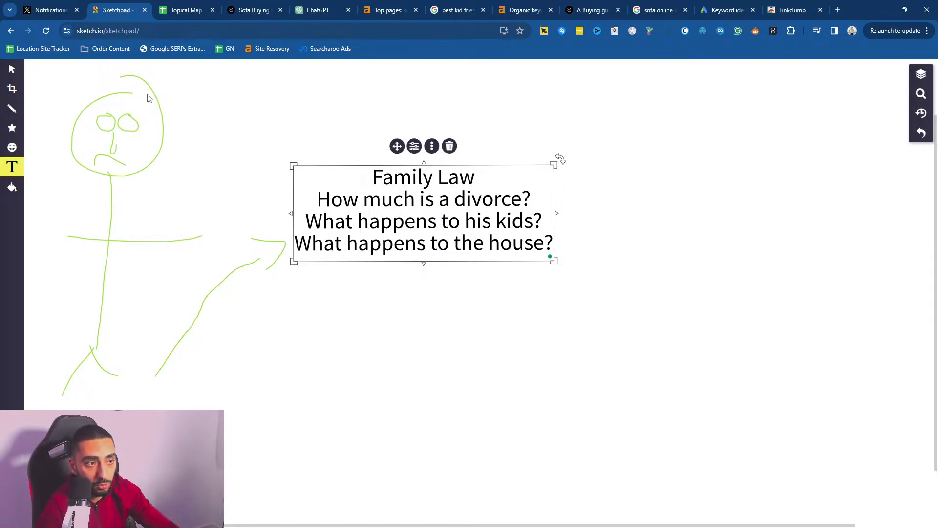
click(174, 6)
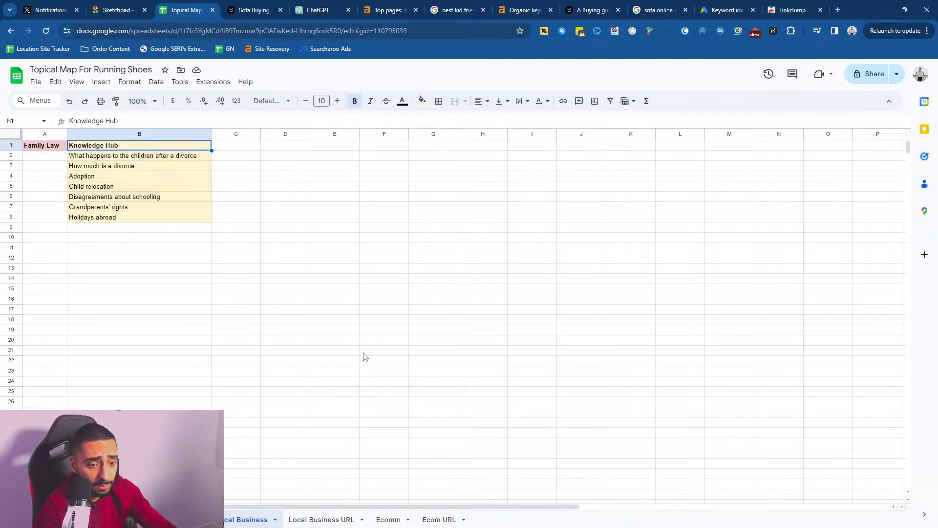
click(389, 519)
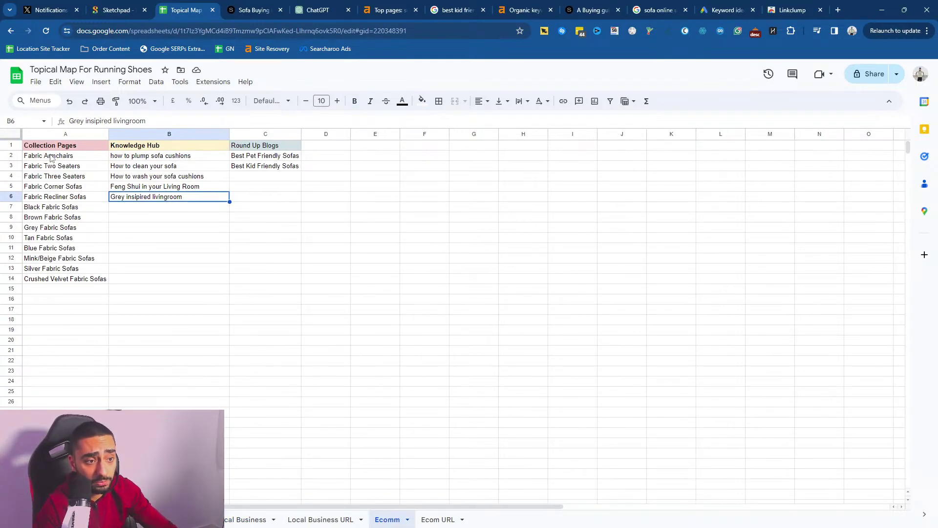
- Switch to Sketchpad and draw a green pencil arrow sloping down and away from the Family Law questions
click(117, 10)
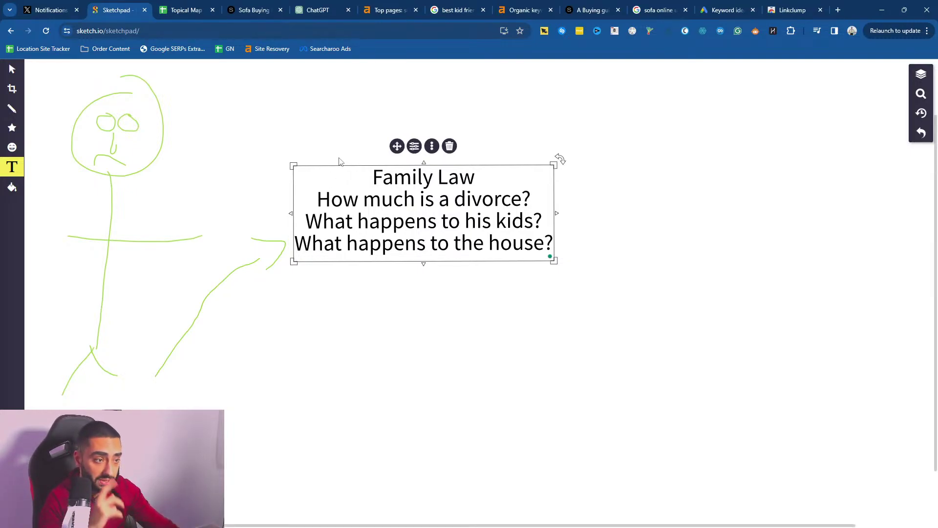
click(586, 127)
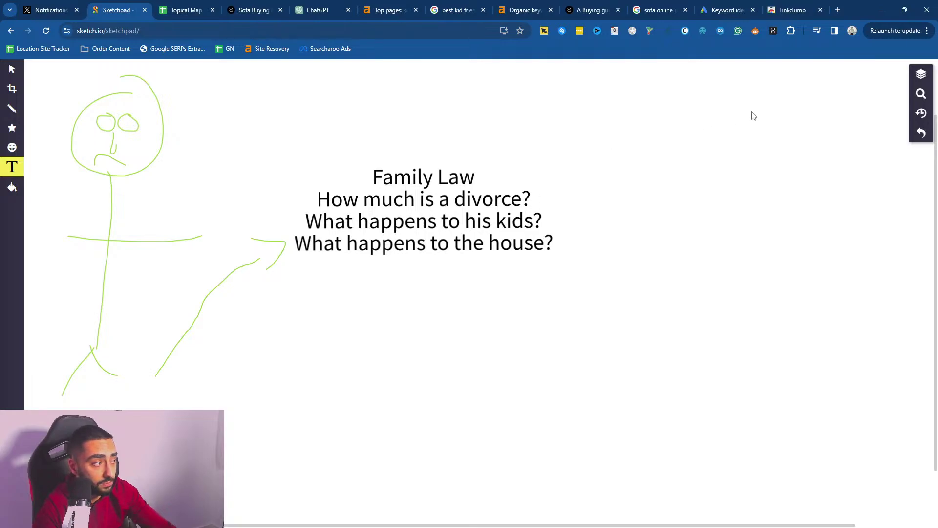
click(11, 108)
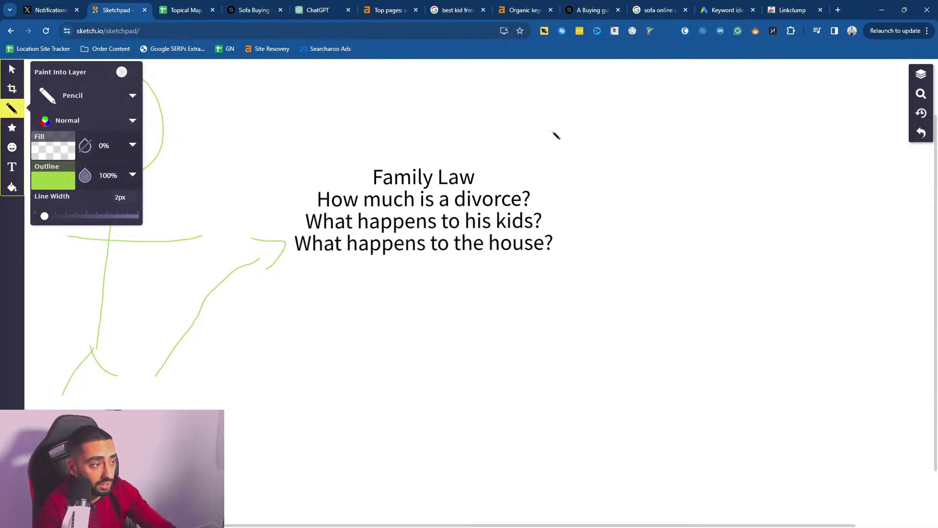
drag(557, 189, 639, 291)
mouse_move(645, 241)
mouse_down()
mouse_move(620, 321)
mouse_move(605, 308)
mouse_up()
- Draw a smiling stick figure wearing a crown beyond the new arrow, and return to the Ecomm topical map sheet
mouse_move(788, 134)
mouse_down()
mouse_move(734, 145)
mouse_move(788, 134)
mouse_move(764, 146)
mouse_move(779, 147)
mouse_move(762, 165)
mouse_move(743, 167)
mouse_move(765, 119)
mouse_move(788, 133)
mouse_move(770, 109)
mouse_move(746, 104)
mouse_up()
drag(774, 200, 767, 318)
drag(739, 207, 809, 212)
mouse_move(766, 315)
mouse_down()
mouse_move(721, 350)
mouse_move(807, 341)
mouse_up()
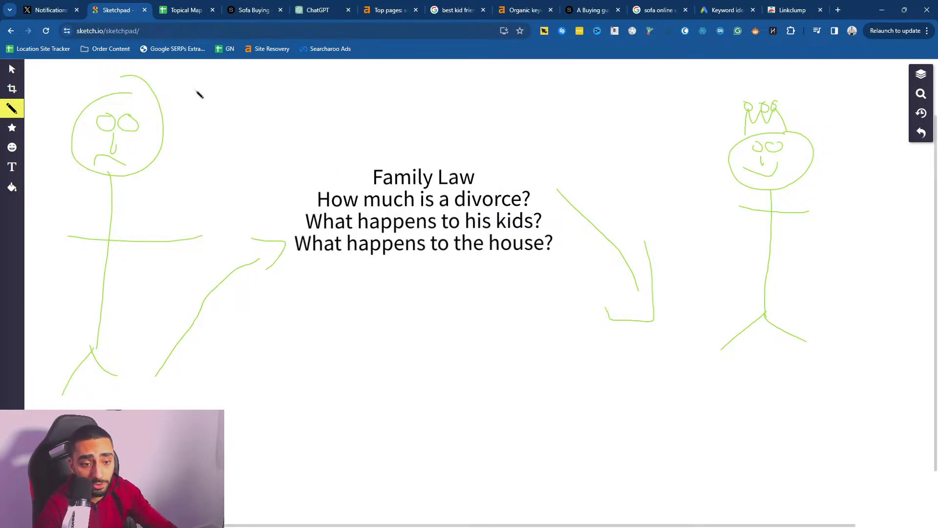
key(ctrl+Tab)
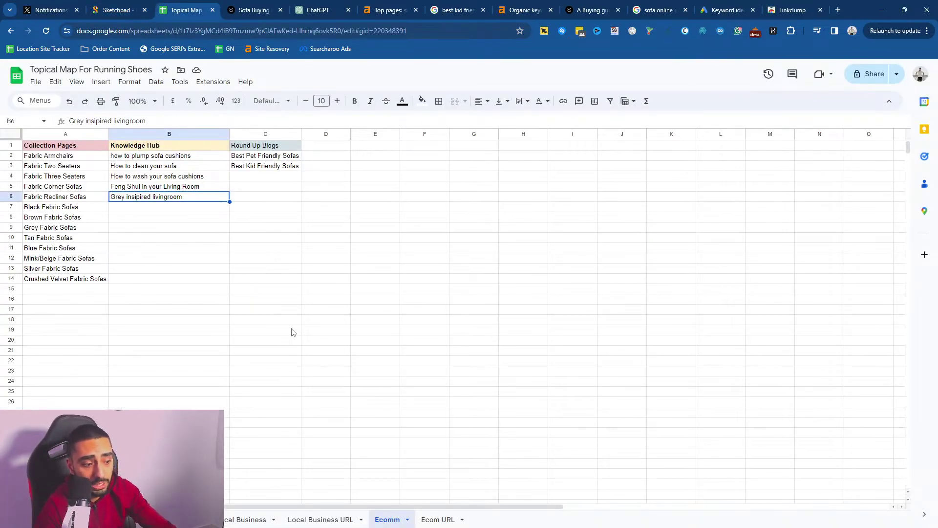